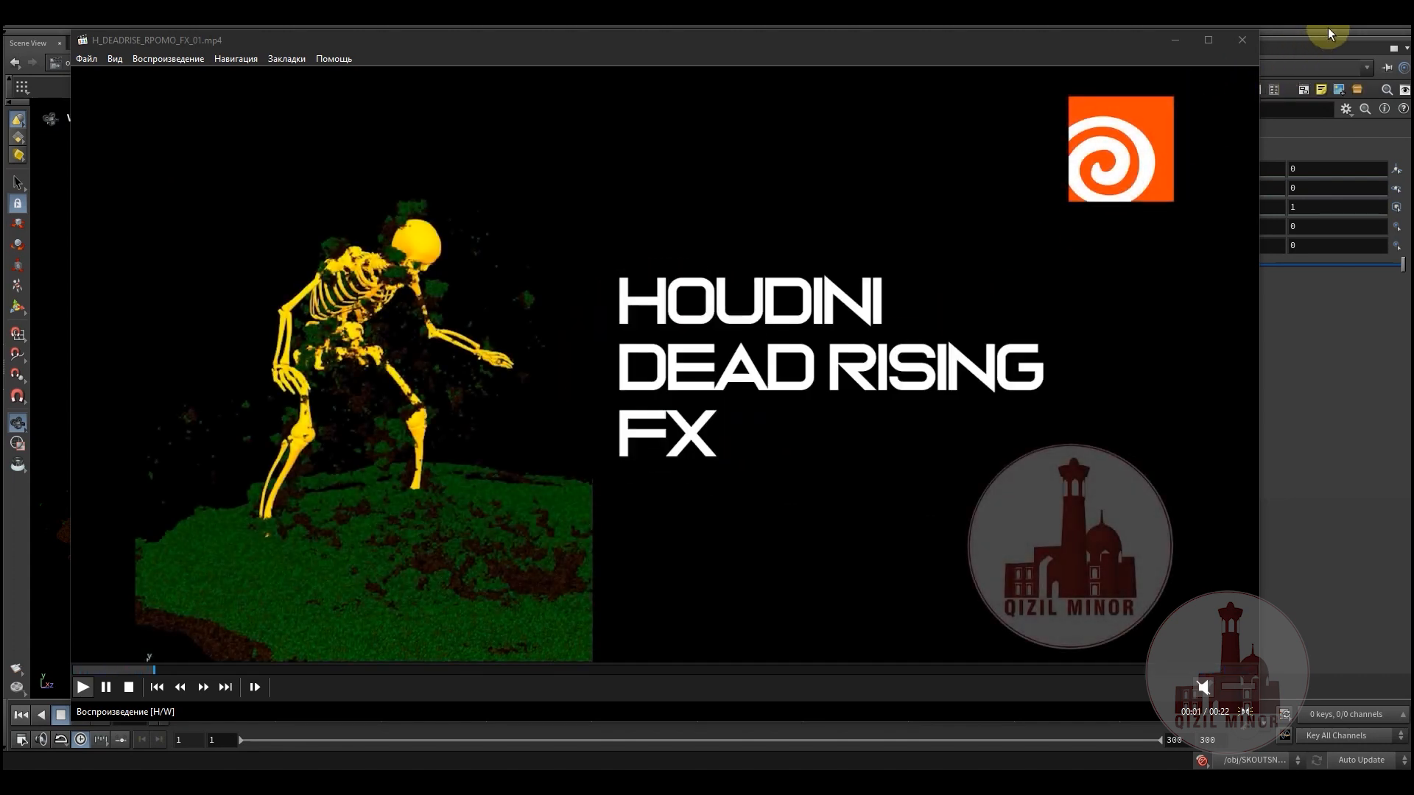
# Minimize the promo video player and enter the SKOUTSNOW geometry network in Houdini
pyautogui.click(1168, 42)
pyautogui.moveTo(713, 420); pyautogui.dragTo(720, 491, button='middle')
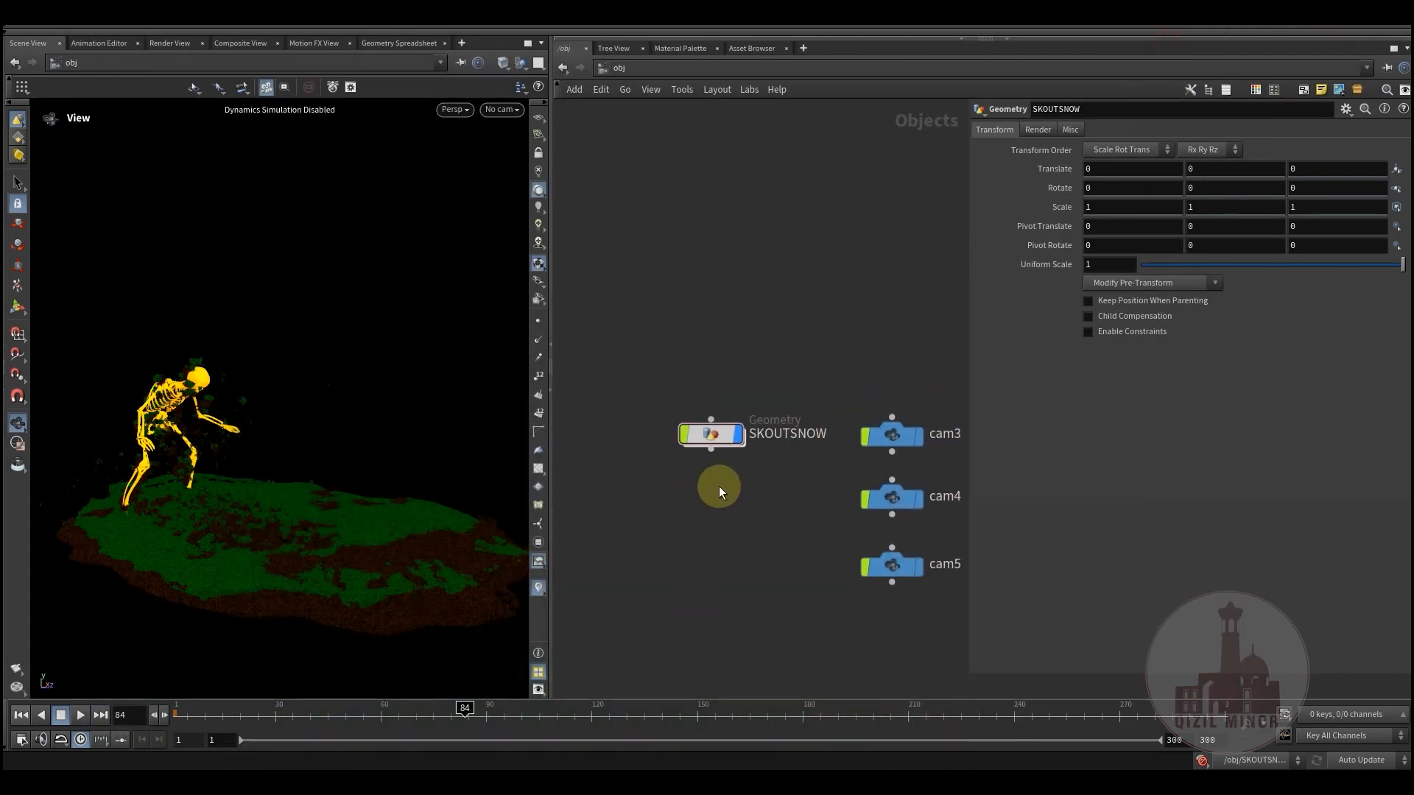
pyautogui.doubleClick(714, 435)
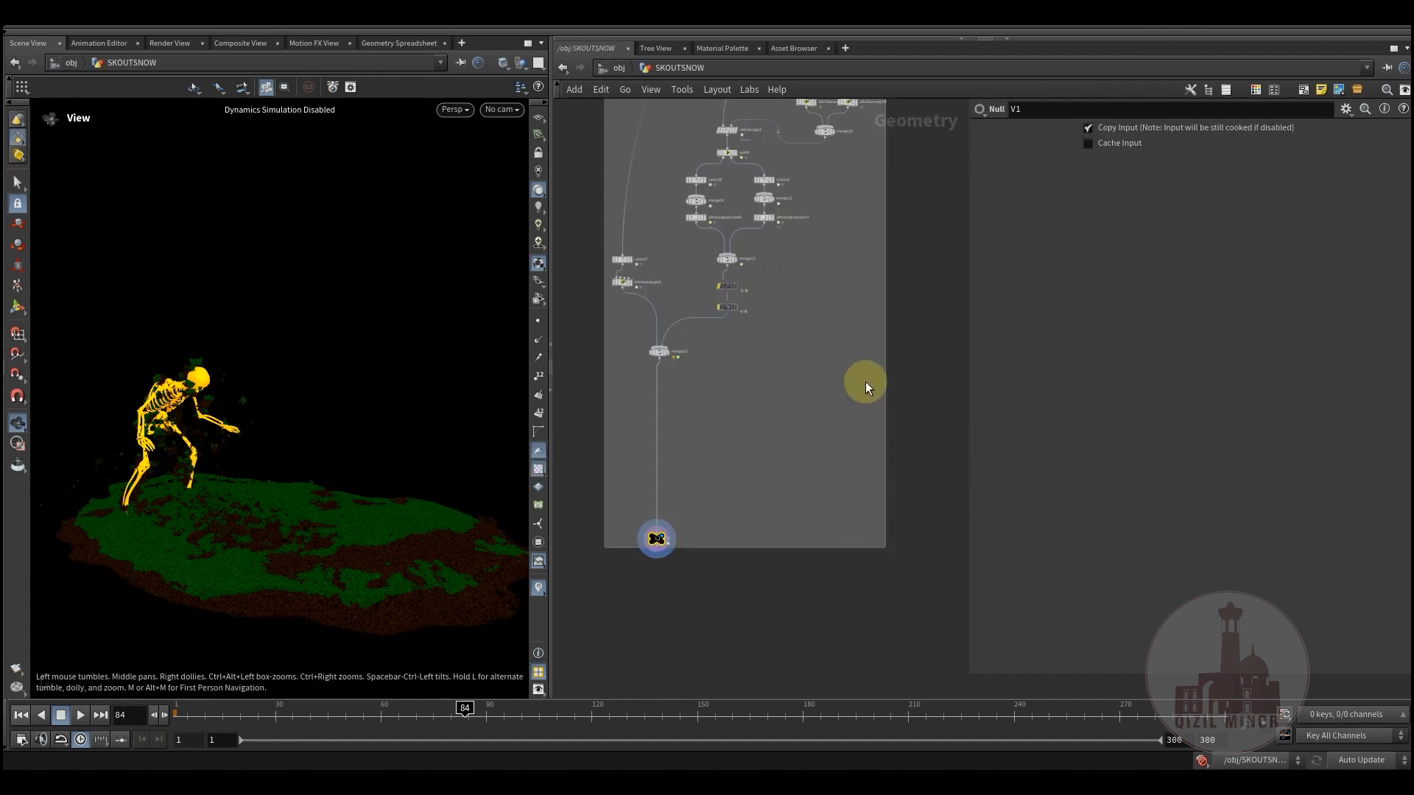
# Locate the source chain at the start of the SKOUTSNOW network and inspect the alembic1 node's parameters
pyautogui.moveTo(931, 361); pyautogui.dragTo(795, 562, button='middle')
pyautogui.scroll(-6, 796, 562)
pyautogui.moveTo(848, 426); pyautogui.dragTo(581, 520, button='middle')
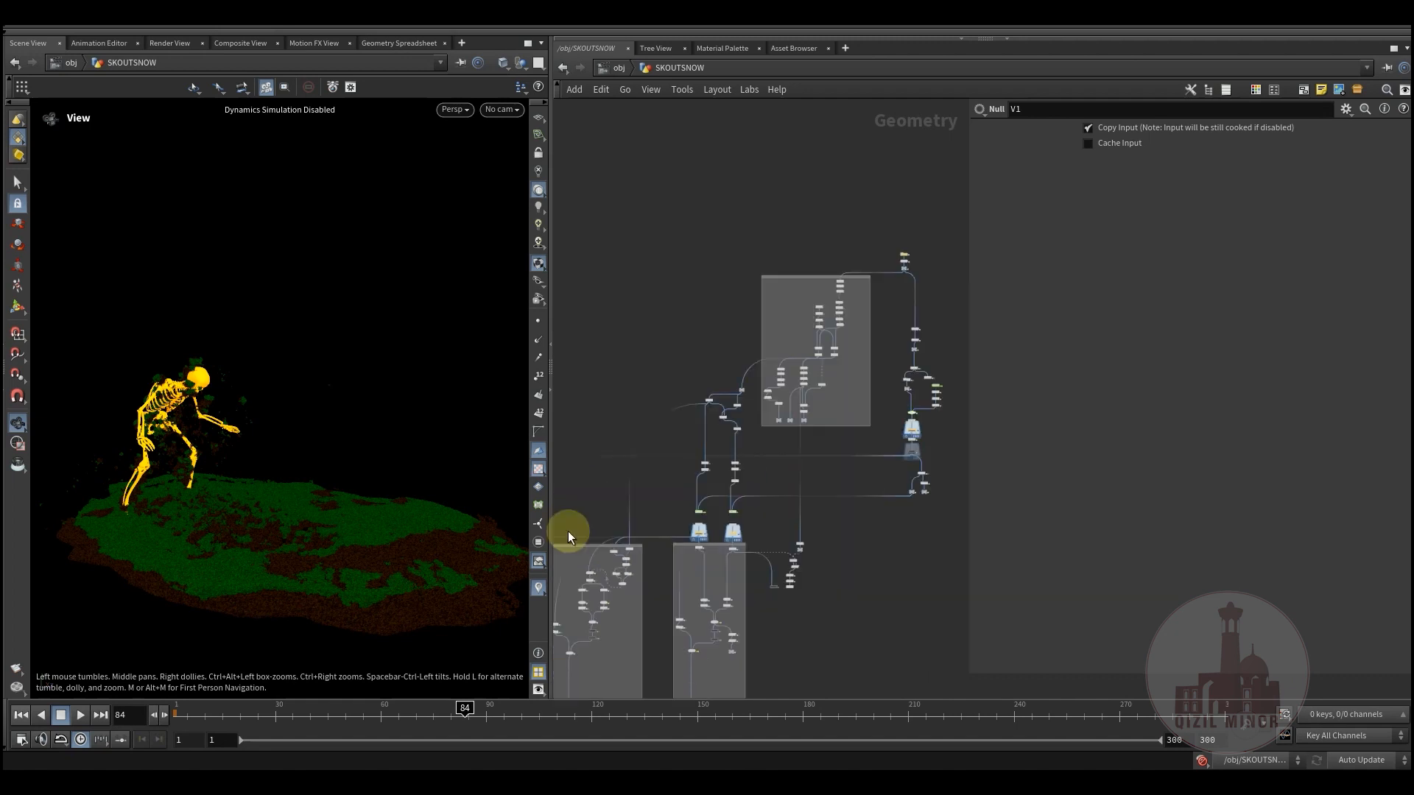
pyautogui.moveTo(710, 365); pyautogui.dragTo(638, 478, button='middle')
pyautogui.moveTo(882, 418); pyautogui.dragTo(918, 445, button='middle')
pyautogui.scroll(3, 736, 376)
pyautogui.scroll(4, 863, 463)
pyautogui.moveTo(859, 338); pyautogui.dragTo(772, 515)
pyautogui.moveTo(813, 443); pyautogui.dragTo(814, 374)
pyautogui.click(794, 444)
pyautogui.moveTo(790, 460); pyautogui.dragTo(747, 484, button='middle')
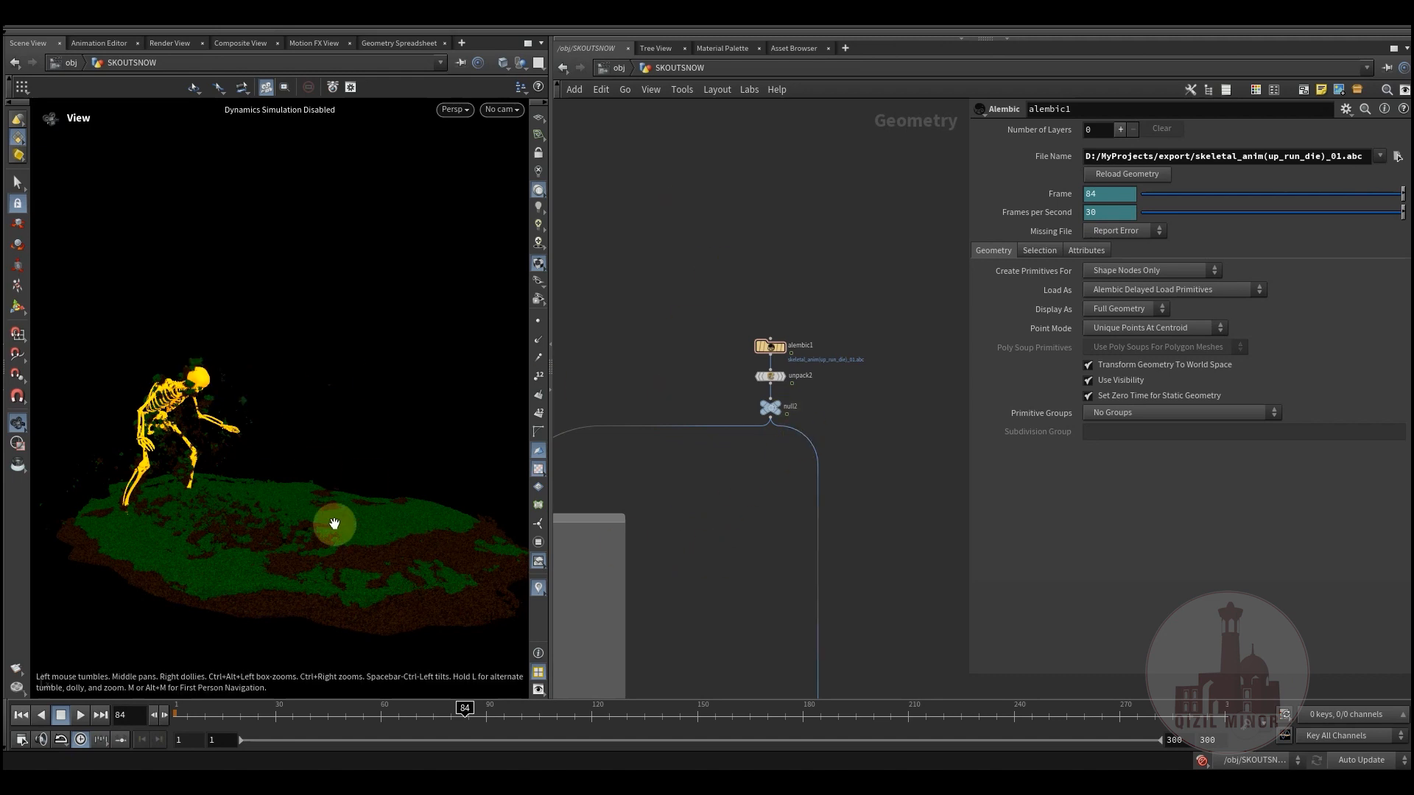
pyautogui.moveTo(751, 479); pyautogui.dragTo(735, 514, button='middle')
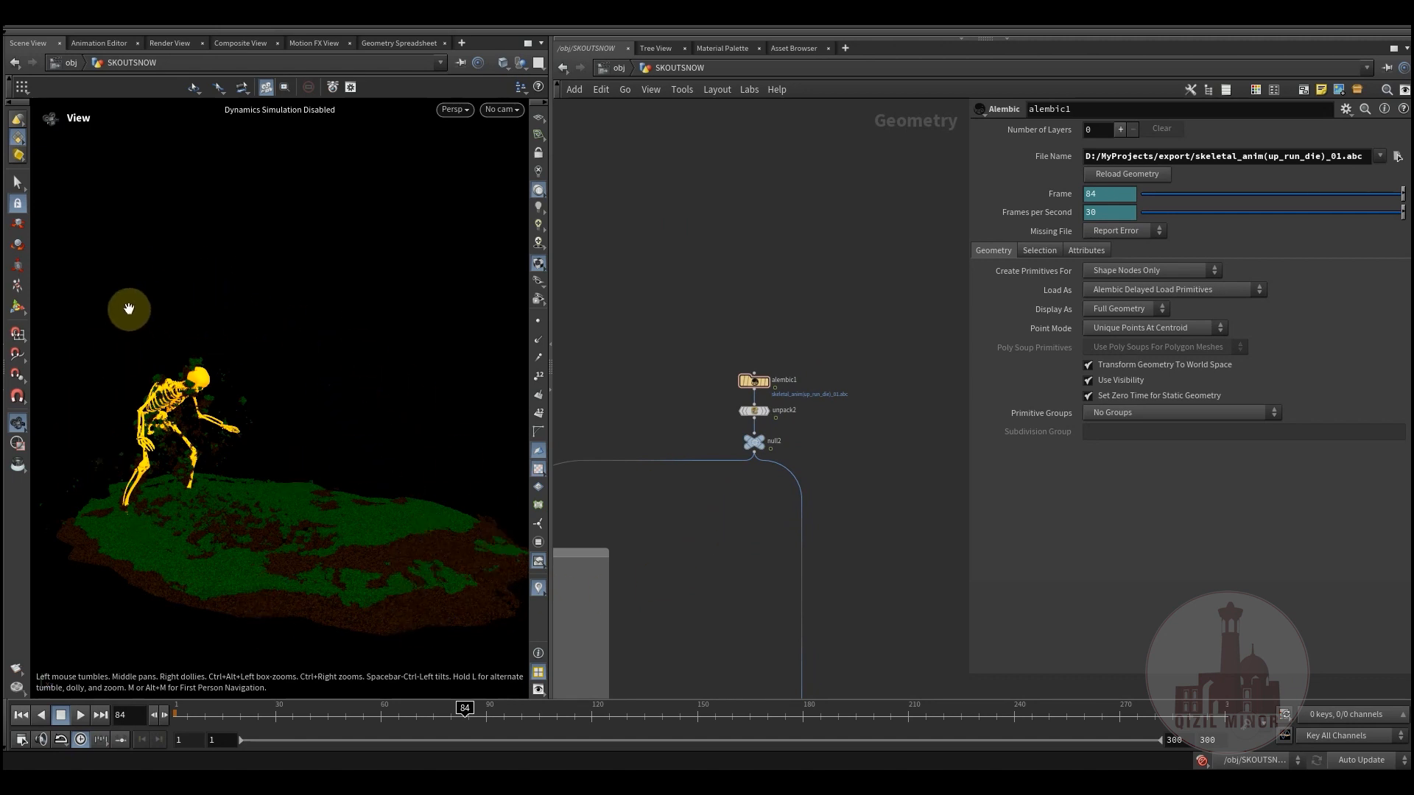
# Display the output of null2 below unpack2 and select that node to view the imported skeleton
pyautogui.moveTo(754, 540); pyautogui.dragTo(692, 500, button='middle')
pyautogui.click(741, 478)
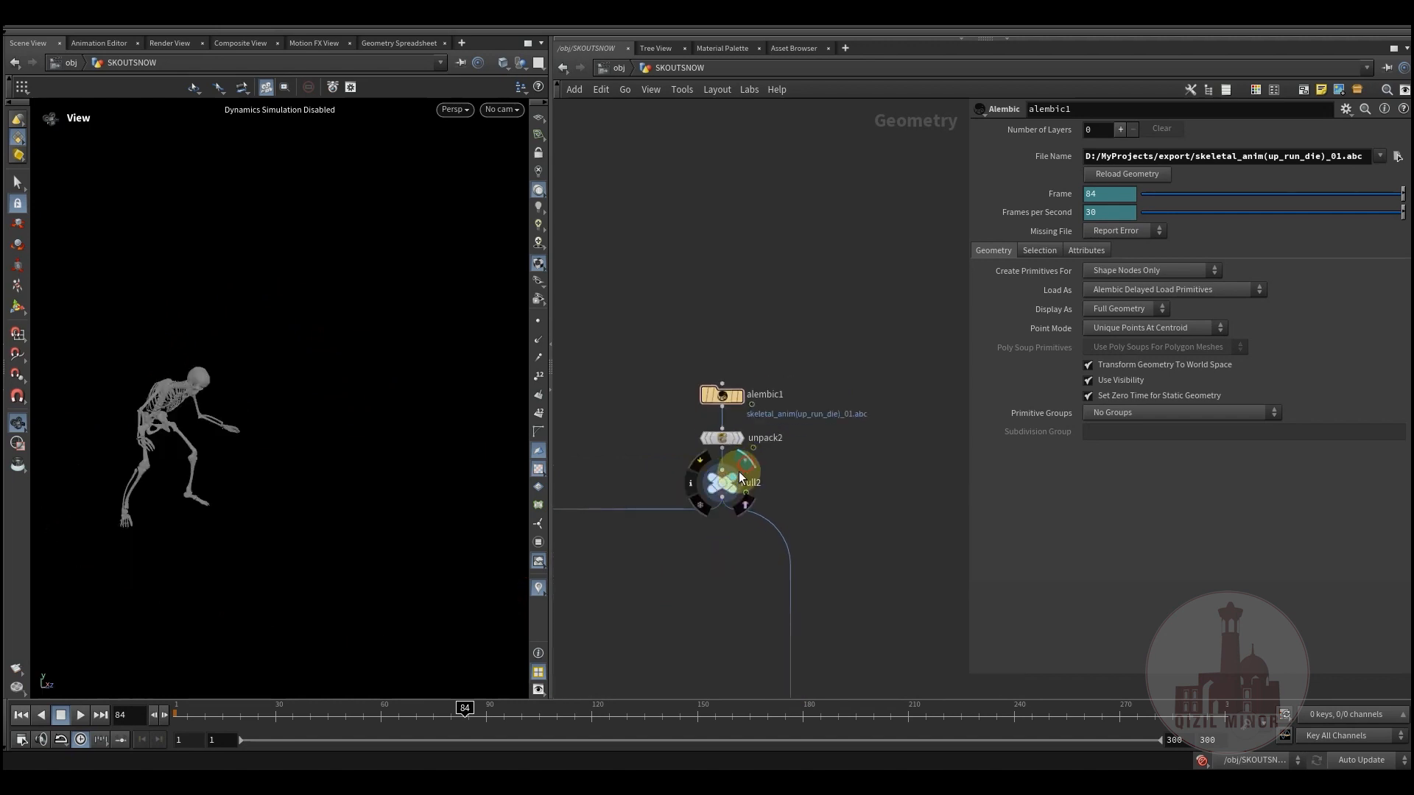
pyautogui.click(725, 488)
pyautogui.moveTo(701, 568); pyautogui.dragTo(755, 474, button='middle')
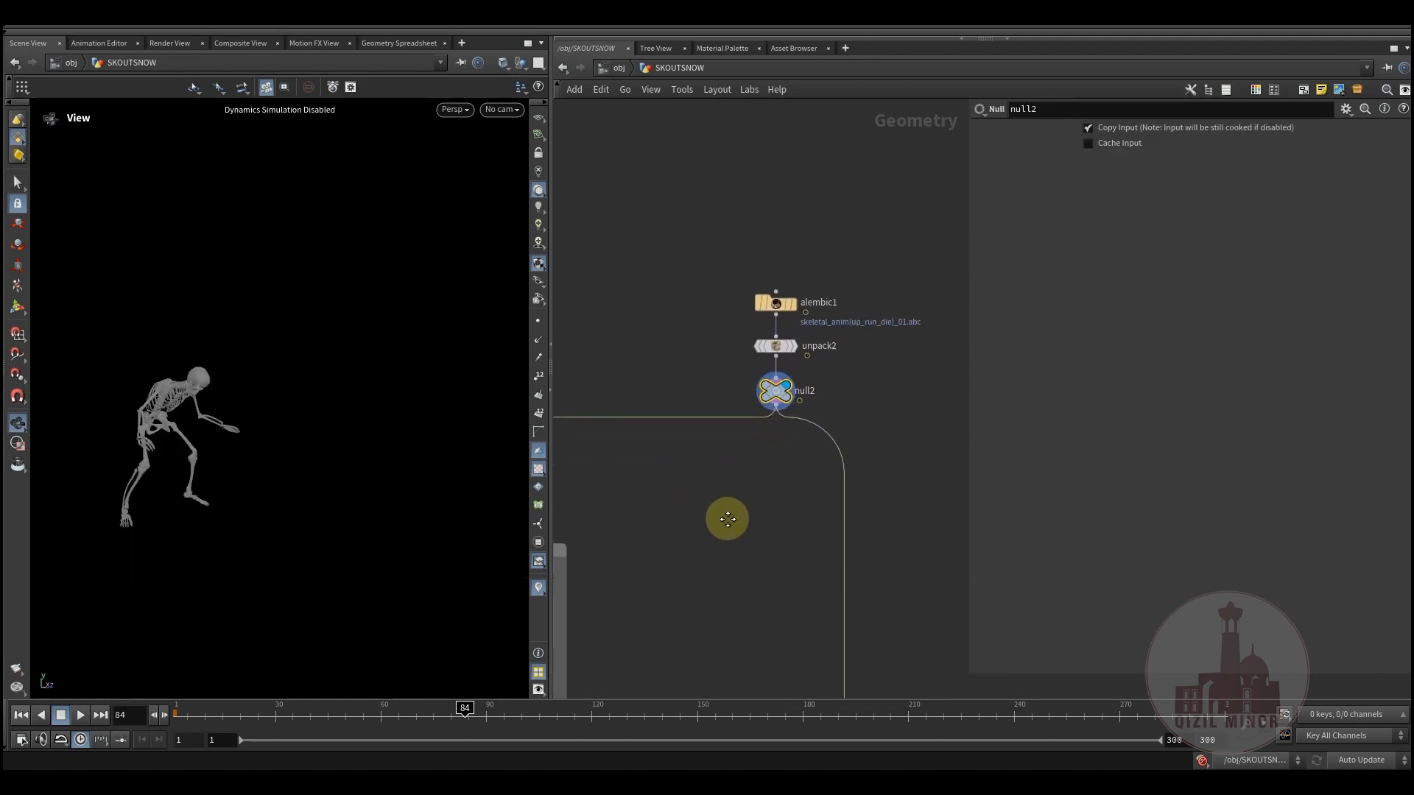
pyautogui.scroll(-5, 762, 571)
pyautogui.moveTo(754, 590); pyautogui.dragTo(780, 442, button='middle')
# Scrub the animation back to the start, forward to frame 156 and back to frame 10 to review the skeleton's motion
pyautogui.moveTo(291, 714)
pyautogui.mouseDown()
pyautogui.moveTo(681, 719)
pyautogui.moveTo(290, 707)
pyautogui.moveTo(577, 738)
pyautogui.moveTo(467, 748)
pyautogui.moveTo(237, 736)
pyautogui.moveTo(319, 726)
pyautogui.moveTo(206, 715)
pyautogui.mouseUp()
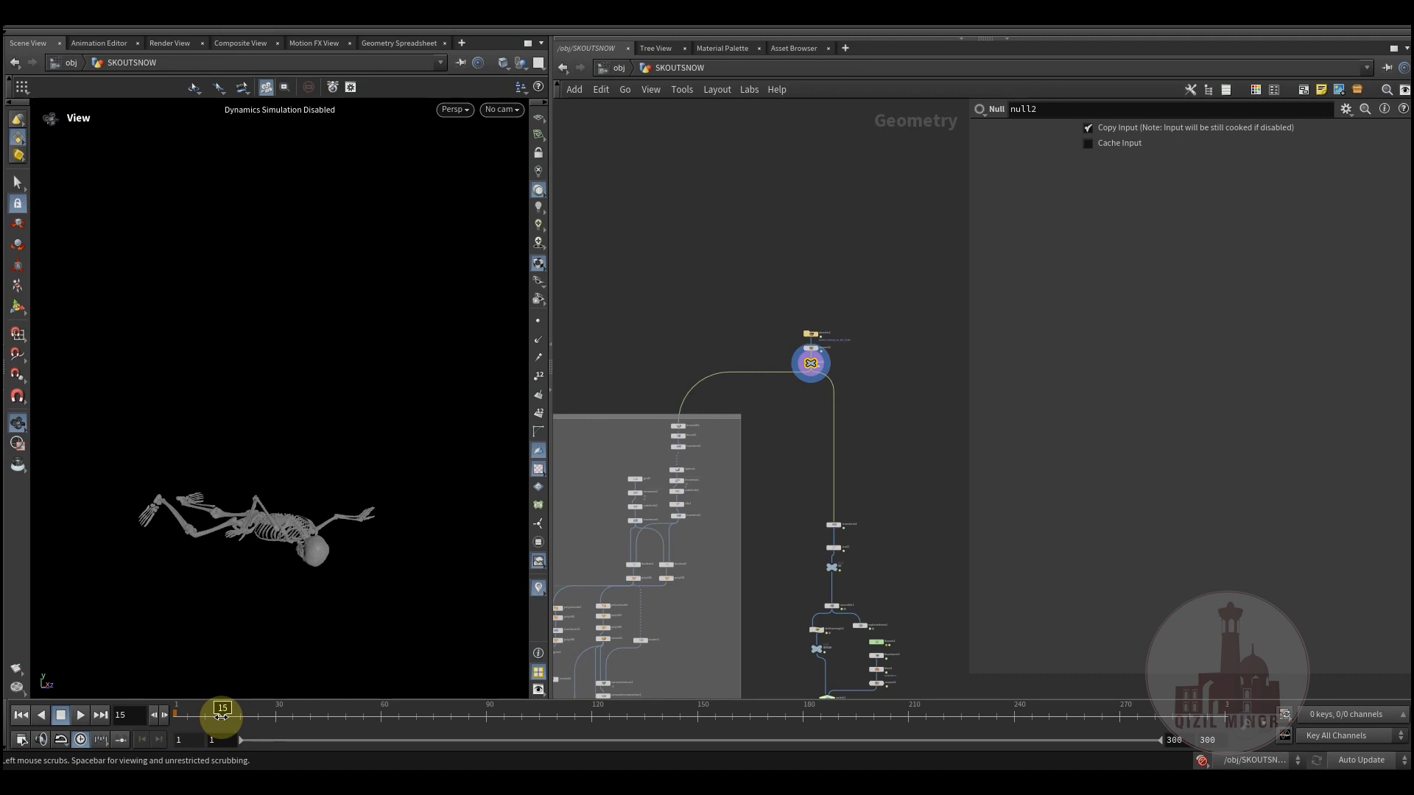
pyautogui.moveTo(211, 707); pyautogui.dragTo(711, 746)
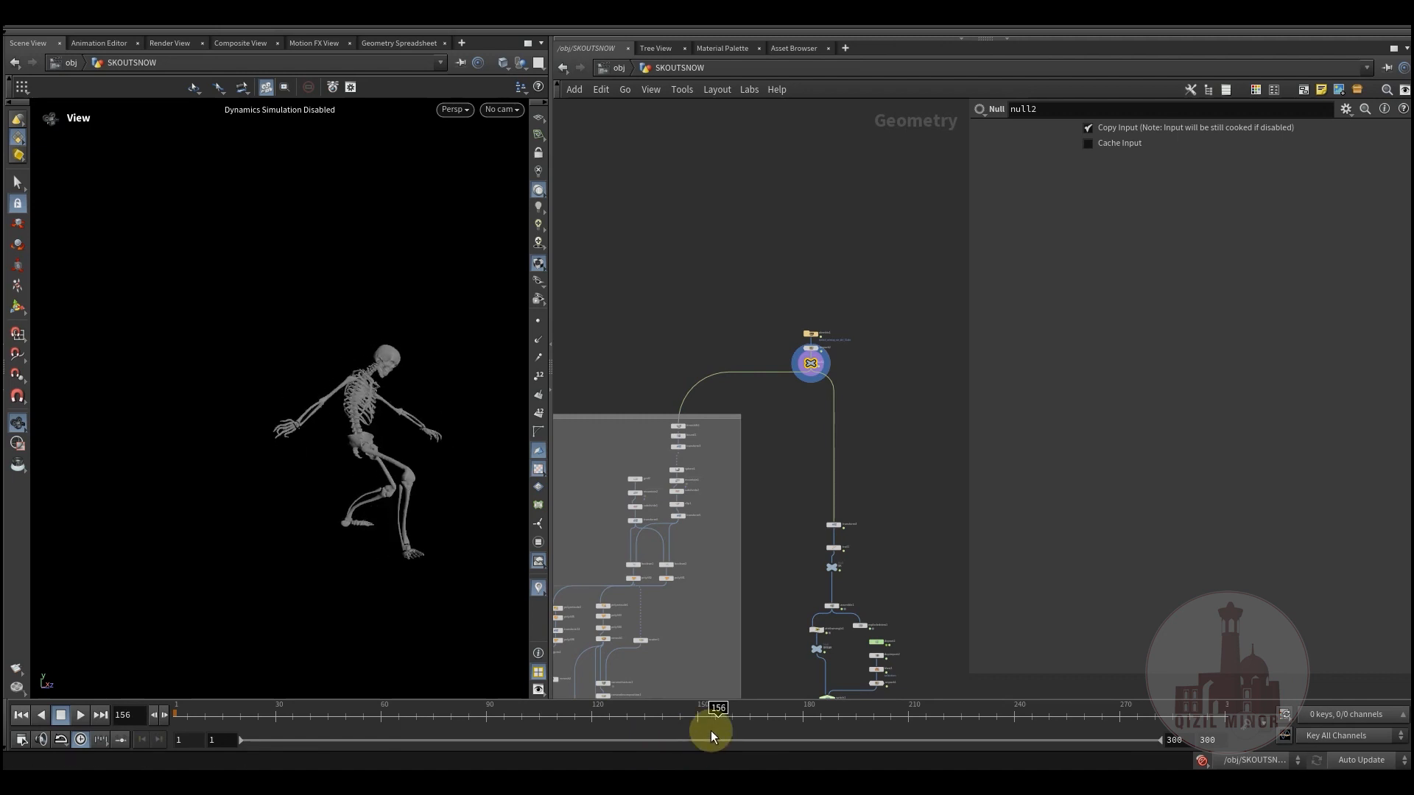
pyautogui.moveTo(797, 442); pyautogui.dragTo(809, 278, button='middle')
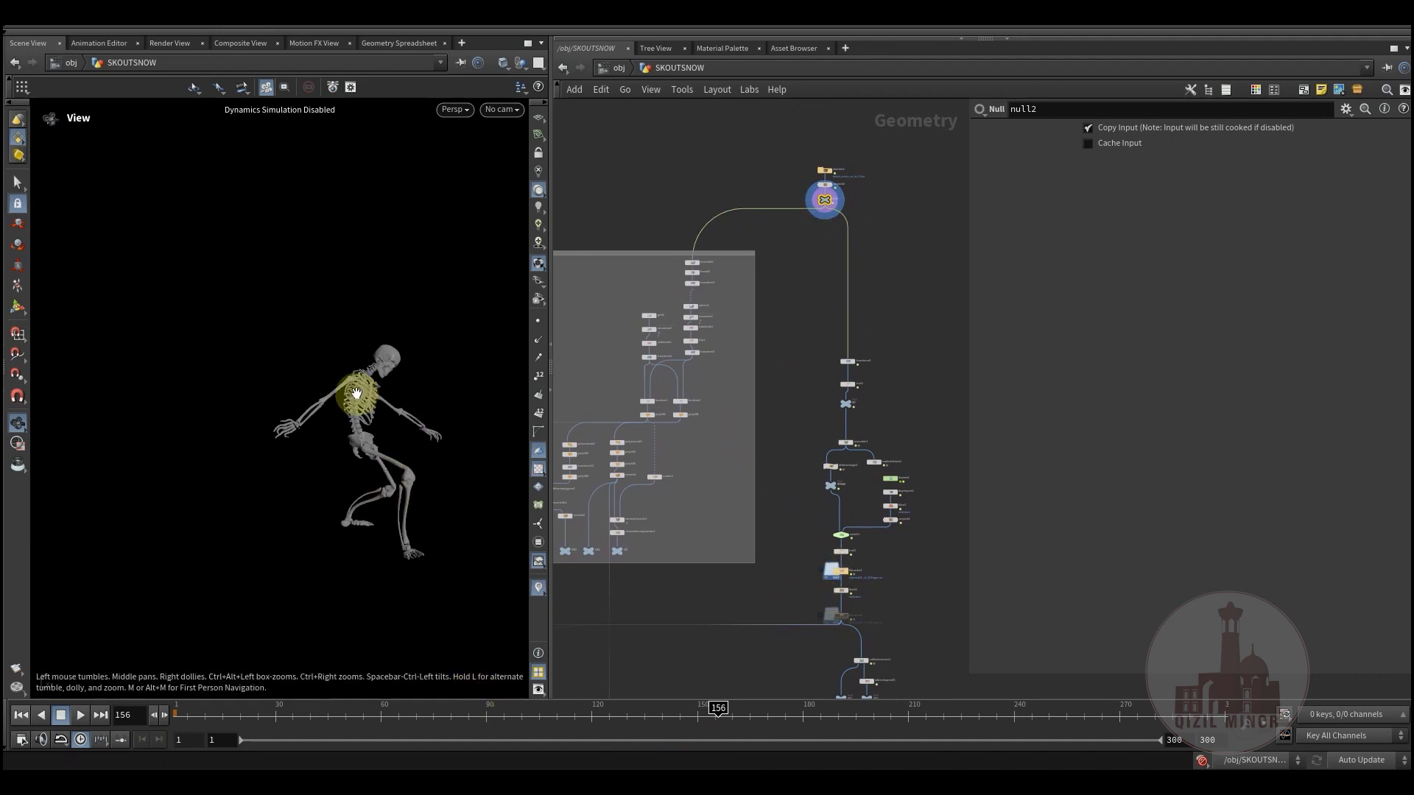
pyautogui.moveTo(779, 290); pyautogui.dragTo(833, 323, button='middle')
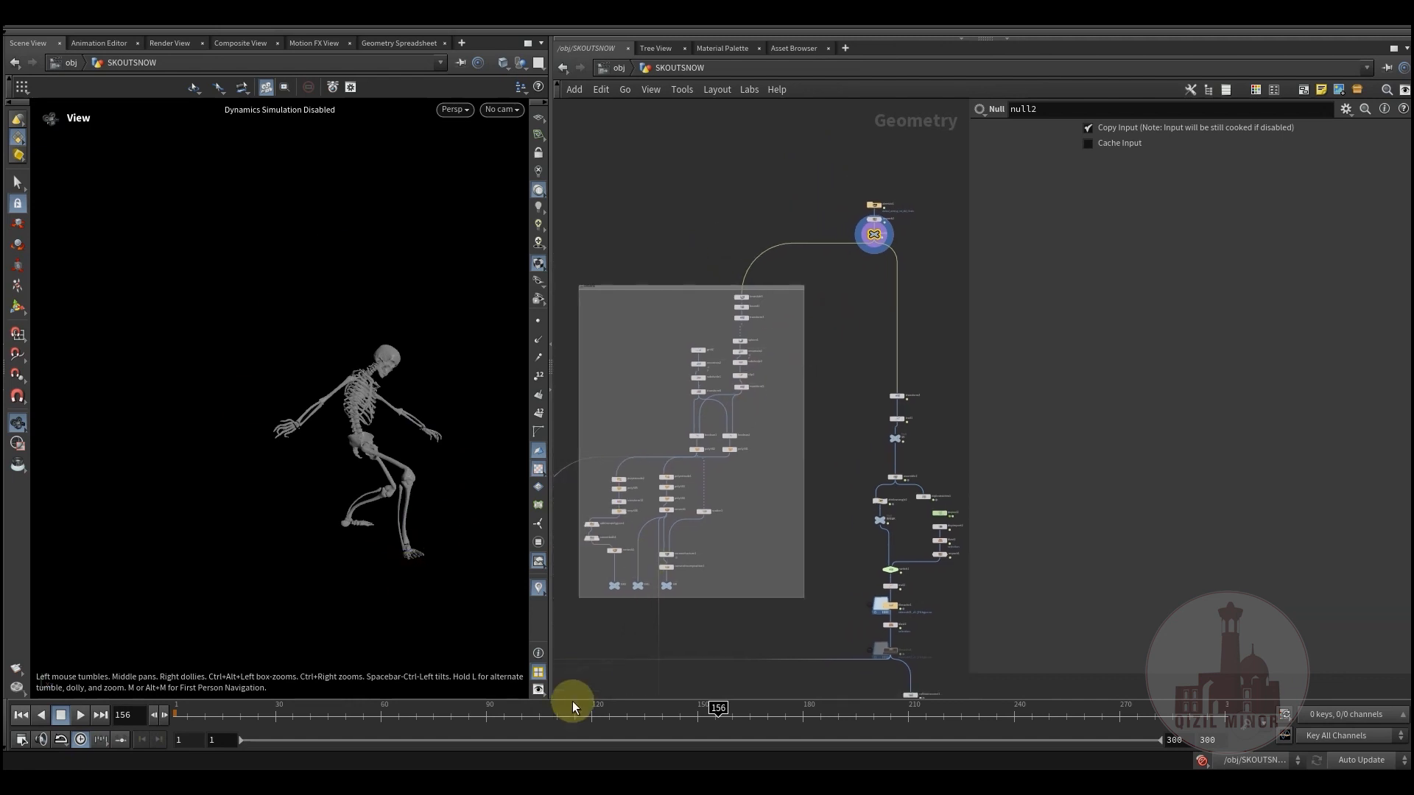
pyautogui.moveTo(556, 709); pyautogui.dragTo(208, 711)
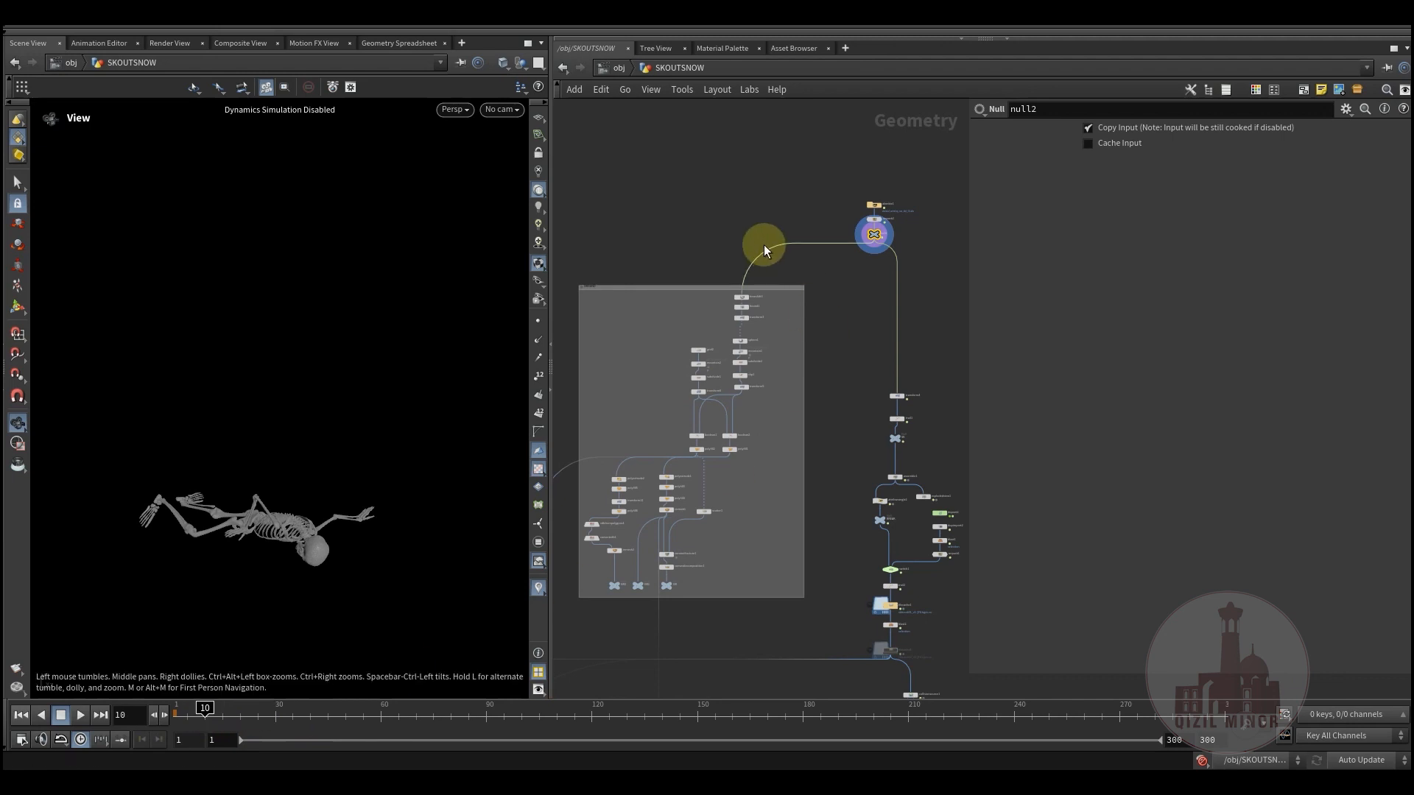
# Examine the ground-building node group from its timeshift3 input down to the GR output nulls
pyautogui.scroll(6, 736, 268)
pyautogui.moveTo(814, 385); pyautogui.dragTo(802, 159, button='middle')
pyautogui.scroll(-5, 787, 224)
pyautogui.moveTo(922, 480); pyautogui.dragTo(951, 220, button='middle')
pyautogui.scroll(2, 676, 549)
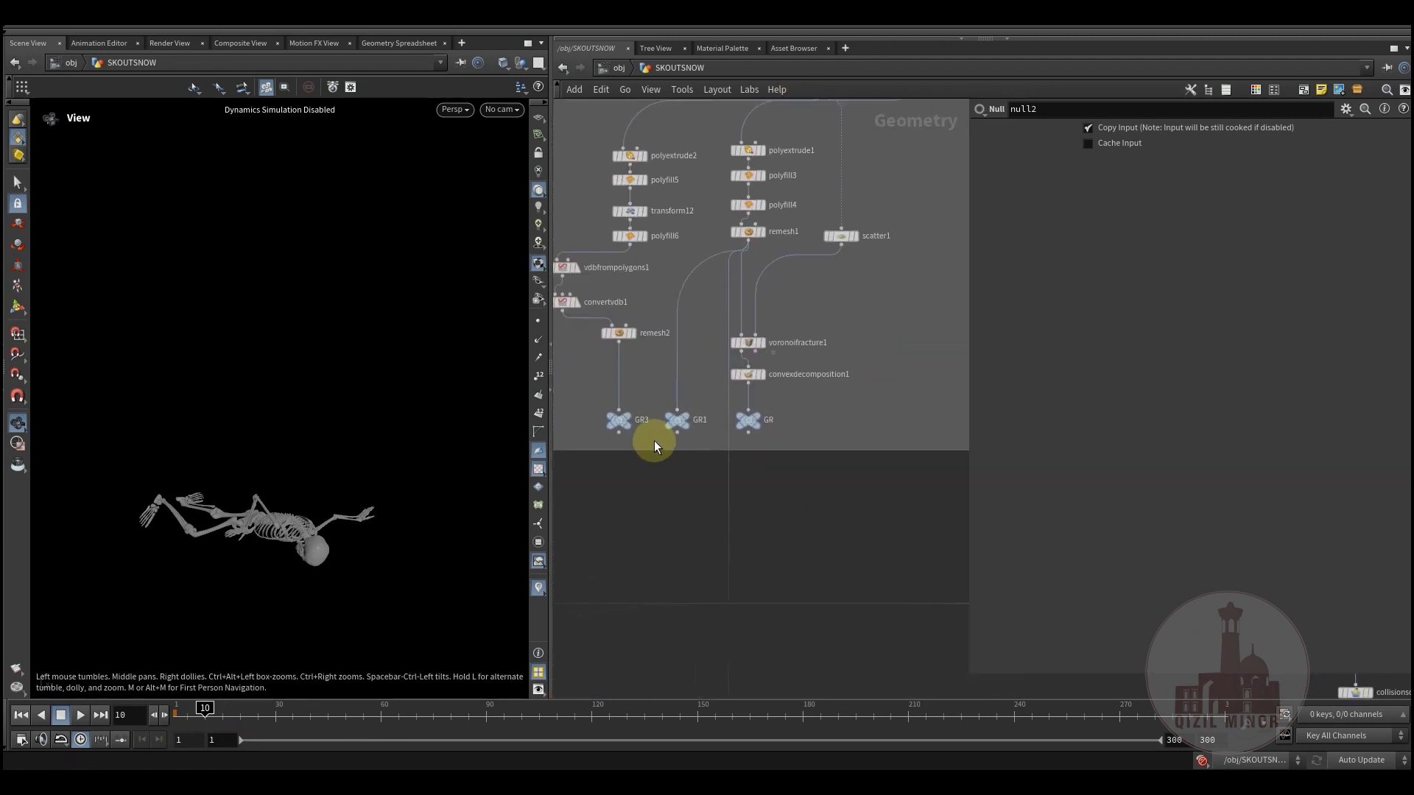
pyautogui.moveTo(847, 475); pyautogui.dragTo(758, 601, button='middle')
pyautogui.scroll(-5, 758, 598)
pyautogui.moveTo(860, 321); pyautogui.dragTo(867, 396, button='middle')
pyautogui.scroll(5, 776, 346)
pyautogui.scroll(2, 774, 346)
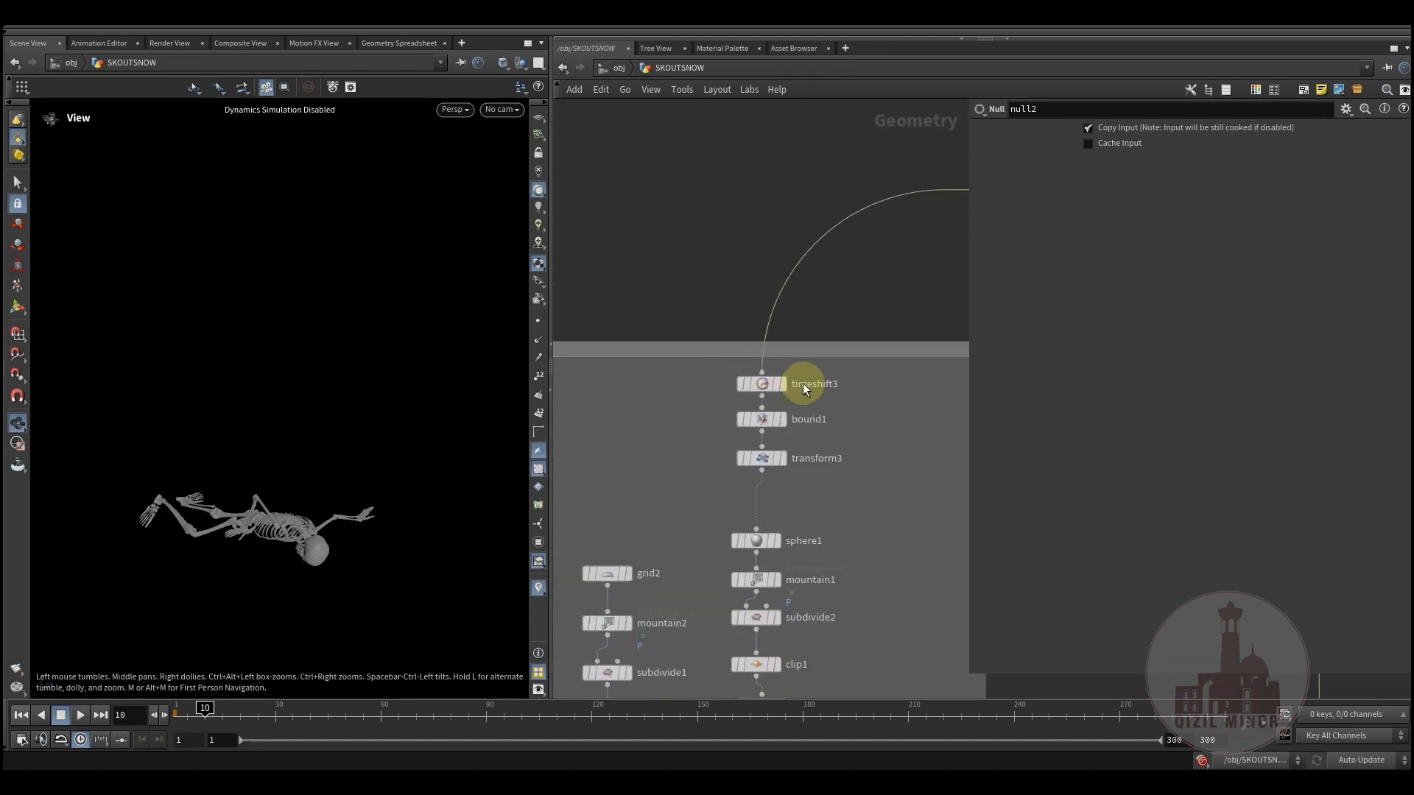
# Display the timeshift3 node's output and inspect its frame settings
pyautogui.click(792, 358)
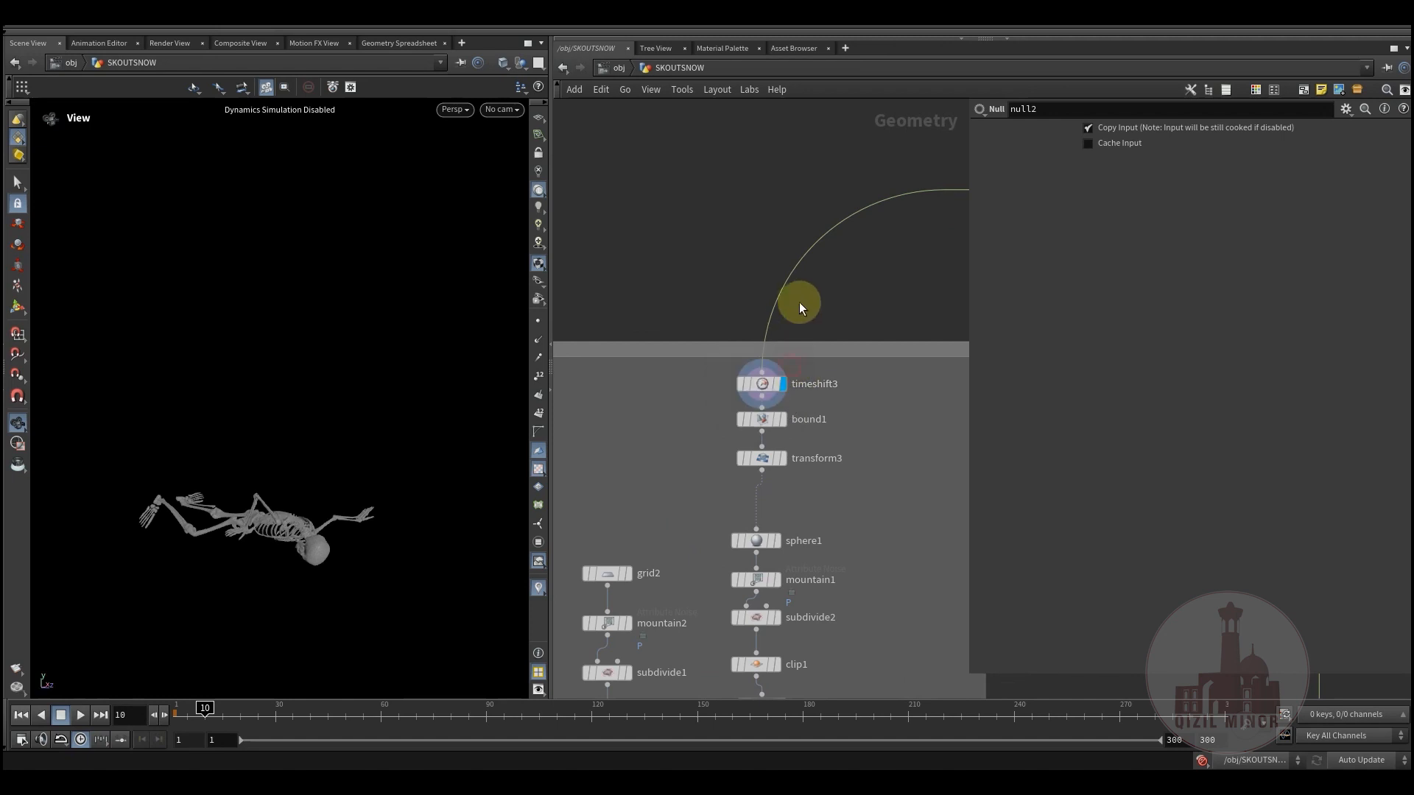
pyautogui.moveTo(803, 329); pyautogui.dragTo(784, 236, button='middle')
pyautogui.click(740, 294)
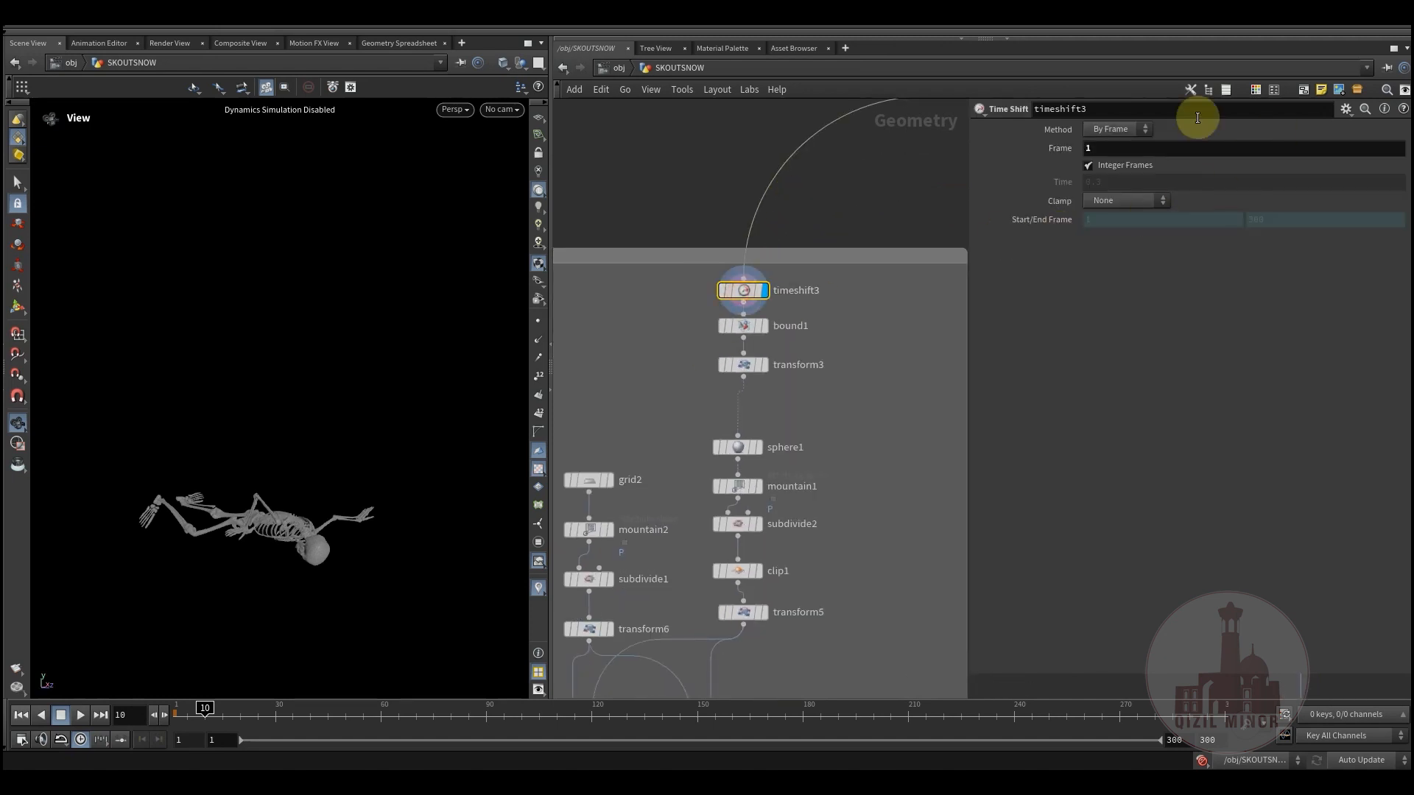
pyautogui.moveTo(808, 225); pyautogui.dragTo(779, 204, button='middle')
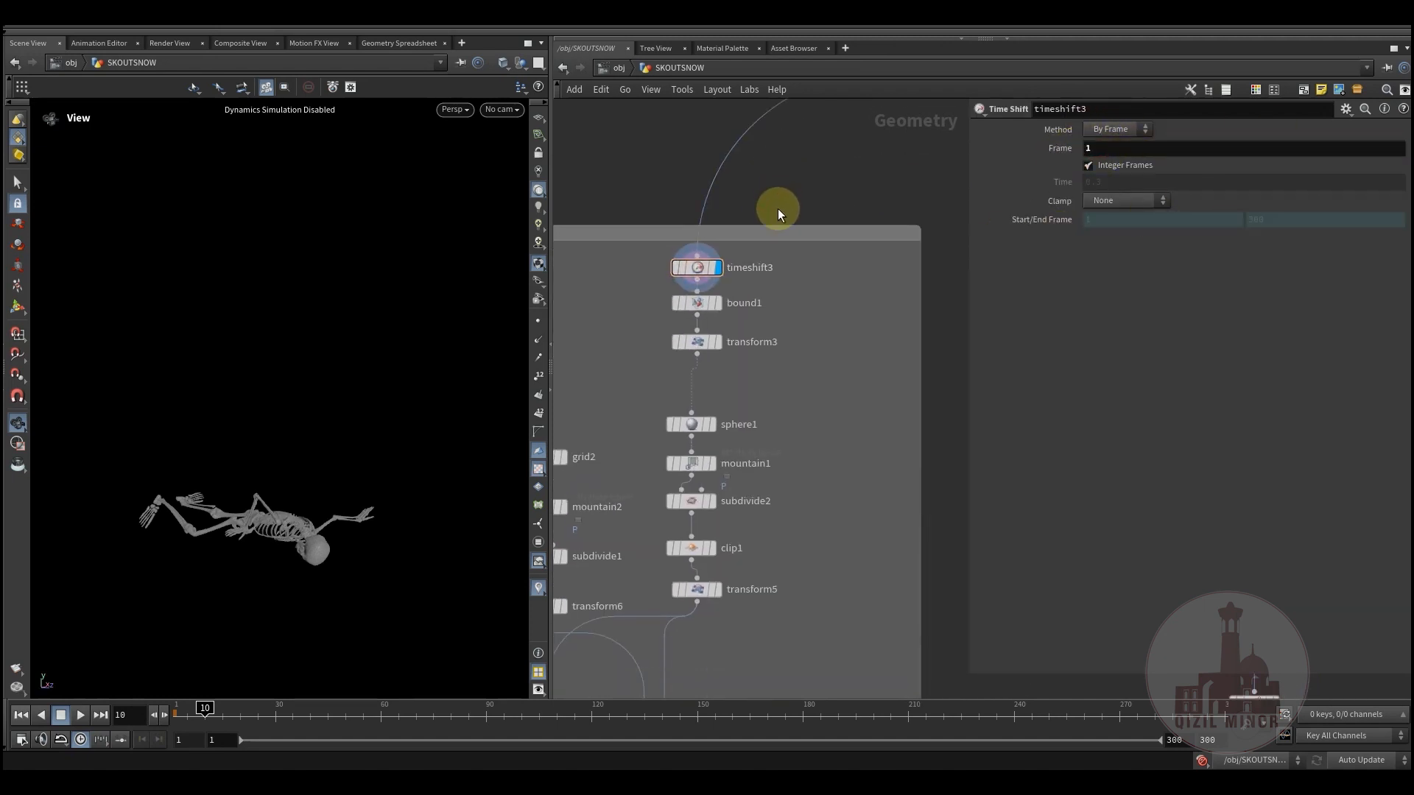
# Display bound1 and transform3 in turn, and inspect the scale and pivot settings of transform3
pyautogui.click(717, 301)
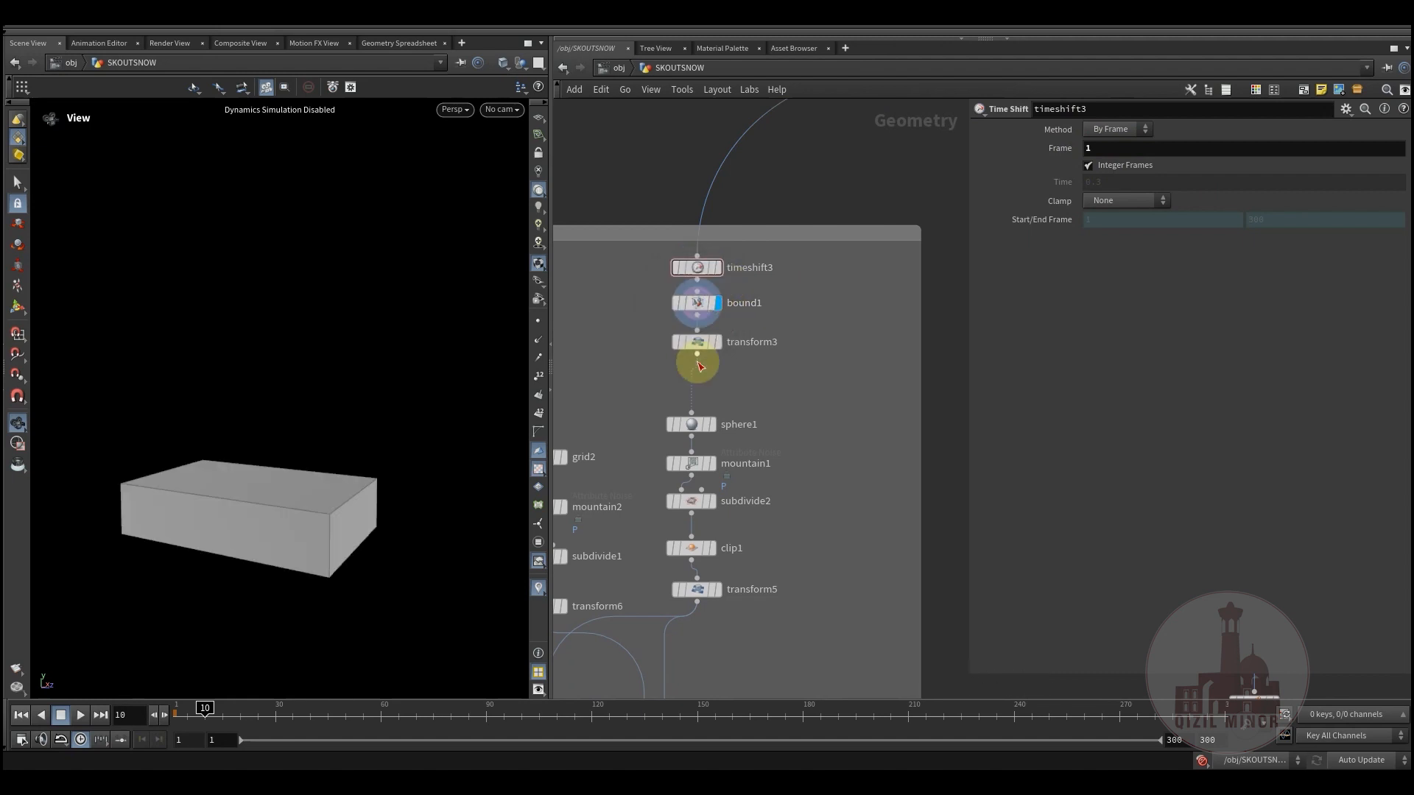
pyautogui.click(721, 326)
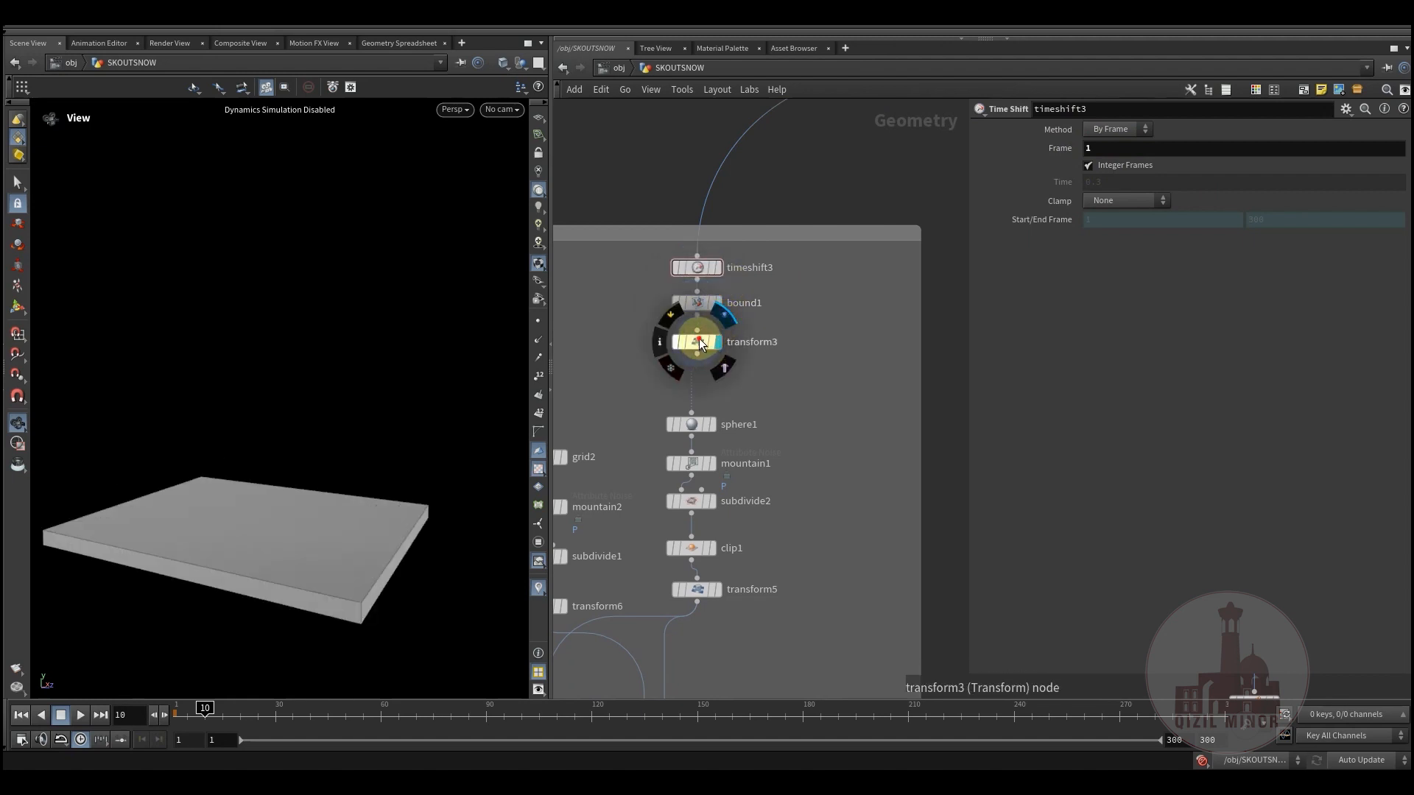
pyautogui.click(692, 340)
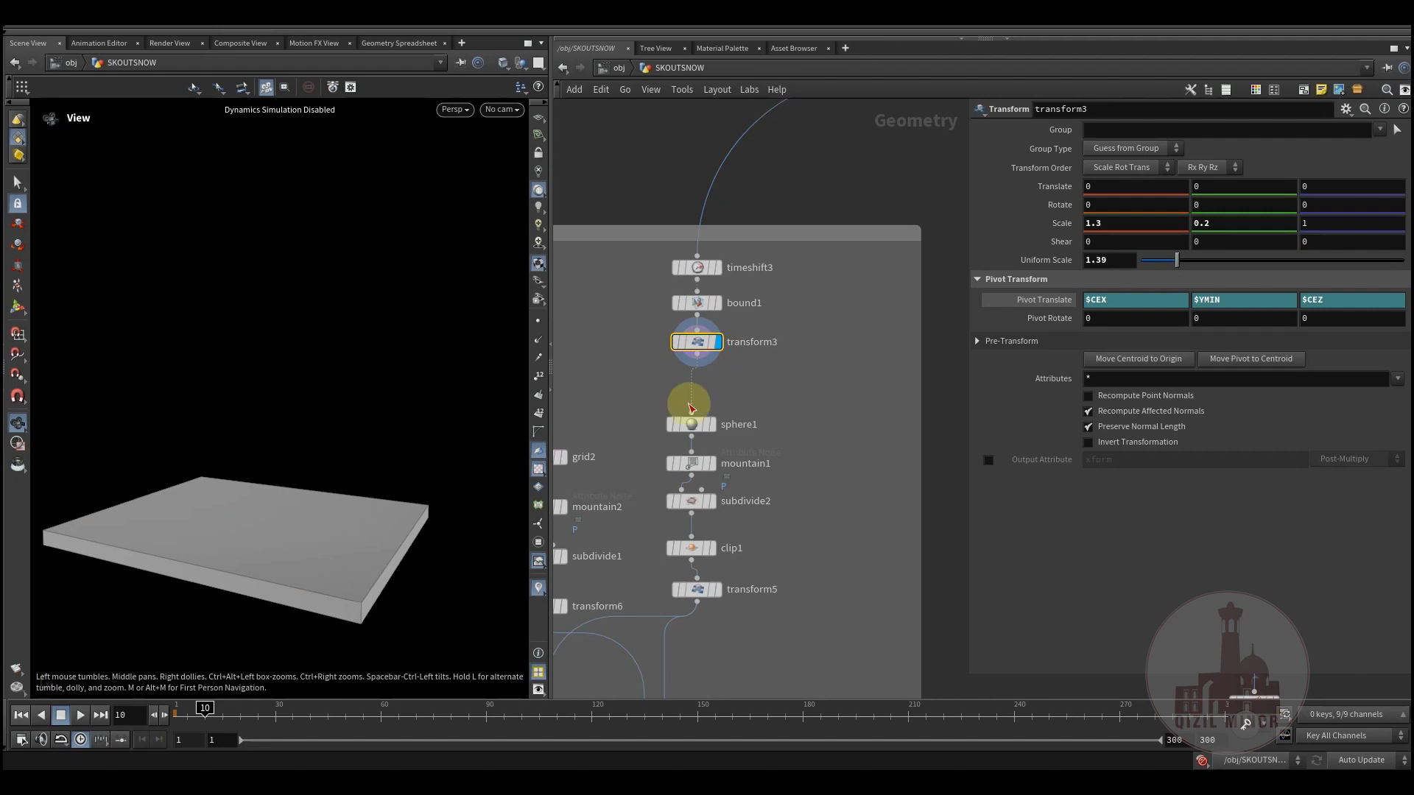
# Display the sphere1 node and inspect its primitive type and frequency
pyautogui.moveTo(746, 378); pyautogui.dragTo(798, 244, button='middle')
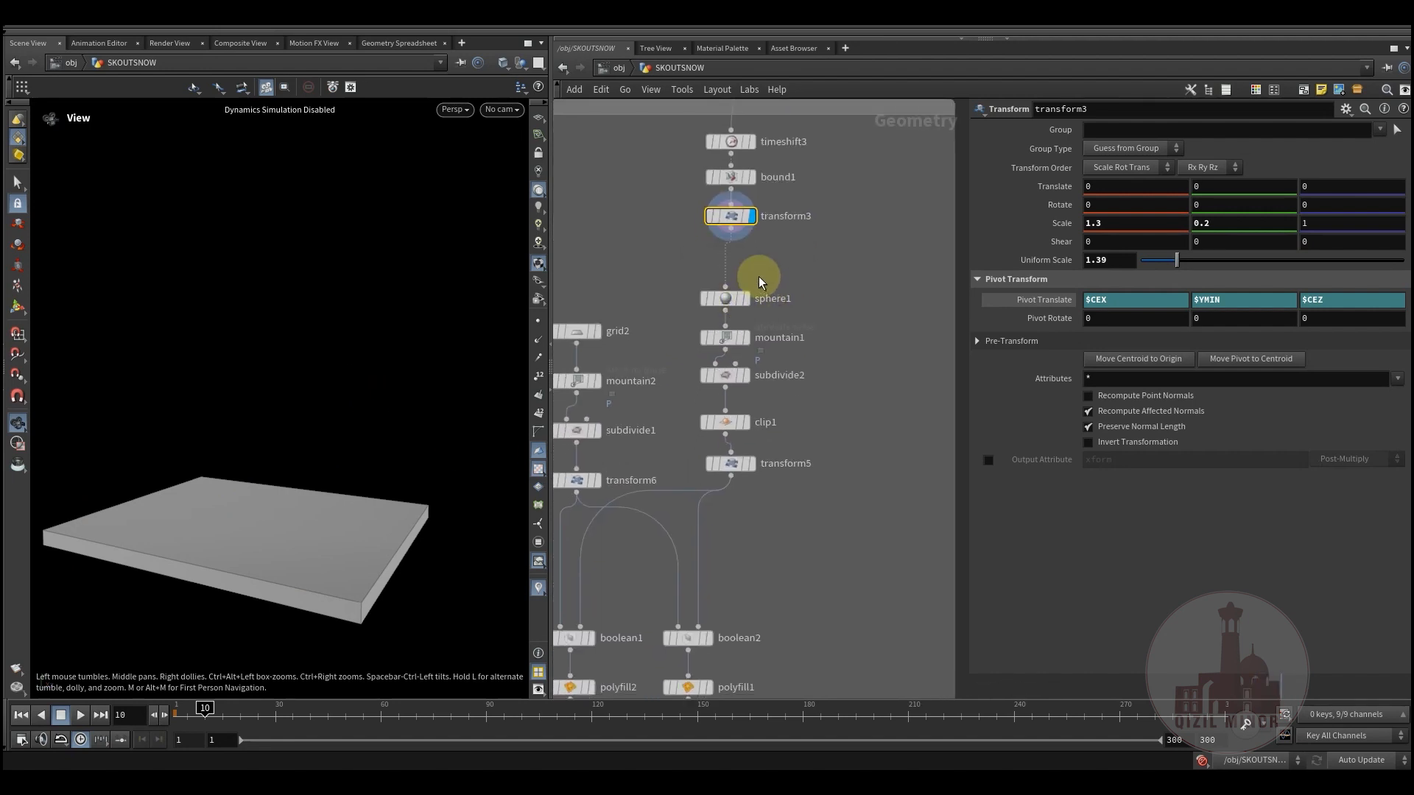
pyautogui.click(759, 288)
pyautogui.click(725, 299)
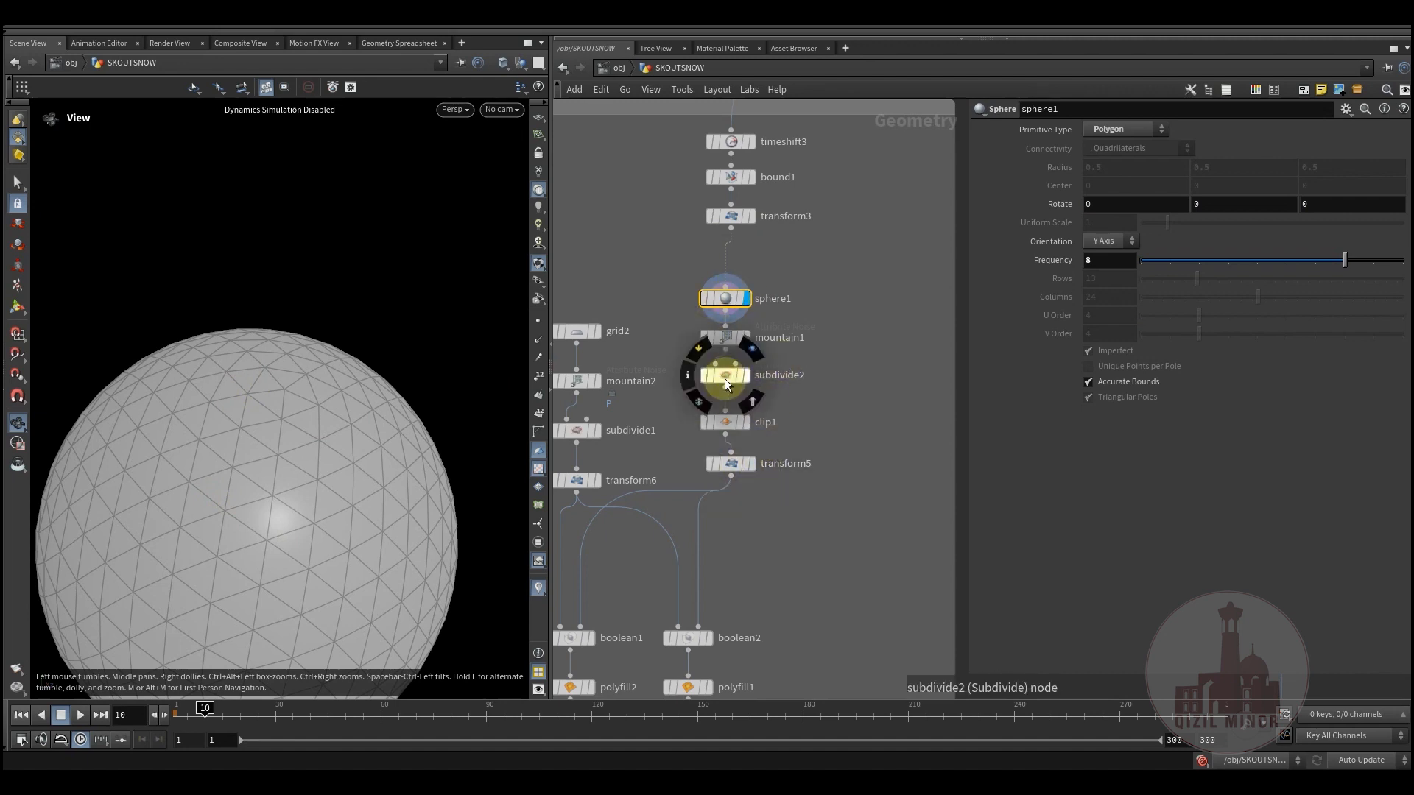
# Preview mountain1, subdivide2, clip1 and transform5 one after another to see how the sphere becomes a ground slab
pyautogui.click(757, 317)
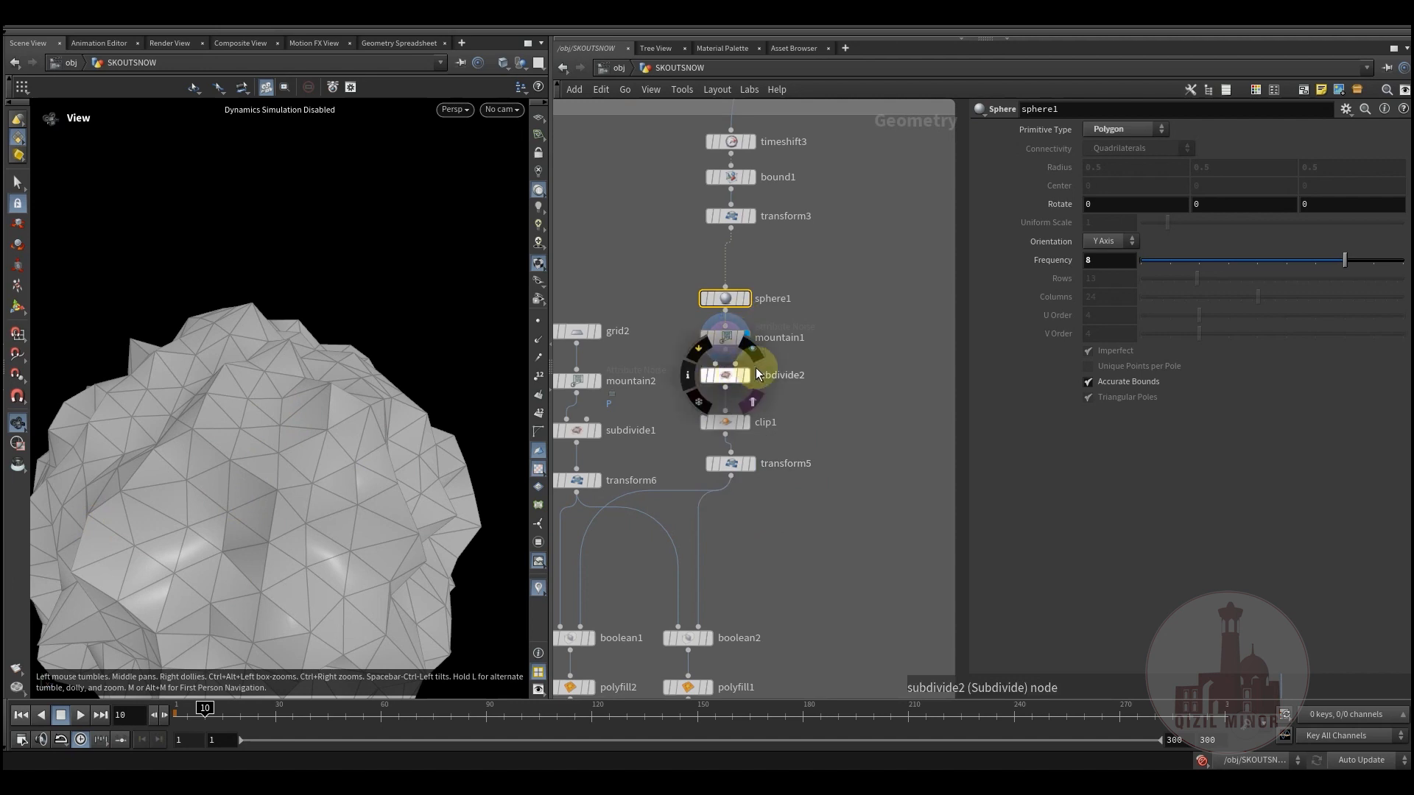
pyautogui.click(754, 359)
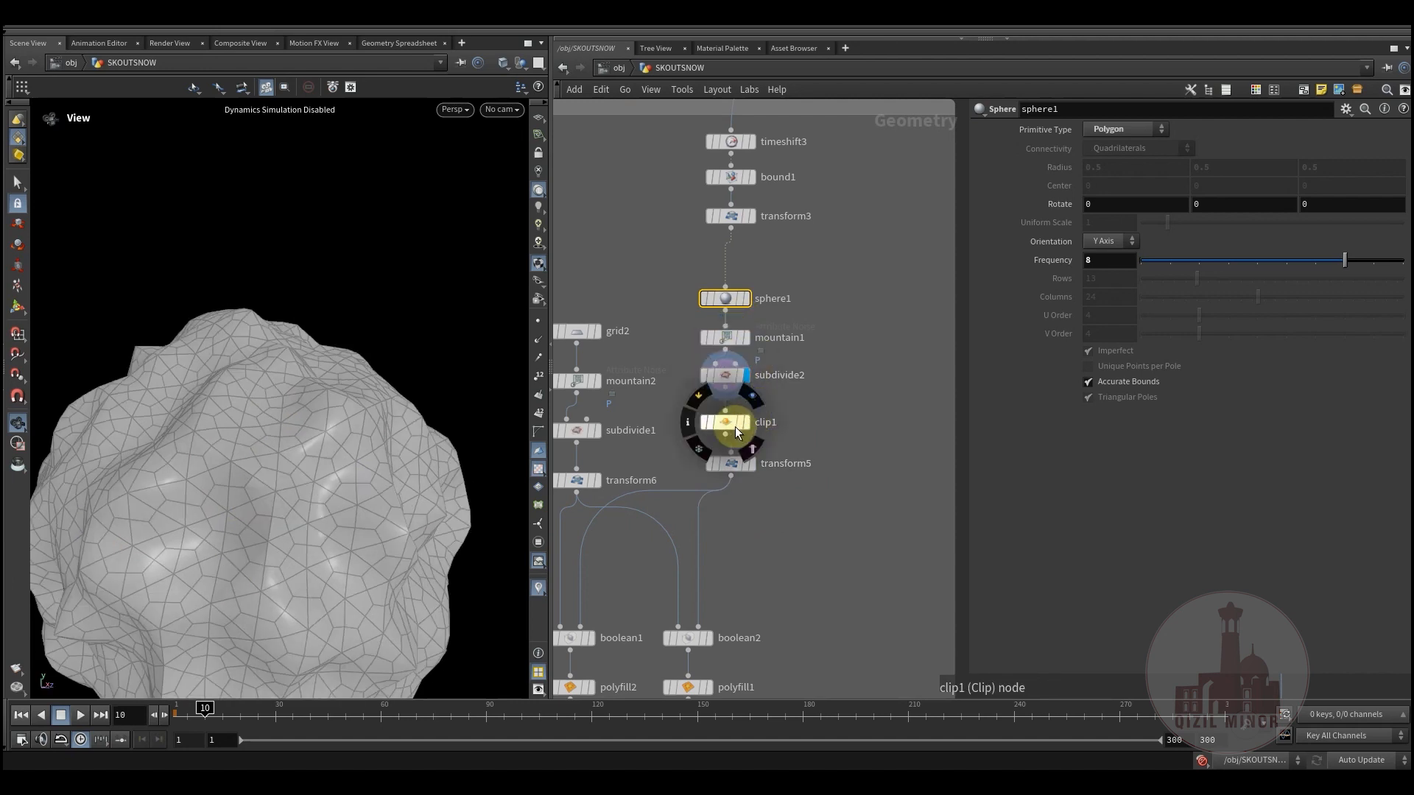
pyautogui.click(753, 405)
pyautogui.click(765, 446)
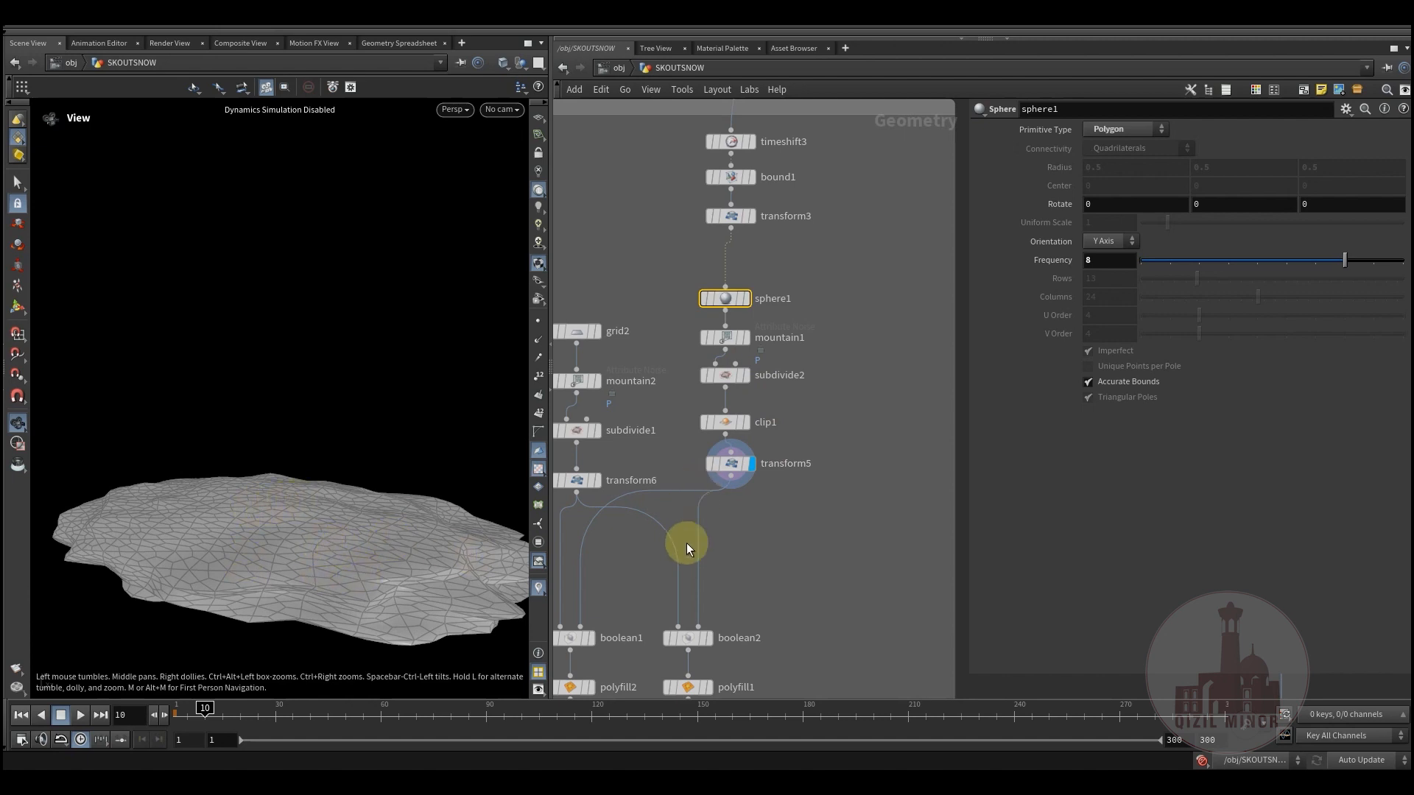
pyautogui.moveTo(297, 533); pyautogui.dragTo(290, 420)
# Preview the terrain chain node by node from grid2 through mountain2 and subdivide1 to transform6
pyautogui.click(578, 485)
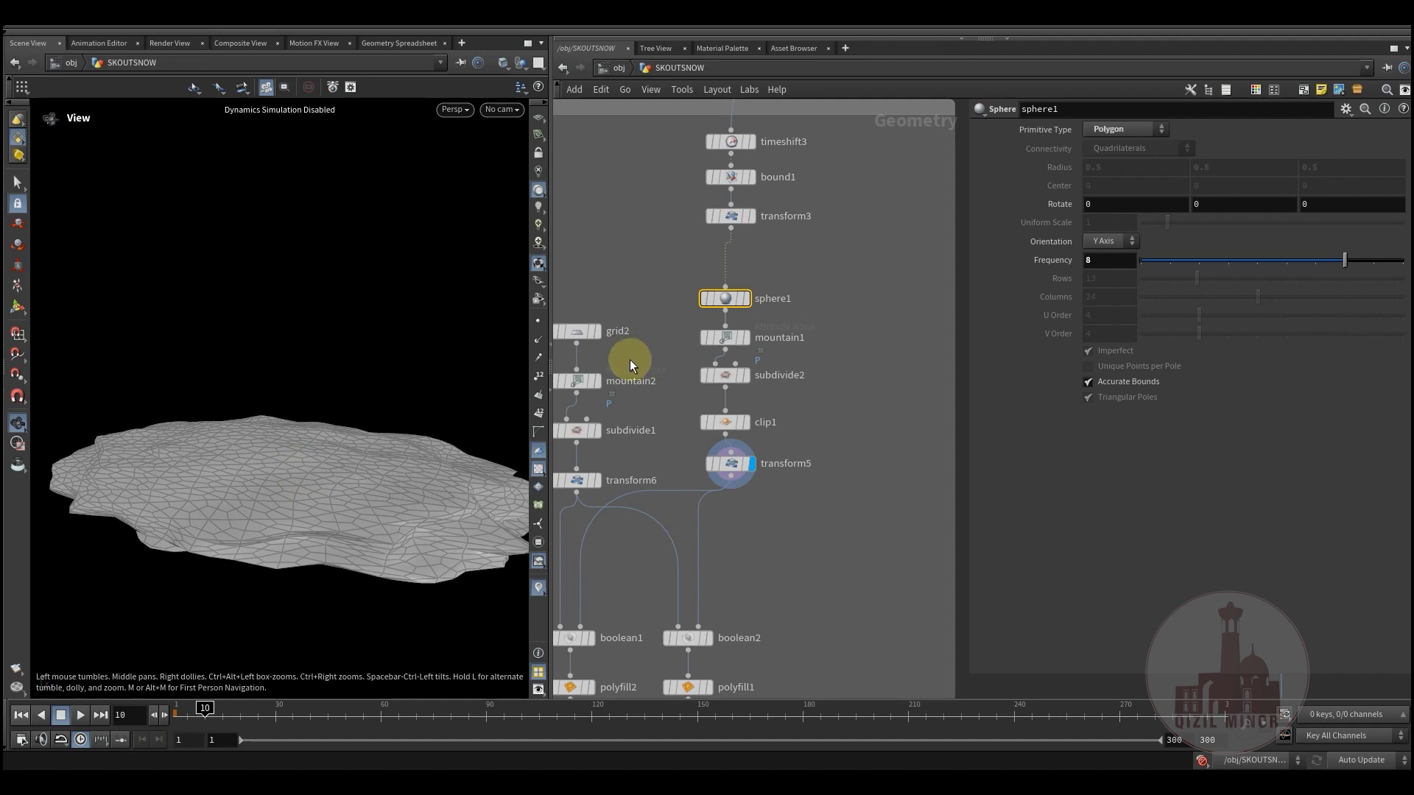
pyautogui.moveTo(667, 338); pyautogui.dragTo(742, 304, button='middle')
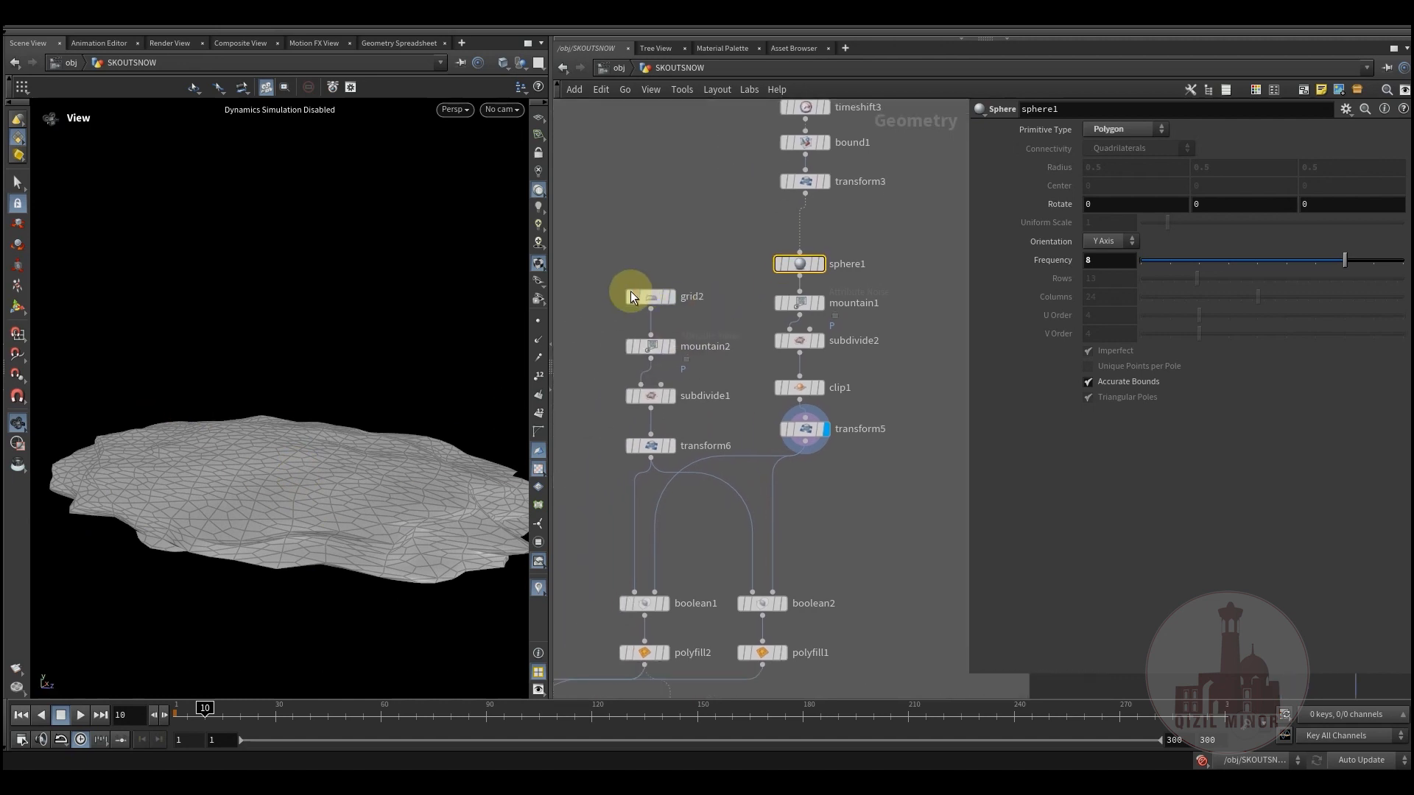
pyautogui.click(679, 280)
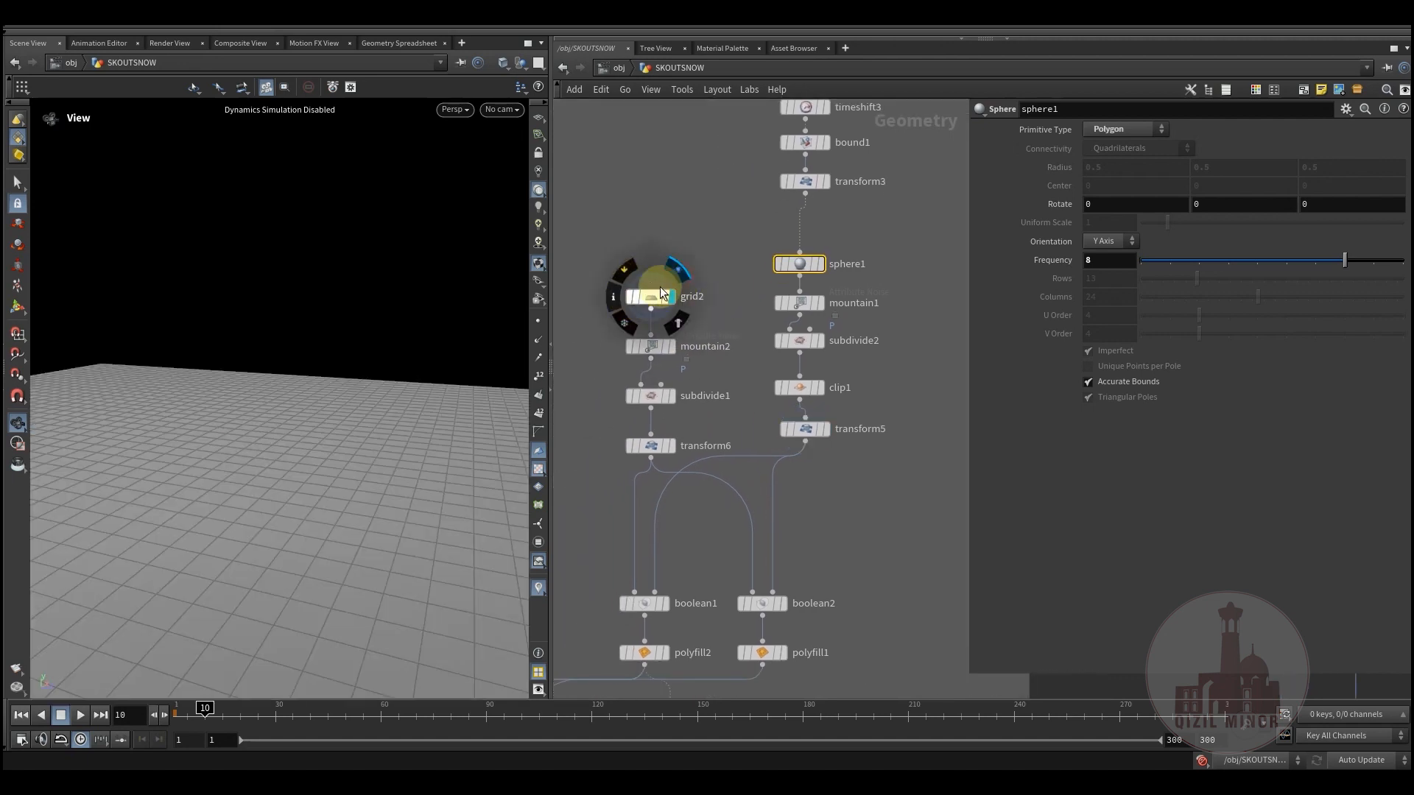
pyautogui.click(672, 346)
pyautogui.click(676, 383)
pyautogui.click(675, 433)
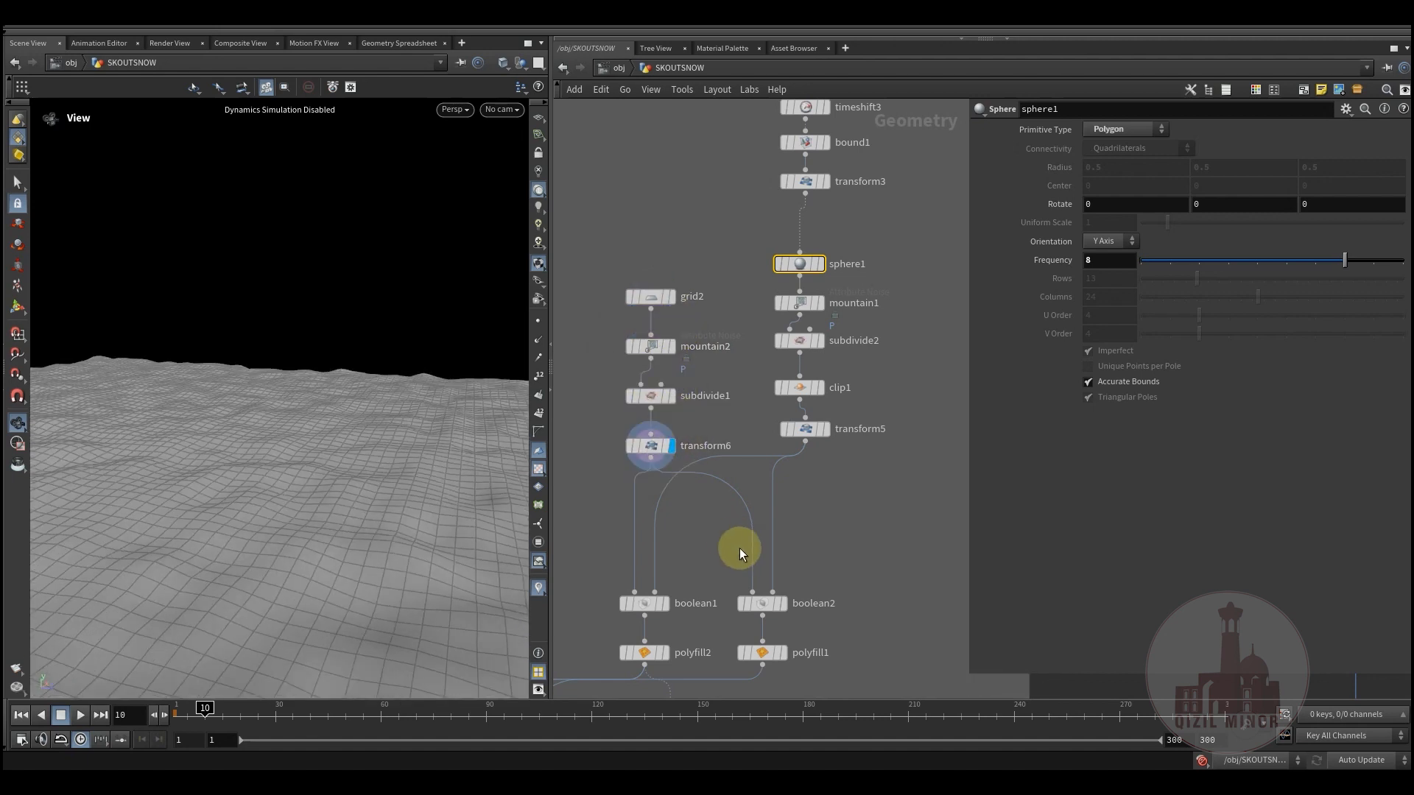
# Display boolean2 and inspect its operation settings and the resulting ground patch
pyautogui.moveTo(741, 544); pyautogui.dragTo(721, 433, button='middle')
pyautogui.click(778, 480)
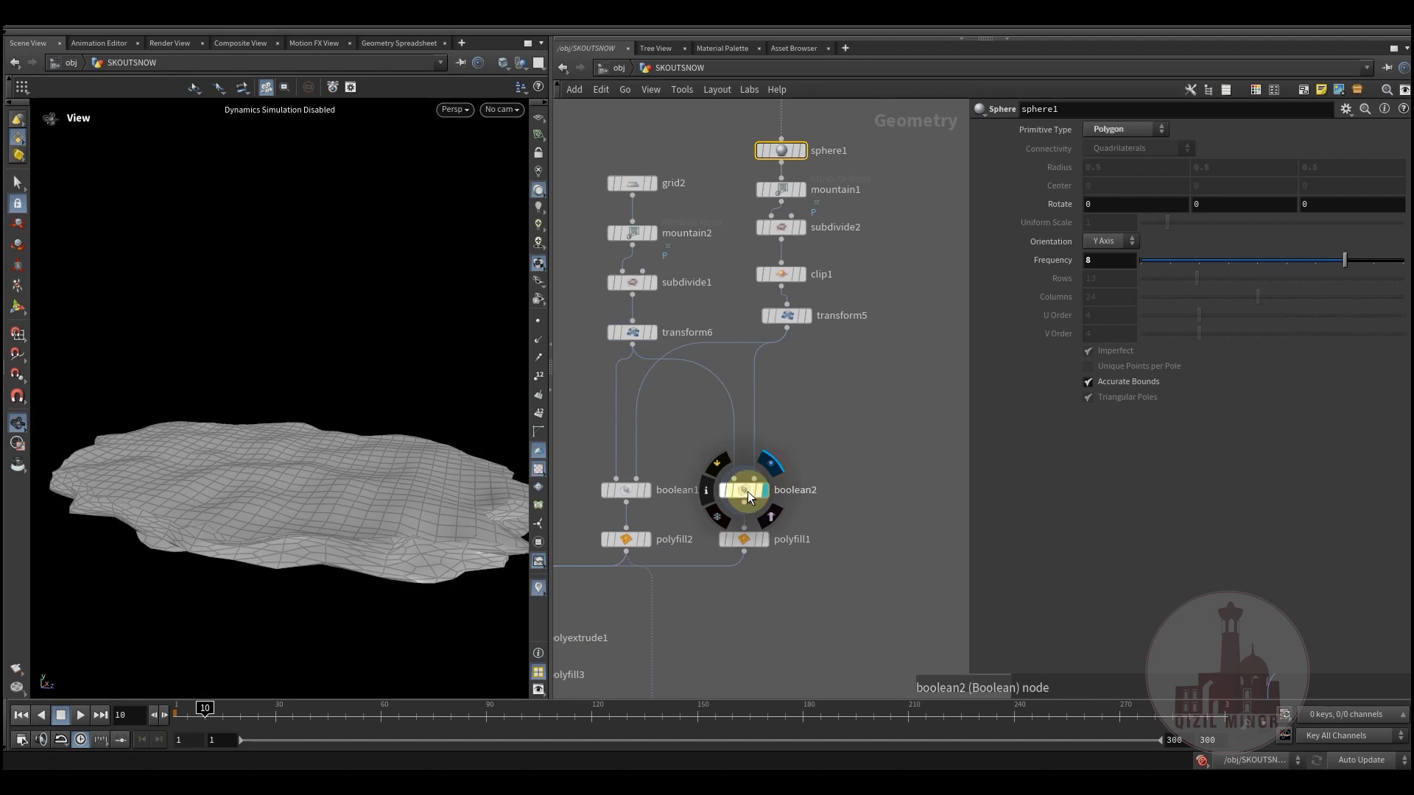
pyautogui.click(744, 489)
pyautogui.moveTo(231, 489); pyautogui.dragTo(280, 531)
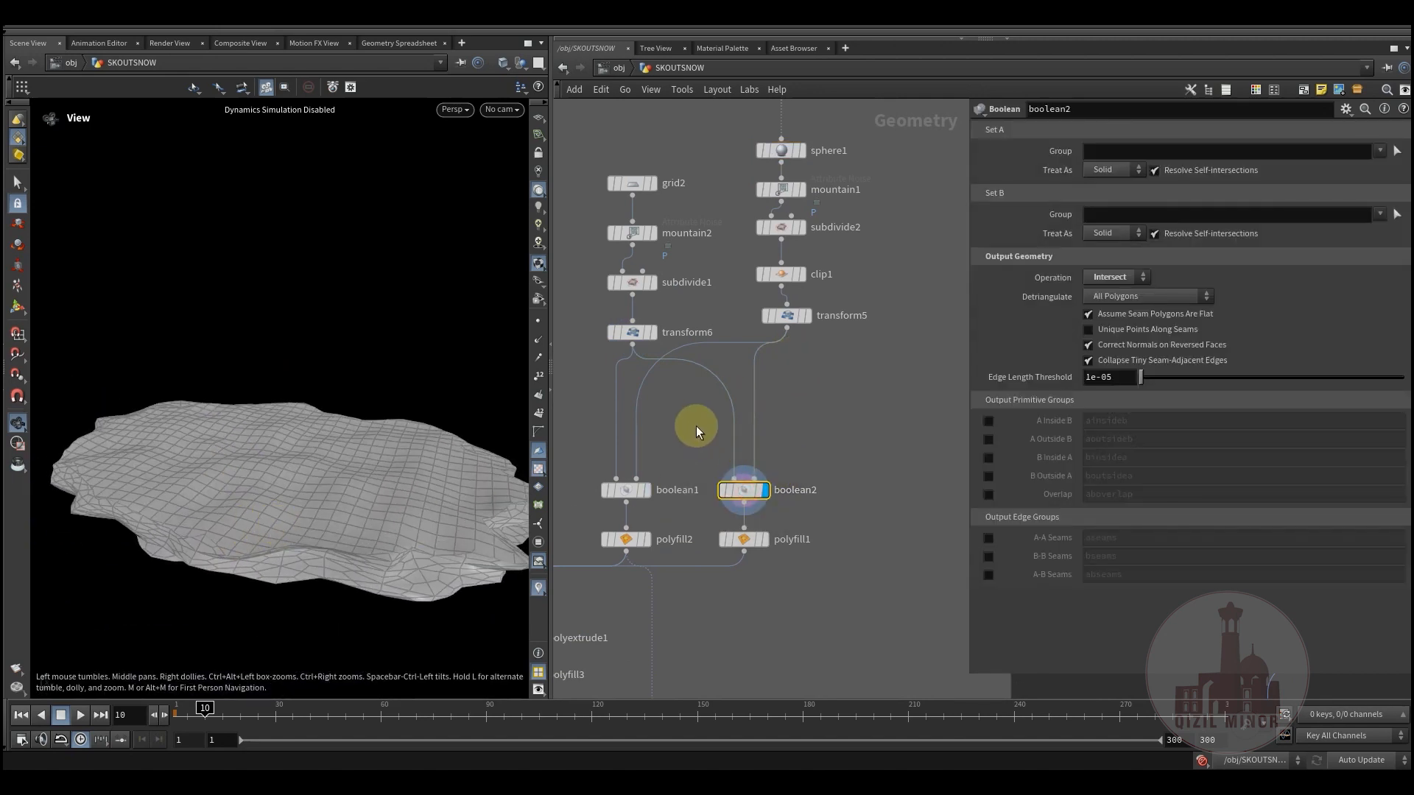
# Display the polyfill1 node that follows boolean2 and view the filled ground patch
pyautogui.moveTo(636, 498)
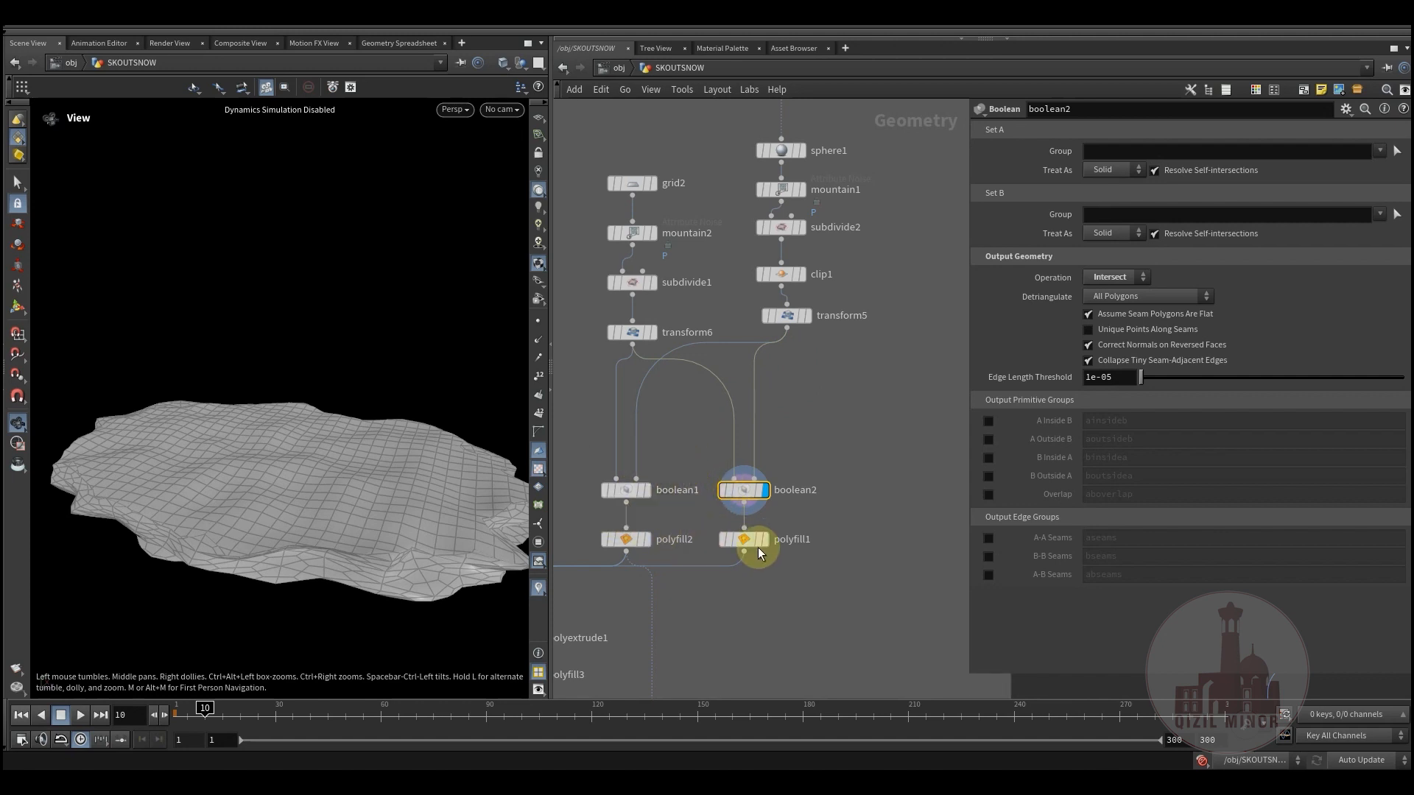
pyautogui.moveTo(759, 546)
pyautogui.click(772, 514)
pyautogui.moveTo(188, 427); pyautogui.dragTo(169, 452)
# Display boolean1 and polyfill2 in turn to view the surrounding terrain with the patch cut out
pyautogui.click(646, 490)
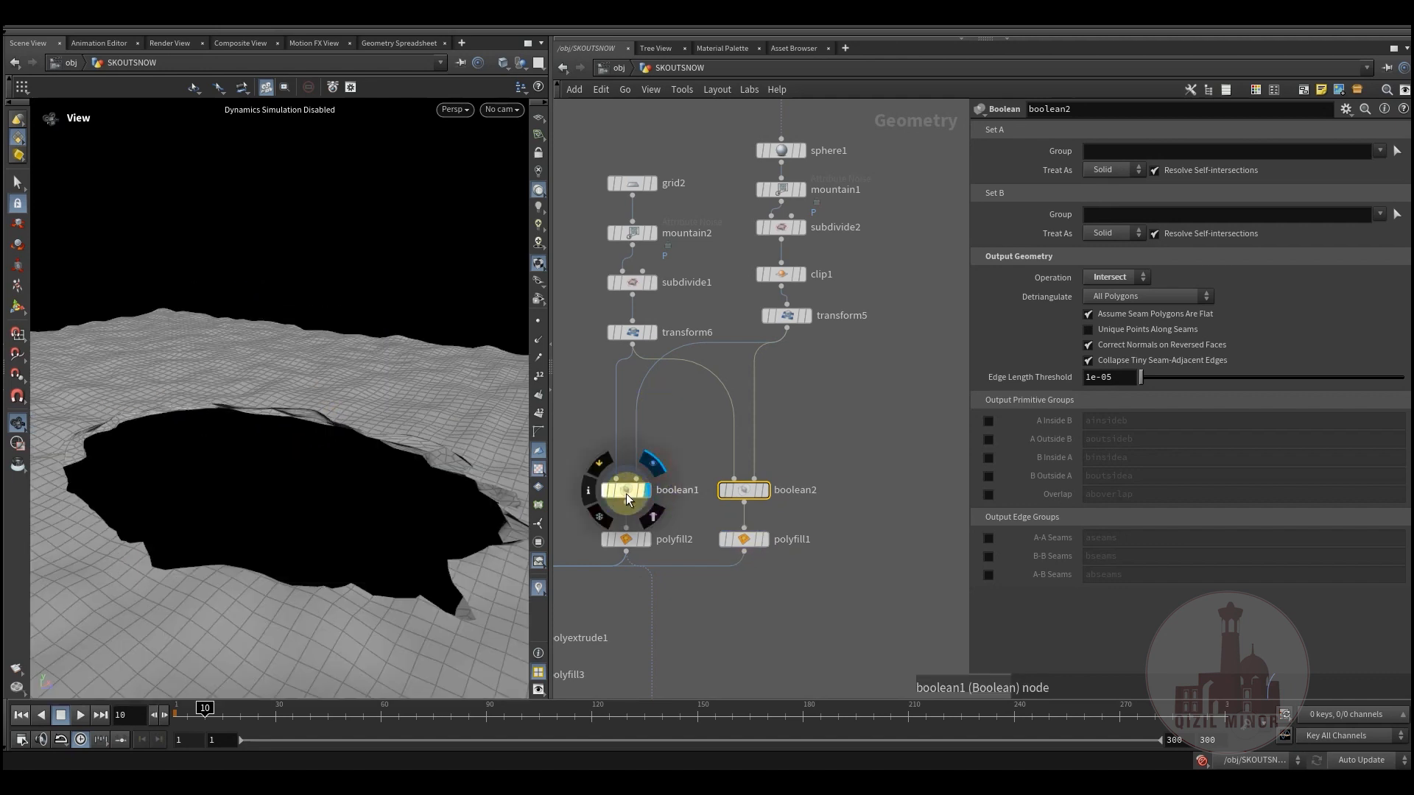
pyautogui.moveTo(286, 456); pyautogui.dragTo(412, 497)
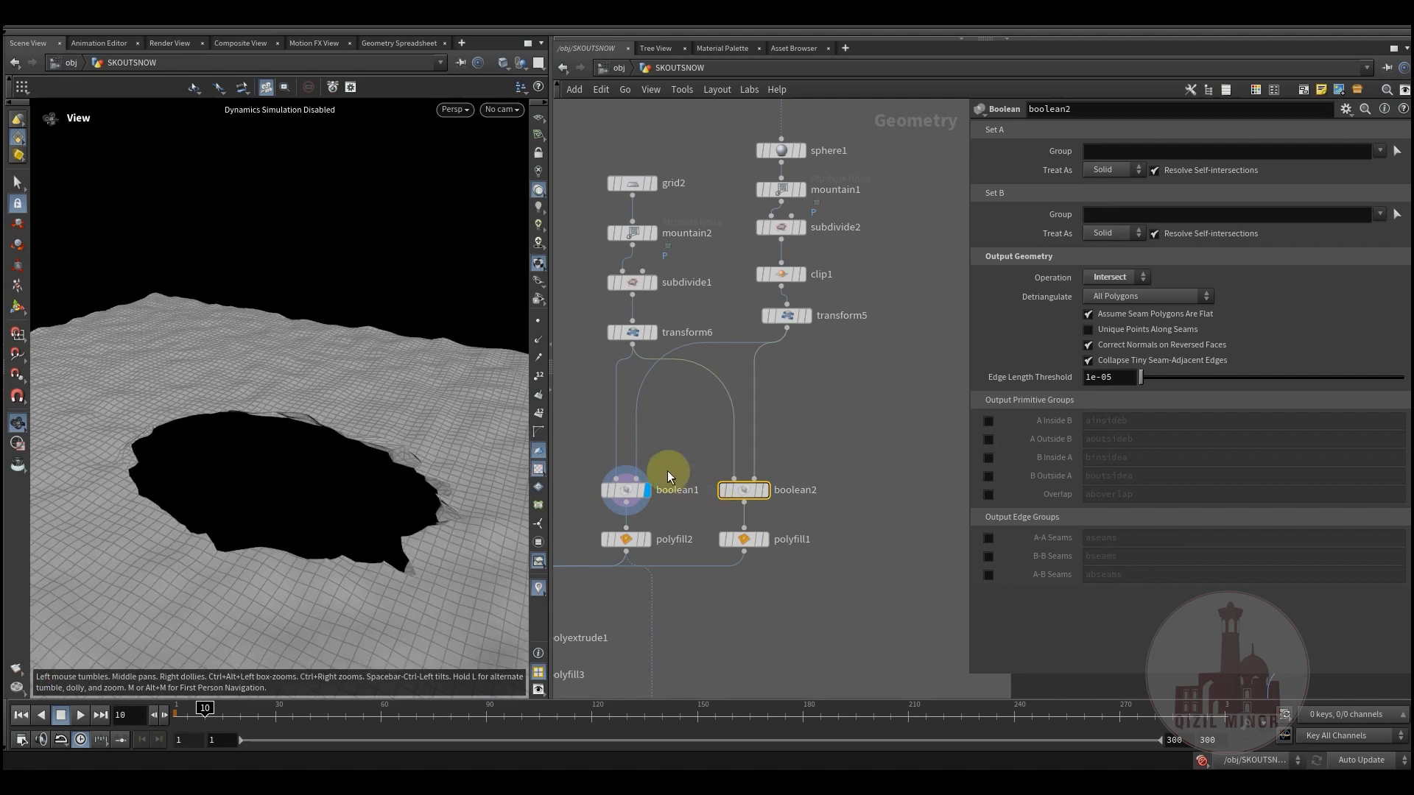
pyautogui.moveTo(629, 542)
pyautogui.click(658, 518)
pyautogui.moveTo(673, 452); pyautogui.dragTo(751, 337, button='middle')
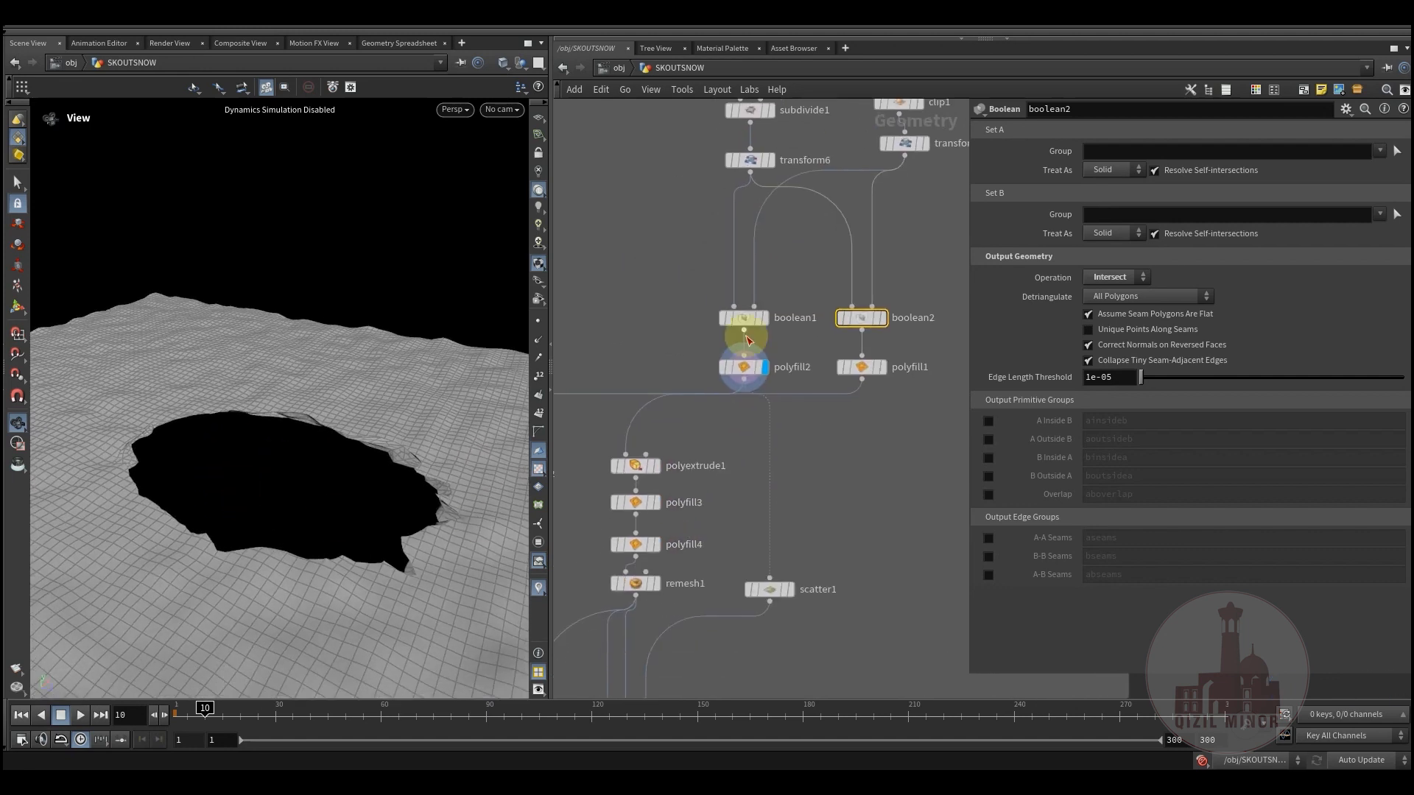
# Bypass the polyfill2 node that follows boolean1
pyautogui.moveTo(690, 494); pyautogui.dragTo(717, 420, button='middle')
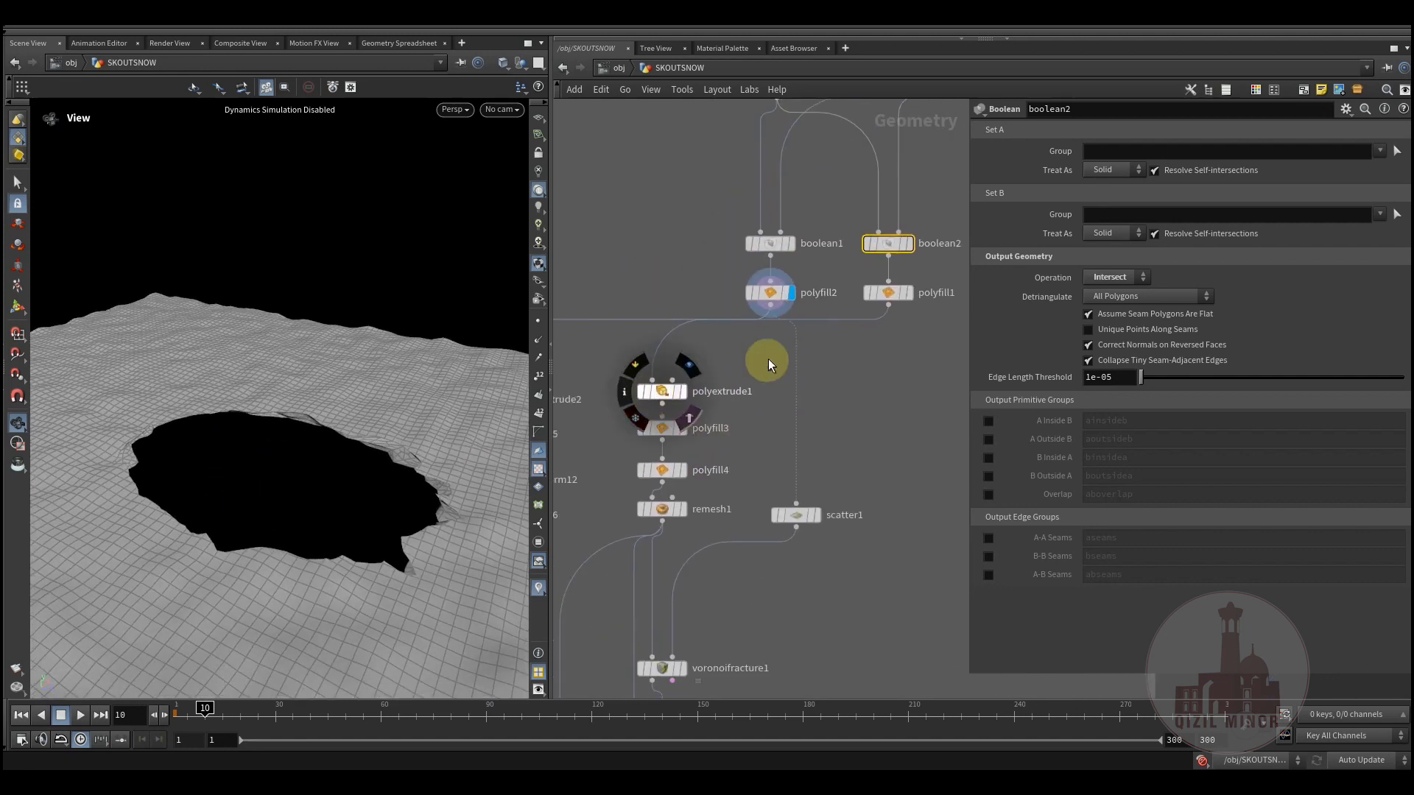
pyautogui.moveTo(773, 290)
pyautogui.click(745, 268)
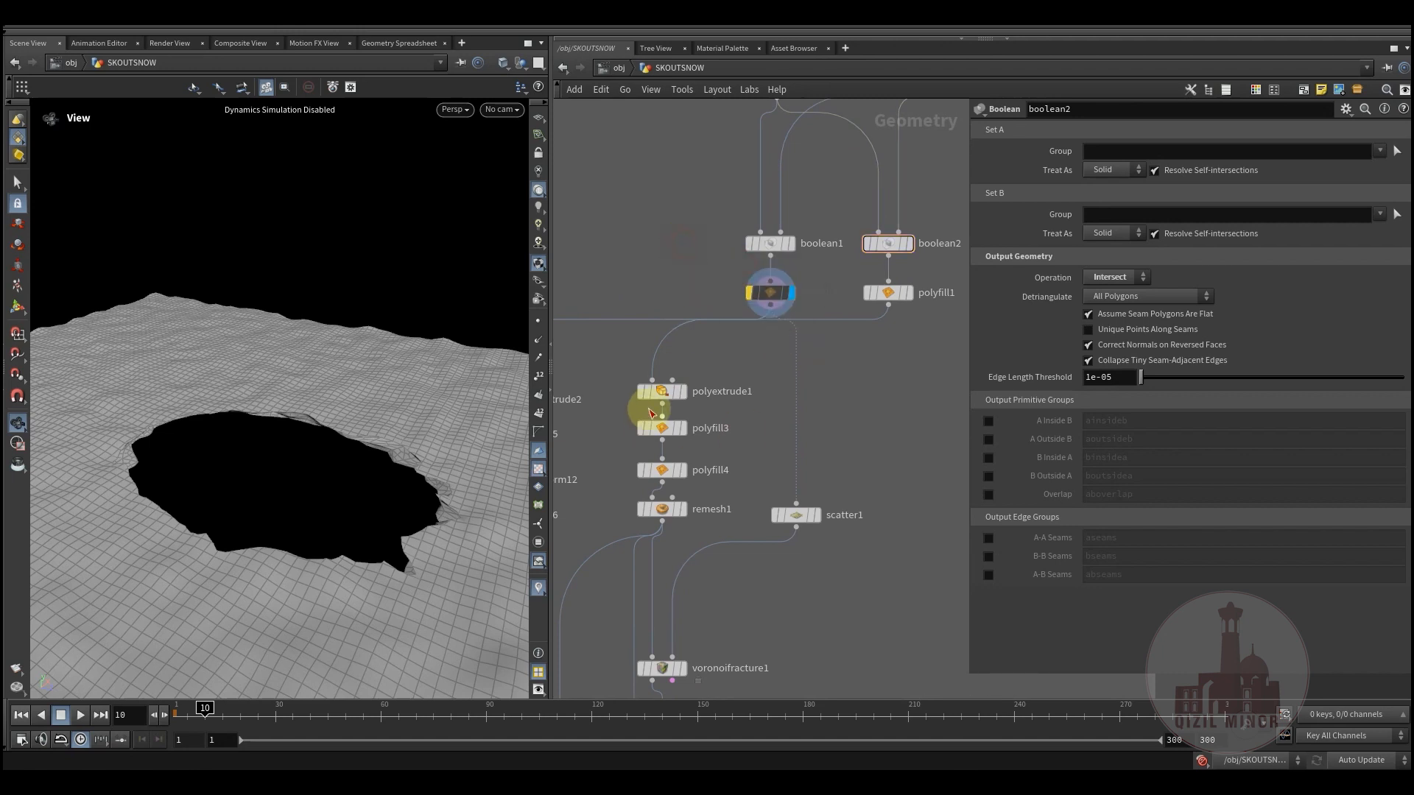
# Display polyextrude1 and inspect its settings and the thickness of the extruded ground around the hole
pyautogui.moveTo(680, 388)
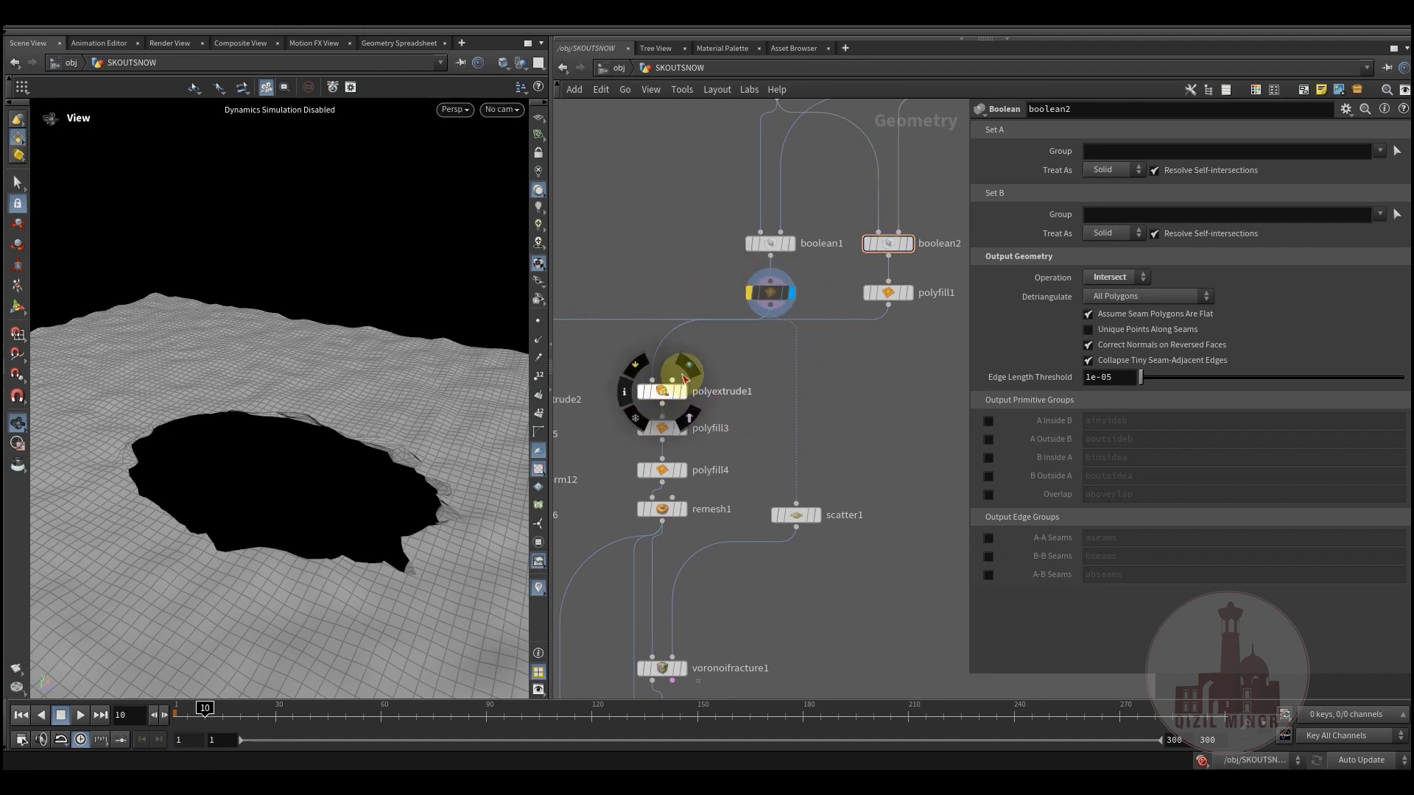
pyautogui.moveTo(348, 400); pyautogui.dragTo(261, 499)
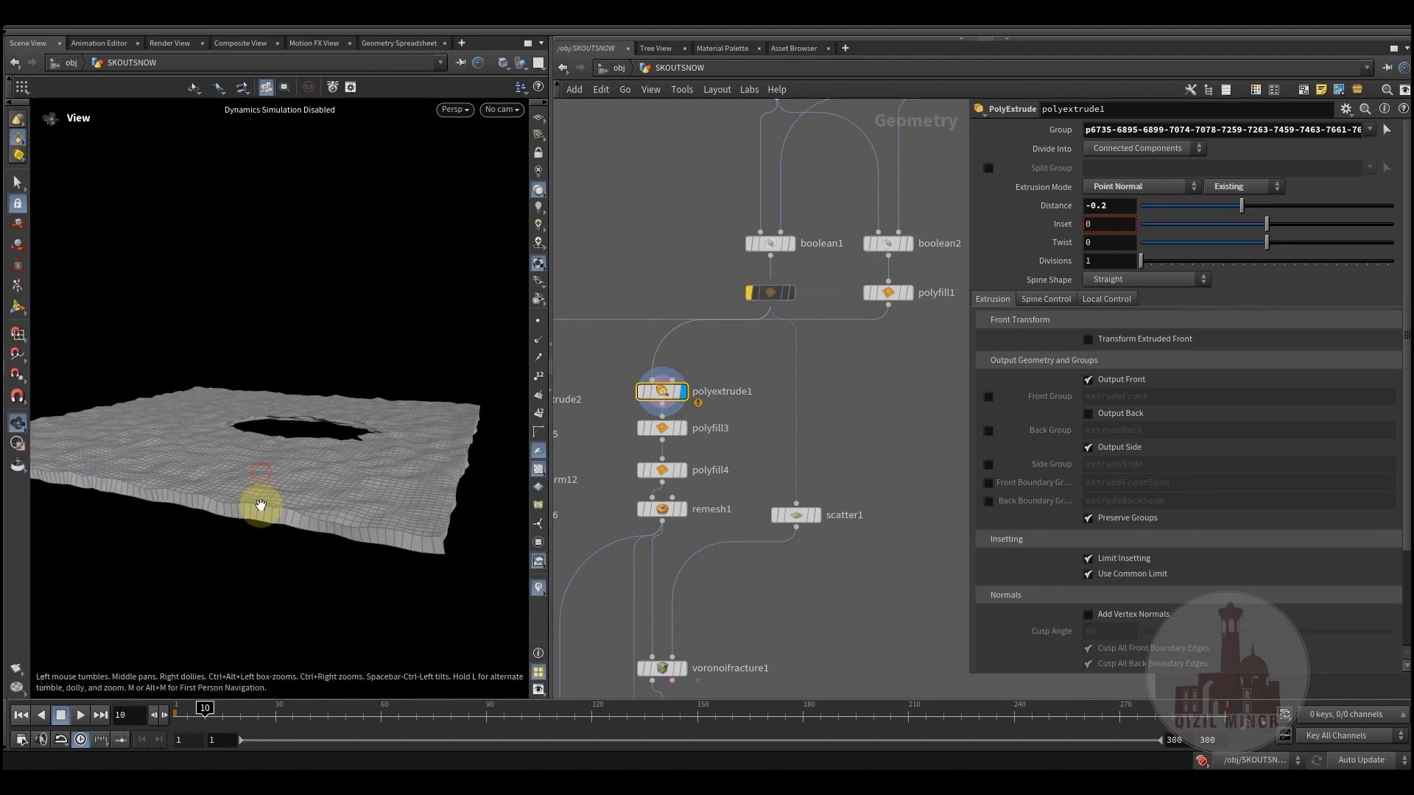
pyautogui.moveTo(280, 413); pyautogui.dragTo(416, 417)
pyautogui.moveTo(306, 499)
pyautogui.mouseDown()
pyautogui.moveTo(329, 420)
pyautogui.moveTo(315, 461)
pyautogui.moveTo(332, 506)
pyautogui.mouseUp()
# Display polyfill3 and polyfill4 in turn to check how they close the extruded ground
pyautogui.click(682, 428)
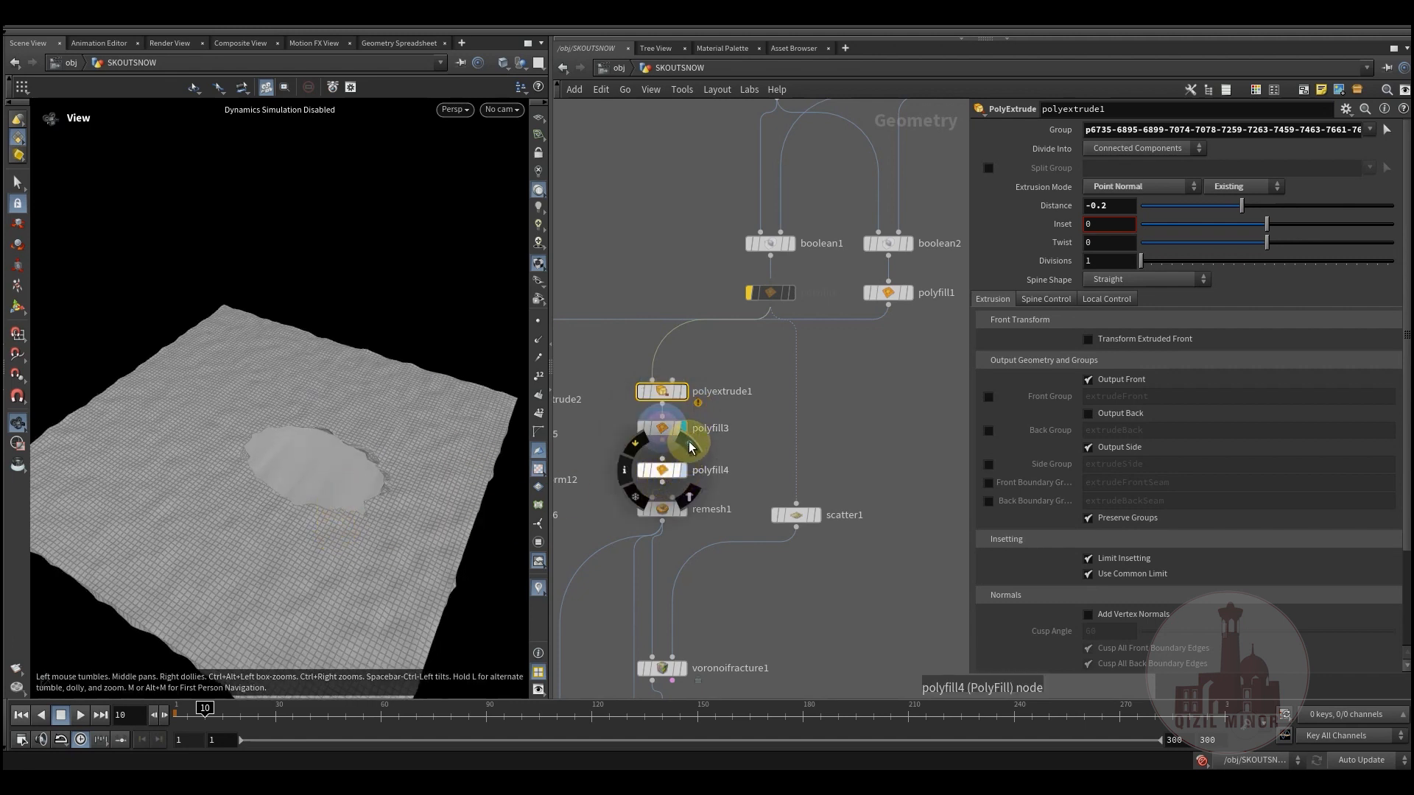
pyautogui.click(690, 447)
pyautogui.moveTo(287, 413); pyautogui.dragTo(338, 351)
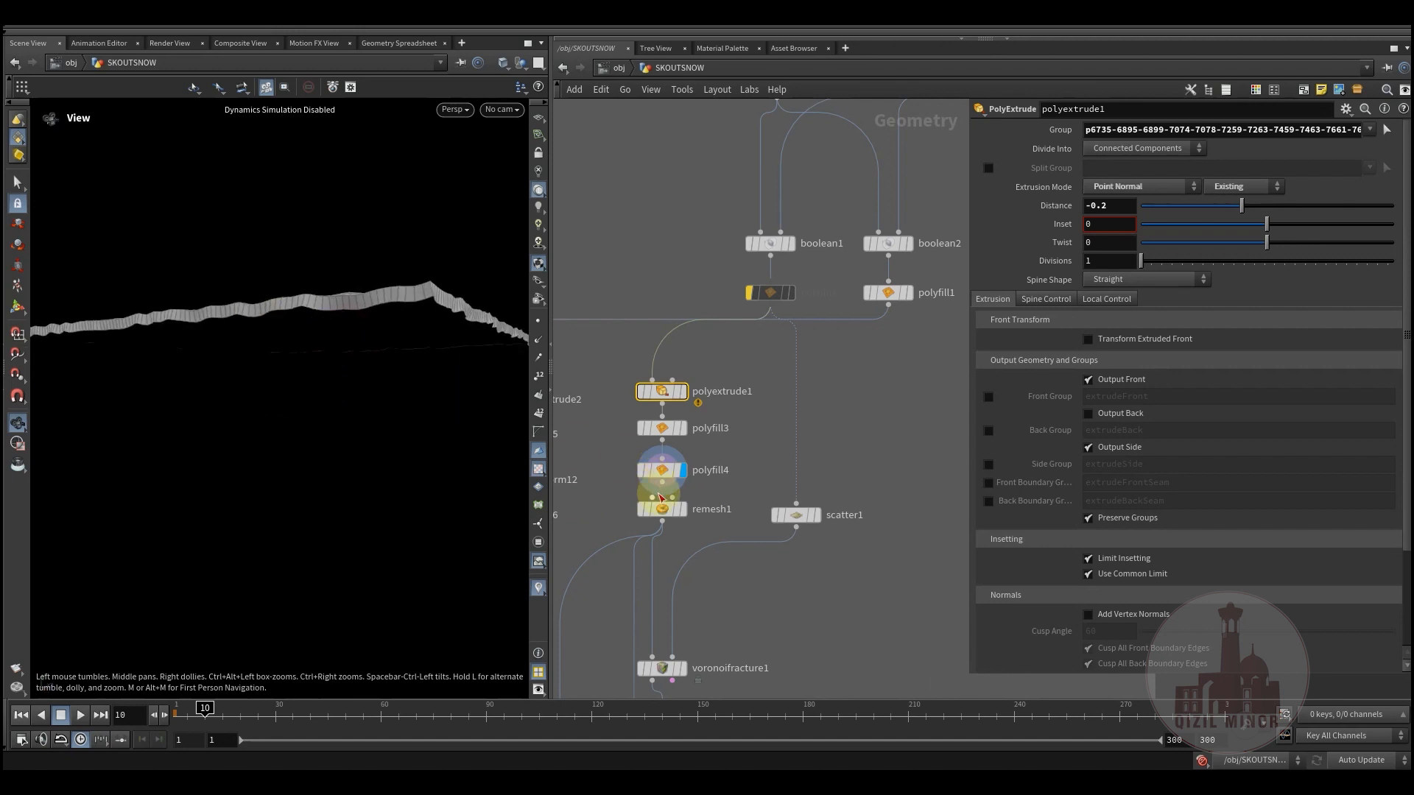
# Display remesh1 and inspect its meshing settings and the triangulated ground surface
pyautogui.click(662, 509)
pyautogui.click(682, 509)
pyautogui.moveTo(299, 321); pyautogui.dragTo(335, 421)
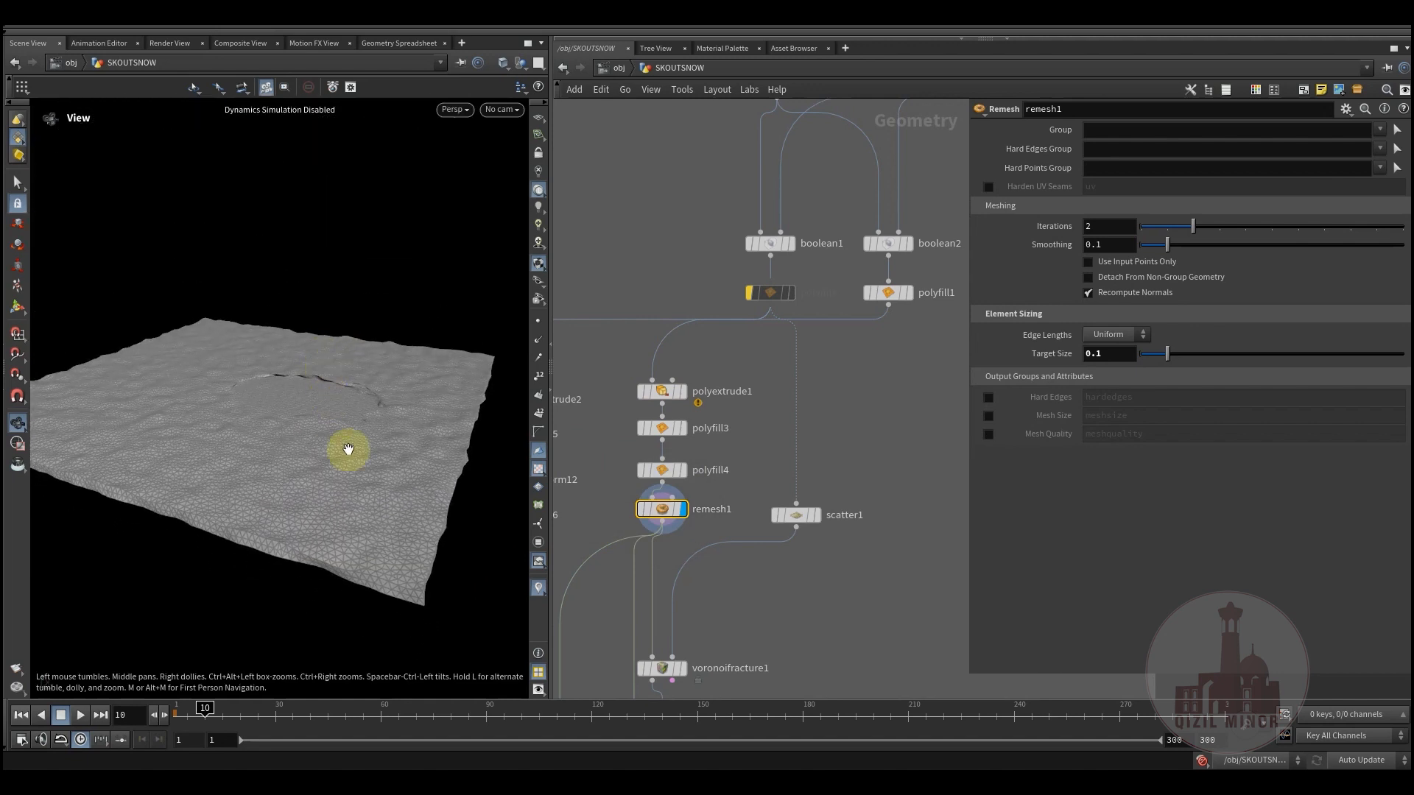
pyautogui.moveTo(707, 613); pyautogui.dragTo(719, 457, button='middle')
pyautogui.moveTo(316, 383); pyautogui.dragTo(272, 353)
pyautogui.scroll(-2, 306, 416)
pyautogui.moveTo(724, 504); pyautogui.dragTo(760, 401, button='middle')
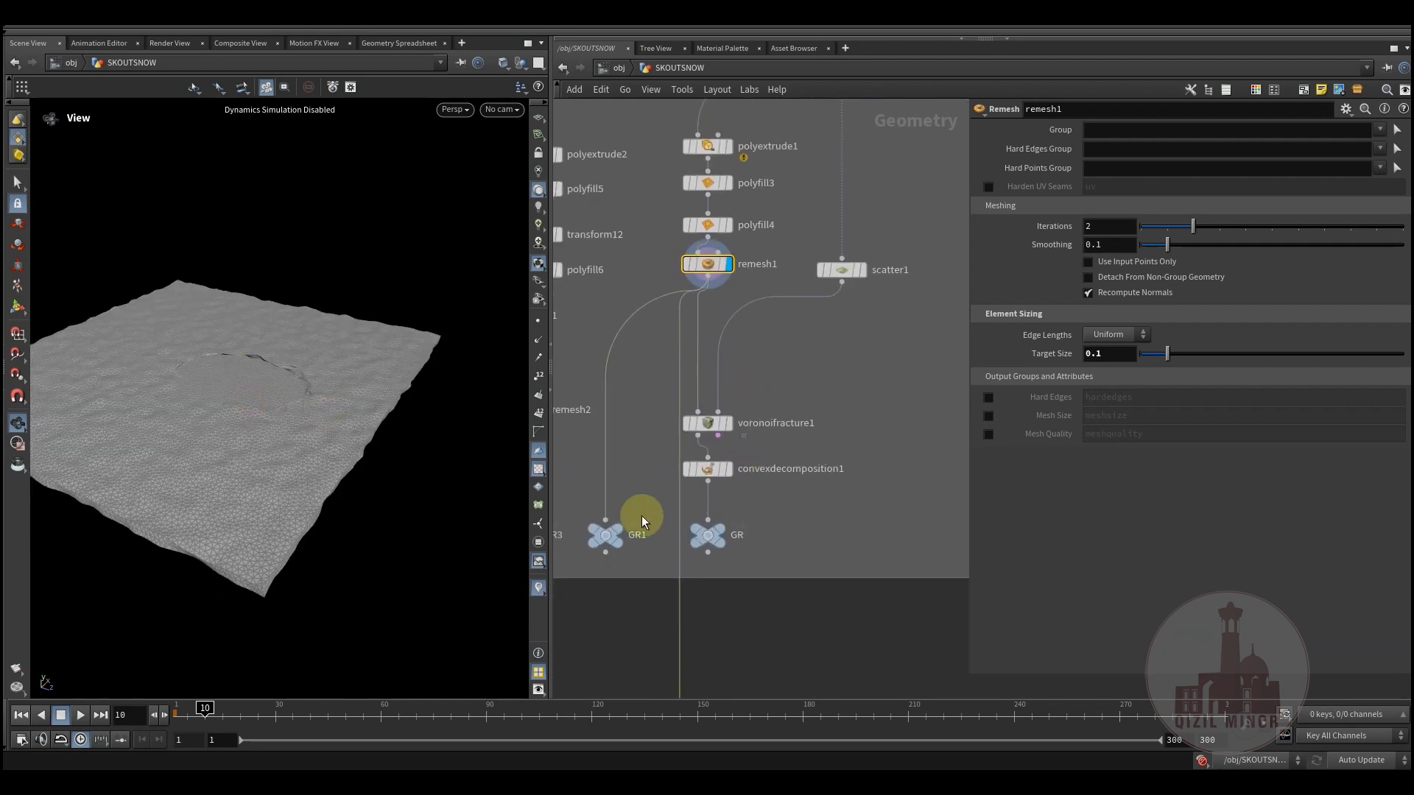
# Display the GR1 null below remesh1 and view the remeshed ground up close
pyautogui.moveTo(619, 530)
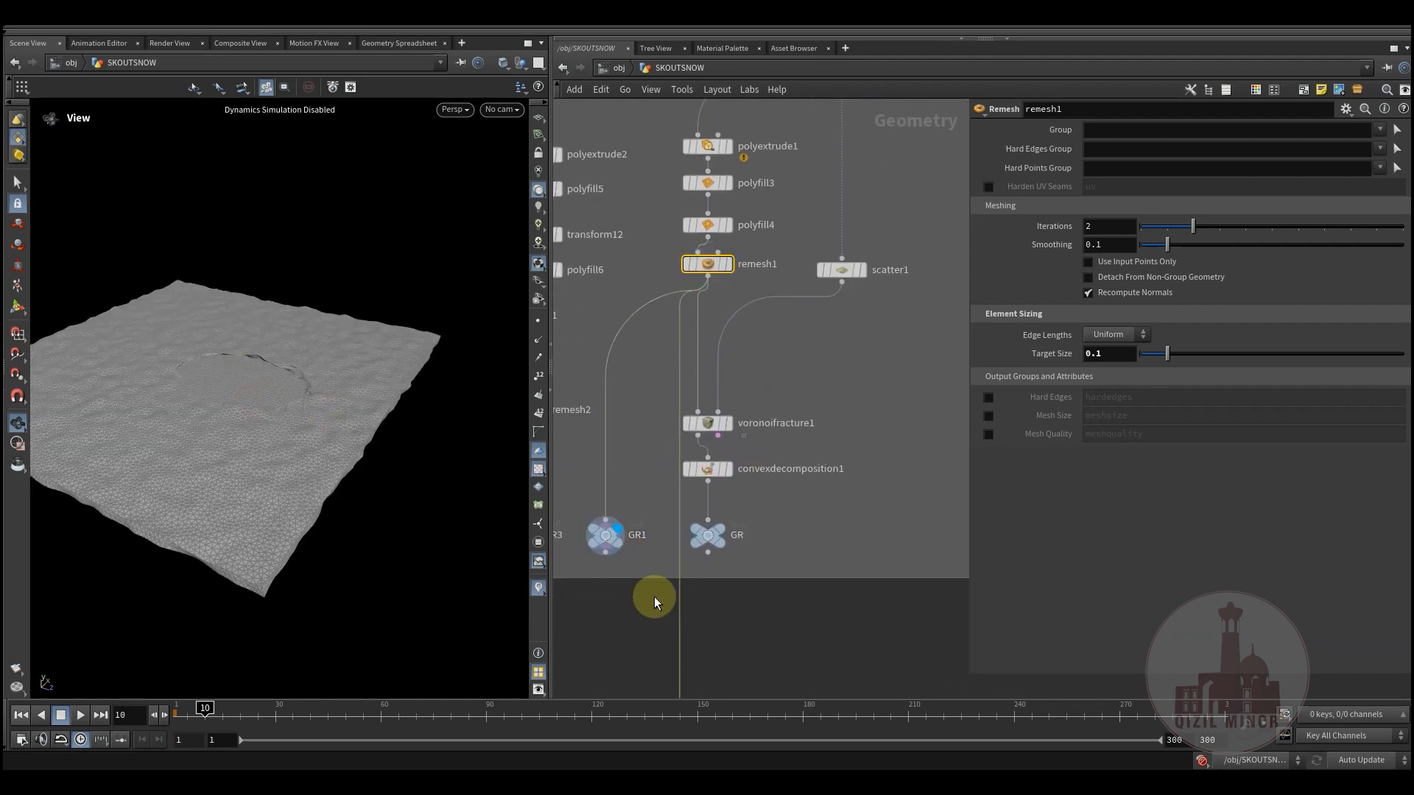
pyautogui.moveTo(299, 396); pyautogui.dragTo(258, 477)
pyautogui.moveTo(258, 477); pyautogui.dragTo(206, 492, button='middle')
pyautogui.moveTo(206, 493); pyautogui.dragTo(406, 480)
pyautogui.scroll(3, 405, 480)
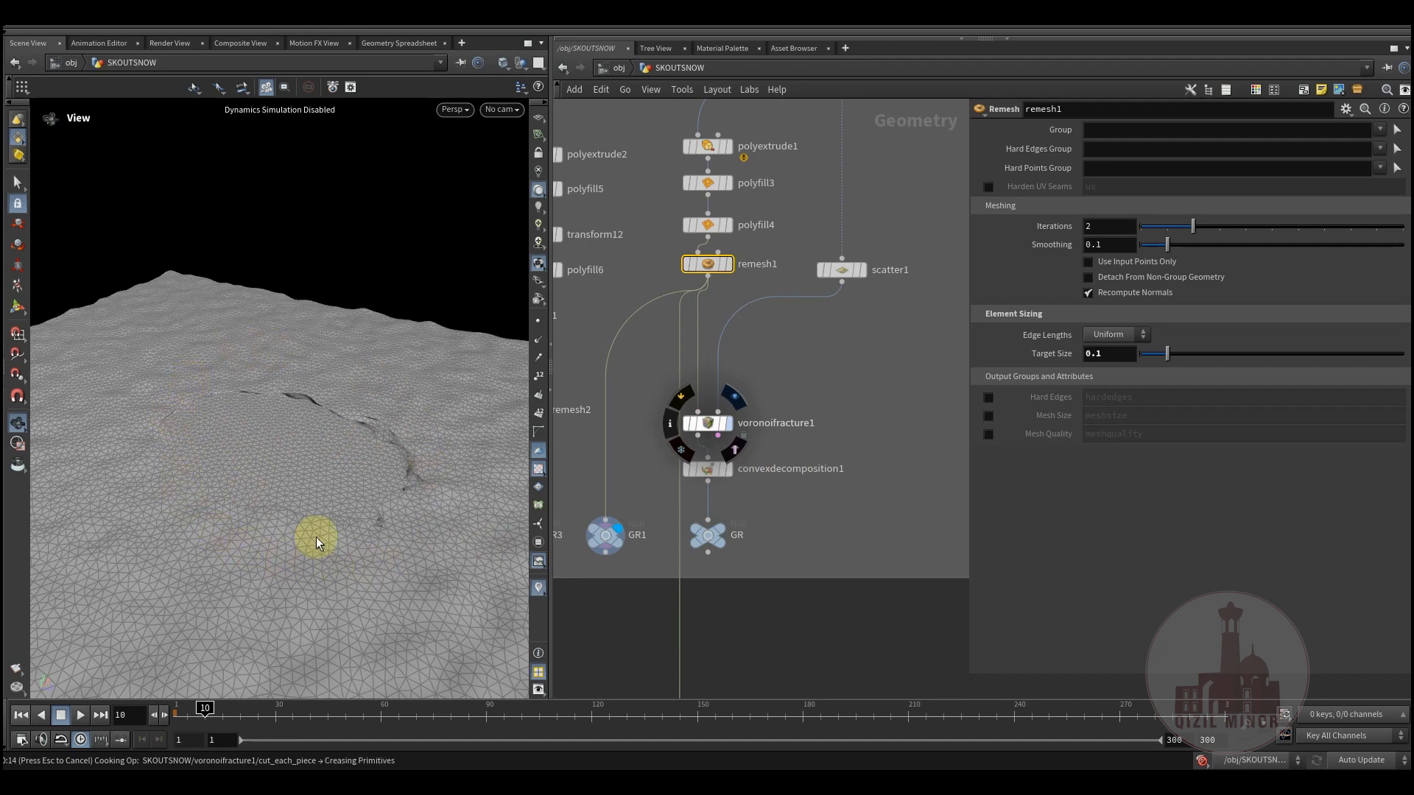
# Display the GR null after voronoifracture1 and convexdecomposition1 and examine the fractured ground from several angles
pyautogui.click(717, 532)
pyautogui.moveTo(300, 442); pyautogui.dragTo(345, 382)
pyautogui.moveTo(735, 456)
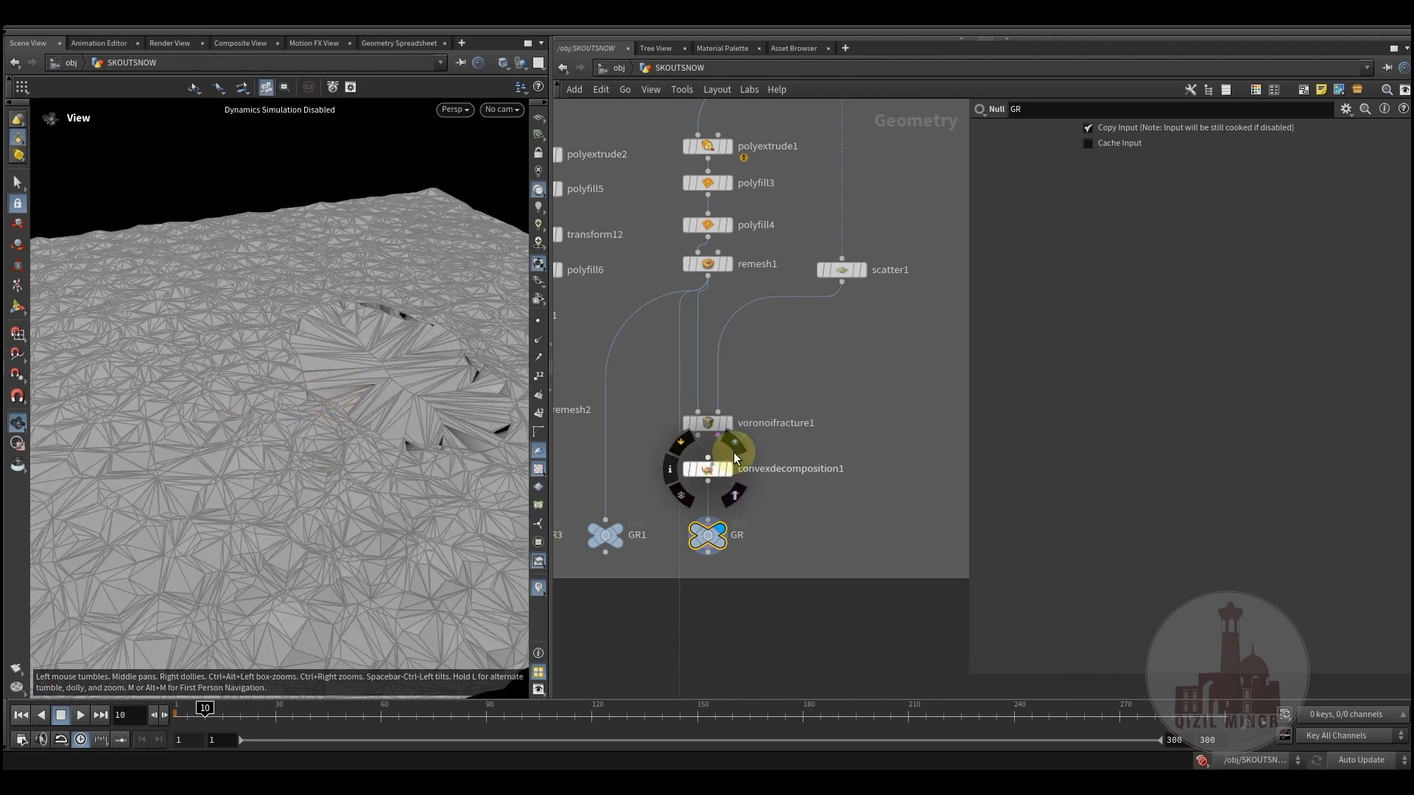
pyautogui.moveTo(316, 477); pyautogui.dragTo(321, 490)
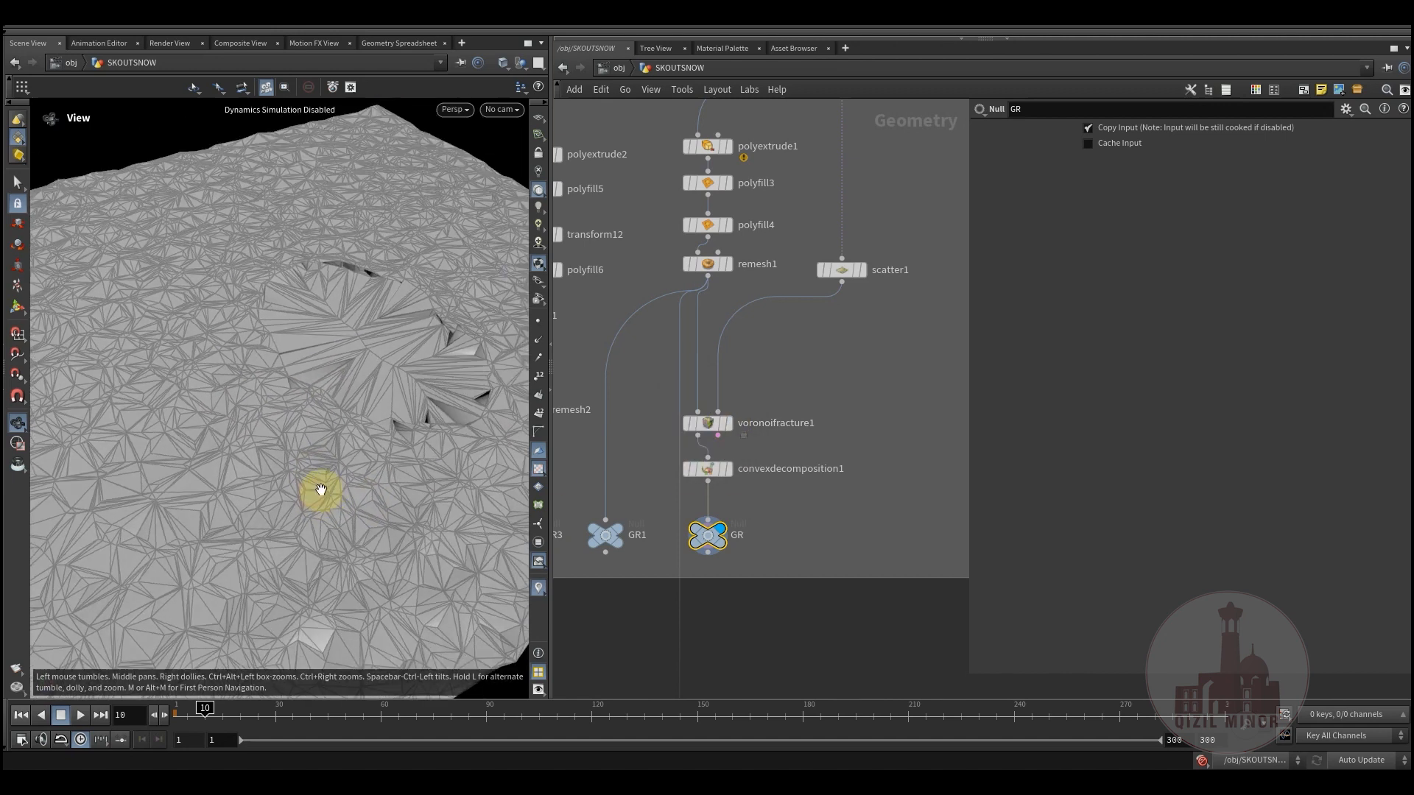
pyautogui.moveTo(374, 329); pyautogui.dragTo(232, 488)
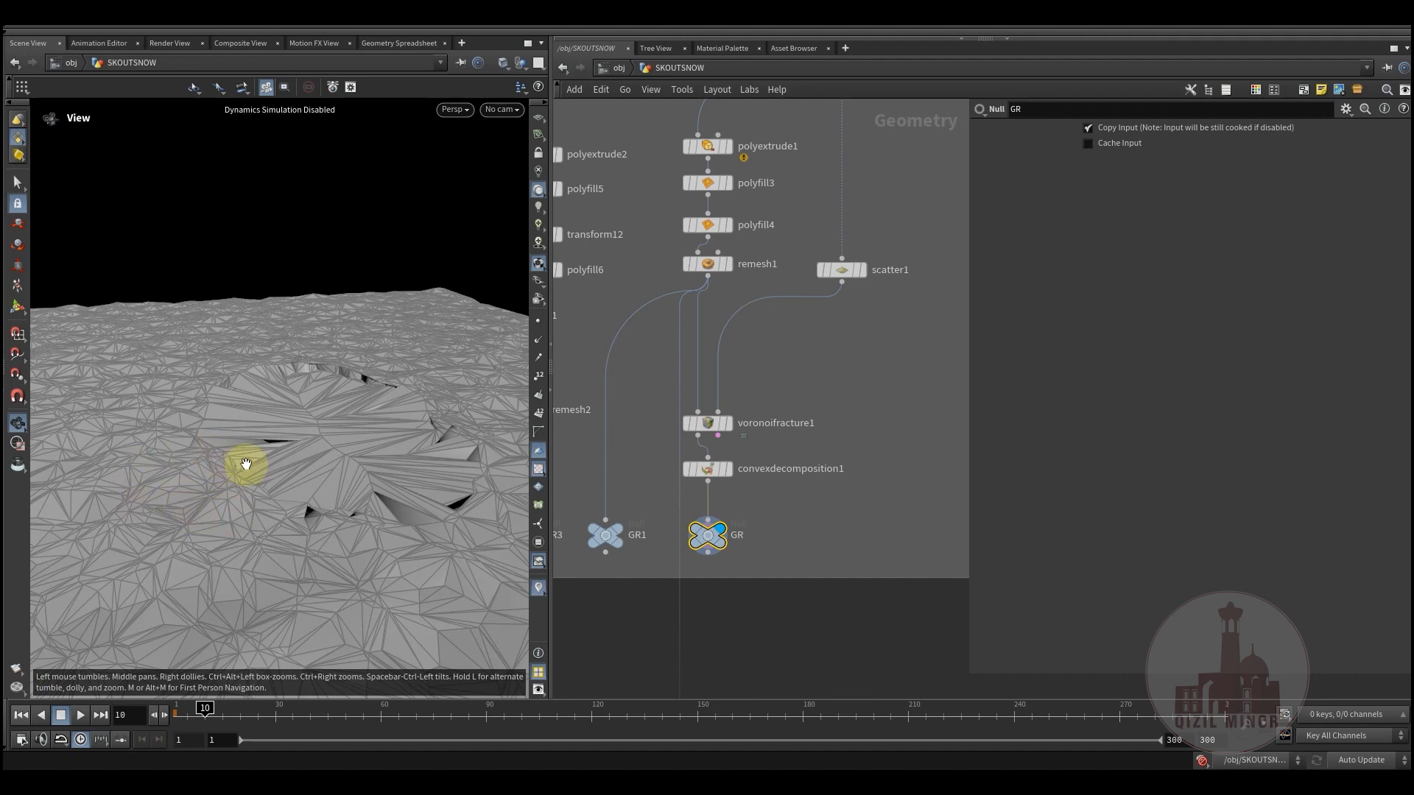
pyautogui.moveTo(319, 433); pyautogui.dragTo(243, 475)
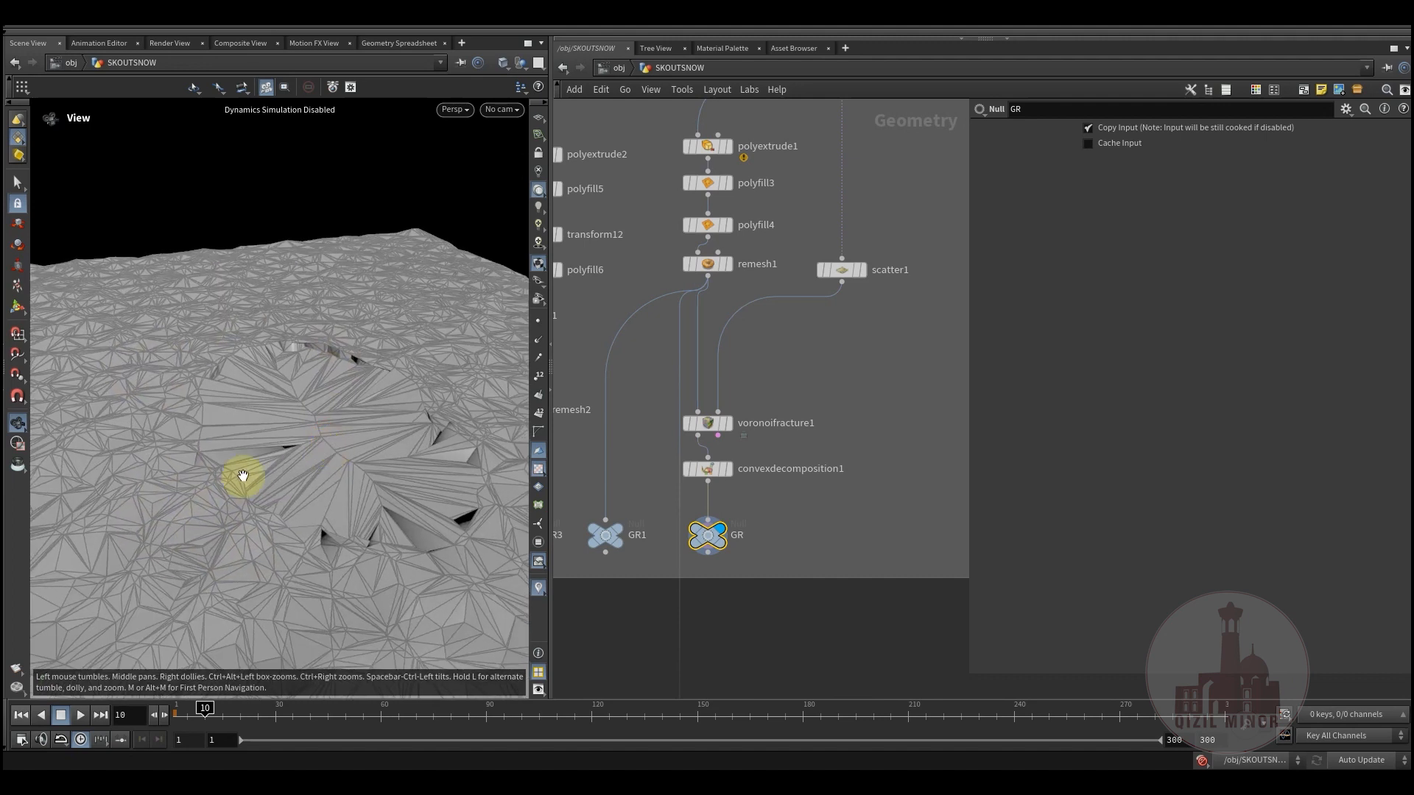
pyautogui.moveTo(292, 423); pyautogui.dragTo(419, 508)
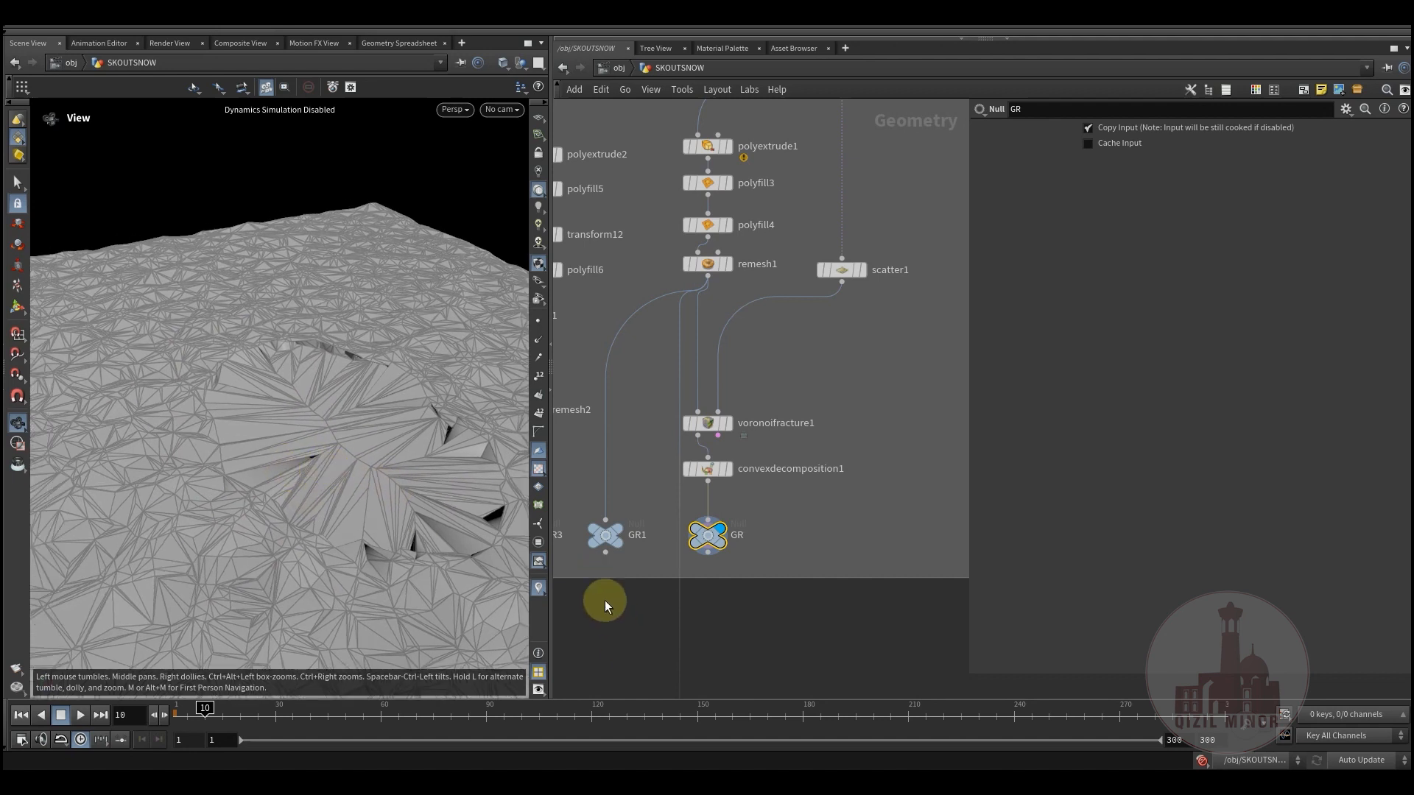
# Display the GR3 and GR1 nulls alternately to compare the two ground surfaces, ending on GR3
pyautogui.moveTo(600, 599); pyautogui.dragTo(719, 550, button='middle')
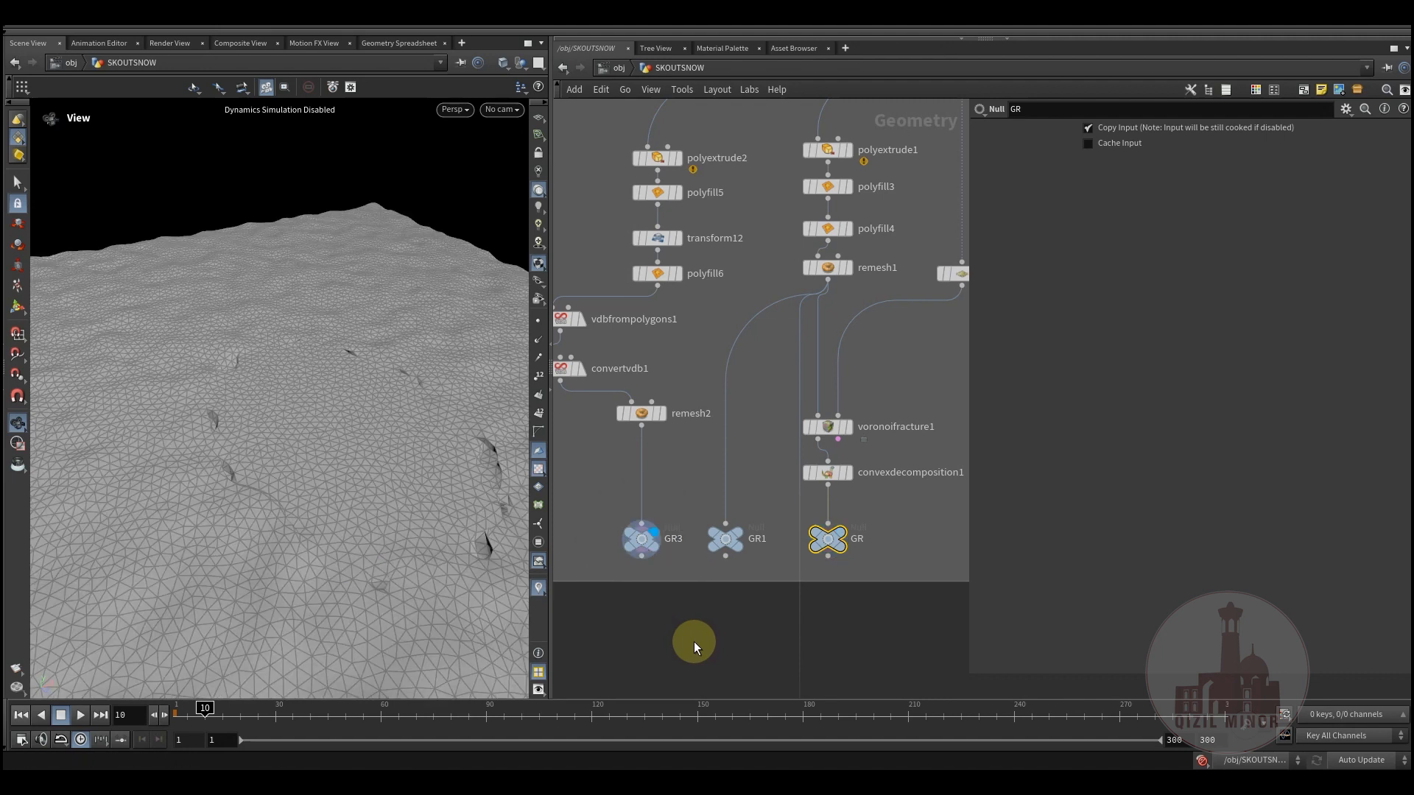
pyautogui.moveTo(673, 644); pyautogui.dragTo(771, 629, button='middle')
pyautogui.moveTo(328, 467); pyautogui.dragTo(327, 532)
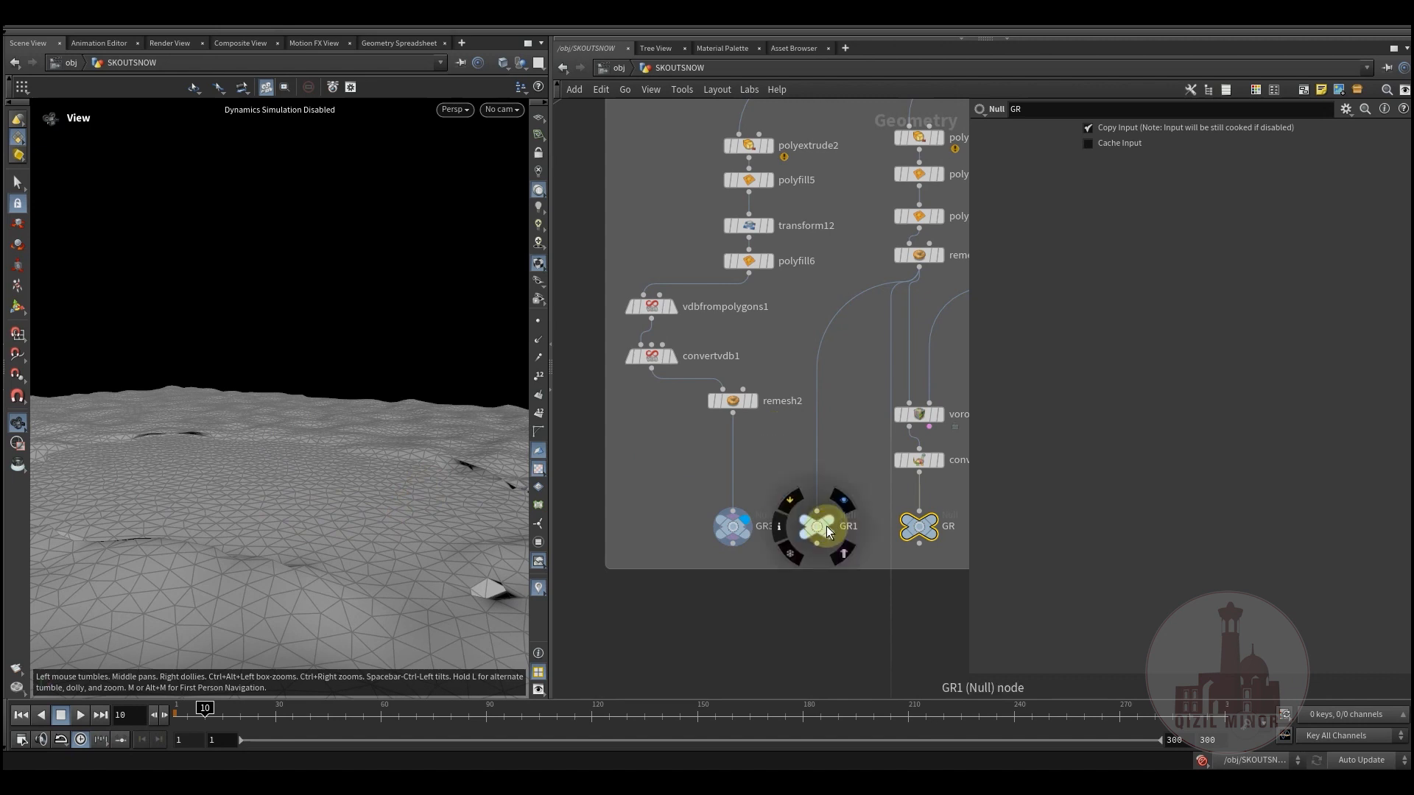
pyautogui.click(844, 507)
pyautogui.moveTo(306, 537); pyautogui.dragTo(275, 496)
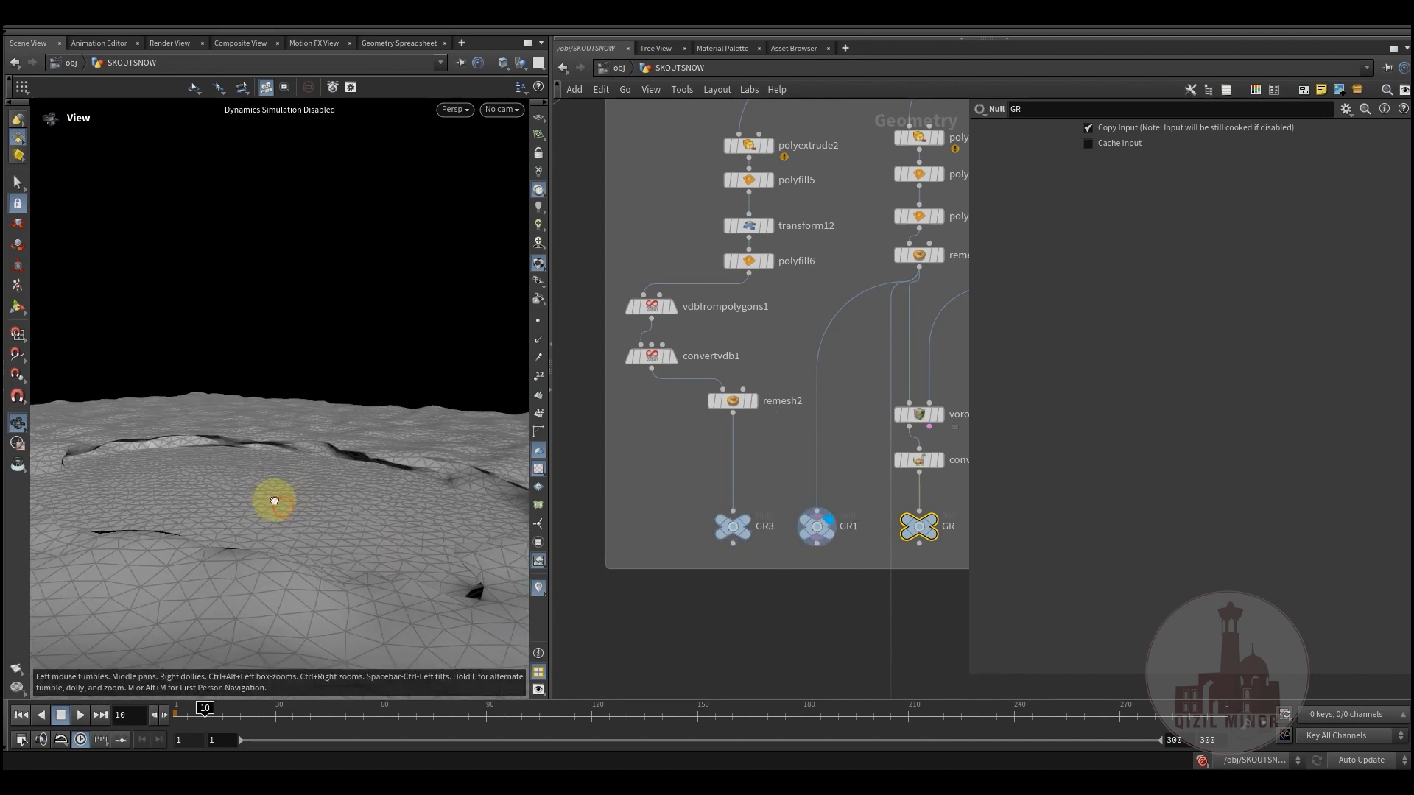
pyautogui.click(755, 506)
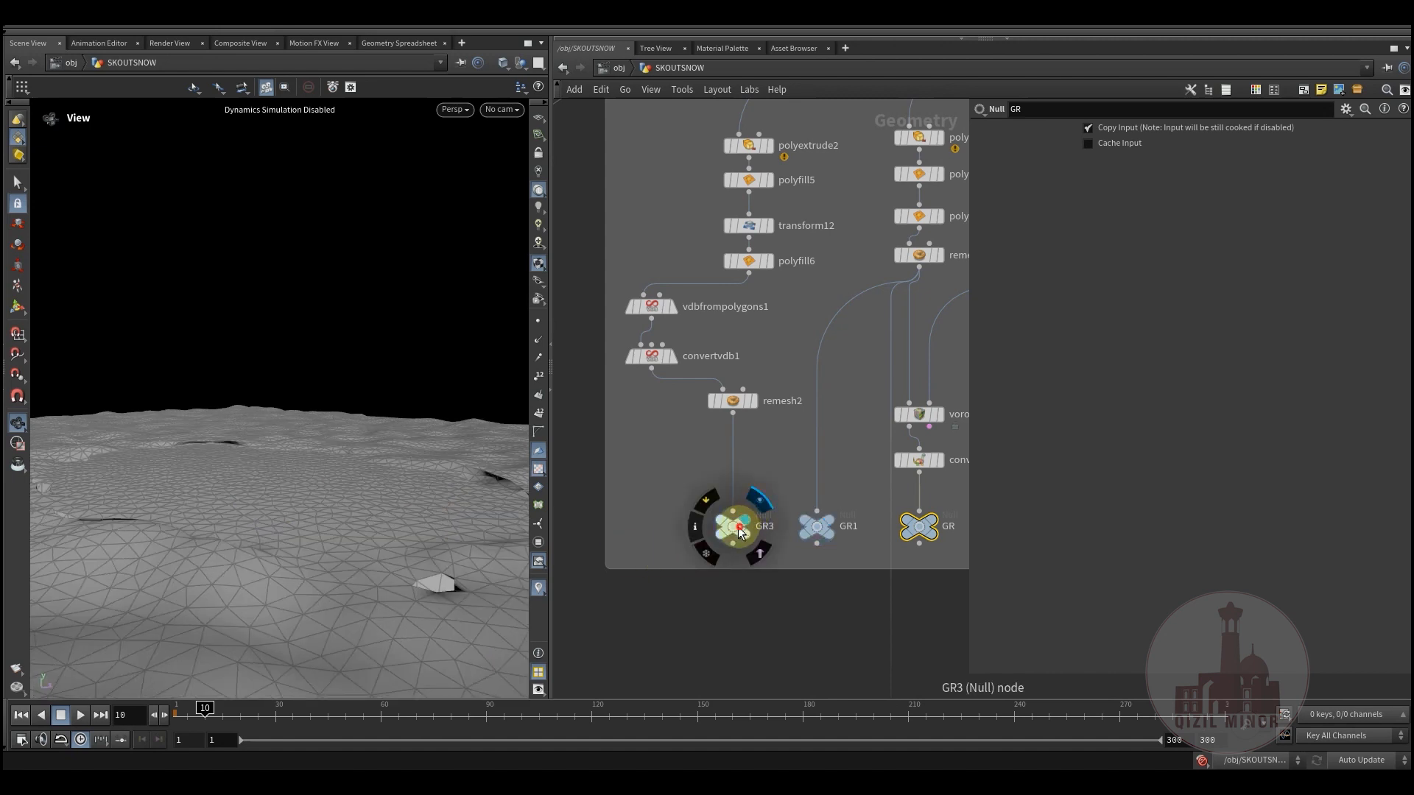
pyautogui.click(739, 531)
pyautogui.moveTo(306, 493); pyautogui.dragTo(299, 505)
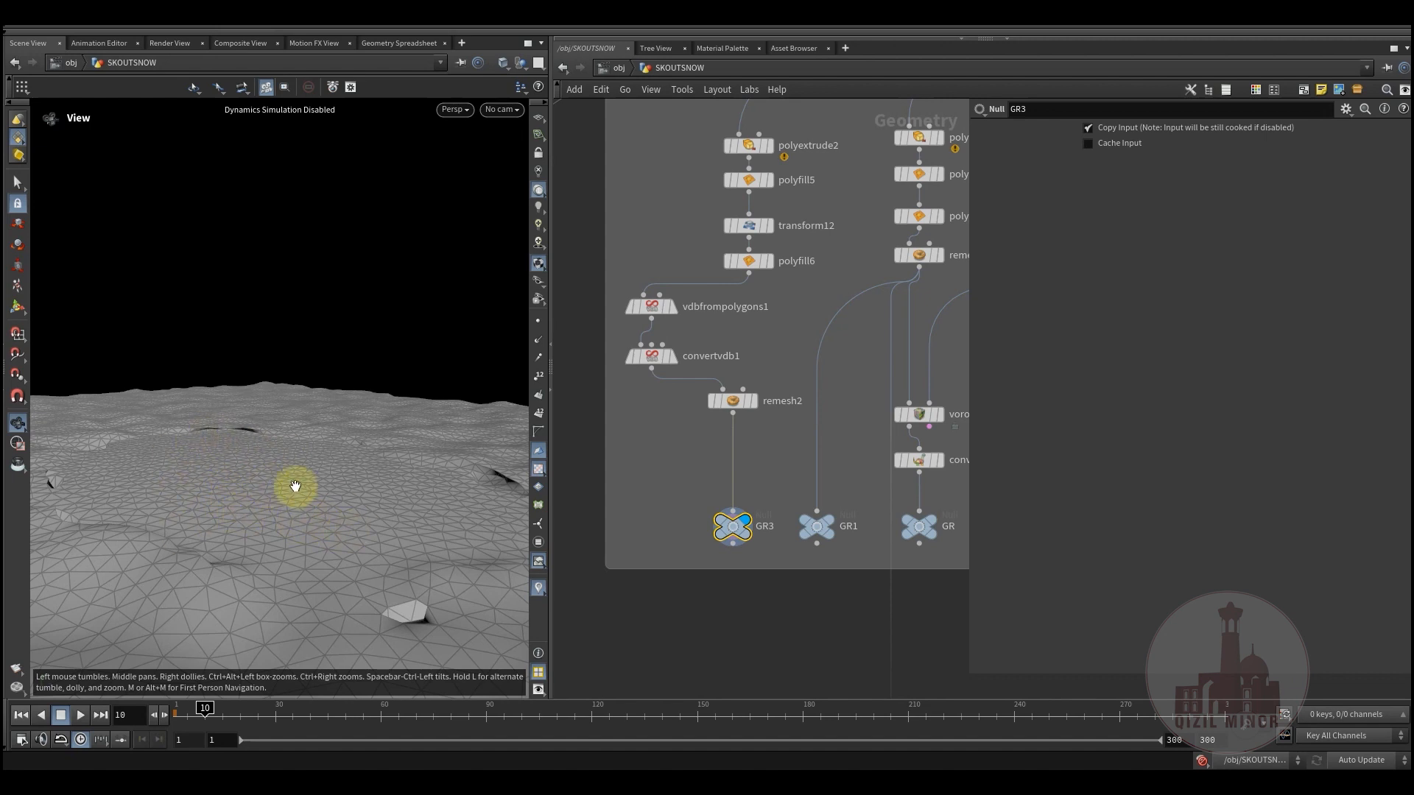
pyautogui.moveTo(295, 486); pyautogui.dragTo(233, 464)
# Find the skeleton branch beside the ground network and display its uppermost null to view the skeleton
pyautogui.scroll(-3, 736, 613)
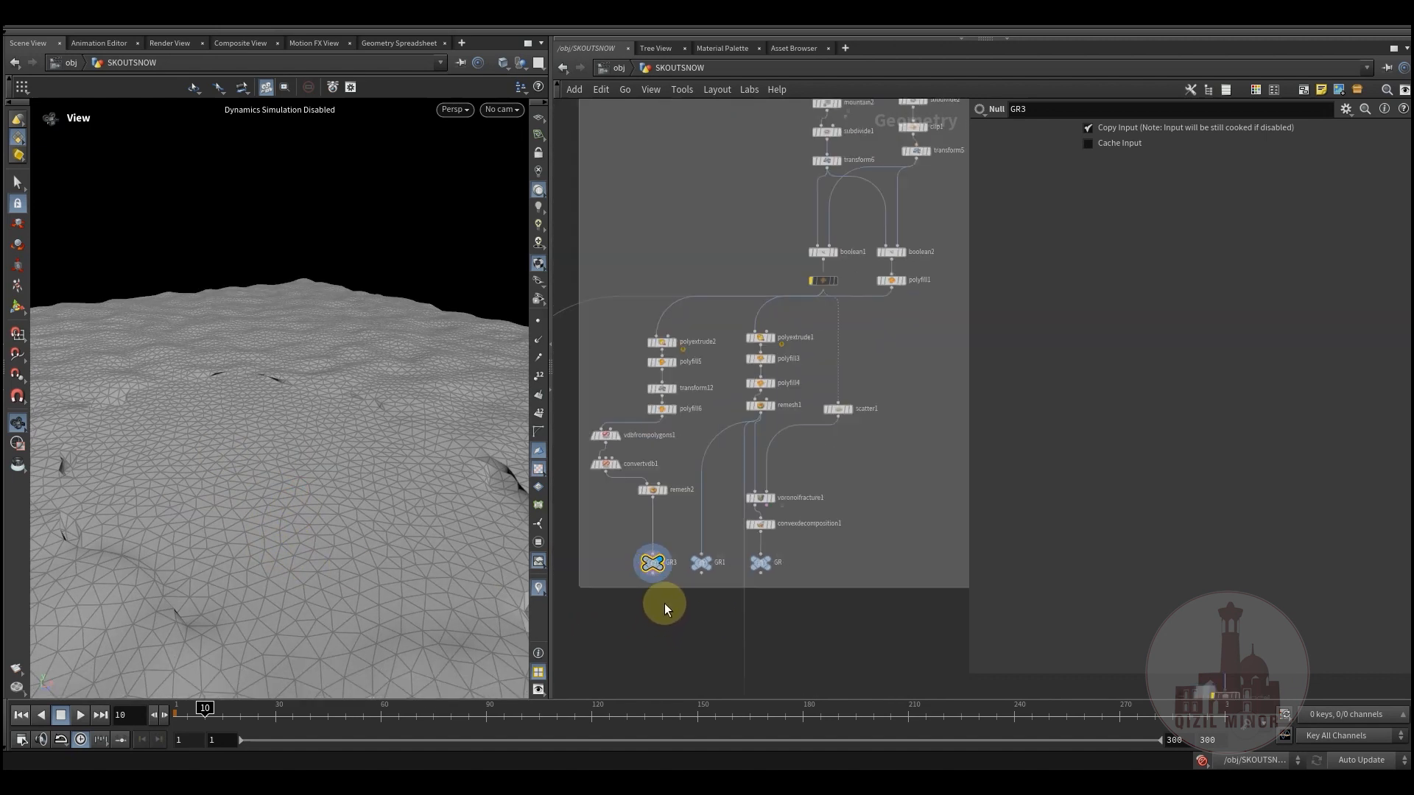
pyautogui.scroll(-4, 696, 602)
pyautogui.moveTo(855, 661); pyautogui.dragTo(738, 659, button='middle')
pyautogui.moveTo(867, 165); pyautogui.dragTo(733, 389, button='middle')
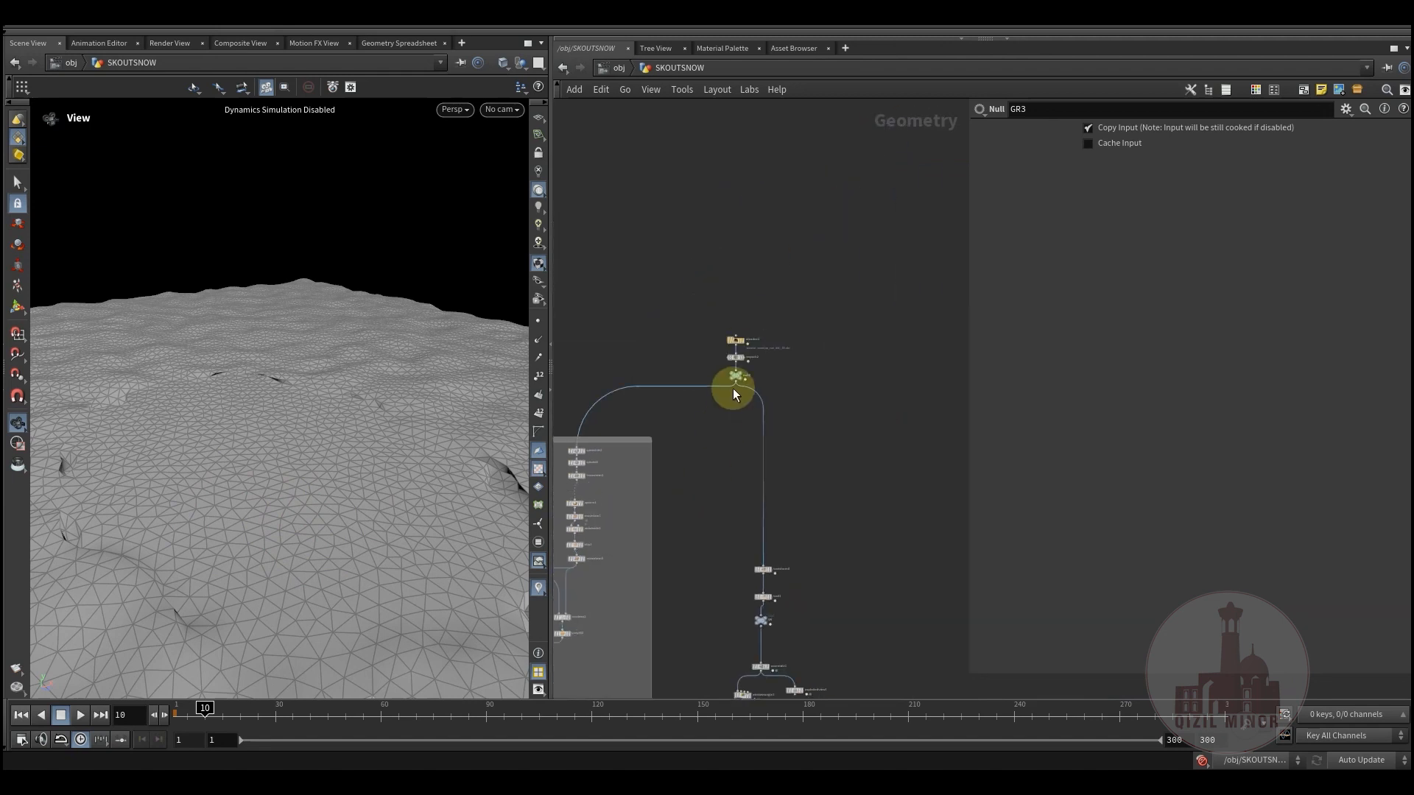
pyautogui.scroll(5, 733, 389)
pyautogui.click(758, 341)
pyautogui.moveTo(179, 479)
pyautogui.mouseDown()
pyautogui.moveTo(221, 498)
pyautogui.moveTo(306, 489)
pyautogui.moveTo(291, 468)
pyautogui.moveTo(268, 475)
pyautogui.mouseUp()
# Display transform4 on the skeleton branch and show its transform parameters
pyautogui.moveTo(712, 574); pyautogui.dragTo(644, 347, button='middle')
pyautogui.moveTo(763, 355); pyautogui.dragTo(762, 263, button='middle')
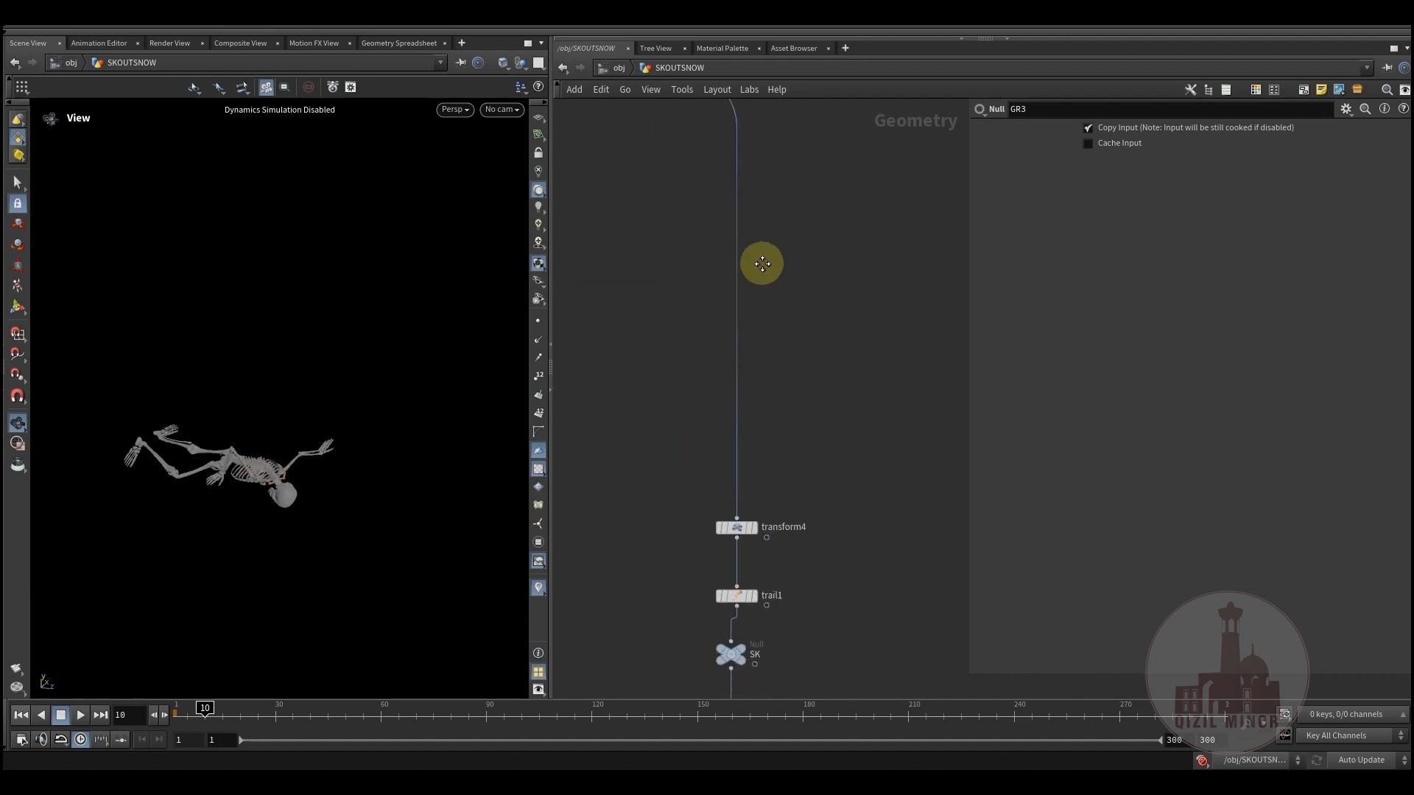
pyautogui.scroll(3, 763, 608)
pyautogui.moveTo(766, 468)
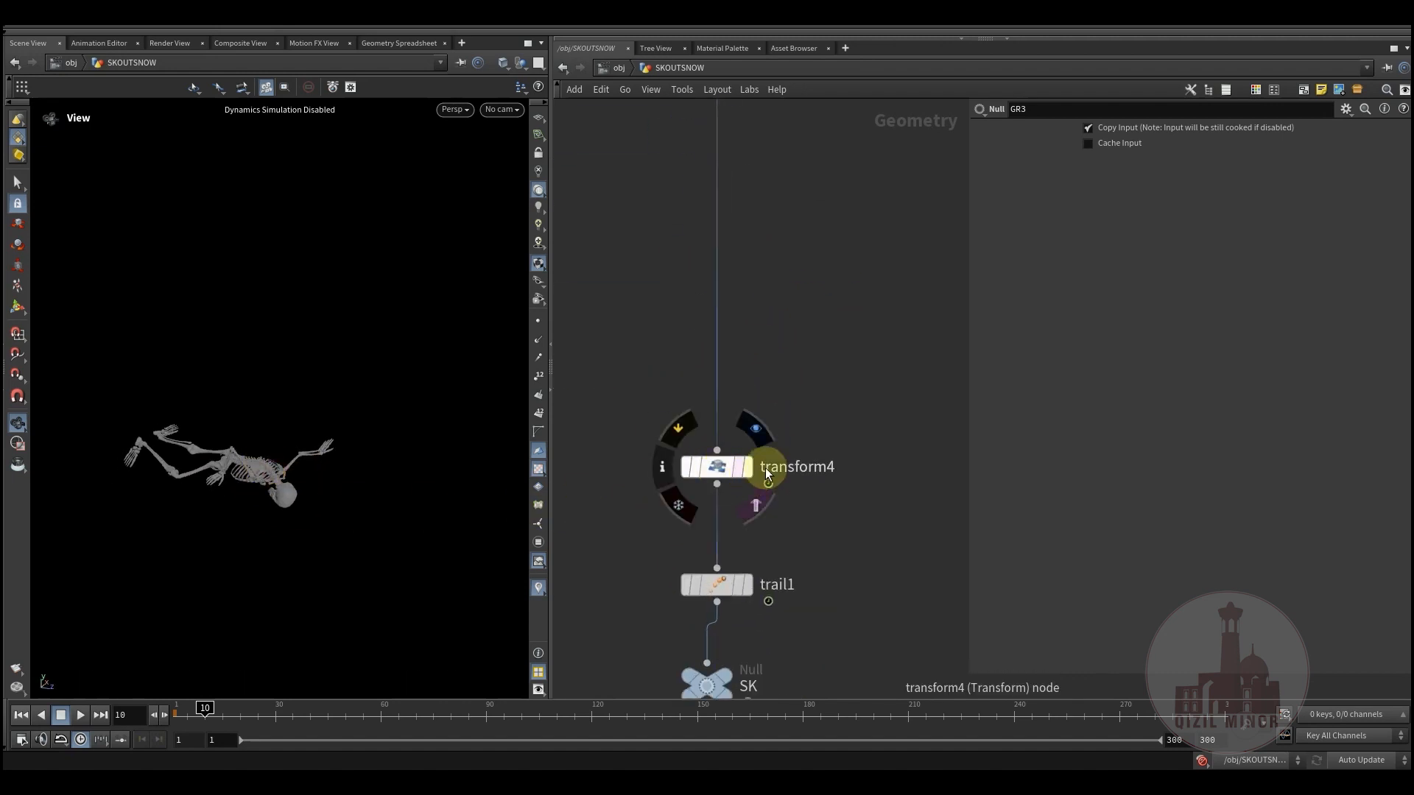
pyautogui.click(718, 468)
pyautogui.moveTo(785, 342); pyautogui.dragTo(774, 370, button='middle')
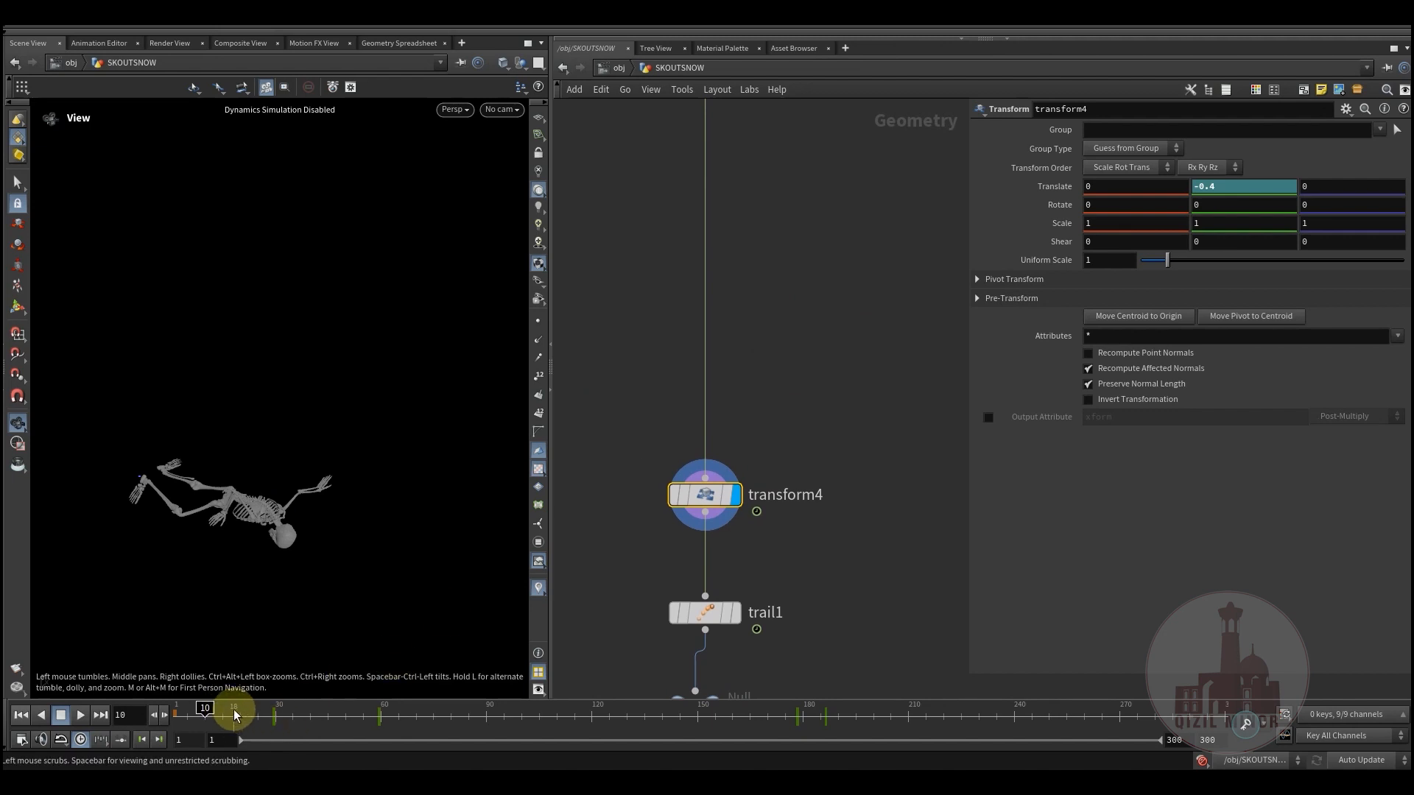
# Scrub the timeline to frame 186 and back to 137 to examine transform4's animated Y translation
pyautogui.moveTo(226, 728); pyautogui.dragTo(826, 738)
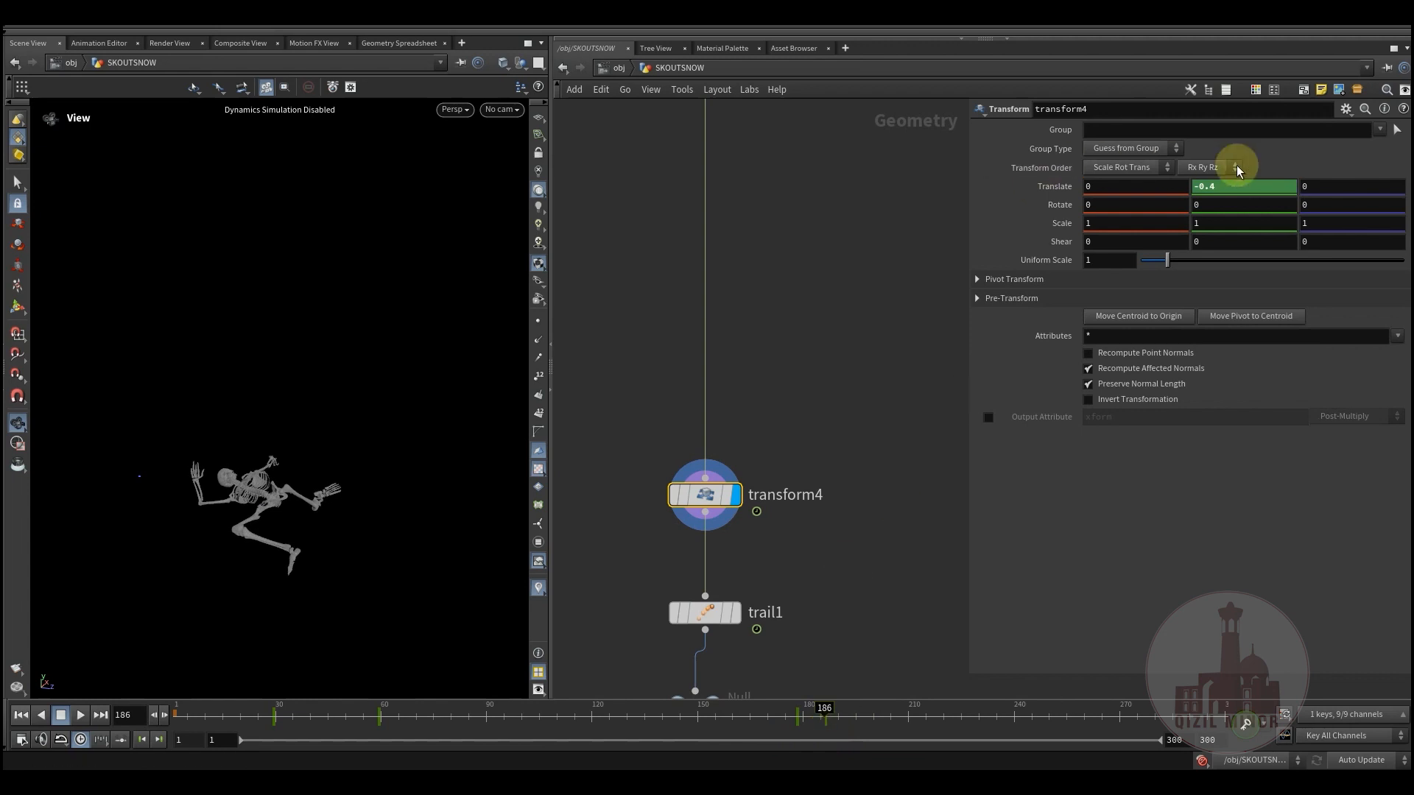
pyautogui.moveTo(335, 458); pyautogui.dragTo(562, 545)
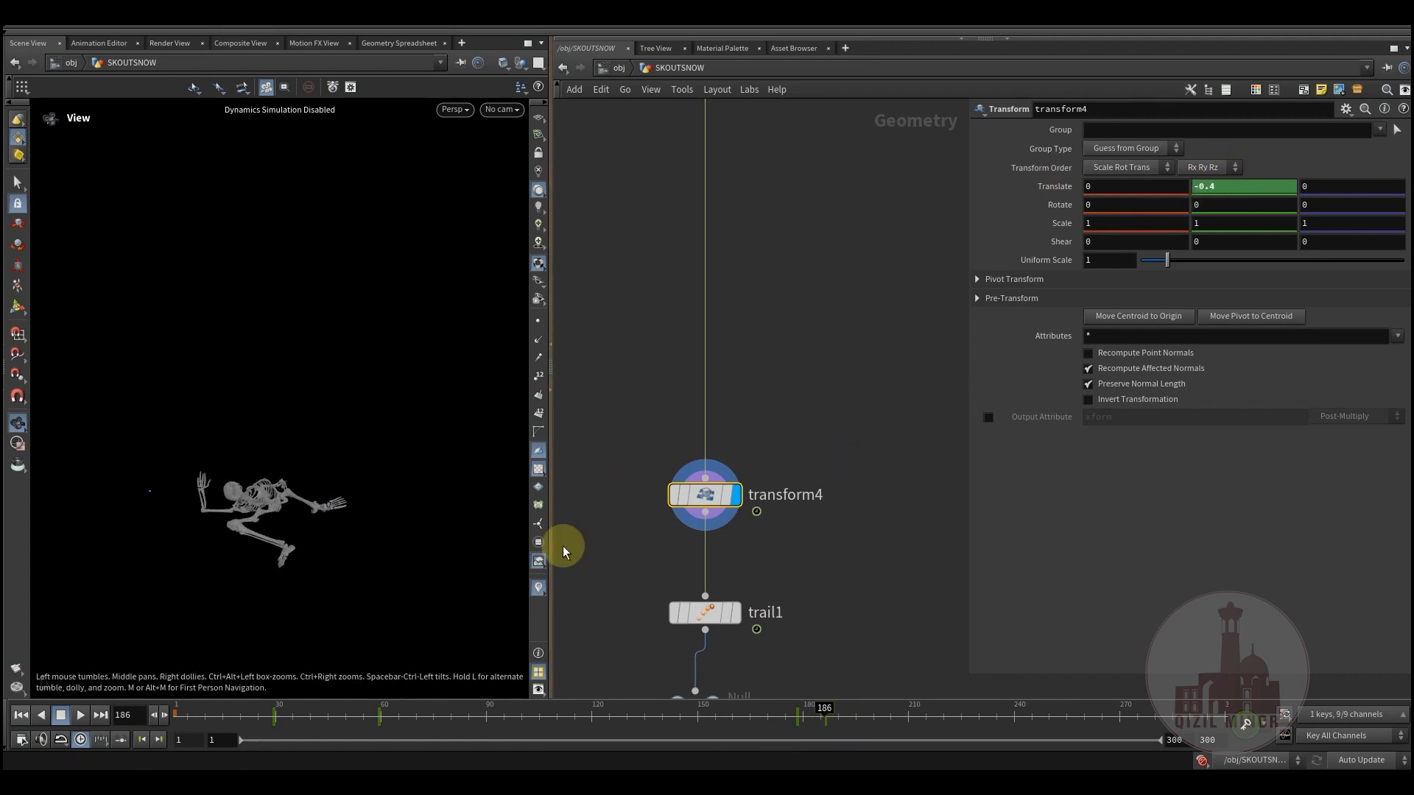
pyautogui.moveTo(772, 719); pyautogui.dragTo(662, 719)
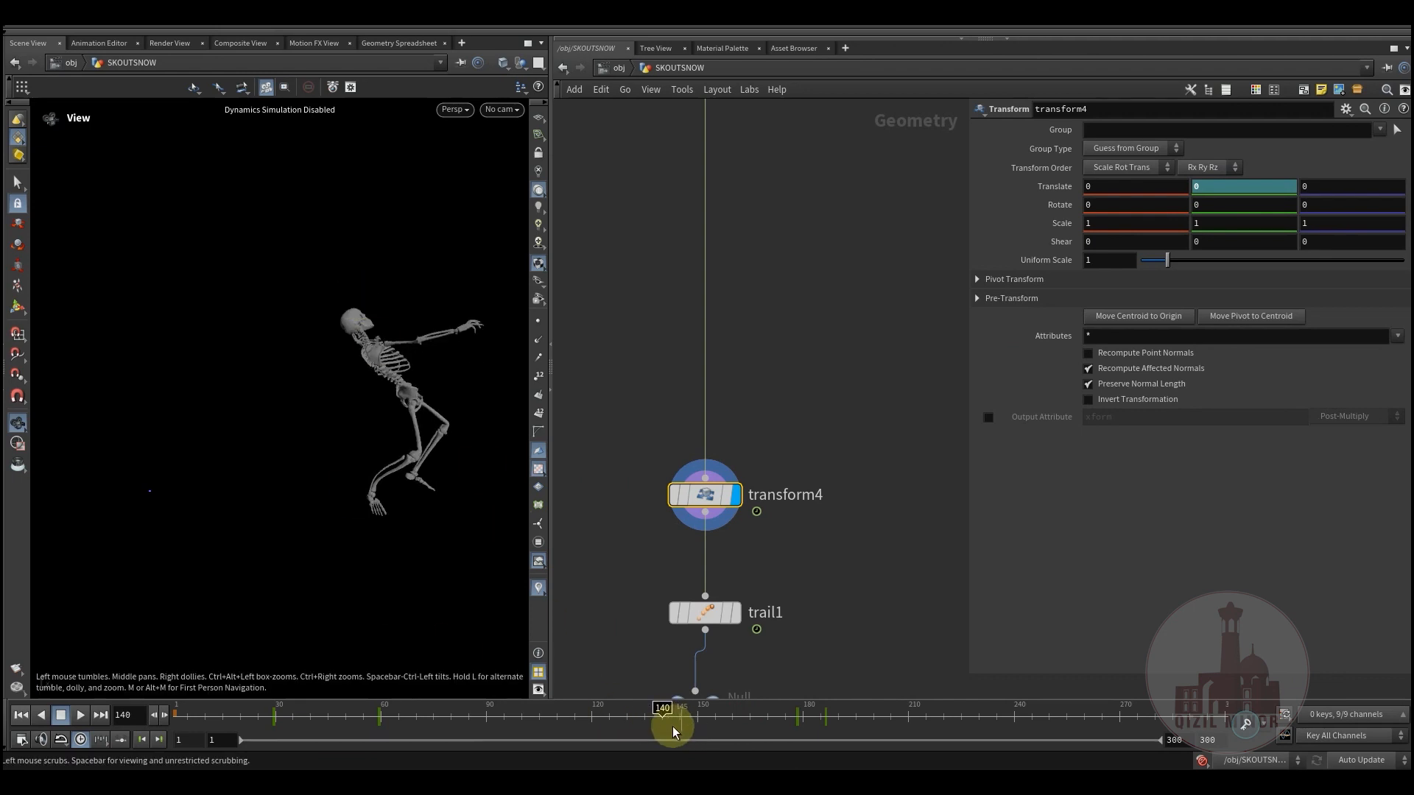
pyautogui.moveTo(726, 720); pyautogui.dragTo(652, 718)
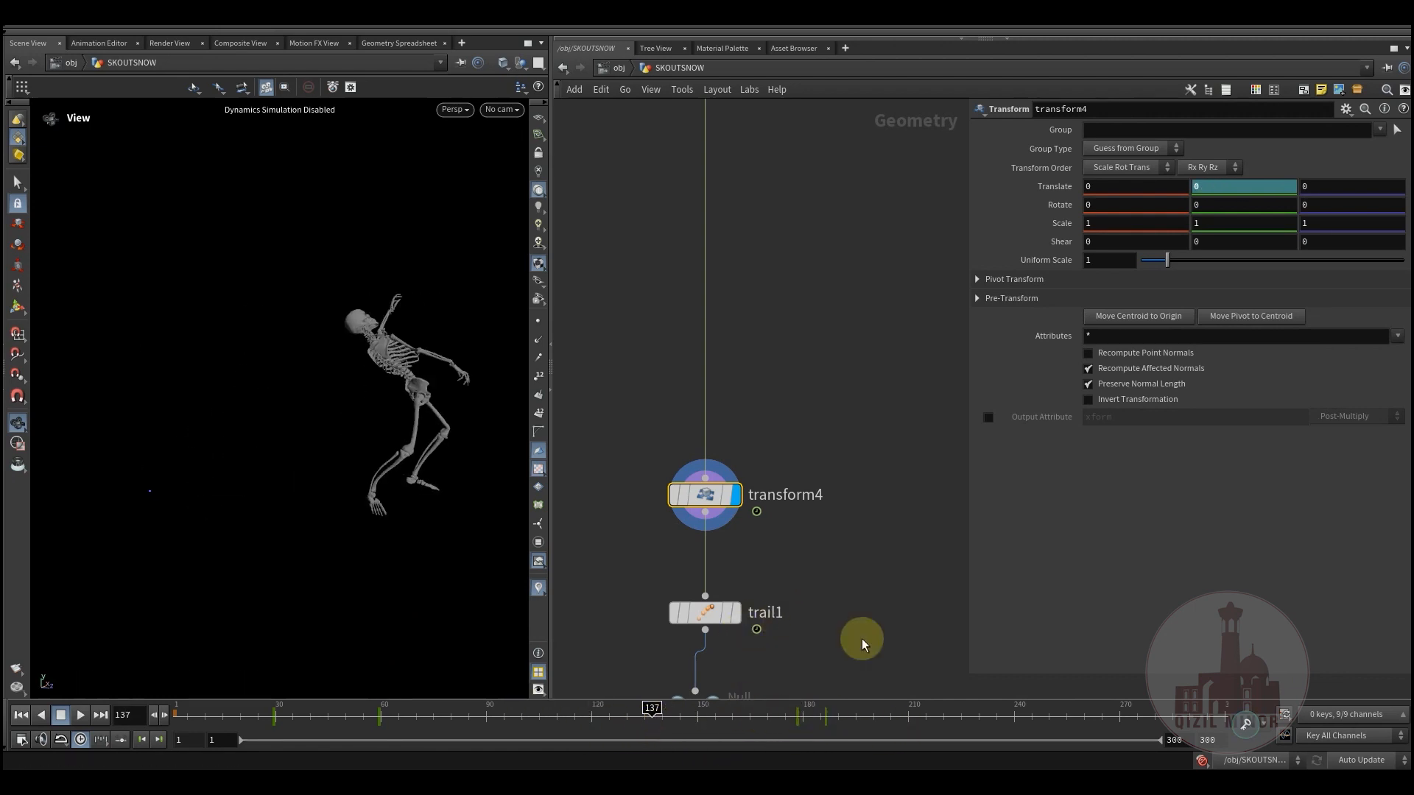
# Follow the branch past the SK null and display assemble1 to inspect its packed-primitive settings
pyautogui.moveTo(855, 641); pyautogui.dragTo(829, 457, button='middle')
pyautogui.moveTo(656, 491)
pyautogui.click(706, 462)
pyautogui.moveTo(738, 570); pyautogui.dragTo(793, 319, button='middle')
pyautogui.moveTo(700, 368)
pyautogui.click(733, 337)
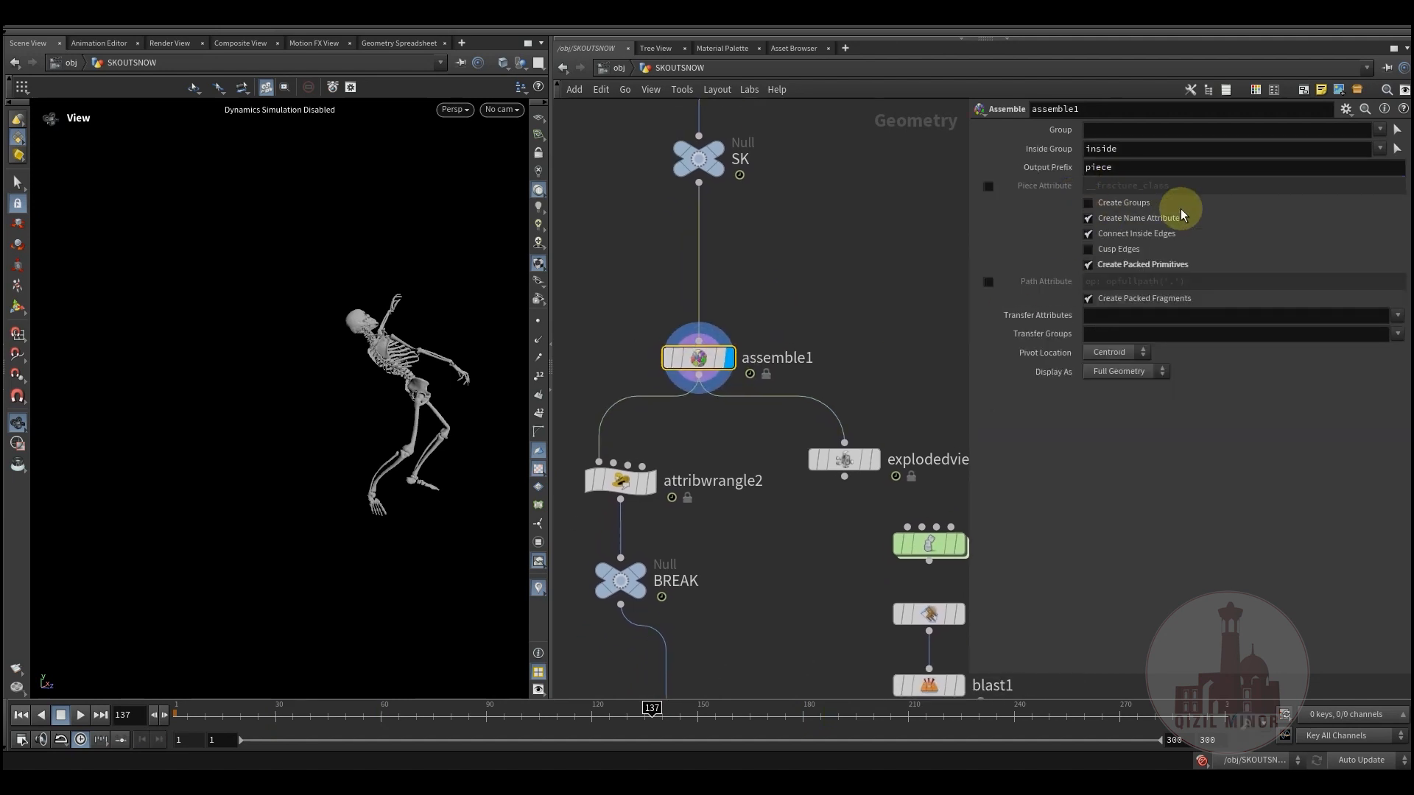
pyautogui.moveTo(838, 299); pyautogui.dragTo(862, 266, button='middle')
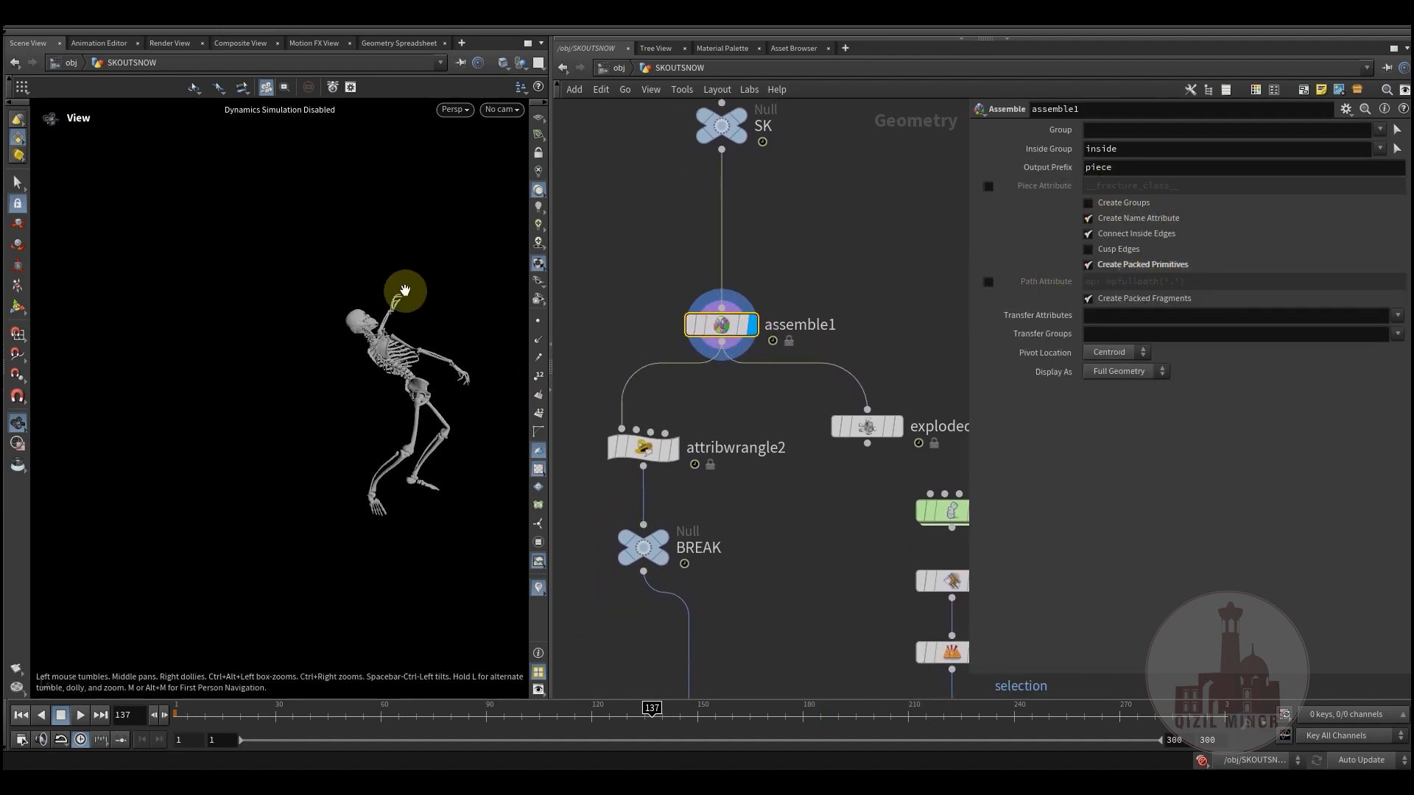
# Display explodedview1 to view the skeleton split into its separate bone pieces
pyautogui.moveTo(914, 396)
pyautogui.click(875, 428)
pyautogui.moveTo(309, 395); pyautogui.dragTo(685, 452)
# Display attribwrangle2 and read its VEX expression for the active attribute
pyautogui.moveTo(751, 494); pyautogui.dragTo(765, 428, button='middle')
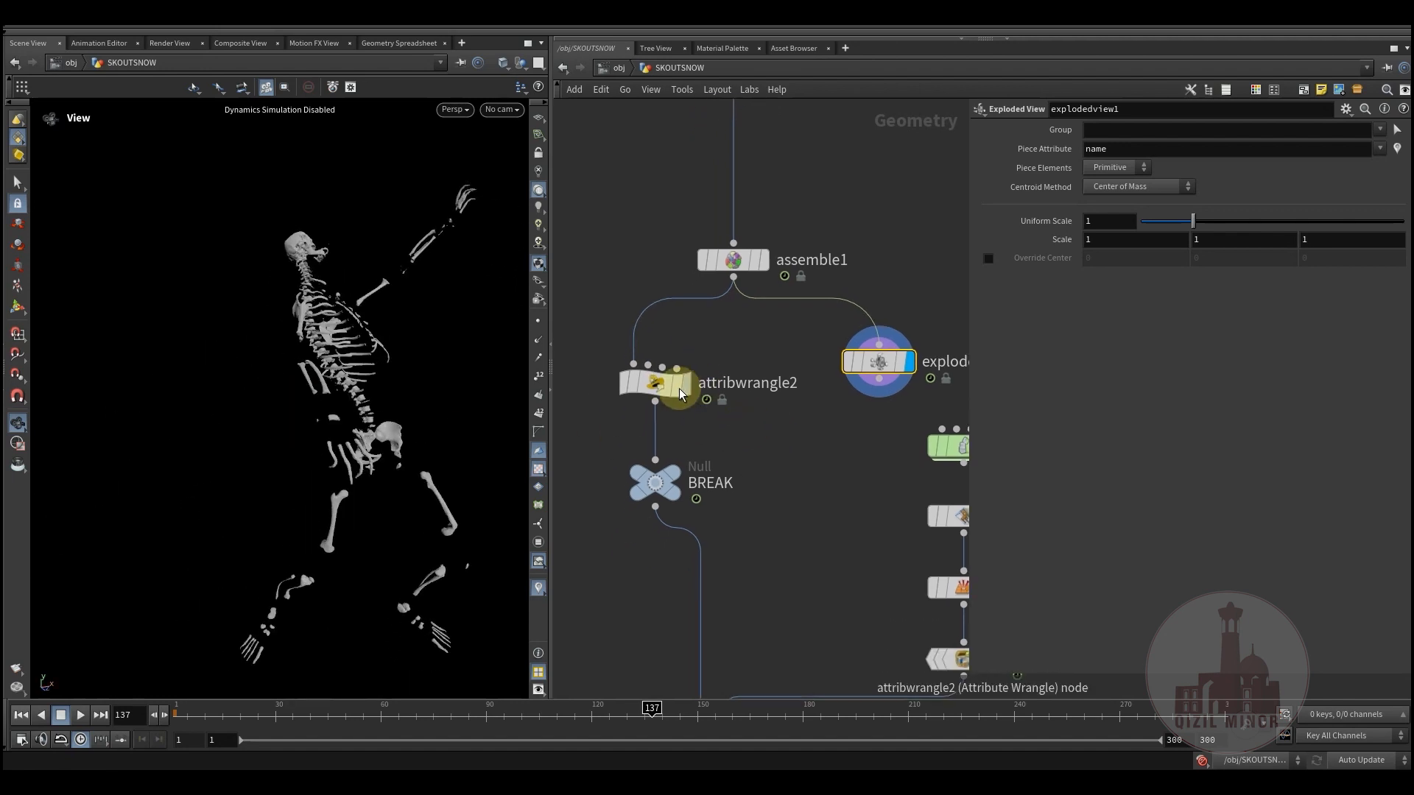
pyautogui.click(682, 382)
pyautogui.click(639, 387)
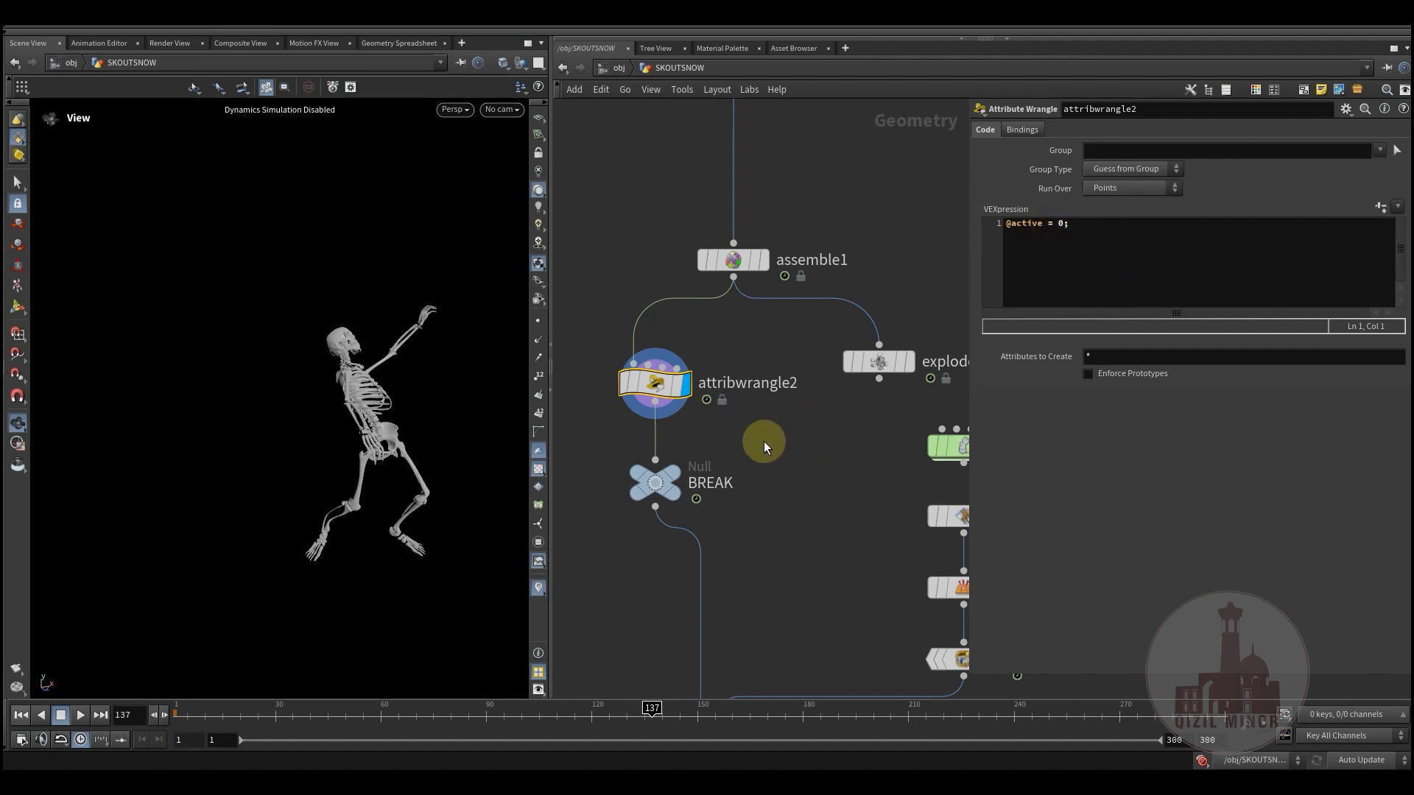
# Display the BREAK null, bring the dopnet2 chain into view, and scrub the skeleton animation to frame 51
pyautogui.click(678, 483)
pyautogui.click(659, 487)
pyautogui.moveTo(379, 447); pyautogui.dragTo(259, 462, button='middle')
pyautogui.moveTo(826, 500); pyautogui.dragTo(677, 464, button='middle')
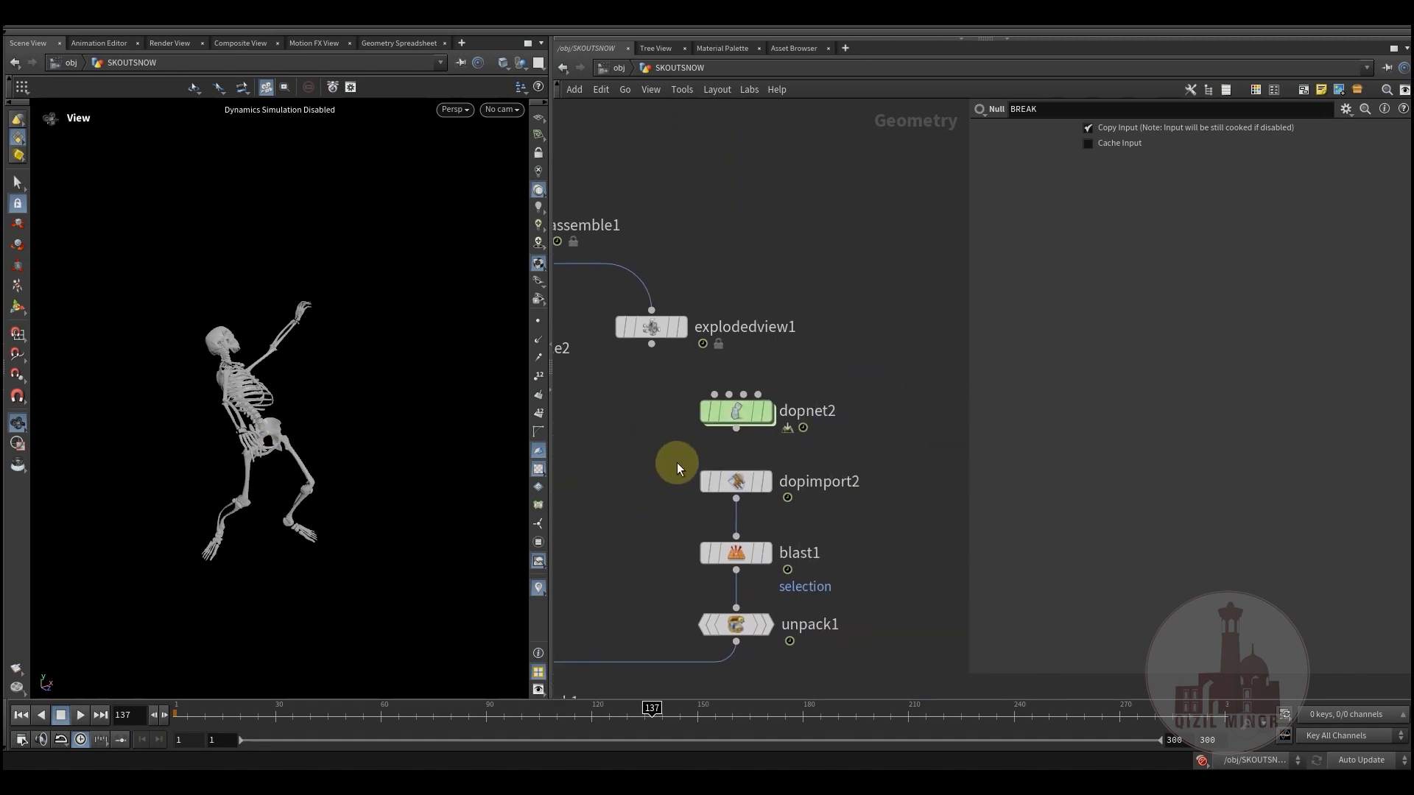
pyautogui.moveTo(284, 709); pyautogui.dragTo(349, 708)
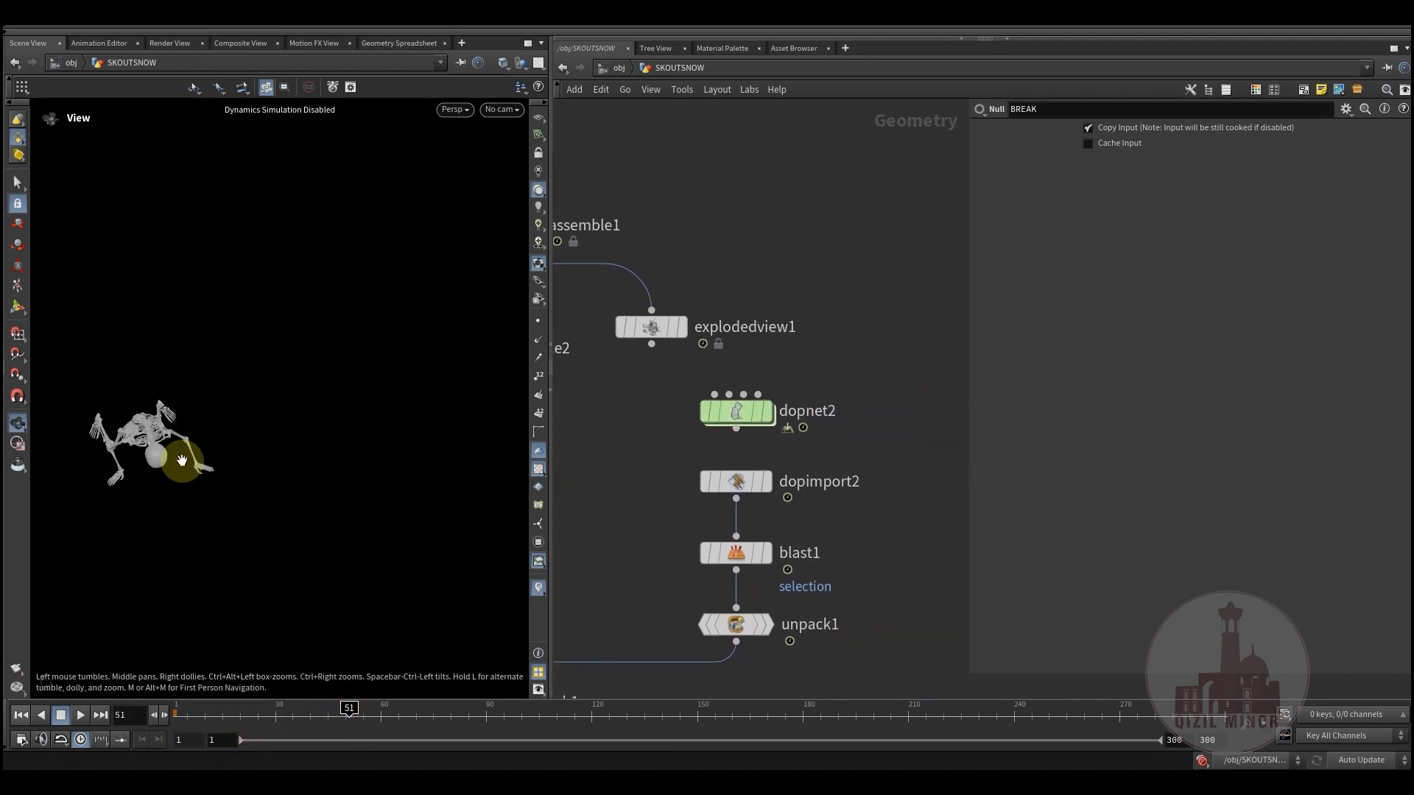
# Trace the BREAK branch down to switch1 and trail2, scrubbing the skeleton animation back to frame 25
pyautogui.moveTo(626, 457); pyautogui.dragTo(844, 462, button='middle')
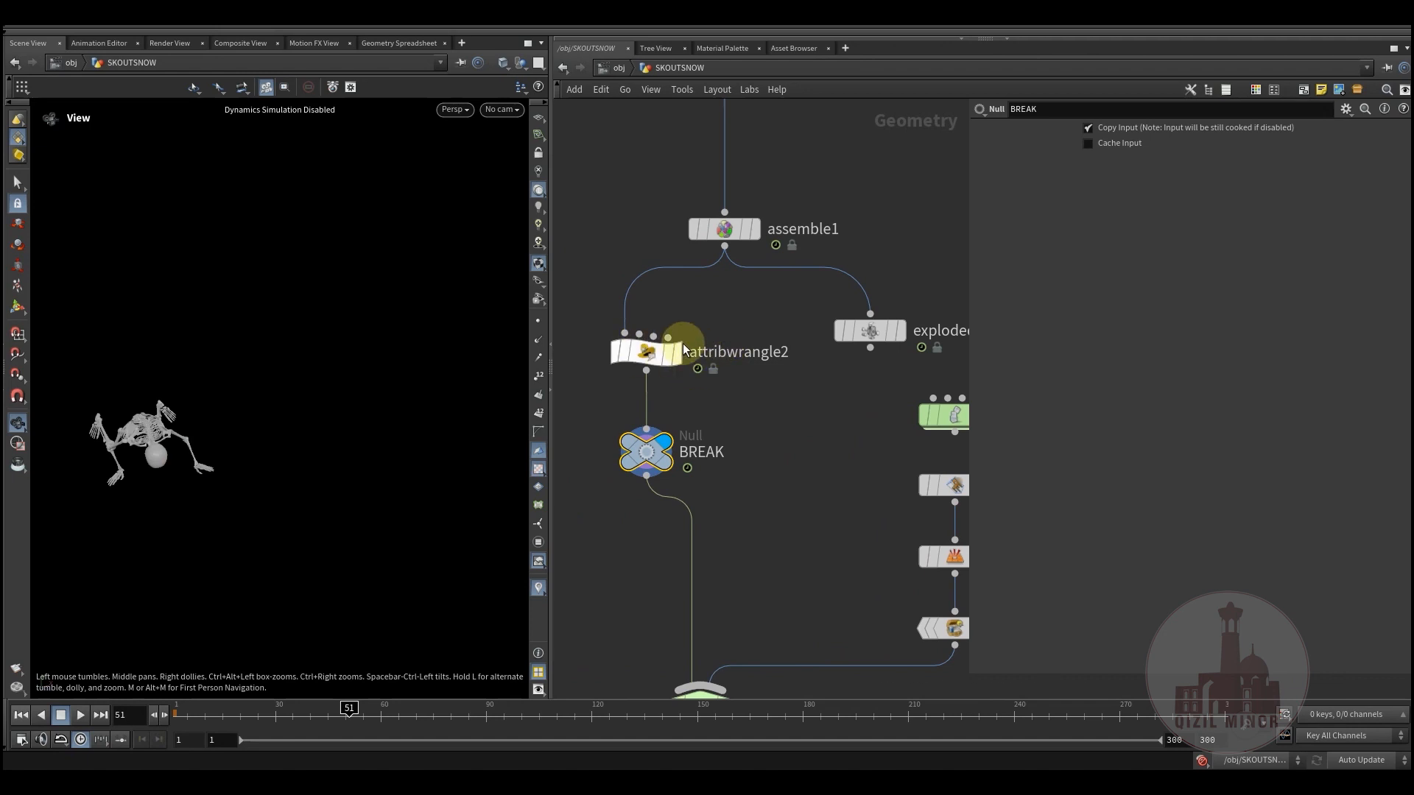
pyautogui.moveTo(786, 496); pyautogui.dragTo(752, 456, button='middle')
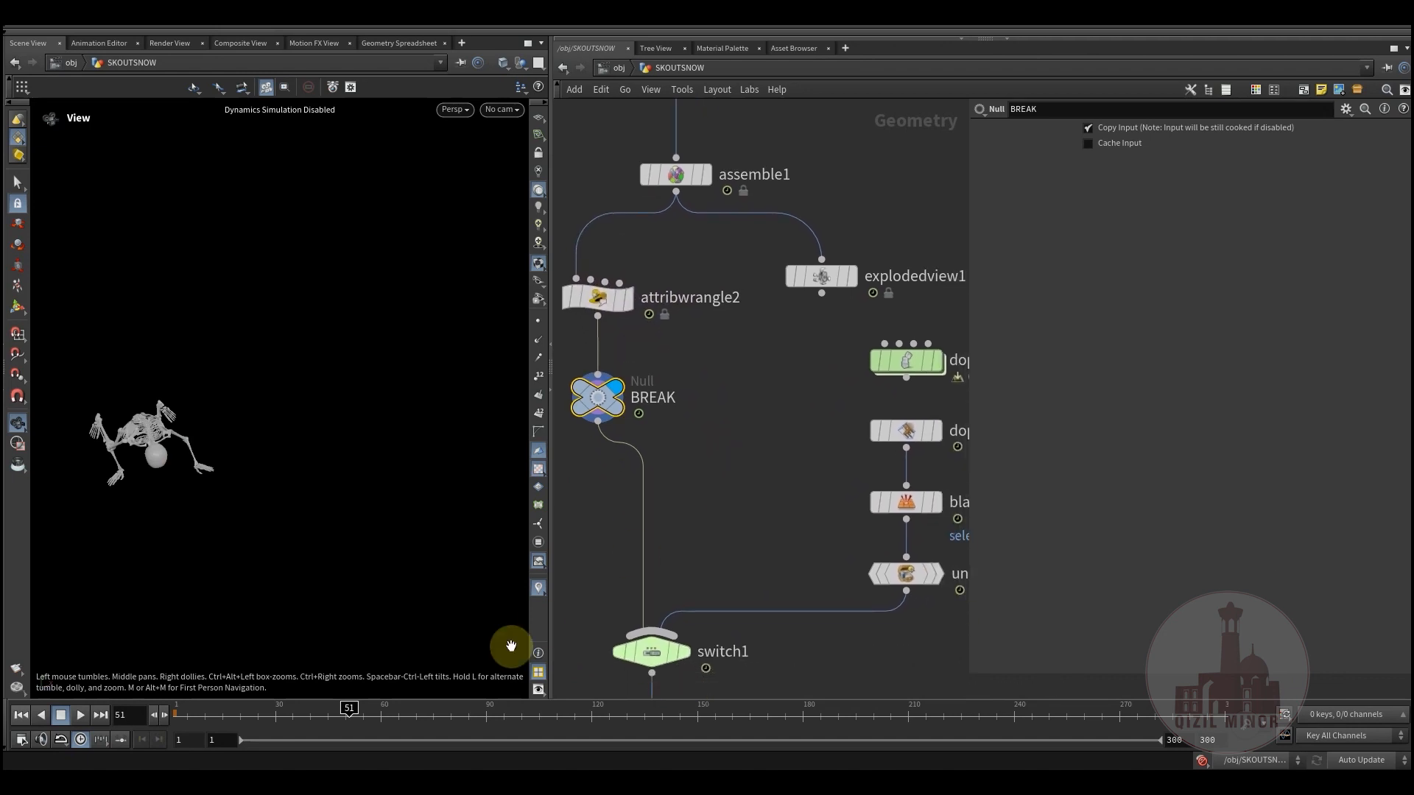
pyautogui.moveTo(325, 704); pyautogui.dragTo(258, 710)
pyautogui.moveTo(321, 493)
pyautogui.mouseDown()
pyautogui.moveTo(290, 550)
pyautogui.moveTo(338, 499)
pyautogui.moveTo(327, 477)
pyautogui.mouseUp()
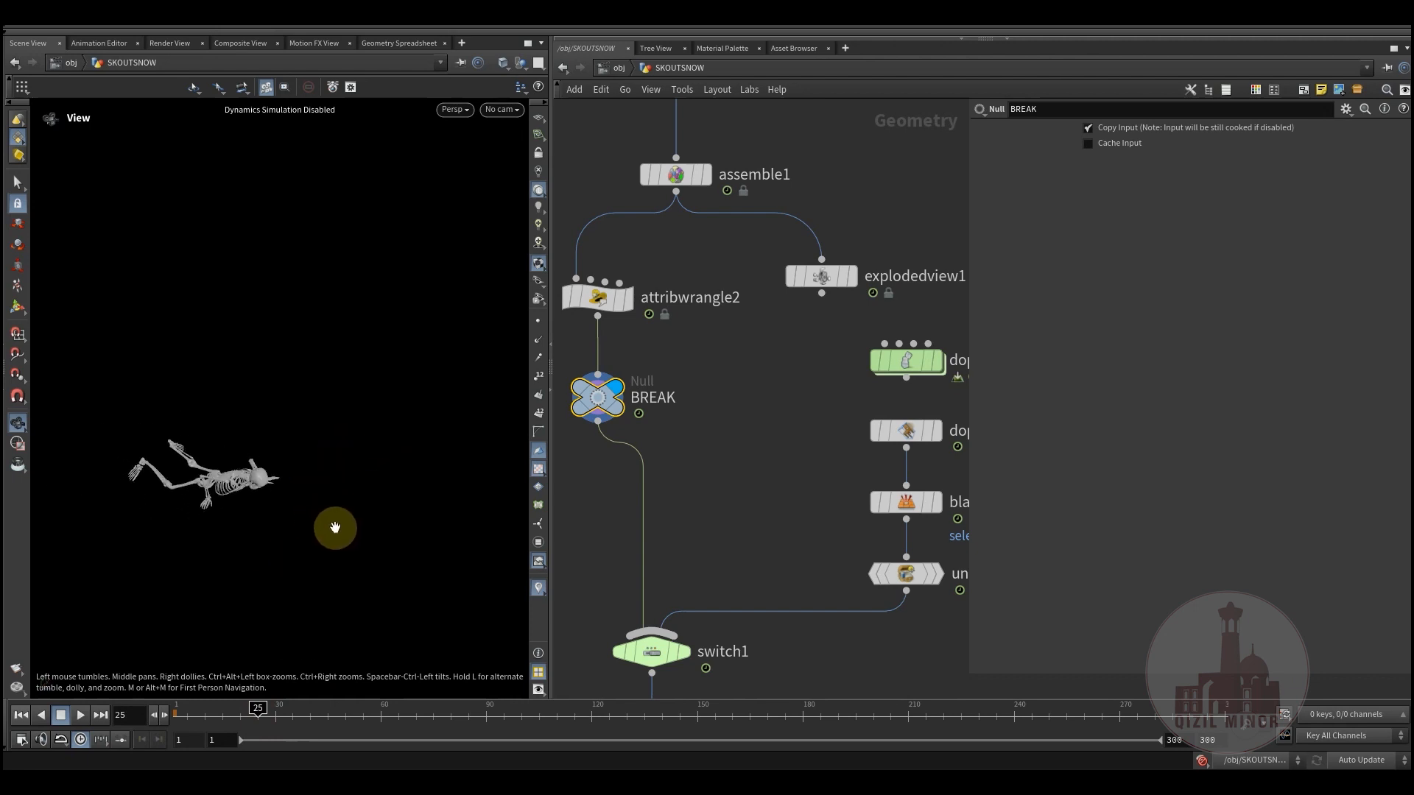
pyautogui.moveTo(335, 528); pyautogui.dragTo(346, 510)
pyautogui.moveTo(724, 498); pyautogui.dragTo(814, 243, button='middle')
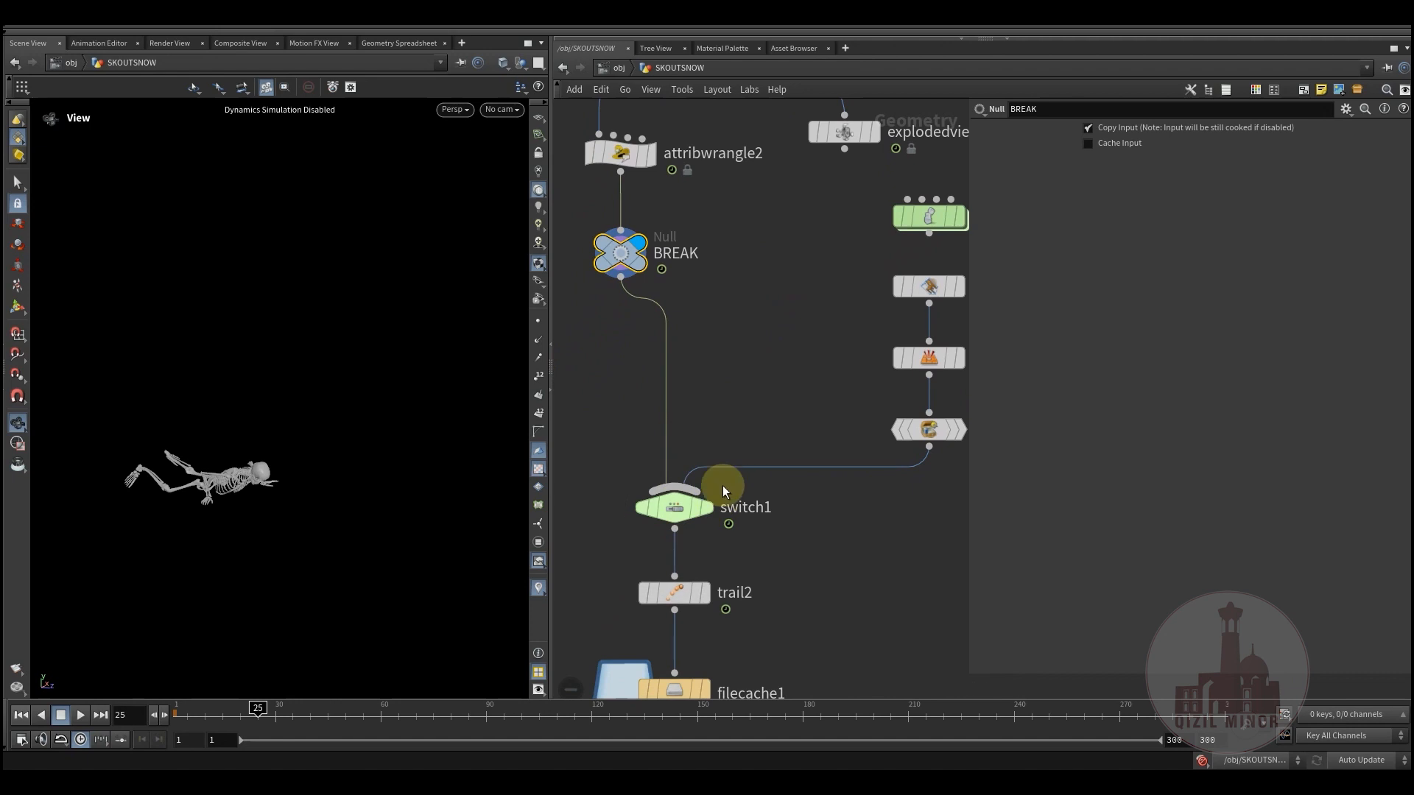
# Display switch1 and scrub between frames 171 and 118 to compare its input before and after the switch
pyautogui.click(682, 507)
pyautogui.moveTo(418, 719); pyautogui.dragTo(765, 737)
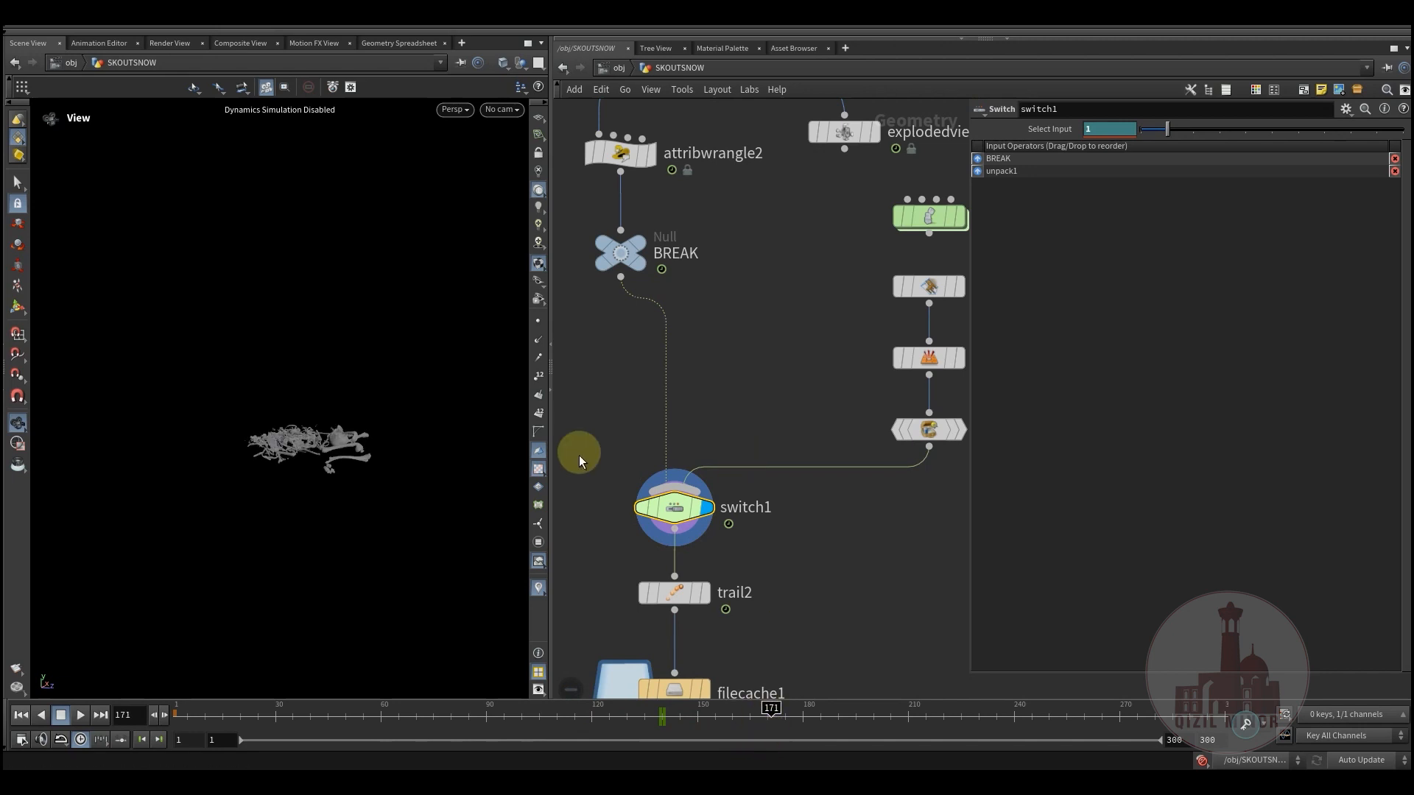
pyautogui.moveTo(609, 718)
pyautogui.mouseDown()
pyautogui.moveTo(795, 711)
pyautogui.moveTo(582, 719)
pyautogui.mouseUp()
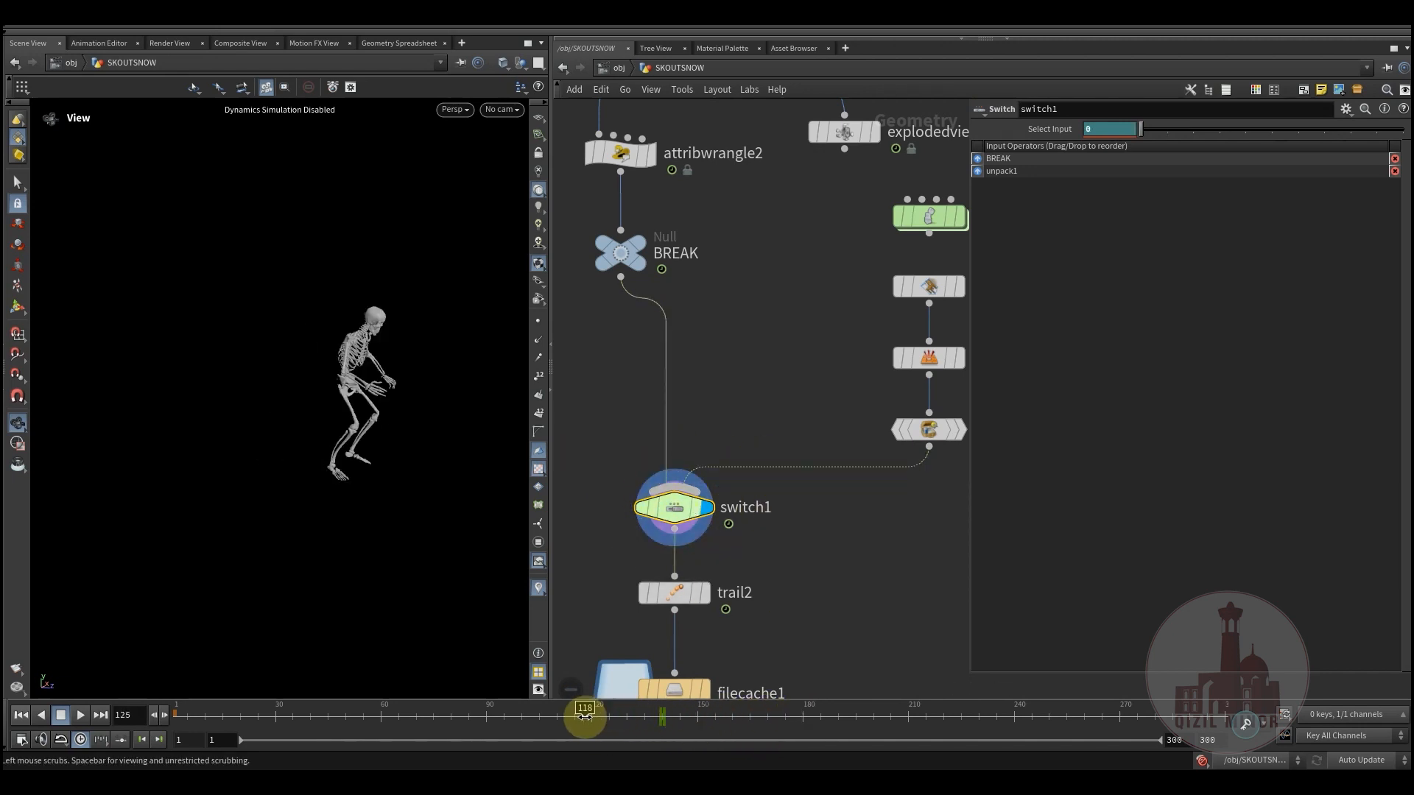
# Select dopnet2 and read its simulation settings, including the start frame
pyautogui.moveTo(841, 427); pyautogui.dragTo(710, 586, button='middle')
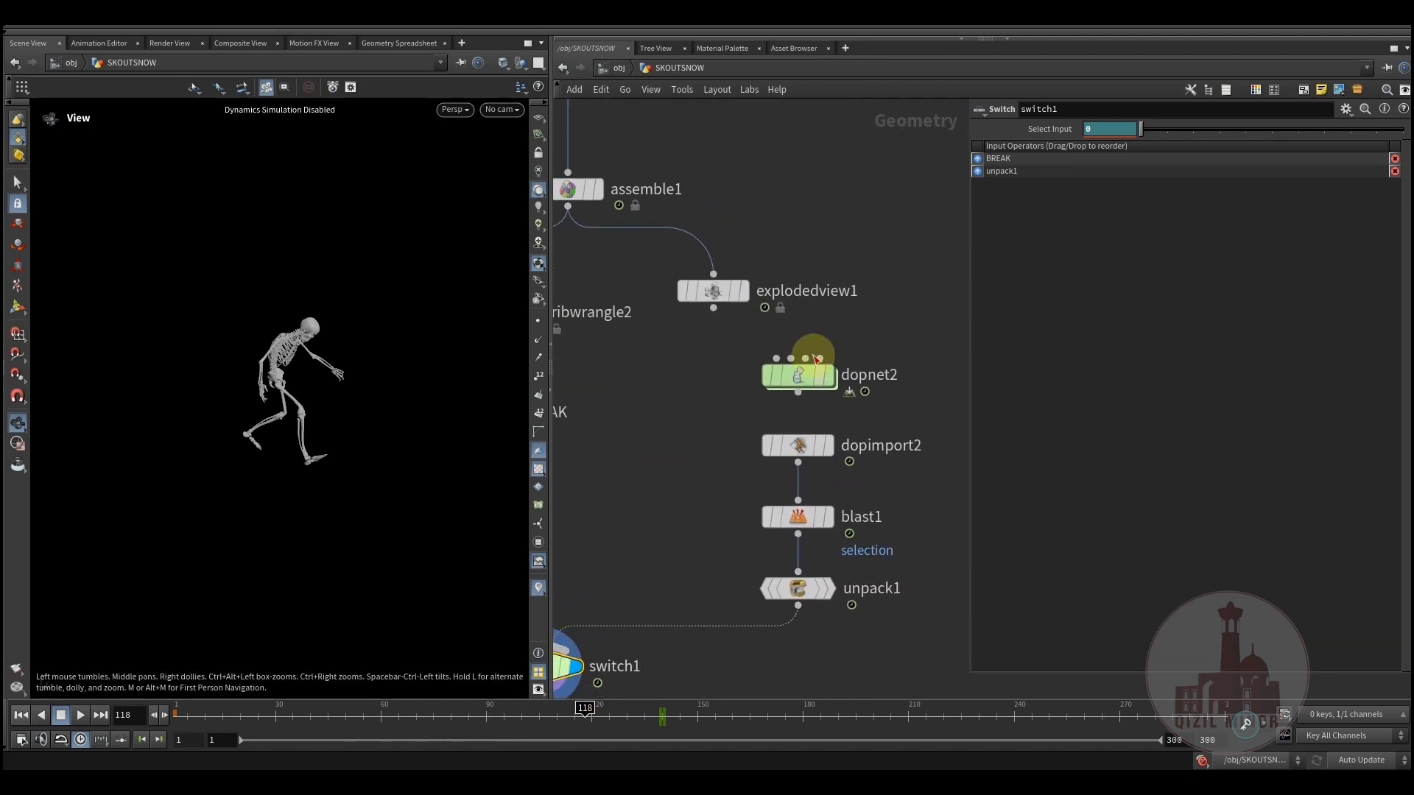
pyautogui.moveTo(794, 375); pyautogui.dragTo(794, 371)
pyautogui.moveTo(709, 453); pyautogui.dragTo(690, 489, button='middle')
pyautogui.click(776, 408)
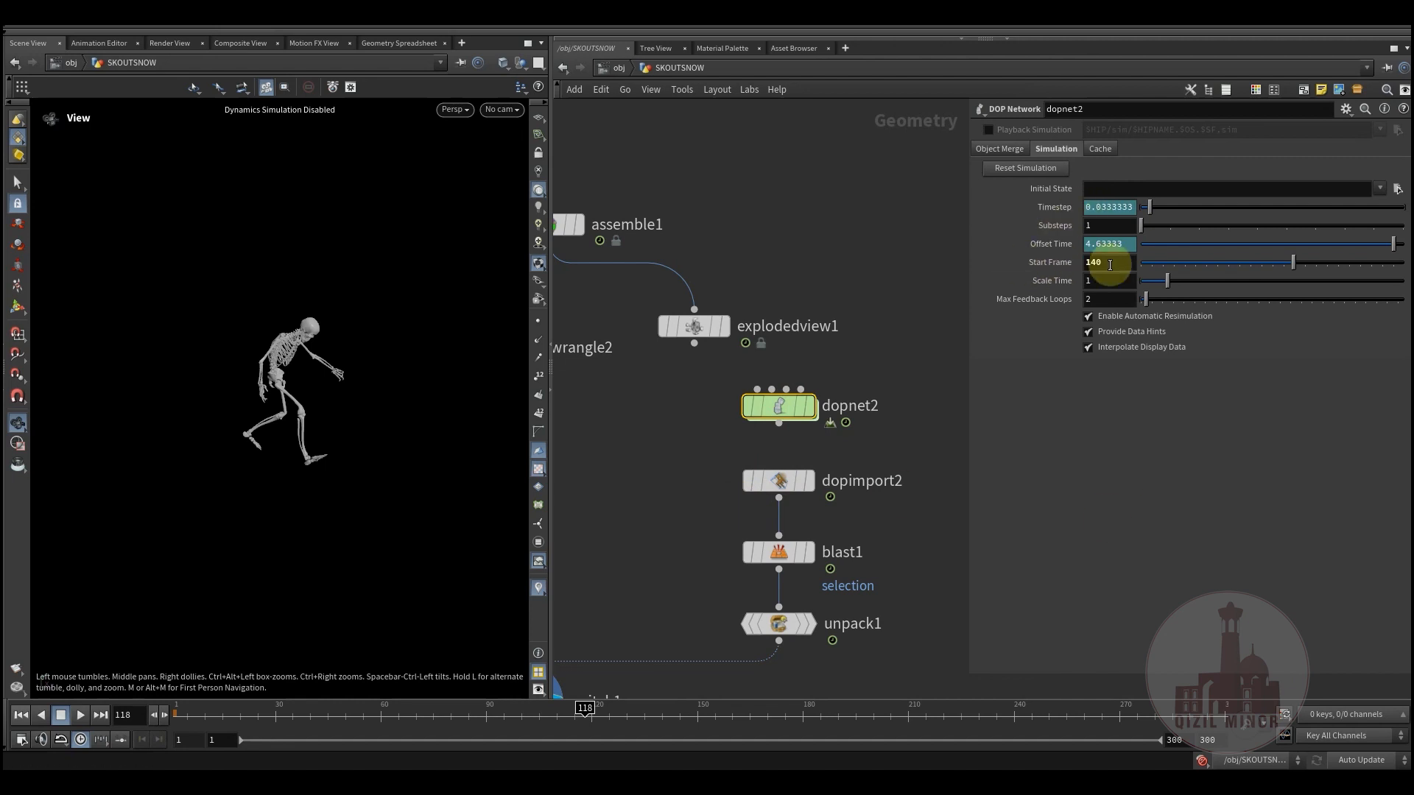
pyautogui.click(652, 456)
pyautogui.moveTo(653, 468); pyautogui.dragTo(645, 447, button='middle')
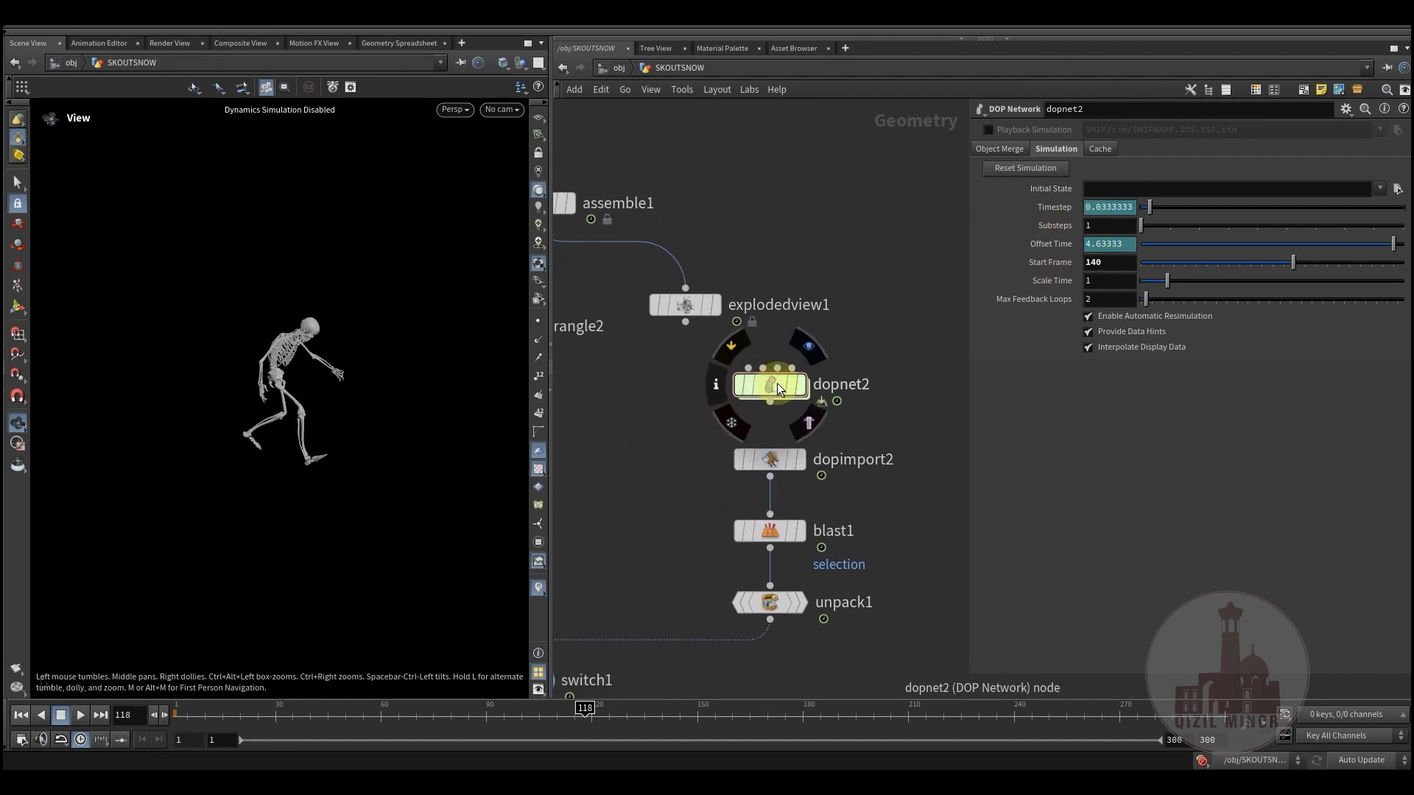
# Enter the dopnet2 network and inspect the SOP path and physical settings of staticobject1
pyautogui.doubleClick(777, 381)
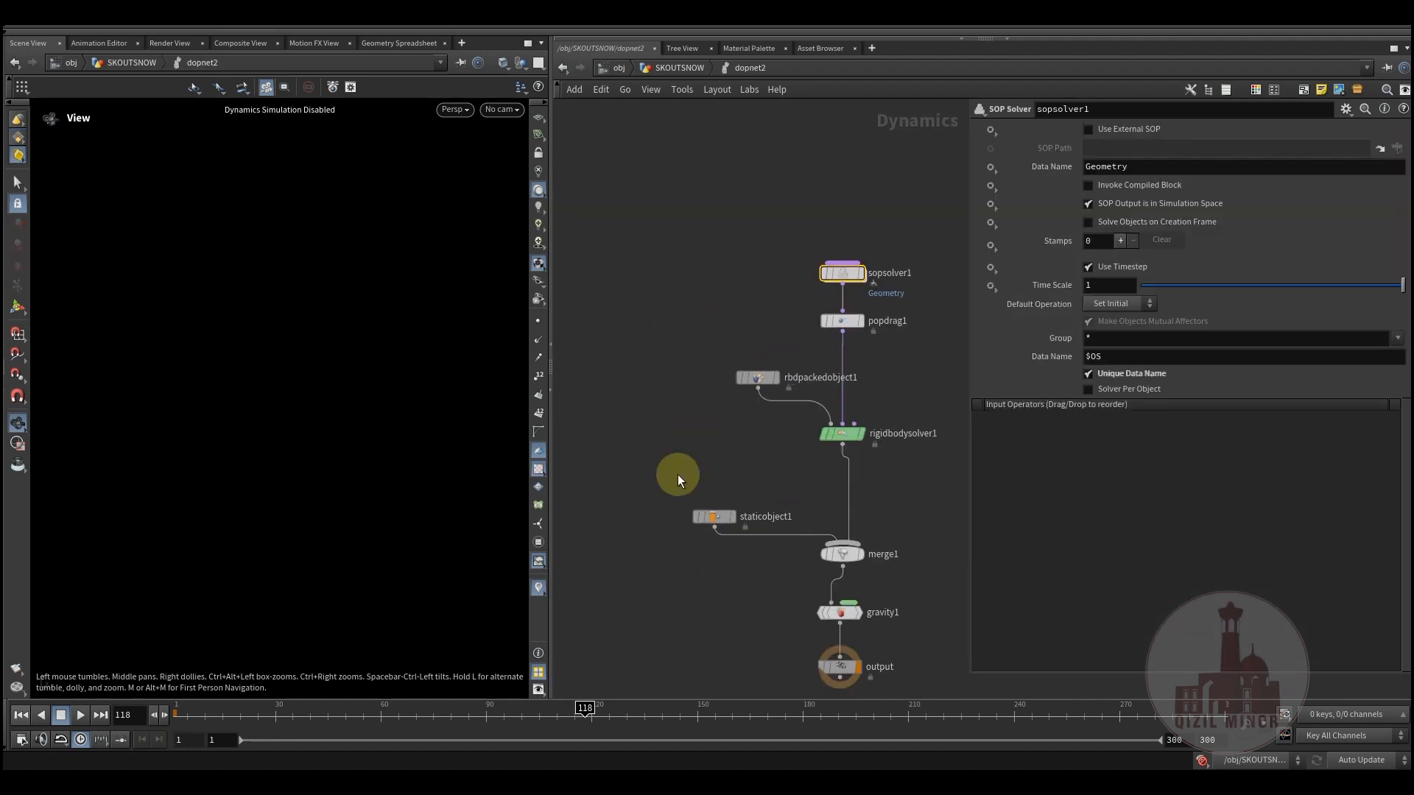
pyautogui.moveTo(623, 405); pyautogui.dragTo(881, 593)
pyautogui.moveTo(744, 501); pyautogui.dragTo(744, 501)
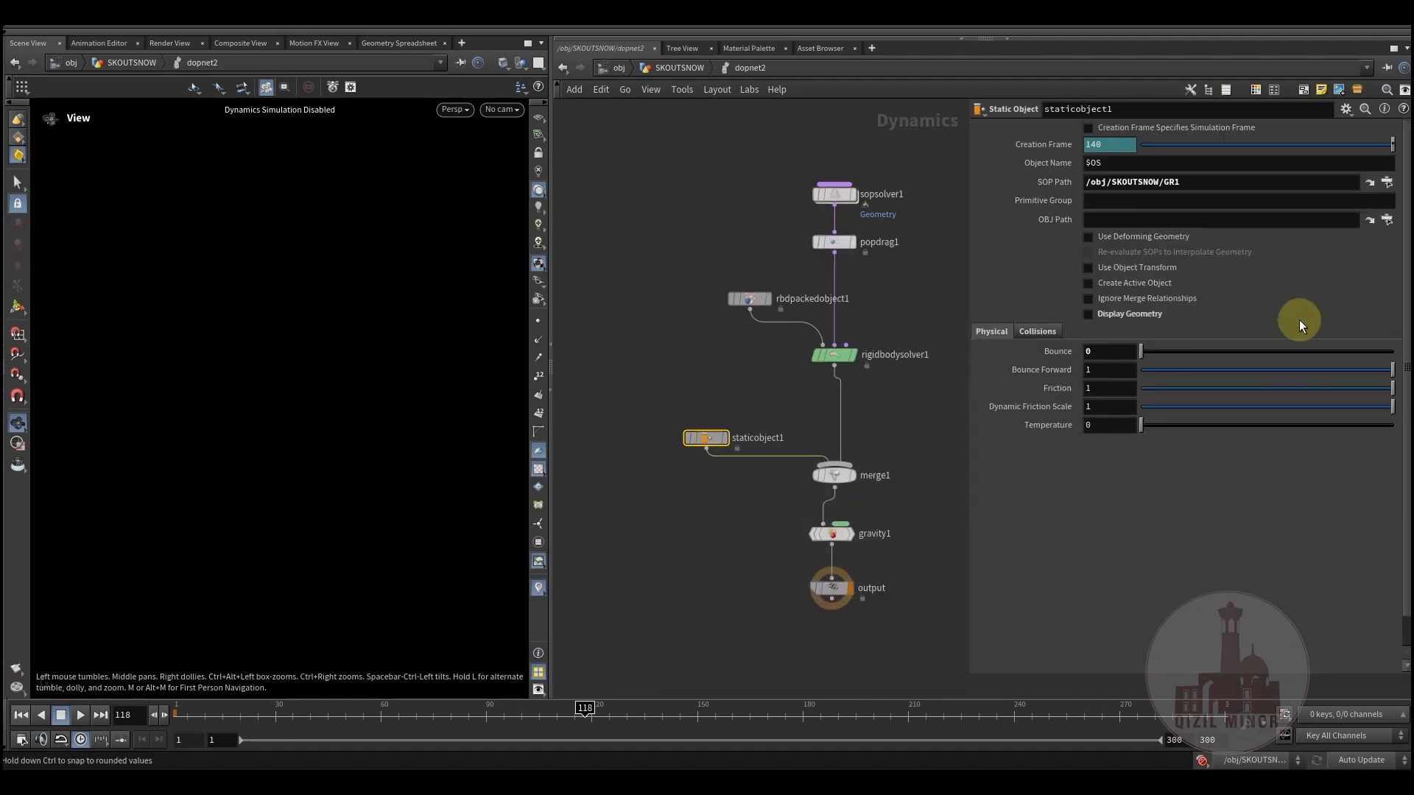
pyautogui.moveTo(768, 507); pyautogui.dragTo(749, 464, button='middle')
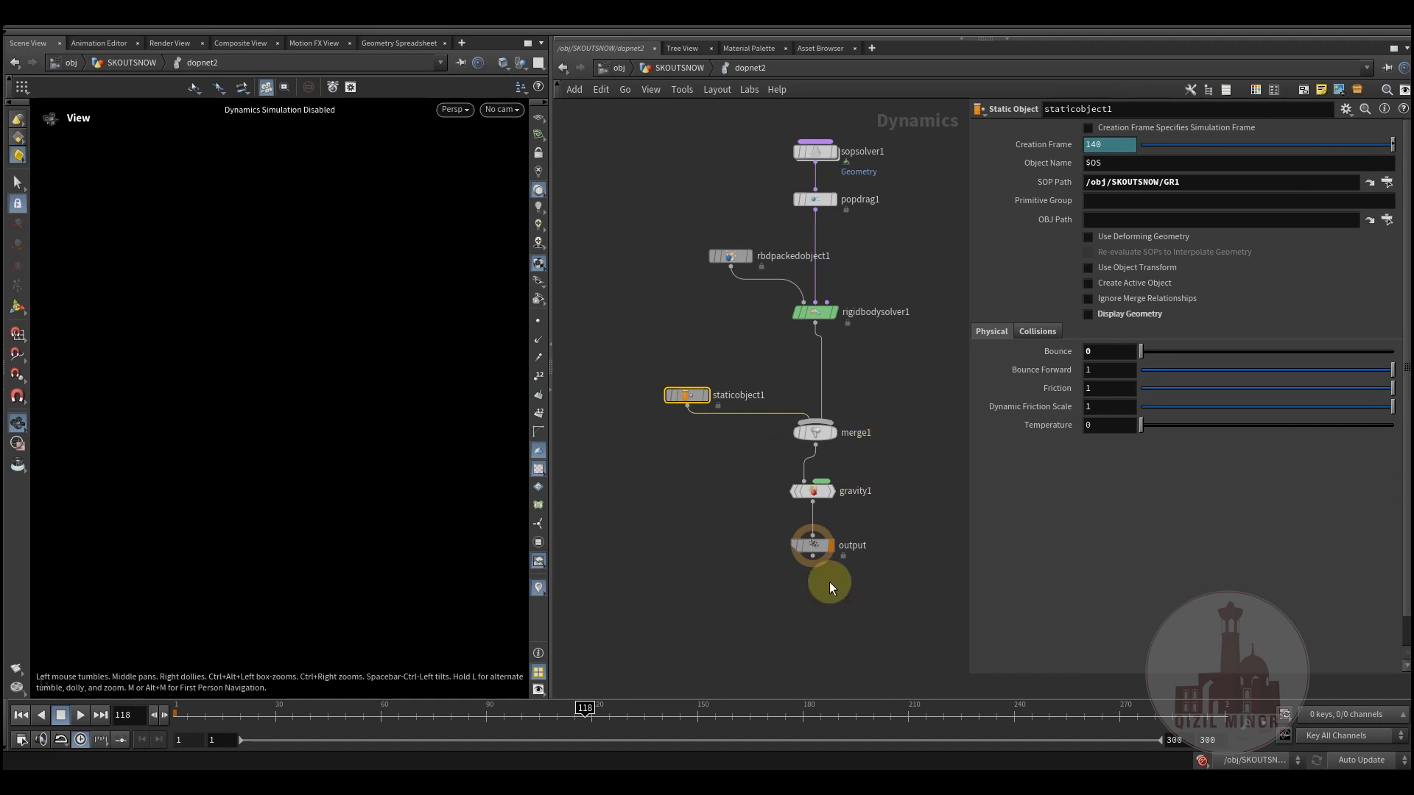
pyautogui.moveTo(622, 376); pyautogui.dragTo(881, 572)
# Inspect the SOP path, initial object type and physical settings of rbdpackedobject1
pyautogui.moveTo(860, 351); pyautogui.dragTo(826, 499, button='middle')
pyautogui.moveTo(624, 261); pyautogui.dragTo(860, 489)
pyautogui.click(691, 481)
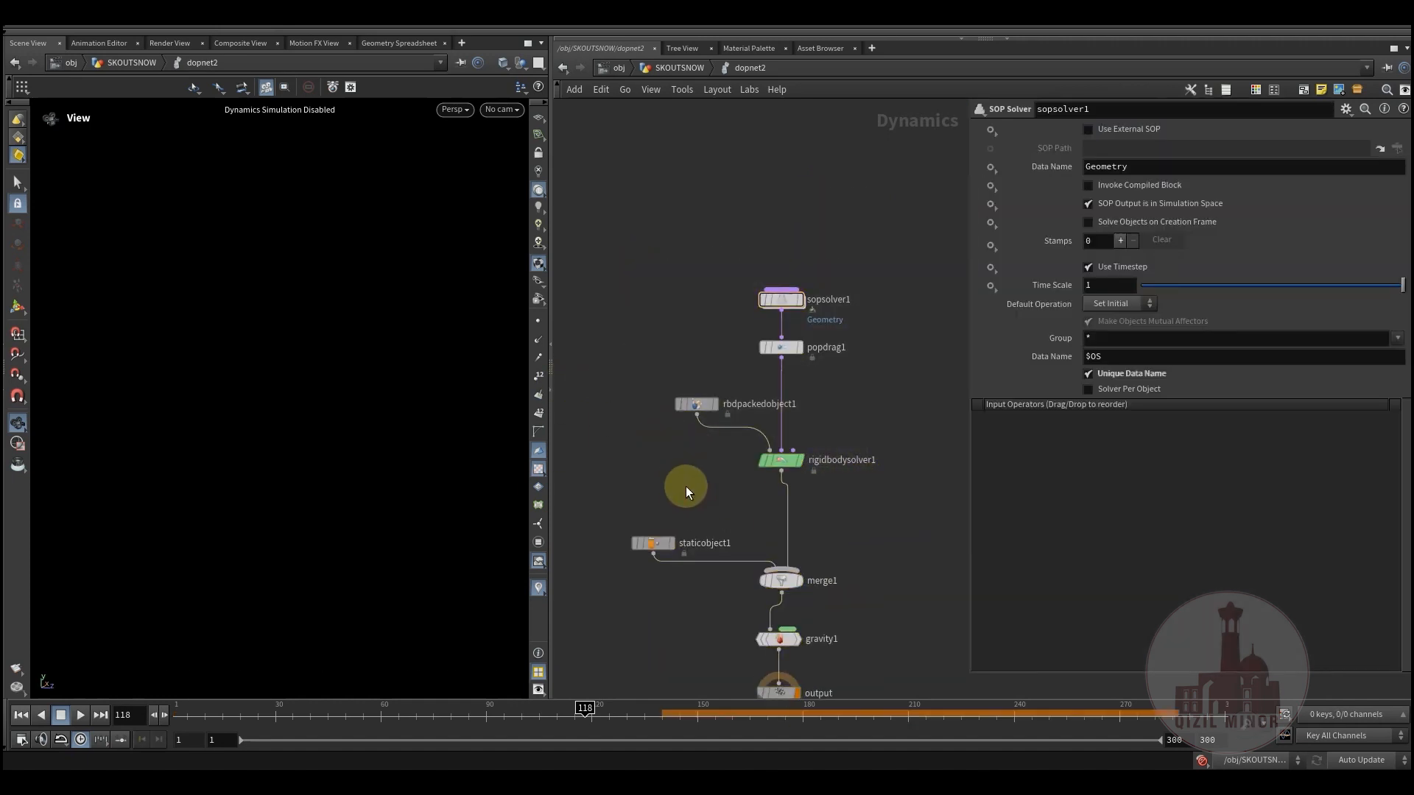
pyautogui.moveTo(686, 487); pyautogui.dragTo(677, 515, button='middle')
pyautogui.moveTo(651, 406); pyautogui.dragTo(699, 444)
pyautogui.moveTo(683, 444); pyautogui.dragTo(665, 468, button='middle')
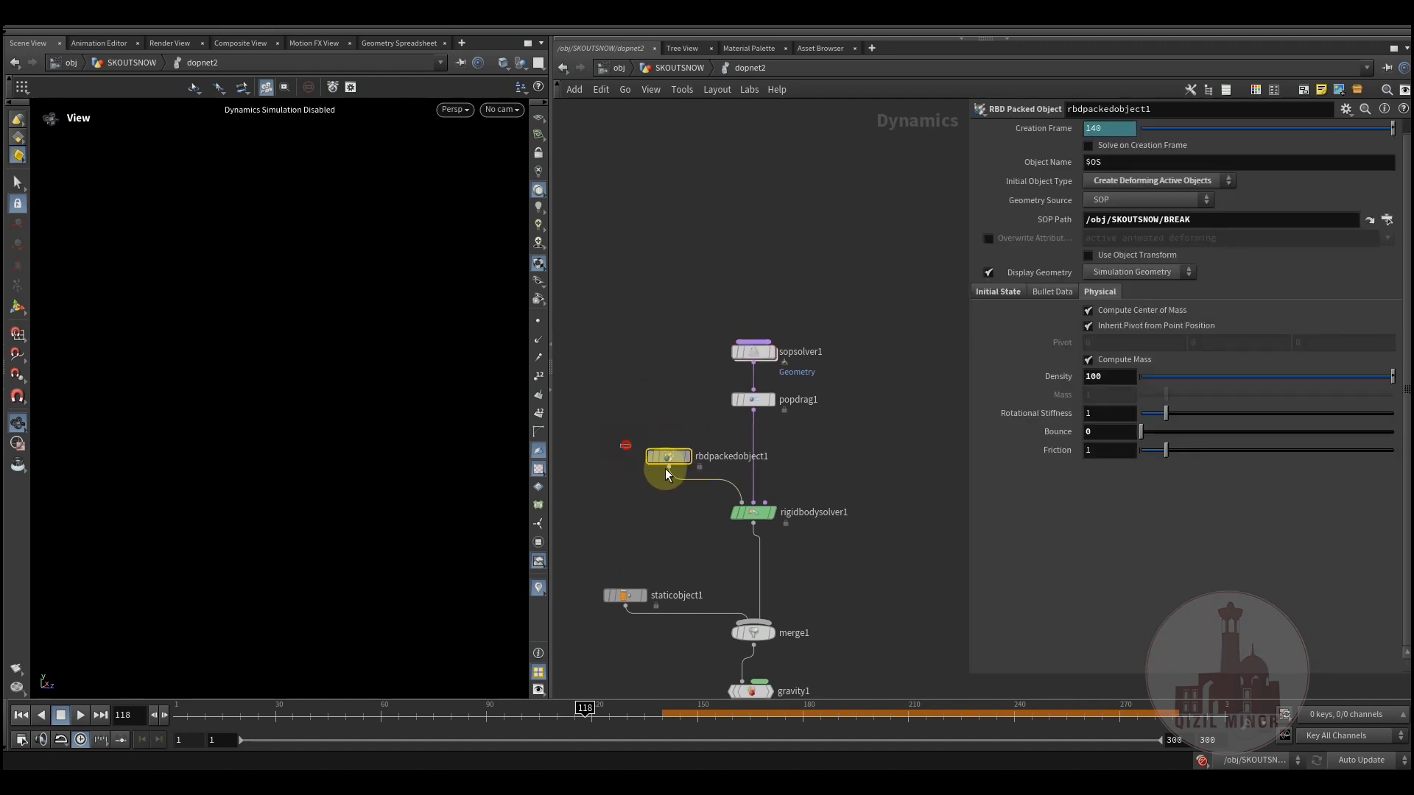
pyautogui.moveTo(655, 520); pyautogui.dragTo(673, 495, button='middle')
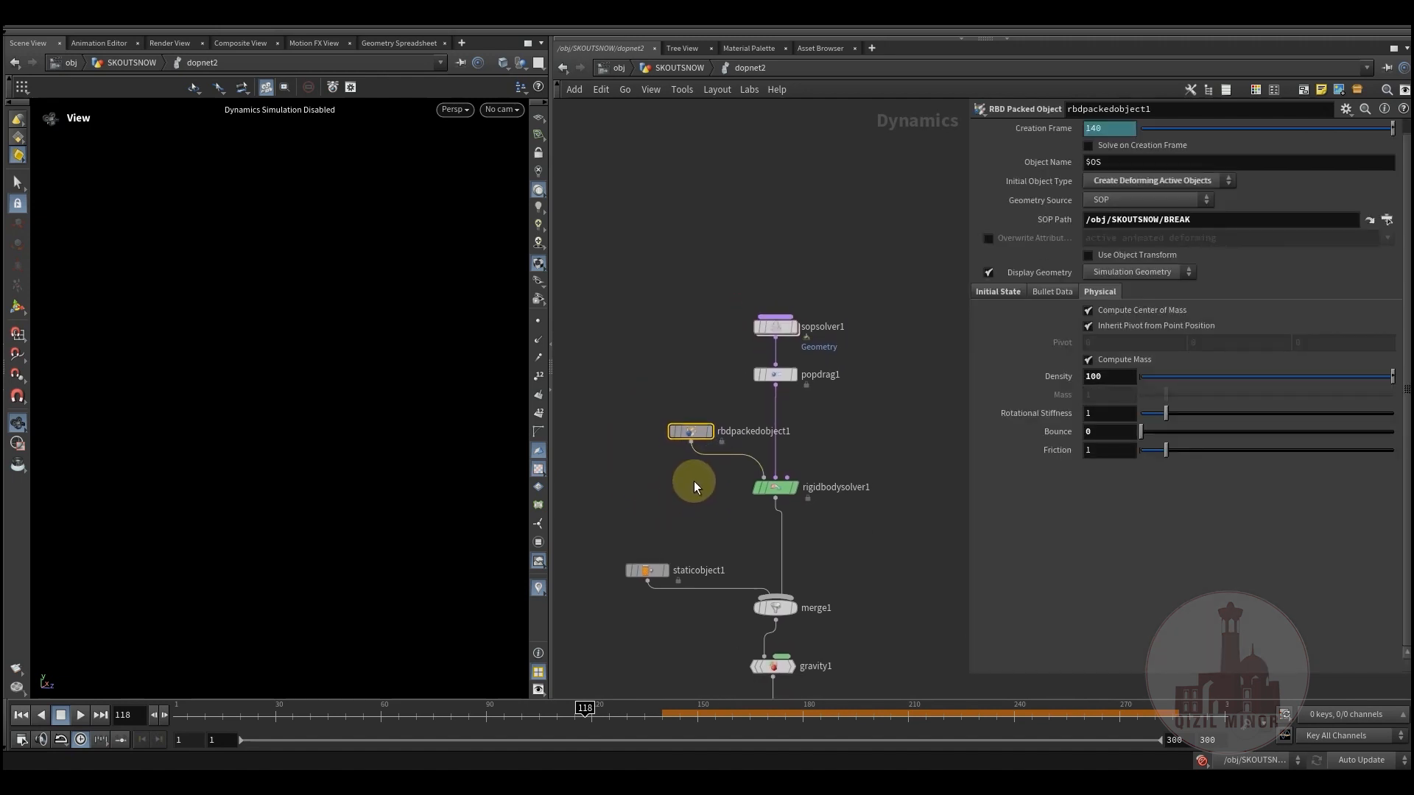
pyautogui.scroll(2, 694, 476)
pyautogui.moveTo(637, 395); pyautogui.dragTo(701, 457)
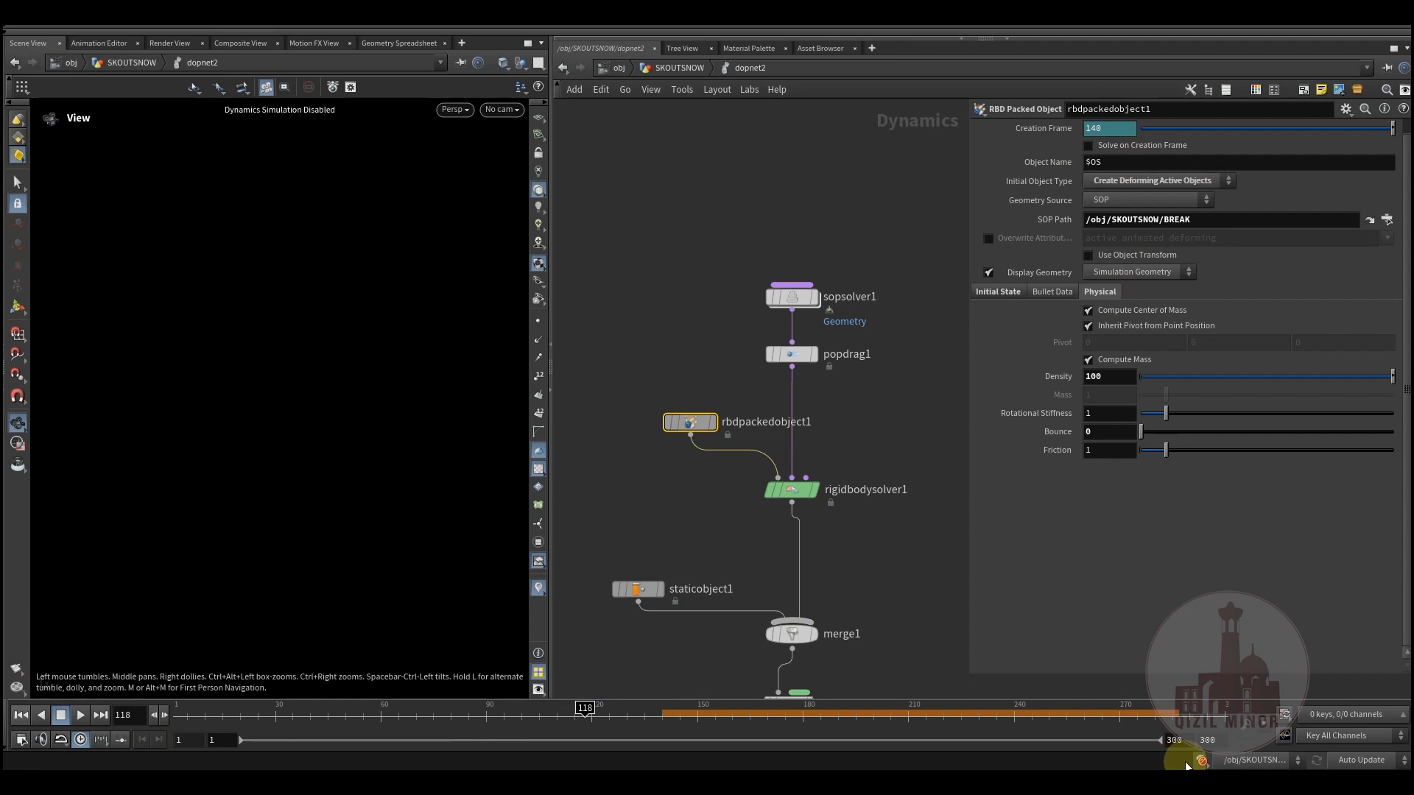
# Enable the dynamics simulation and scrub it to frame 145
pyautogui.click(622, 720)
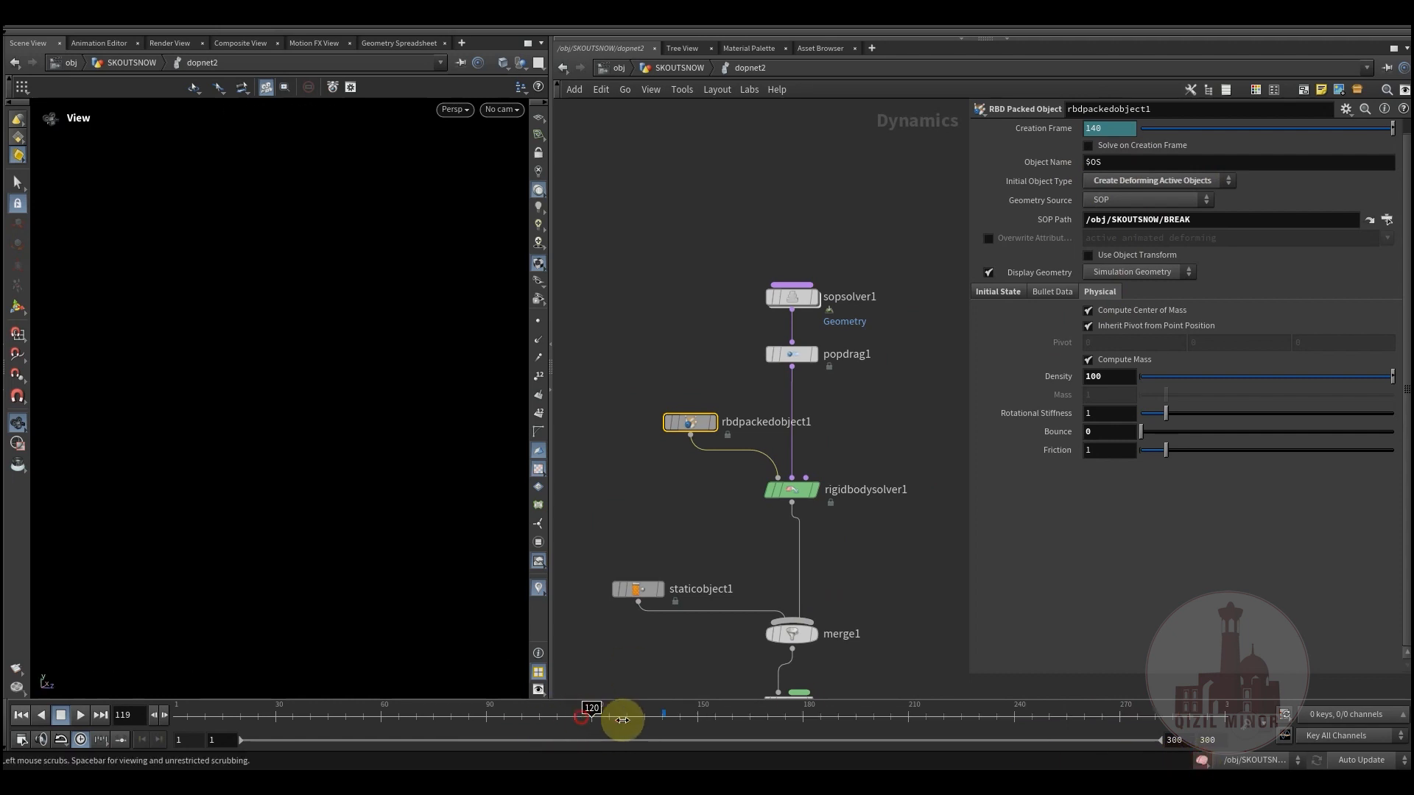
pyautogui.moveTo(663, 718)
pyautogui.mouseDown()
pyautogui.moveTo(682, 707)
pyautogui.moveTo(656, 707)
pyautogui.moveTo(679, 707)
pyautogui.mouseUp()
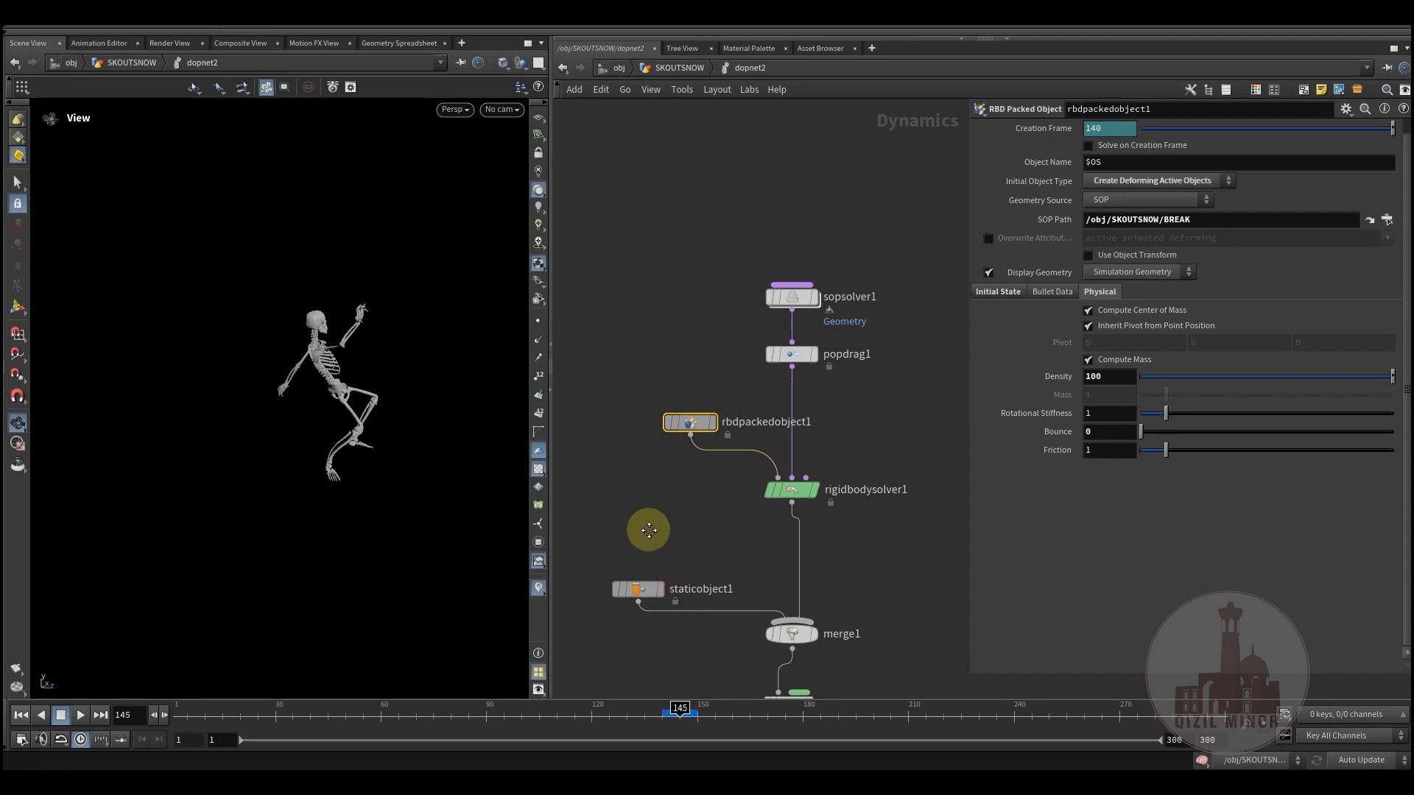
# Examine the Bullet settings of rigidbodysolver1 and select the solver together with rbdpackedobject1
pyautogui.moveTo(649, 531); pyautogui.dragTo(583, 551, button='middle')
pyautogui.click(724, 508)
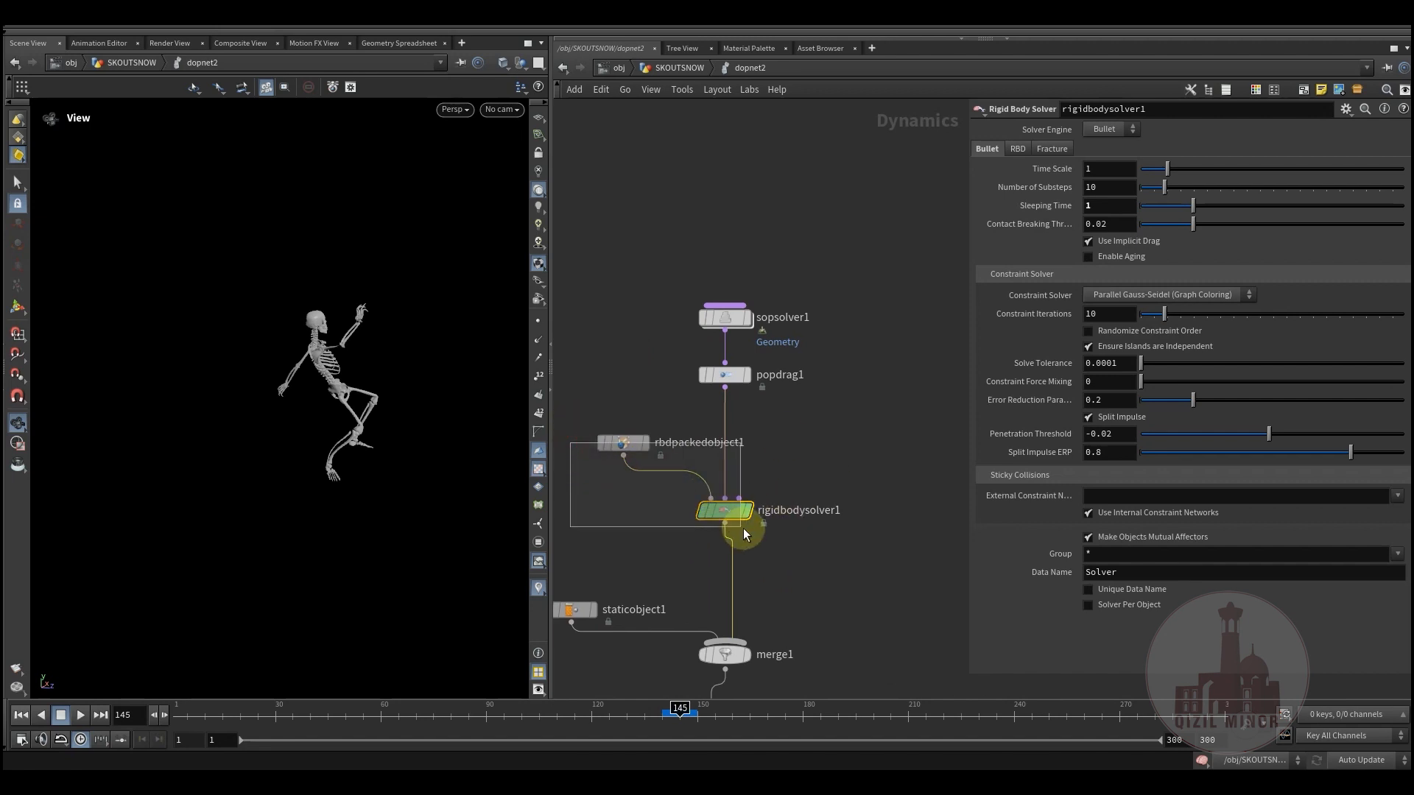
pyautogui.moveTo(744, 528); pyautogui.dragTo(745, 529)
pyautogui.moveTo(644, 514); pyautogui.dragTo(659, 549, button='middle')
pyautogui.moveTo(817, 562); pyautogui.dragTo(818, 564)
pyautogui.moveTo(706, 537); pyautogui.dragTo(707, 501, button='middle')
pyautogui.click(822, 424)
pyautogui.moveTo(866, 475); pyautogui.dragTo(833, 494, button='middle')
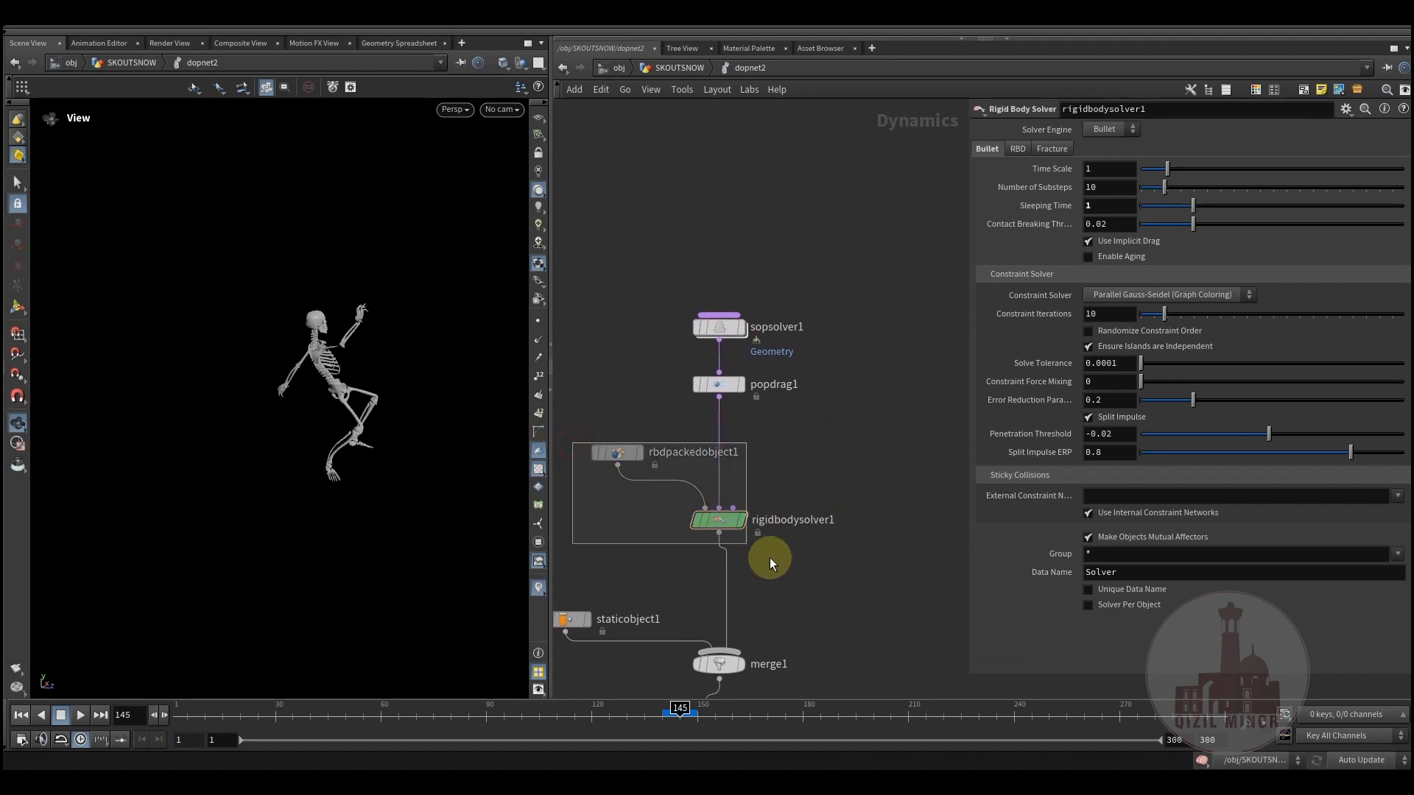
pyautogui.moveTo(770, 559); pyautogui.dragTo(771, 559)
pyautogui.moveTo(862, 482); pyautogui.dragTo(904, 437, button='middle')
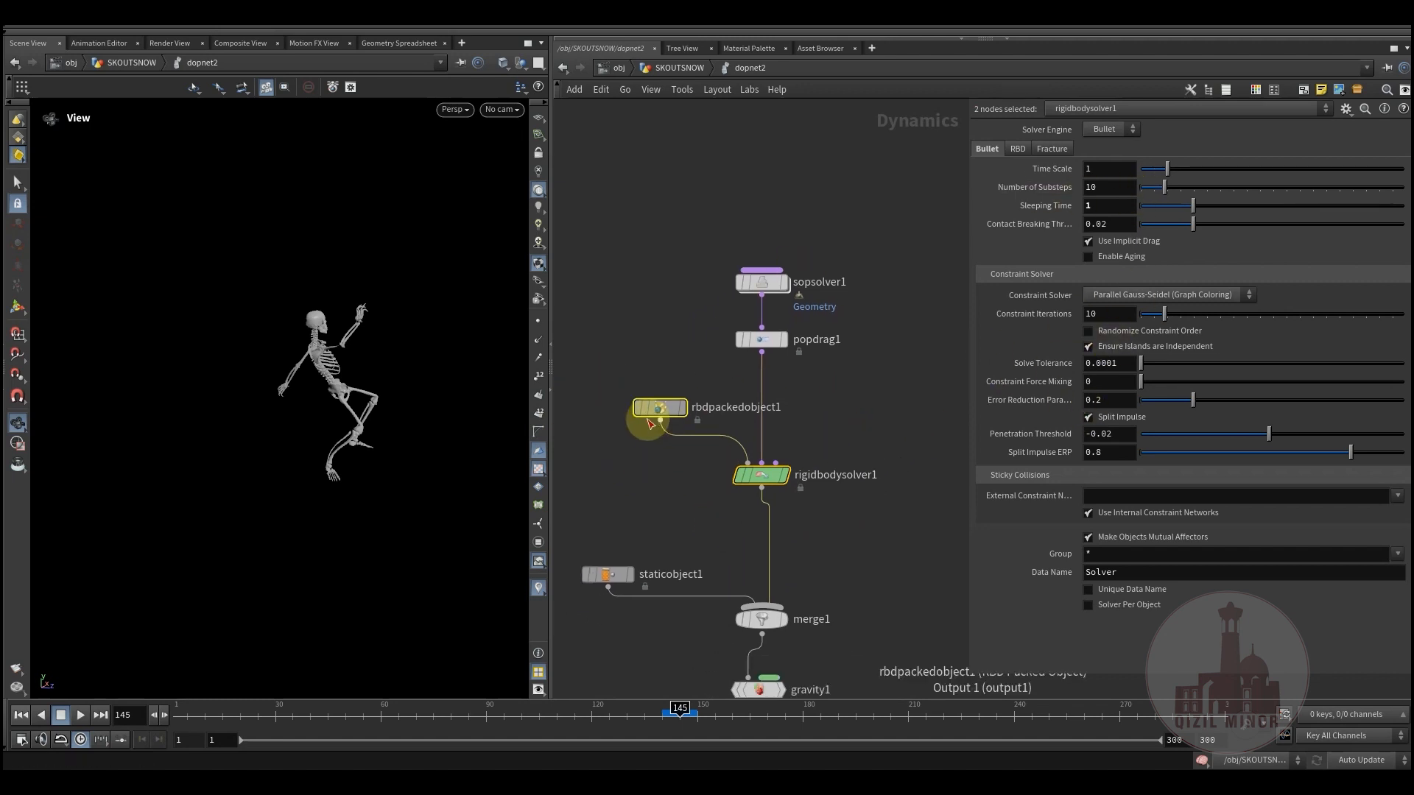
pyautogui.moveTo(611, 386); pyautogui.dragTo(829, 510)
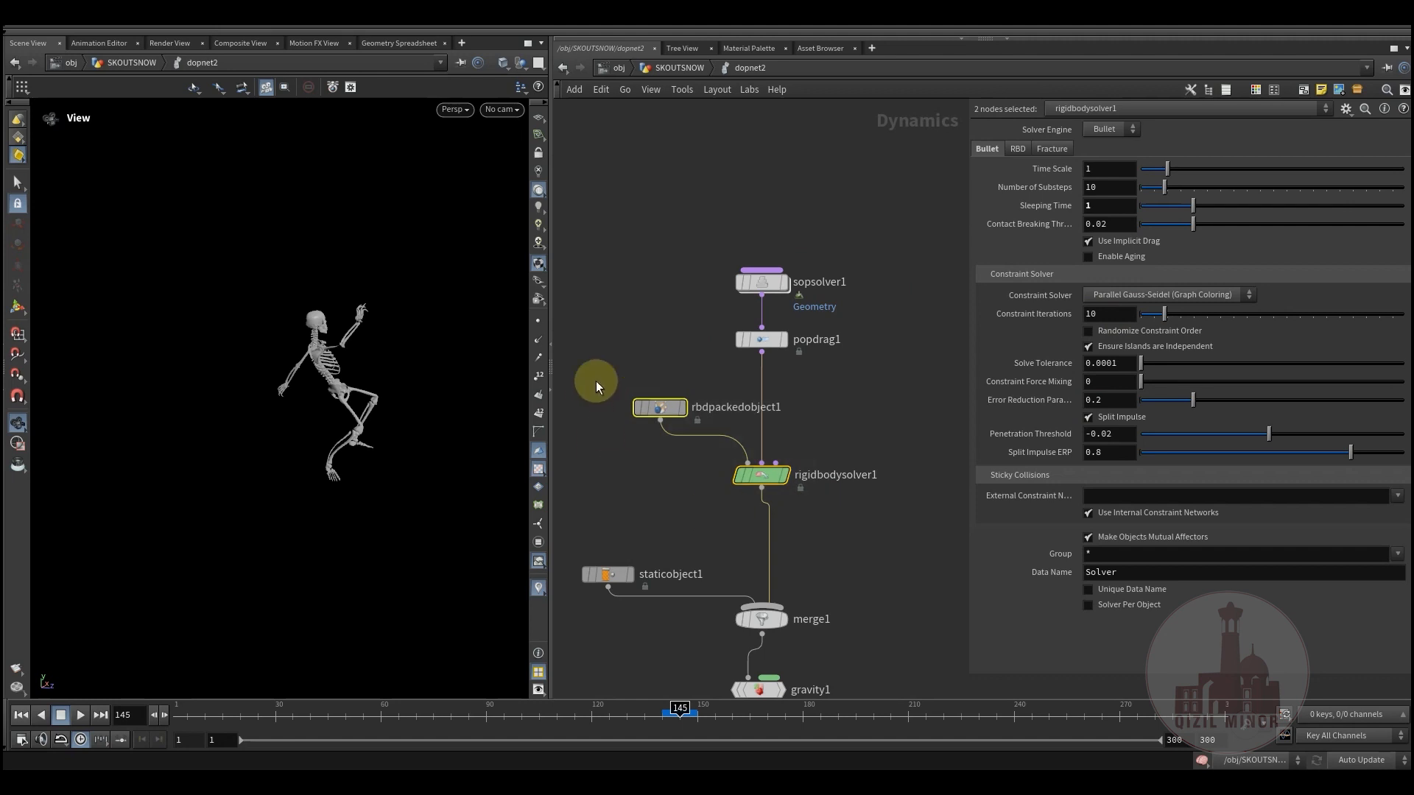
# Scrub the simulation to frame 148 and back to 135, and inspect the Air Resistance of popdrag1
pyautogui.moveTo(648, 718); pyautogui.dragTo(690, 729)
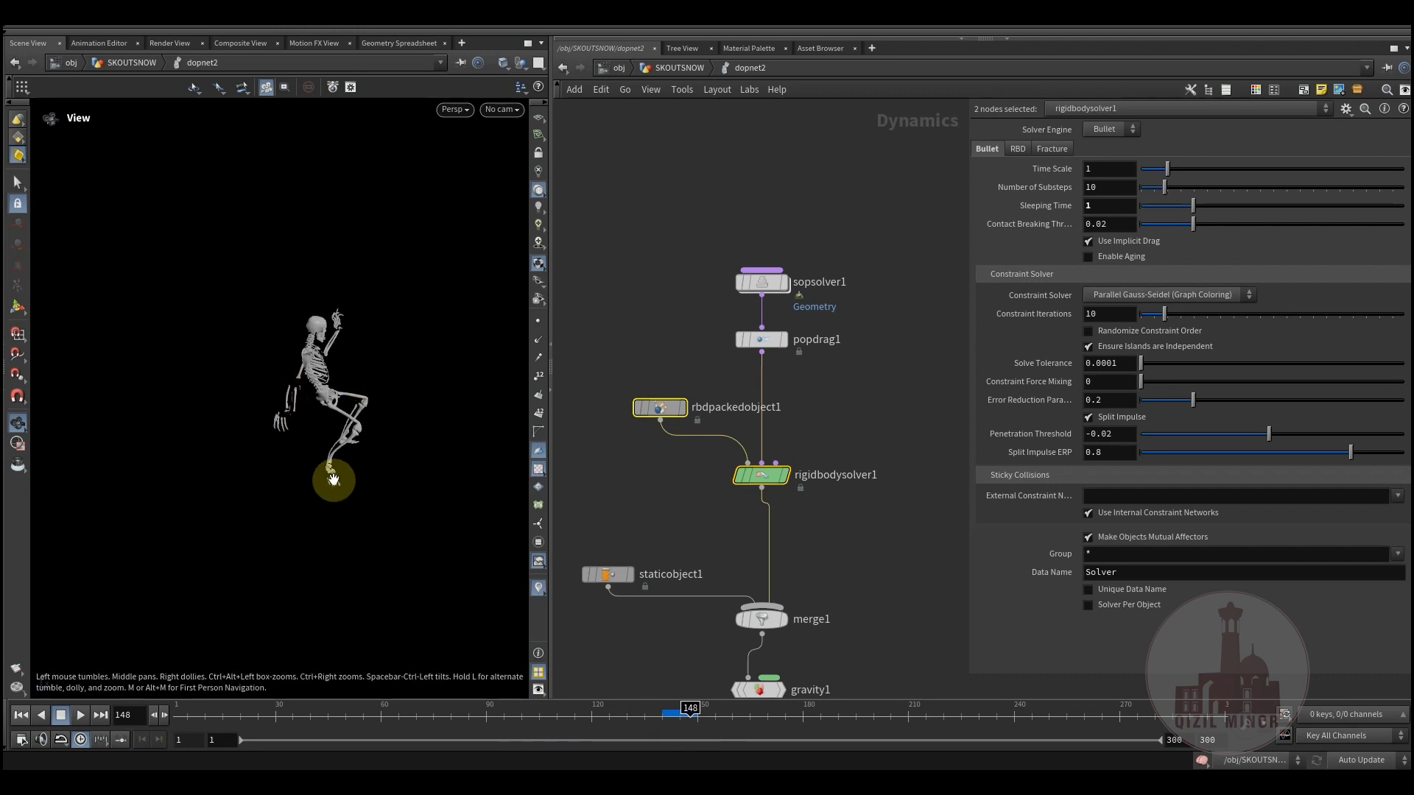
pyautogui.moveTo(690, 342); pyautogui.dragTo(695, 410, button='middle')
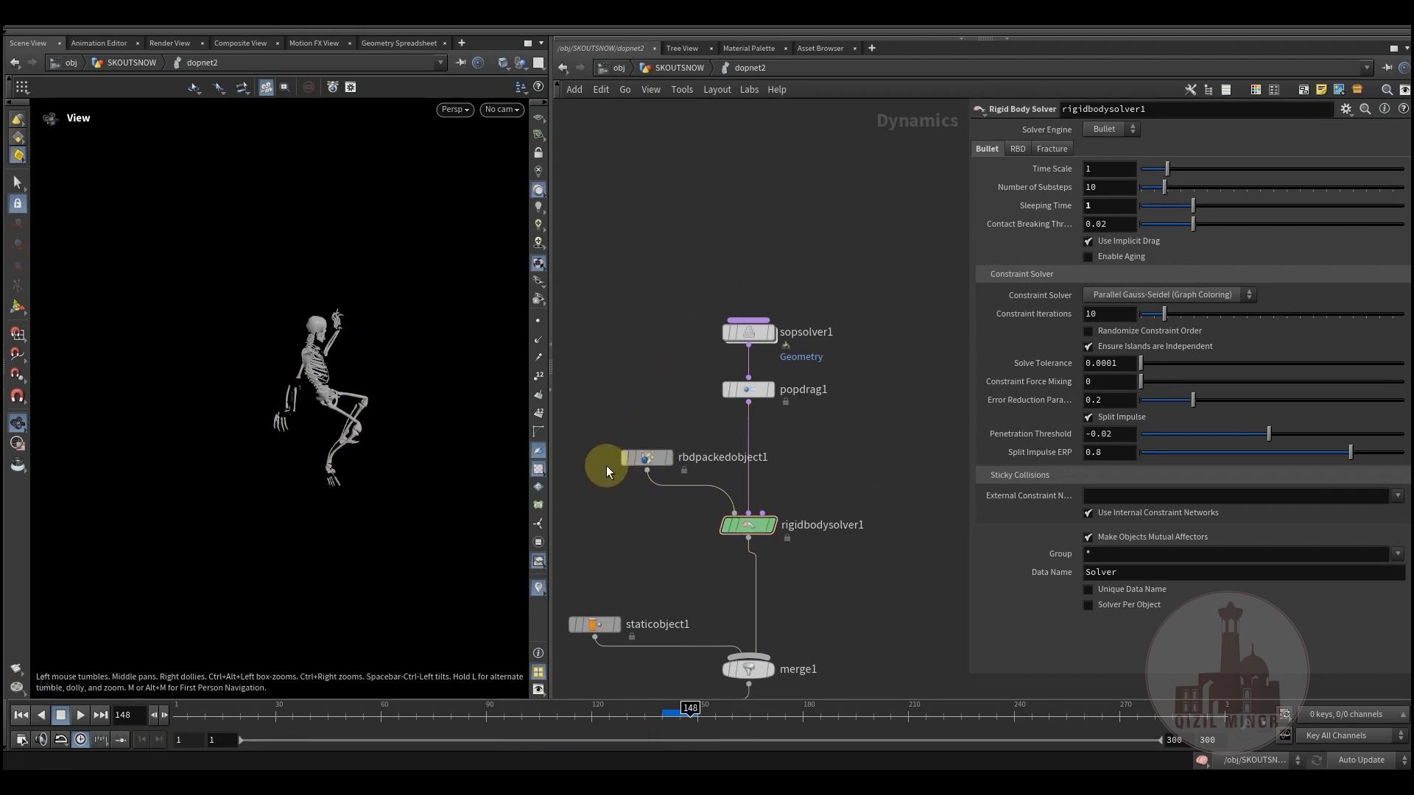
pyautogui.click(752, 393)
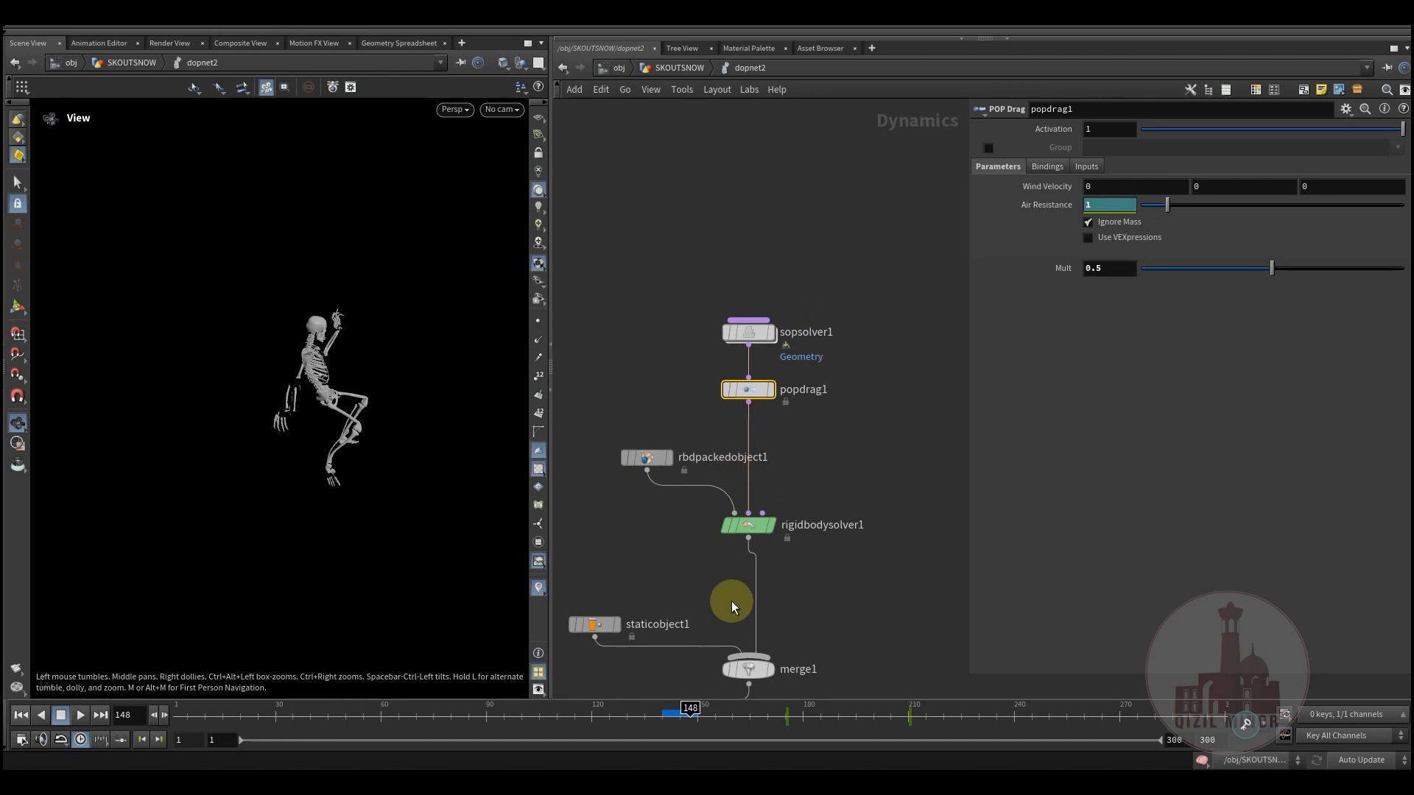
pyautogui.moveTo(642, 704)
pyautogui.mouseDown()
pyautogui.moveTo(733, 714)
pyautogui.moveTo(644, 709)
pyautogui.mouseUp()
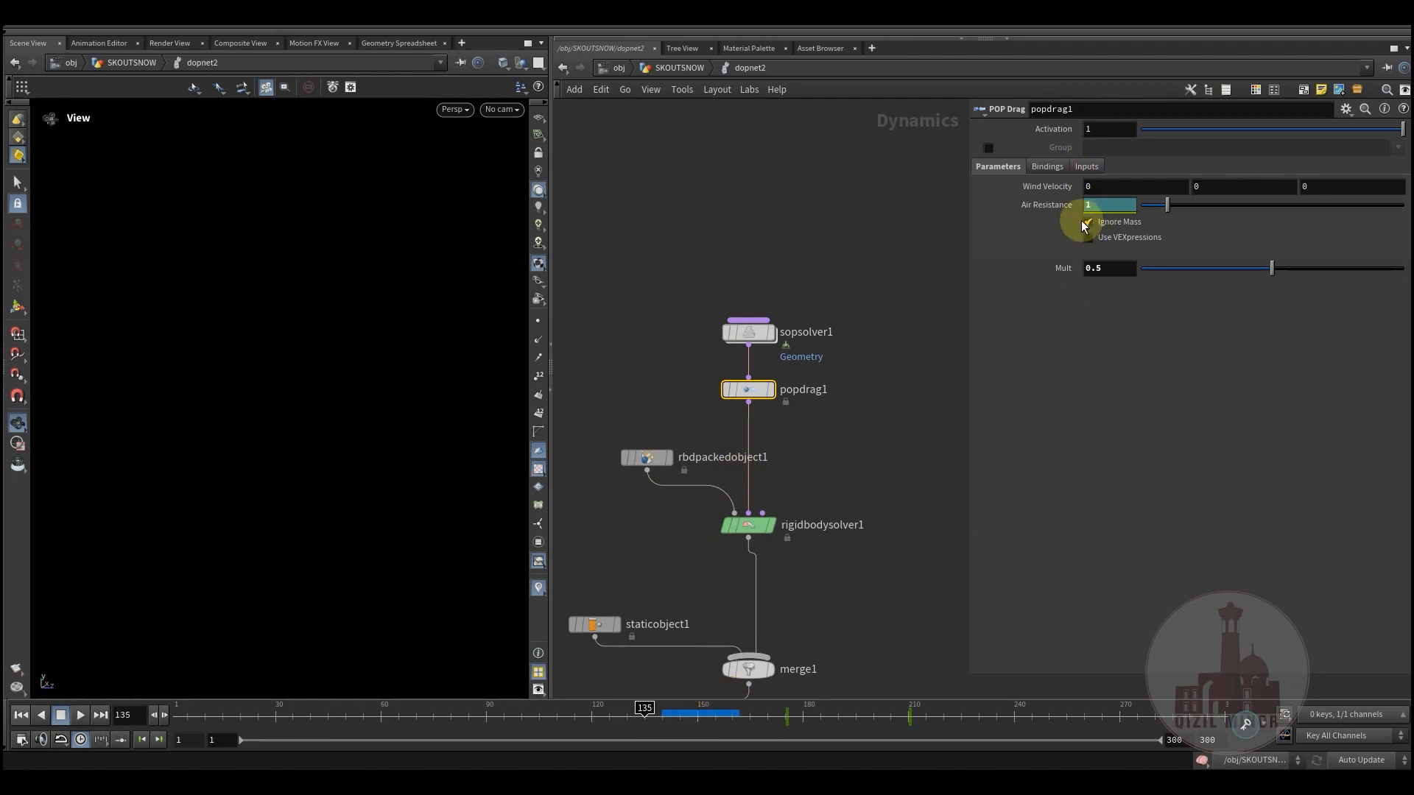
pyautogui.moveTo(749, 389); pyautogui.dragTo(748, 409)
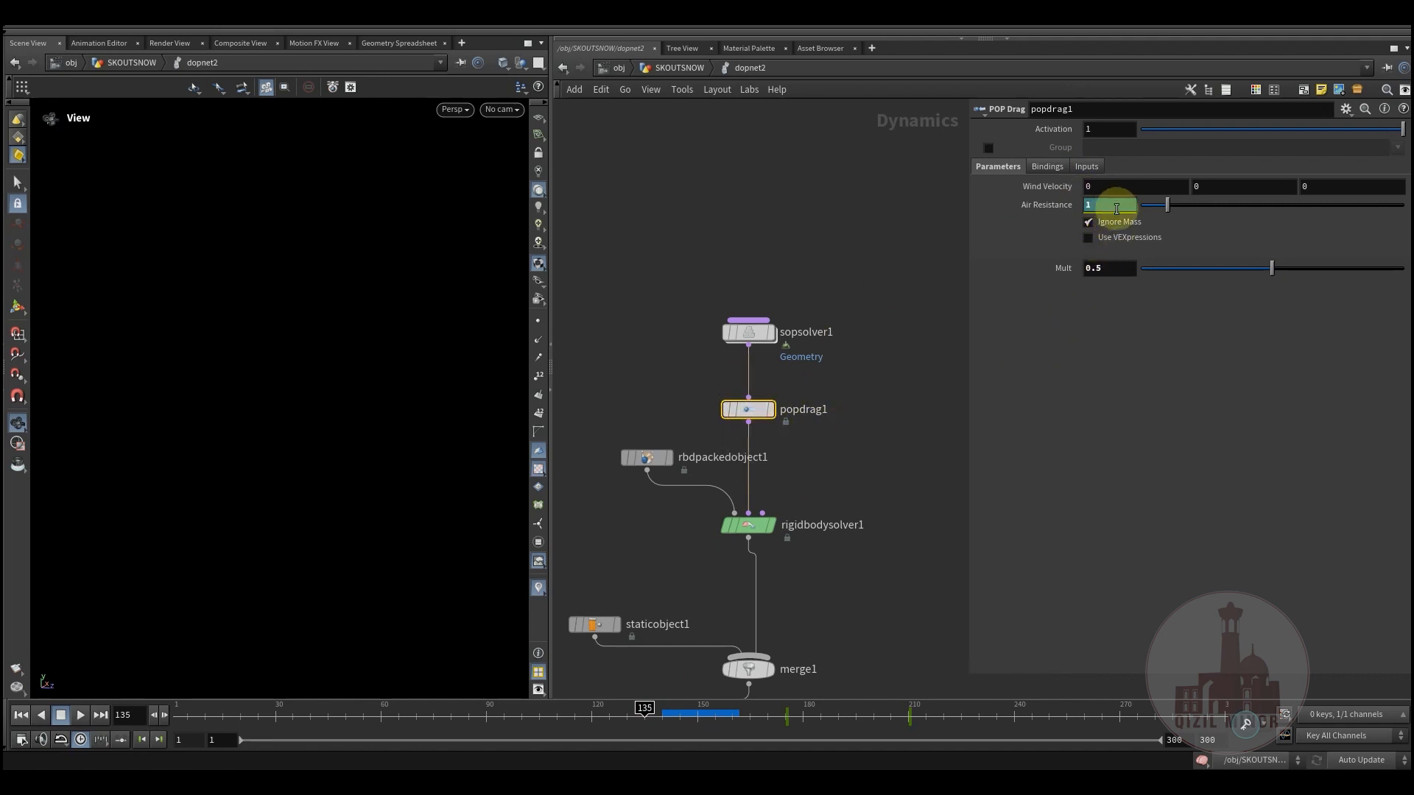
# Run the simulation through frame 159 and compare the animated Air Resistance of popdrag1 at frames 182 and 160
pyautogui.moveTo(662, 709); pyautogui.dragTo(729, 736)
pyautogui.moveTo(668, 577); pyautogui.dragTo(787, 523)
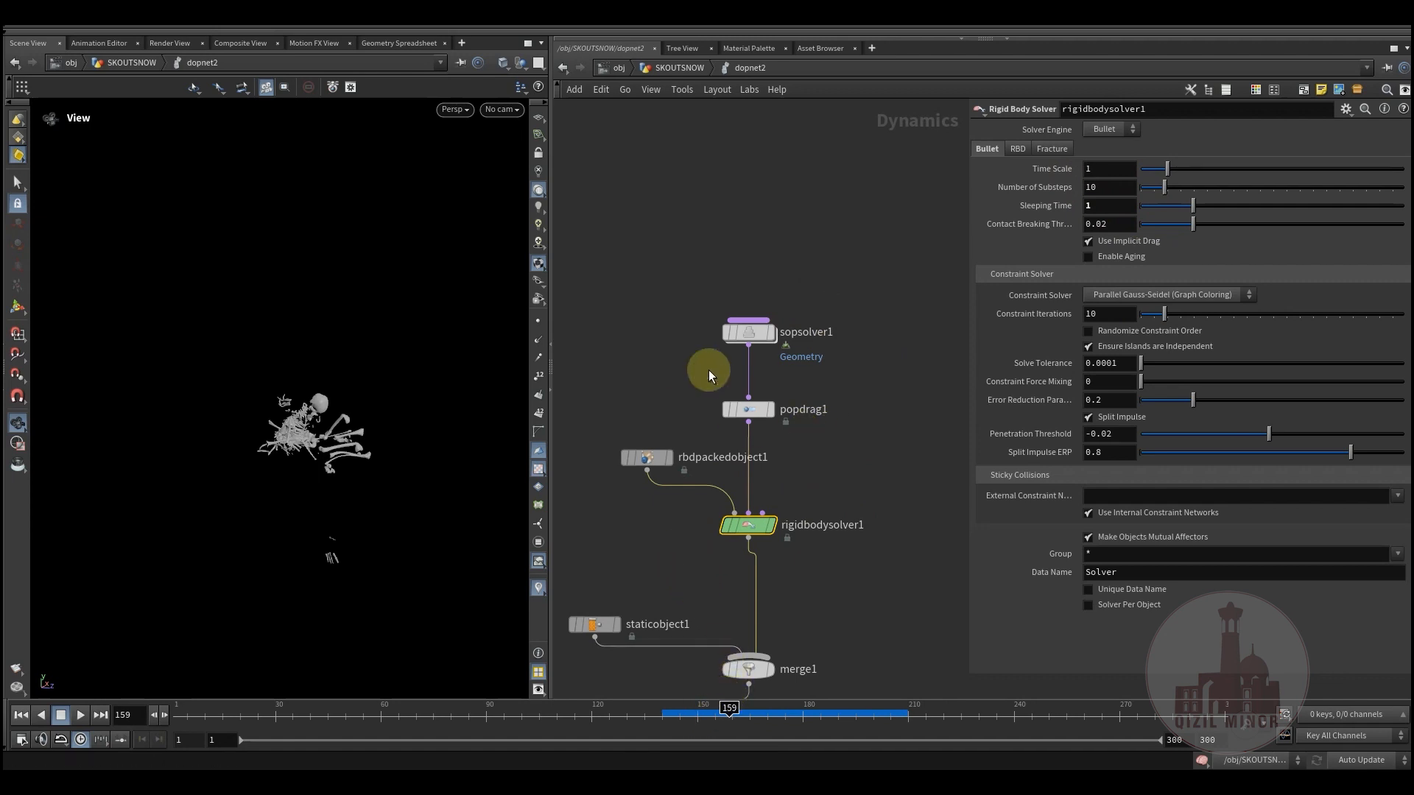
pyautogui.moveTo(790, 422); pyautogui.dragTo(791, 422)
pyautogui.moveTo(730, 705); pyautogui.dragTo(812, 710)
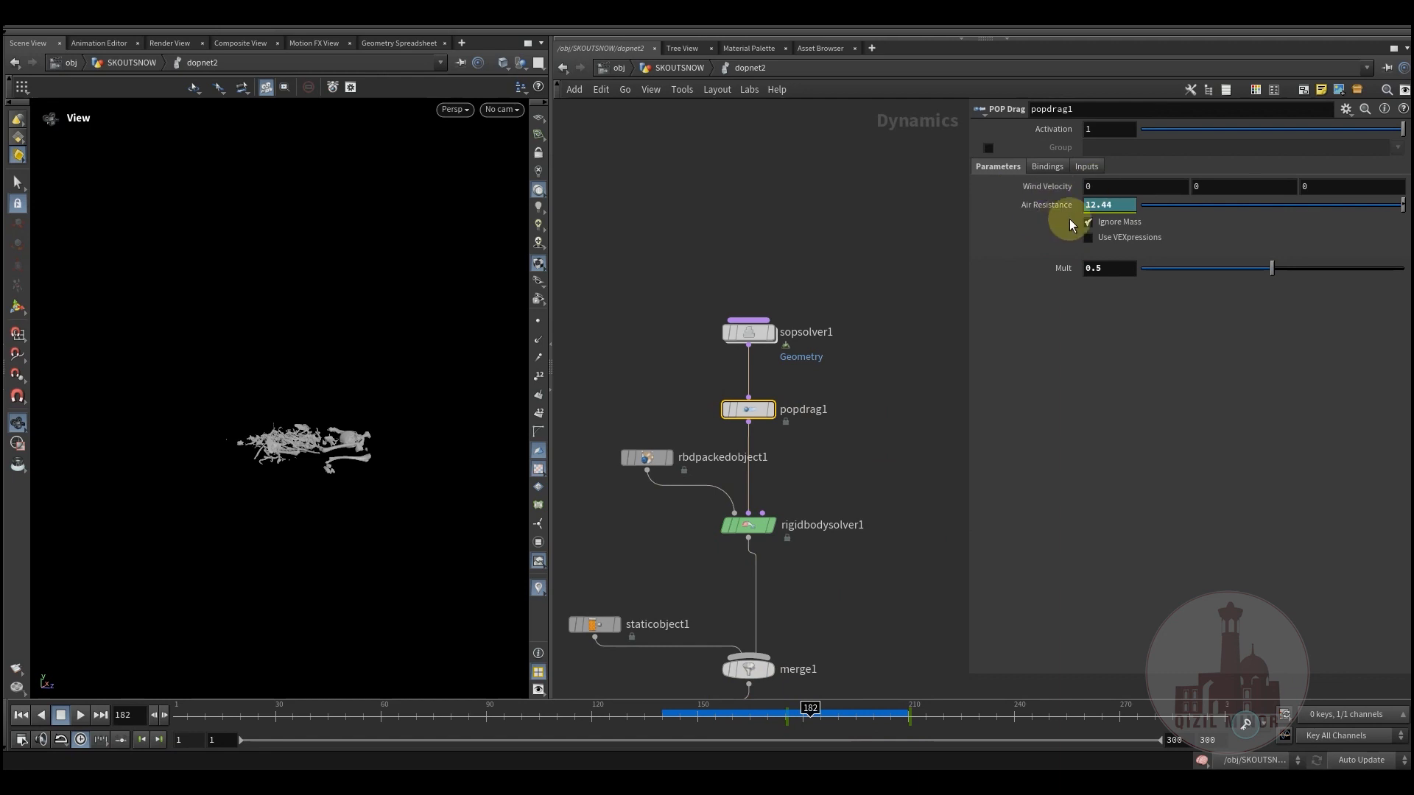
pyautogui.moveTo(811, 714); pyautogui.dragTo(732, 719)
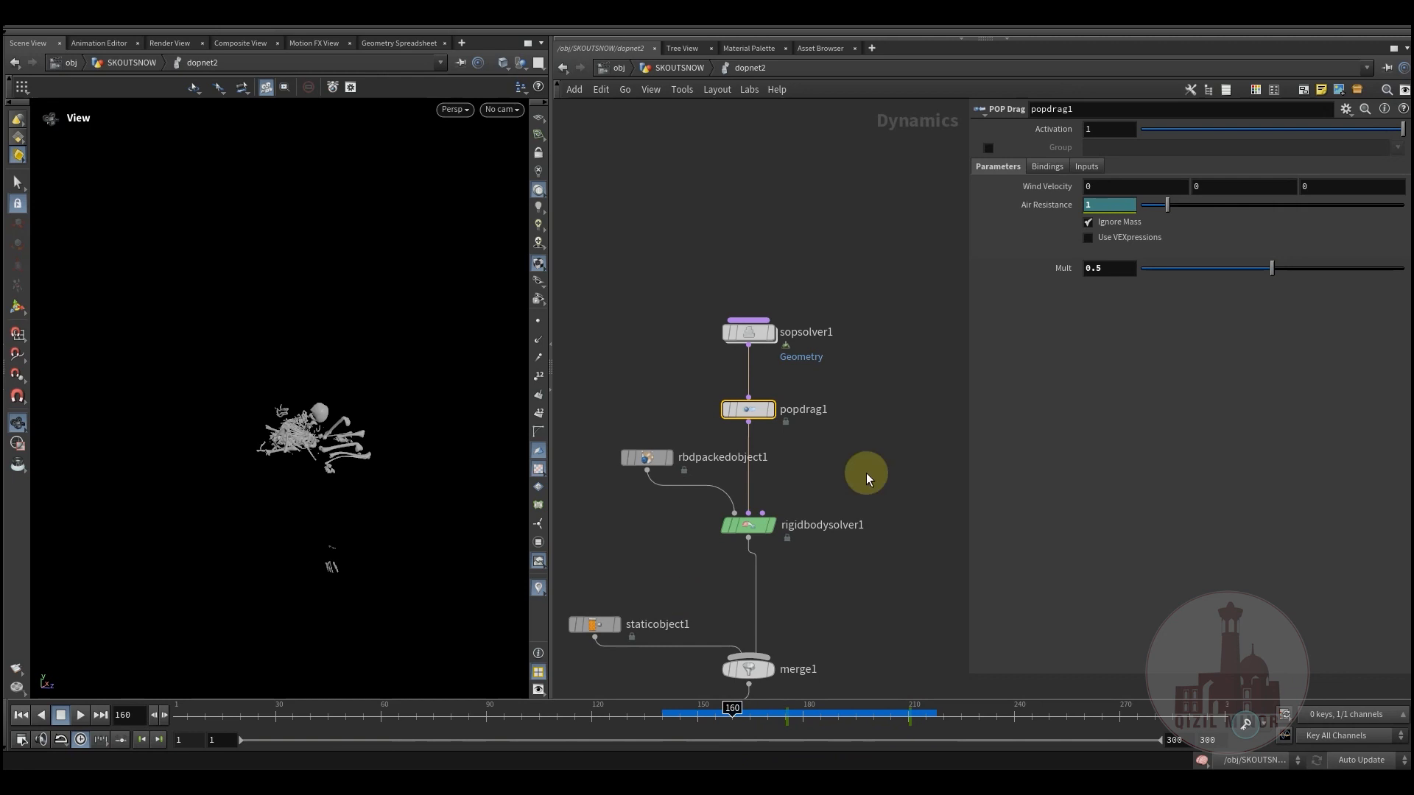
# Enter sopsolver1 and read the frame condition and the active and deforming lines in attribwrangle1's VEX expression
pyautogui.doubleClick(751, 331)
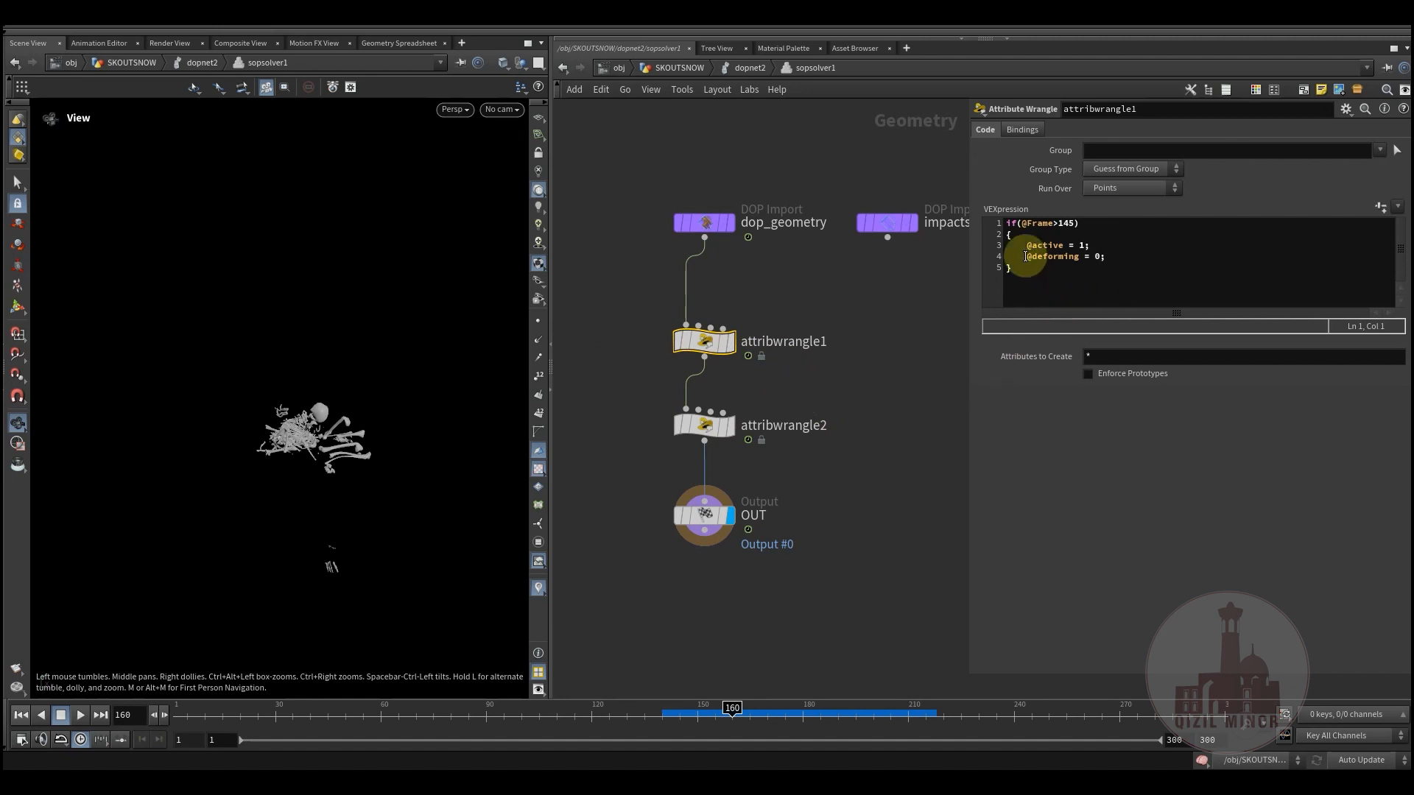
pyautogui.moveTo(1085, 225); pyautogui.dragTo(986, 220)
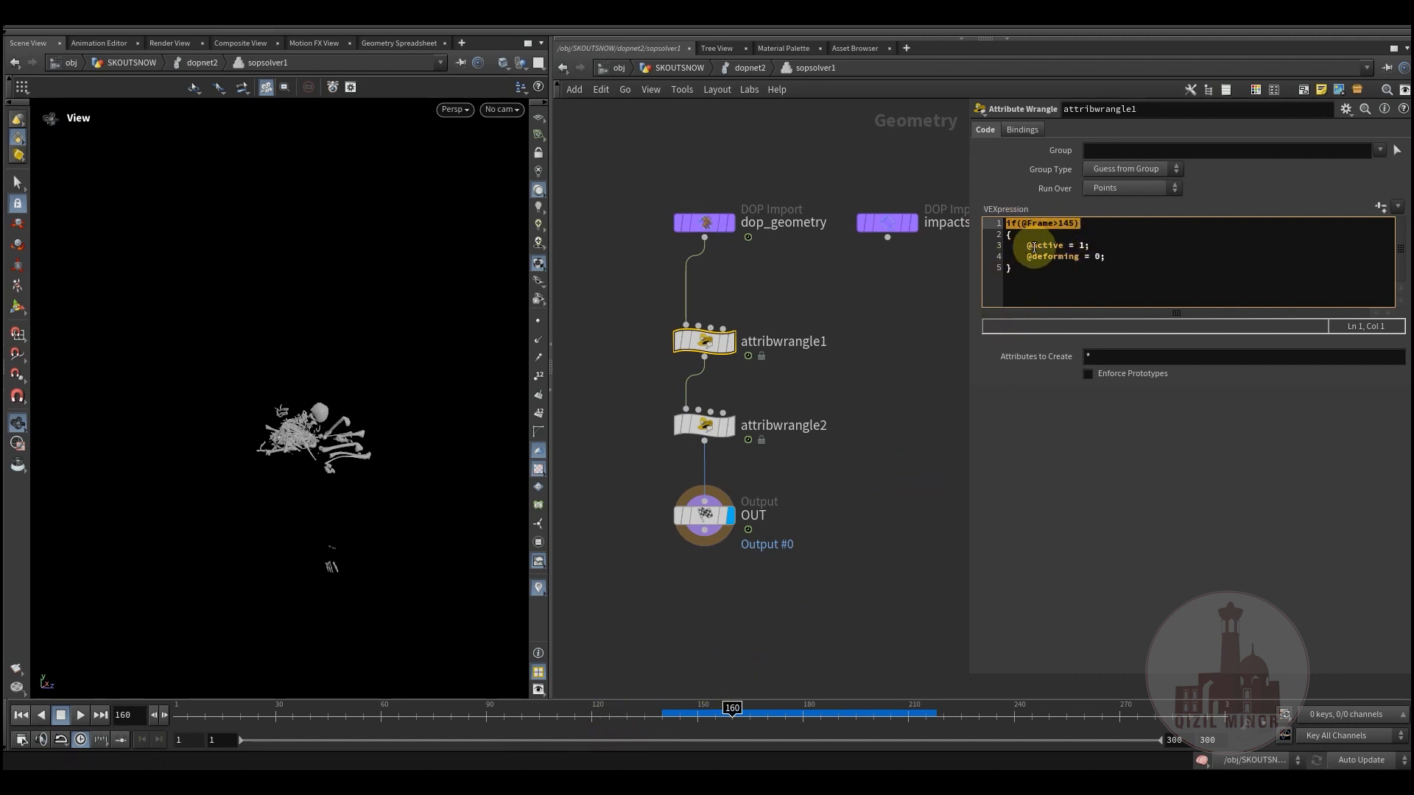
pyautogui.moveTo(1026, 247); pyautogui.dragTo(1074, 249)
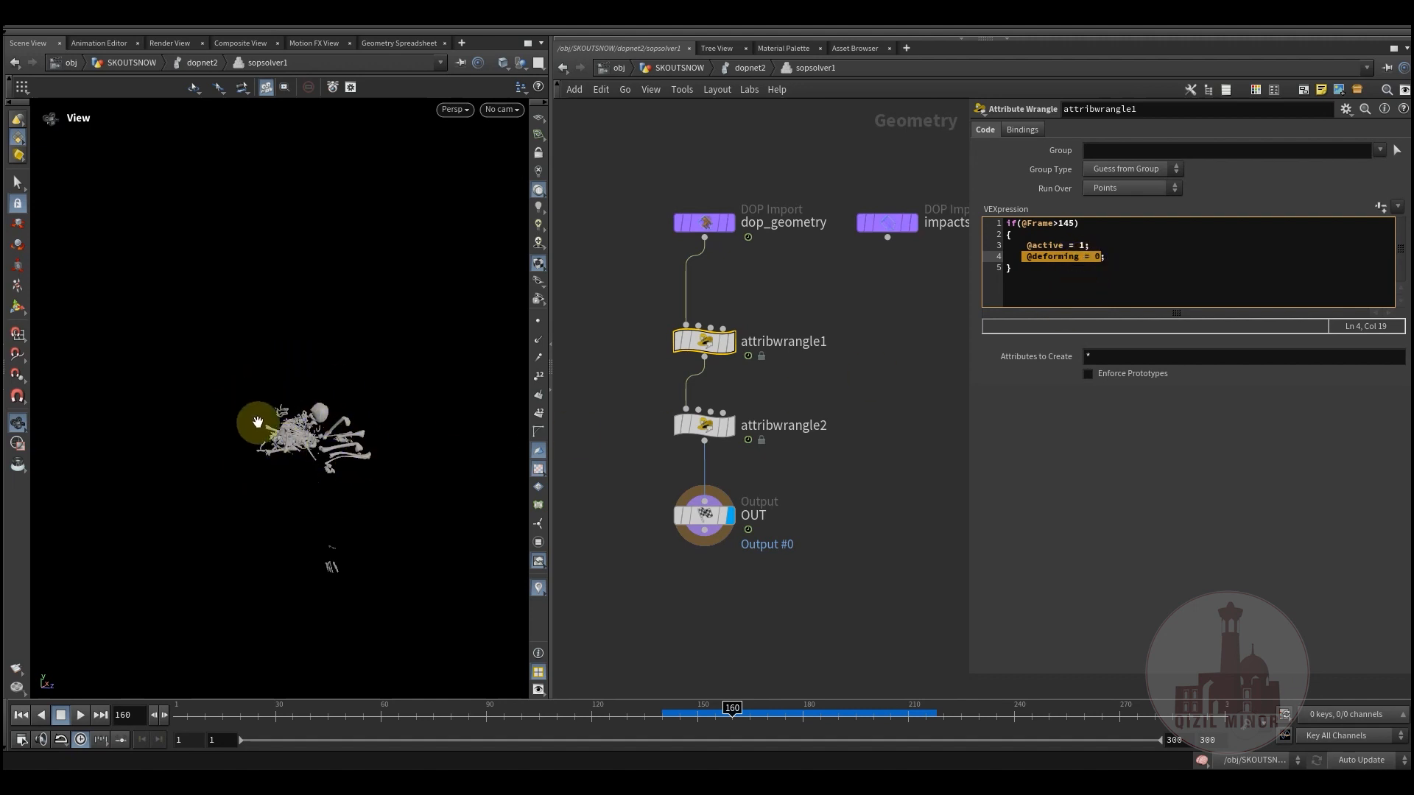
pyautogui.click(1028, 256)
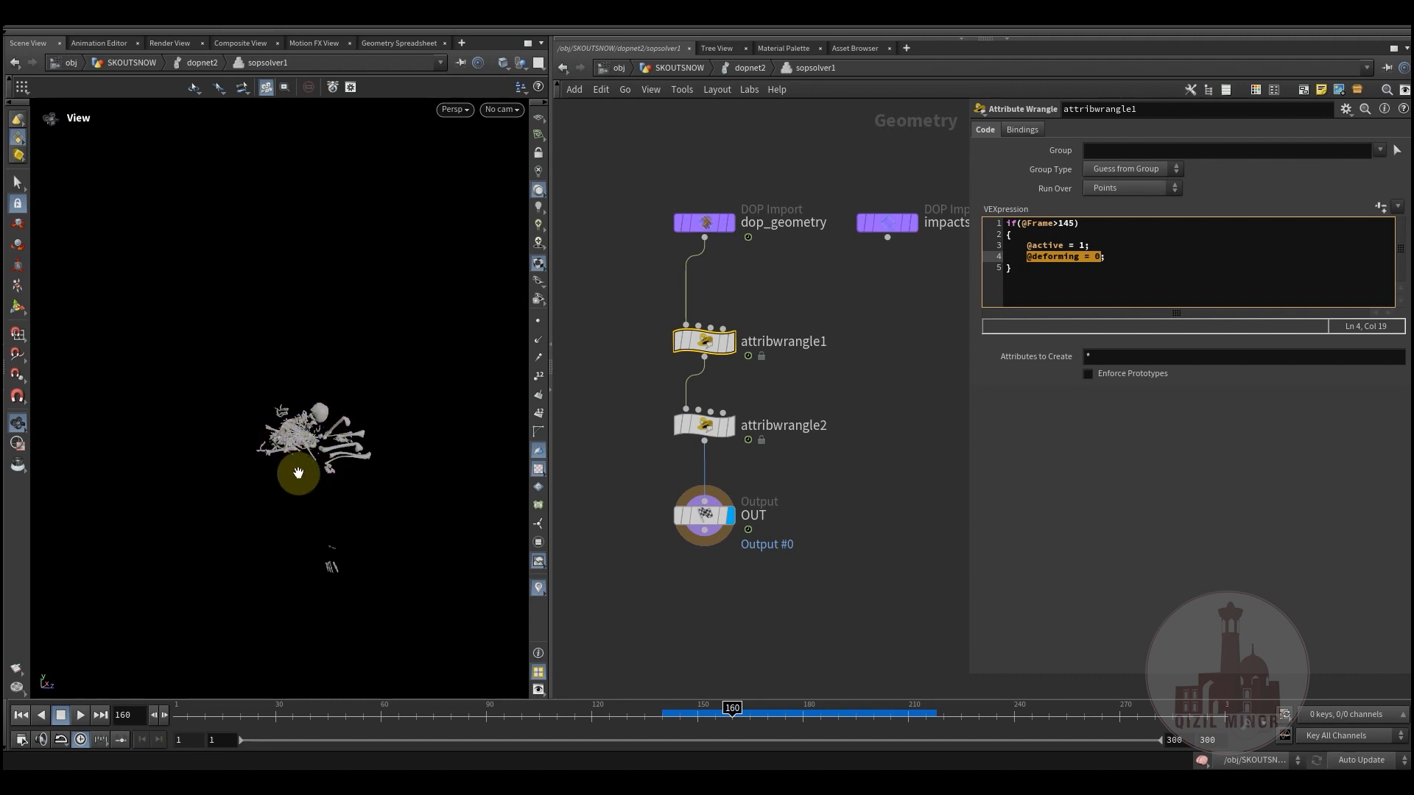
pyautogui.click(1044, 262)
pyautogui.moveTo(1023, 258); pyautogui.dragTo(1085, 247)
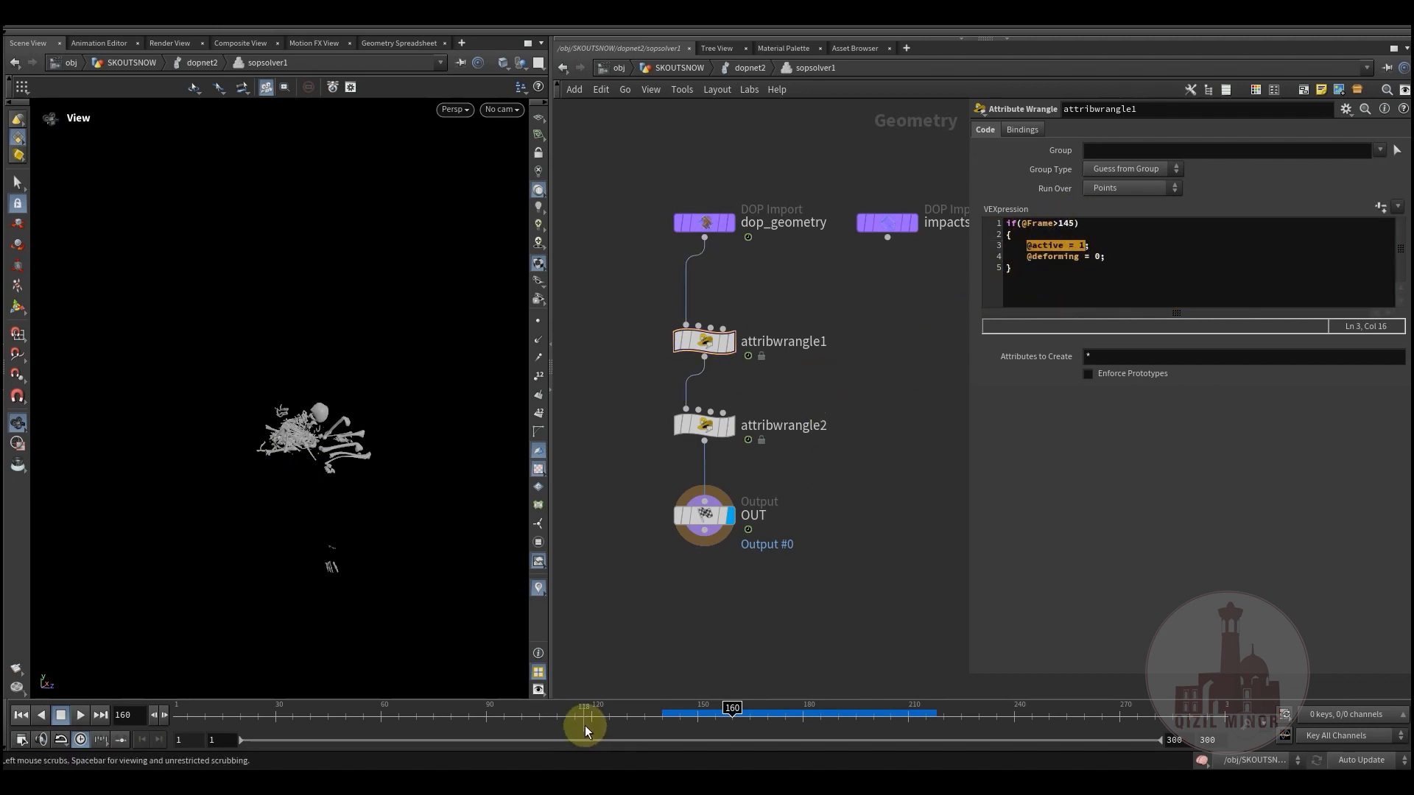
# Read the frame condition and the active and deforming lines in attribwrangle2's VEX expression, and return to dopnet2
pyautogui.click(706, 427)
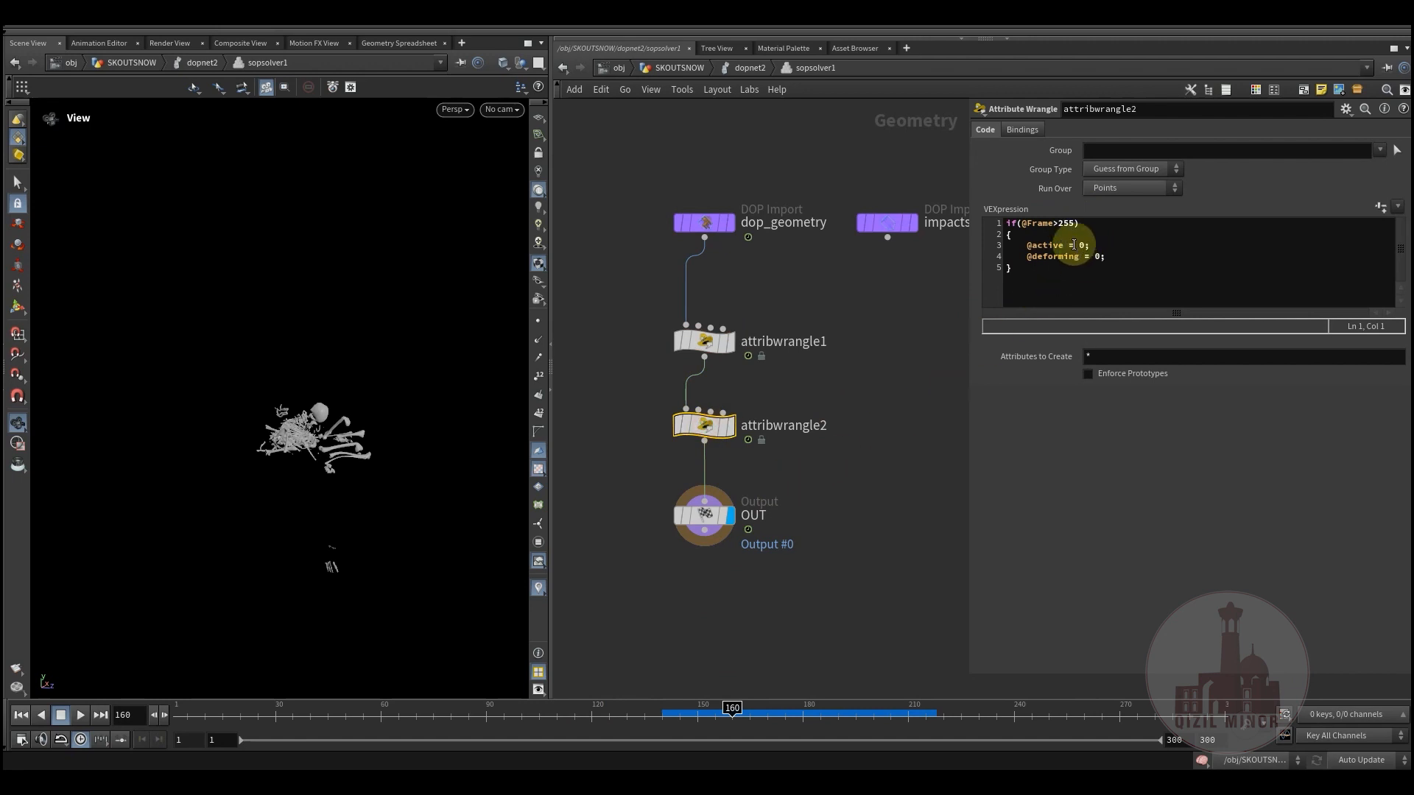
pyautogui.click(1023, 240)
pyautogui.moveTo(1027, 256); pyautogui.dragTo(1088, 268)
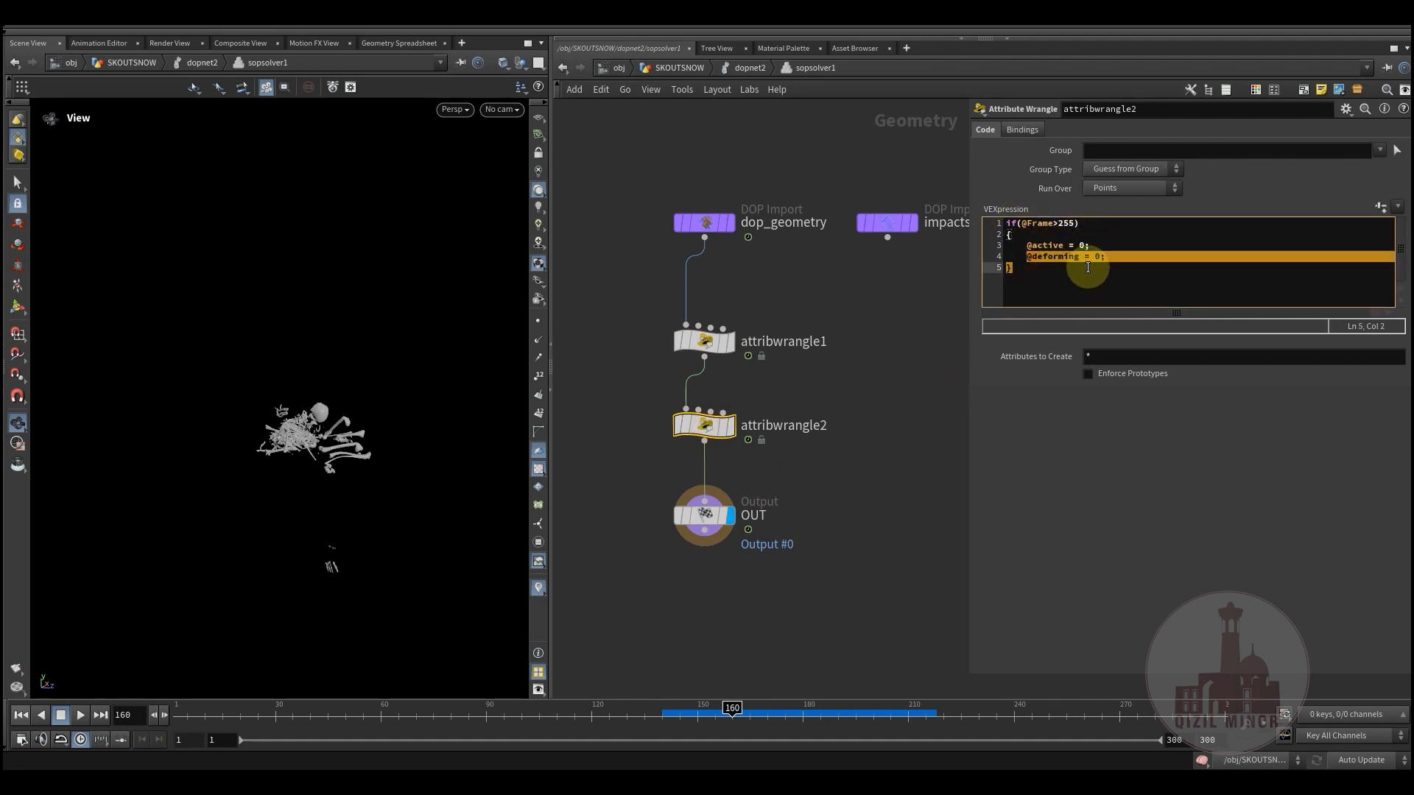
pyautogui.click(1074, 271)
pyautogui.click(854, 435)
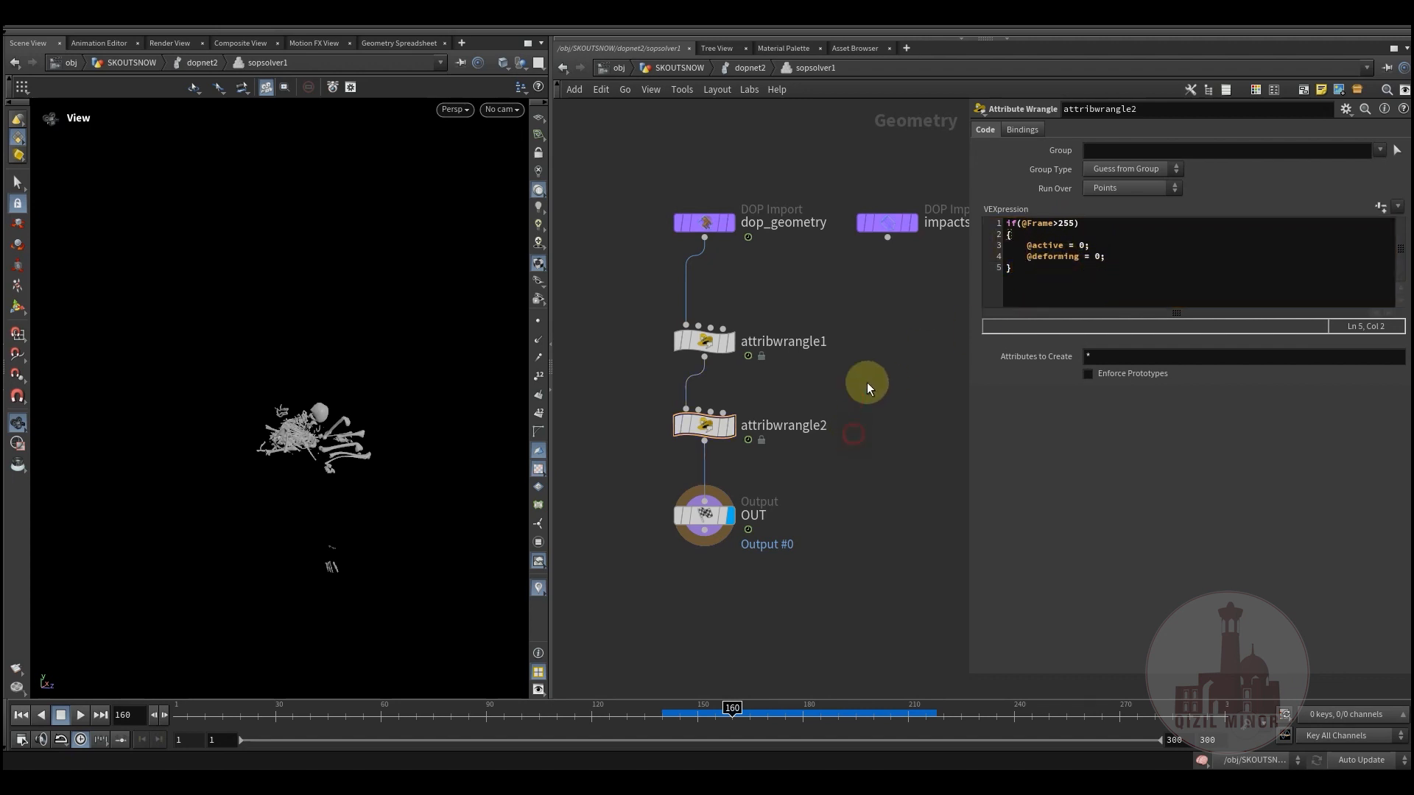
pyautogui.click(747, 68)
# Bypass popdrag1 and run the simulation from about frame 136 to past frame 264, scrubbing back to frame 231
pyautogui.moveTo(844, 581); pyautogui.dragTo(807, 508, button='middle')
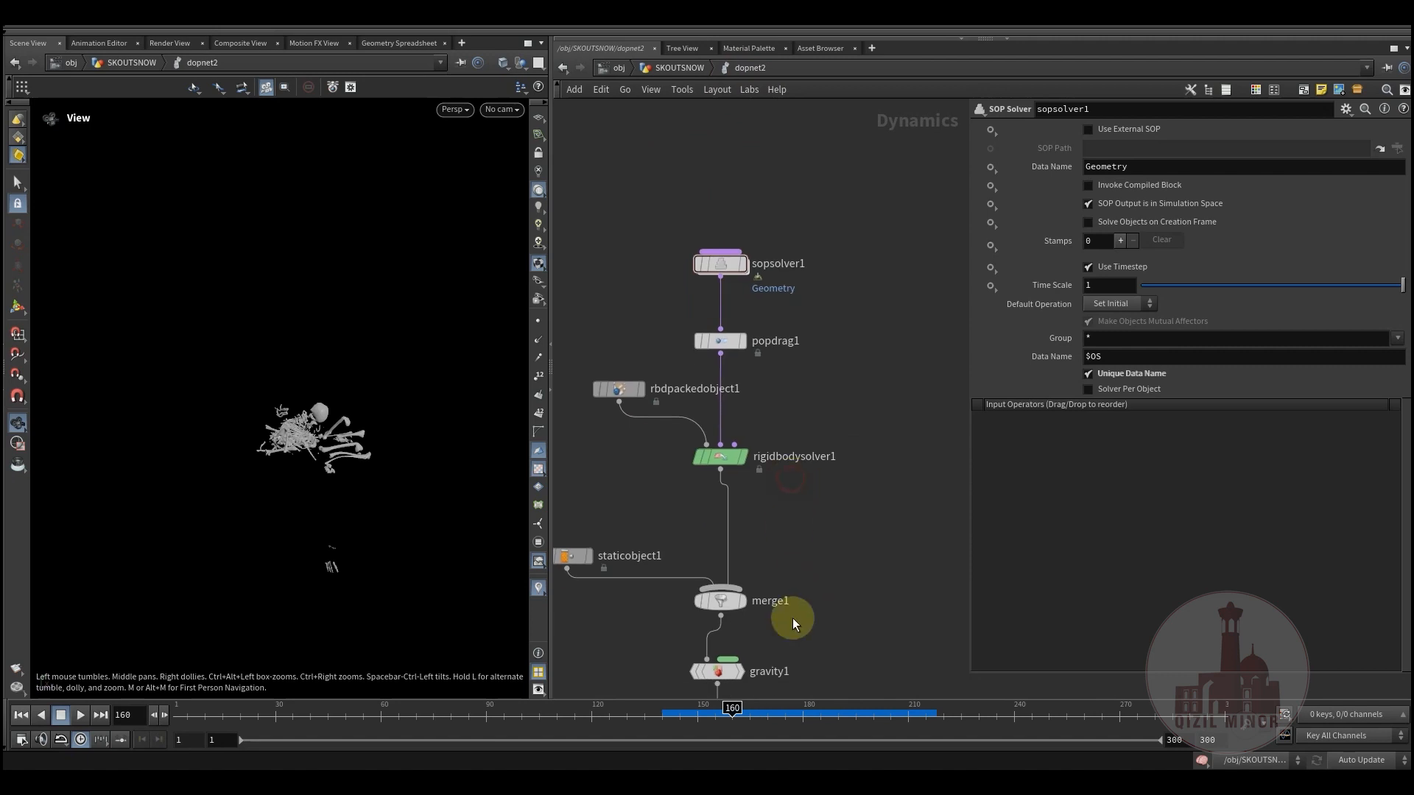
pyautogui.moveTo(657, 719); pyautogui.dragTo(622, 726)
pyautogui.click(698, 314)
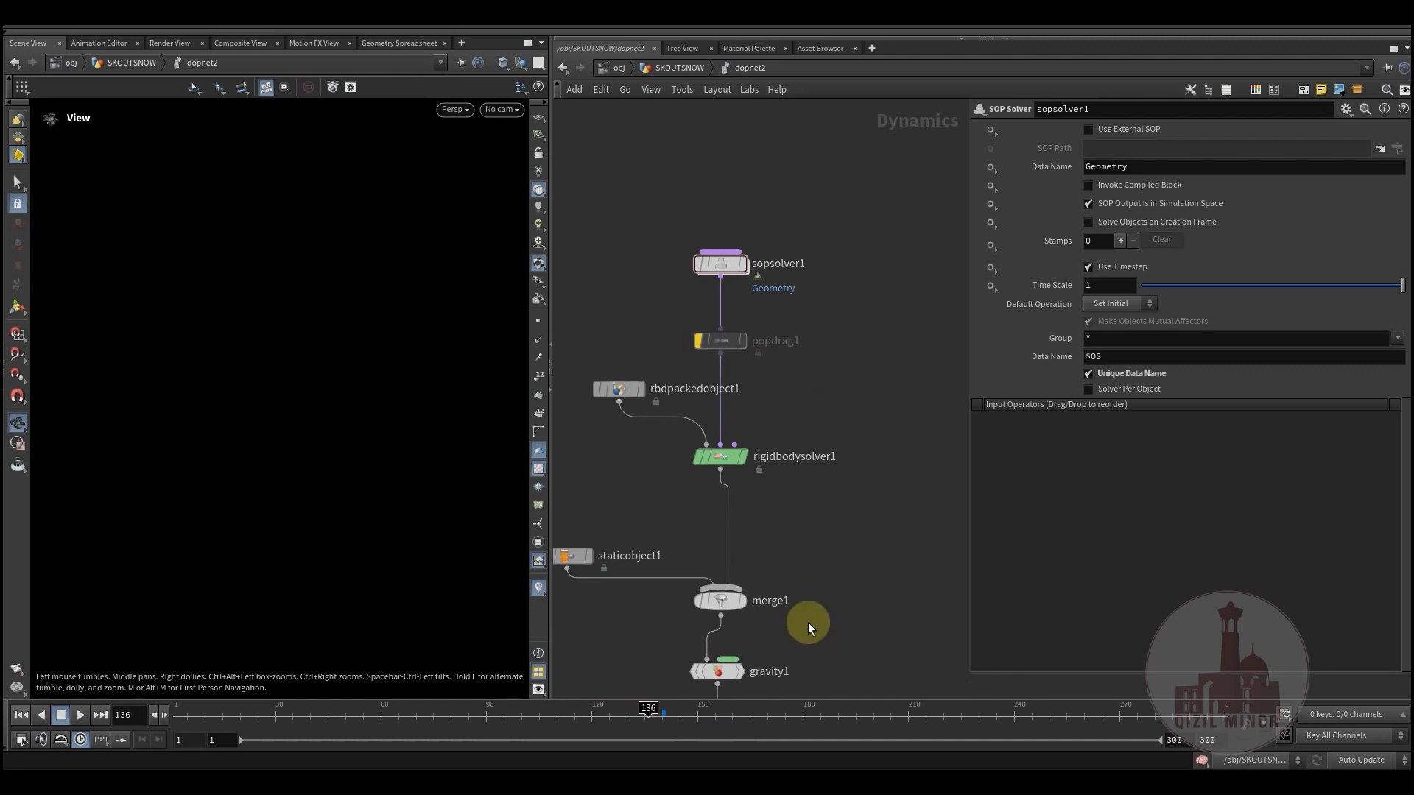
pyautogui.moveTo(639, 724); pyautogui.dragTo(830, 709)
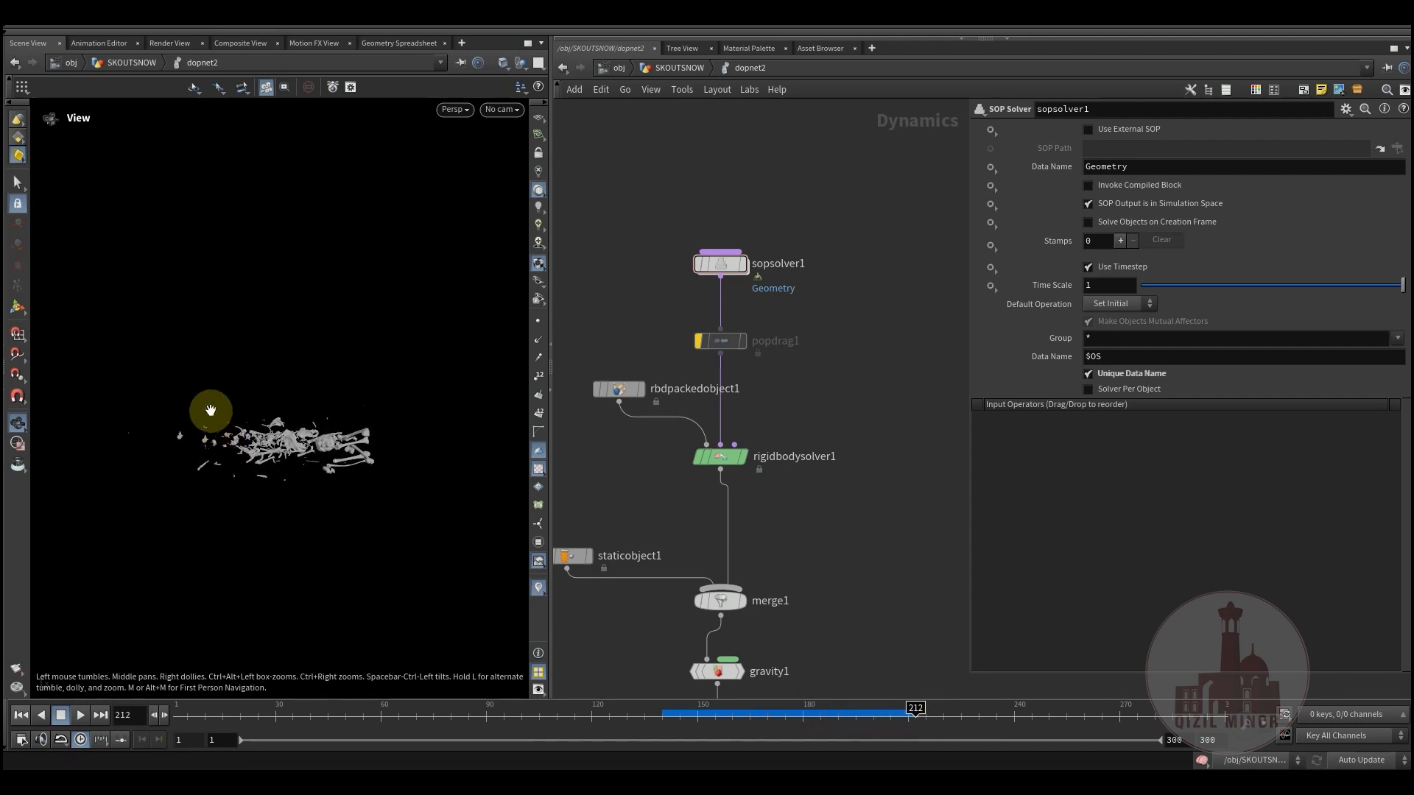
pyautogui.moveTo(915, 714); pyautogui.dragTo(939, 714)
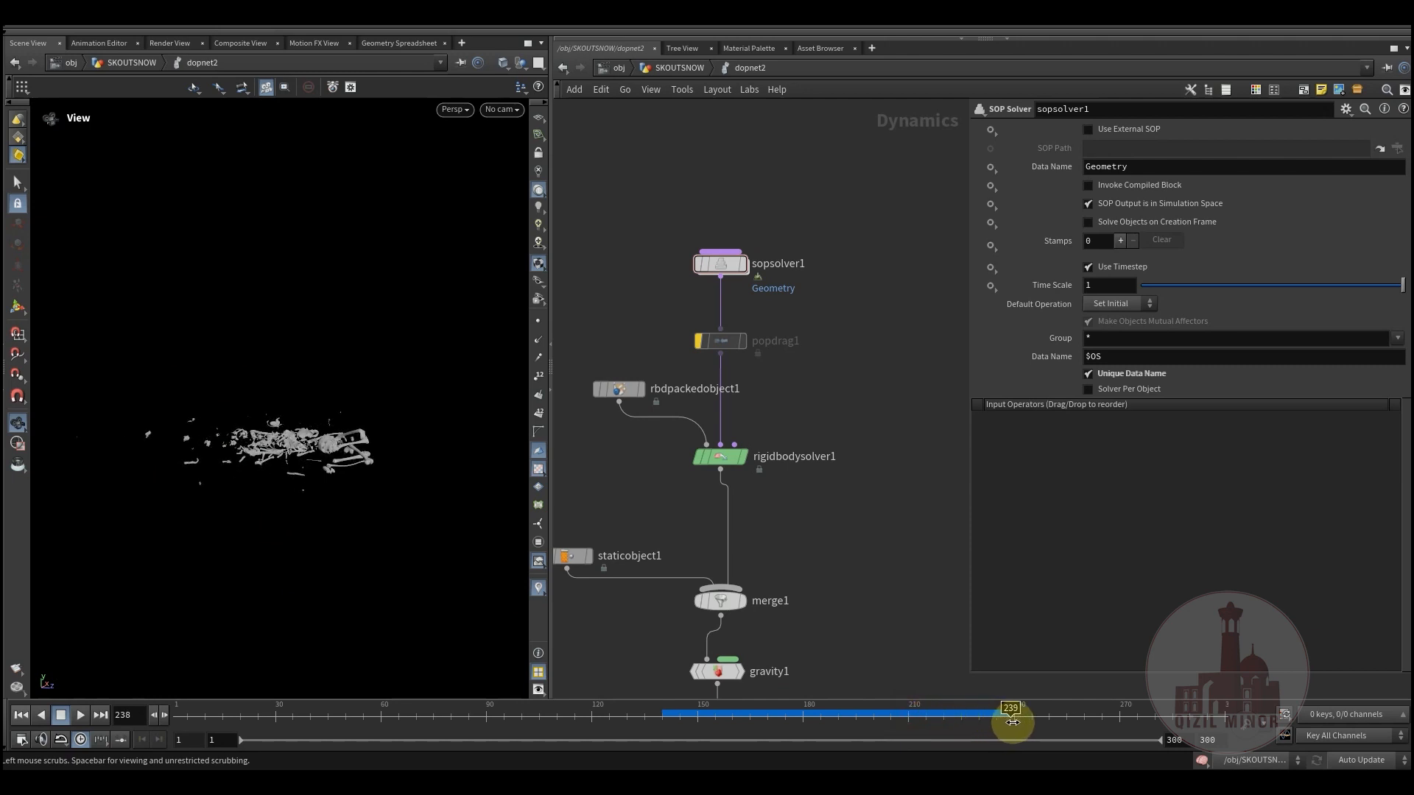
pyautogui.moveTo(1099, 723); pyautogui.dragTo(952, 731)
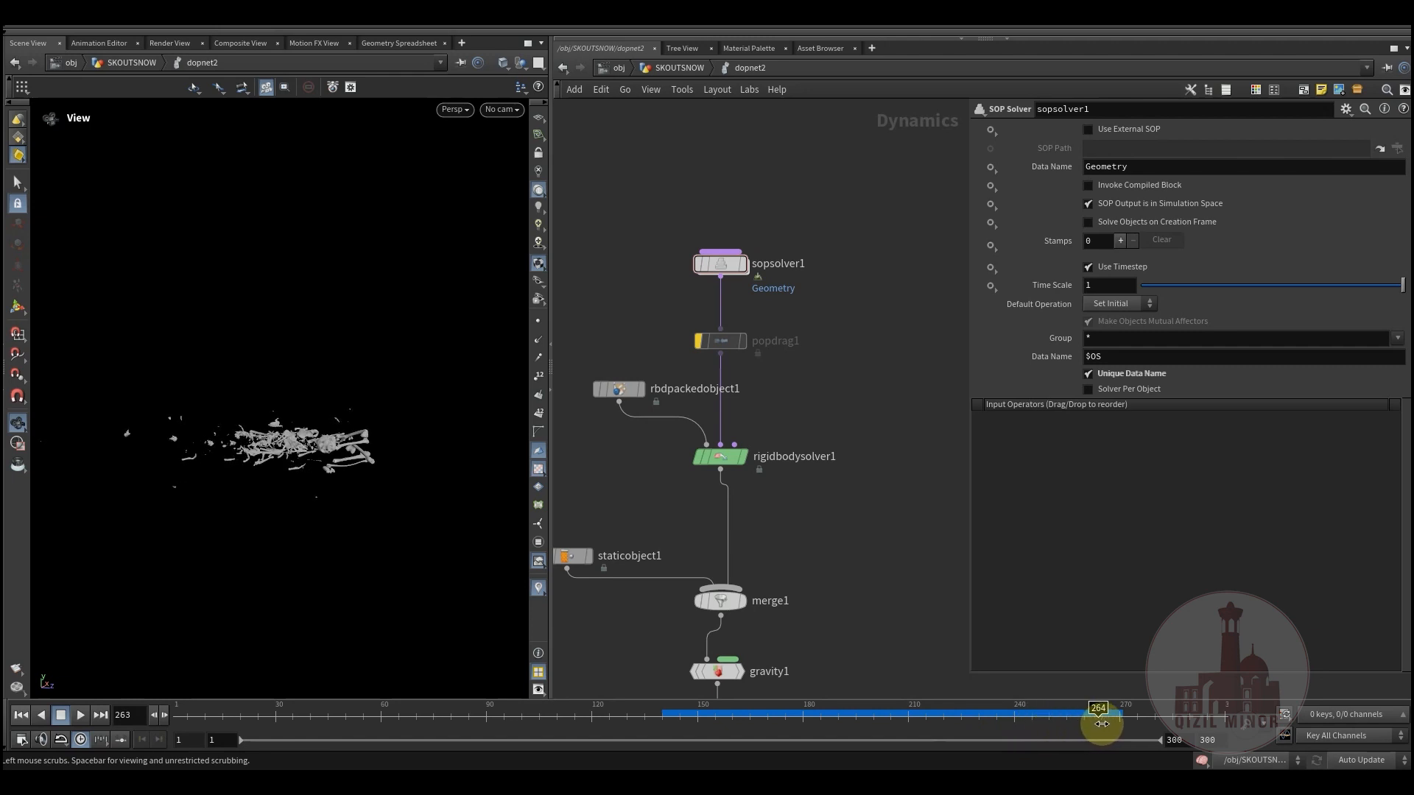
pyautogui.moveTo(1088, 719); pyautogui.dragTo(982, 725)
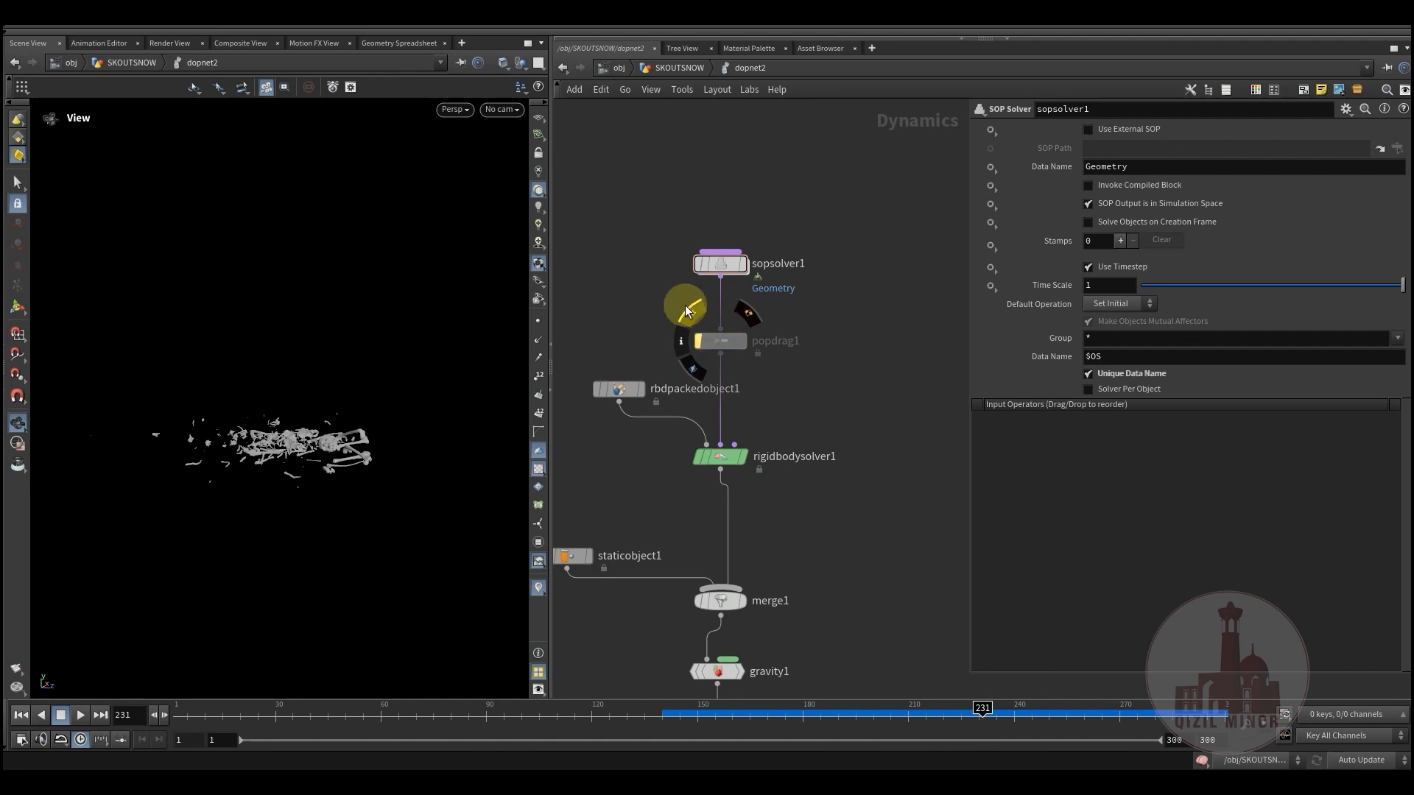
# Re-enable popdrag1 and rerun the simulation from about frame 140, stopping at frame 213
pyautogui.click(840, 406)
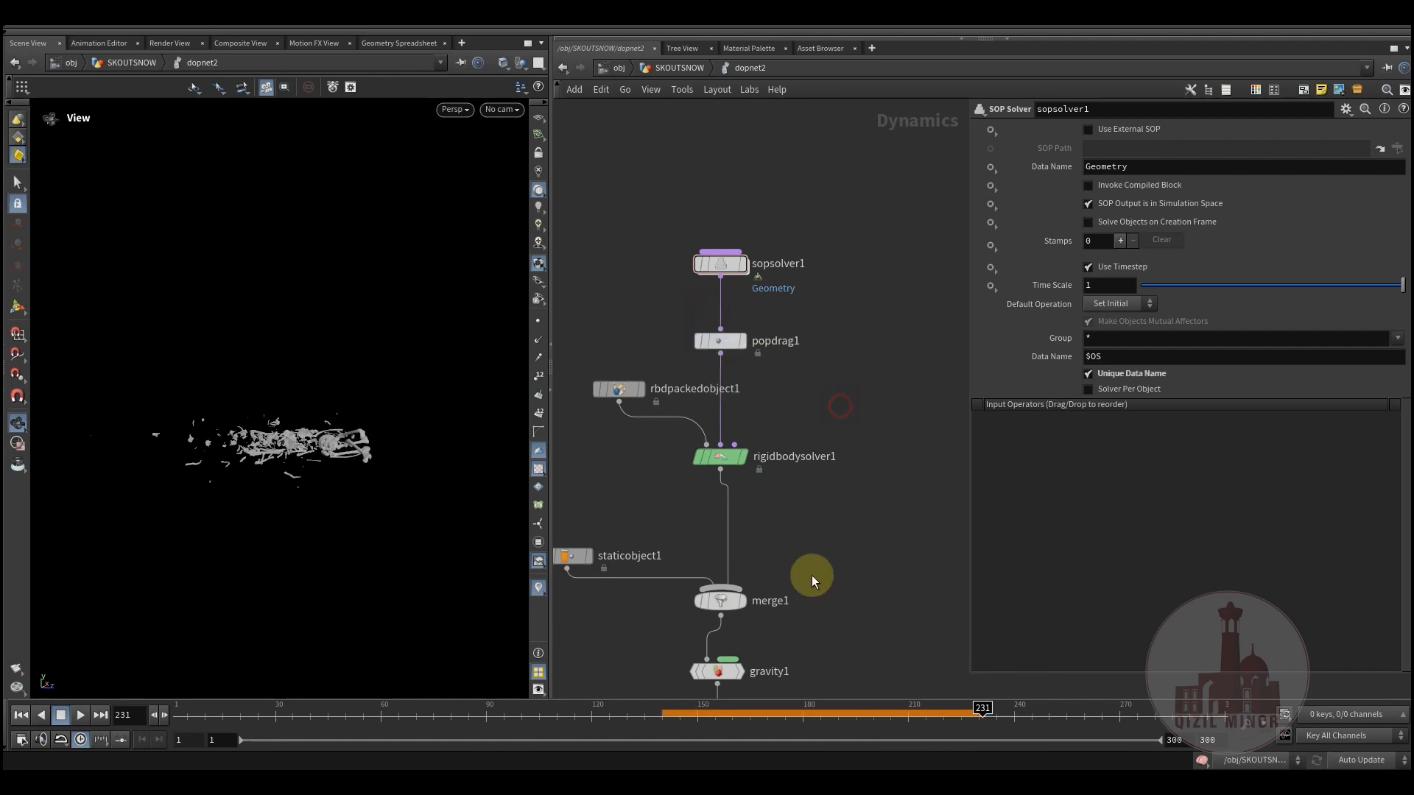
pyautogui.moveTo(660, 712); pyautogui.dragTo(819, 720)
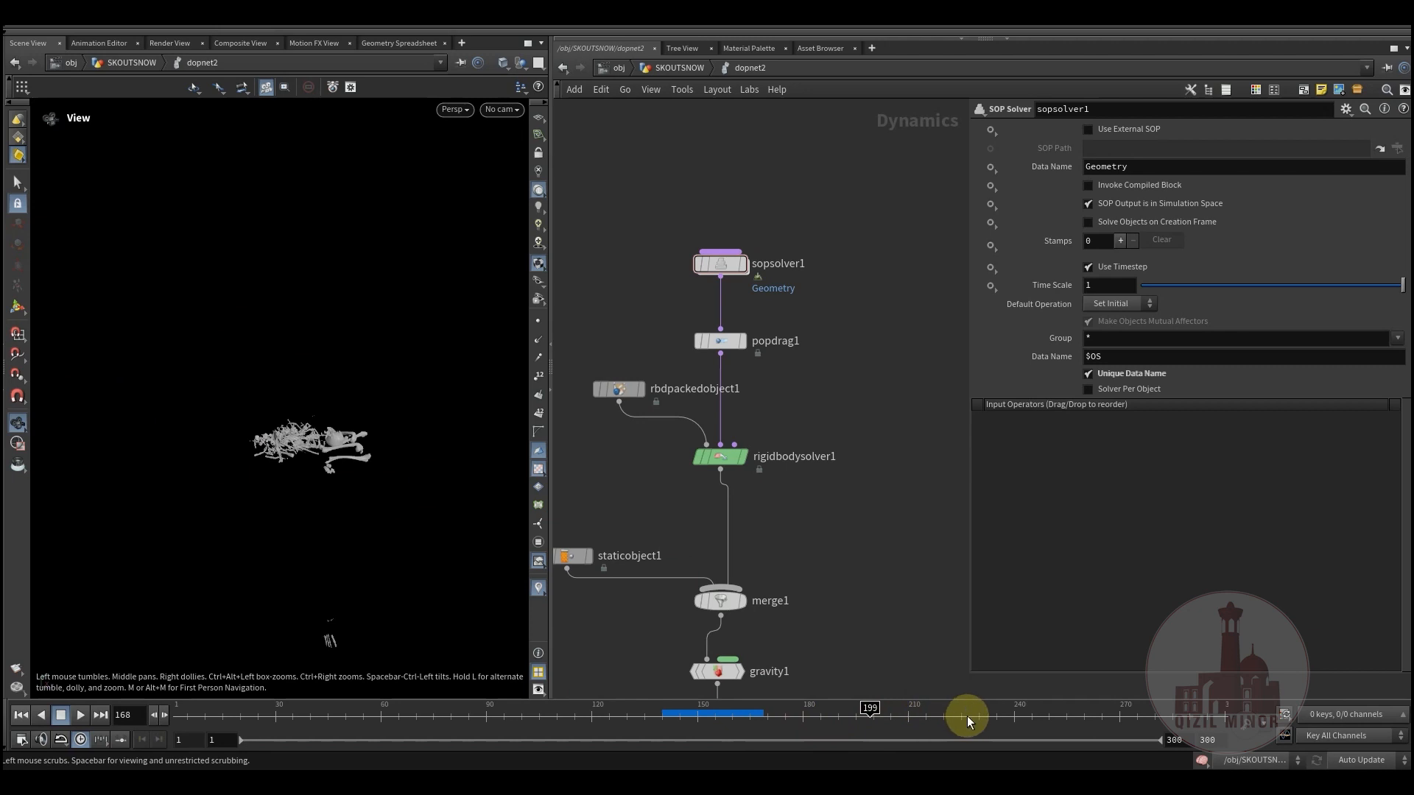
pyautogui.moveTo(968, 722); pyautogui.dragTo(924, 709)
pyautogui.moveTo(750, 703); pyautogui.dragTo(919, 750)
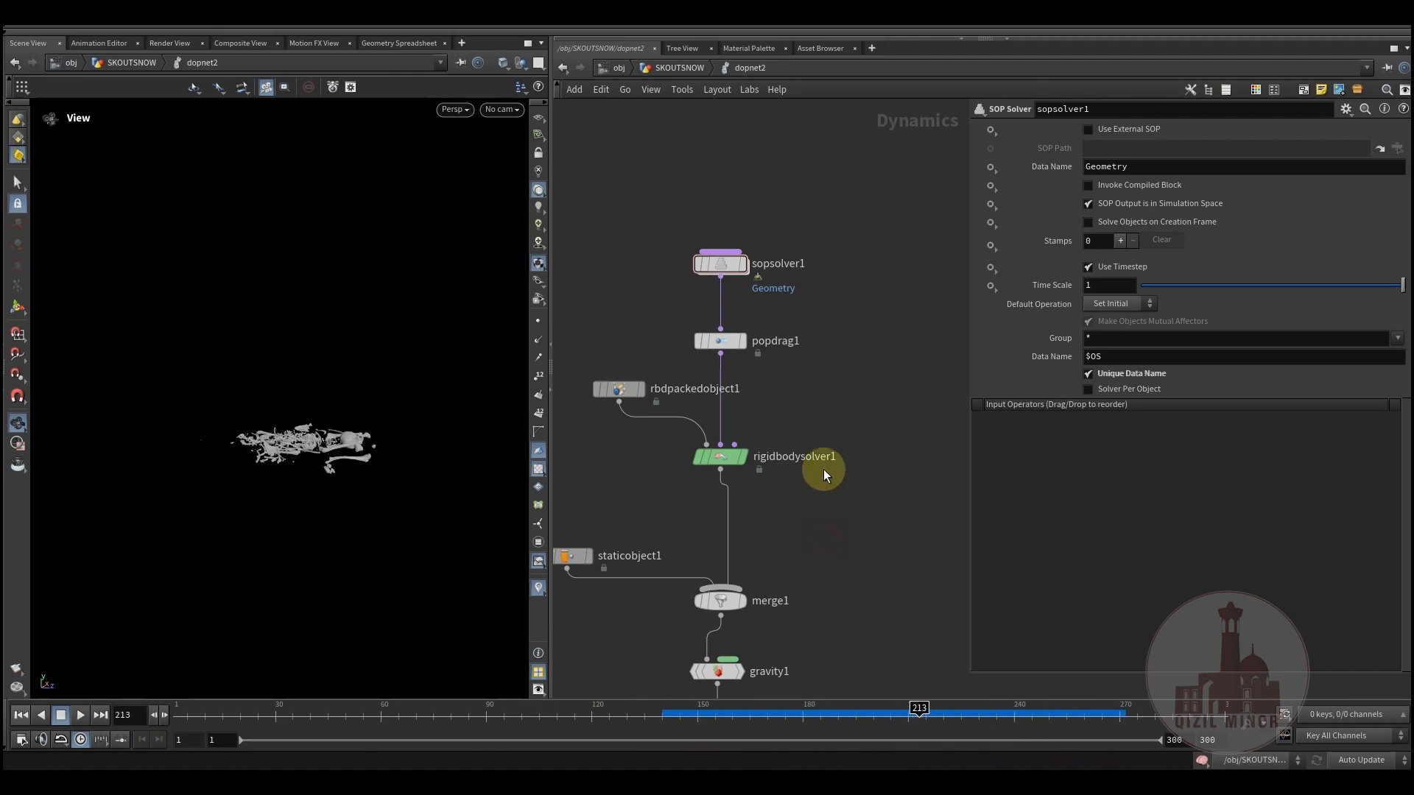
# Return to the SKOUTSNOW network, display dopimport2 and inspect the primitive group of blast1
pyautogui.moveTo(806, 519); pyautogui.dragTo(881, 468, button='middle')
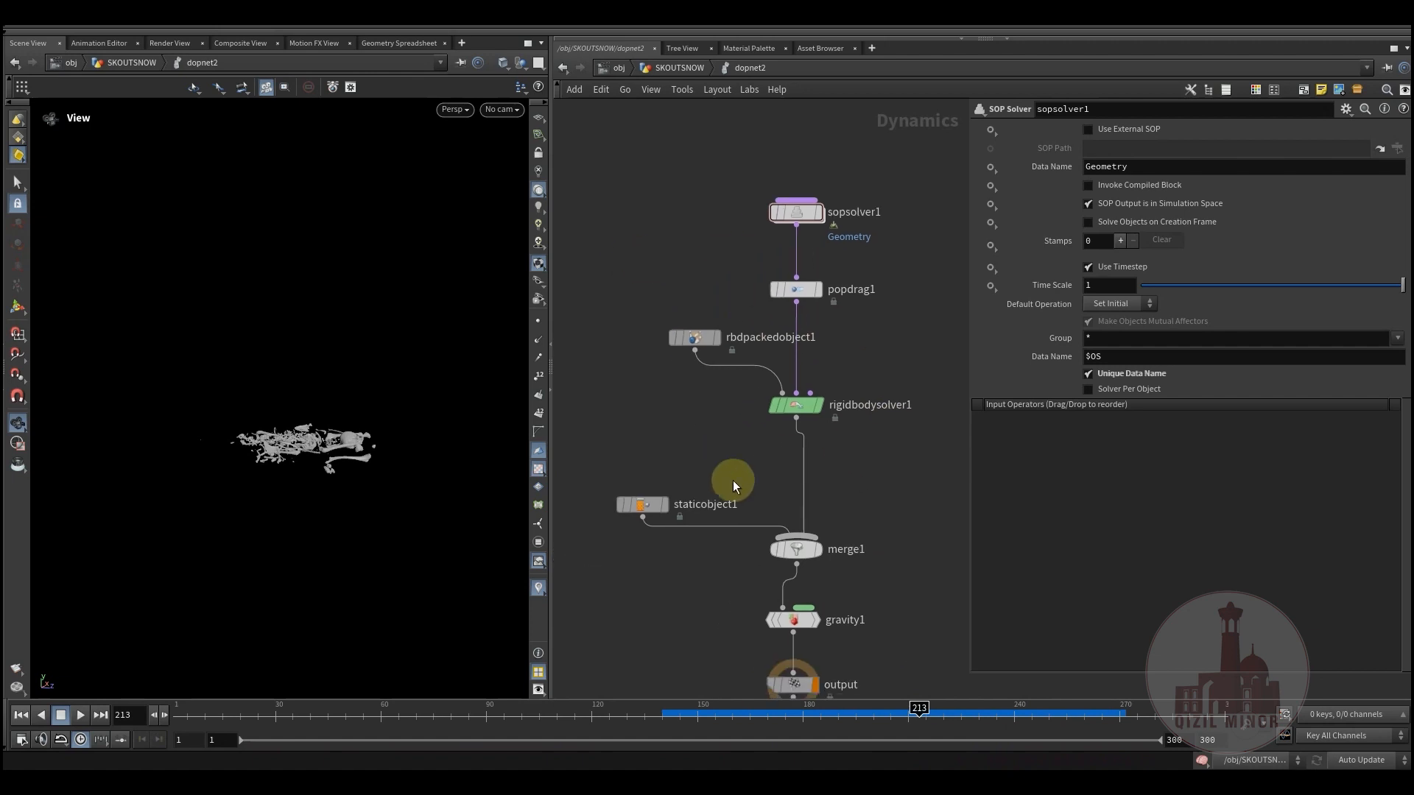
pyautogui.click(683, 68)
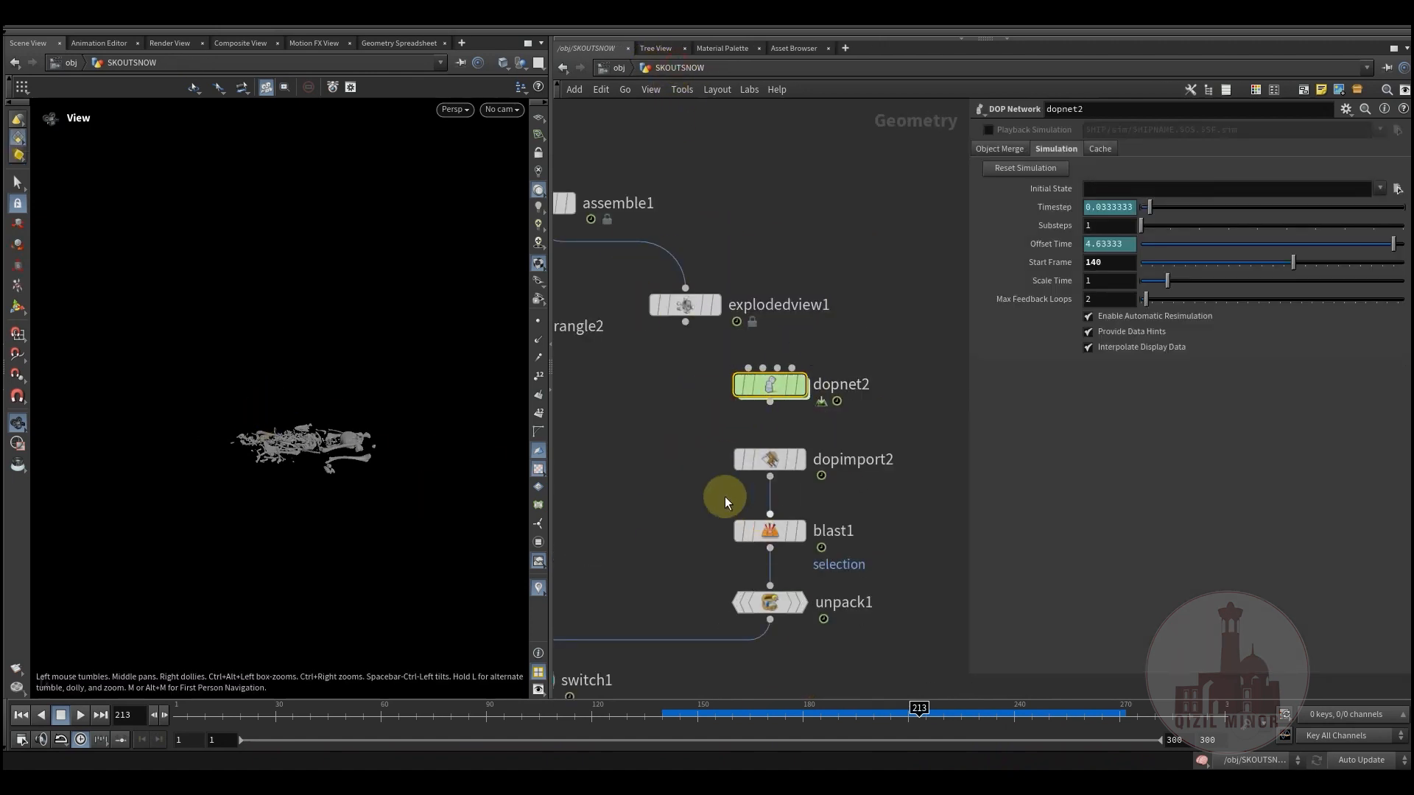
pyautogui.click(799, 460)
pyautogui.moveTo(709, 532); pyautogui.dragTo(663, 391, button='middle')
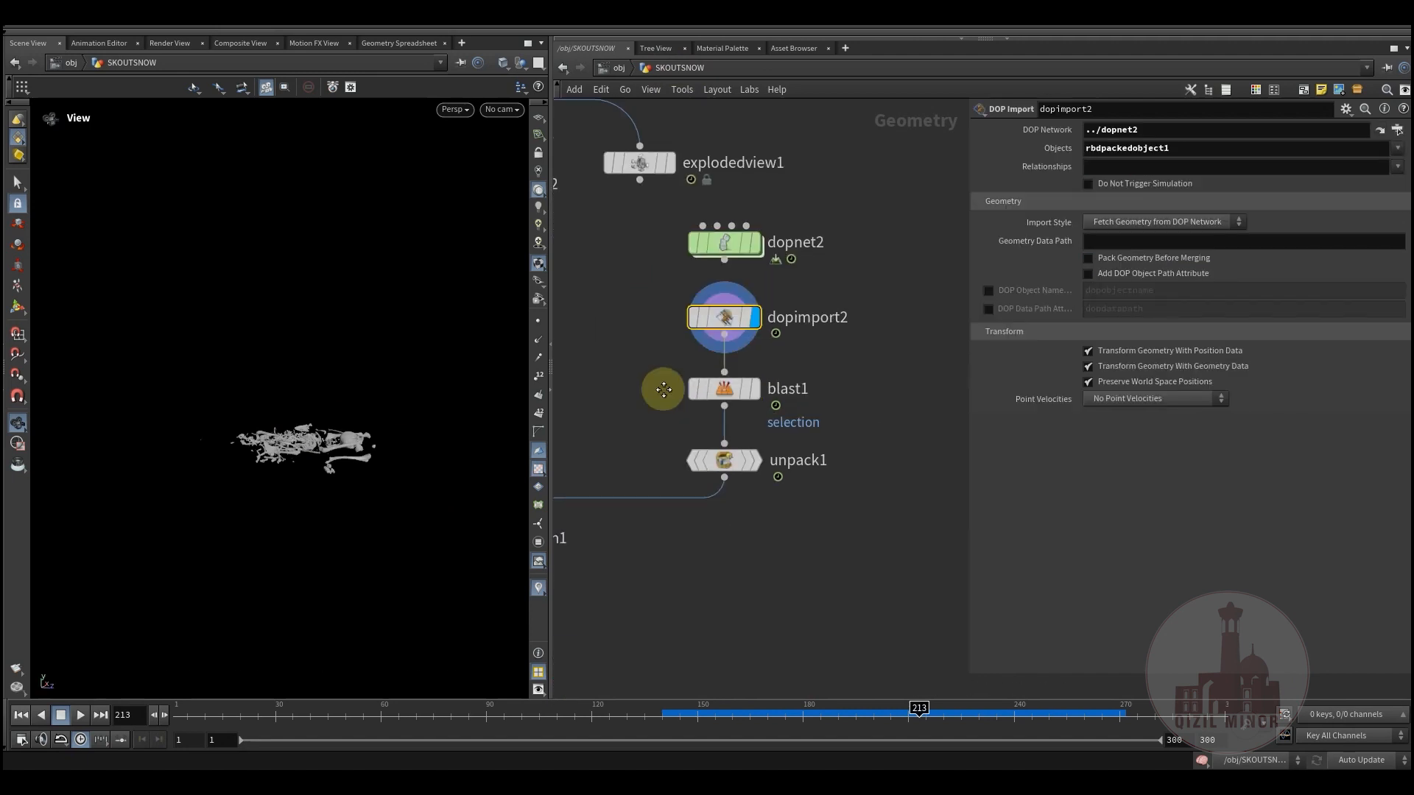
pyautogui.moveTo(739, 398)
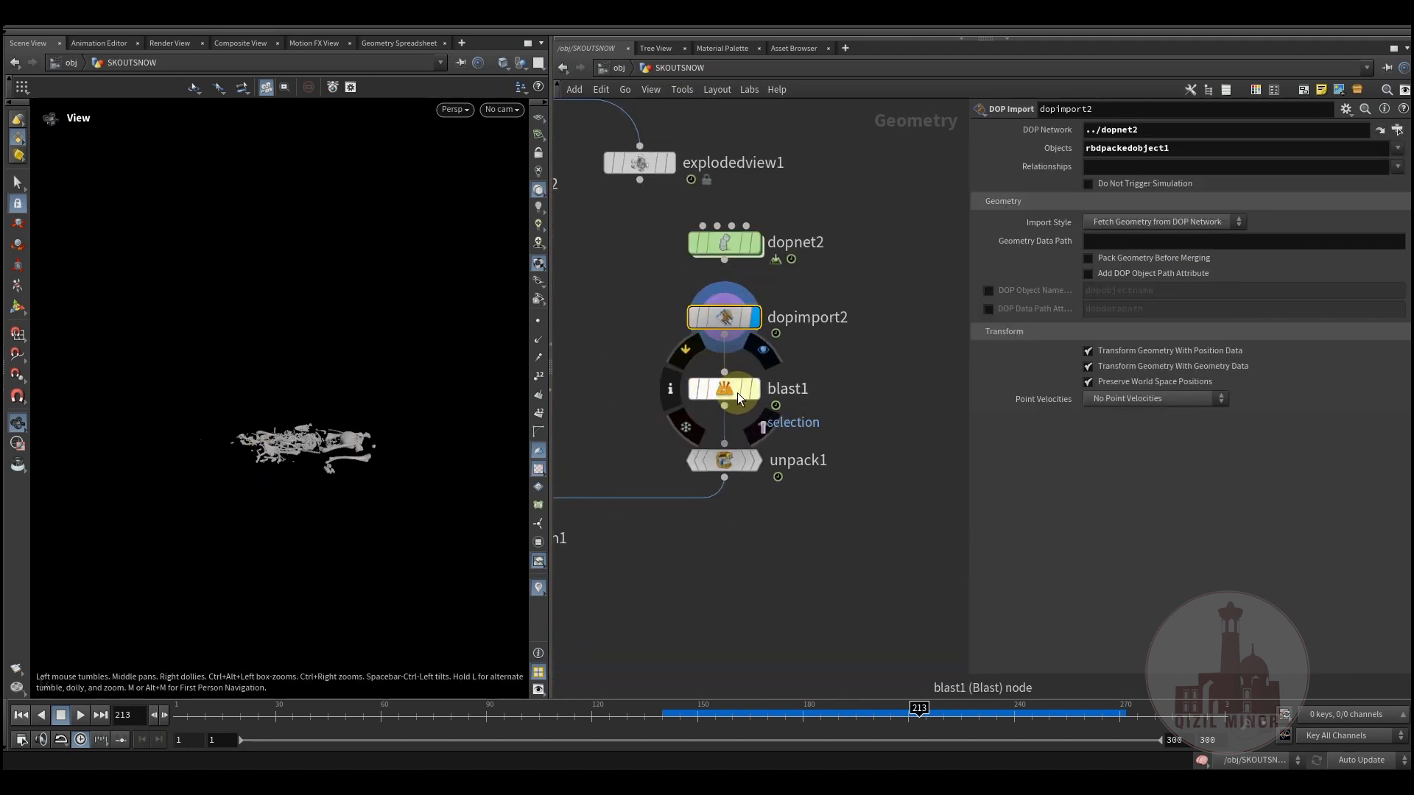
pyautogui.click(731, 391)
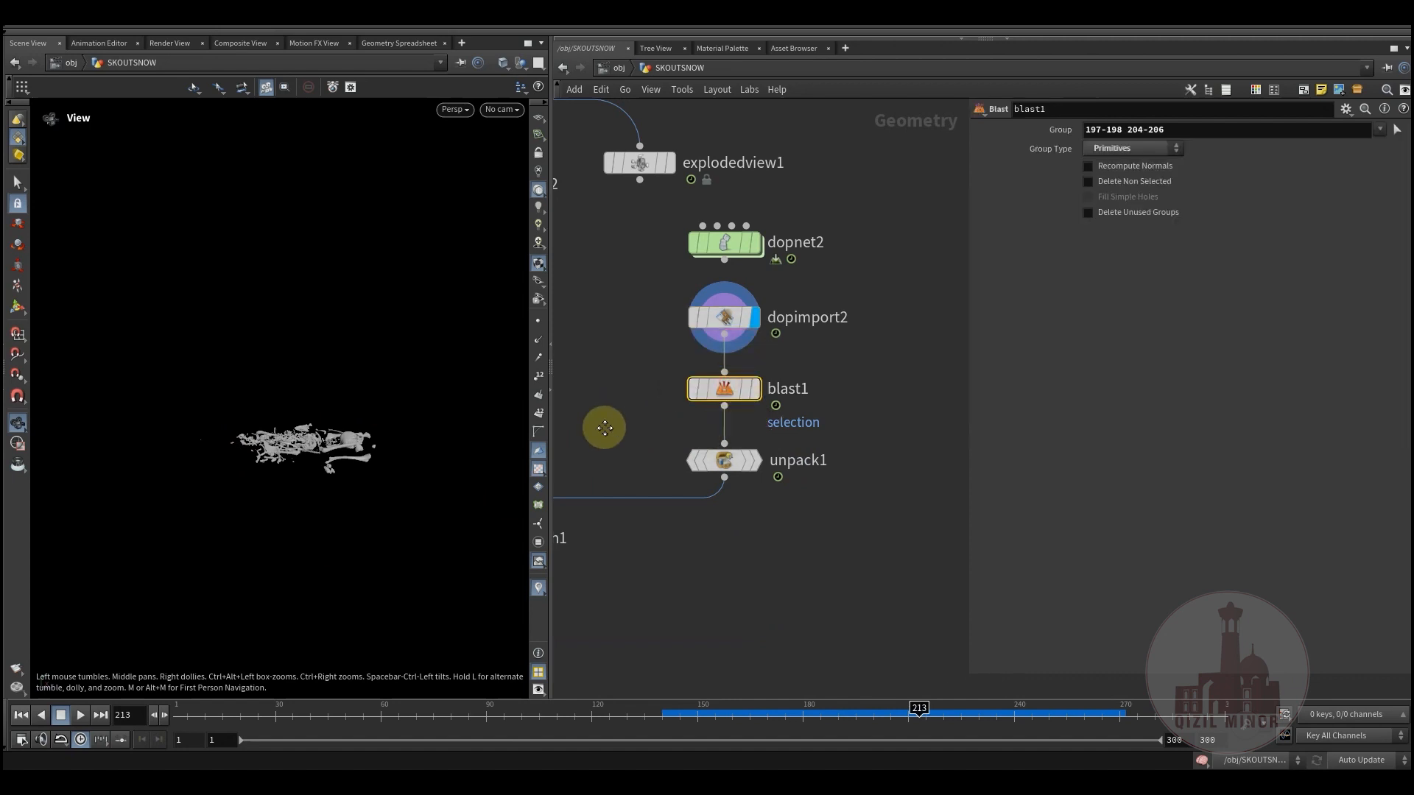
# Display unpack1 and inspect its unpacking parameters
pyautogui.moveTo(740, 469); pyautogui.dragTo(817, 471, button='middle')
pyautogui.click(841, 457)
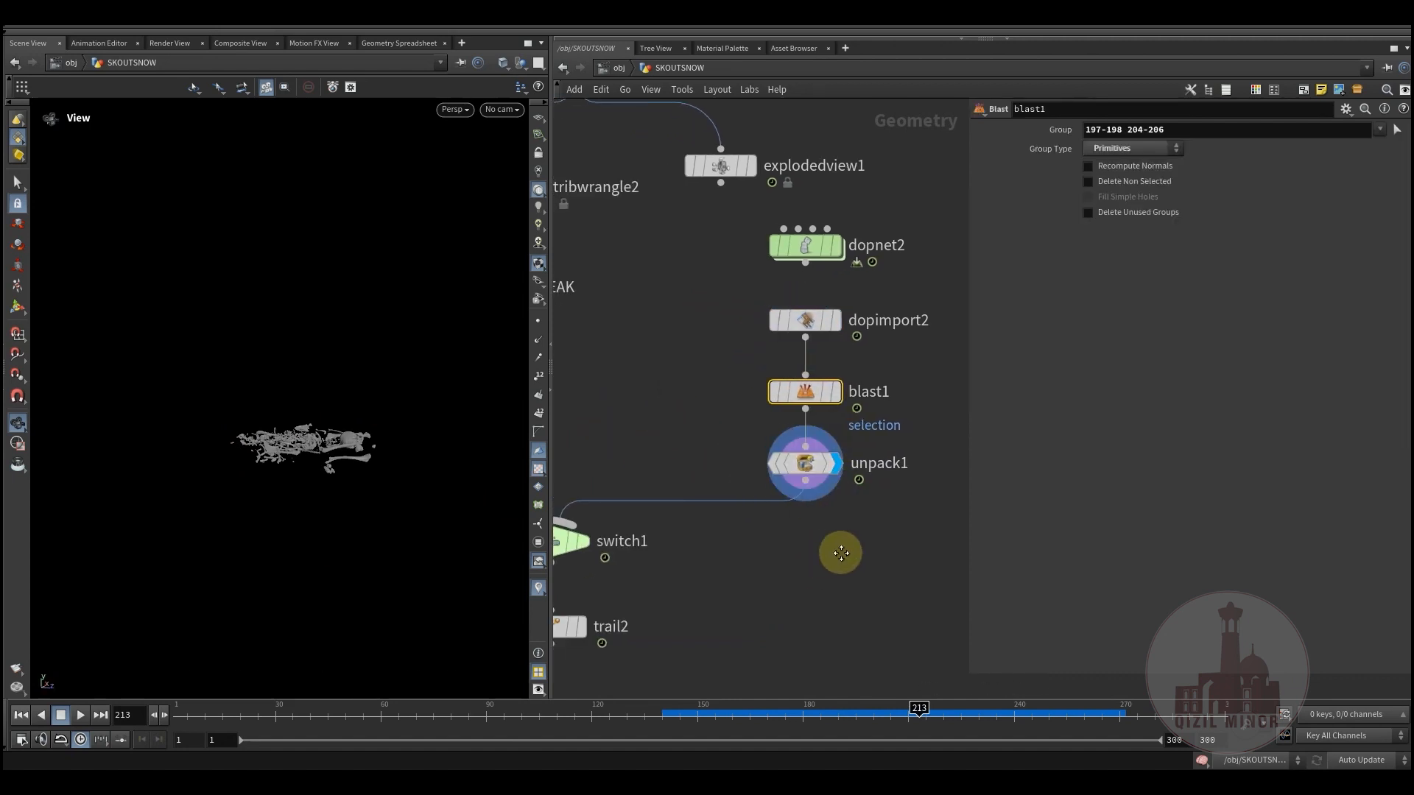
pyautogui.moveTo(839, 552); pyautogui.dragTo(875, 513, button='middle')
pyautogui.moveTo(885, 459); pyautogui.dragTo(886, 461)
pyautogui.moveTo(709, 539); pyautogui.dragTo(783, 517, button='middle')
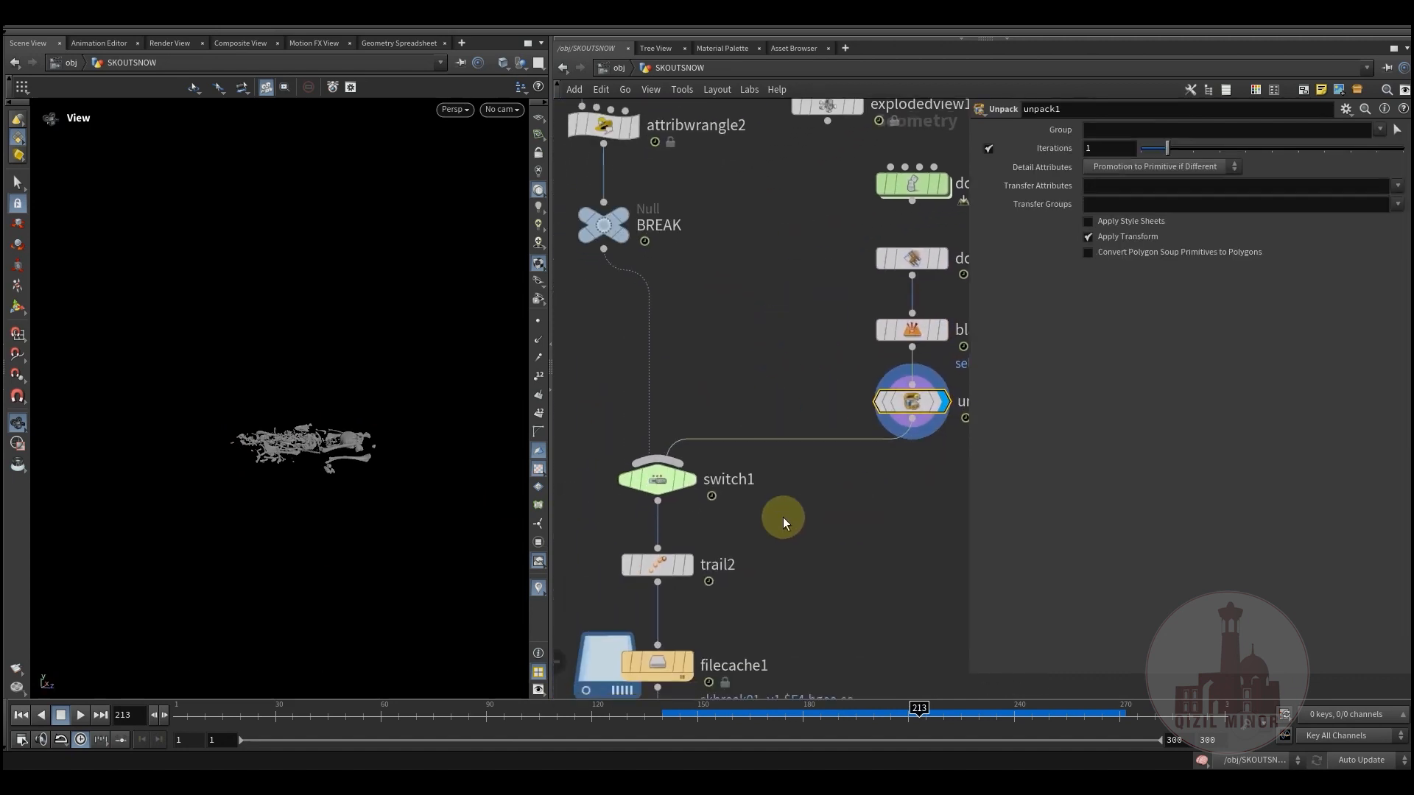
# Display switch1 and scrub to frame 231 to check its animated Select Input between BREAK and unpack1
pyautogui.click(682, 483)
pyautogui.moveTo(596, 715); pyautogui.dragTo(983, 731)
pyautogui.moveTo(787, 546); pyautogui.dragTo(864, 420, button='middle')
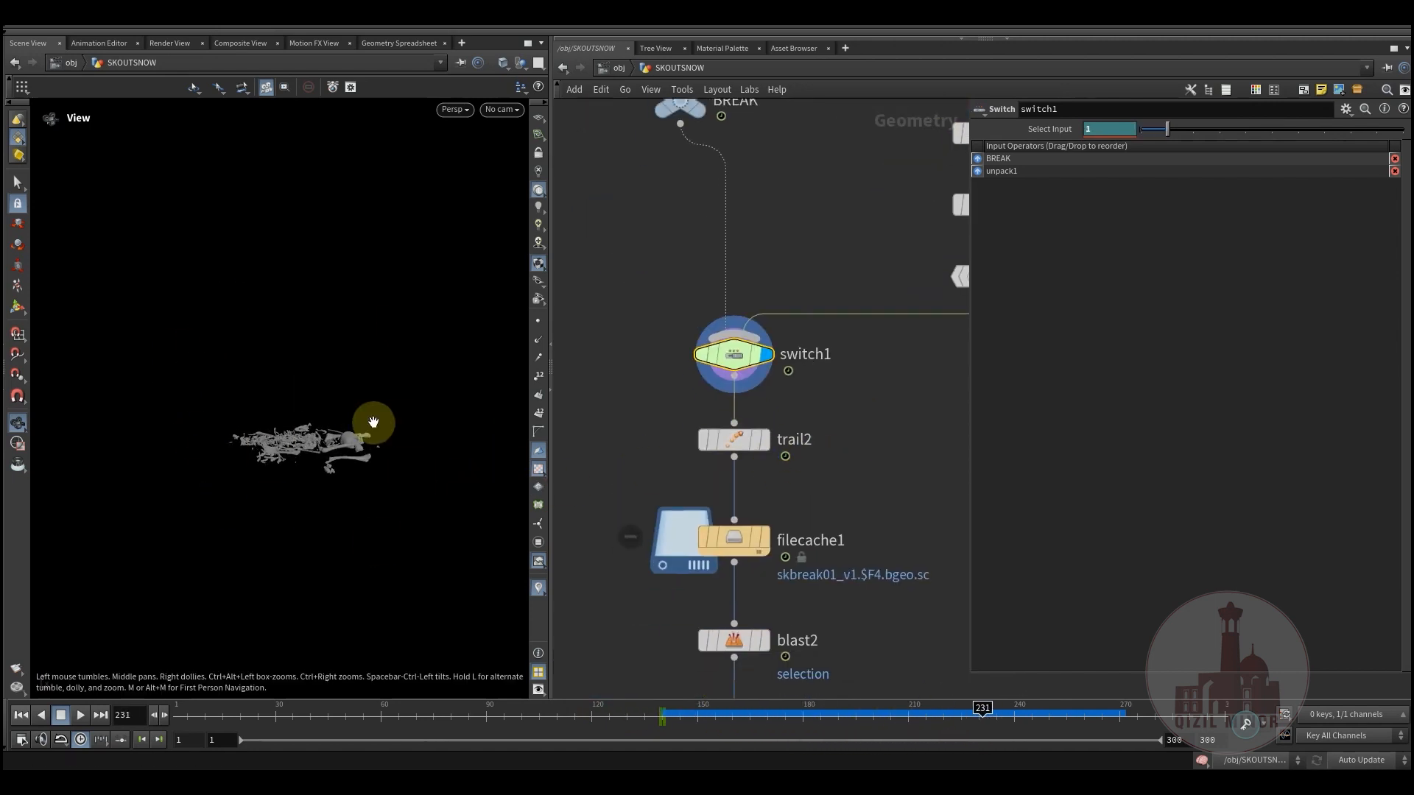
# Display filecache1 at frame 163 and compare it with the output of blast2
pyautogui.click(766, 537)
pyautogui.moveTo(885, 517); pyautogui.dragTo(876, 407, button='middle')
pyautogui.moveTo(647, 714); pyautogui.dragTo(743, 713)
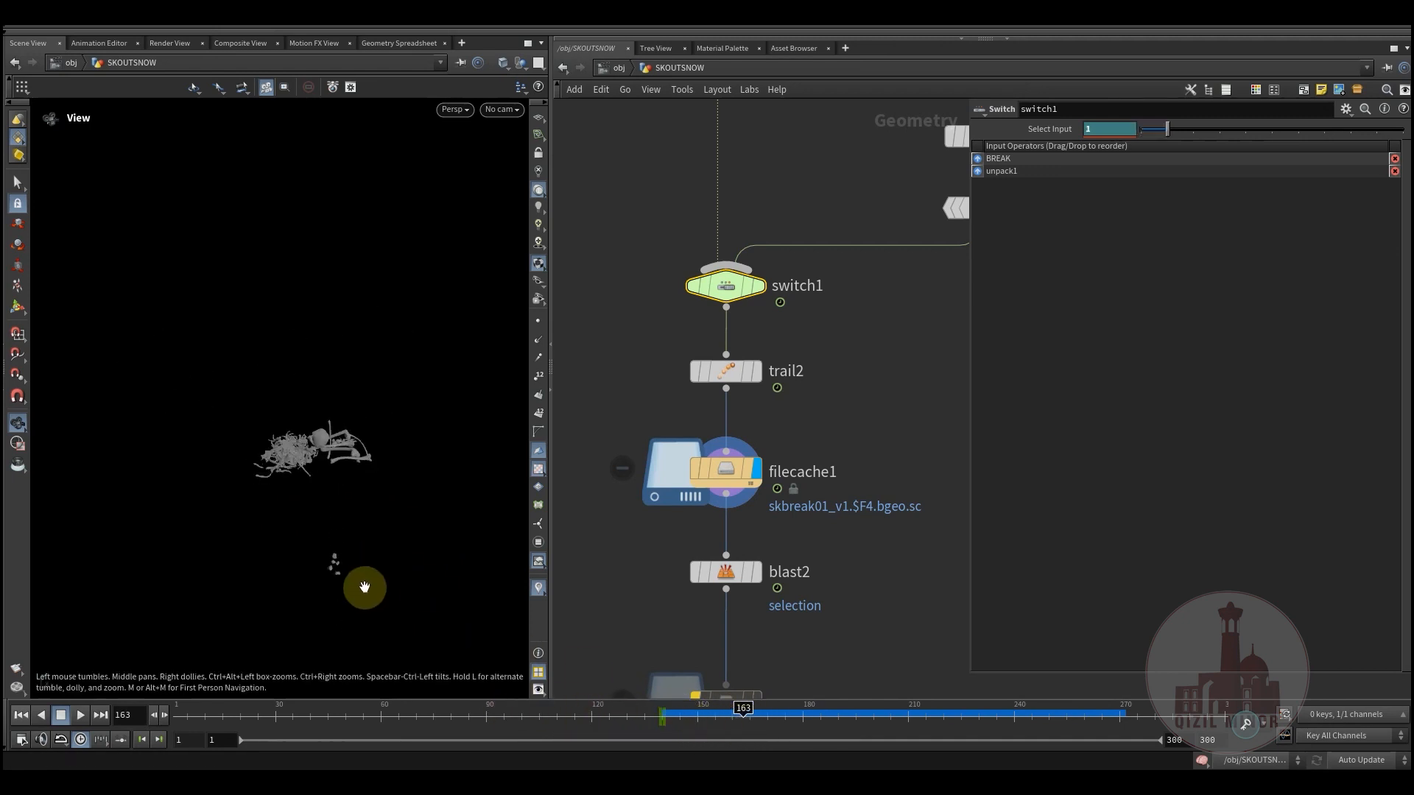
pyautogui.click(755, 573)
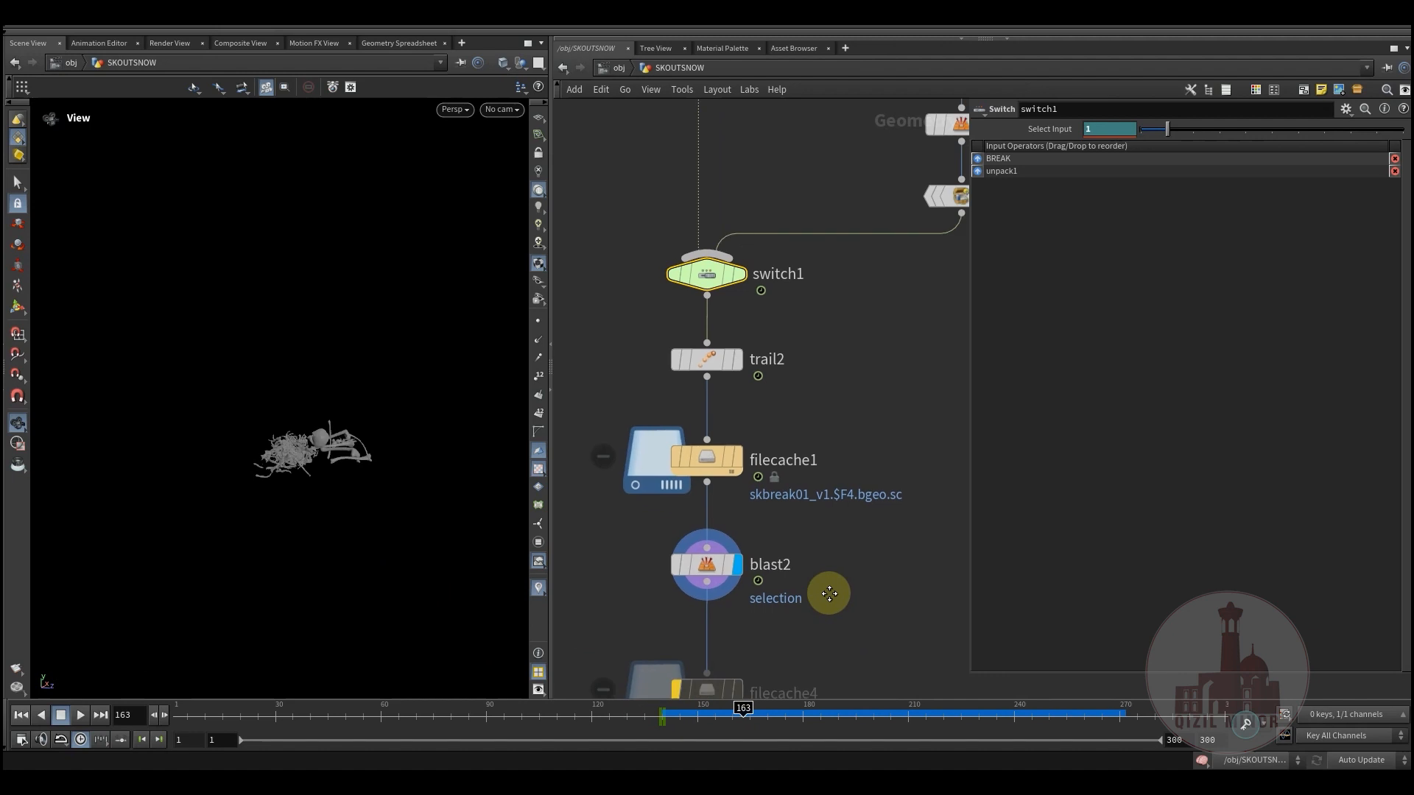
# Trace the network from dopnet2 down to filecache4 and scrub the displayed blast2 output back to frame 113
pyautogui.moveTo(826, 383); pyautogui.dragTo(742, 480, button='middle')
pyautogui.moveTo(859, 379); pyautogui.dragTo(801, 566, button='middle')
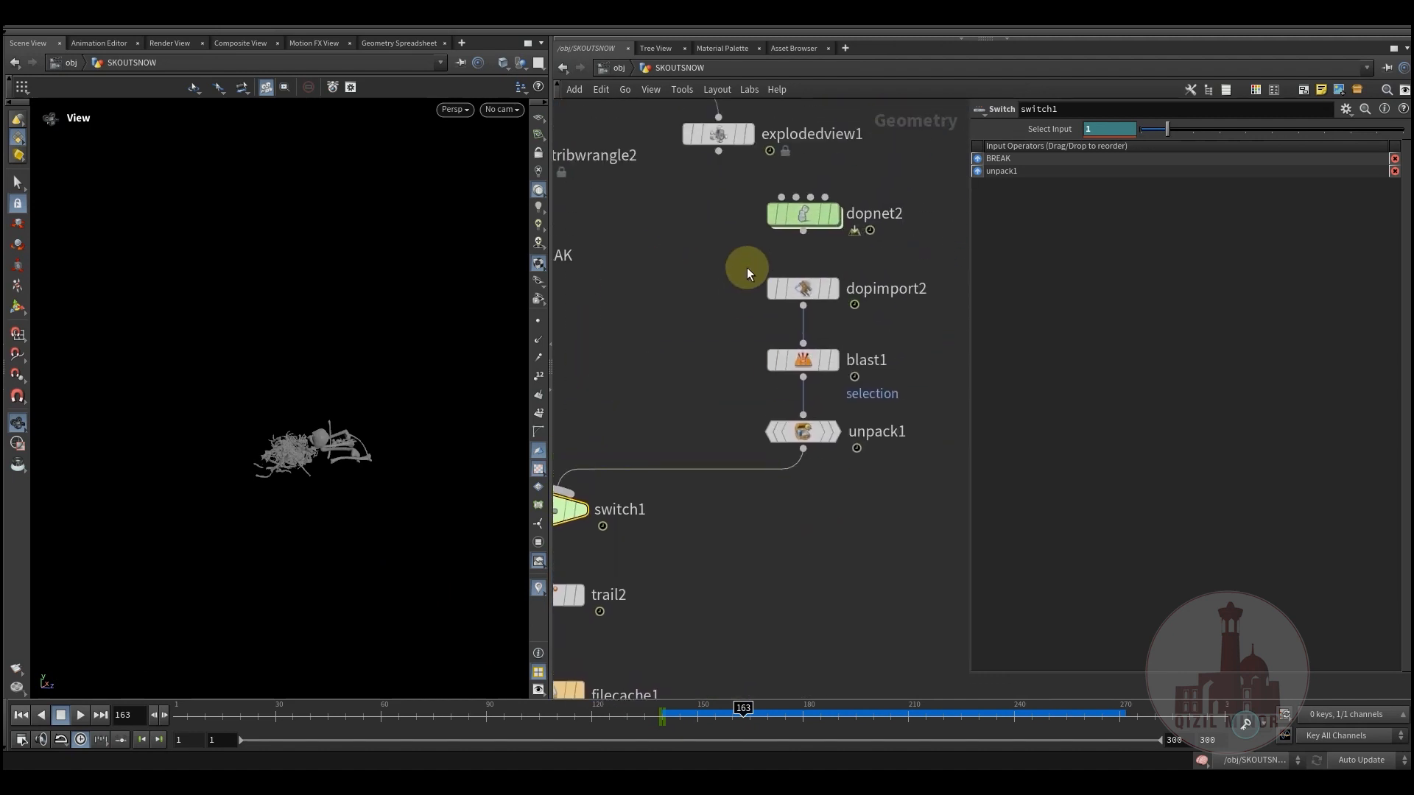
pyautogui.moveTo(671, 175); pyautogui.dragTo(685, 365, button='middle')
pyautogui.moveTo(799, 461); pyautogui.dragTo(956, 461, button='middle')
pyautogui.moveTo(796, 436); pyautogui.dragTo(734, 270, button='middle')
pyautogui.scroll(-2, 777, 472)
pyautogui.moveTo(701, 513); pyautogui.dragTo(746, 346, button='middle')
pyautogui.moveTo(807, 514); pyautogui.dragTo(812, 572, button='middle')
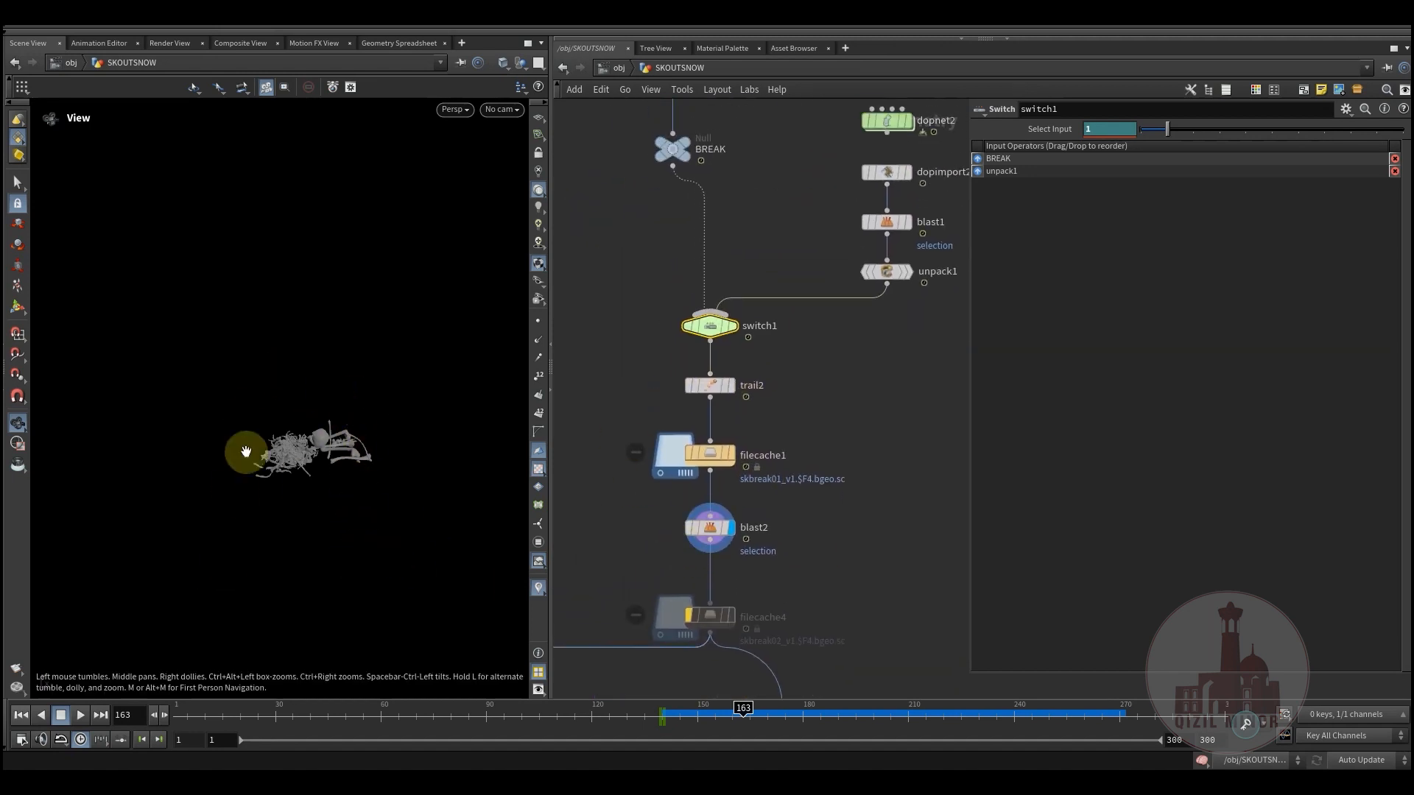
pyautogui.moveTo(638, 718); pyautogui.dragTo(567, 711)
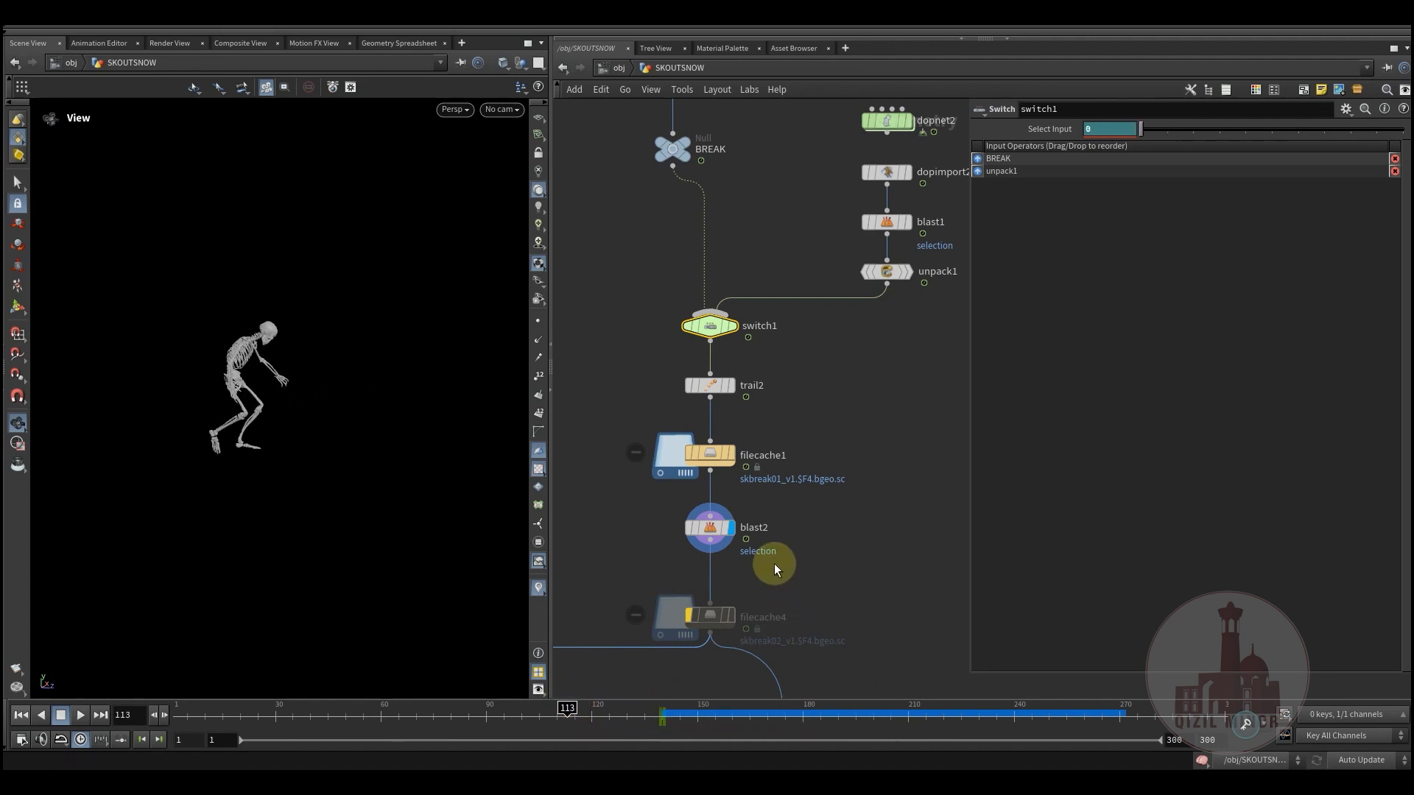
# Display the SK1 null at frame 156 and the SKV collision volume at frame 174
pyautogui.moveTo(847, 555); pyautogui.dragTo(838, 447, button='middle')
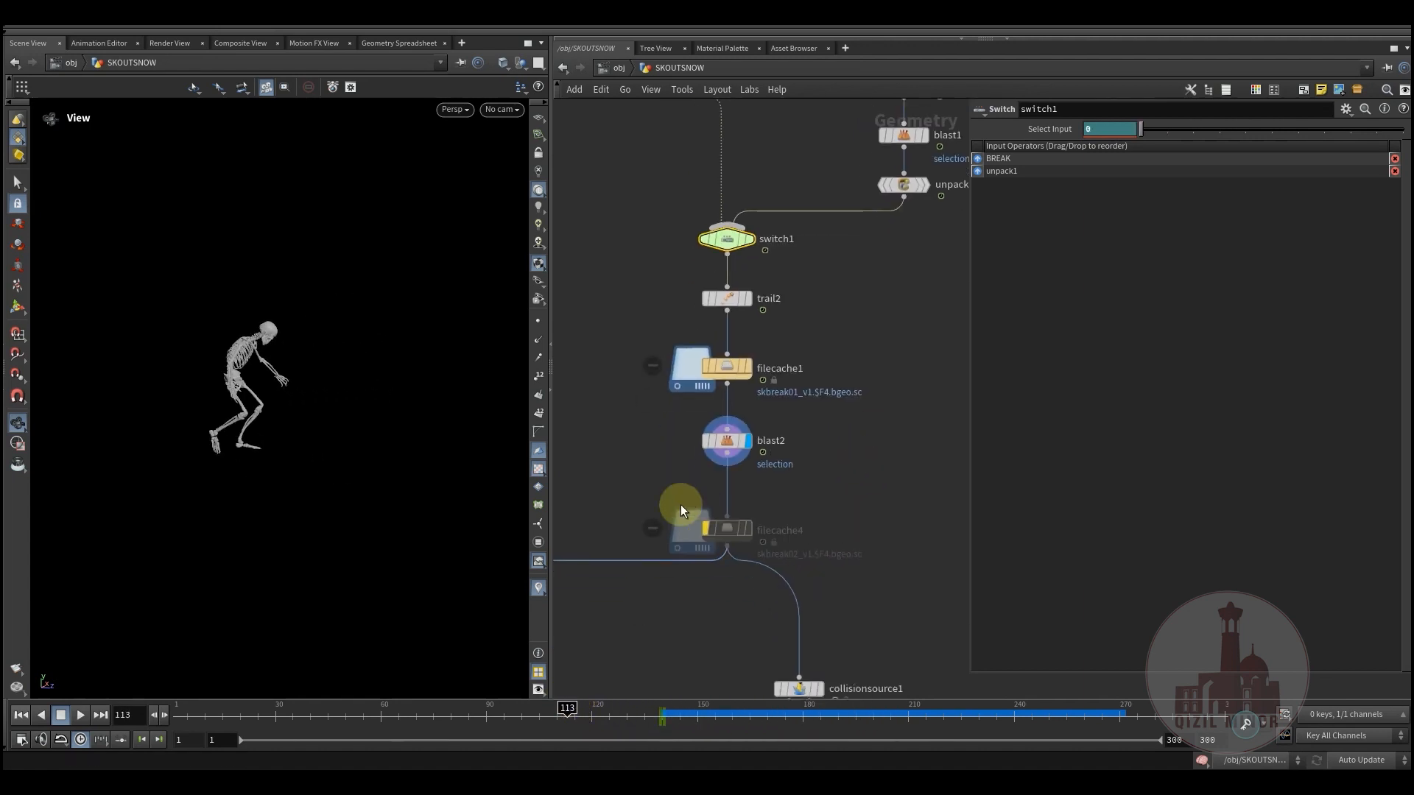
pyautogui.moveTo(904, 482); pyautogui.dragTo(947, 296, button='middle')
pyautogui.moveTo(803, 545); pyautogui.dragTo(760, 477, button='middle')
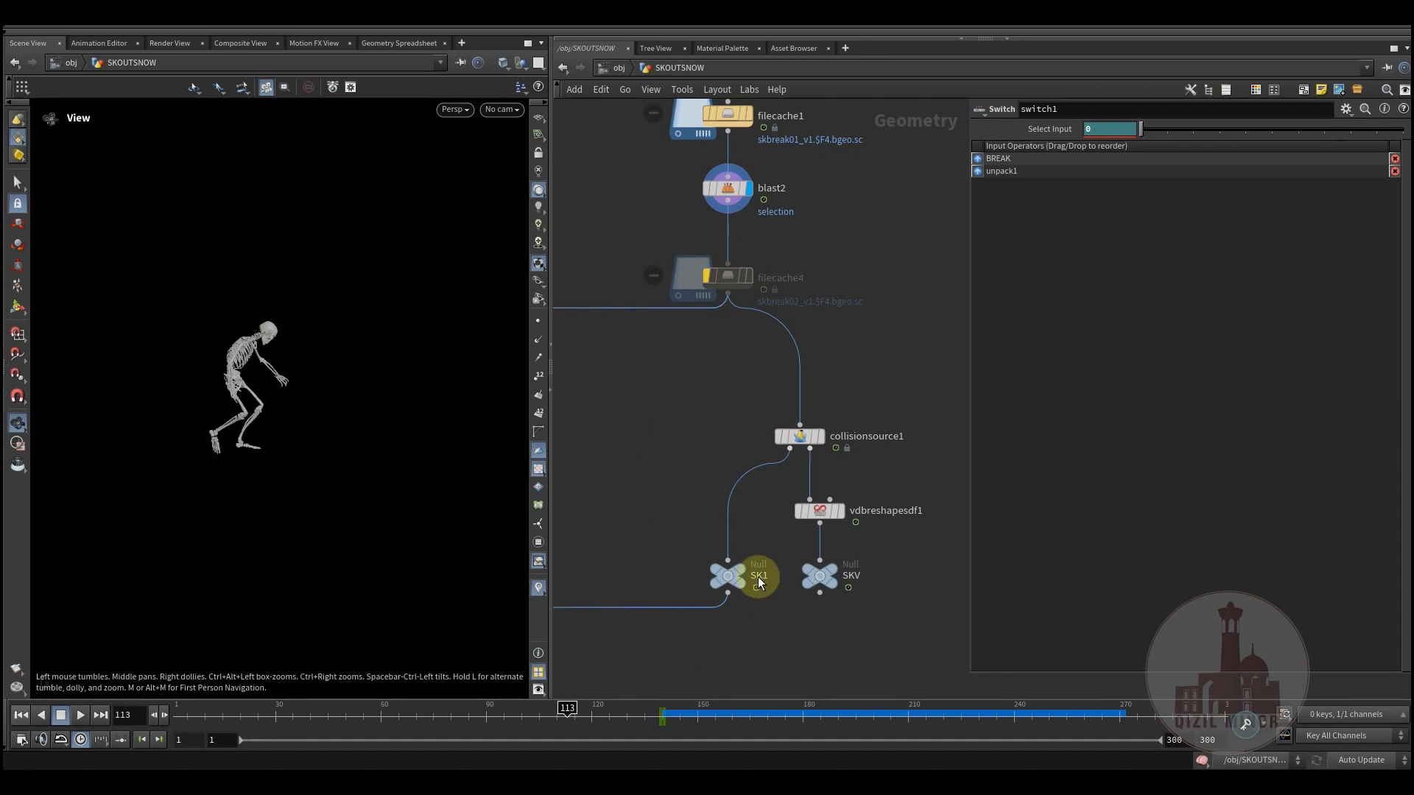
pyautogui.click(748, 549)
pyautogui.moveTo(744, 622); pyautogui.dragTo(710, 539, button='middle')
pyautogui.moveTo(619, 721); pyautogui.dragTo(718, 721)
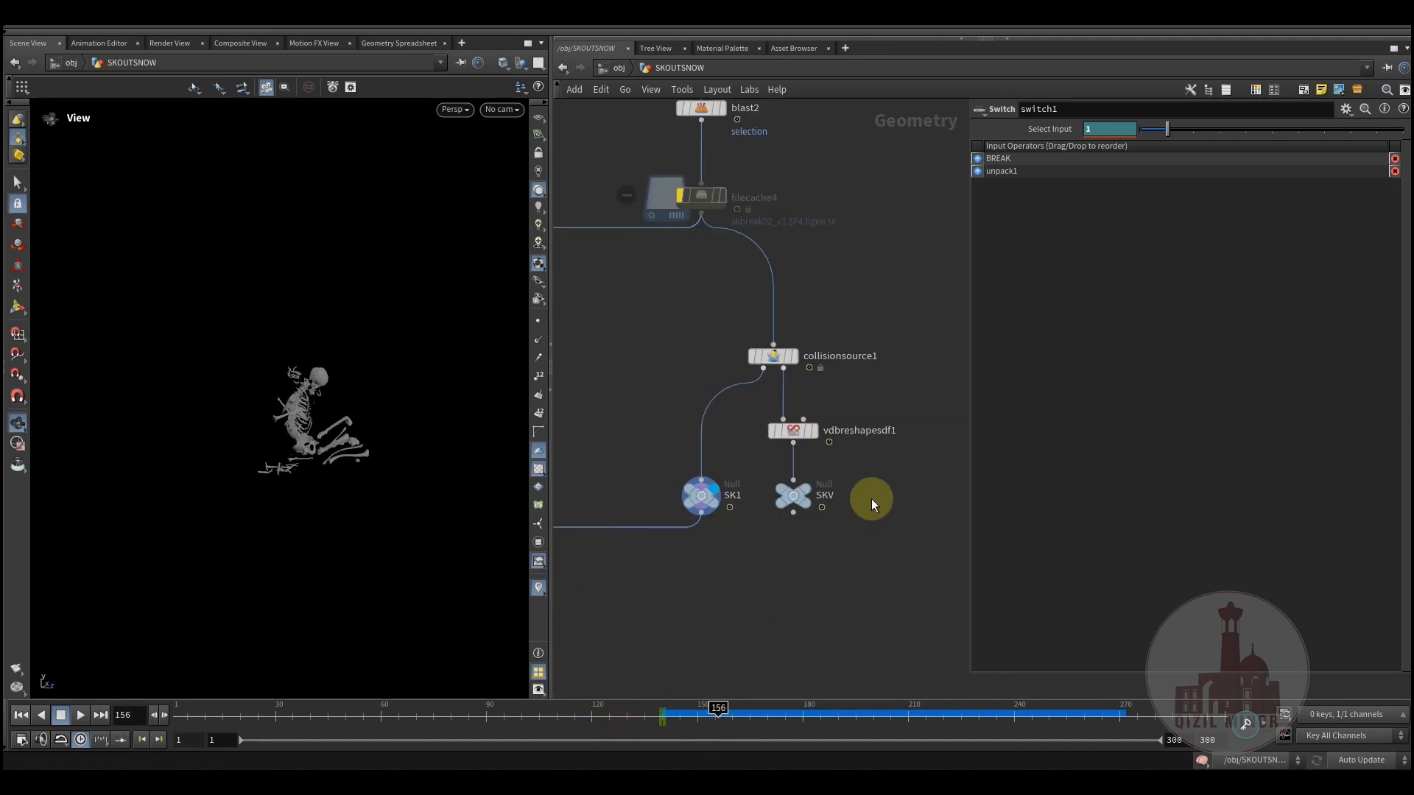
pyautogui.click(806, 487)
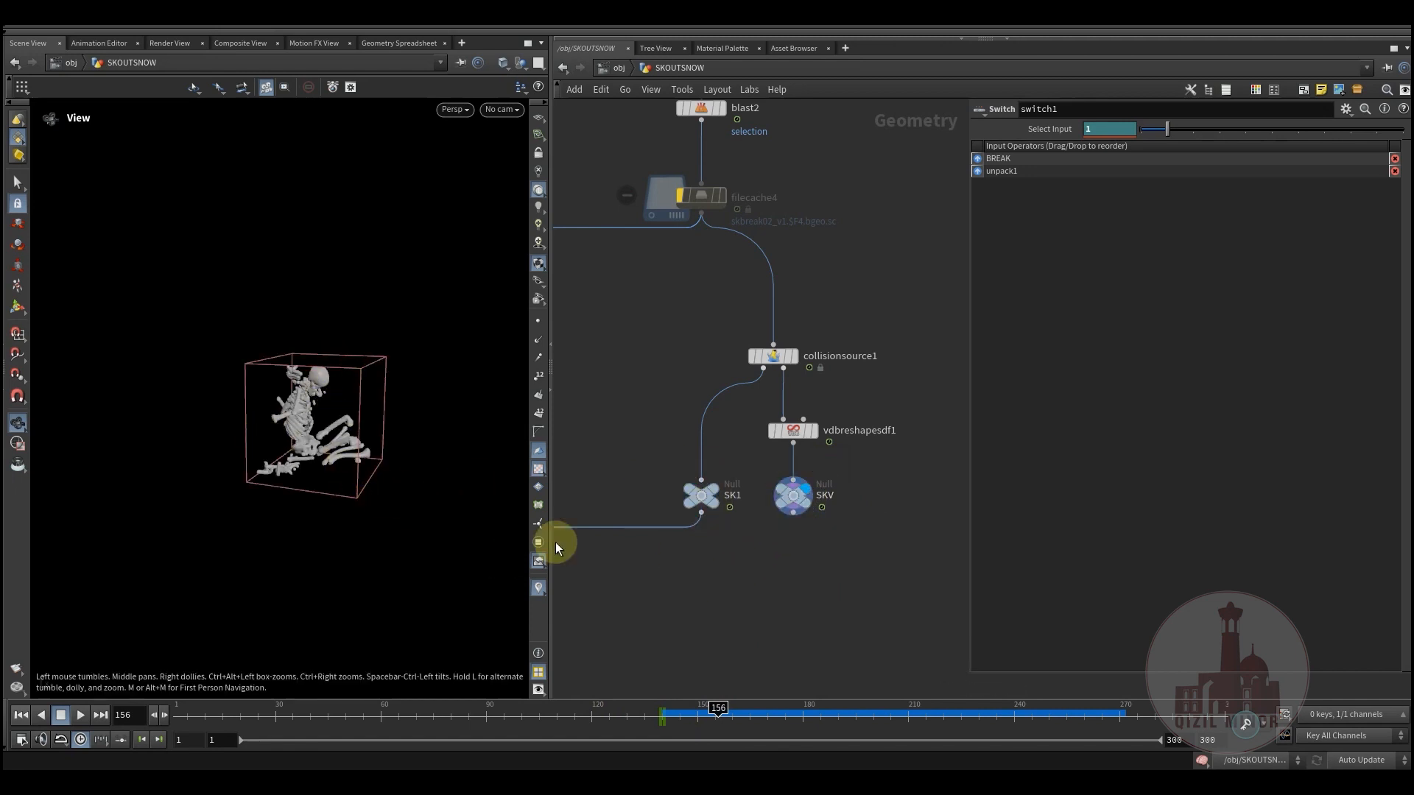
pyautogui.moveTo(653, 713); pyautogui.dragTo(781, 713)
# Select vdbreshapesdf1 and examine its Dilate operation, its offset and its place below collisionsource1
pyautogui.moveTo(701, 313); pyautogui.dragTo(721, 499, button='middle')
pyautogui.scroll(-3, 694, 510)
pyautogui.scroll(5, 705, 502)
pyautogui.moveTo(652, 337); pyautogui.dragTo(774, 420, button='middle')
pyautogui.click(779, 525)
pyautogui.scroll(-2, 707, 436)
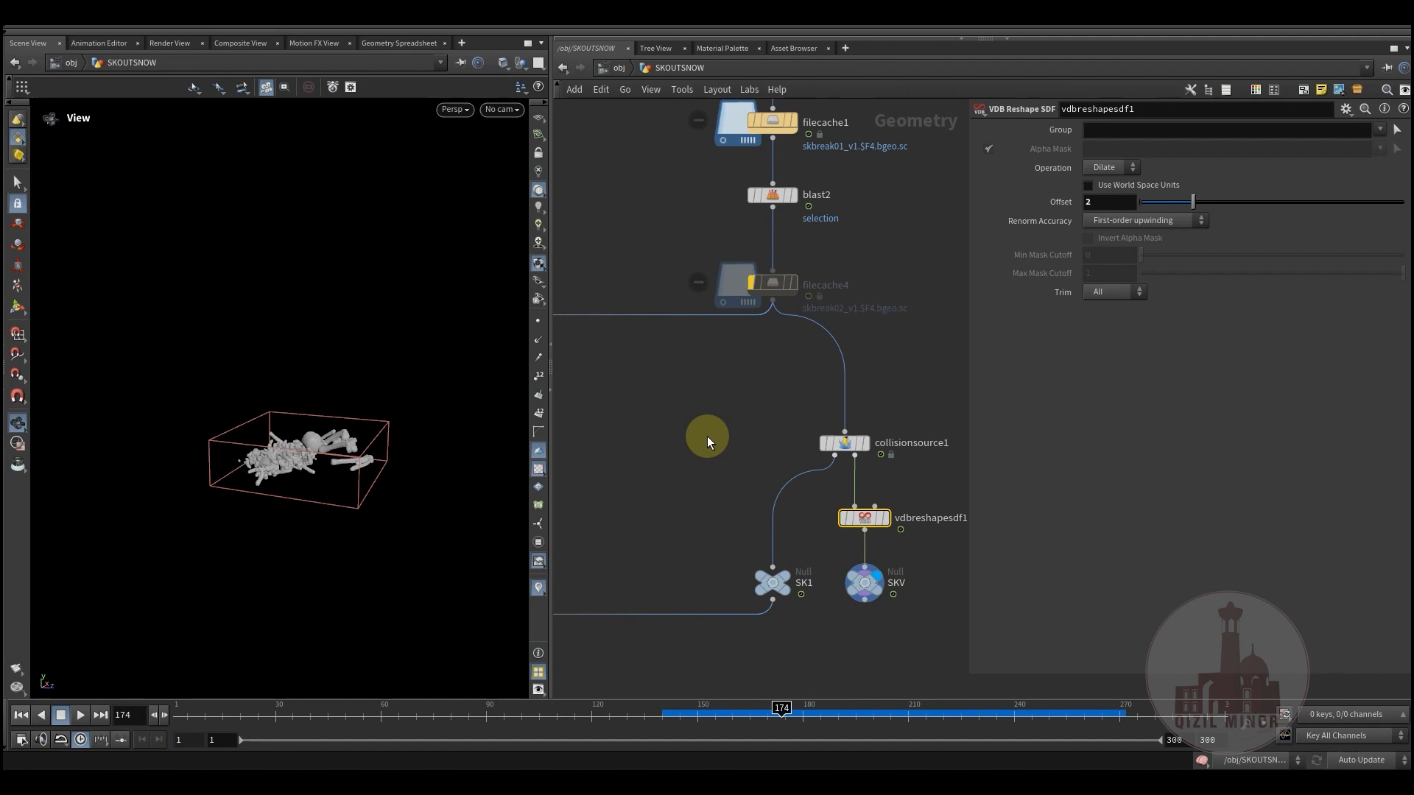
pyautogui.scroll(-2, 703, 436)
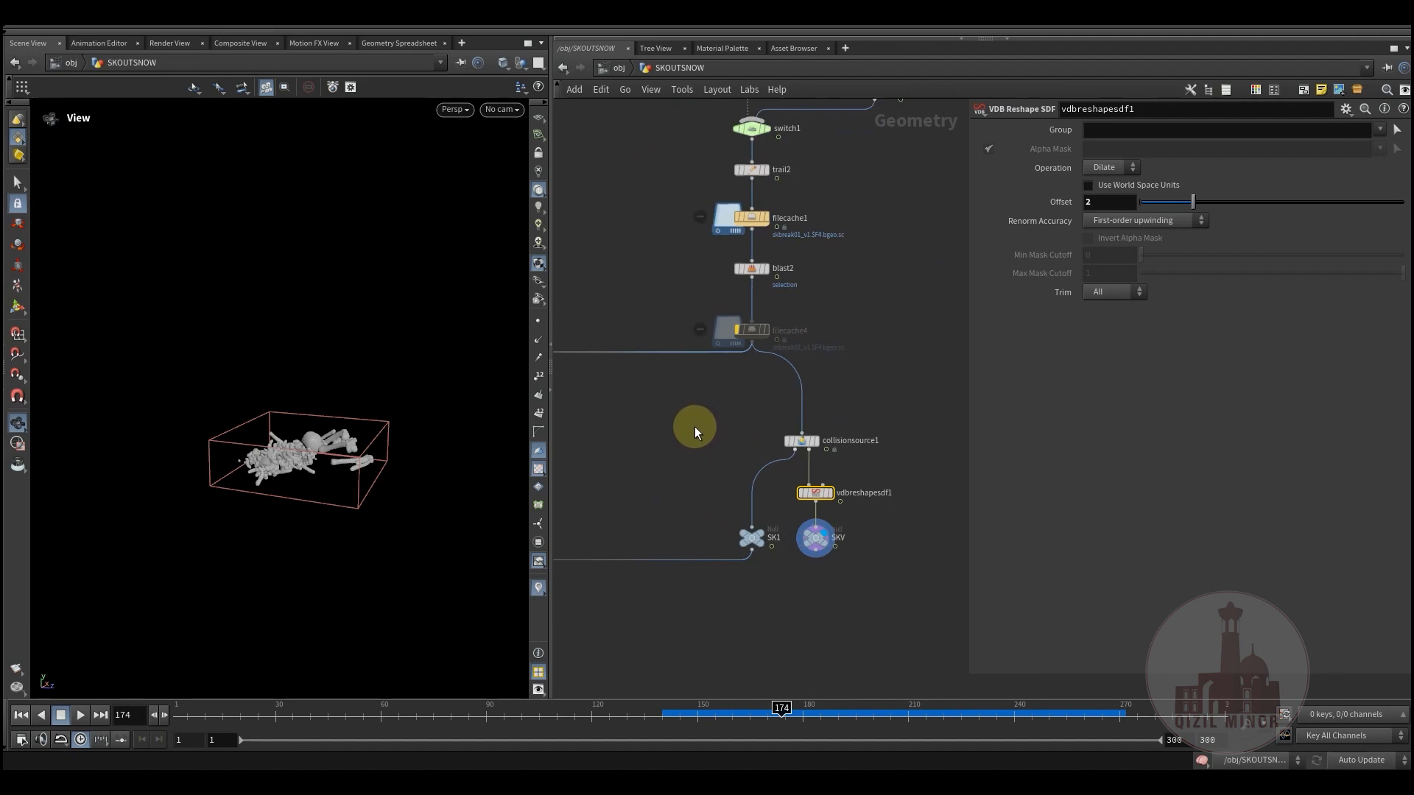
pyautogui.moveTo(718, 463); pyautogui.dragTo(630, 392, button='middle')
pyautogui.scroll(5, 724, 427)
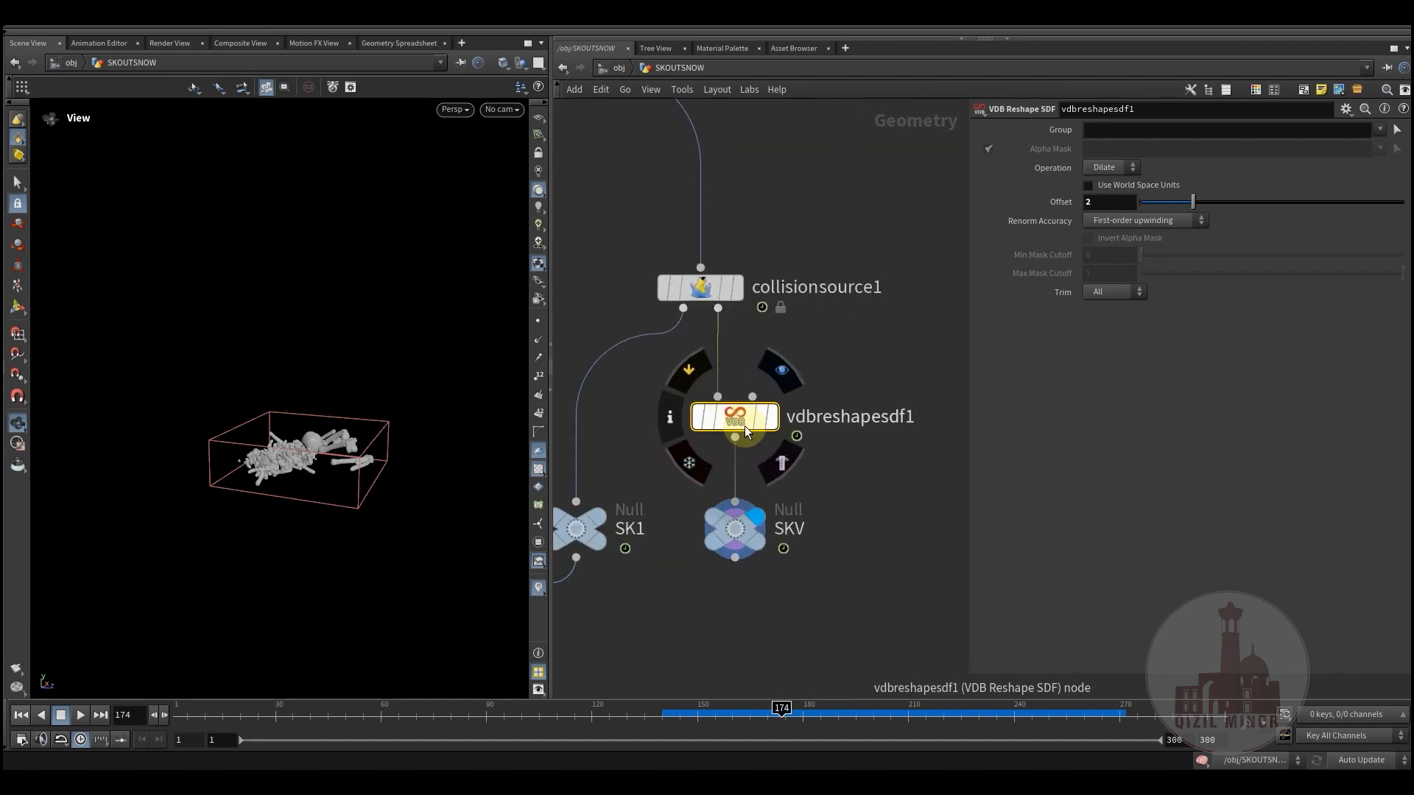
# Shift the vdbreshapesdf1 and SKV nodes slightly sideways, away from the SK1 branch
pyautogui.moveTo(741, 408); pyautogui.dragTo(764, 412)
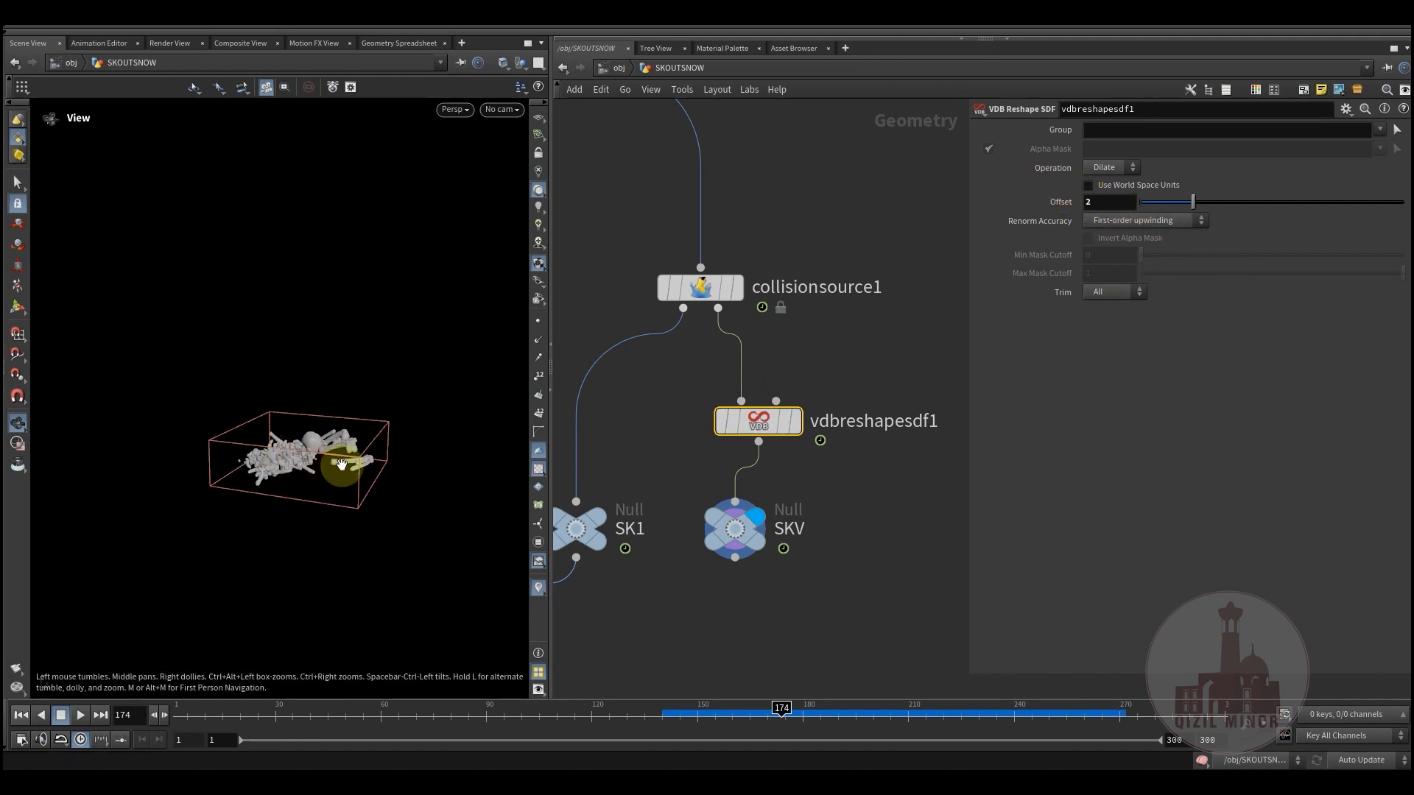
pyautogui.moveTo(651, 463); pyautogui.dragTo(653, 472, button='middle')
pyautogui.moveTo(745, 542); pyautogui.dragTo(770, 544)
# Examine the network branch containing null3, transform8, boolean3 and transform13
pyautogui.moveTo(682, 473); pyautogui.dragTo(921, 609, button='middle')
pyautogui.scroll(-5, 782, 523)
pyautogui.scroll(-2, 837, 503)
pyautogui.scroll(-3, 859, 545)
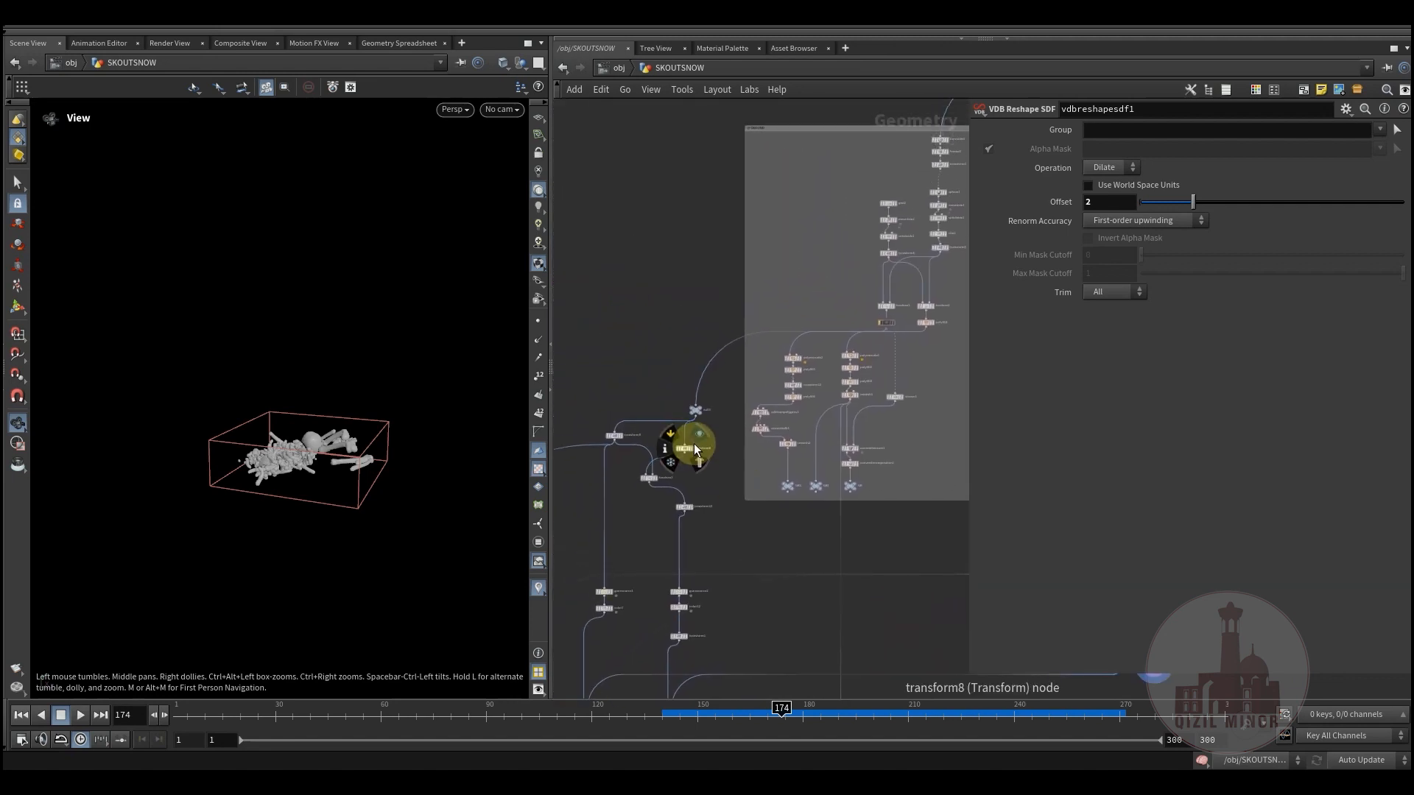
pyautogui.scroll(5, 695, 442)
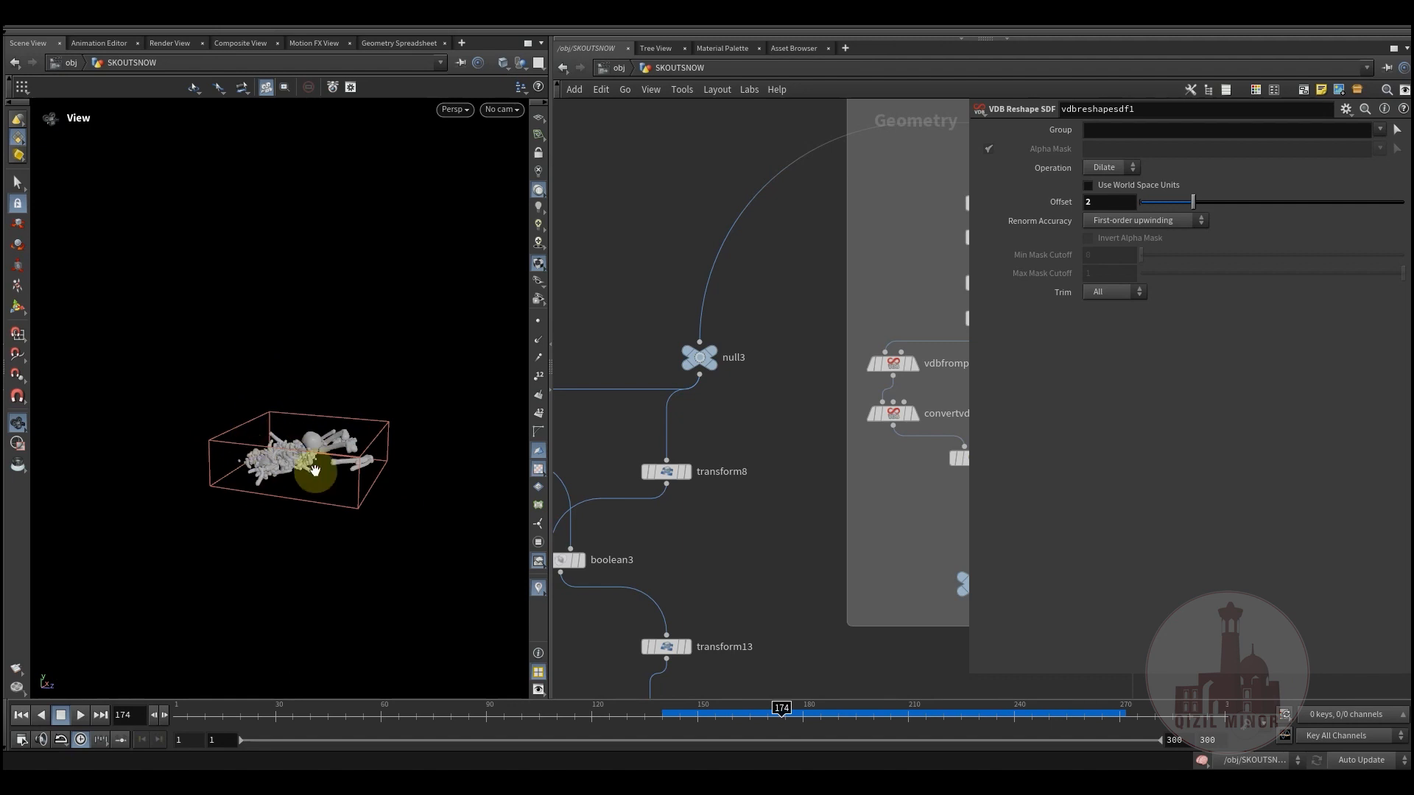
# Examine the network around null3 and the neighbouring ground branches that end in the GR nulls
pyautogui.moveTo(700, 487); pyautogui.dragTo(611, 406, button='middle')
pyautogui.scroll(-3, 648, 499)
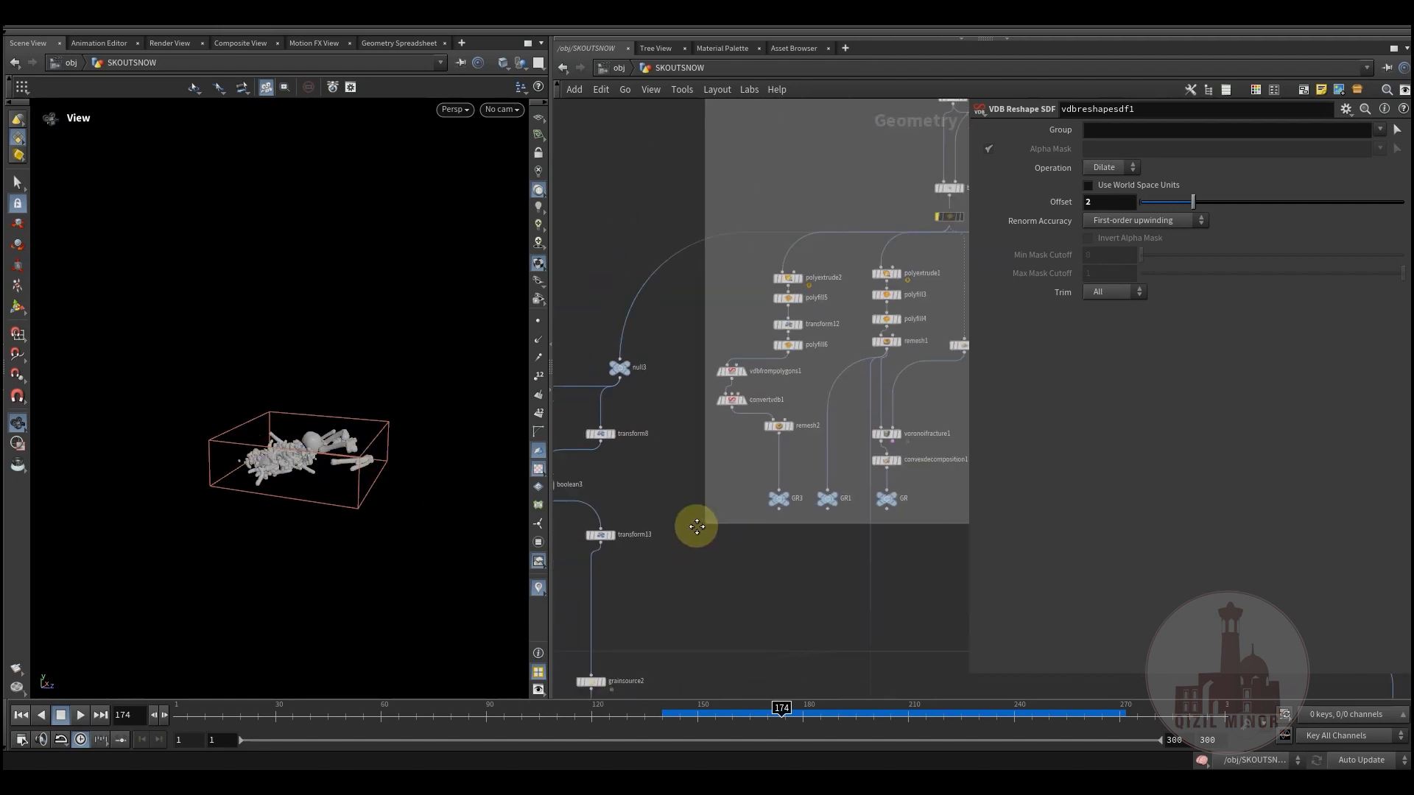
pyautogui.moveTo(880, 670); pyautogui.dragTo(543, 501, button='middle')
pyautogui.moveTo(811, 548); pyautogui.dragTo(907, 654, button='middle')
pyautogui.scroll(2, 831, 501)
pyautogui.scroll(-1, 783, 543)
pyautogui.scroll(-2, 739, 568)
pyautogui.moveTo(695, 513); pyautogui.dragTo(986, 610, button='middle')
pyautogui.scroll(2, 675, 455)
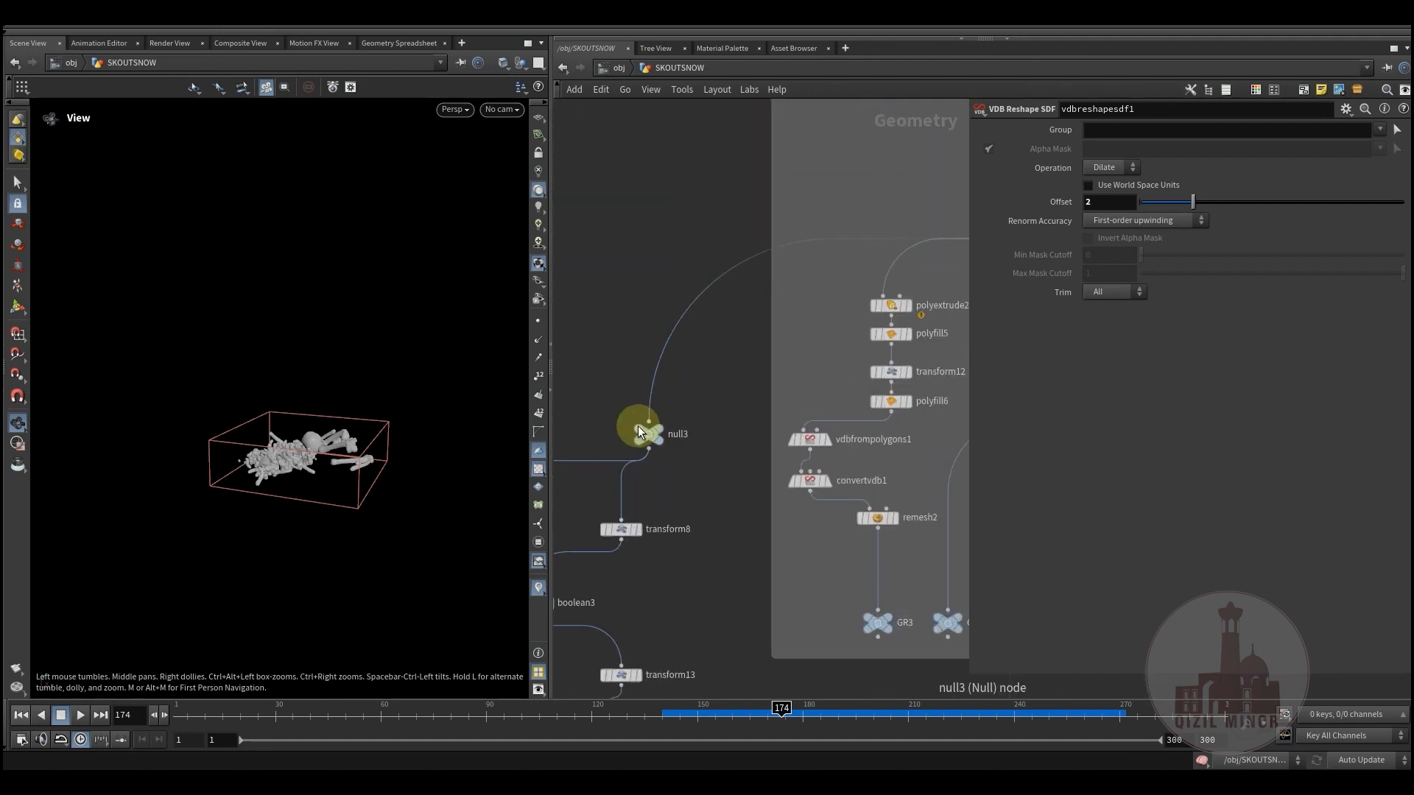
# Display null3 and examine its ground surface from several angles, along with its connections to transform9 and boolean3
pyautogui.click(656, 435)
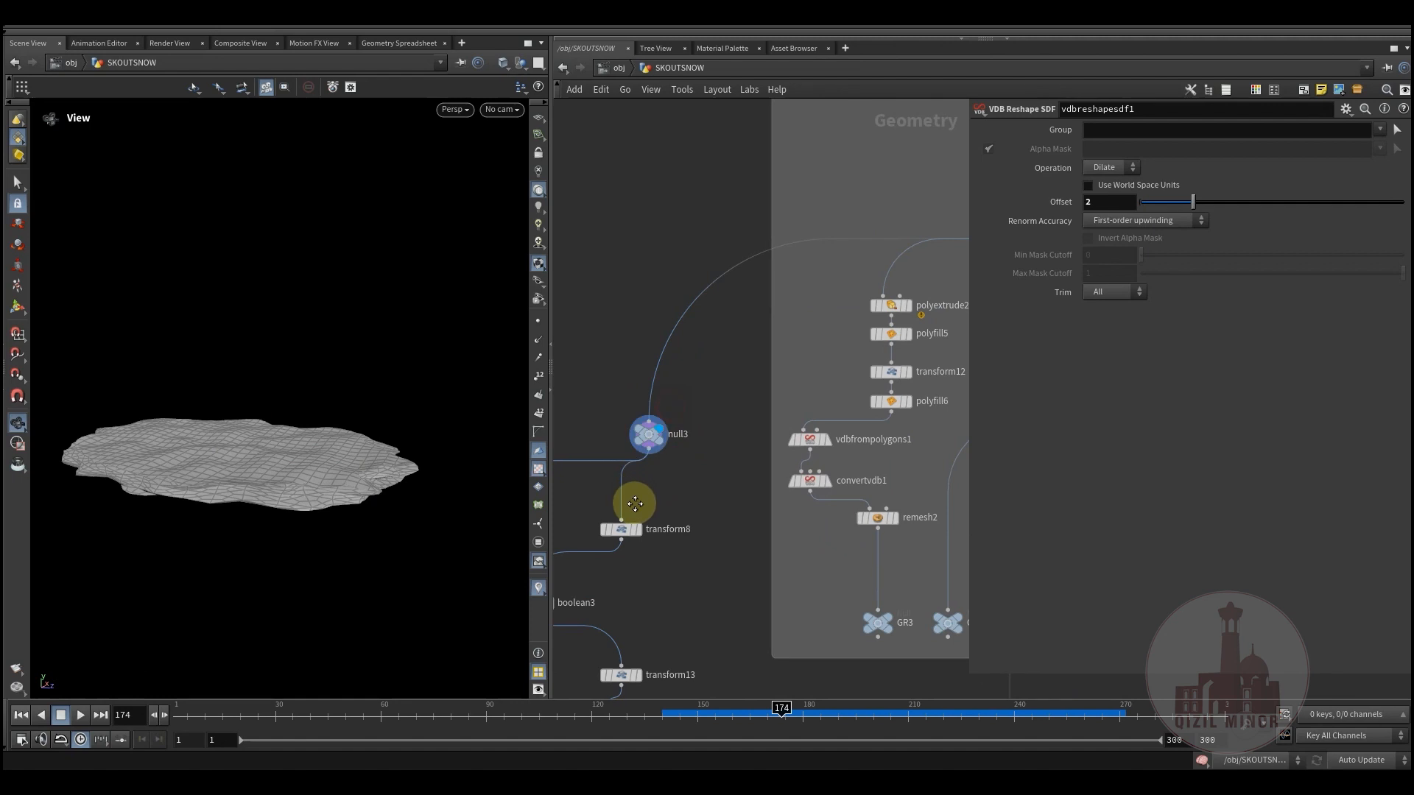
pyautogui.moveTo(638, 498); pyautogui.dragTo(723, 453, button='middle')
pyautogui.moveTo(237, 458); pyautogui.dragTo(246, 471, button='middle')
pyautogui.moveTo(246, 471); pyautogui.dragTo(226, 444)
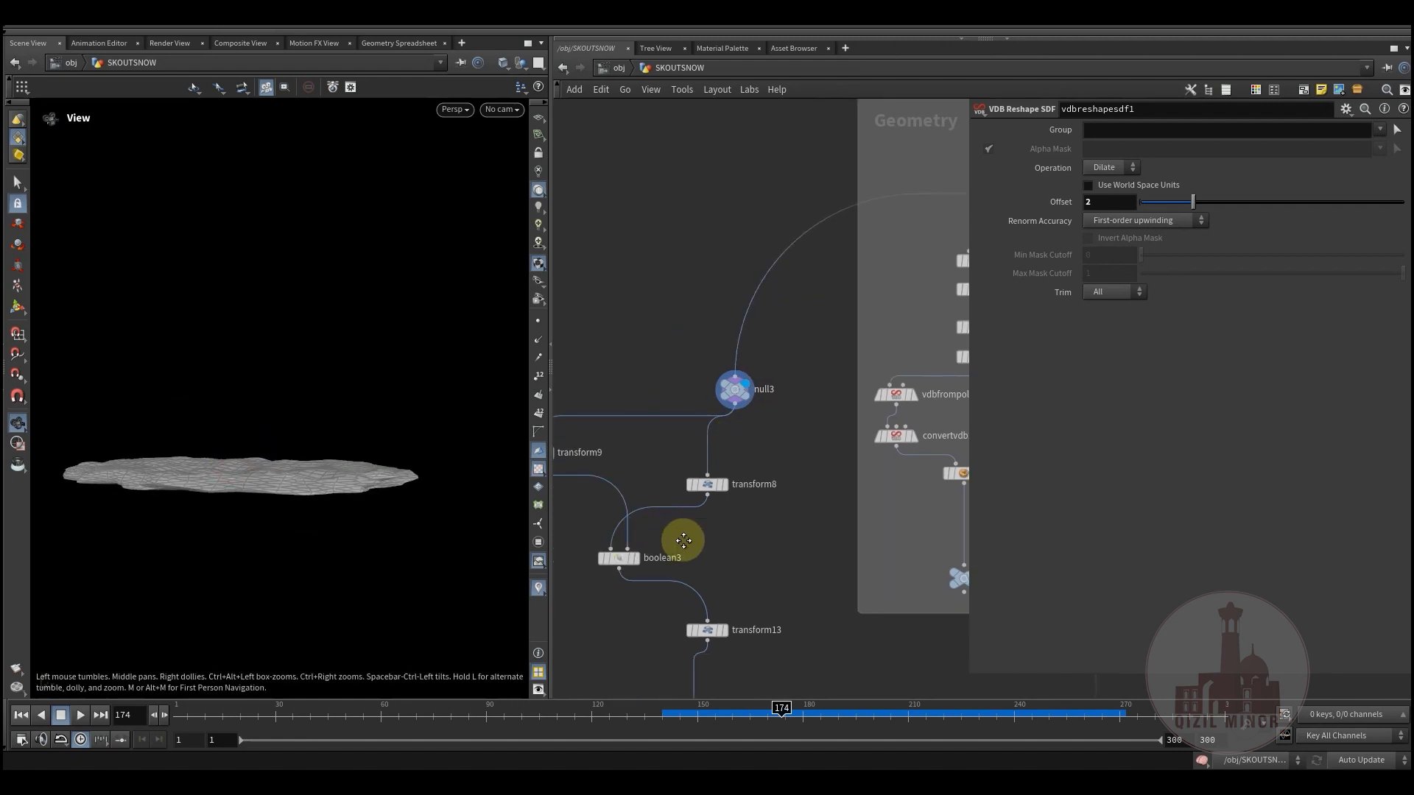
pyautogui.moveTo(682, 540); pyautogui.dragTo(780, 451, button='middle')
pyautogui.moveTo(249, 463); pyautogui.dragTo(184, 472)
pyautogui.moveTo(713, 597); pyautogui.dragTo(696, 655, button='middle')
pyautogui.scroll(2, 810, 516)
pyautogui.moveTo(707, 471); pyautogui.dragTo(812, 494, button='middle')
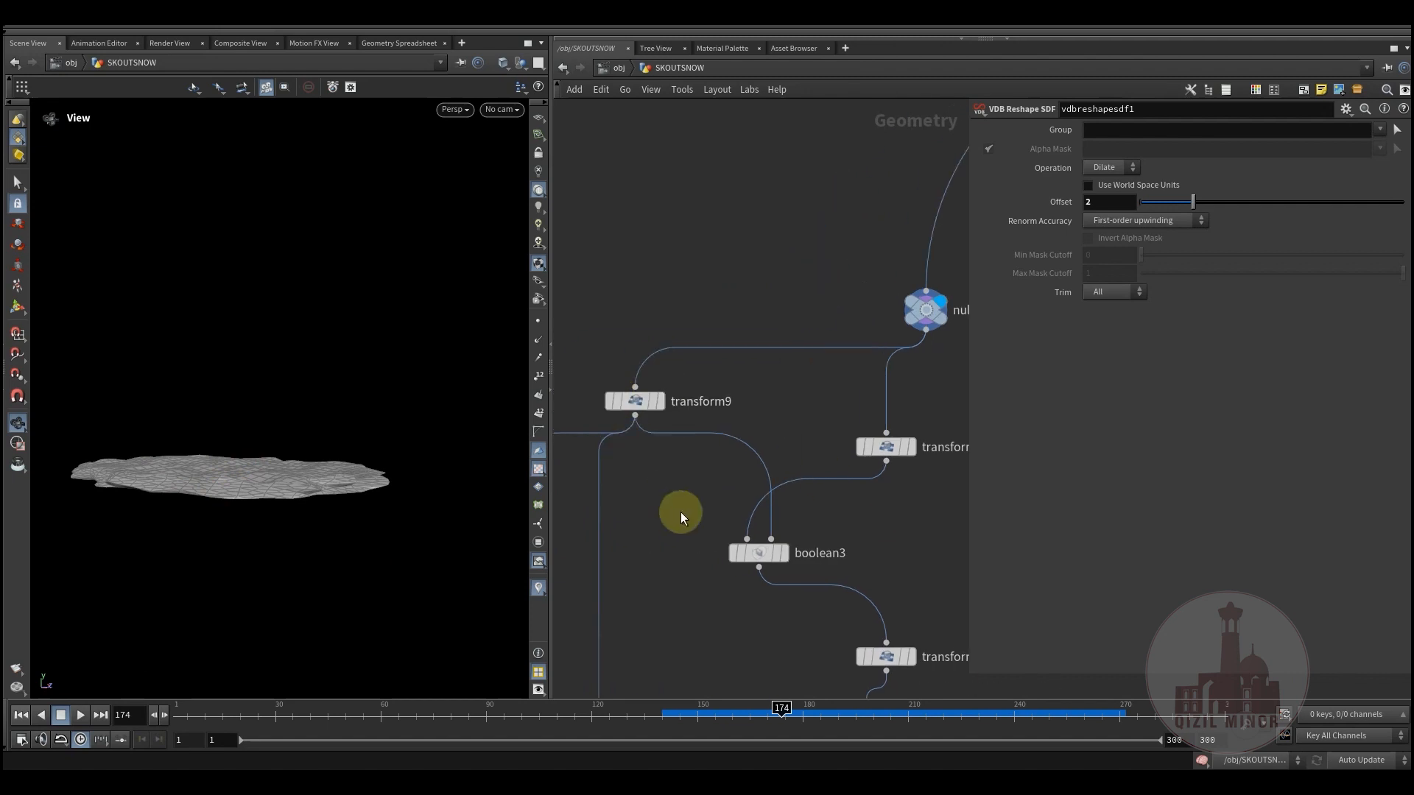
# Examine the grain branches below null3, from the transforms and grain sources to the file caches and grouped network boxes
pyautogui.moveTo(669, 595); pyautogui.dragTo(737, 436, button='middle')
pyautogui.scroll(-7, 729, 483)
pyautogui.moveTo(636, 690); pyautogui.dragTo(669, 437, button='middle')
pyautogui.scroll(-3, 670, 436)
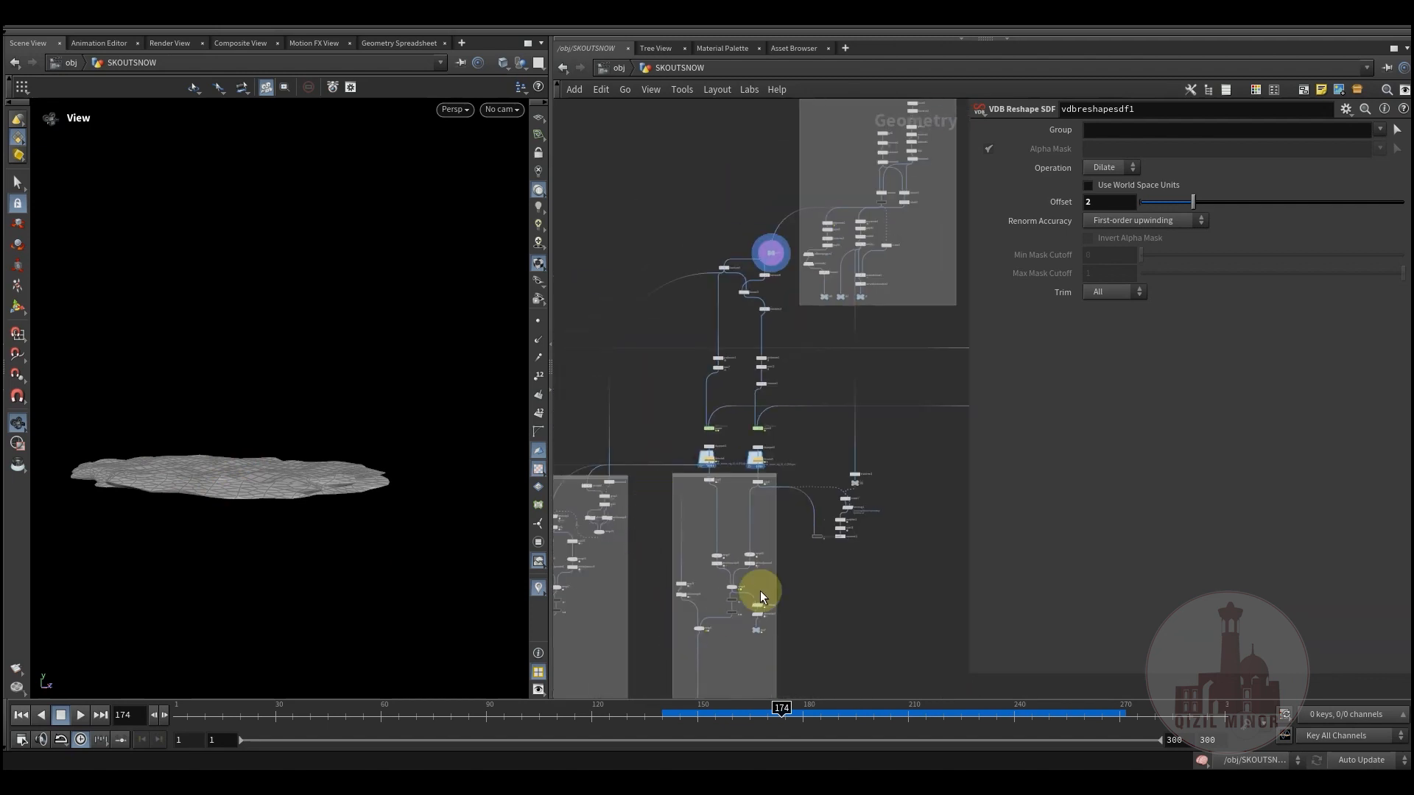
pyautogui.moveTo(760, 591); pyautogui.dragTo(824, 399, button='middle')
pyautogui.scroll(-3, 900, 392)
pyautogui.moveTo(594, 520); pyautogui.dragTo(675, 555, button='middle')
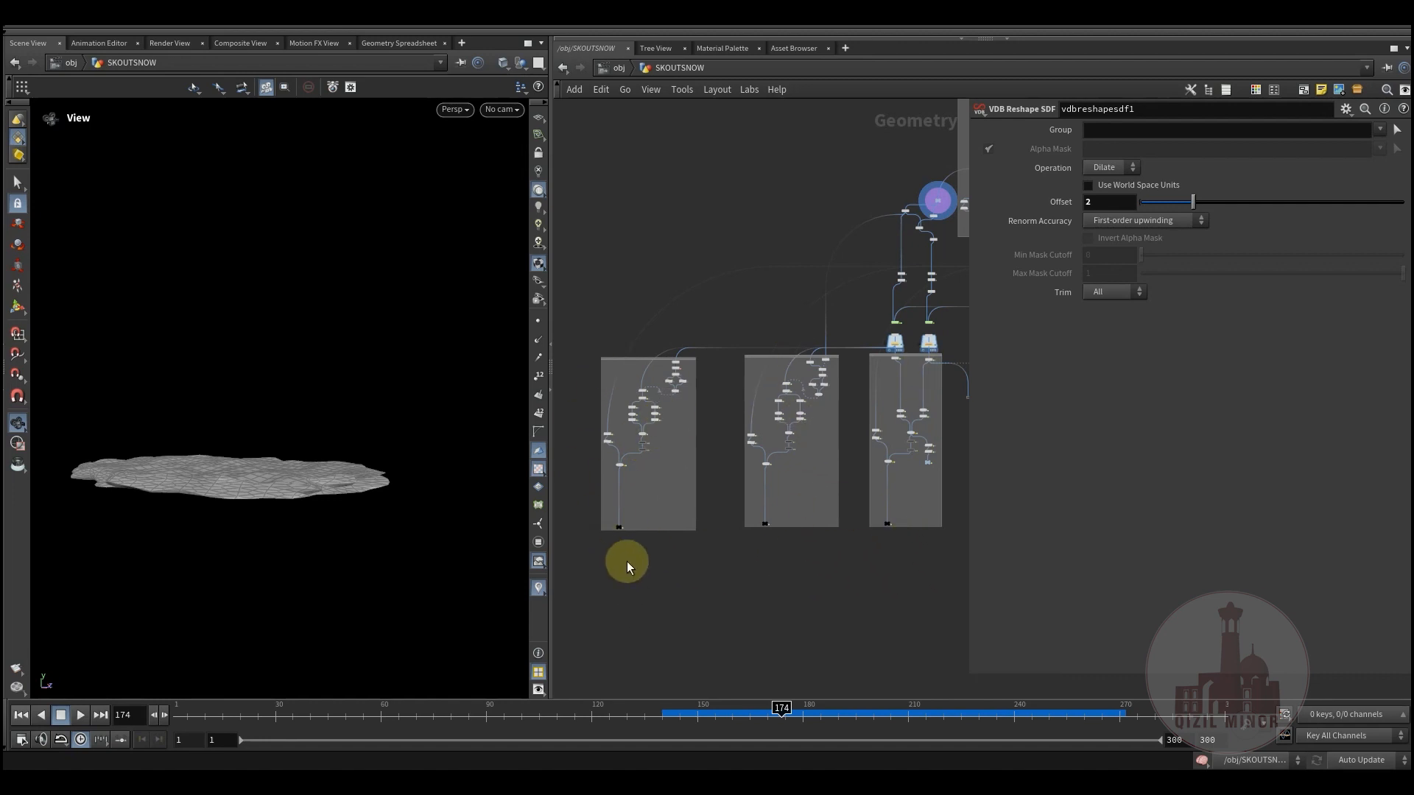
pyautogui.moveTo(810, 564); pyautogui.dragTo(641, 672, button='middle')
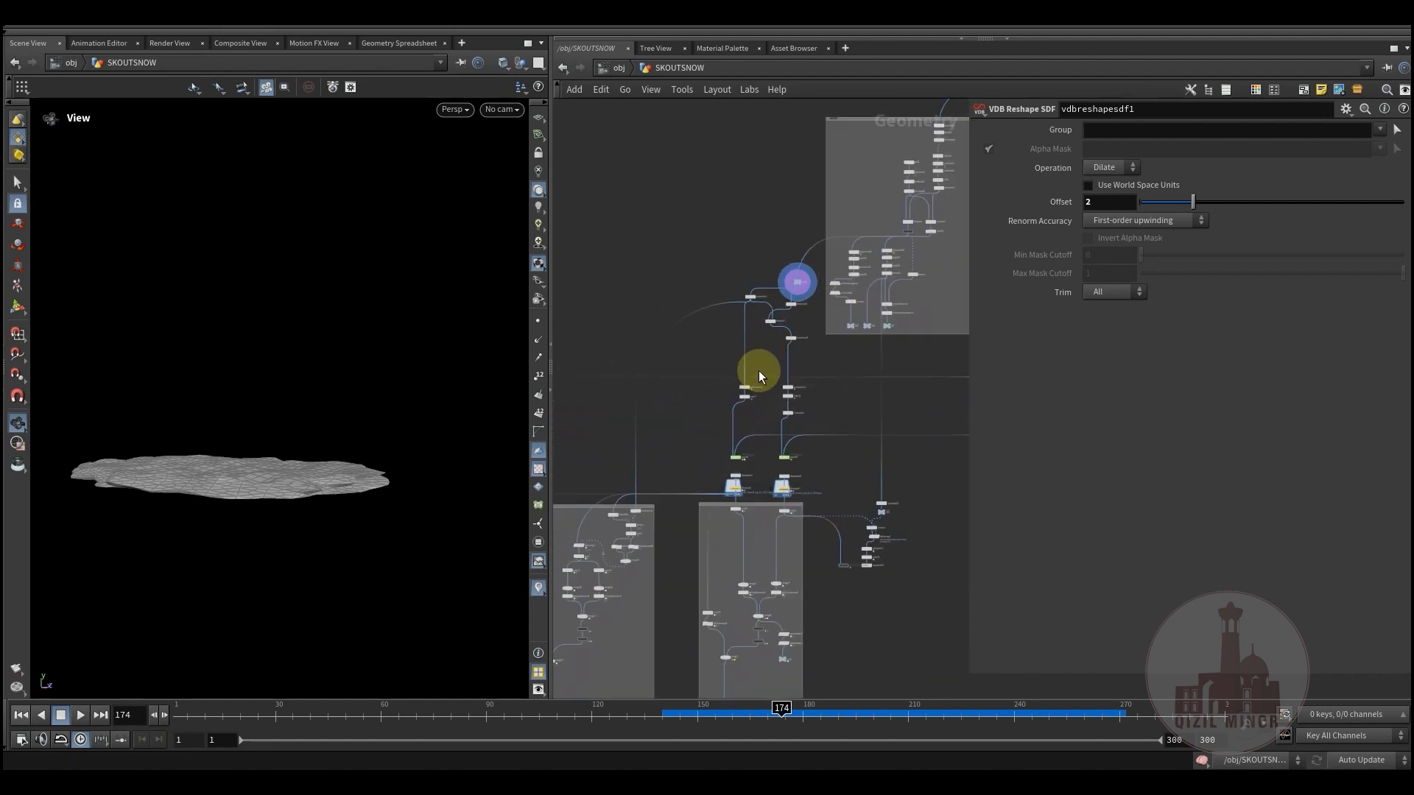
pyautogui.scroll(6, 758, 369)
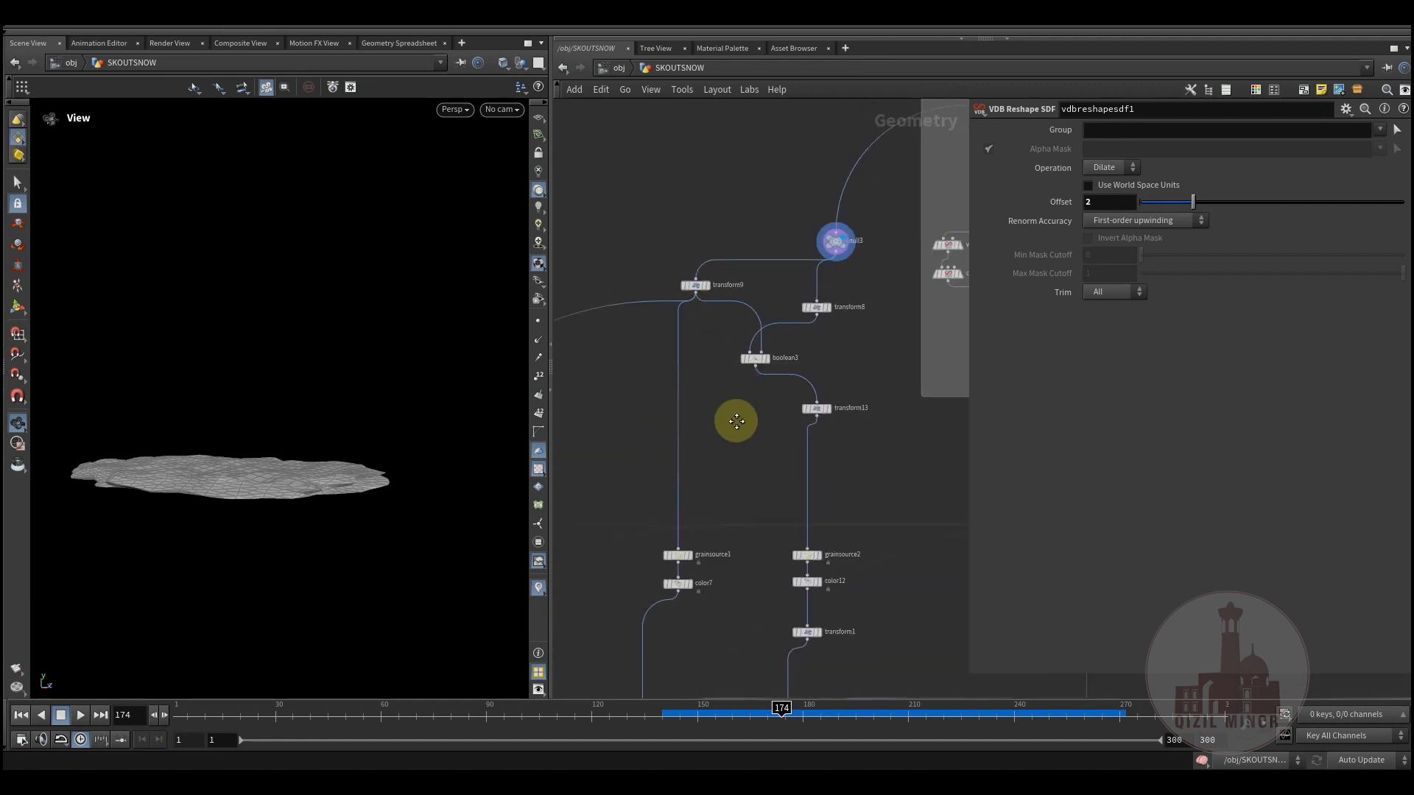
pyautogui.moveTo(737, 421); pyautogui.dragTo(757, 323, button='middle')
pyautogui.scroll(-3, 757, 323)
pyautogui.moveTo(647, 492); pyautogui.dragTo(672, 404, button='middle')
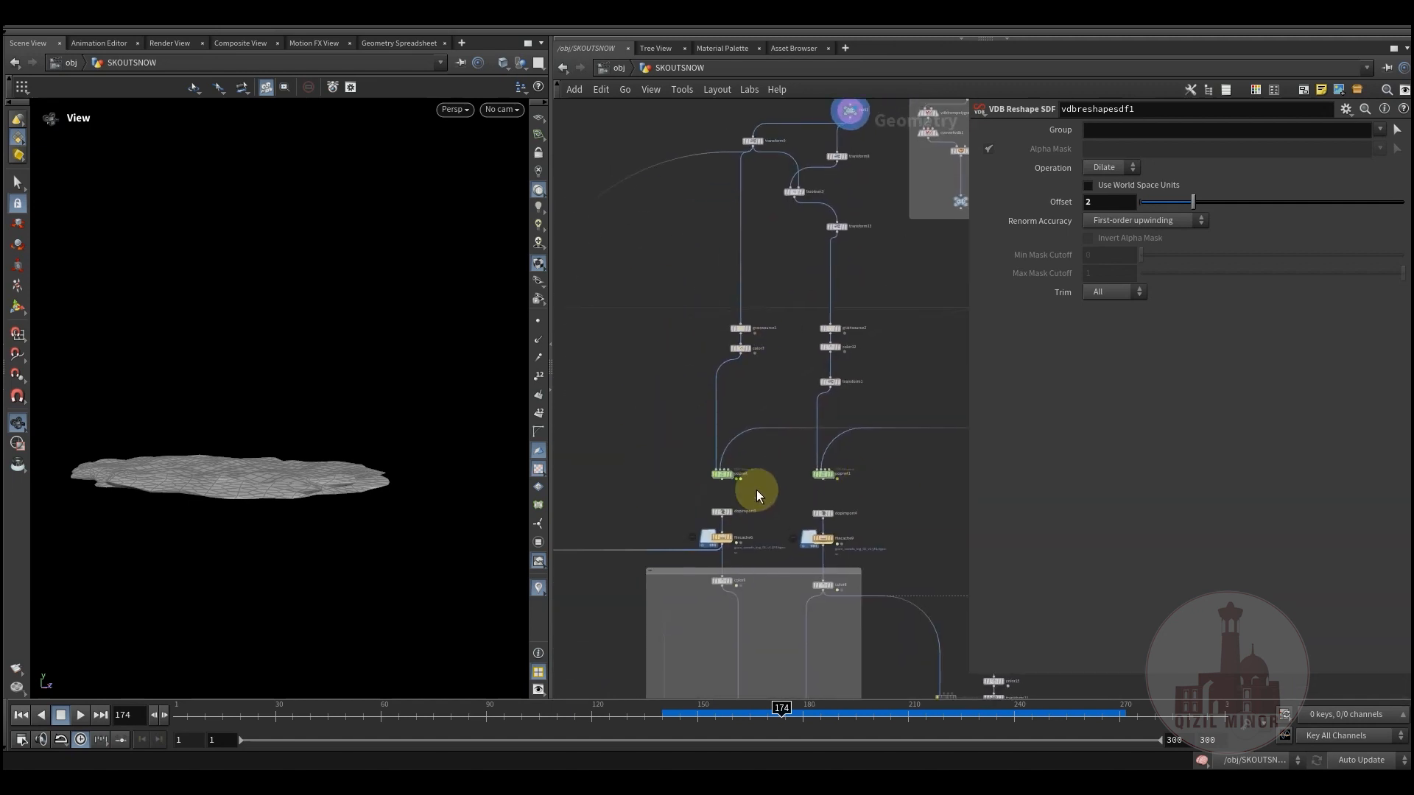
# Display and select transform9 to examine its vertical scale and the resulting ground geometry
pyautogui.moveTo(662, 409); pyautogui.dragTo(574, 482, button='middle')
pyautogui.scroll(8, 678, 384)
pyautogui.moveTo(600, 436); pyautogui.dragTo(704, 426, button='middle')
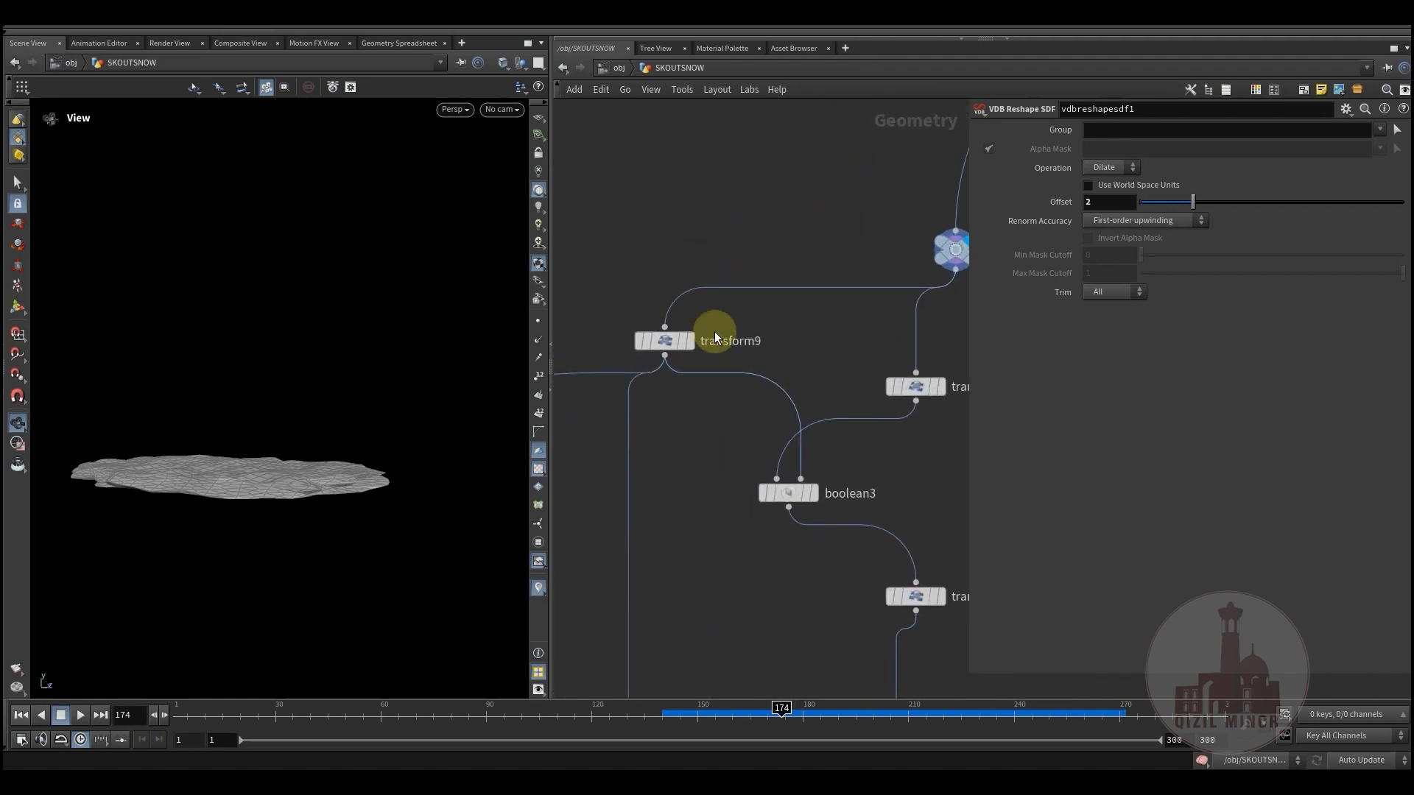
pyautogui.moveTo(664, 338)
pyautogui.click(709, 313)
pyautogui.click(661, 346)
pyautogui.moveTo(625, 398); pyautogui.dragTo(612, 360, button='middle')
pyautogui.moveTo(338, 451); pyautogui.dragTo(306, 464)
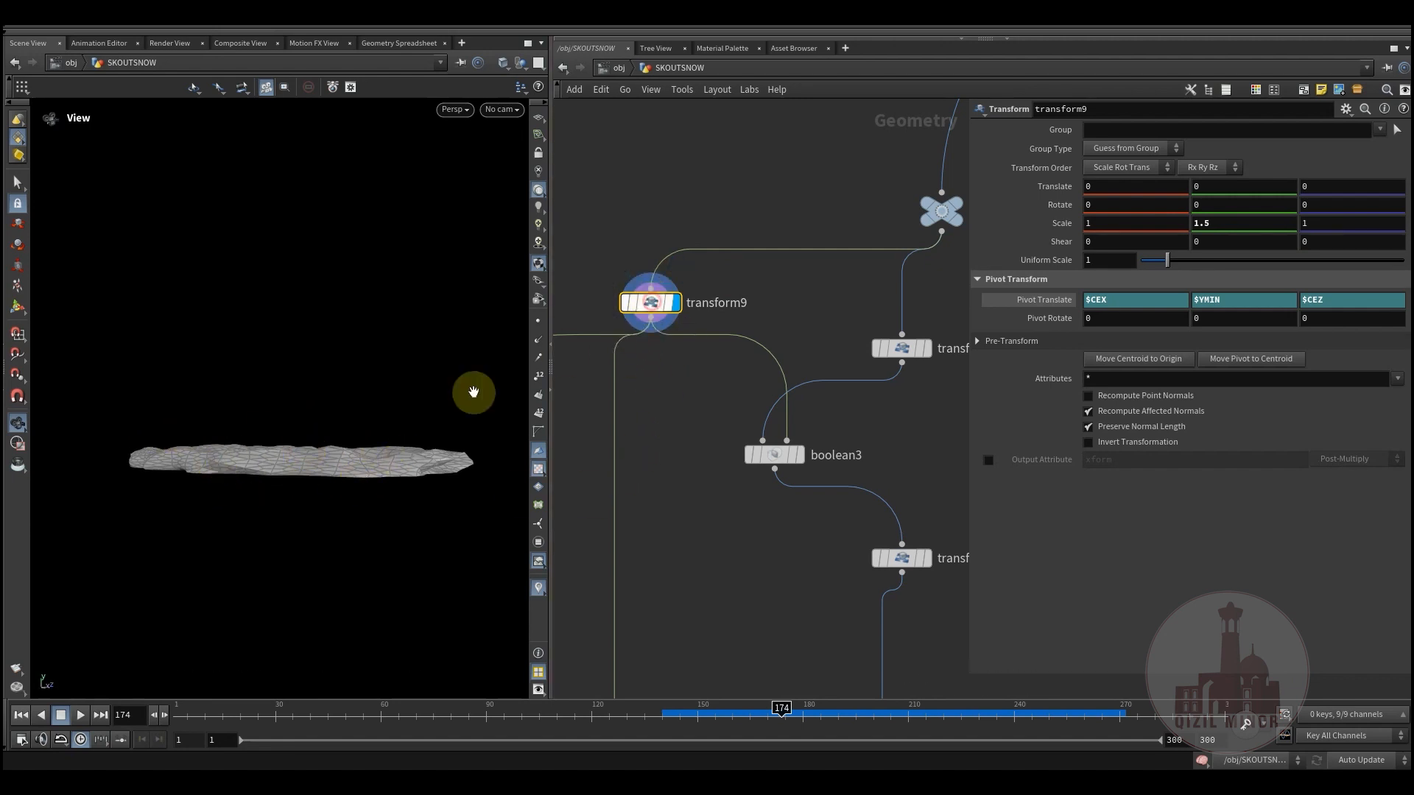
# Display transform8 and boolean3, and inspect the boolean's Subtract settings and its geometry from several angles
pyautogui.moveTo(917, 415); pyautogui.dragTo(824, 461, button='middle')
pyautogui.moveTo(809, 398)
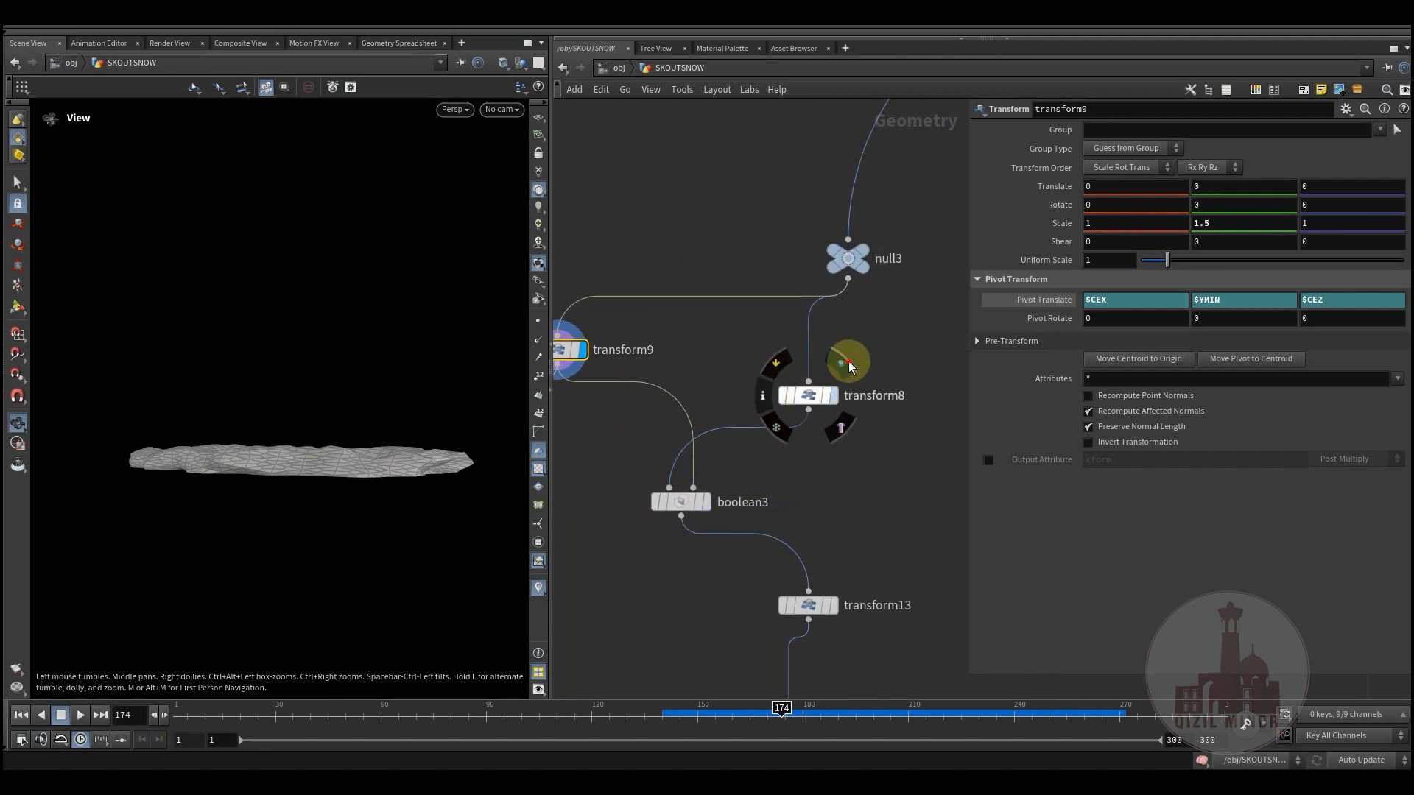
pyautogui.click(847, 362)
pyautogui.moveTo(692, 502)
pyautogui.click(713, 477)
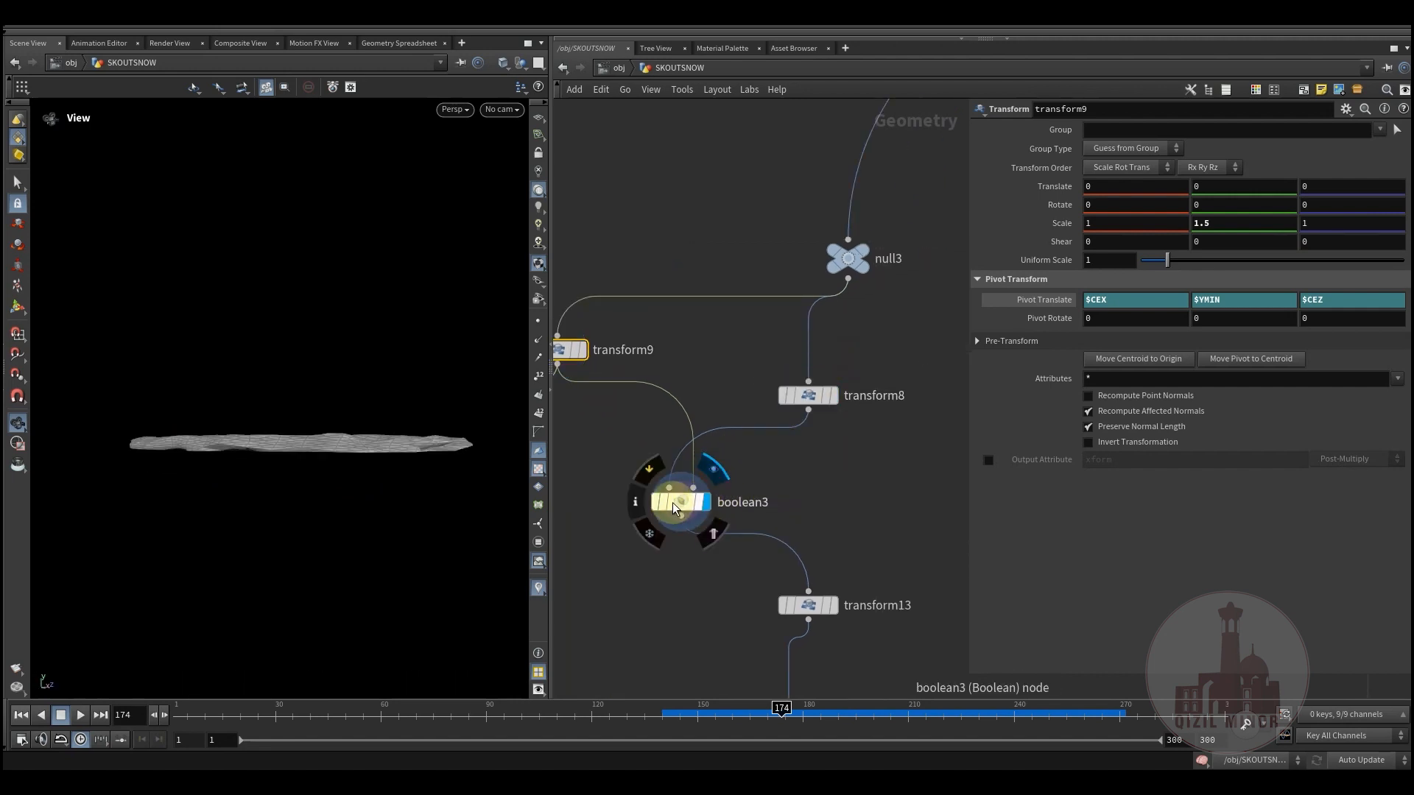
pyautogui.click(673, 503)
pyautogui.moveTo(254, 449)
pyautogui.mouseDown()
pyautogui.moveTo(285, 410)
pyautogui.moveTo(253, 471)
pyautogui.mouseUp()
pyautogui.moveTo(309, 532); pyautogui.dragTo(142, 479)
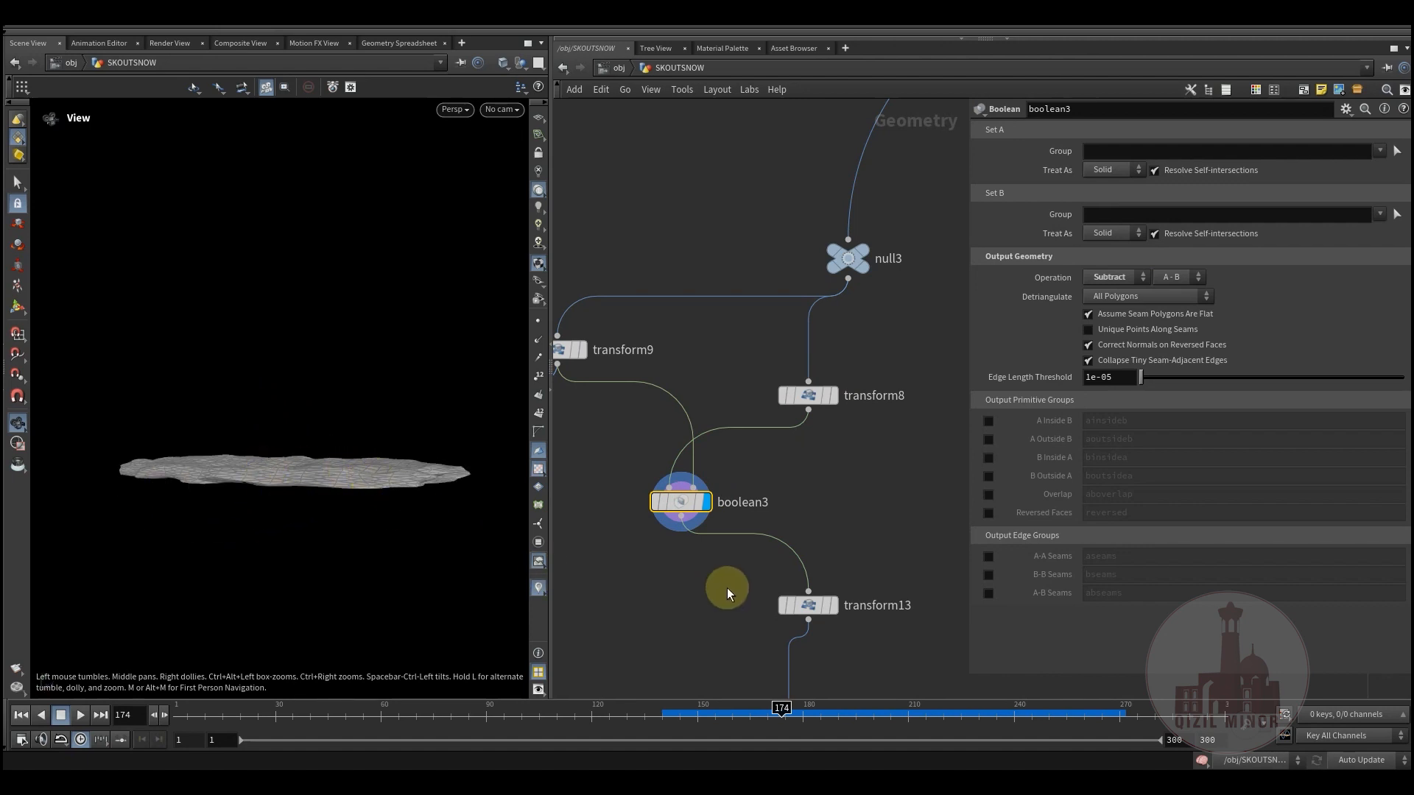
# Select and display transform13 to examine its scale settings and the flattened ground piece
pyautogui.click(815, 605)
pyautogui.click(834, 605)
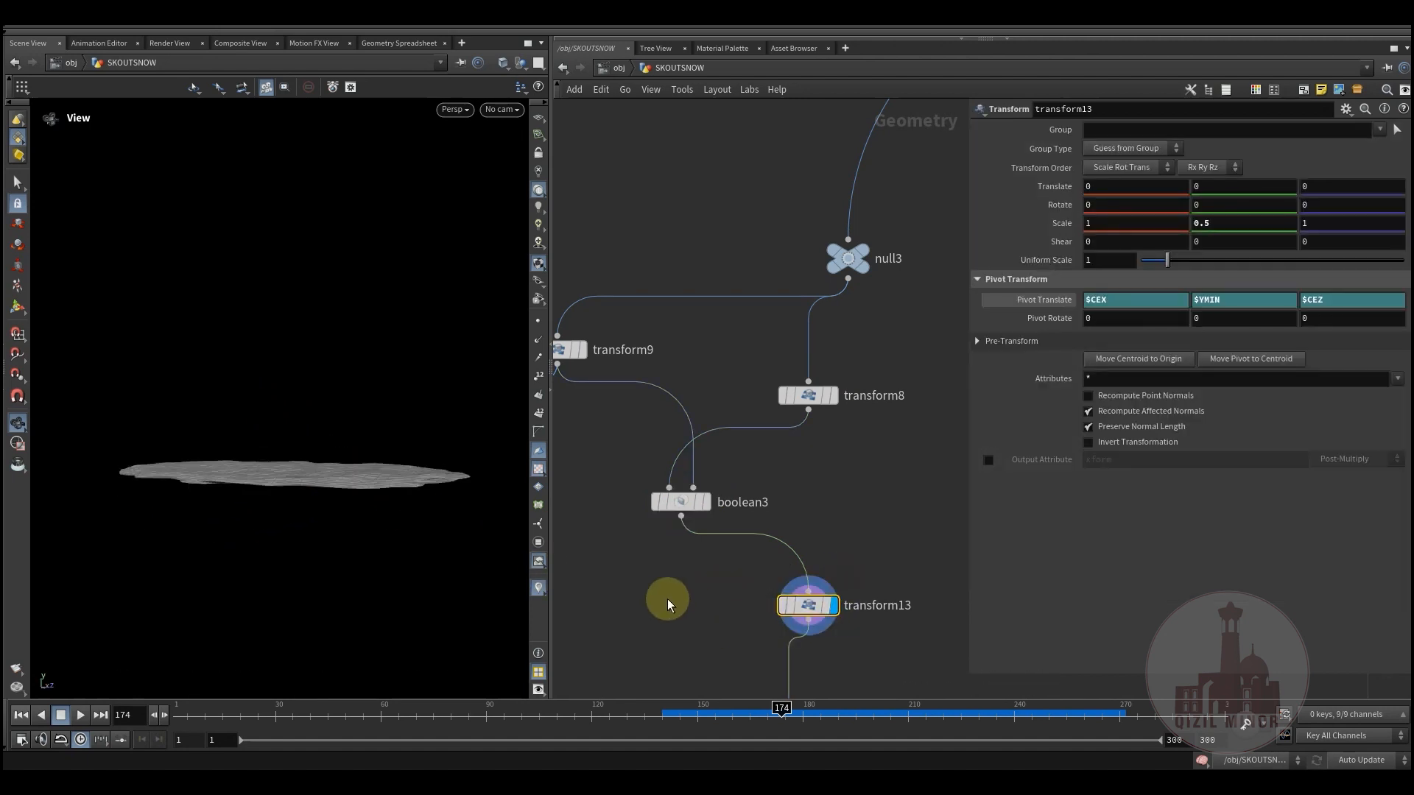
pyautogui.moveTo(259, 450); pyautogui.dragTo(282, 495)
pyautogui.moveTo(734, 331); pyautogui.dragTo(762, 240, button='middle')
pyautogui.scroll(-3, 761, 240)
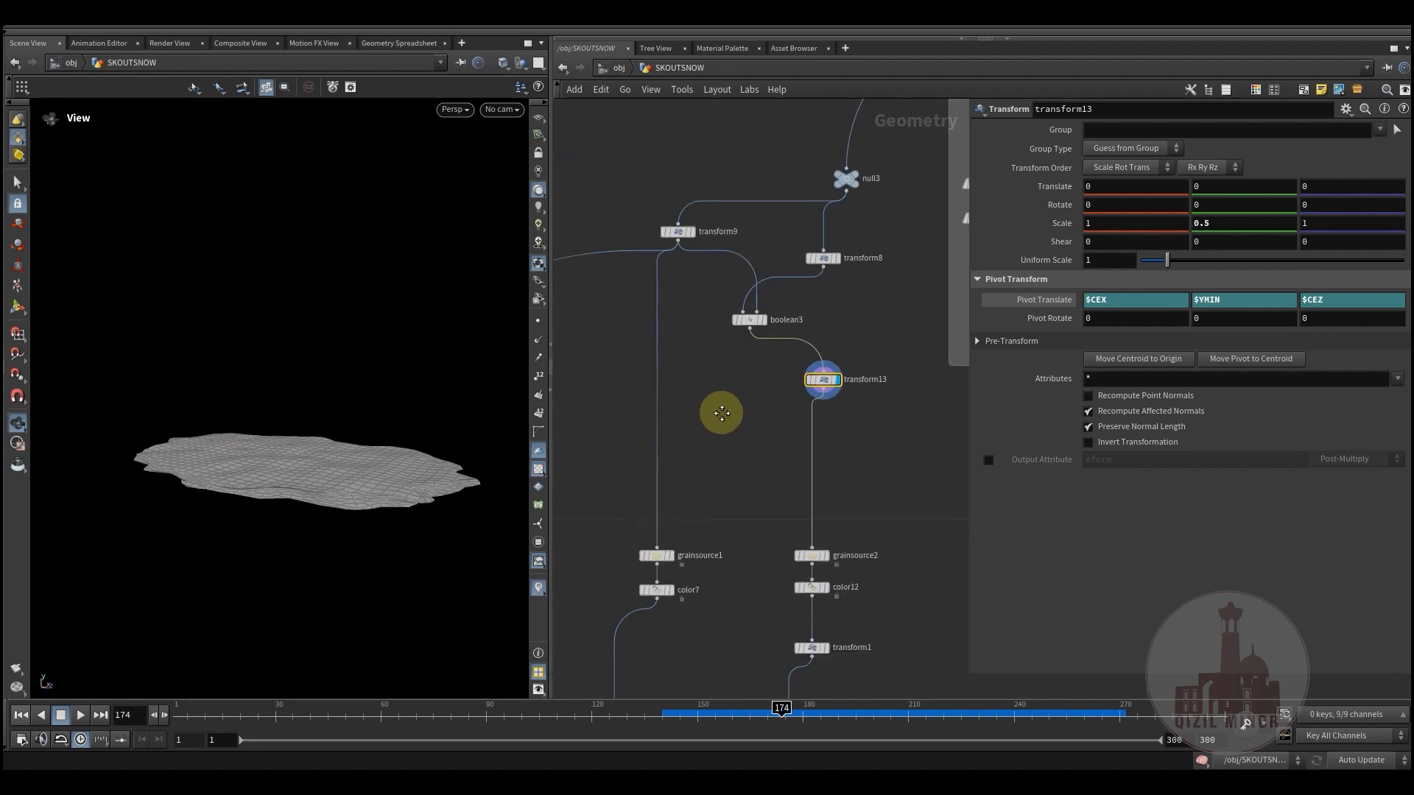
# Display grainsource2 and transform1 in turn, inspecting the grain points, the source settings and the transform's translation
pyautogui.moveTo(721, 414); pyautogui.dragTo(705, 290, button='middle')
pyautogui.scroll(3, 791, 450)
pyautogui.click(823, 423)
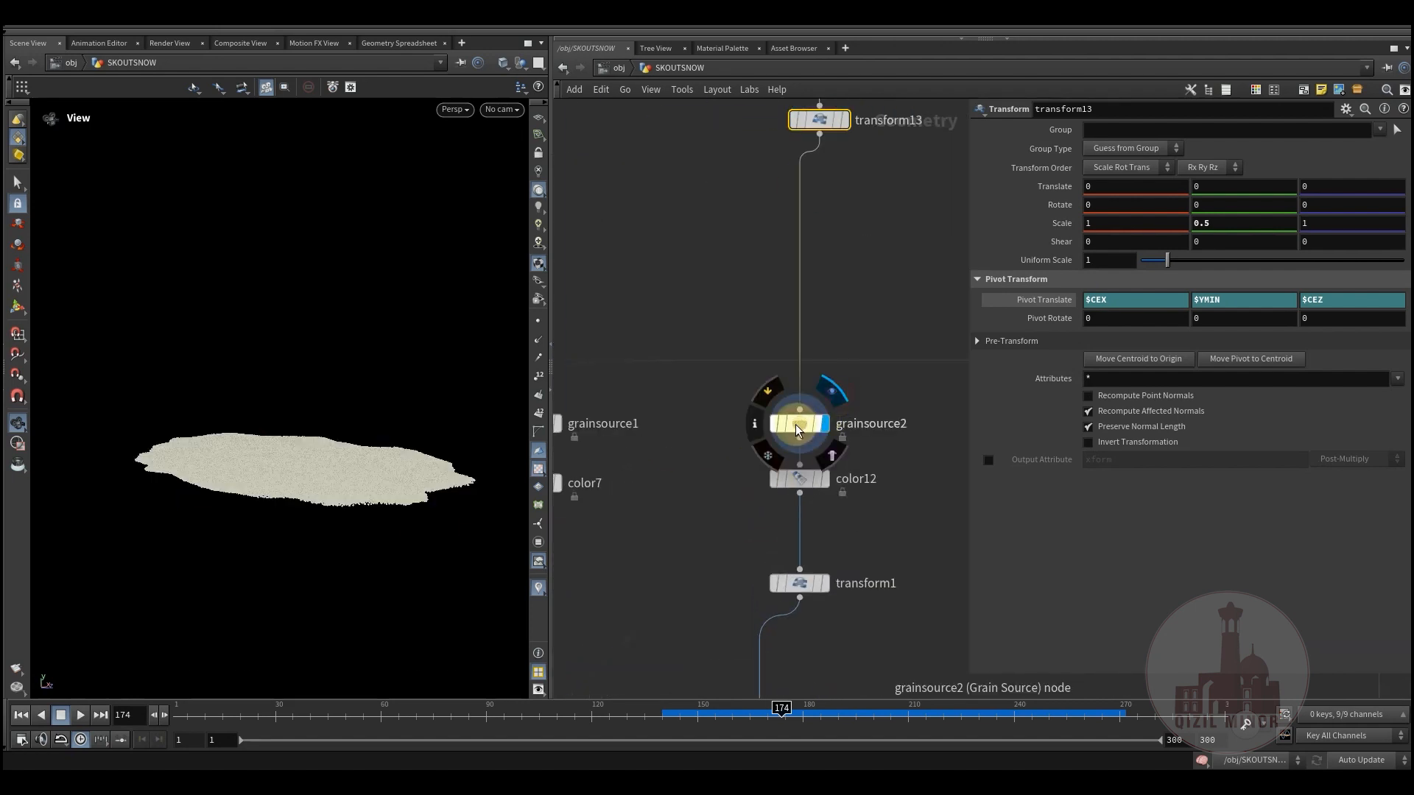
pyautogui.click(797, 423)
pyautogui.moveTo(327, 476)
pyautogui.mouseDown()
pyautogui.moveTo(338, 461)
pyautogui.moveTo(272, 492)
pyautogui.moveTo(329, 490)
pyautogui.mouseUp()
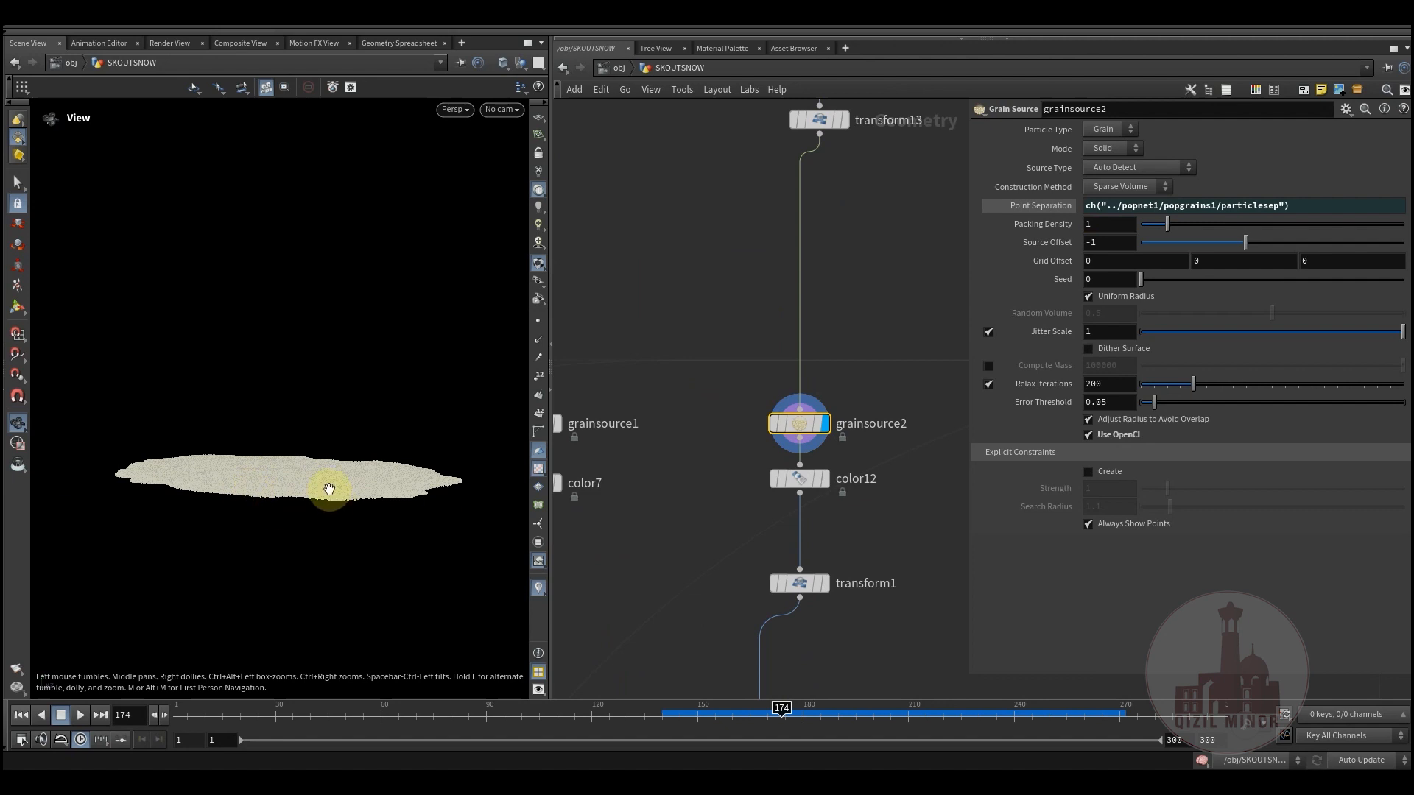
pyautogui.click(822, 583)
pyautogui.click(775, 589)
# Display color7 and grainsource1 in turn on the other grain branch and inspect their parameters
pyautogui.moveTo(647, 537); pyautogui.dragTo(890, 502, button='middle')
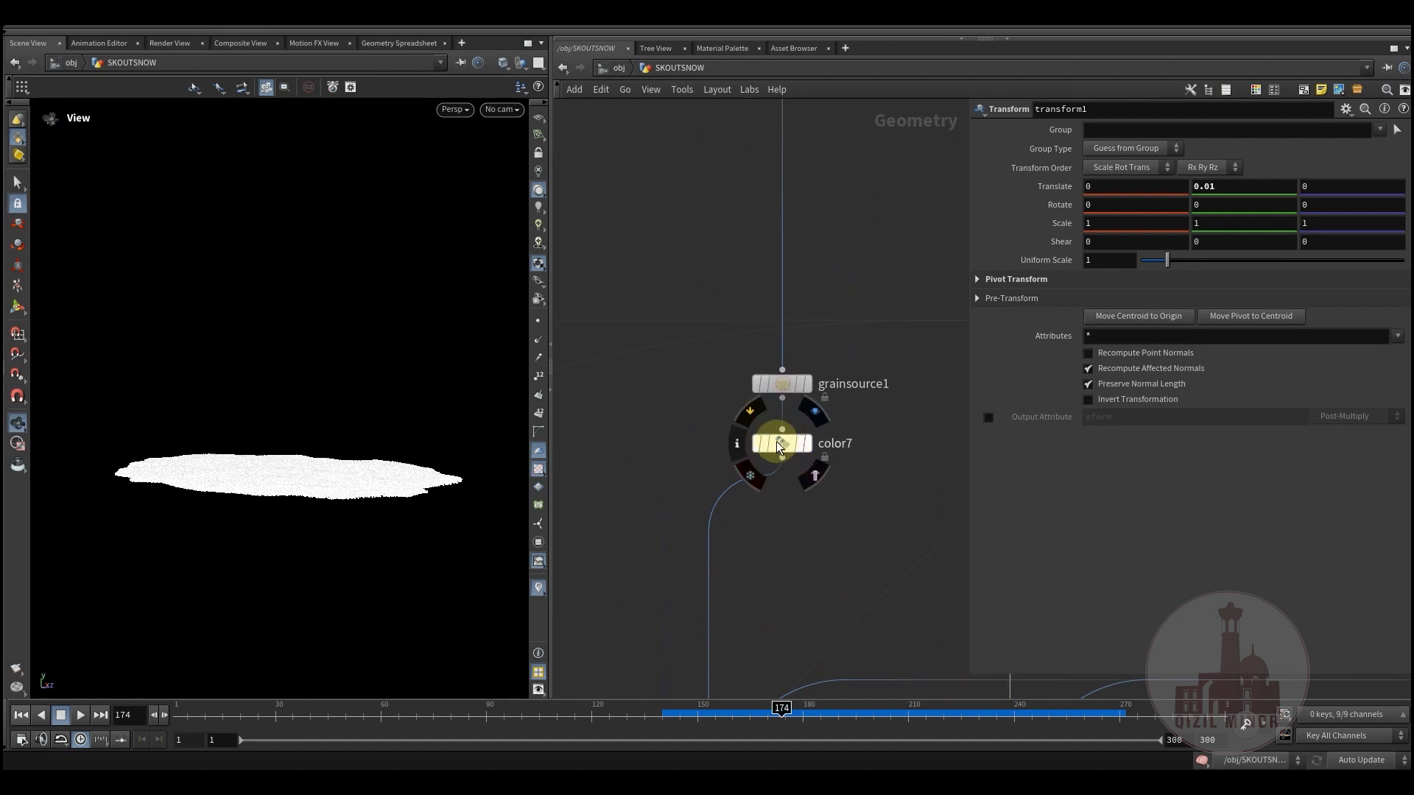
pyautogui.click(817, 422)
pyautogui.click(784, 444)
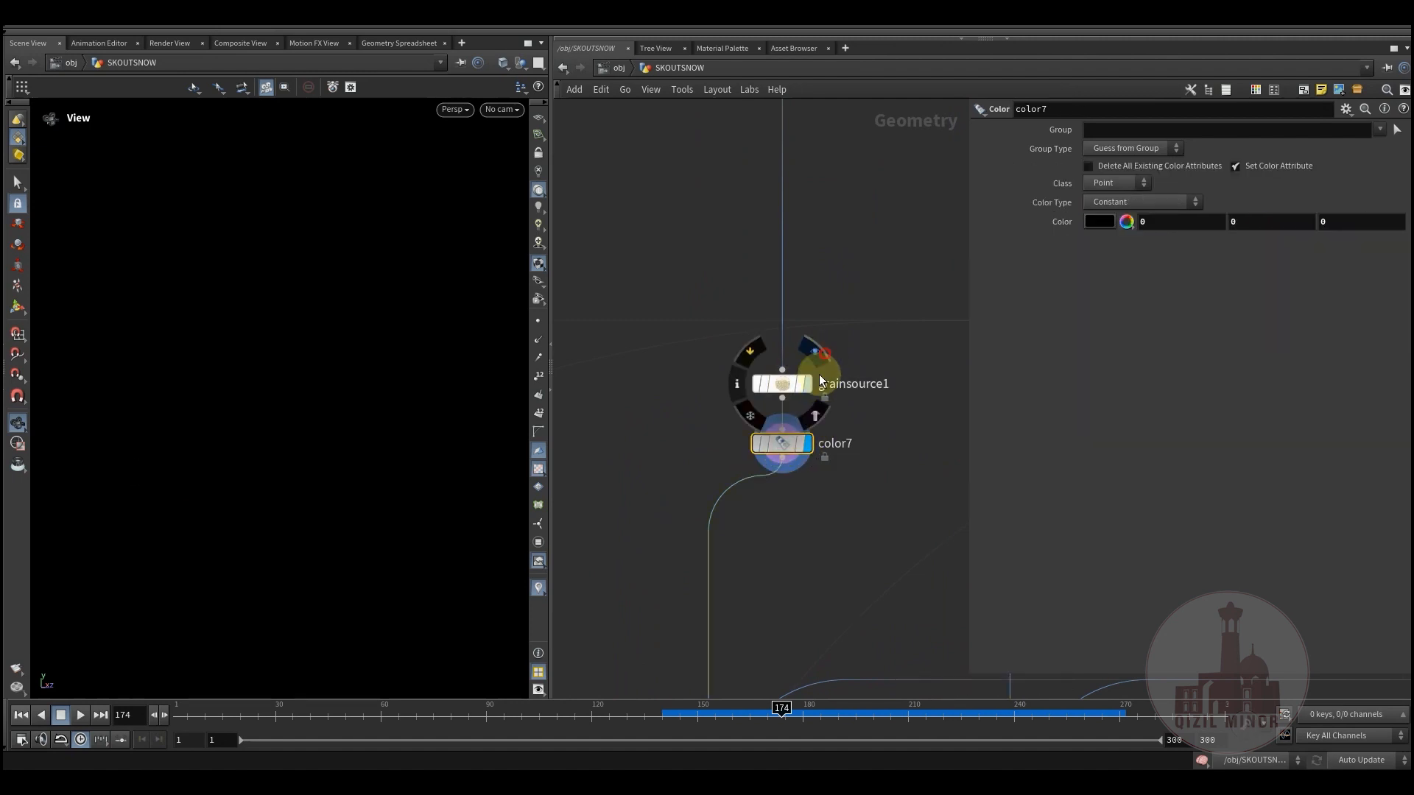
pyautogui.click(819, 377)
pyautogui.click(782, 384)
# Select the popnet1 and popnet simulation networks and examine their parameters and the cache nodes below them
pyautogui.moveTo(859, 552); pyautogui.dragTo(782, 421, button='middle')
pyautogui.moveTo(897, 486); pyautogui.dragTo(917, 477)
pyautogui.moveTo(785, 426); pyautogui.dragTo(891, 468)
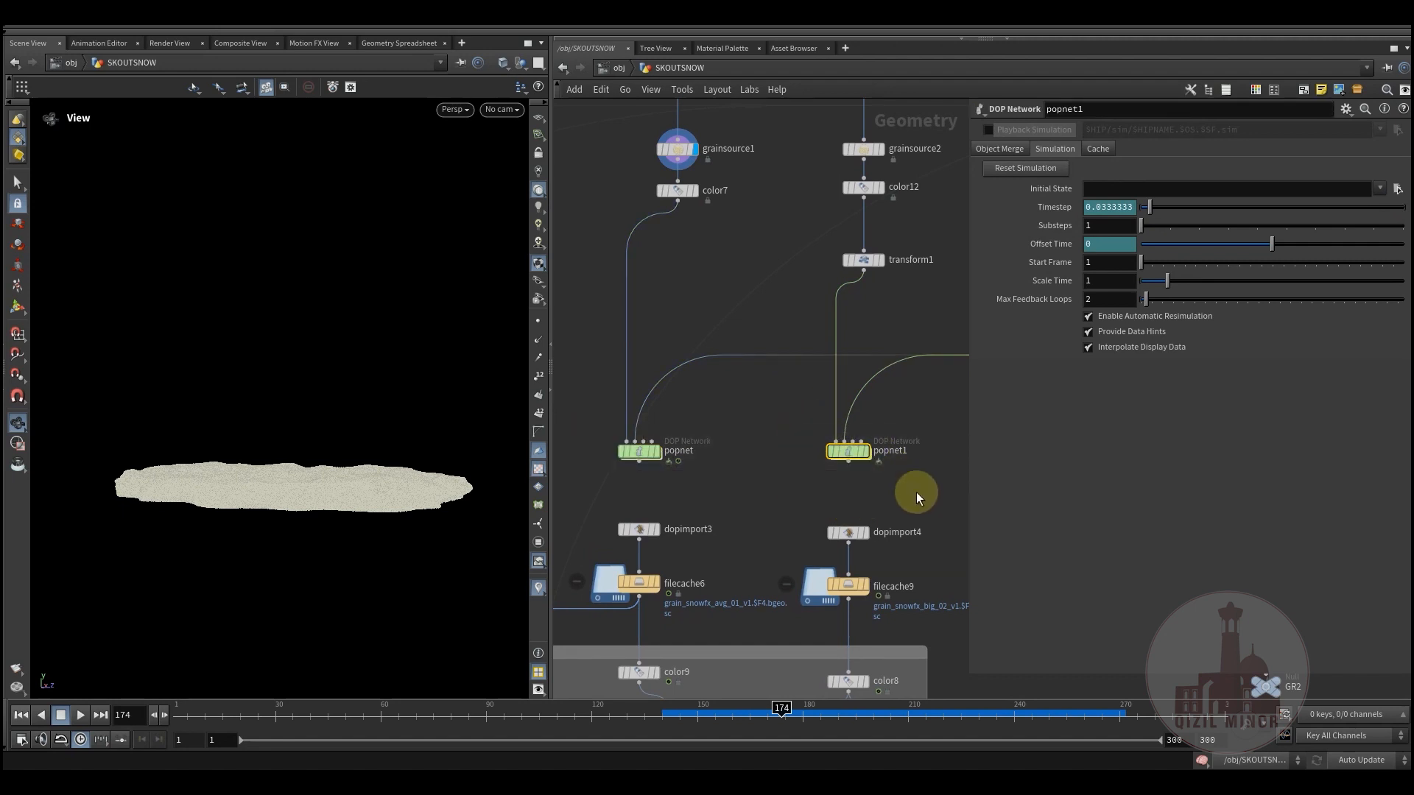
pyautogui.moveTo(772, 452); pyautogui.dragTo(795, 487, button='middle')
pyautogui.moveTo(750, 480); pyautogui.dragTo(749, 481)
pyautogui.moveTo(588, 440); pyautogui.dragTo(613, 439, button='middle')
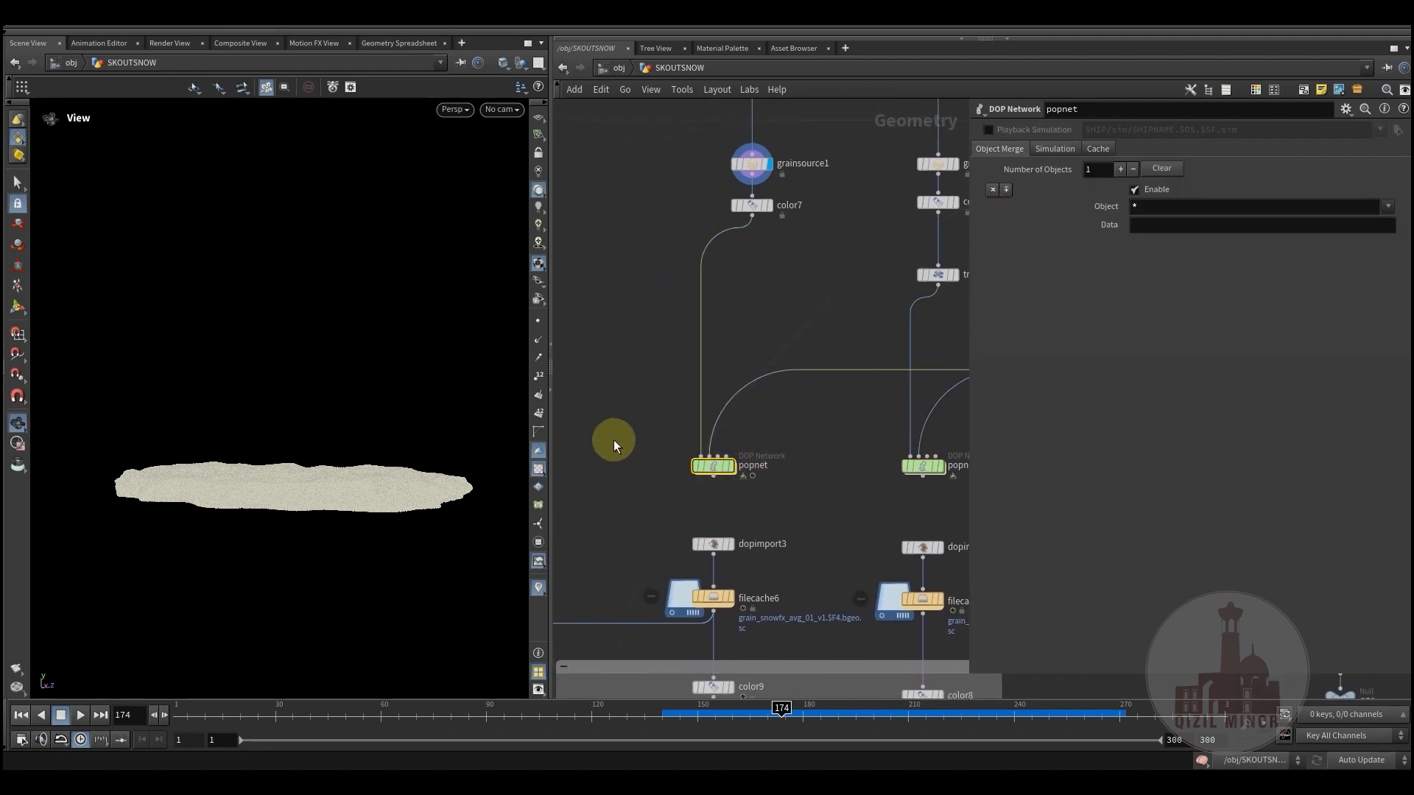
pyautogui.moveTo(779, 489); pyautogui.dragTo(791, 523, button='middle')
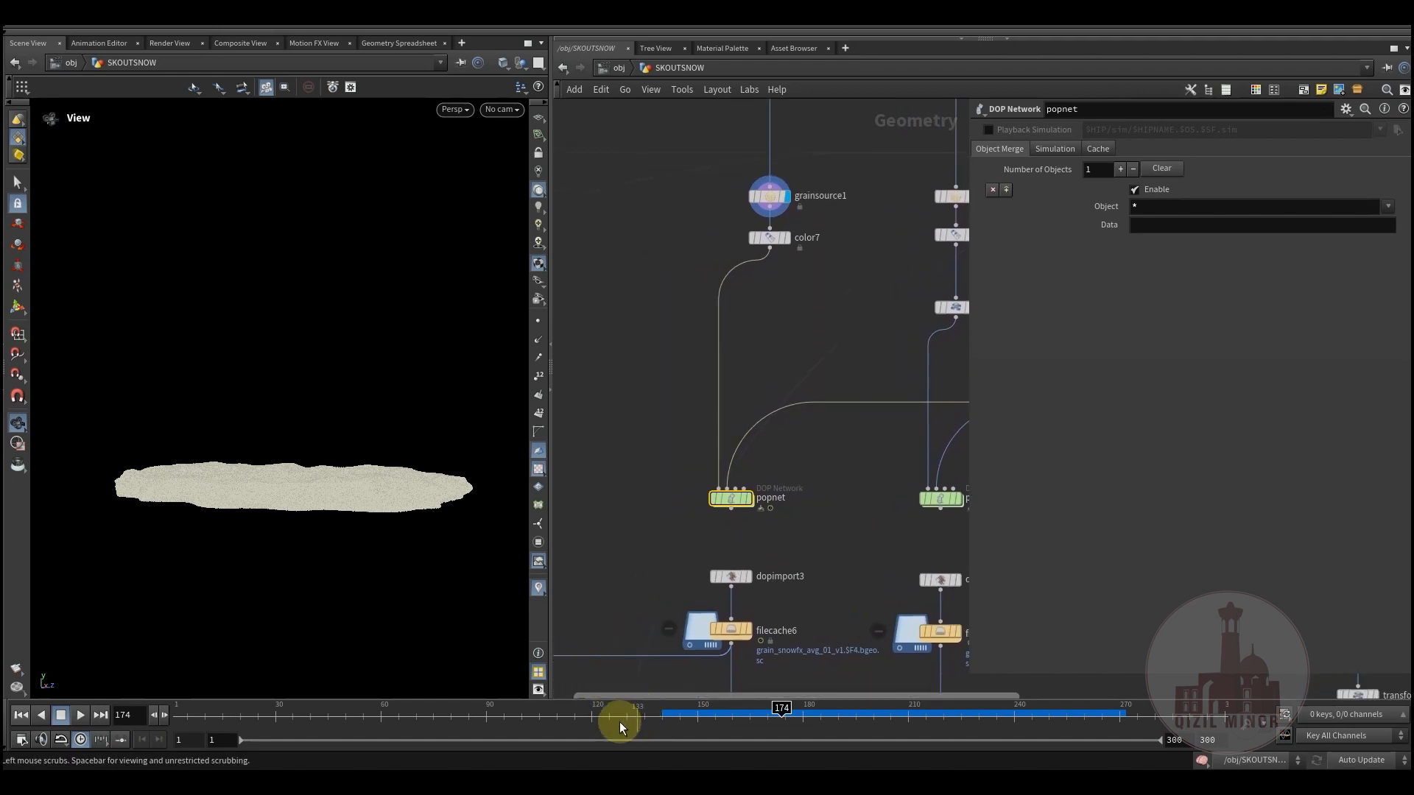
# Return the timeline to frame 1 and open the contents of the popnet network
pyautogui.moveTo(288, 717); pyautogui.dragTo(175, 718)
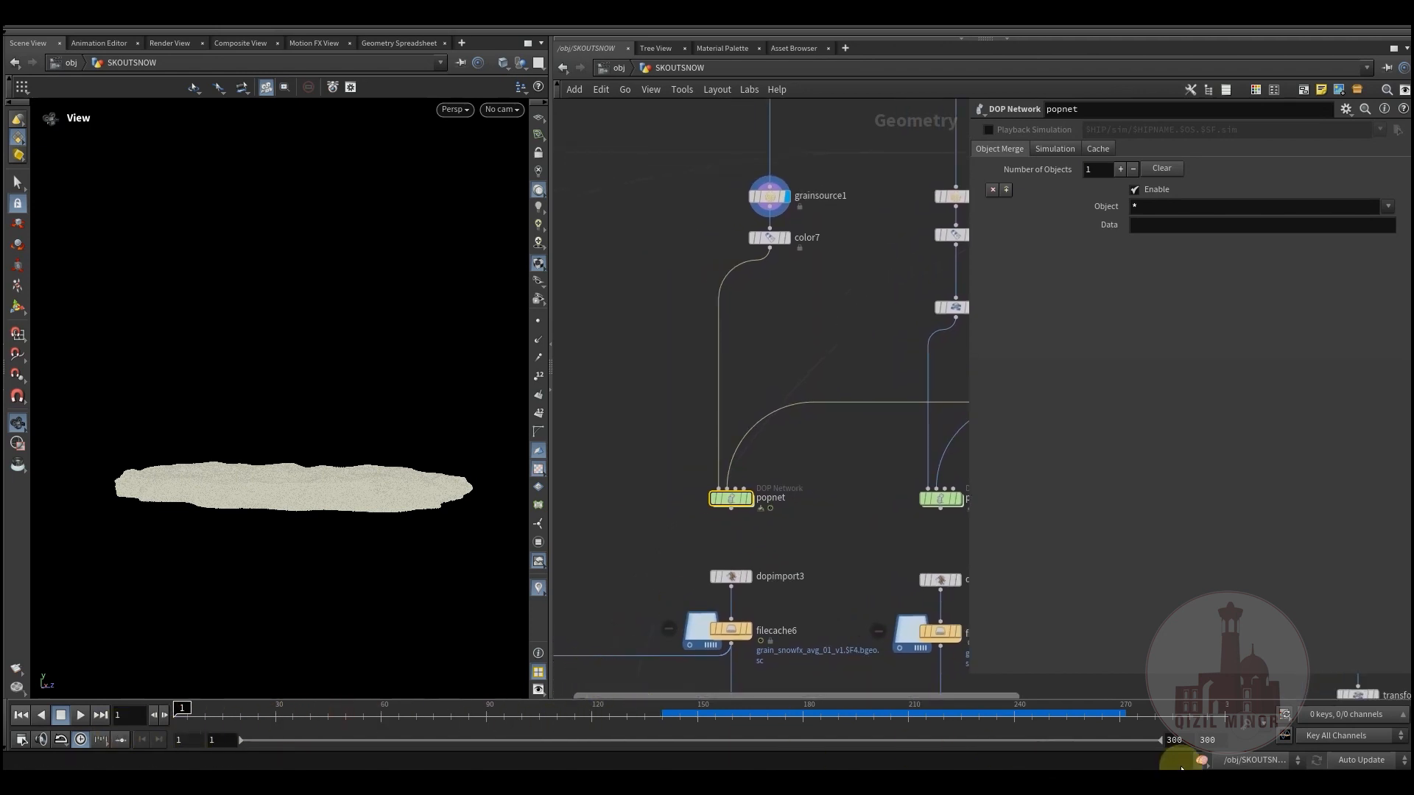
pyautogui.scroll(4, 810, 530)
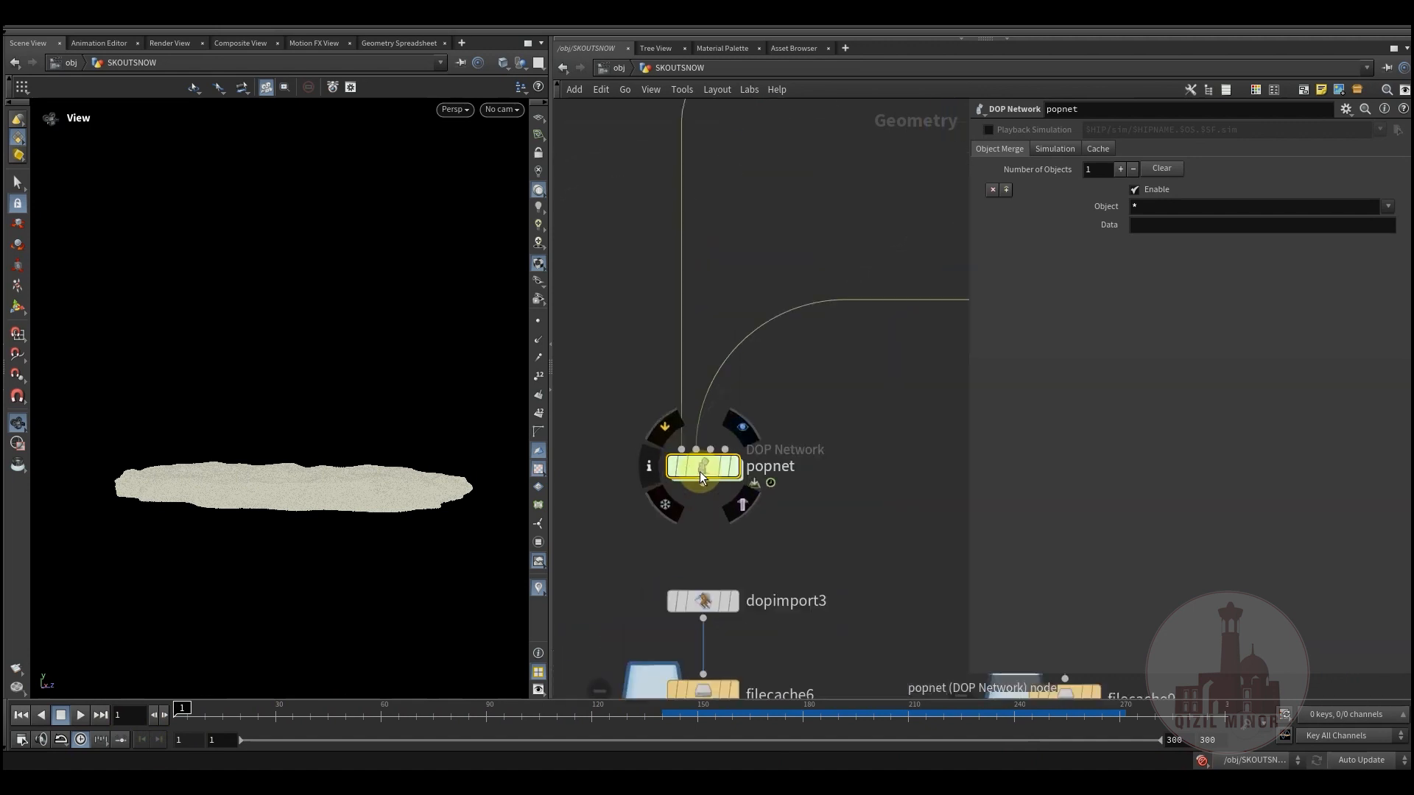
pyautogui.doubleClick(716, 471)
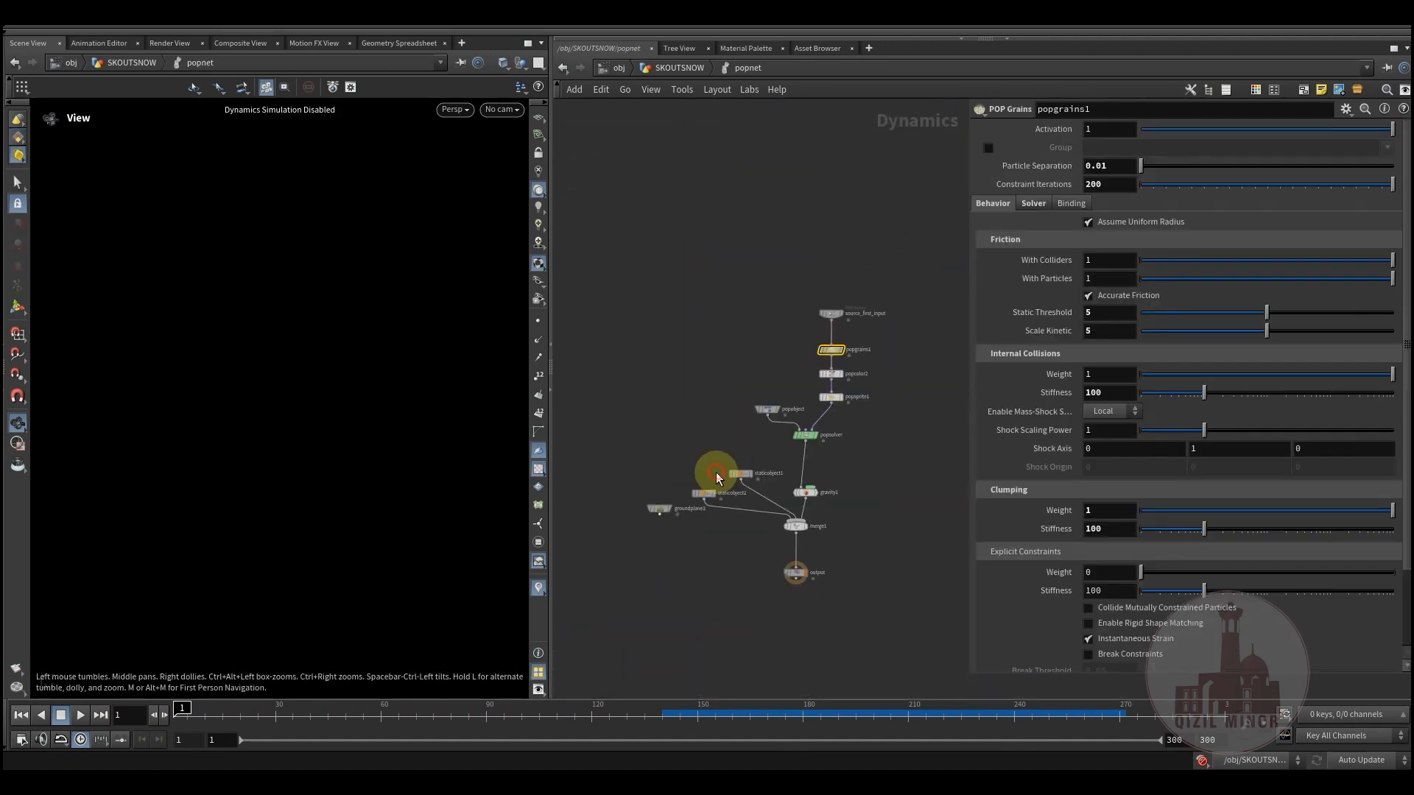
pyautogui.scroll(3, 707, 431)
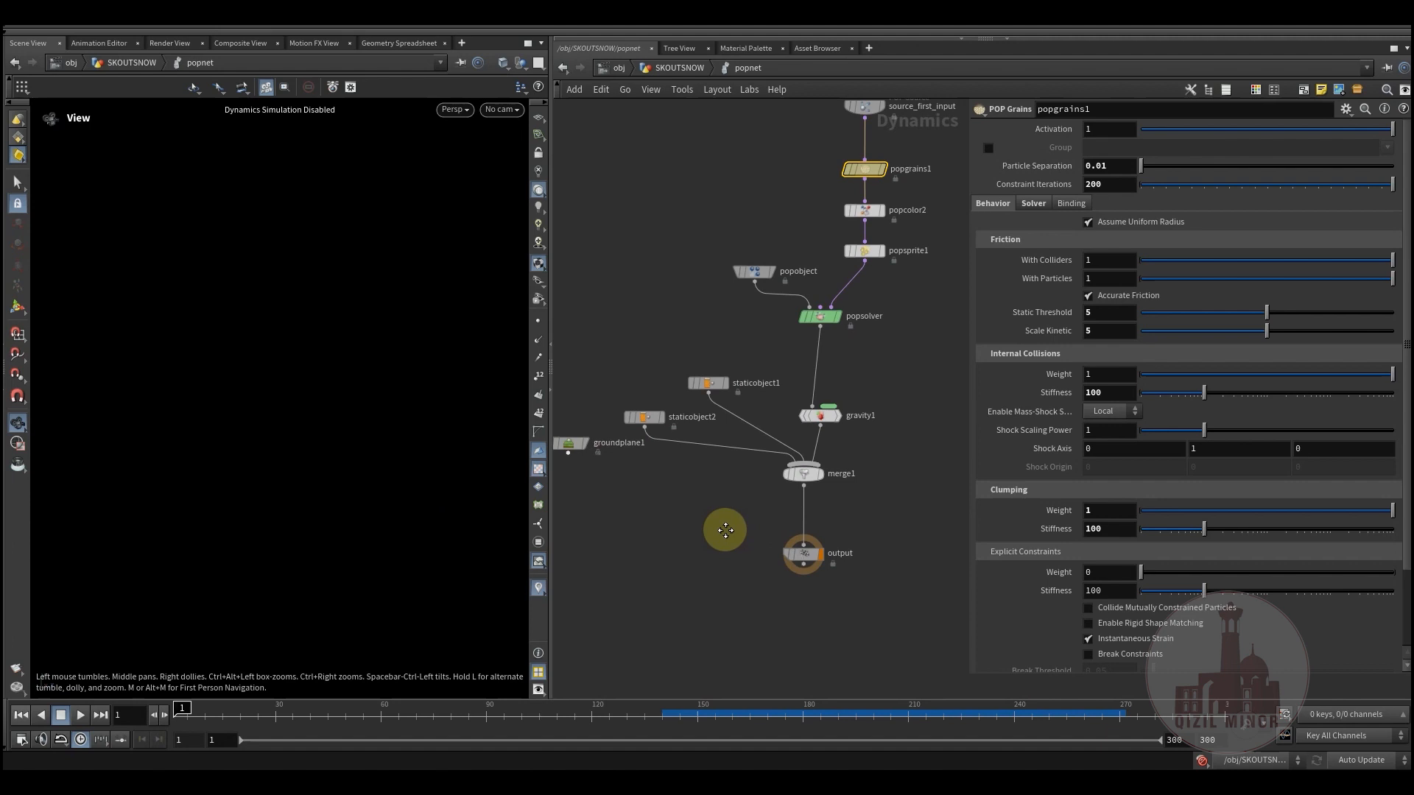
# Select staticobject2 and staticobject1 in turn and examine their SOP paths and collision volume settings
pyautogui.moveTo(638, 359); pyautogui.dragTo(917, 574)
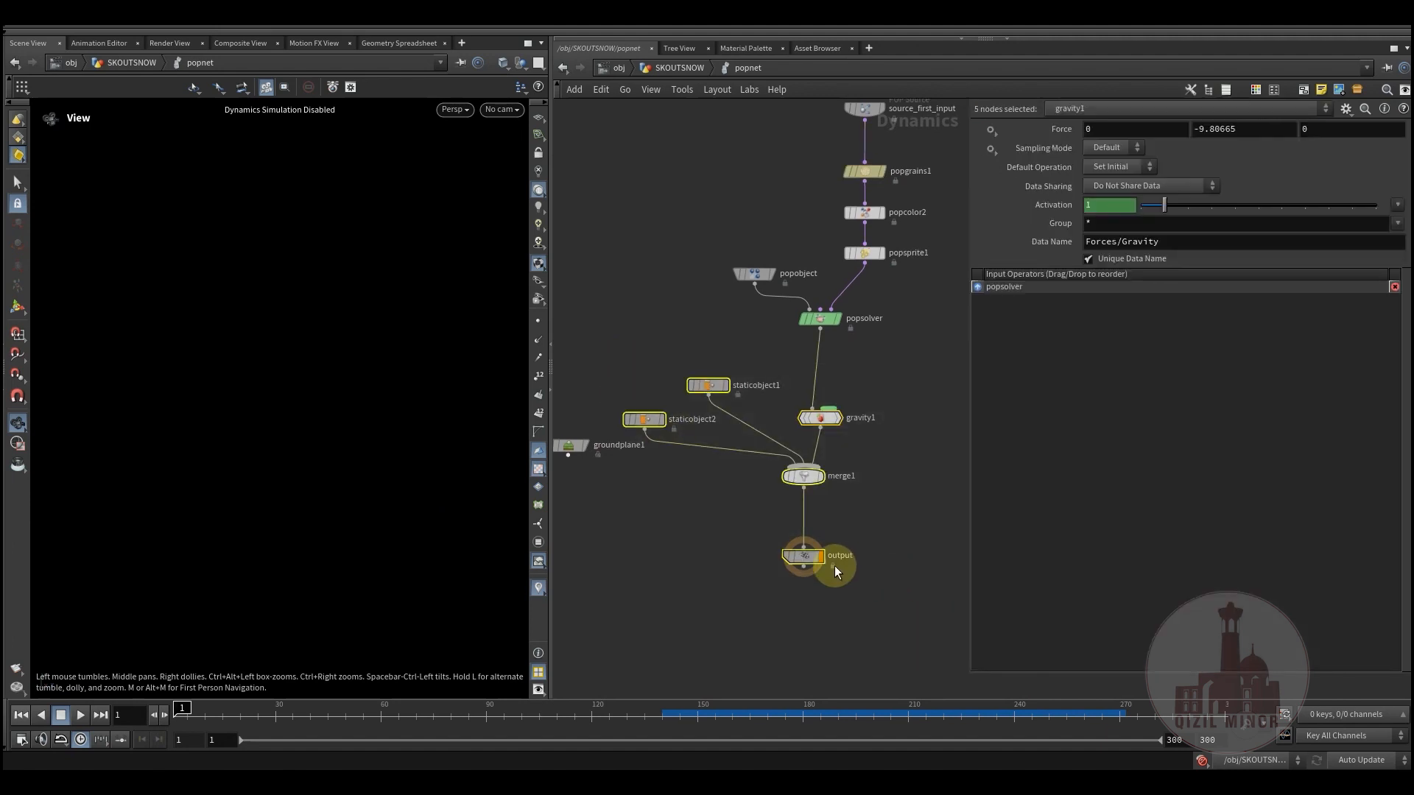
pyautogui.click(637, 421)
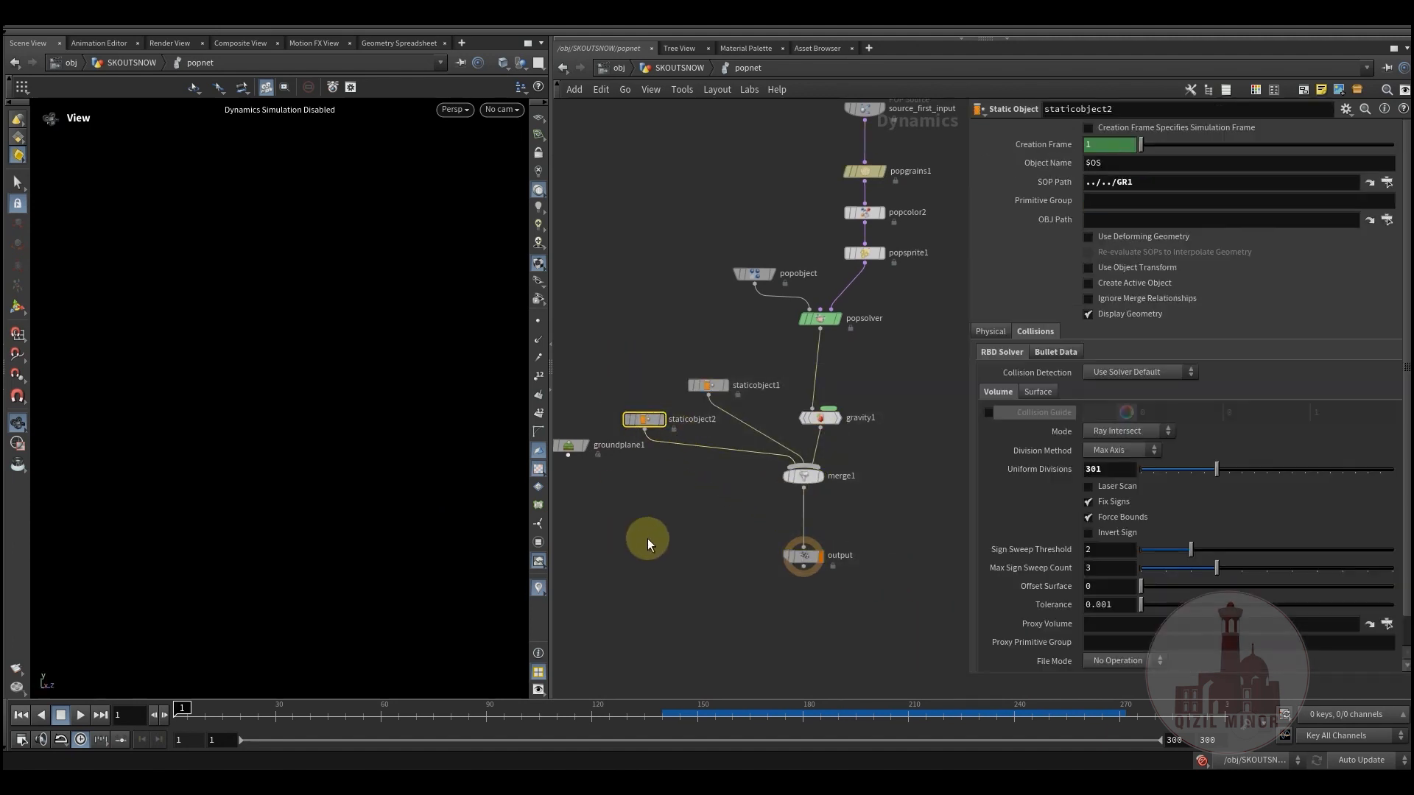
pyautogui.click(703, 387)
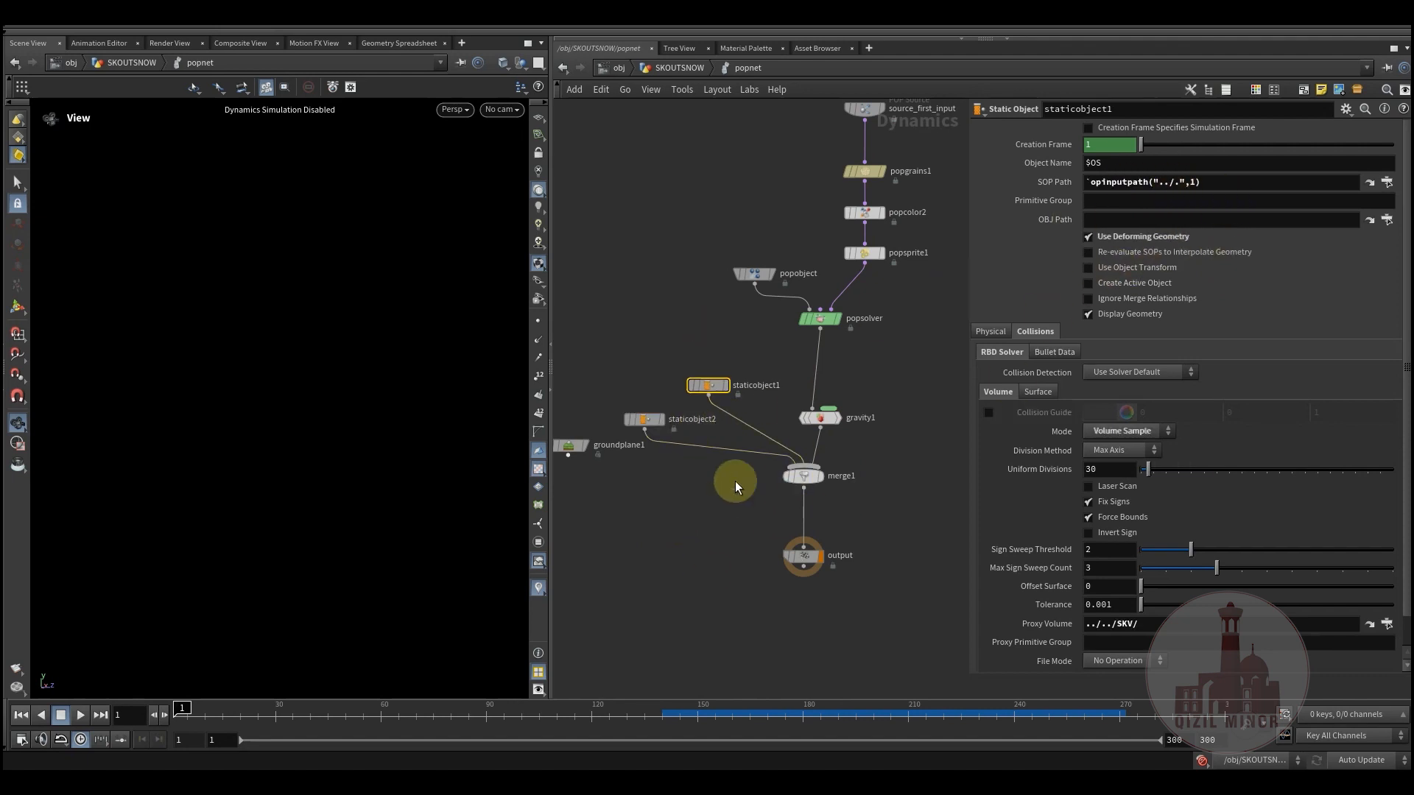
# Move the two static objects, gravity1, merge1 and output nodes slightly down, away from popsolver
pyautogui.moveTo(617, 361); pyautogui.dragTo(853, 575)
pyautogui.moveTo(820, 417); pyautogui.dragTo(820, 459)
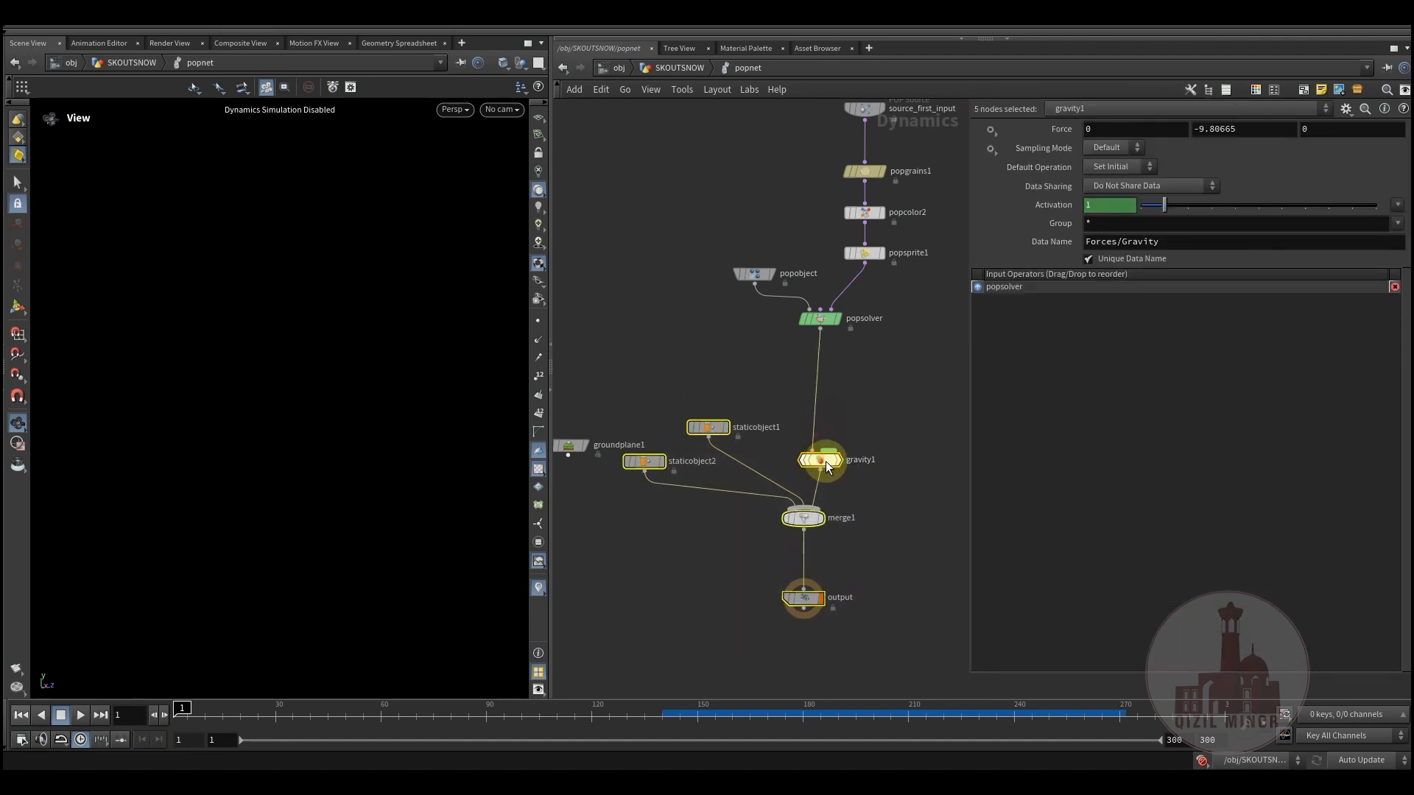
pyautogui.click(913, 359)
# Examine the particle chain running from source_first_input through popgrains1, popcolor2 and popsprite1 into popsolver
pyautogui.moveTo(819, 405); pyautogui.dragTo(815, 592, button='middle')
pyautogui.moveTo(696, 246); pyautogui.dragTo(870, 501)
pyautogui.moveTo(854, 532); pyautogui.dragTo(845, 584, button='middle')
pyautogui.click(670, 338)
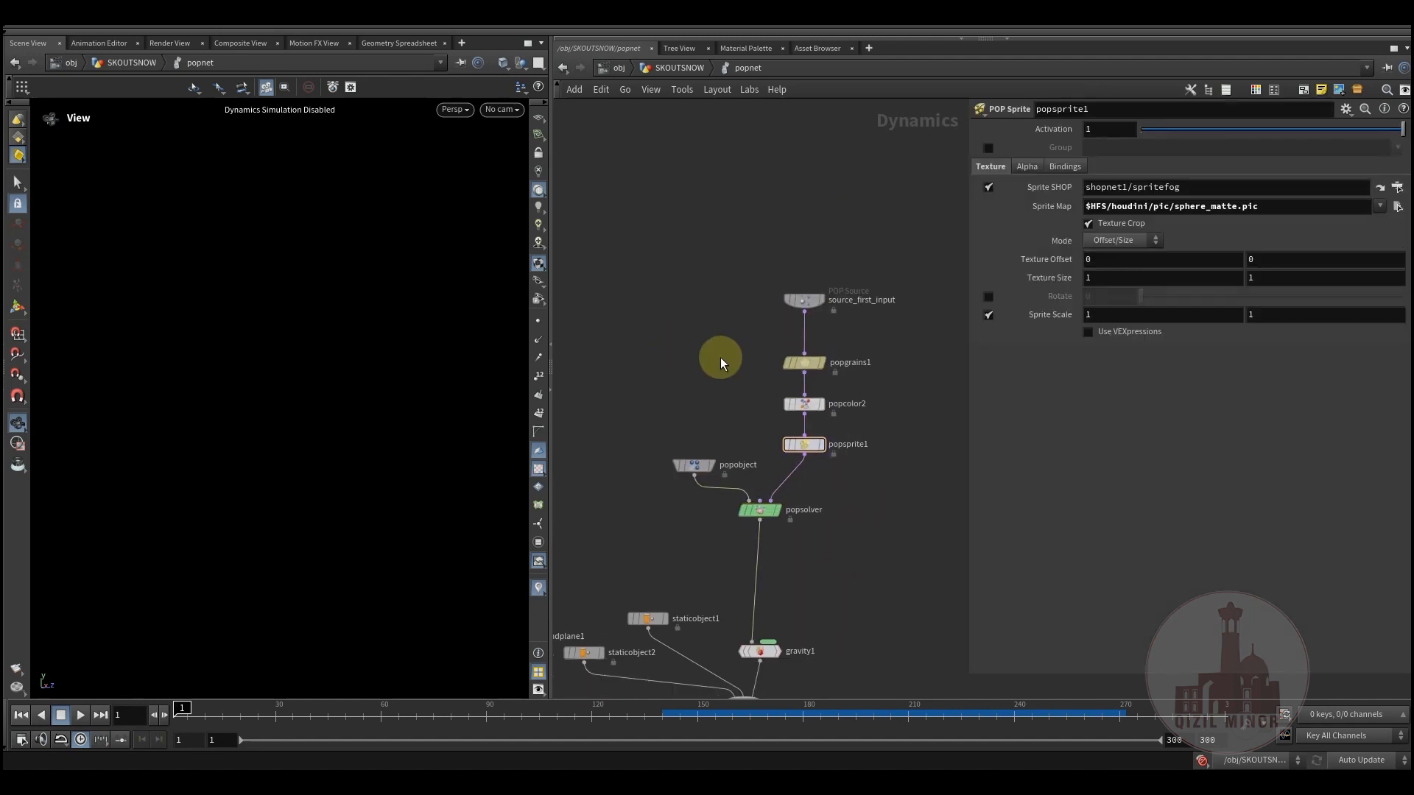
pyautogui.scroll(5, 757, 541)
pyautogui.moveTo(773, 431); pyautogui.dragTo(735, 514, button='middle')
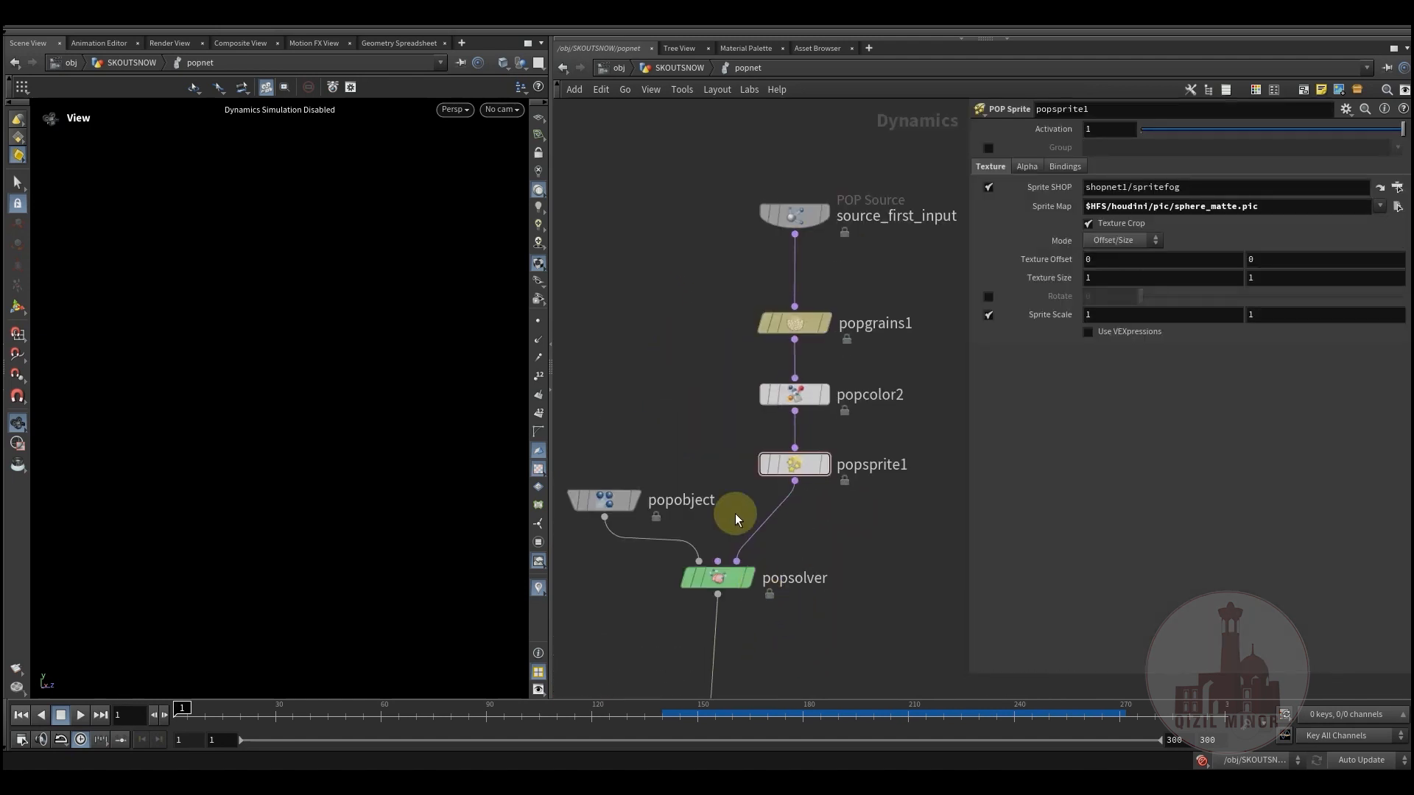
# Select source_first_input and examine its emission type and geometry source
pyautogui.moveTo(713, 579)
pyautogui.moveTo(615, 389); pyautogui.dragTo(663, 363, button='middle')
pyautogui.moveTo(670, 217); pyautogui.dragTo(823, 318)
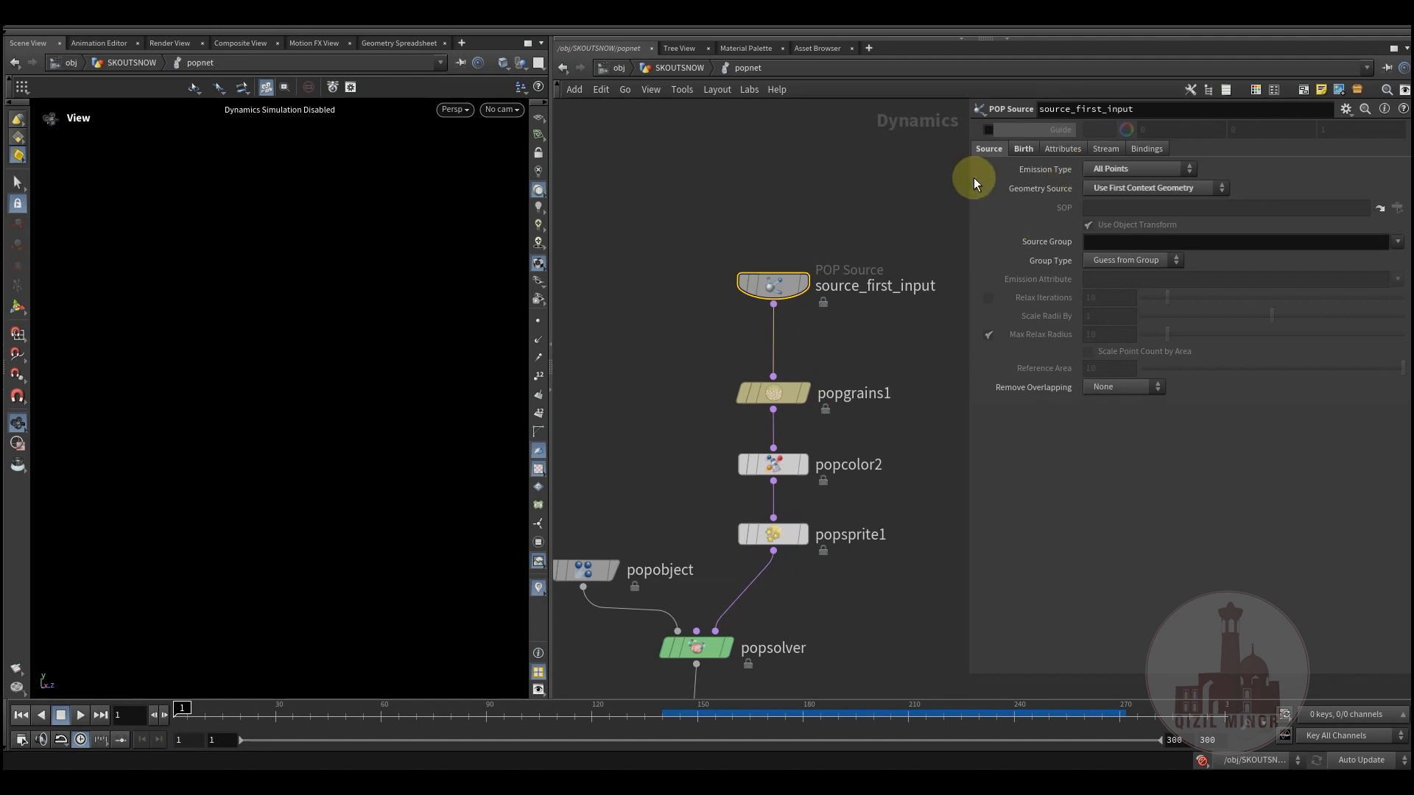
# Examine source_first_input's impulse activation and source settings, and select popgrains1 to view its particle separation
pyautogui.click(1024, 148)
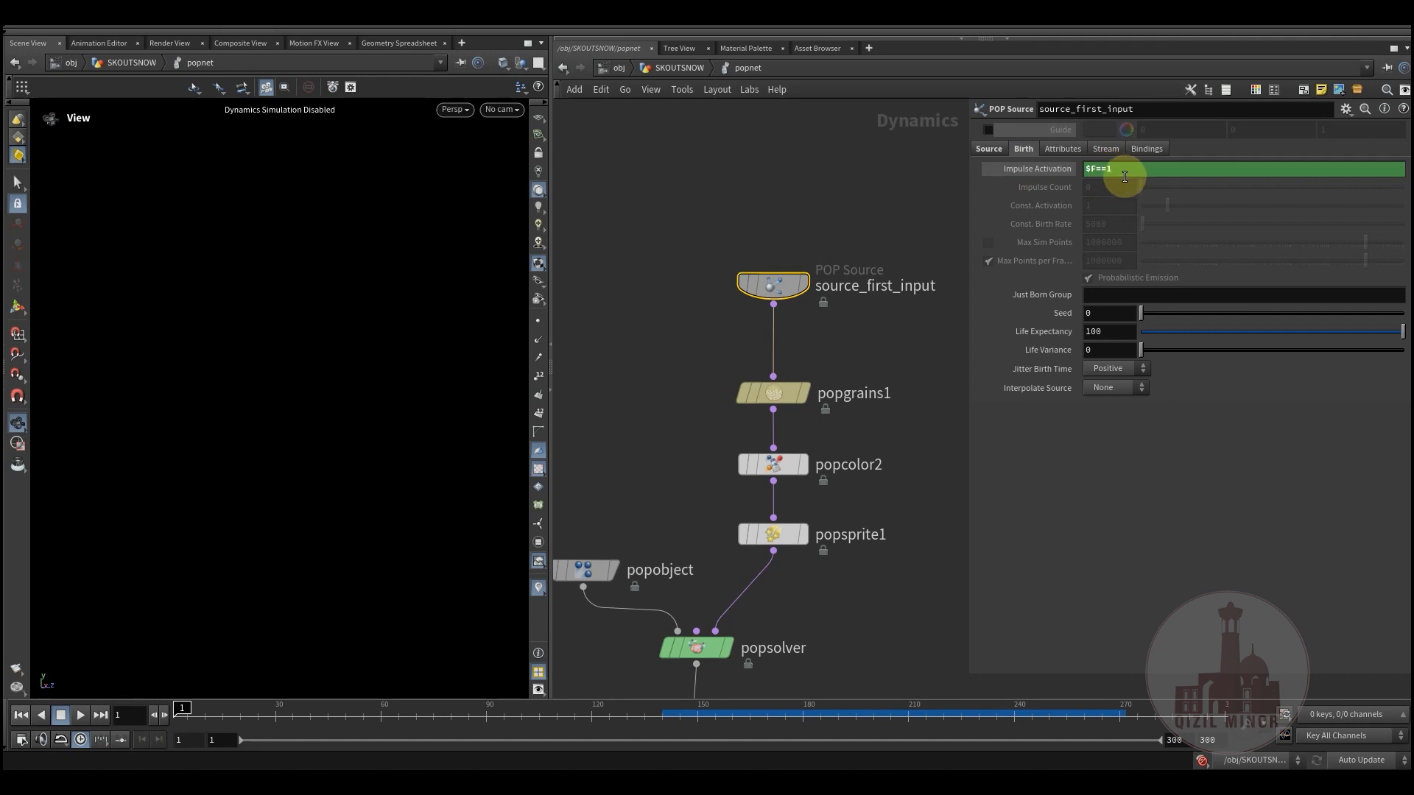
pyautogui.click(989, 148)
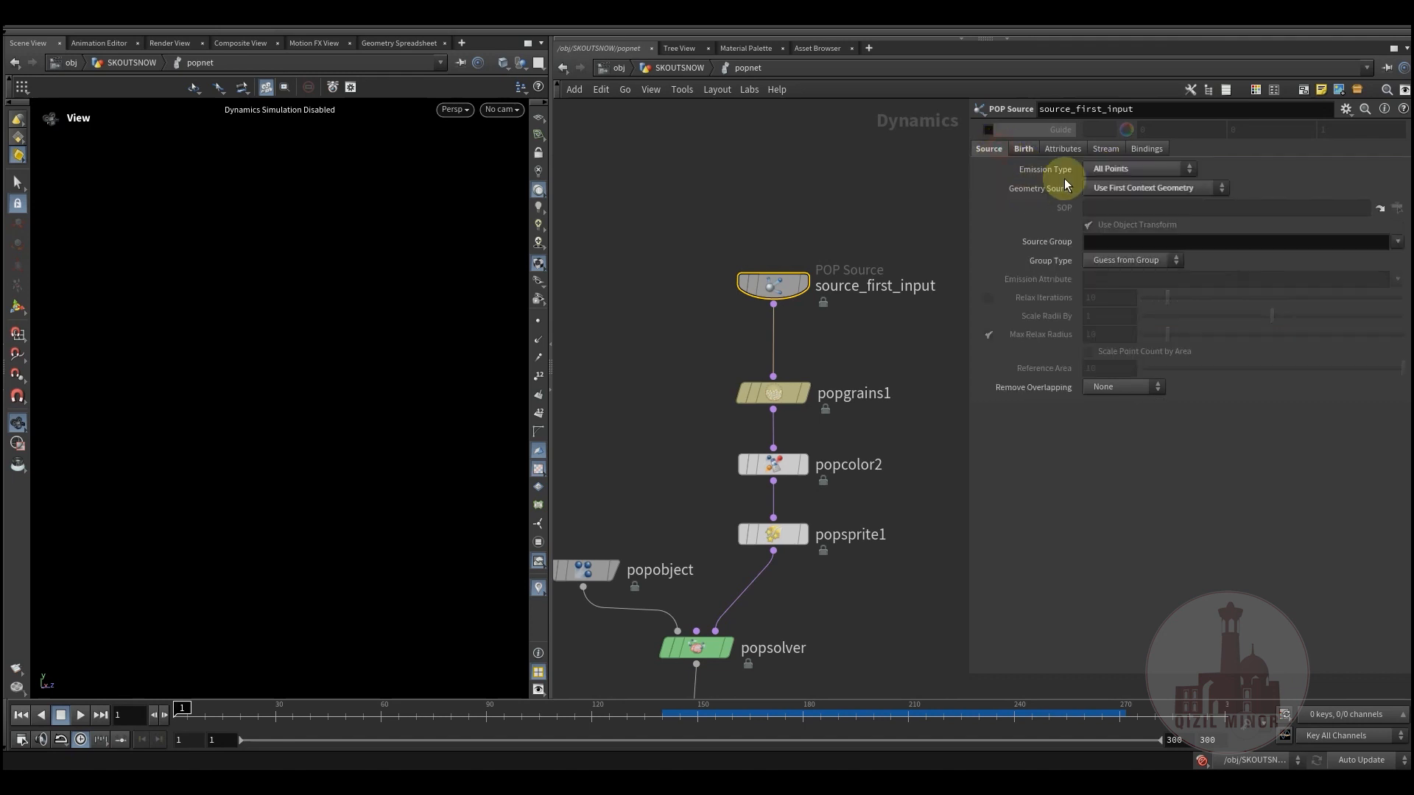
pyautogui.moveTo(690, 398); pyautogui.dragTo(668, 329, button='middle')
pyautogui.click(767, 344)
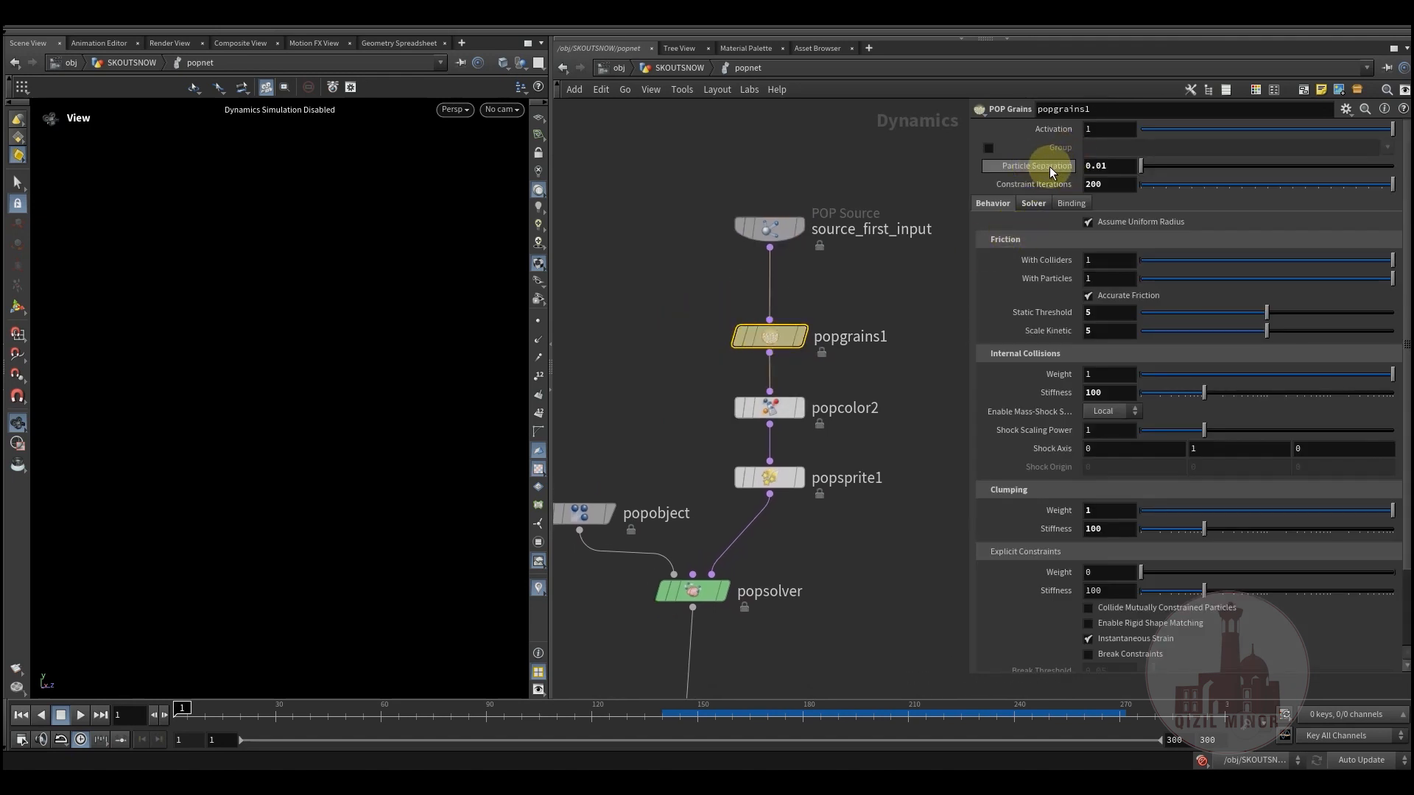
# Return to the SKOUTSNOW level and examine grainsource1's point separation expression that references popgrains1
pyautogui.click(674, 68)
pyautogui.scroll(-3, 587, 542)
pyautogui.moveTo(721, 160); pyautogui.dragTo(709, 336, button='middle')
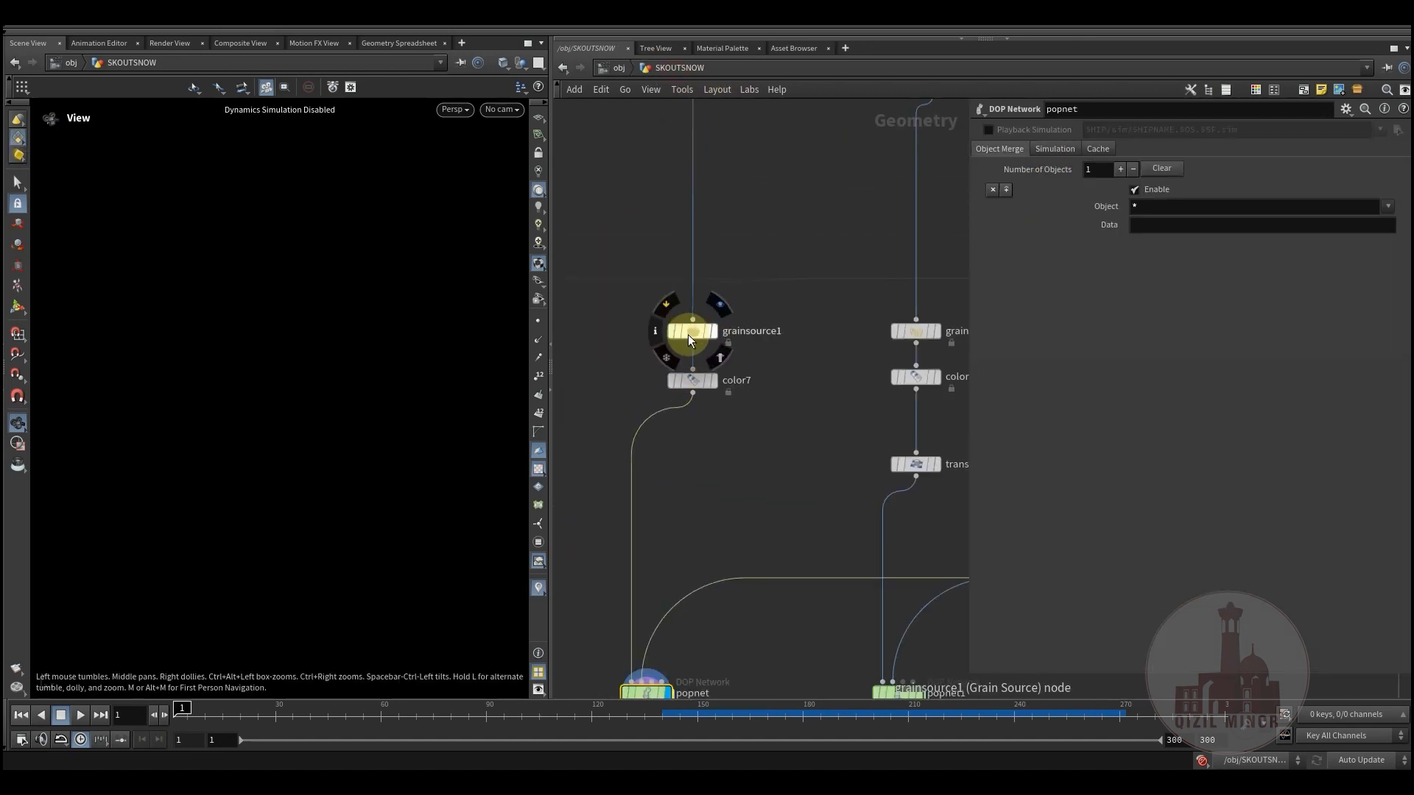
pyautogui.click(690, 338)
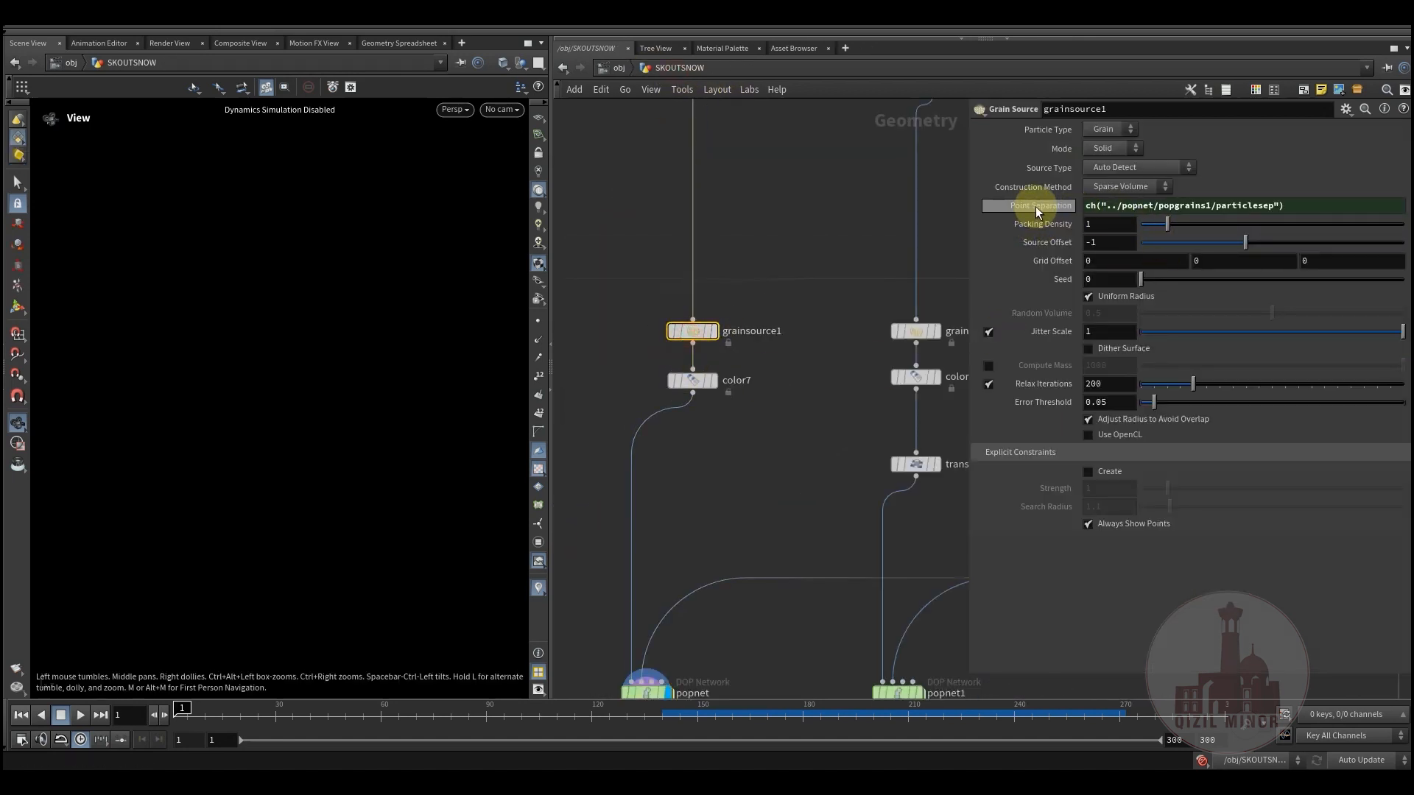
pyautogui.moveTo(710, 466); pyautogui.dragTo(780, 192, button='middle')
pyautogui.scroll(3, 721, 420)
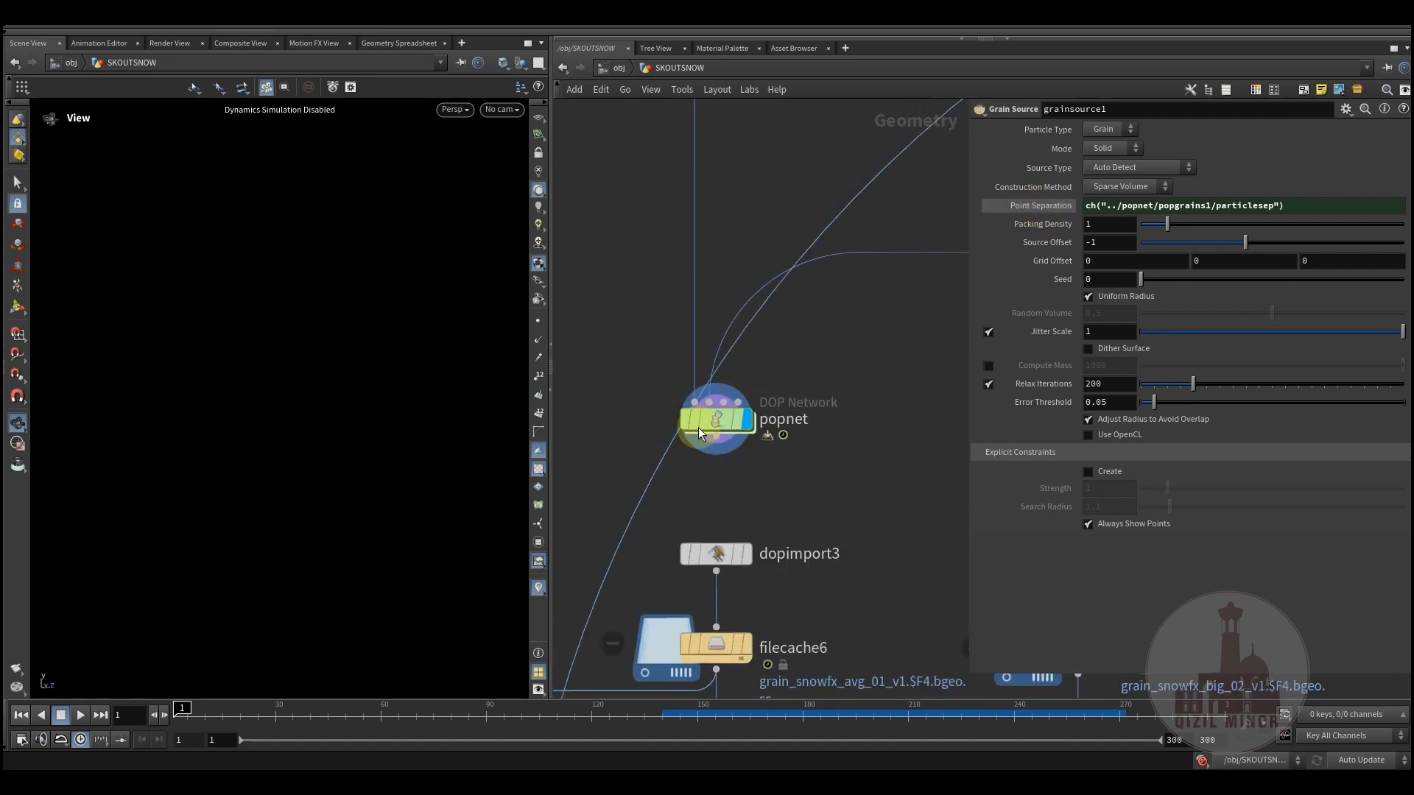
# Enter popnet again and examine popgrains1's constraint iterations, friction thresholds, and clumping weight and stiffness
pyautogui.doubleClick(721, 422)
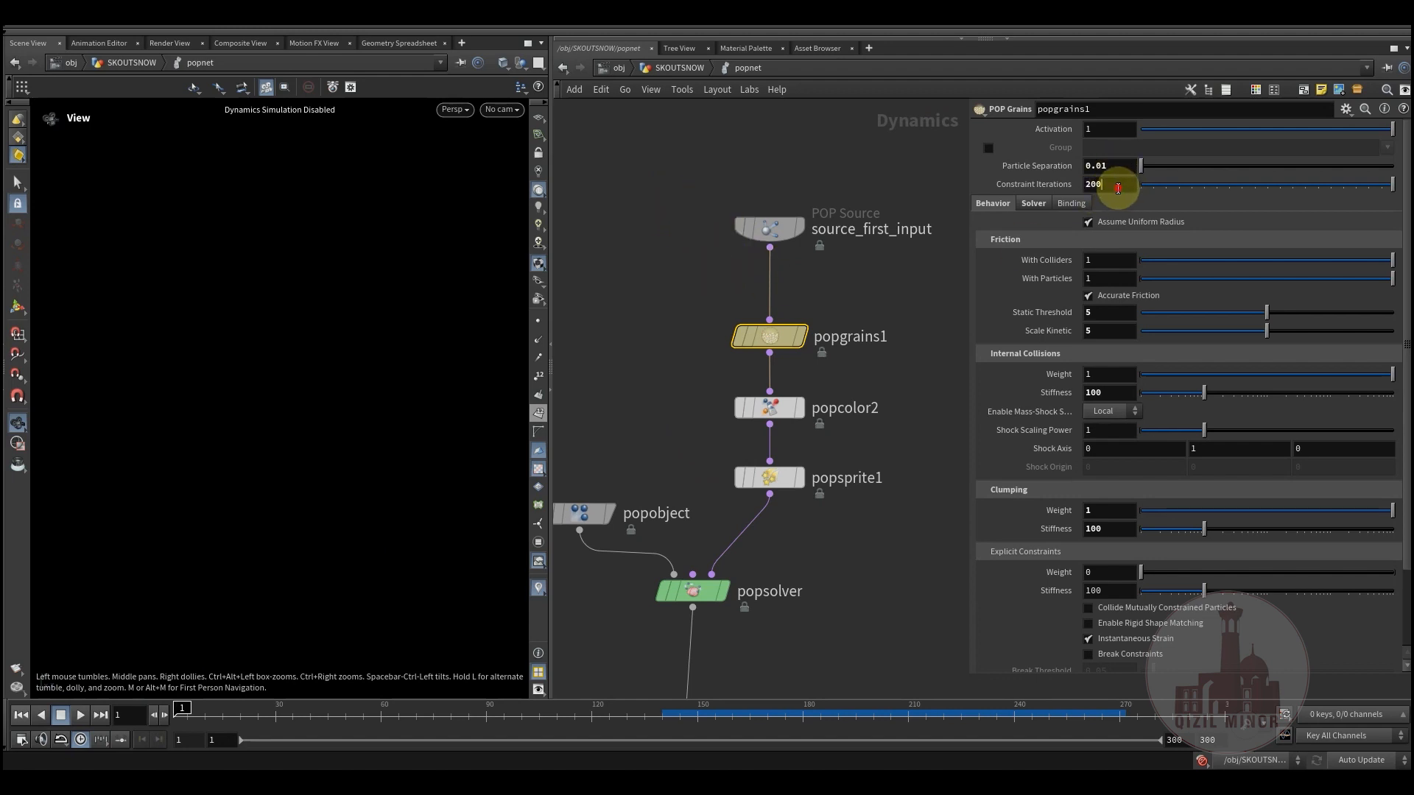
pyautogui.moveTo(698, 283); pyautogui.dragTo(693, 308, button='middle')
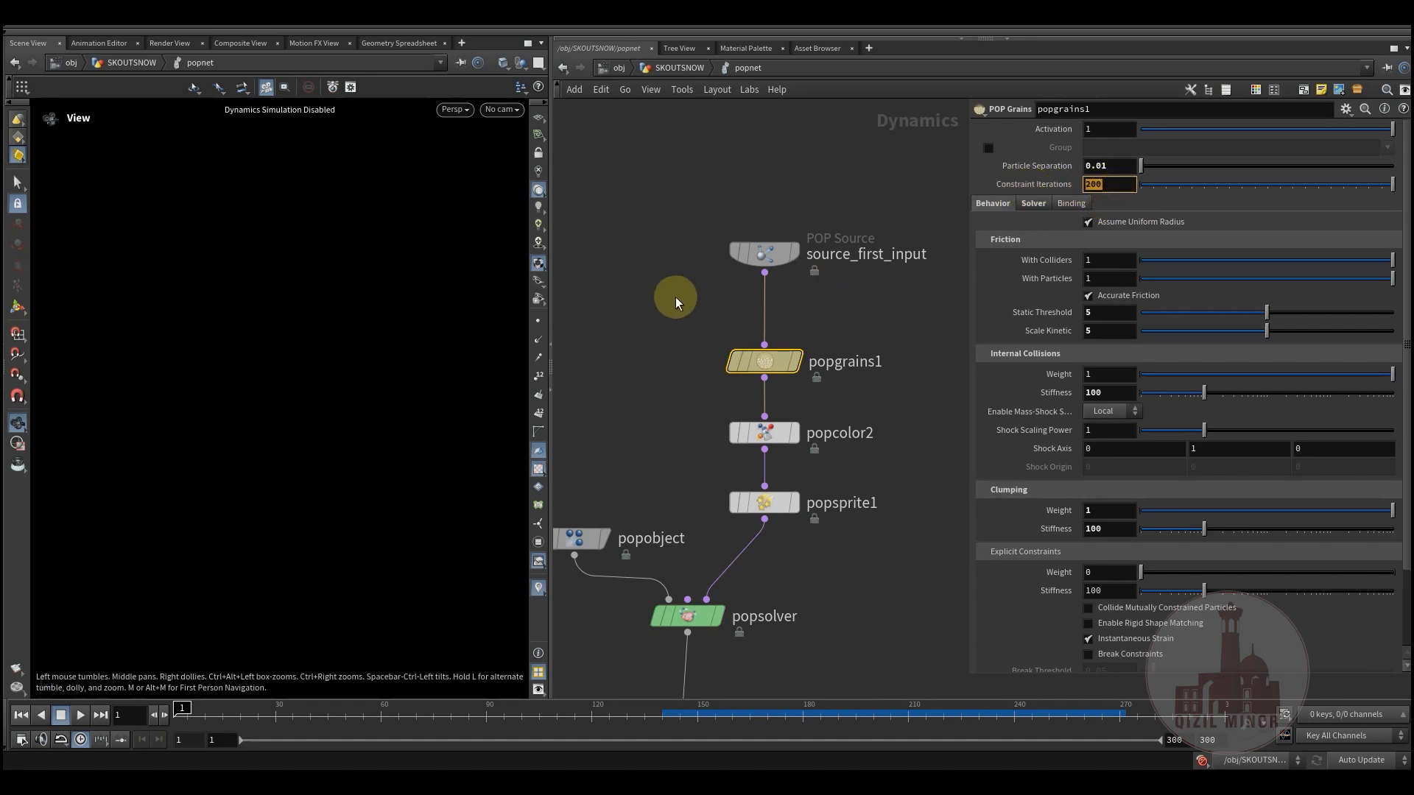
pyautogui.moveTo(647, 316); pyautogui.dragTo(638, 366, button='middle')
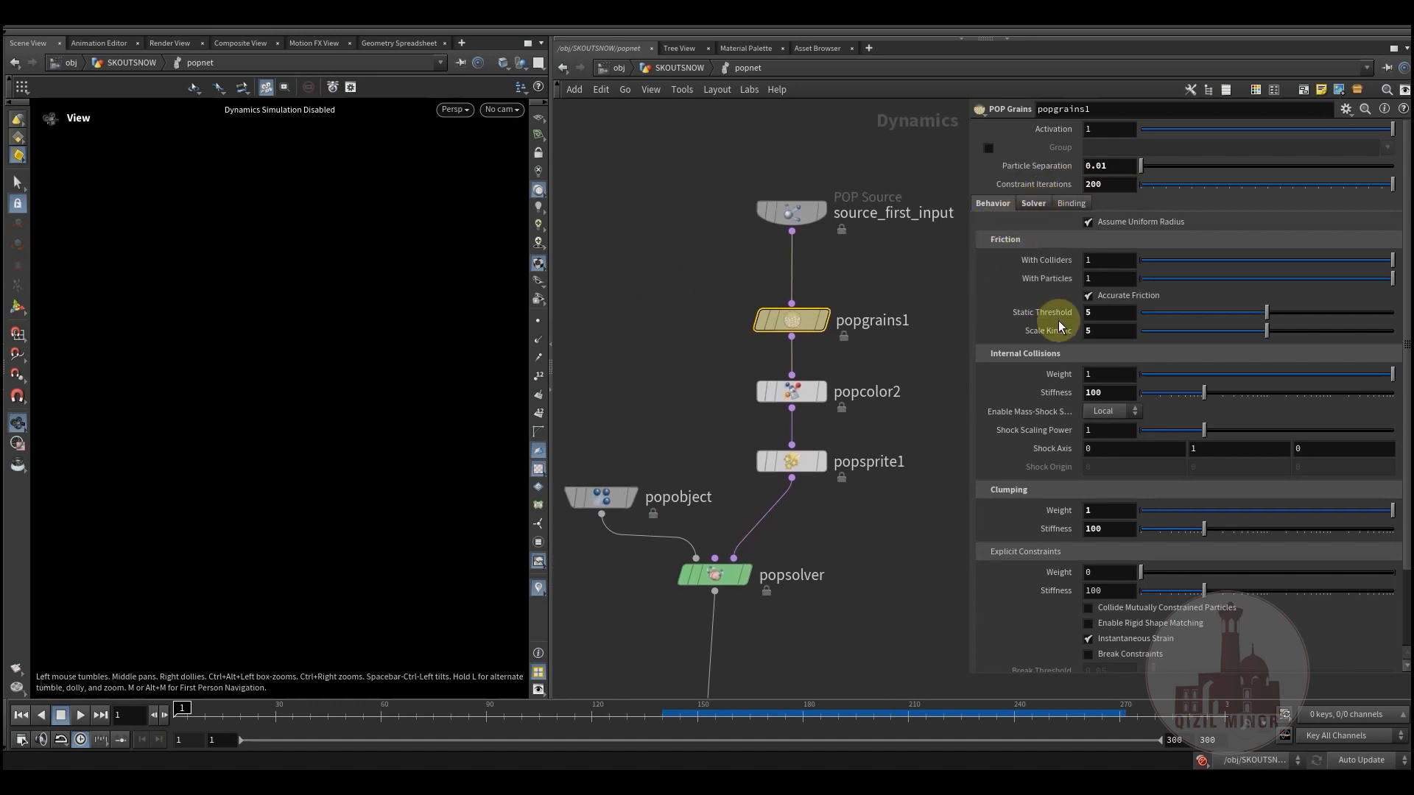
pyautogui.moveTo(1076, 313); pyautogui.dragTo(1071, 313)
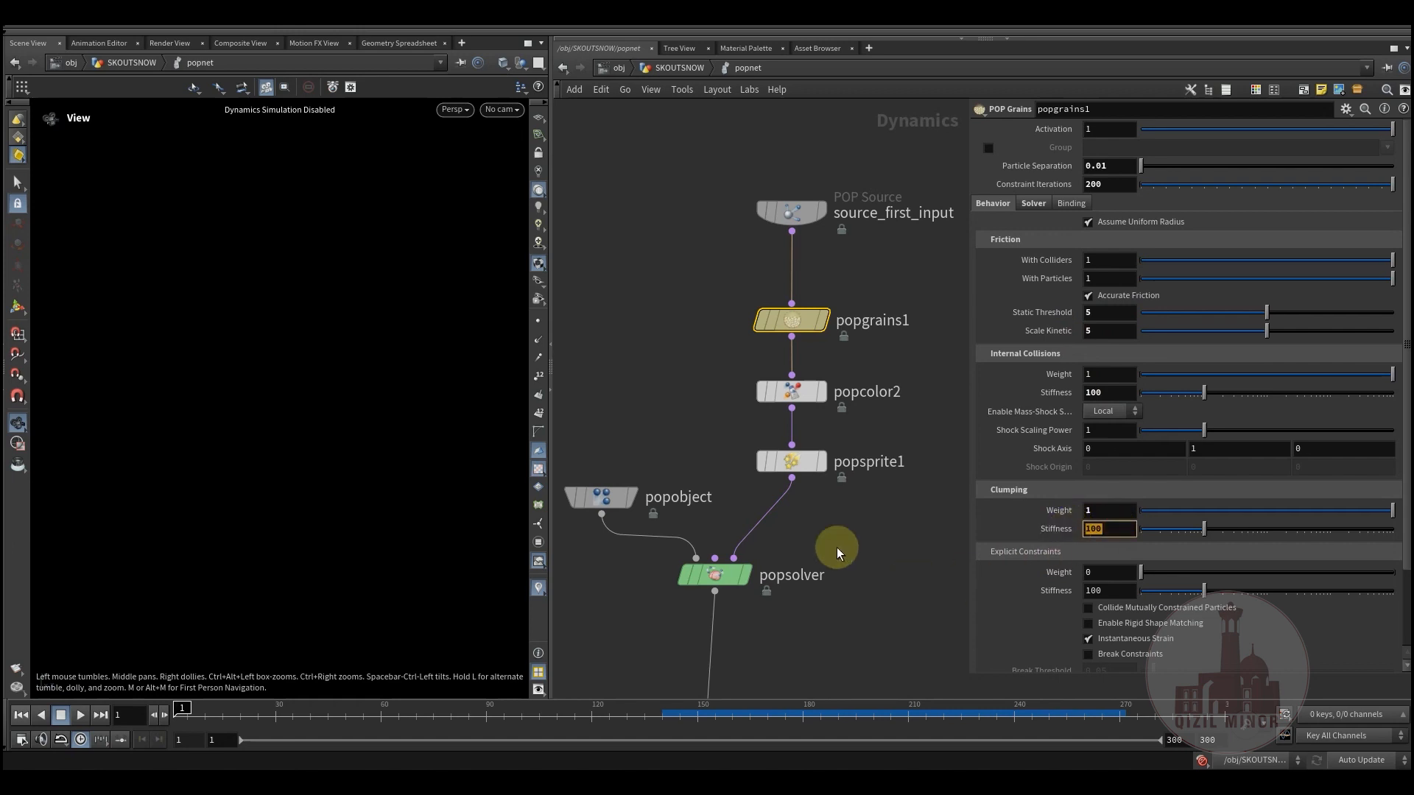
pyautogui.moveTo(678, 386); pyautogui.dragTo(672, 399, button='middle')
pyautogui.moveTo(1098, 514); pyautogui.dragTo(1070, 522)
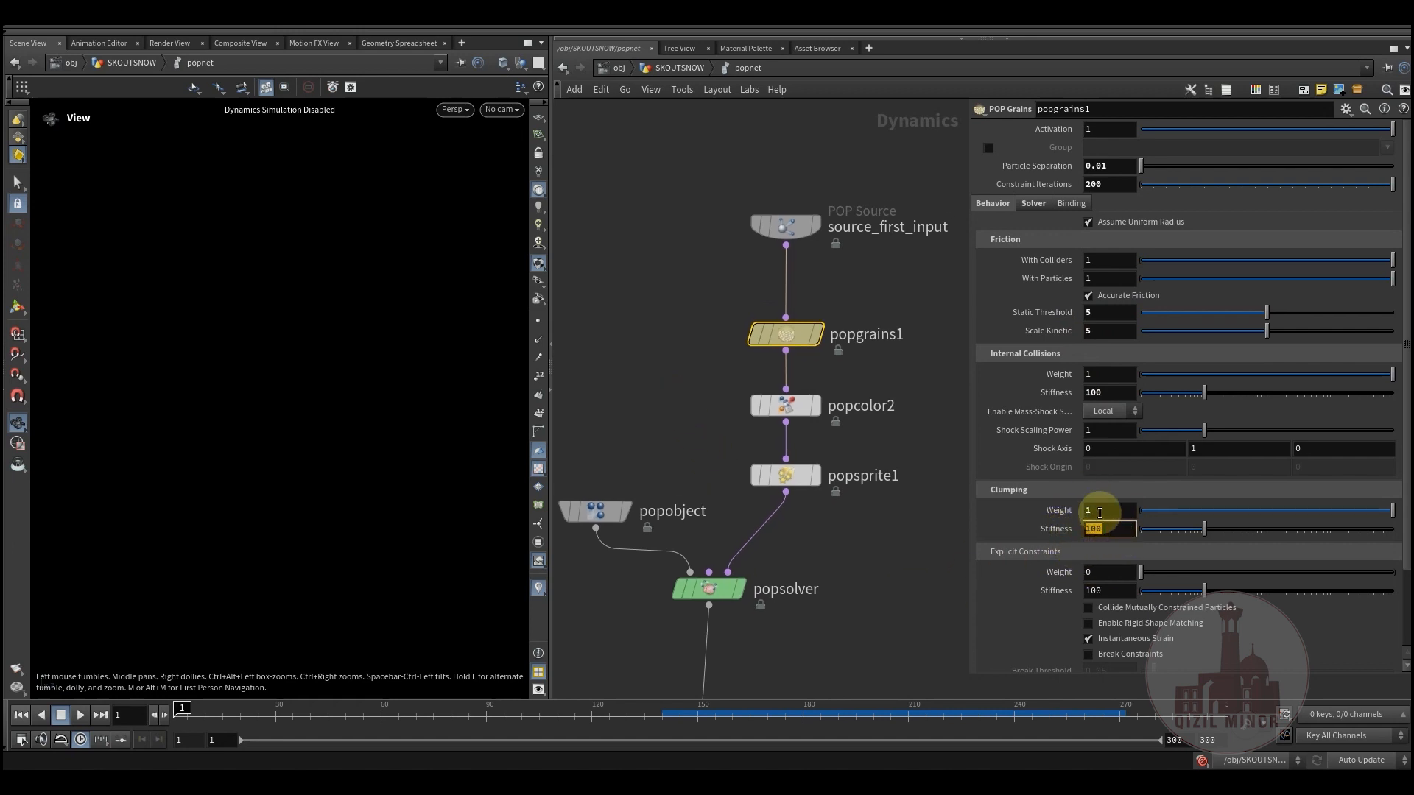
pyautogui.doubleClick(1107, 526)
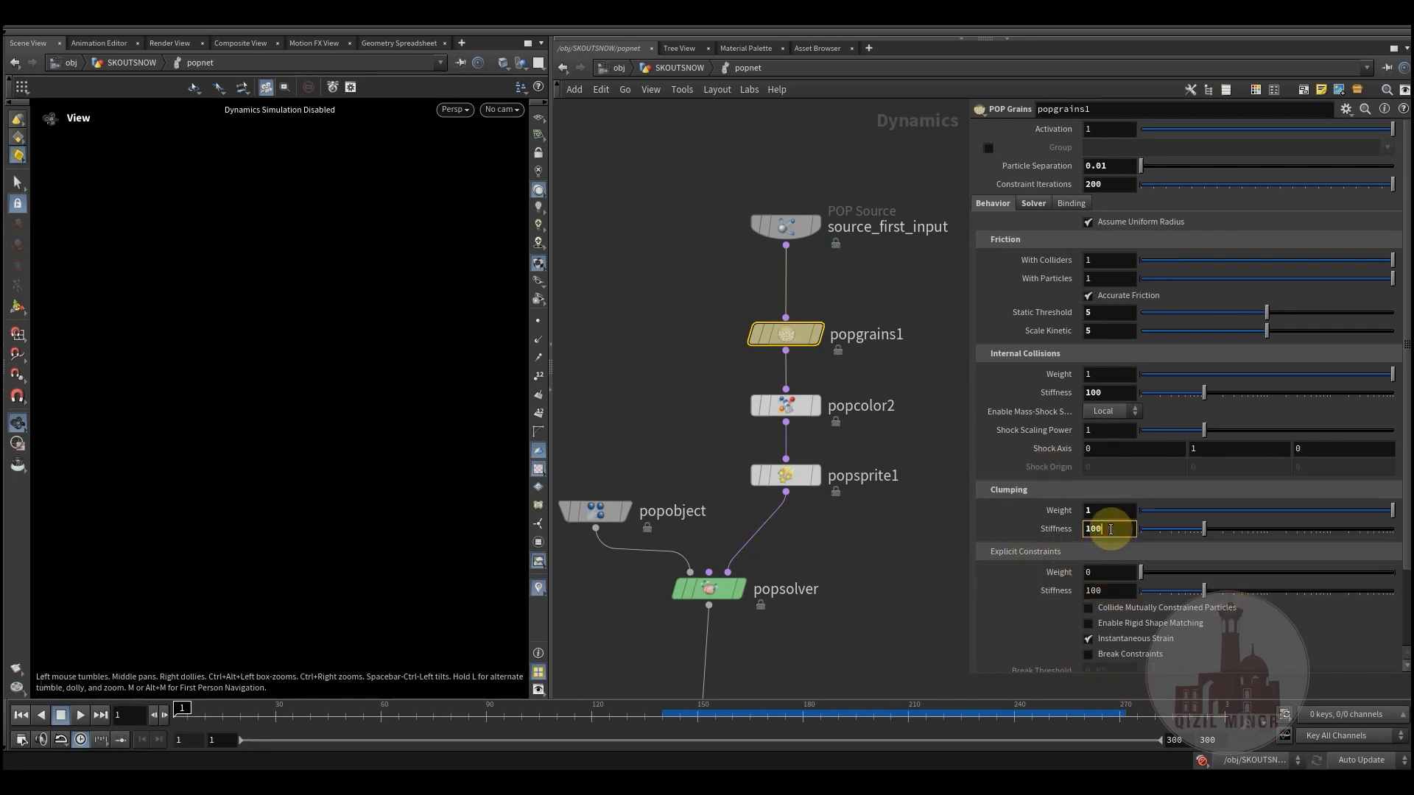
pyautogui.press('Tab')
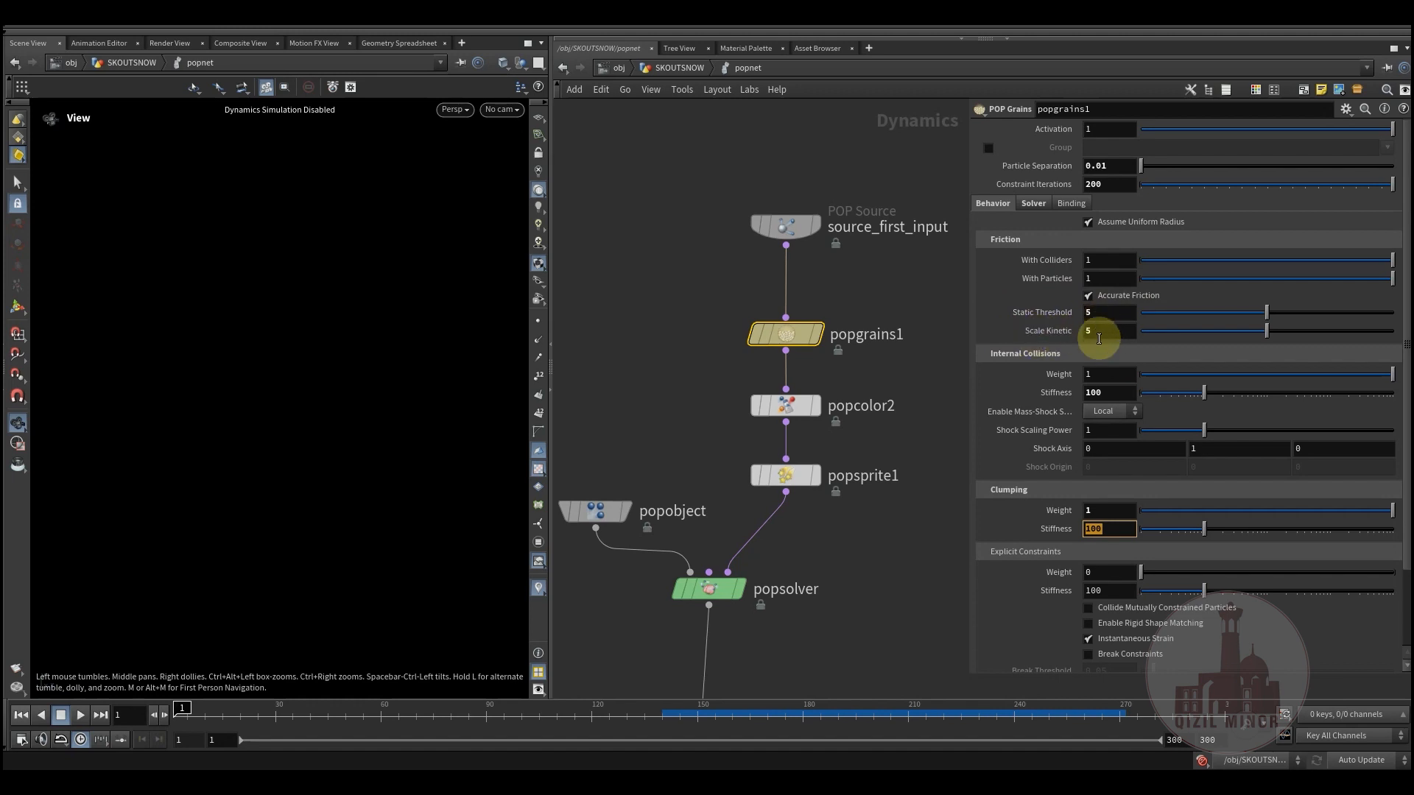
pyautogui.doubleClick(1108, 184)
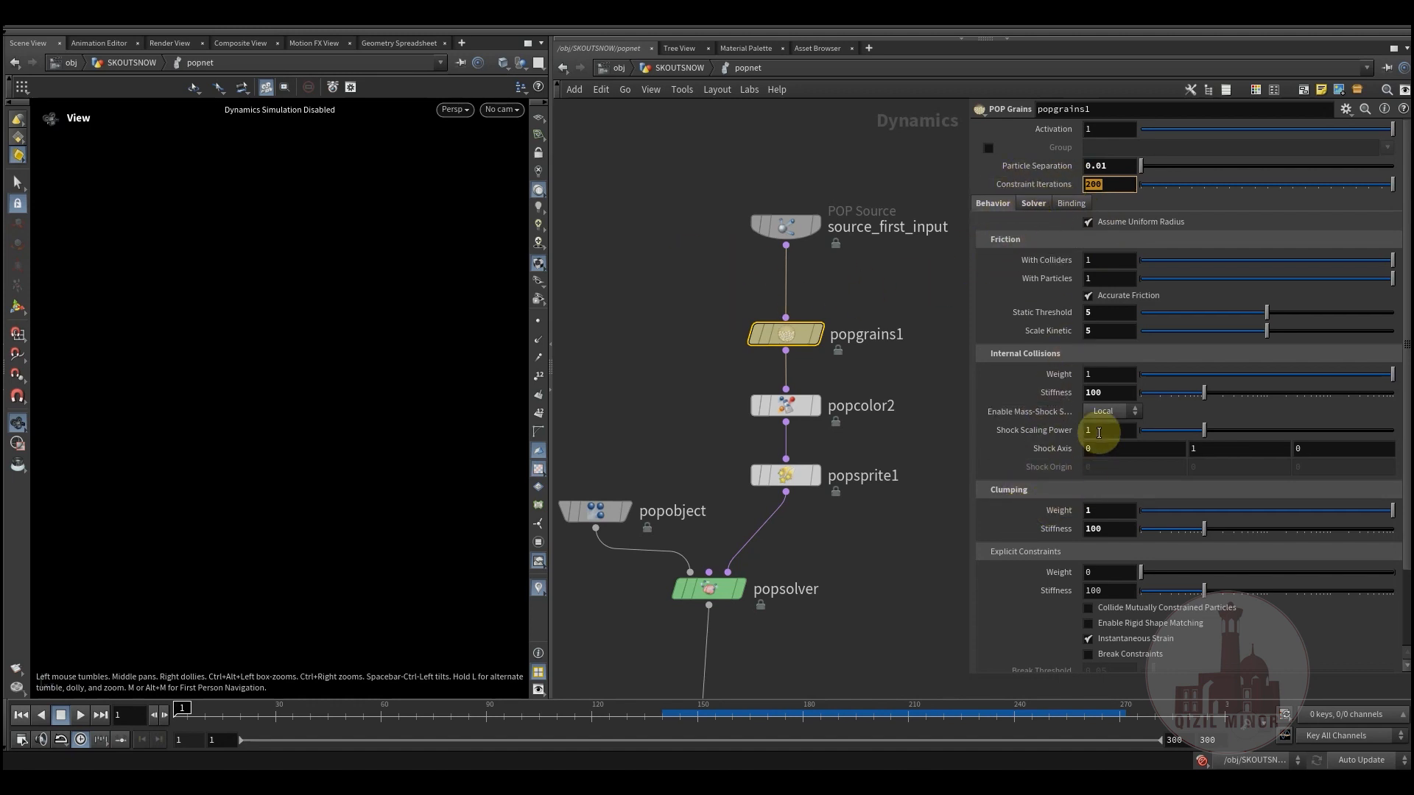
# Examine the max neighbors value in popgrains1's solver settings, and return to its behavior settings
pyautogui.click(1033, 203)
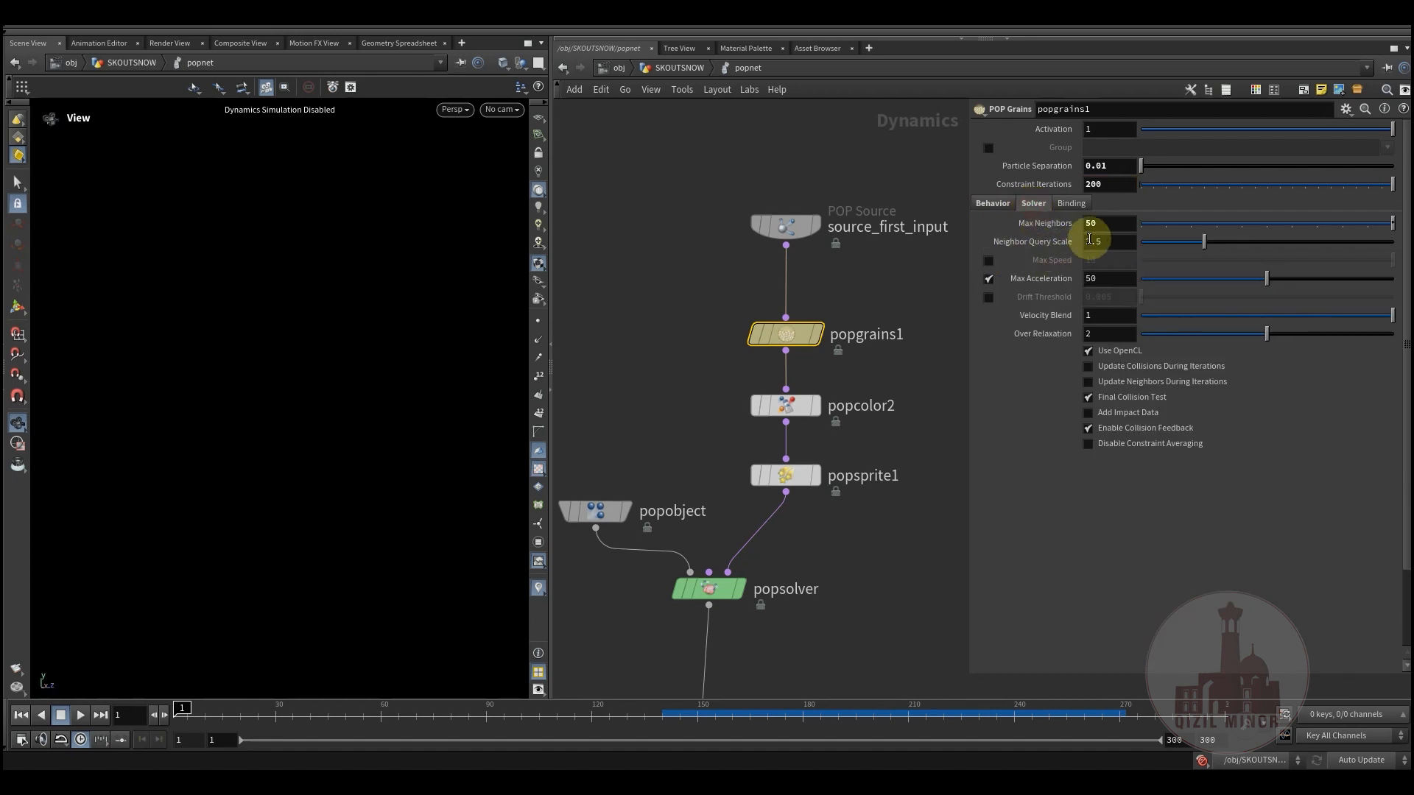
pyautogui.doubleClick(1108, 225)
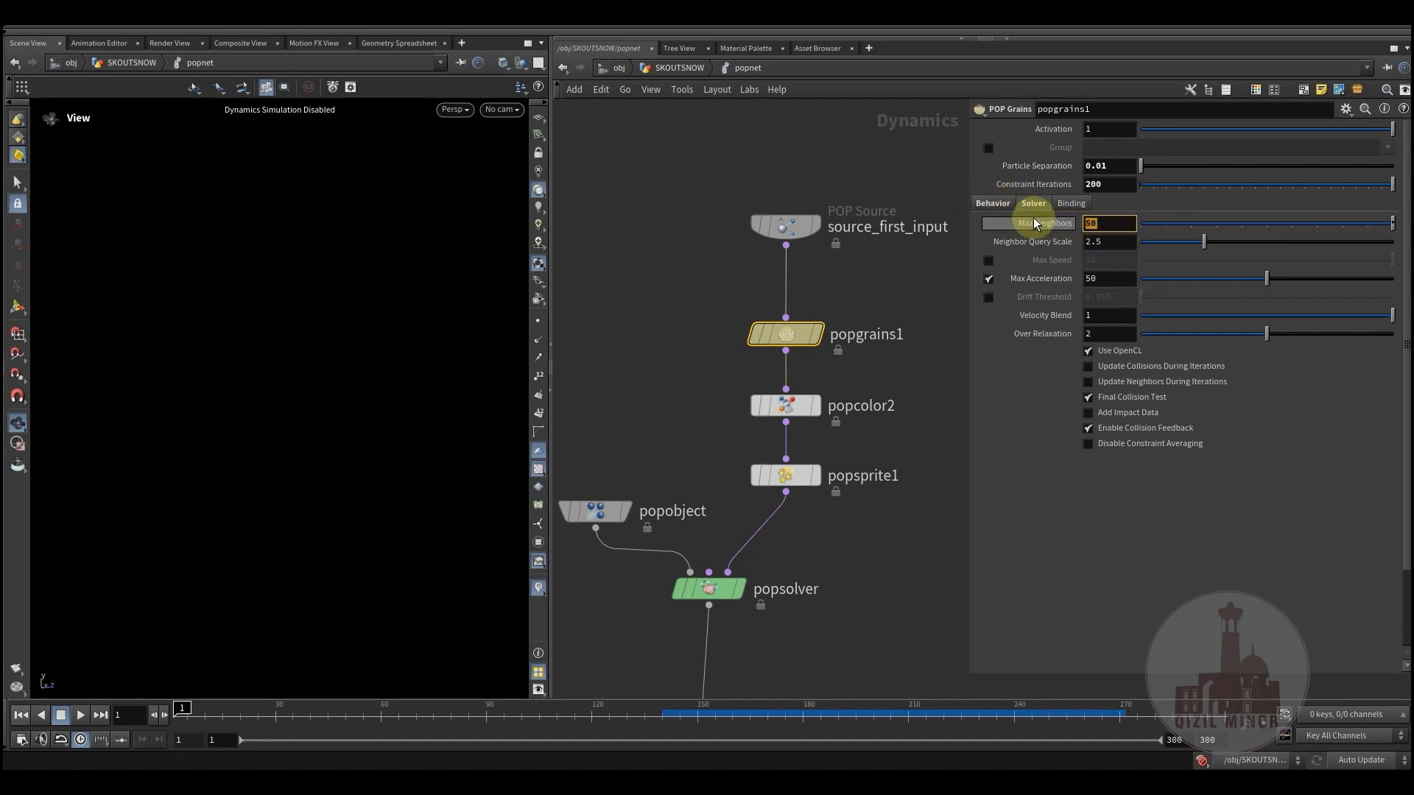
pyautogui.click(992, 204)
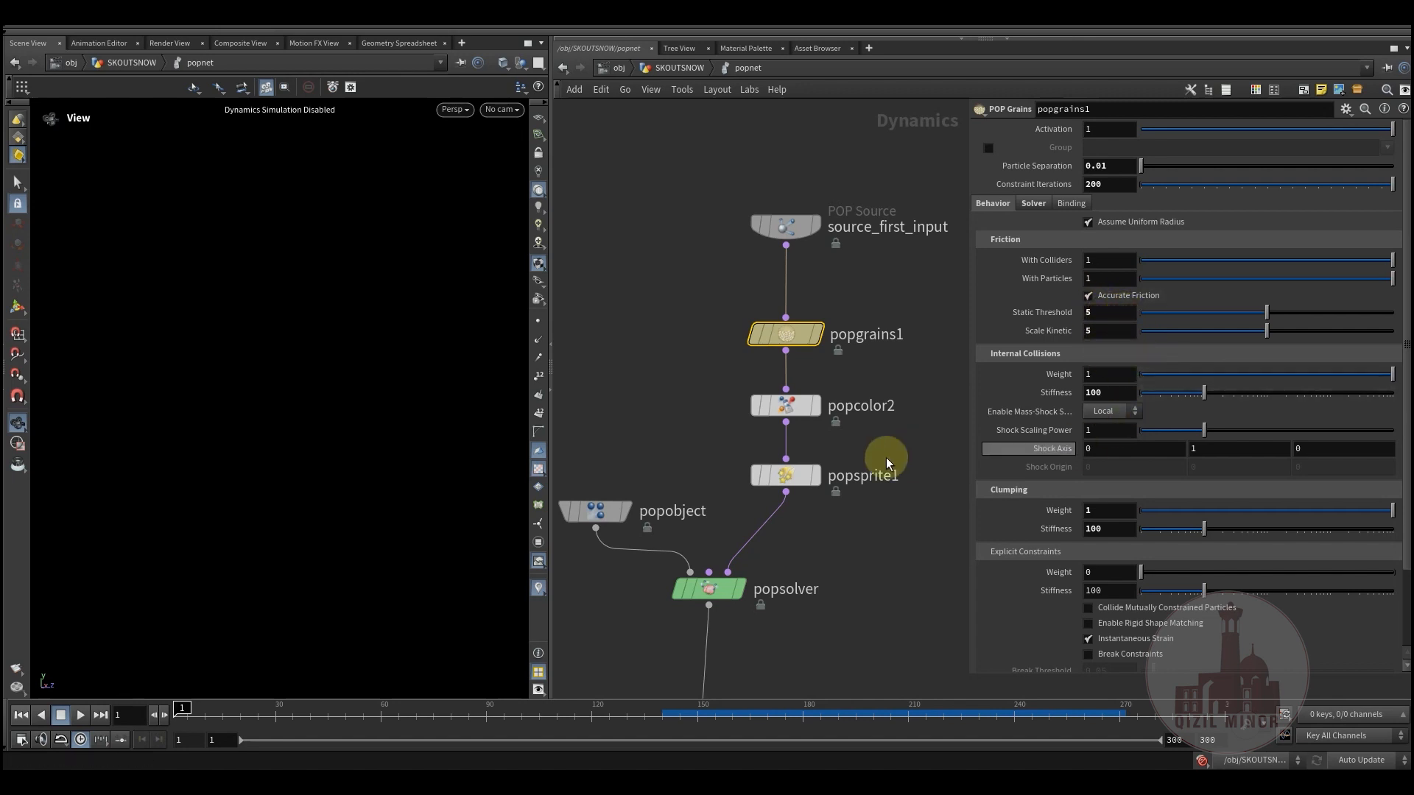
# Move popgrains1, popcolor2 and popsprite1 slightly up, closer to source_first_input
pyautogui.moveTo(853, 545); pyautogui.dragTo(863, 499, button='middle')
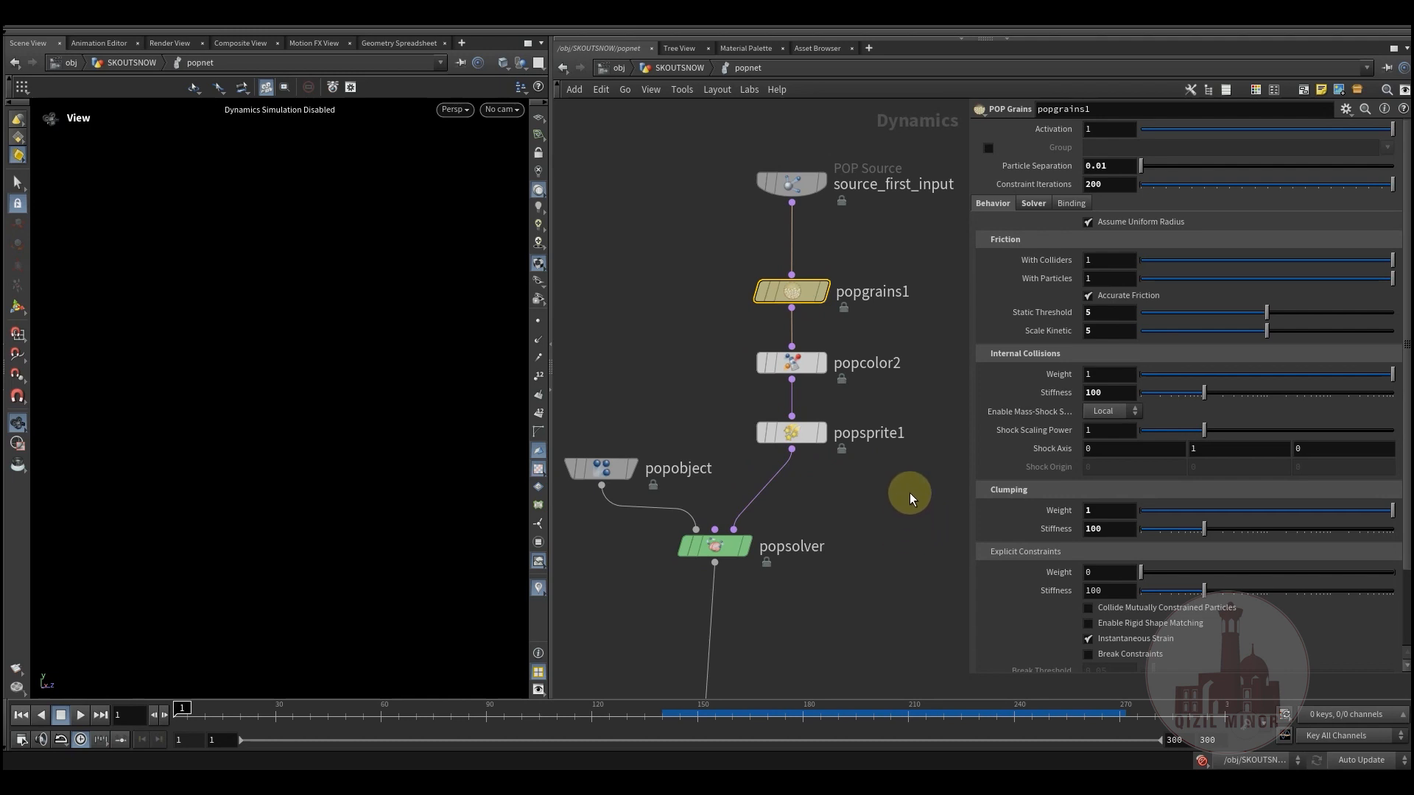
pyautogui.moveTo(784, 286); pyautogui.dragTo(783, 258)
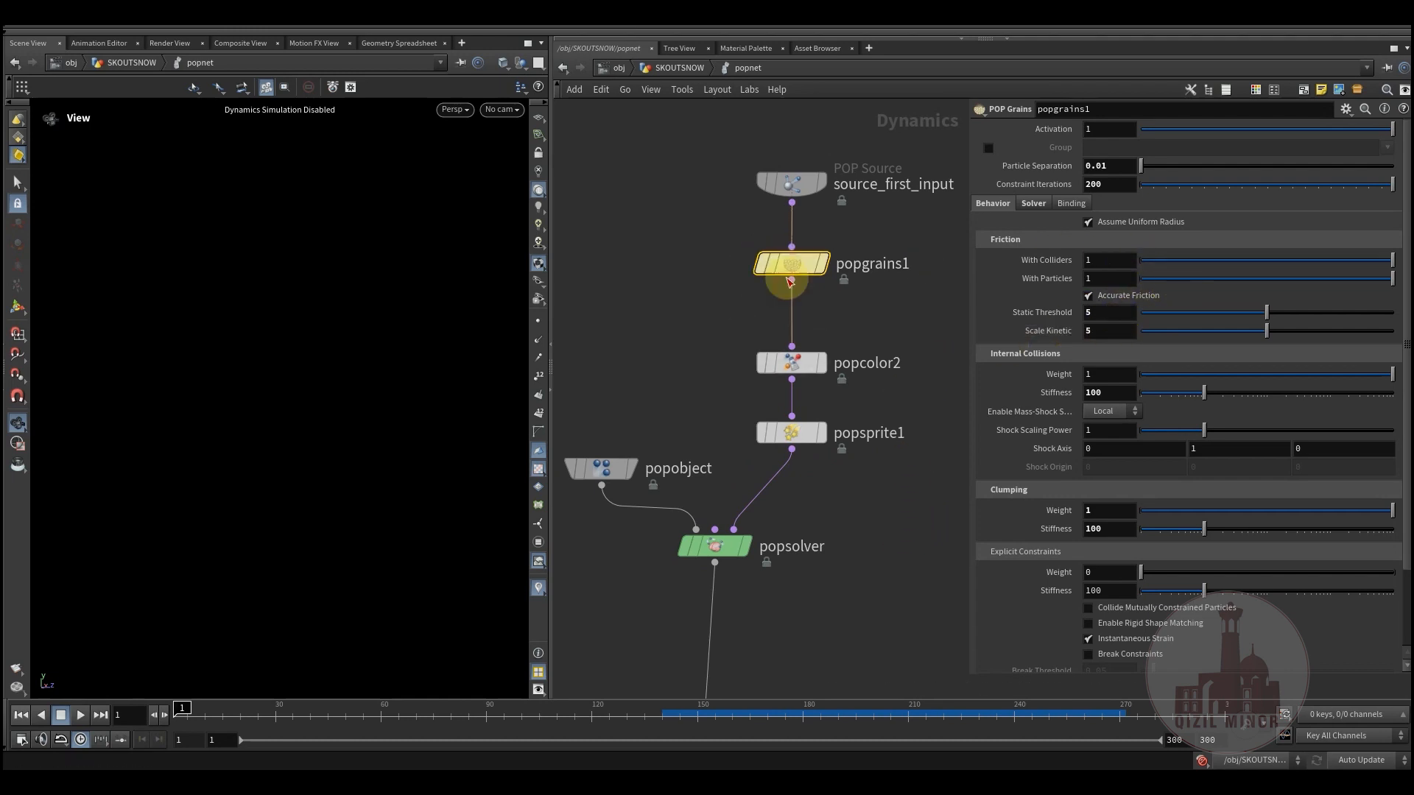
pyautogui.moveTo(791, 361); pyautogui.dragTo(794, 321)
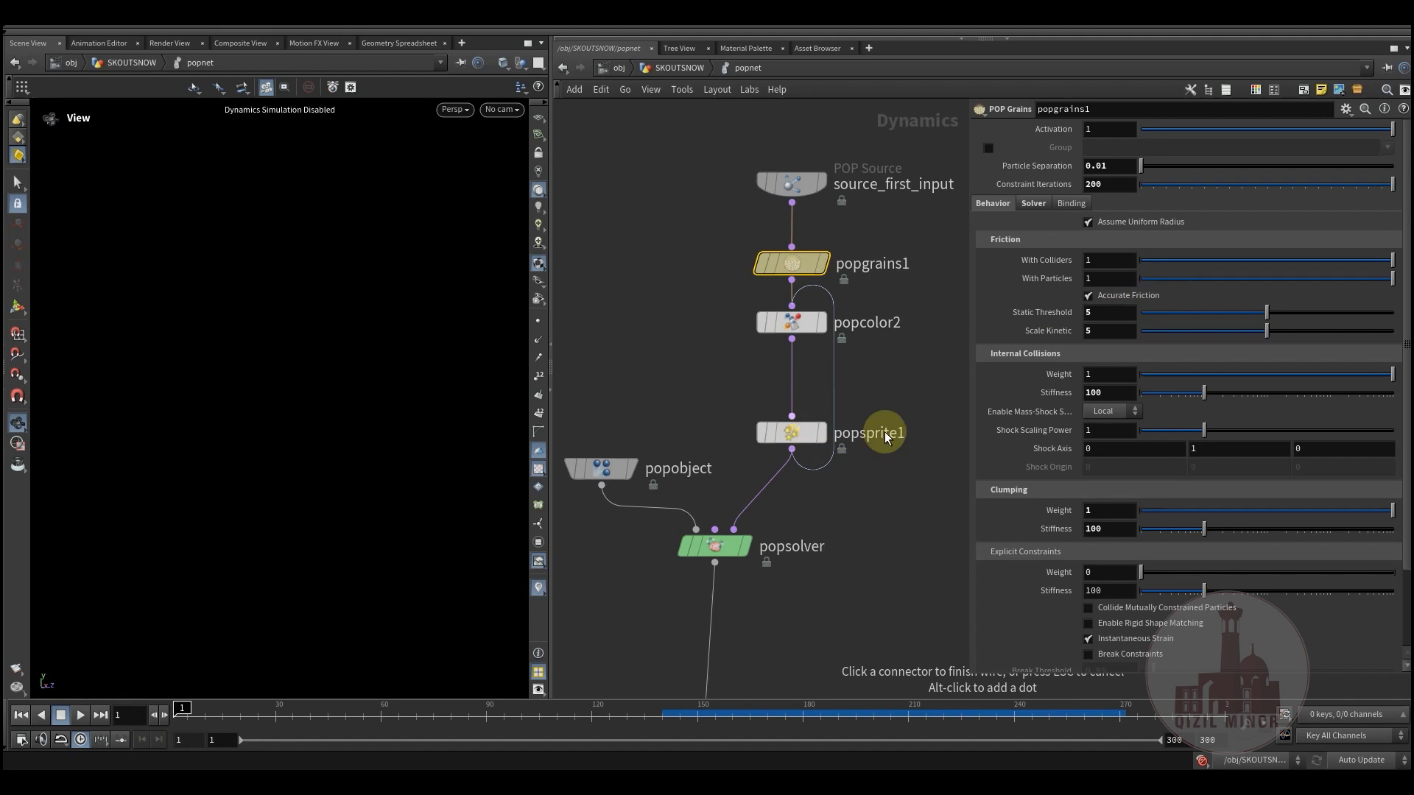
pyautogui.moveTo(858, 570); pyautogui.dragTo(855, 384, button='middle')
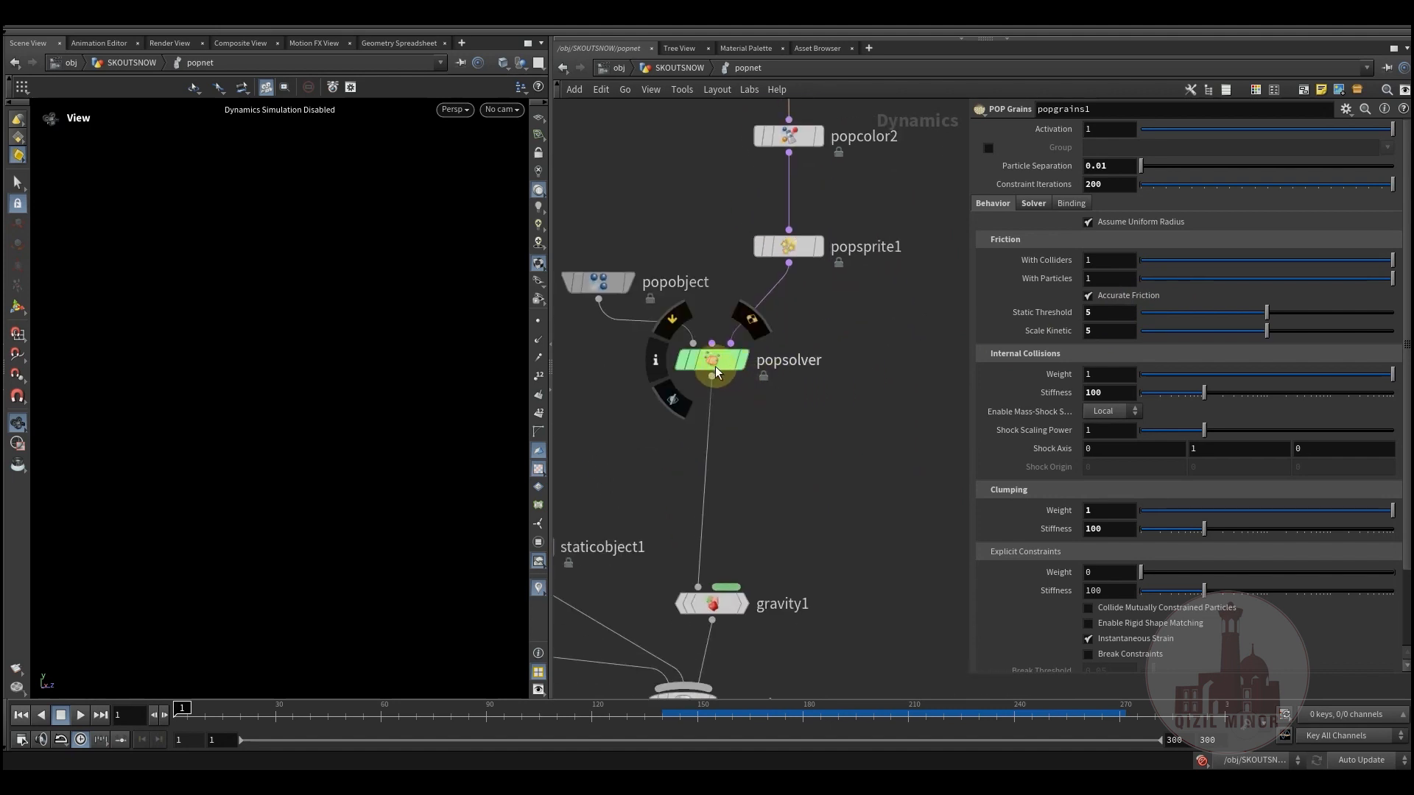
pyautogui.moveTo(784, 249); pyautogui.dragTo(784, 232)
# Select popsprite1 and examine the sprite map path in its texture settings
pyautogui.click(783, 232)
pyautogui.moveTo(801, 324); pyautogui.dragTo(808, 439, button='middle')
pyautogui.moveTo(809, 435); pyautogui.dragTo(750, 349)
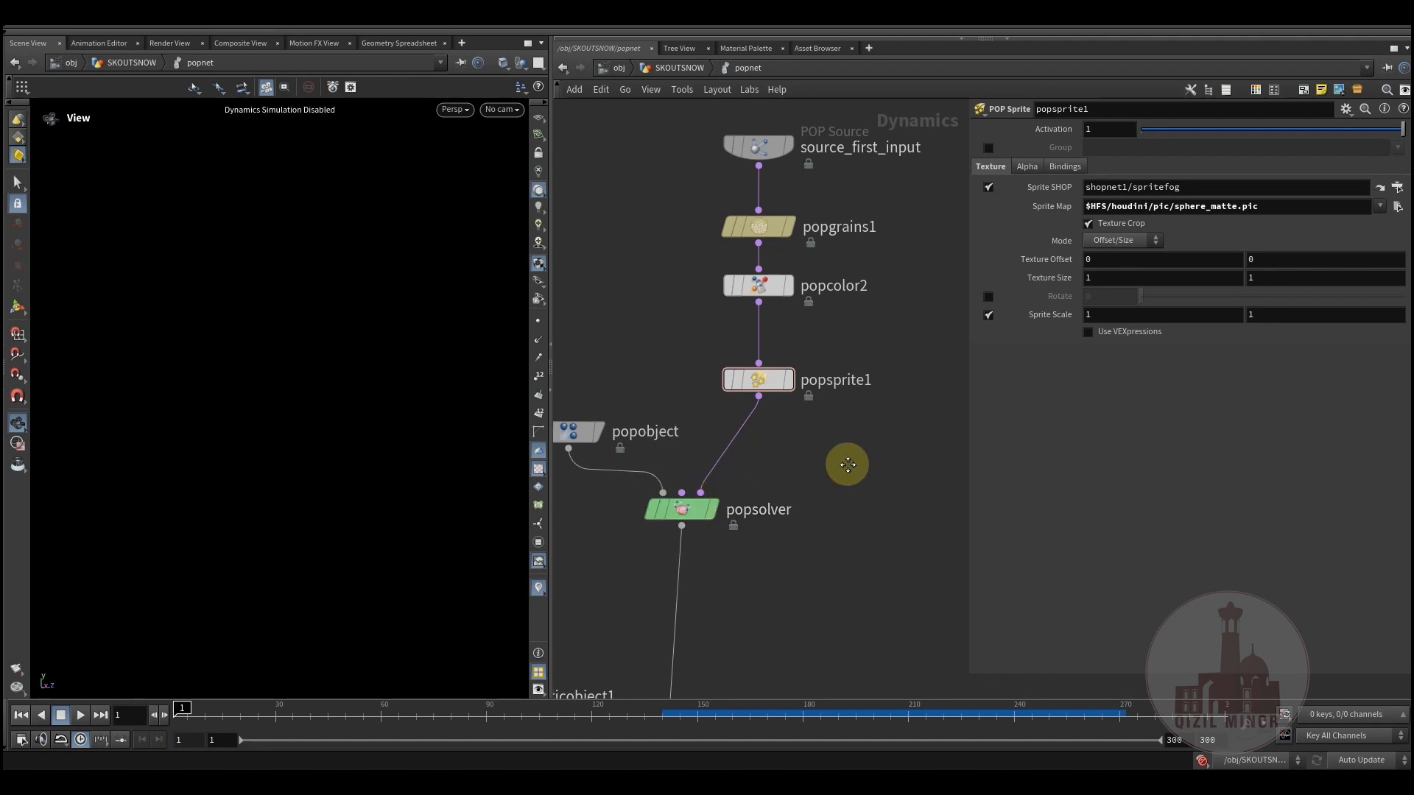
pyautogui.moveTo(846, 464); pyautogui.dragTo(827, 500, button='middle')
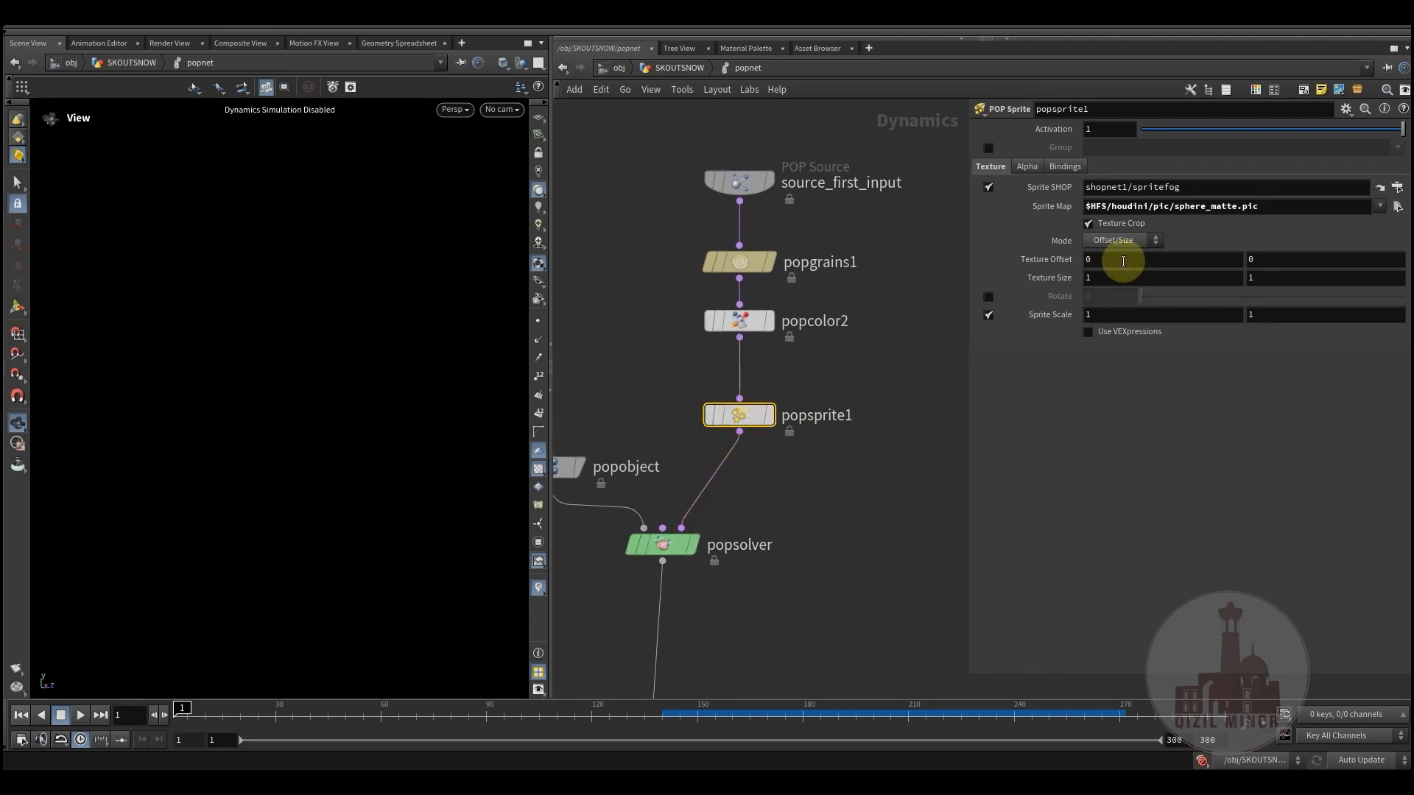
pyautogui.moveTo(1249, 206); pyautogui.dragTo(1073, 206)
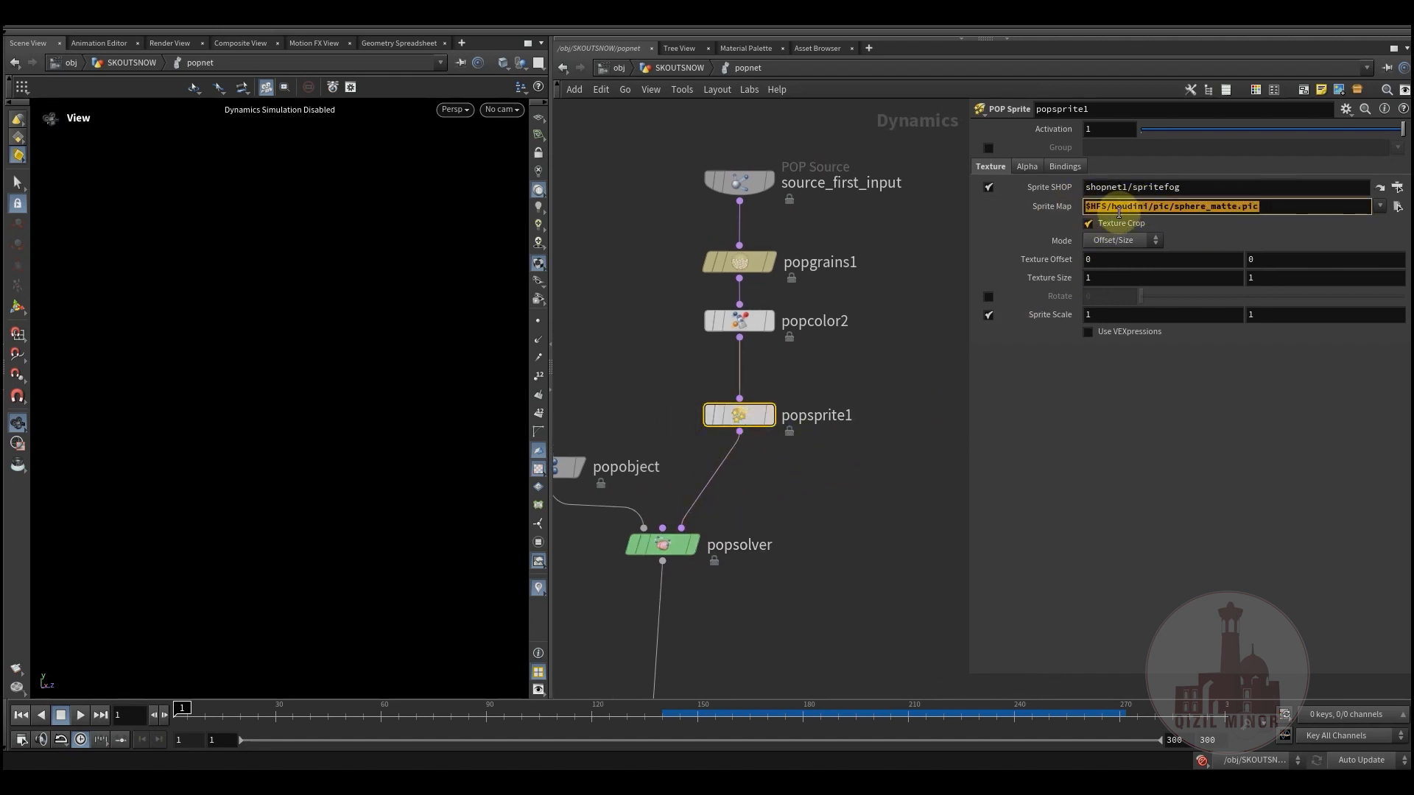
# Select popsolver and examine its max substeps value
pyautogui.click(764, 511)
pyautogui.moveTo(790, 468); pyautogui.dragTo(835, 404, button='middle')
pyautogui.click(703, 484)
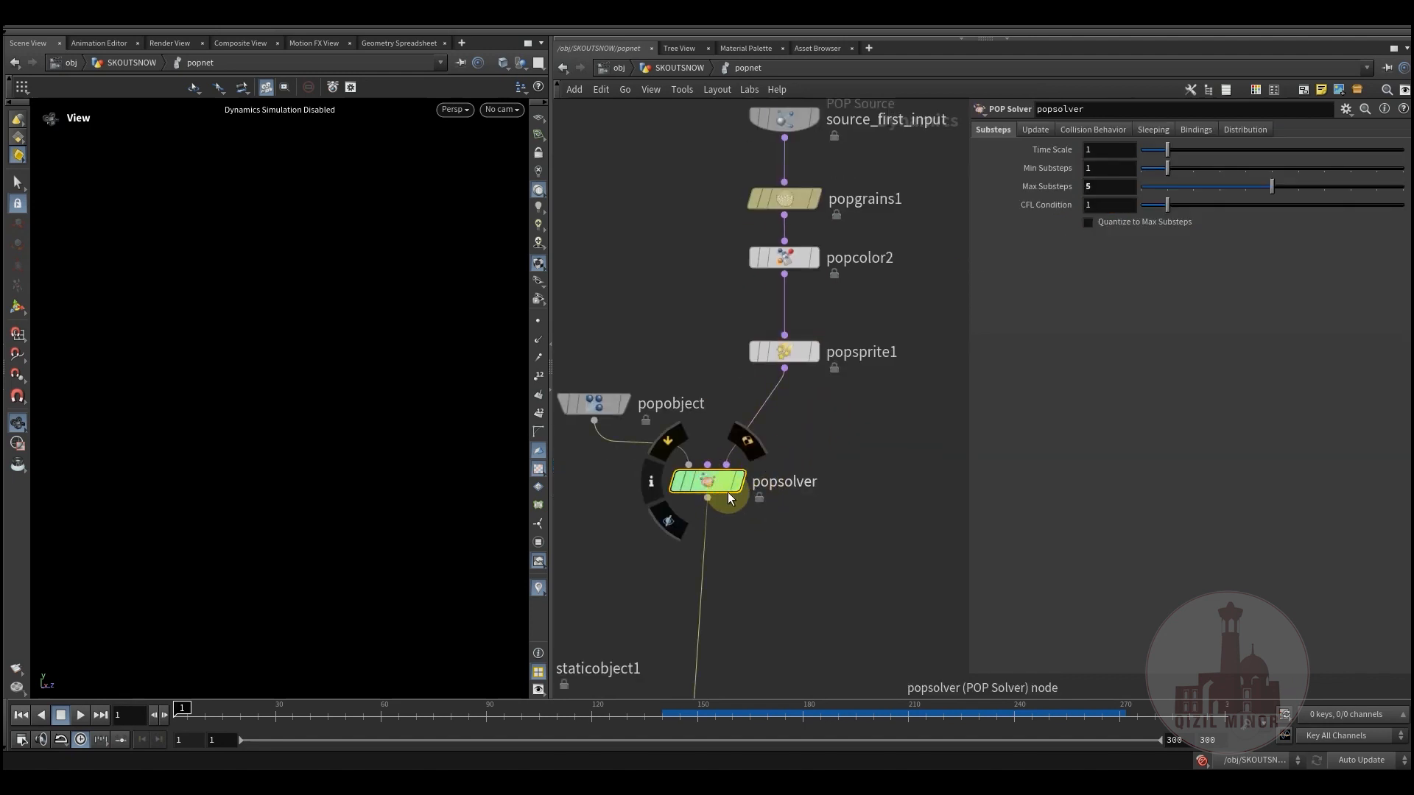
pyautogui.moveTo(1099, 185); pyautogui.dragTo(1064, 184)
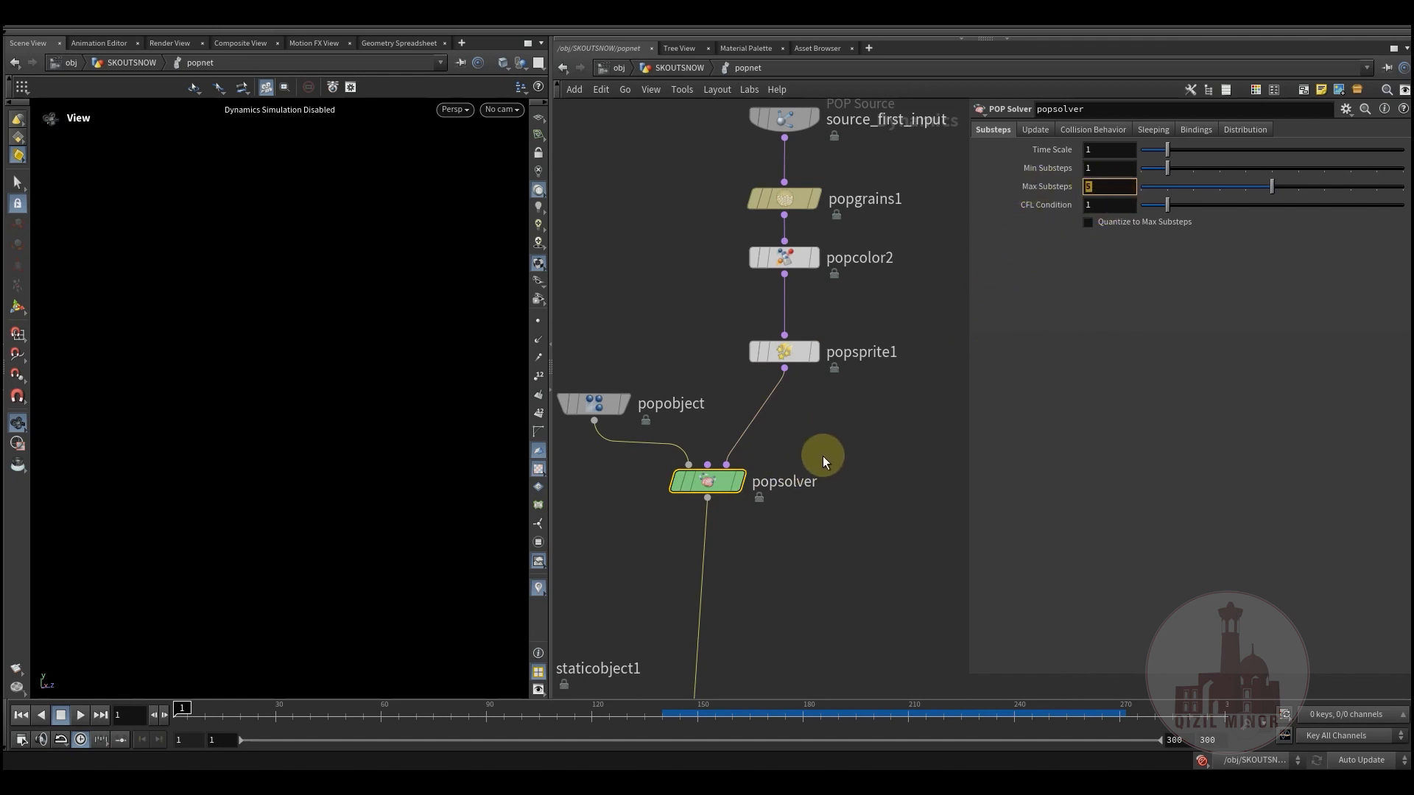
# Review the whole popnet network from source_first_input through popsolver and gravity1 to merge1 and output
pyautogui.scroll(-3, 823, 464)
pyautogui.moveTo(833, 483); pyautogui.dragTo(833, 500, button='middle')
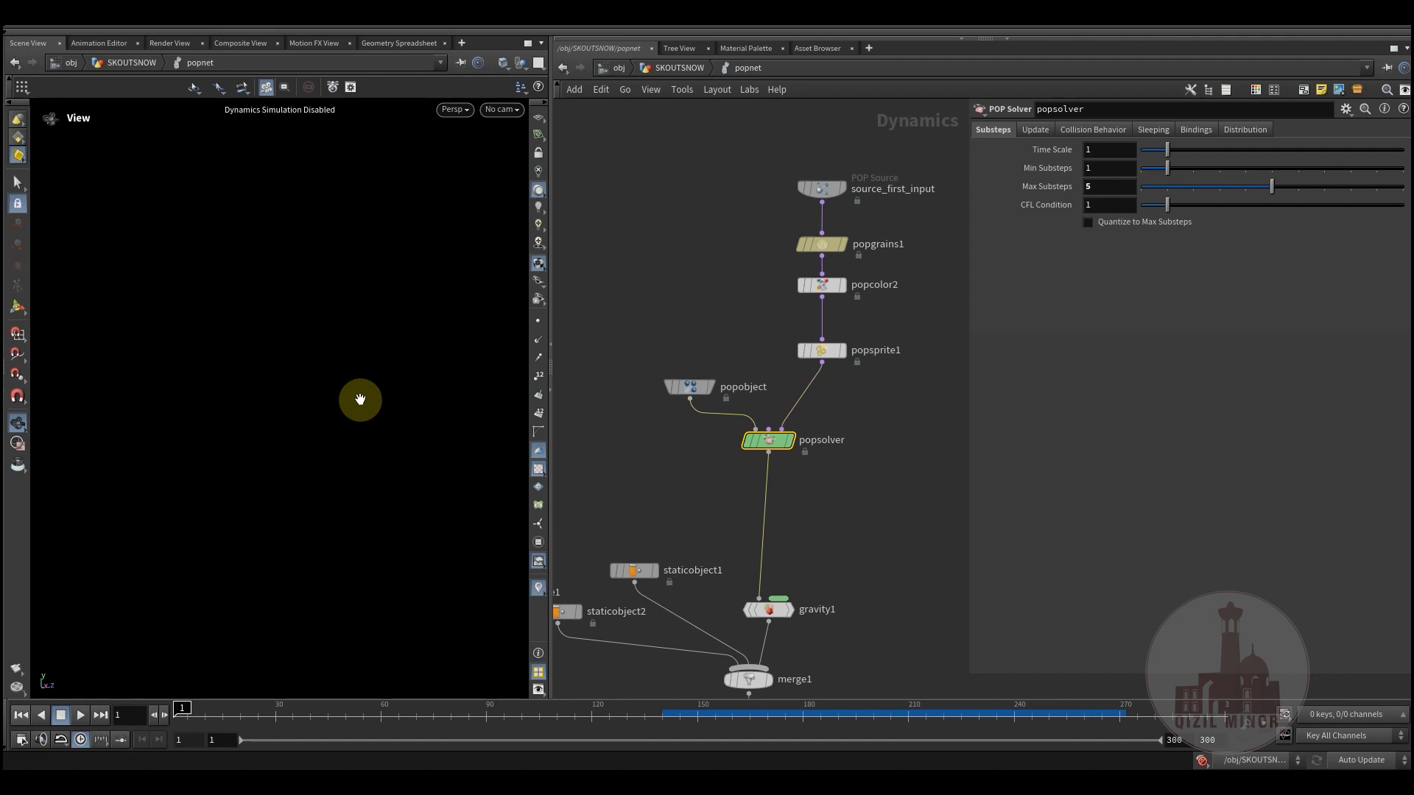
pyautogui.moveTo(846, 522); pyautogui.dragTo(871, 323, button='middle')
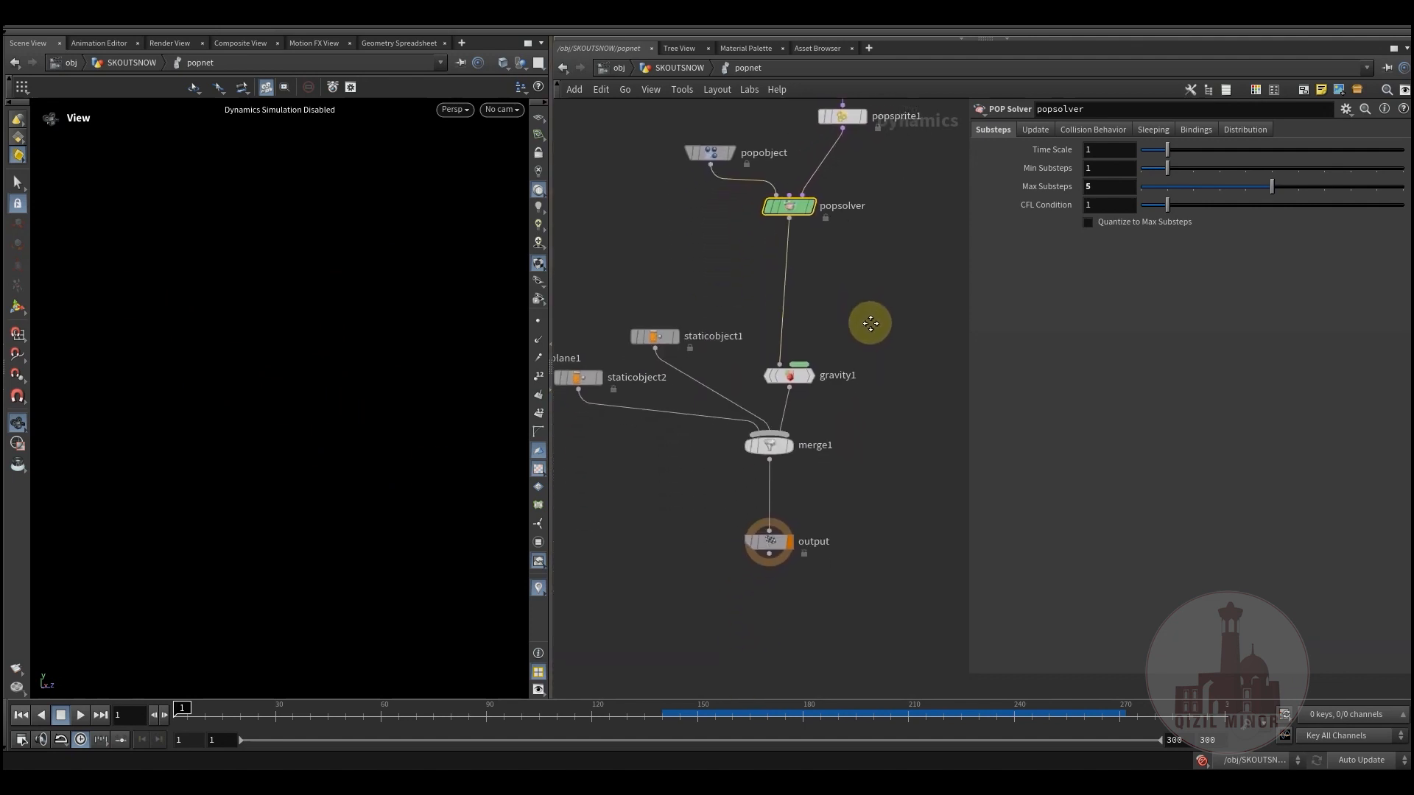
pyautogui.moveTo(836, 485); pyautogui.dragTo(827, 529, button='middle')
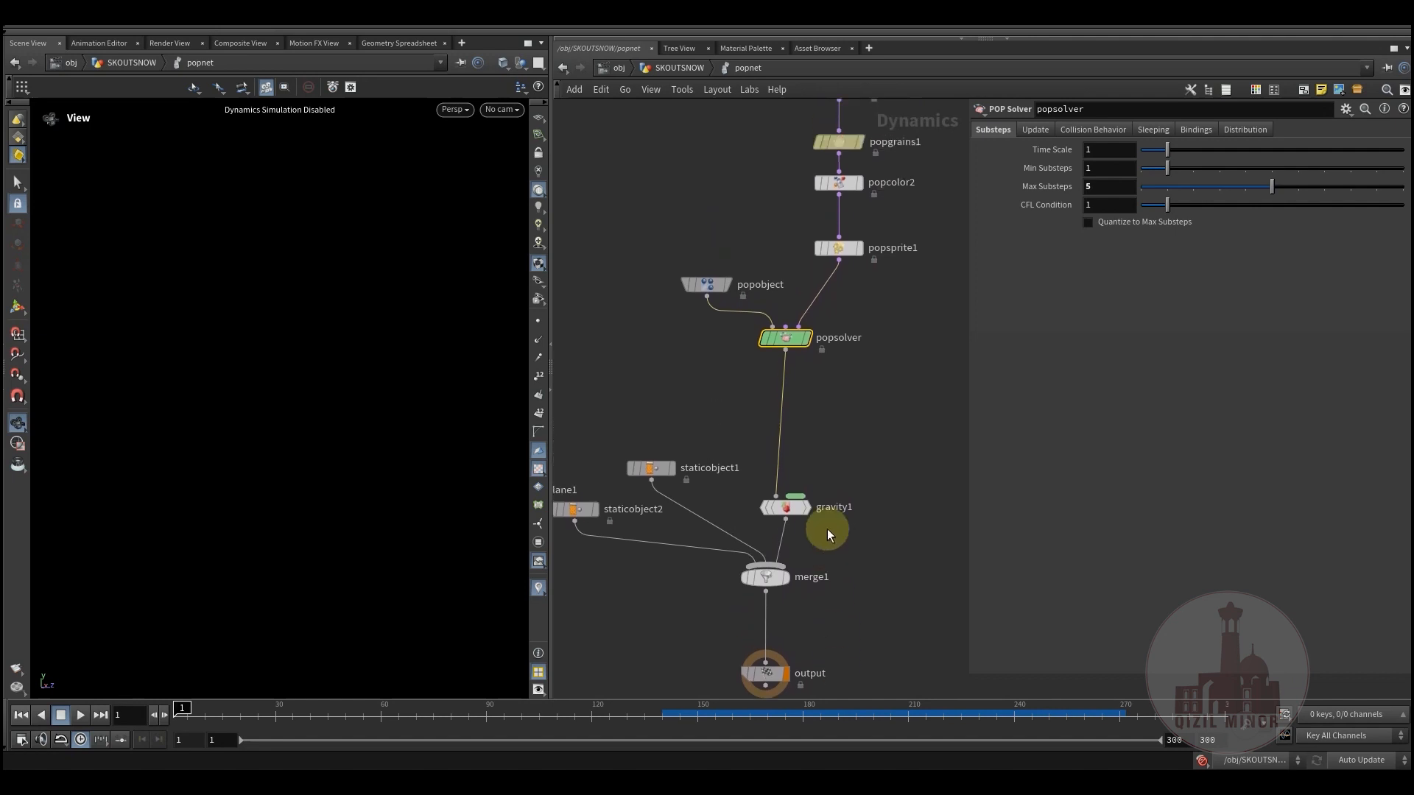
pyautogui.moveTo(841, 450); pyautogui.dragTo(821, 599, button='middle')
pyautogui.scroll(-1, 821, 599)
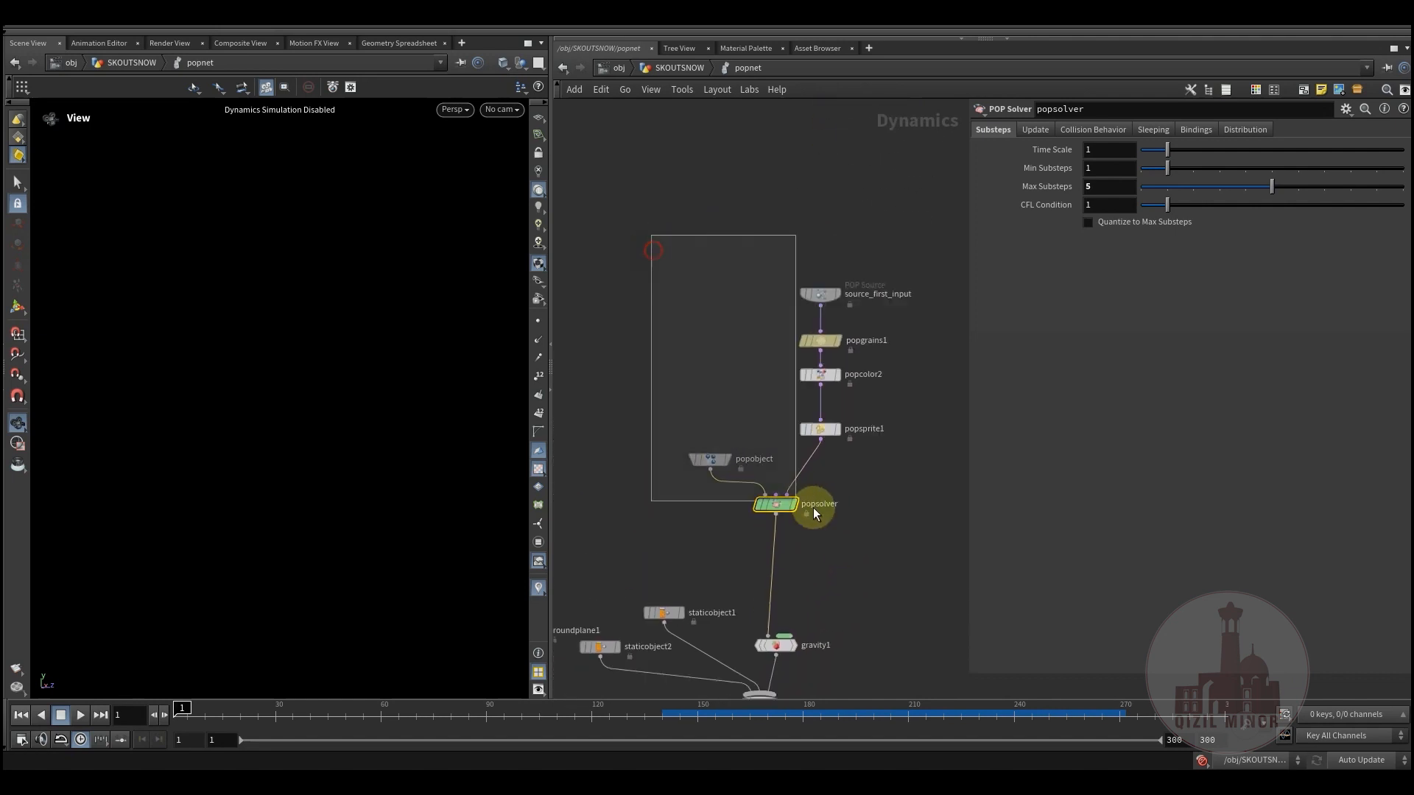
pyautogui.moveTo(813, 508); pyautogui.dragTo(851, 546)
pyautogui.moveTo(835, 577); pyautogui.dragTo(834, 511, button='middle')
pyautogui.click(858, 474)
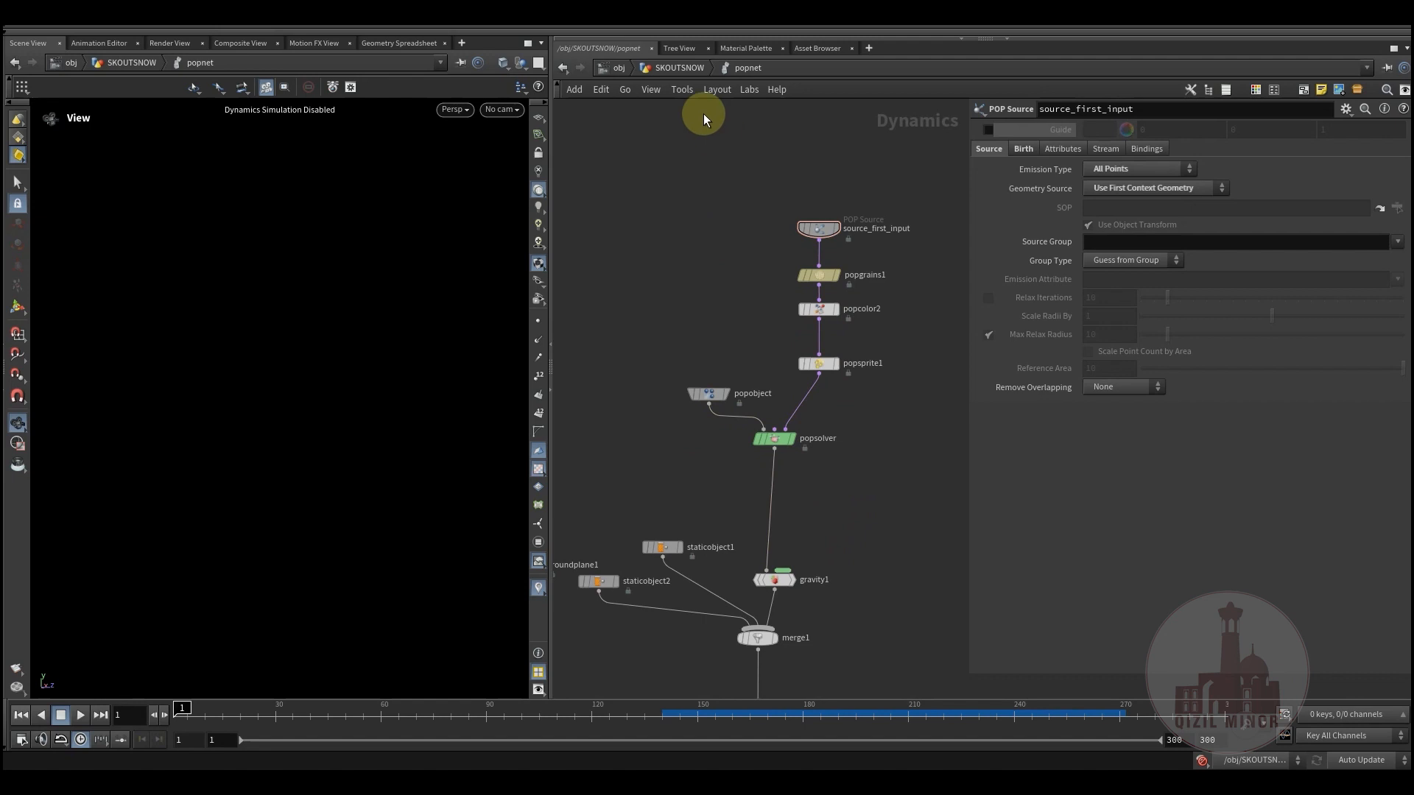
# Return to the SKOUTSNOW level and display the cached grain result of filecache6 below dopimport3
pyautogui.click(680, 69)
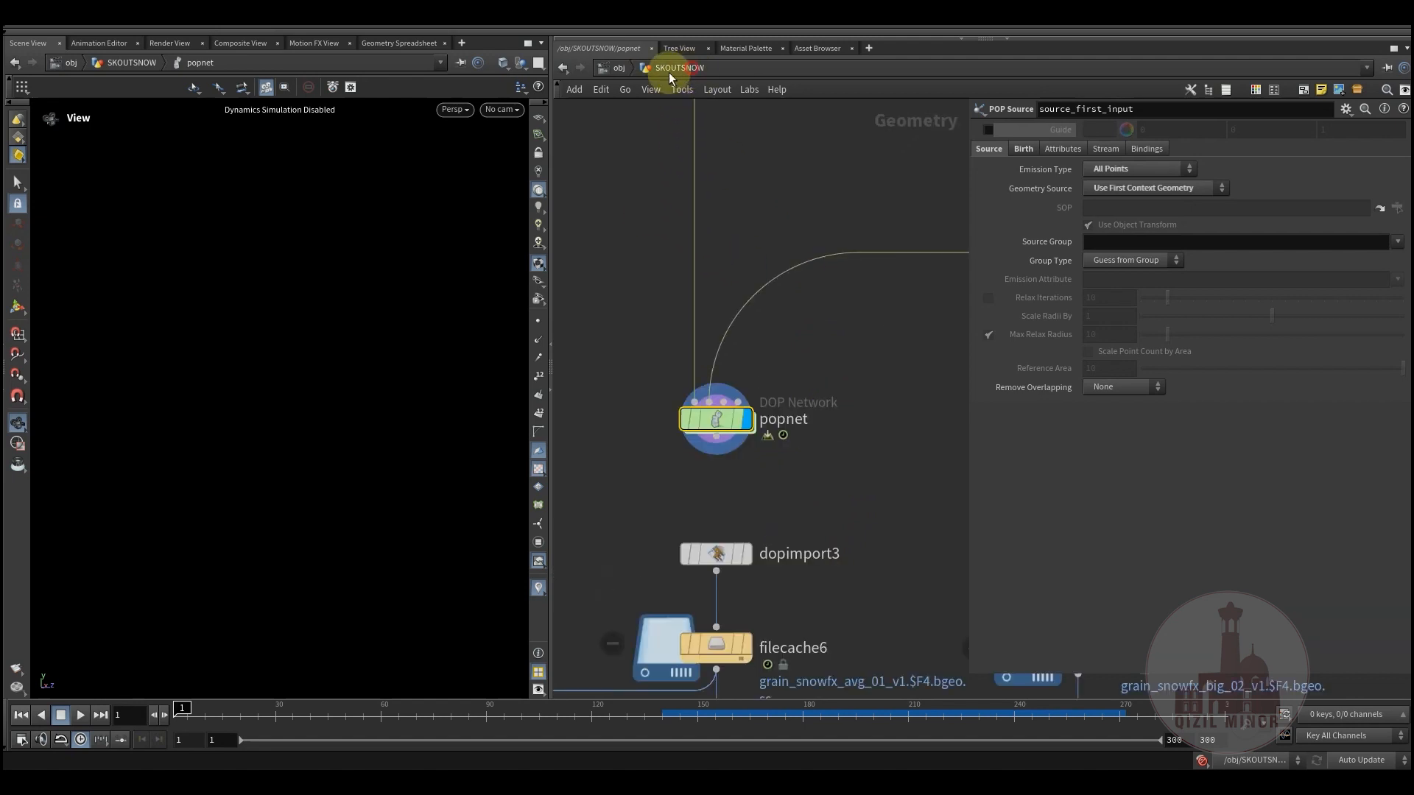
pyautogui.moveTo(851, 486); pyautogui.dragTo(822, 363, button='middle')
pyautogui.moveTo(679, 430)
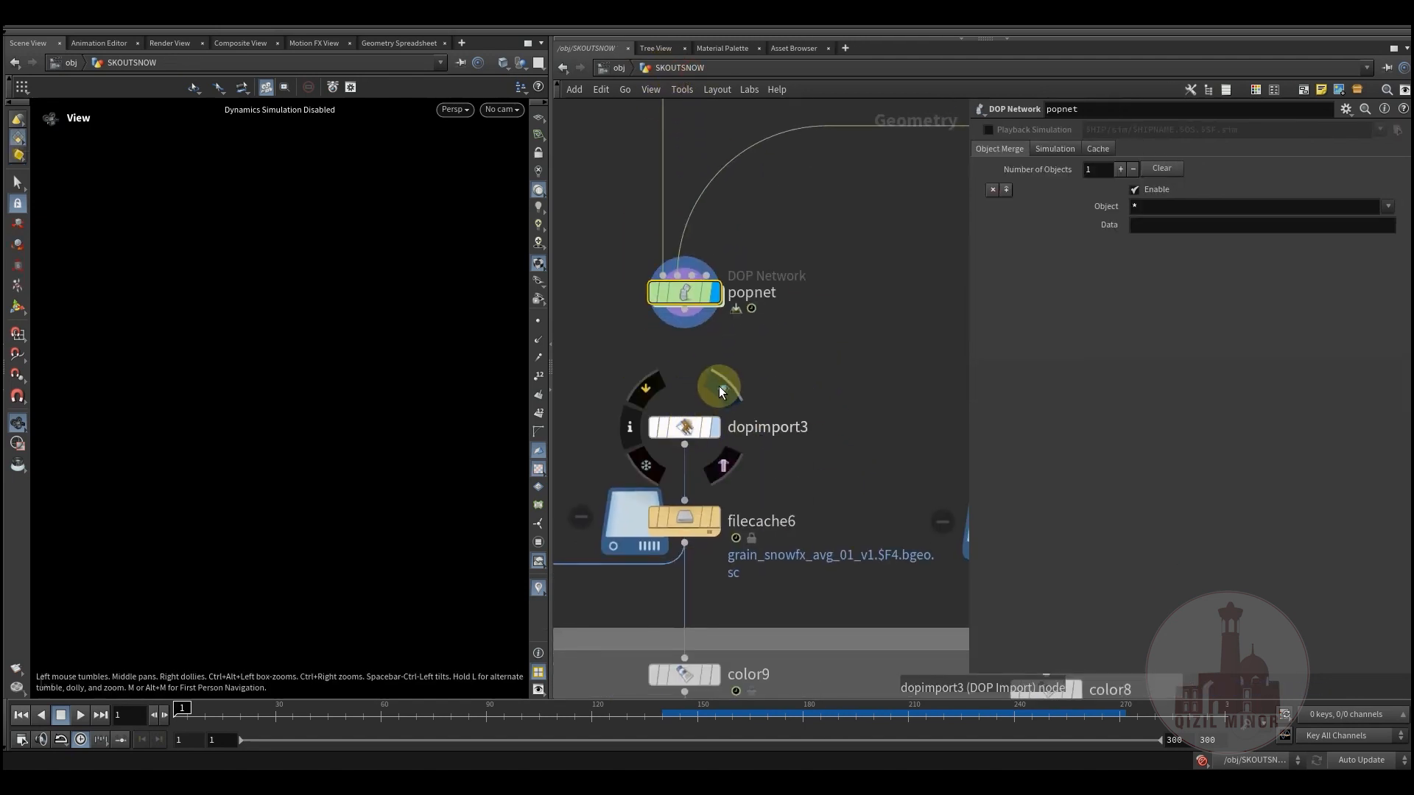
pyautogui.moveTo(696, 519)
pyautogui.click(726, 478)
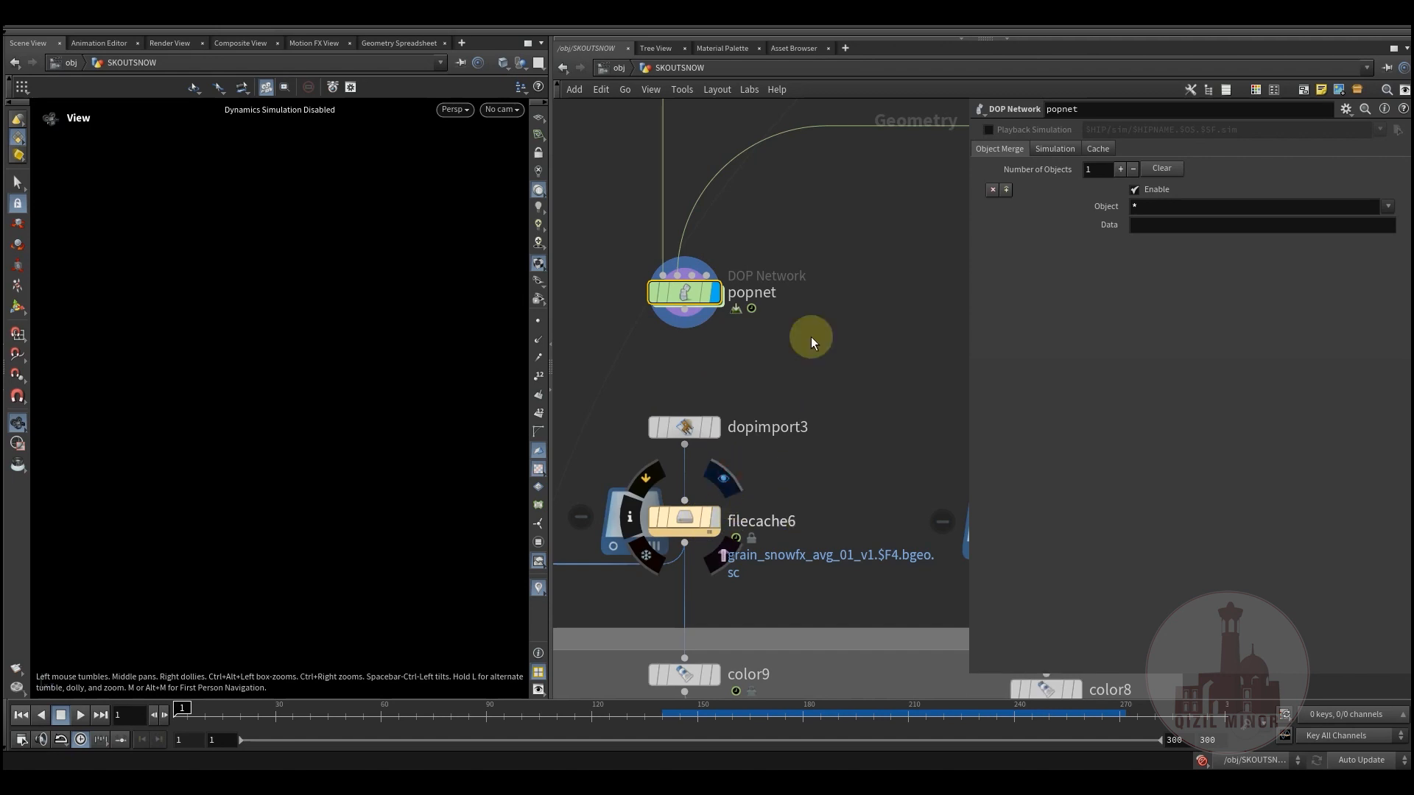
pyautogui.moveTo(810, 568); pyautogui.dragTo(820, 386, button='middle')
pyautogui.scroll(-5, 862, 405)
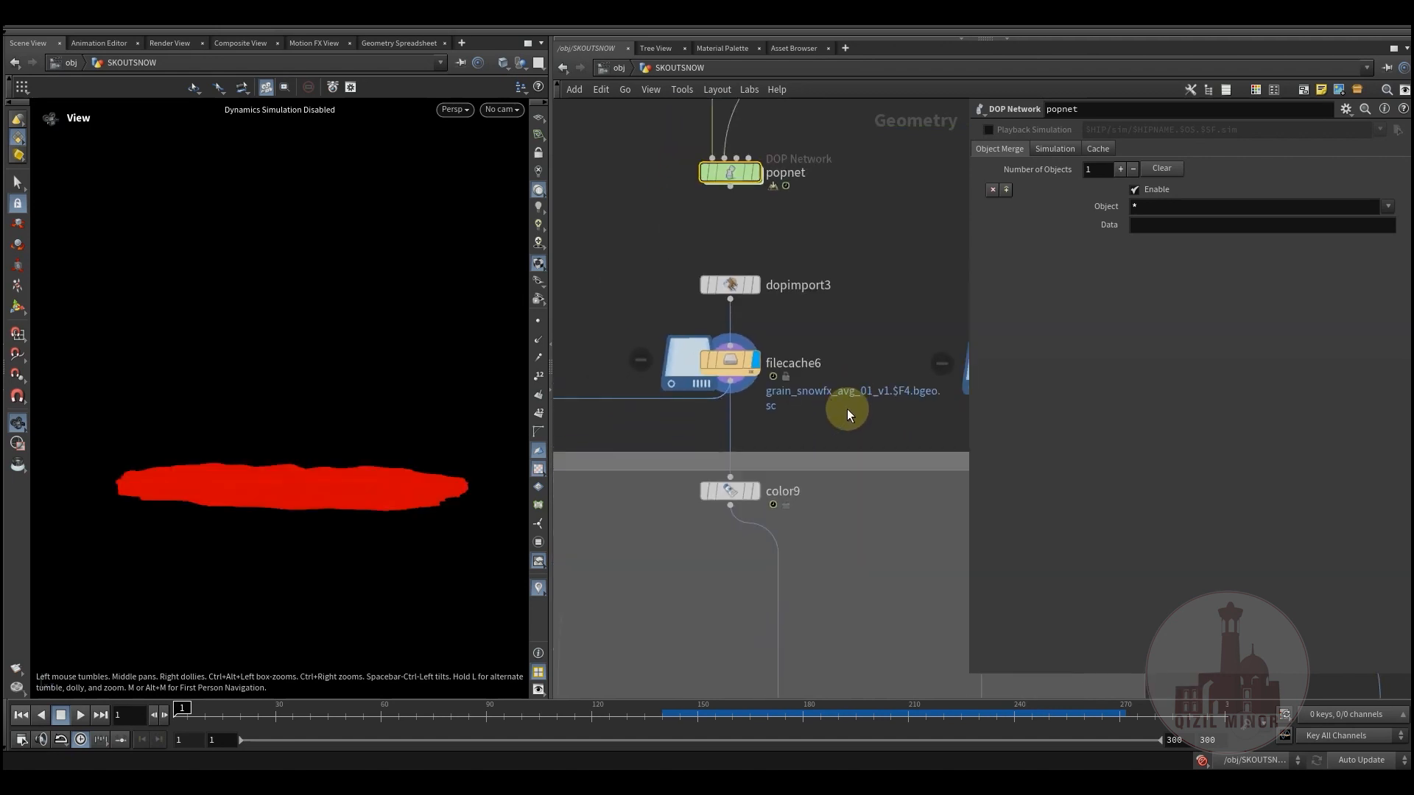
# Follow the network down from filecache6 and filecache9 and display the output null at the end of the grey network box
pyautogui.moveTo(813, 328); pyautogui.dragTo(629, 322, button='middle')
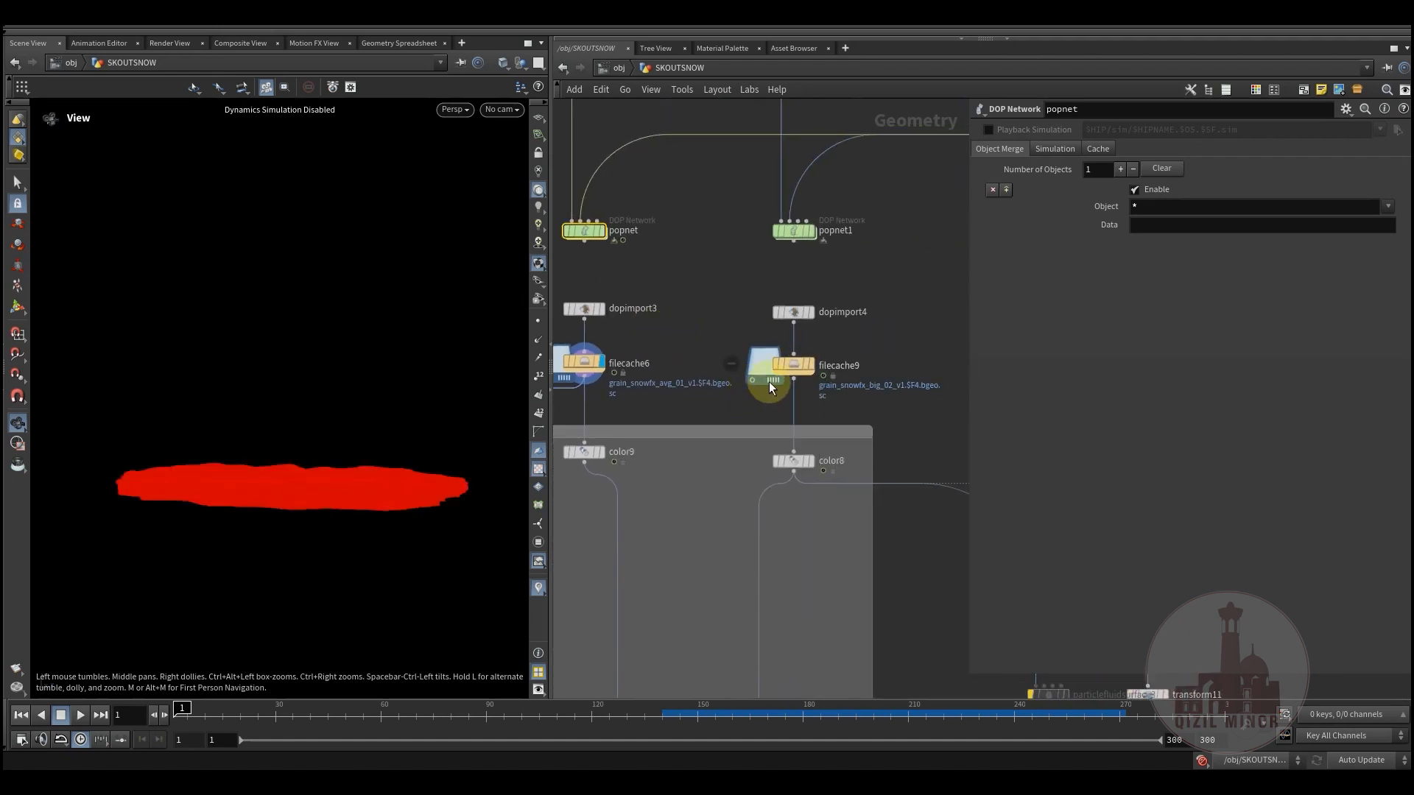
pyautogui.moveTo(932, 417); pyautogui.dragTo(894, 202, button='middle')
pyautogui.scroll(-5, 823, 567)
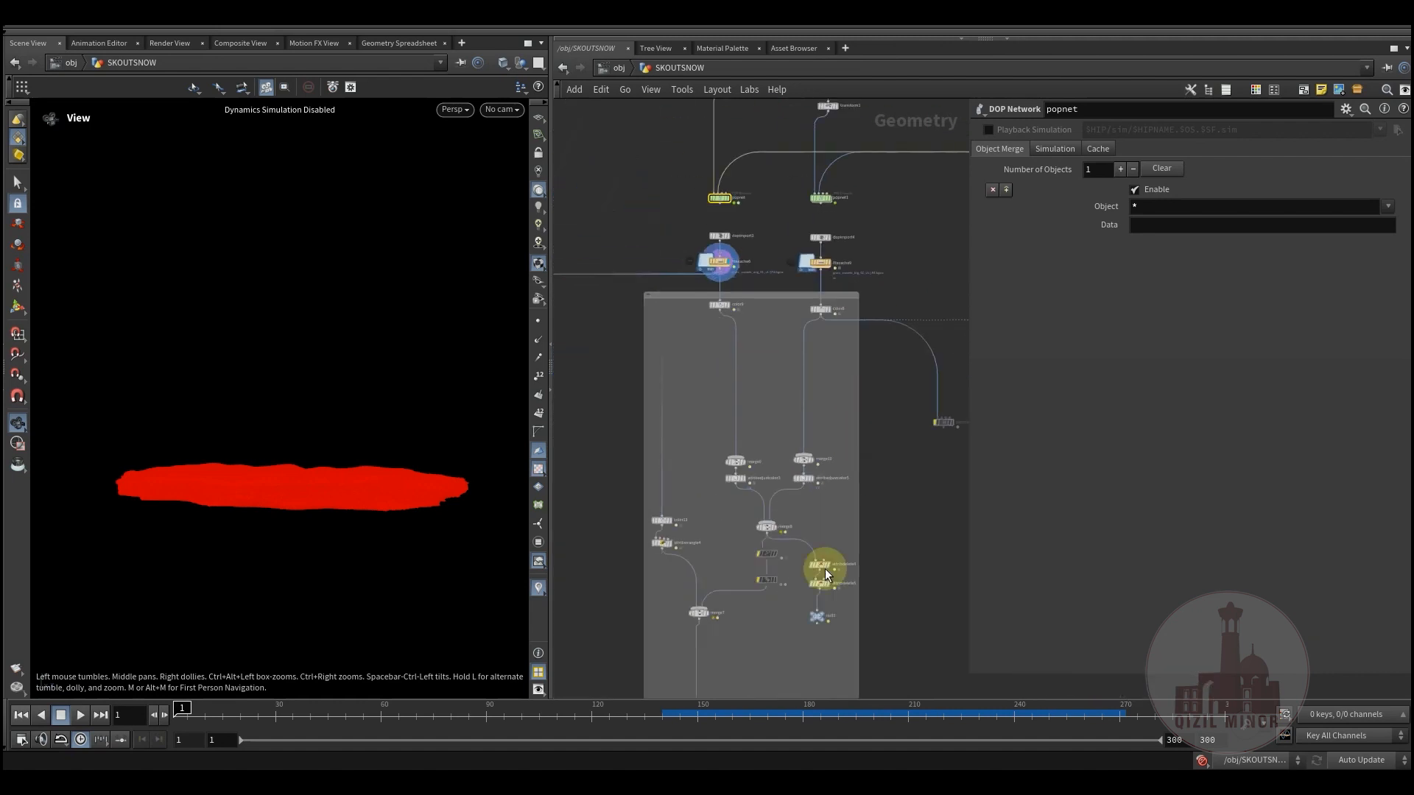
pyautogui.moveTo(921, 508); pyautogui.dragTo(909, 553, button='middle')
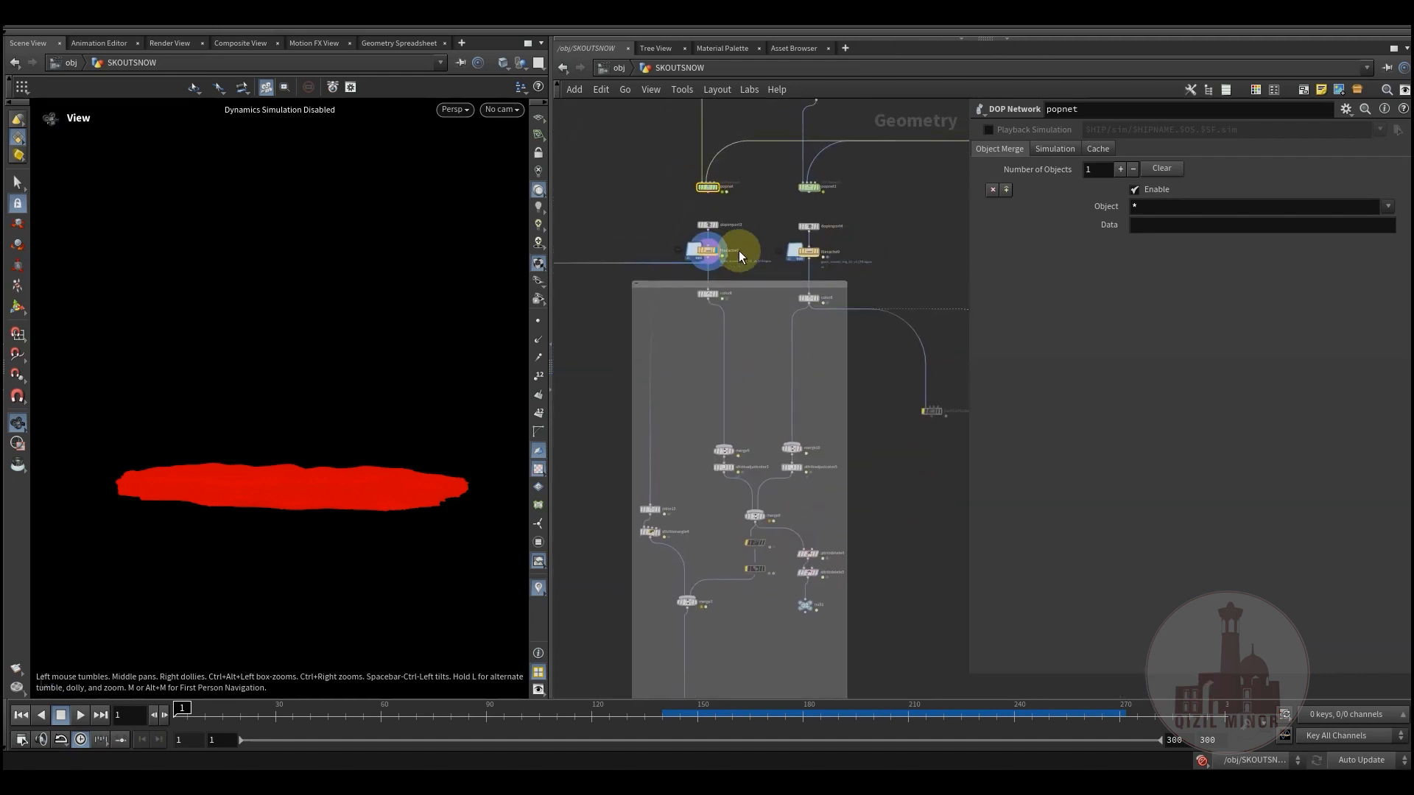
pyautogui.moveTo(893, 448); pyautogui.dragTo(874, 284, button='middle')
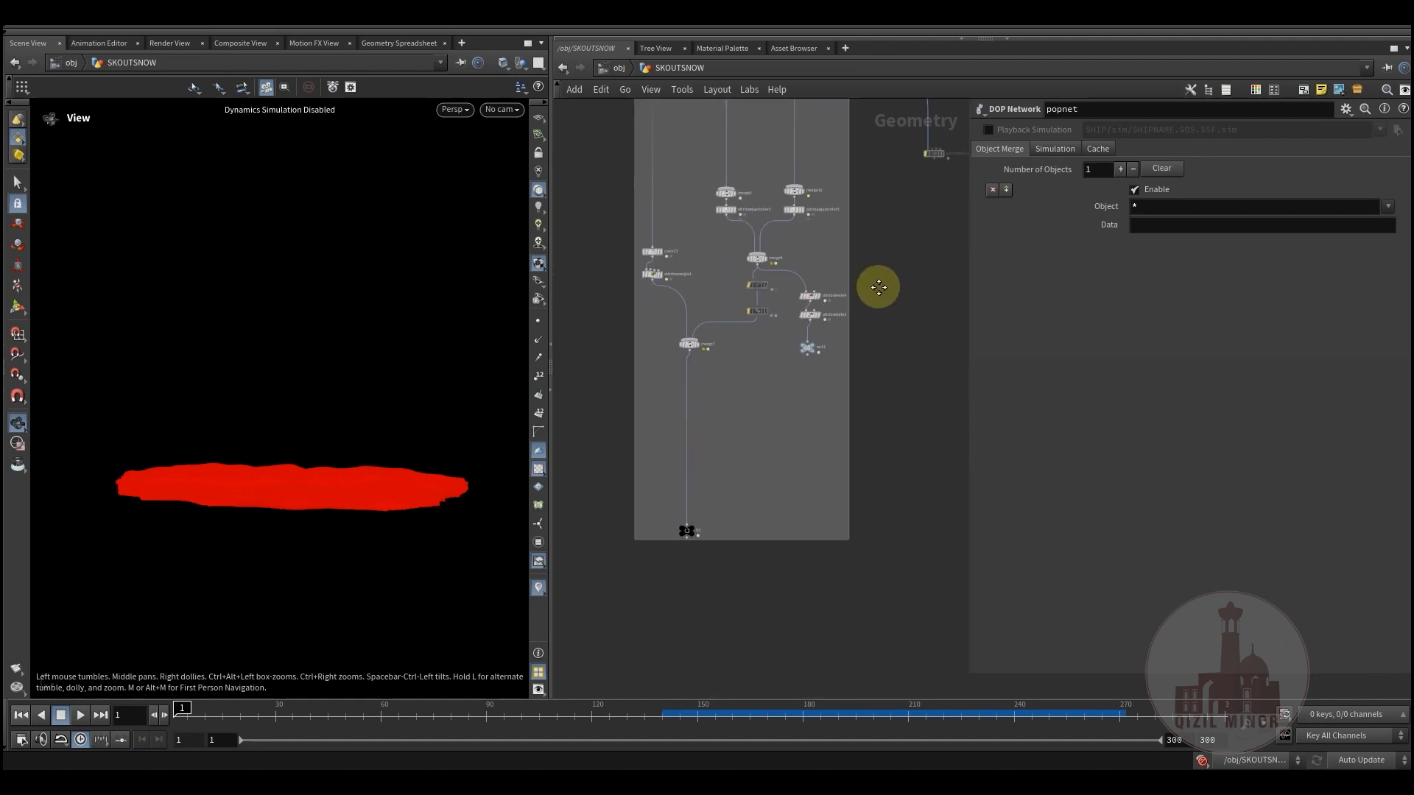
pyautogui.click(701, 518)
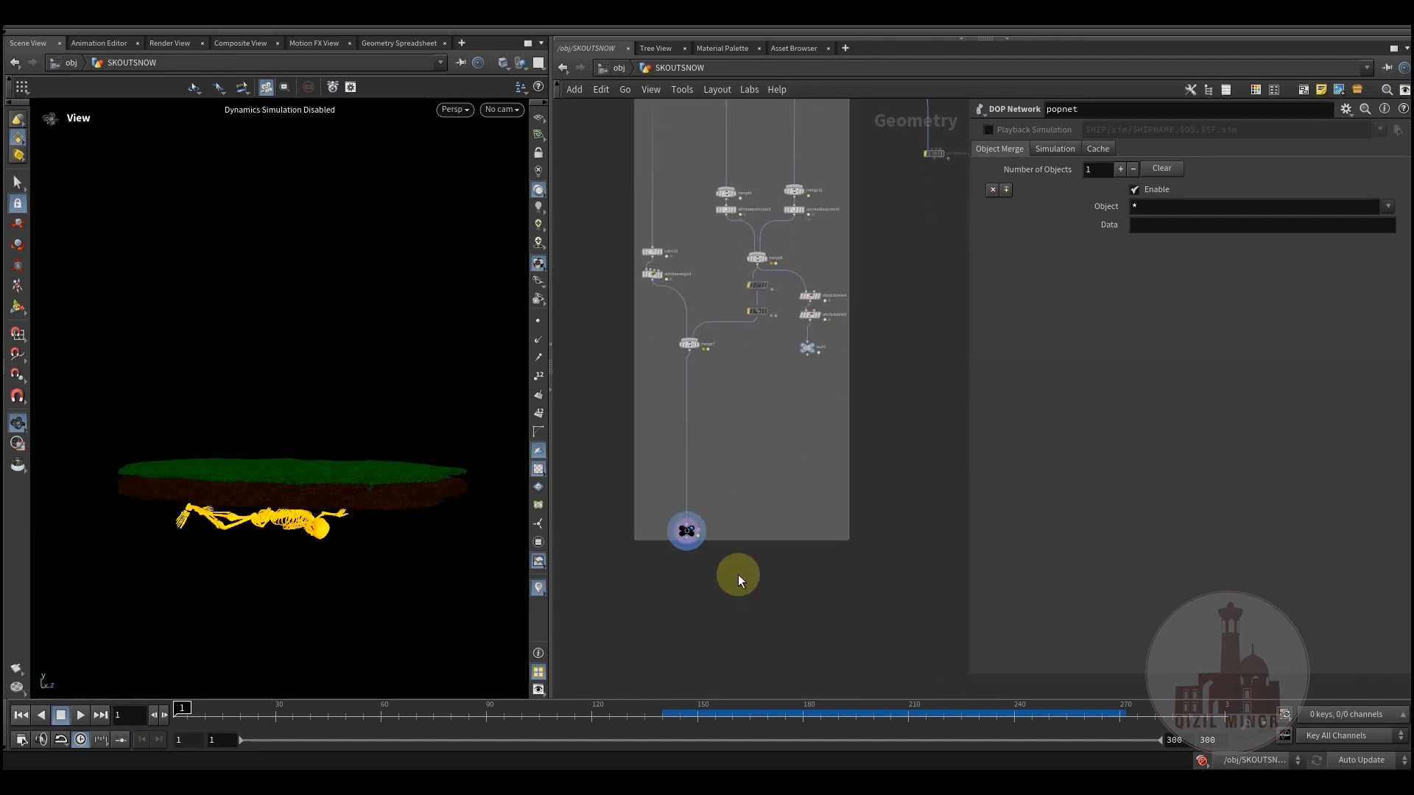
pyautogui.moveTo(735, 575); pyautogui.dragTo(755, 574, button='middle')
pyautogui.moveTo(357, 491); pyautogui.dragTo(395, 515)
# Display merge7 above the output null and inspect the combined grain ground and skeleton from above and from the side
pyautogui.scroll(5, 712, 325)
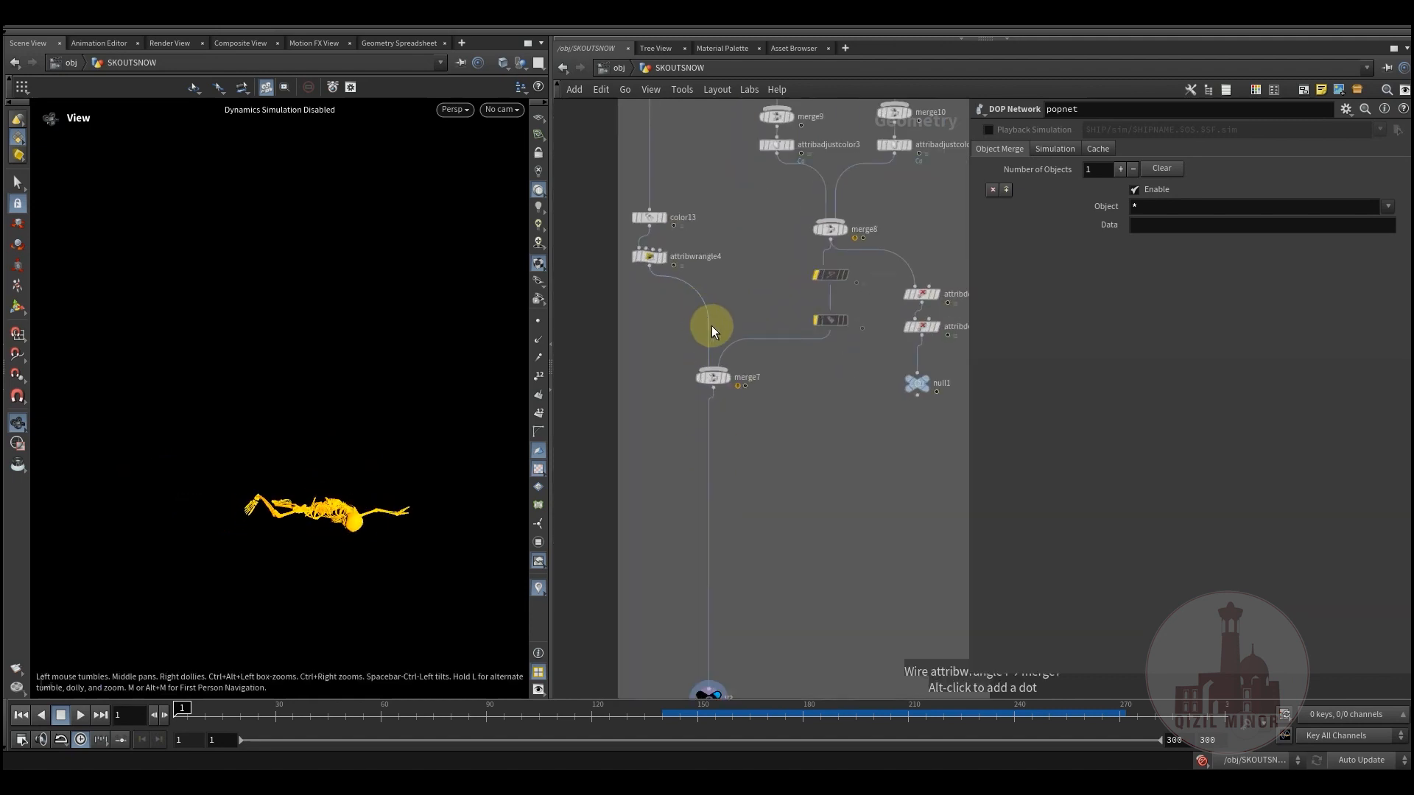
pyautogui.click(732, 367)
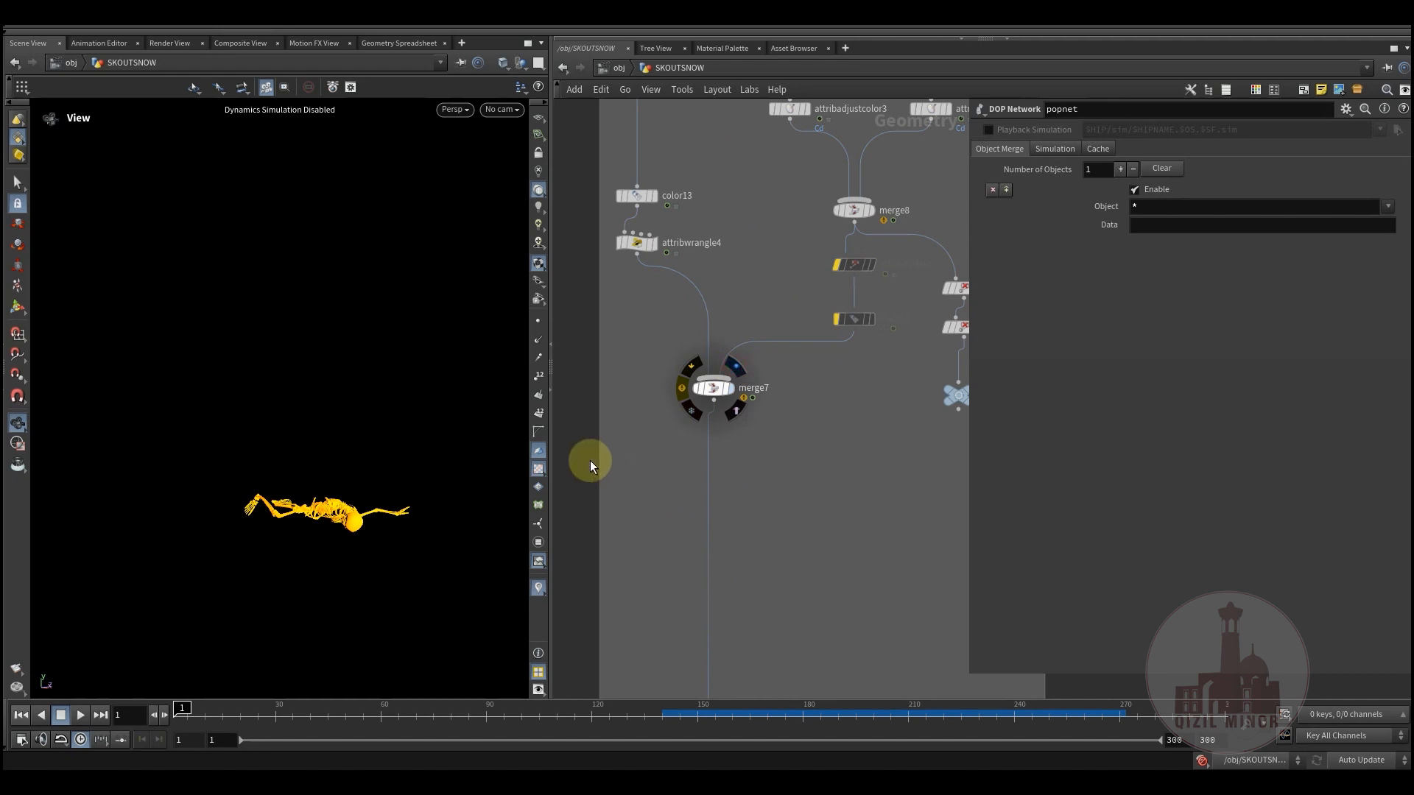
pyautogui.moveTo(583, 443); pyautogui.dragTo(601, 491, button='middle')
pyautogui.moveTo(363, 496); pyautogui.dragTo(370, 491)
pyautogui.moveTo(370, 491); pyautogui.dragTo(398, 489, button='right')
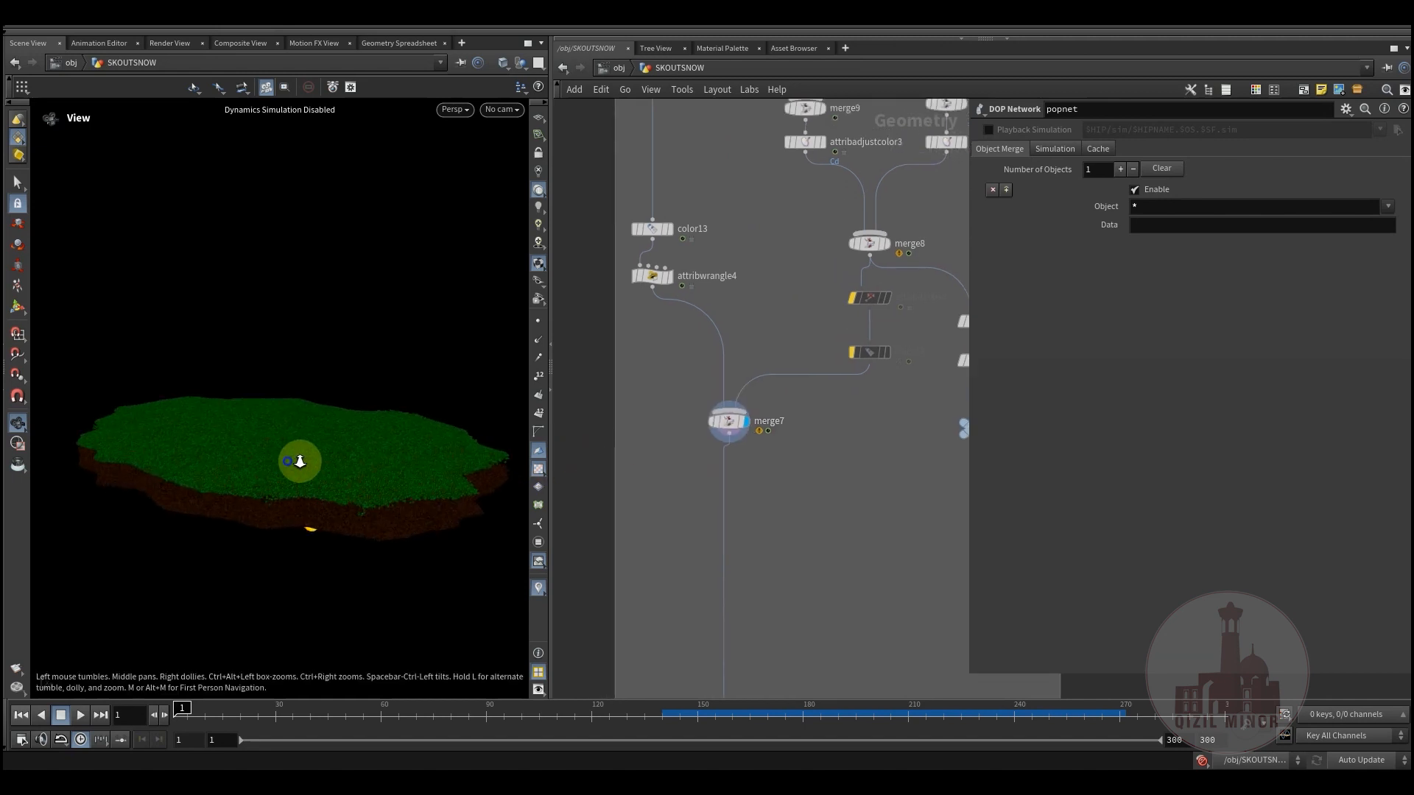
pyautogui.moveTo(300, 462); pyautogui.dragTo(357, 461, button='right')
pyautogui.moveTo(215, 480)
pyautogui.mouseDown()
pyautogui.moveTo(215, 429)
pyautogui.moveTo(230, 483)
pyautogui.mouseUp()
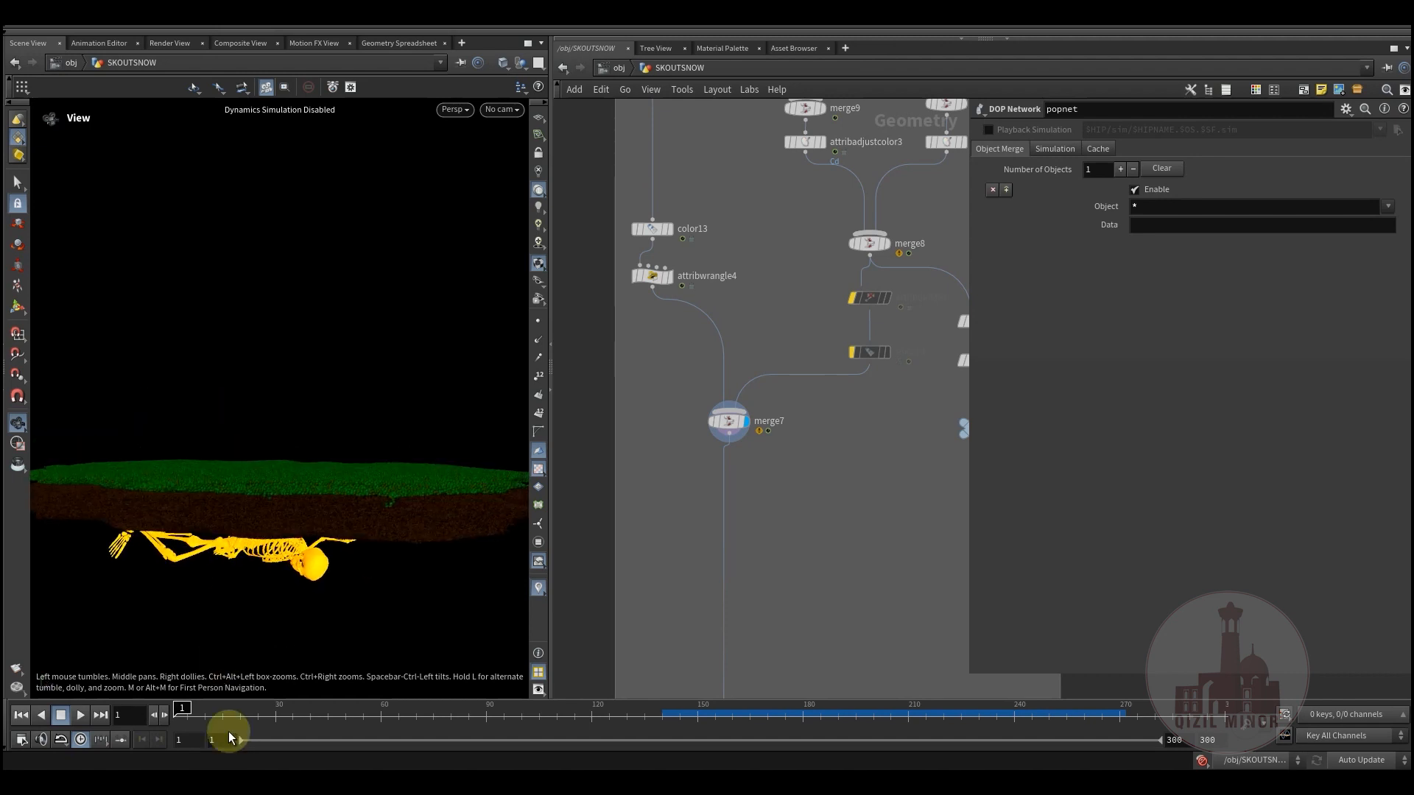
# Scrub the merged result to frames 20, 38 and 60 and inspect the skeleton breaking through the ground
pyautogui.click(241, 723)
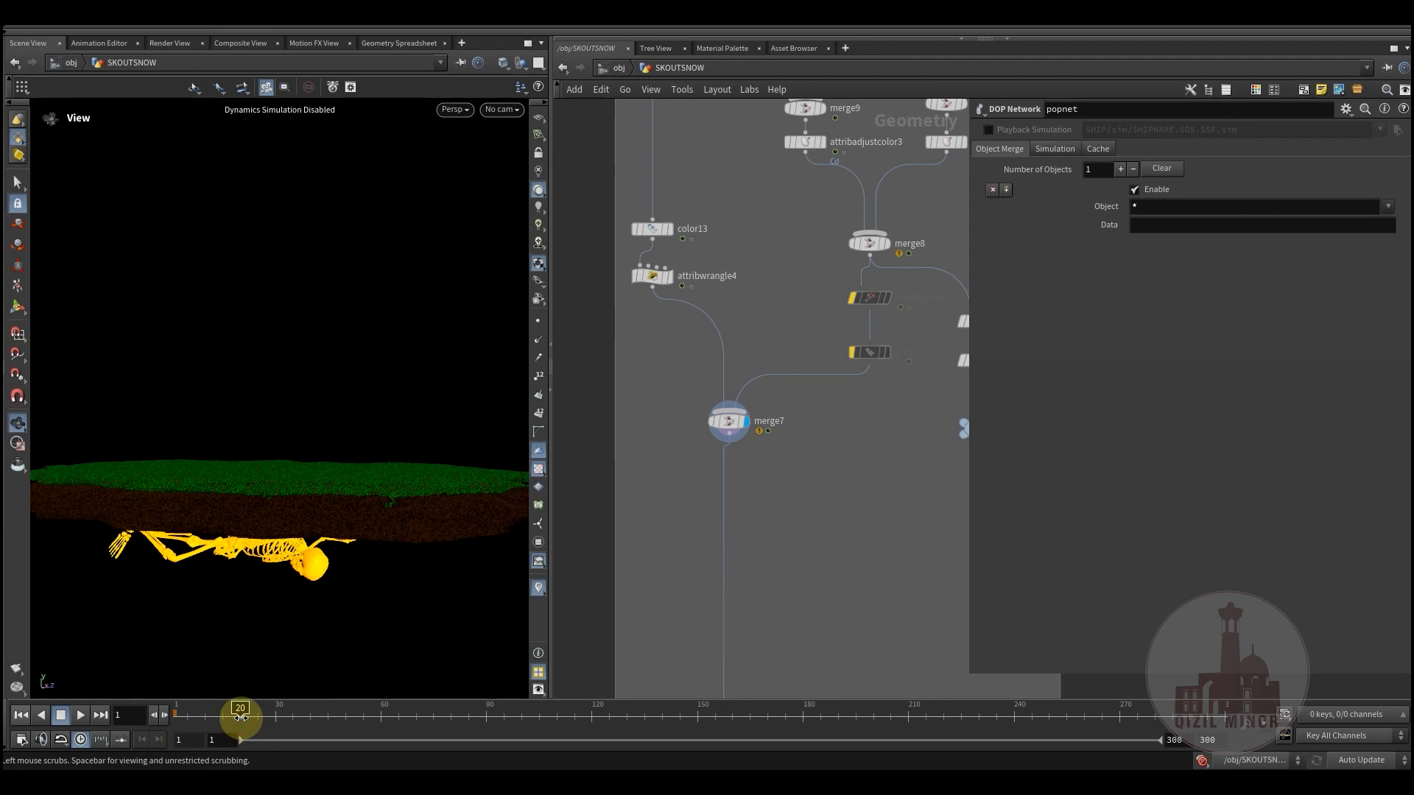
pyautogui.moveTo(284, 467)
pyautogui.mouseDown()
pyautogui.moveTo(239, 505)
pyautogui.moveTo(246, 474)
pyautogui.moveTo(228, 496)
pyautogui.moveTo(309, 509)
pyautogui.mouseUp()
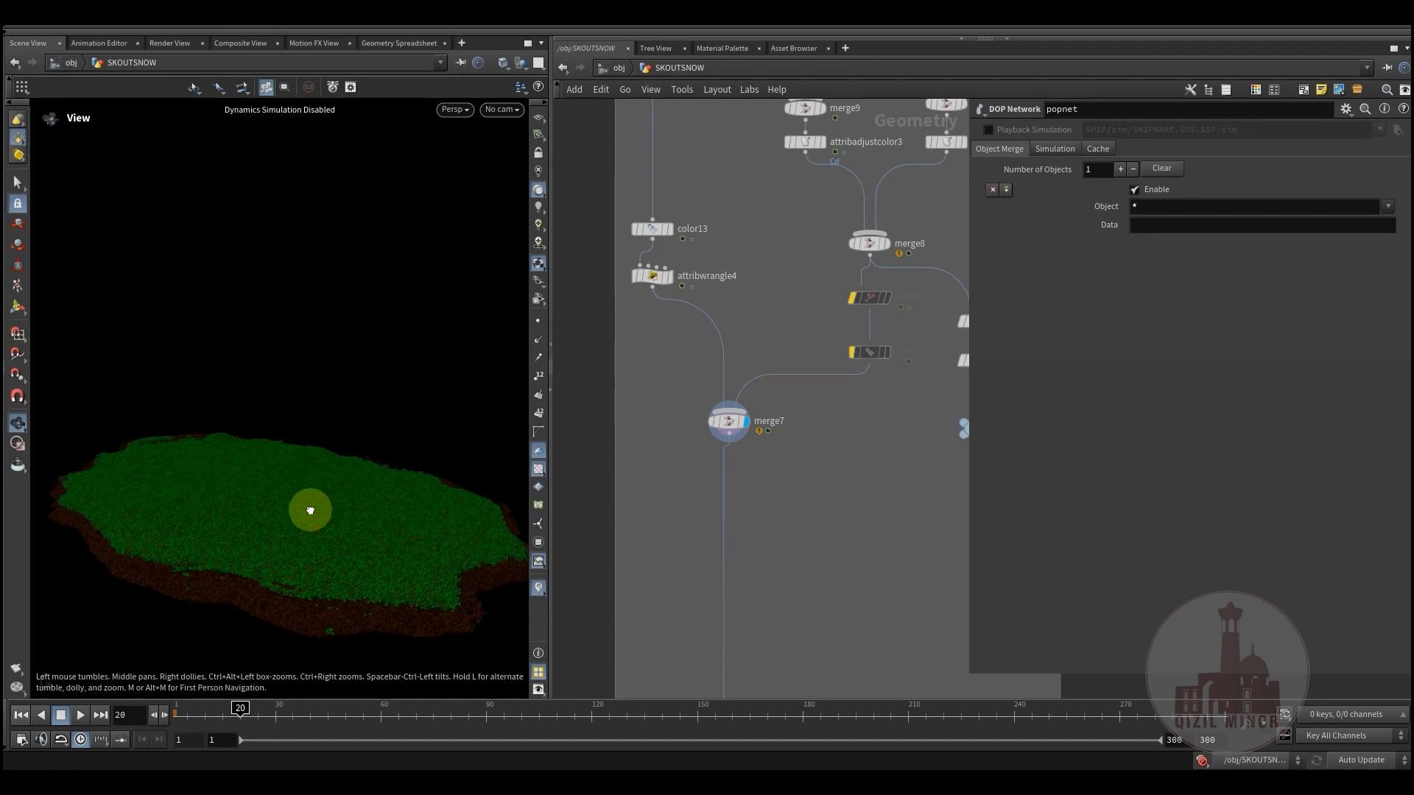
pyautogui.click(304, 715)
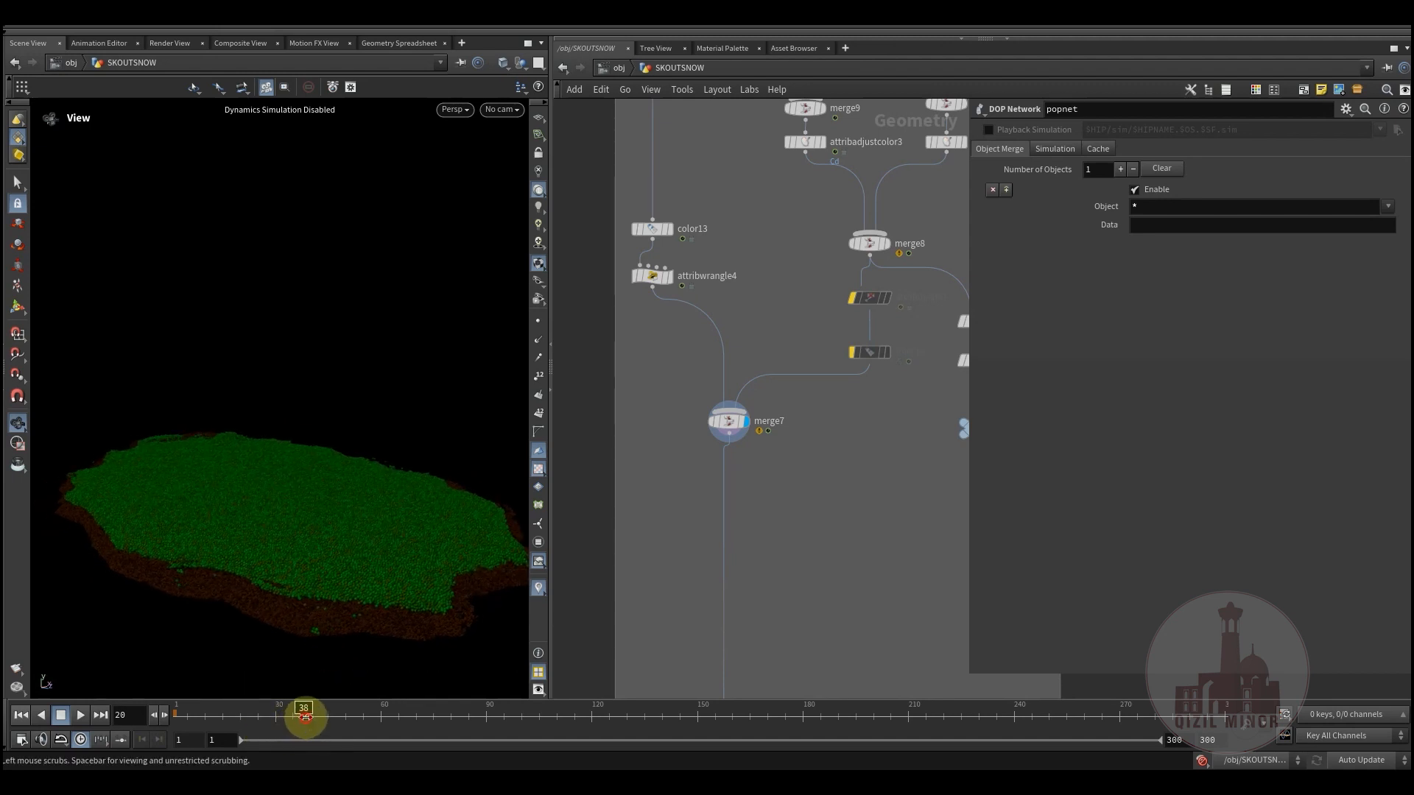
pyautogui.click(383, 714)
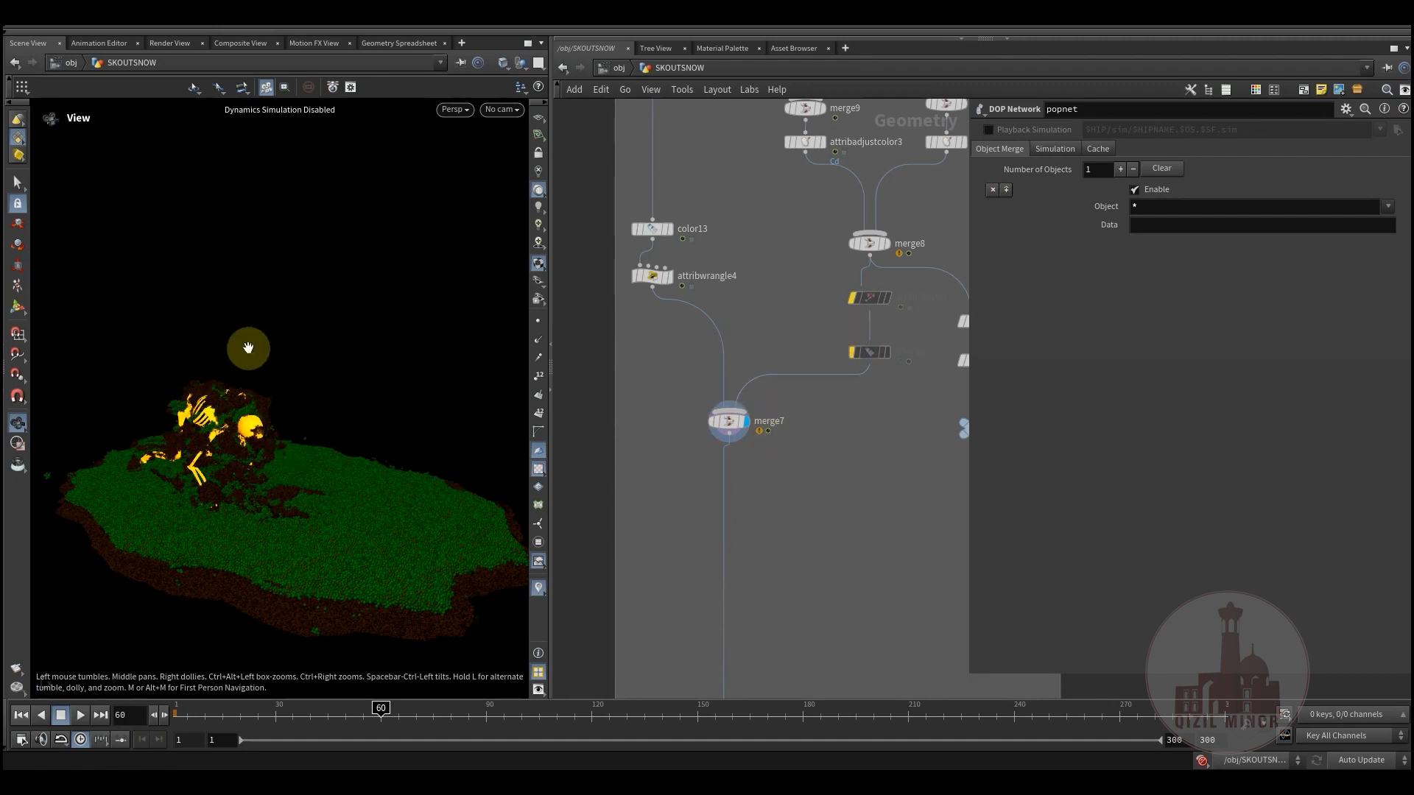
pyautogui.moveTo(305, 446); pyautogui.dragTo(410, 701)
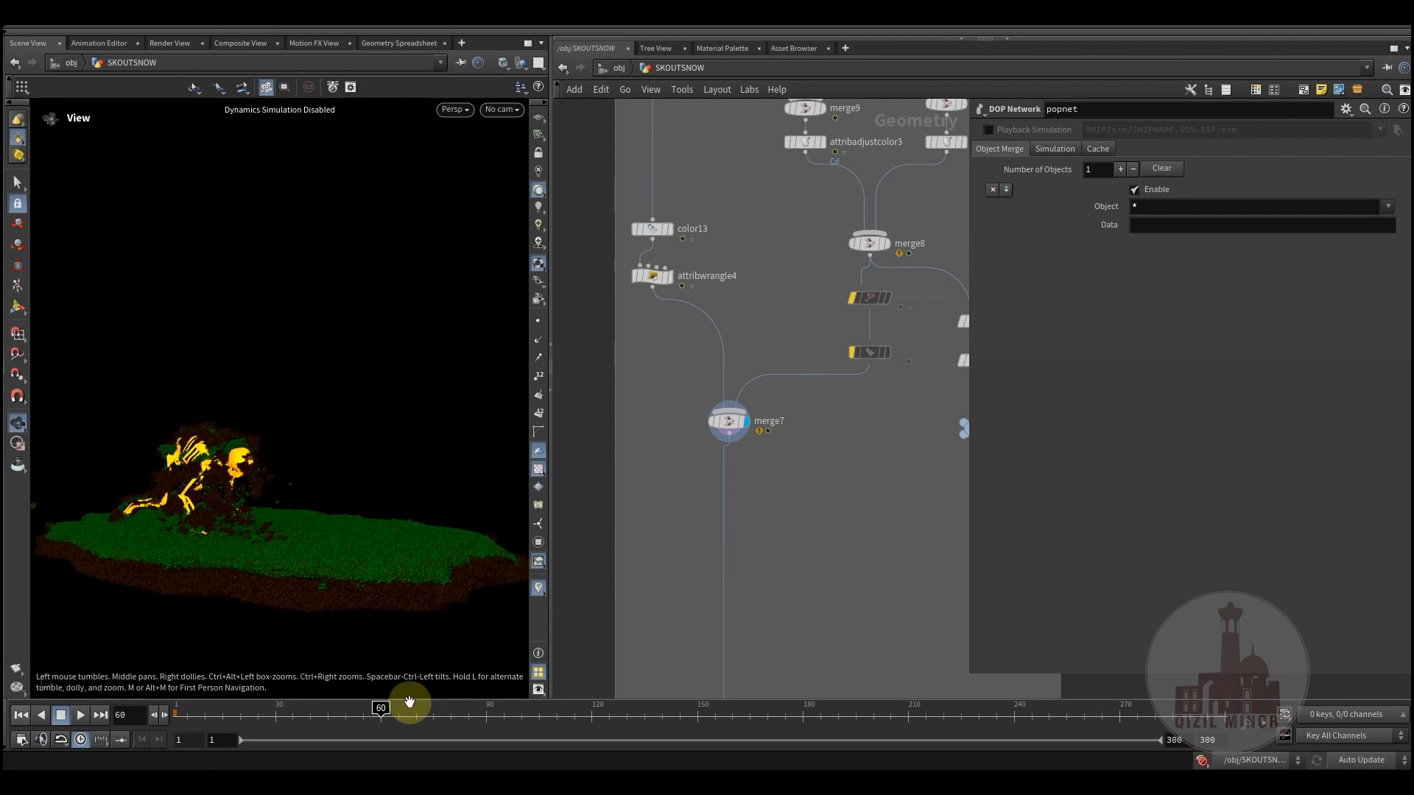
# Scrub on to frames 74, 88 and 103 and inspect the falling grains around the standing skeleton
pyautogui.click(430, 712)
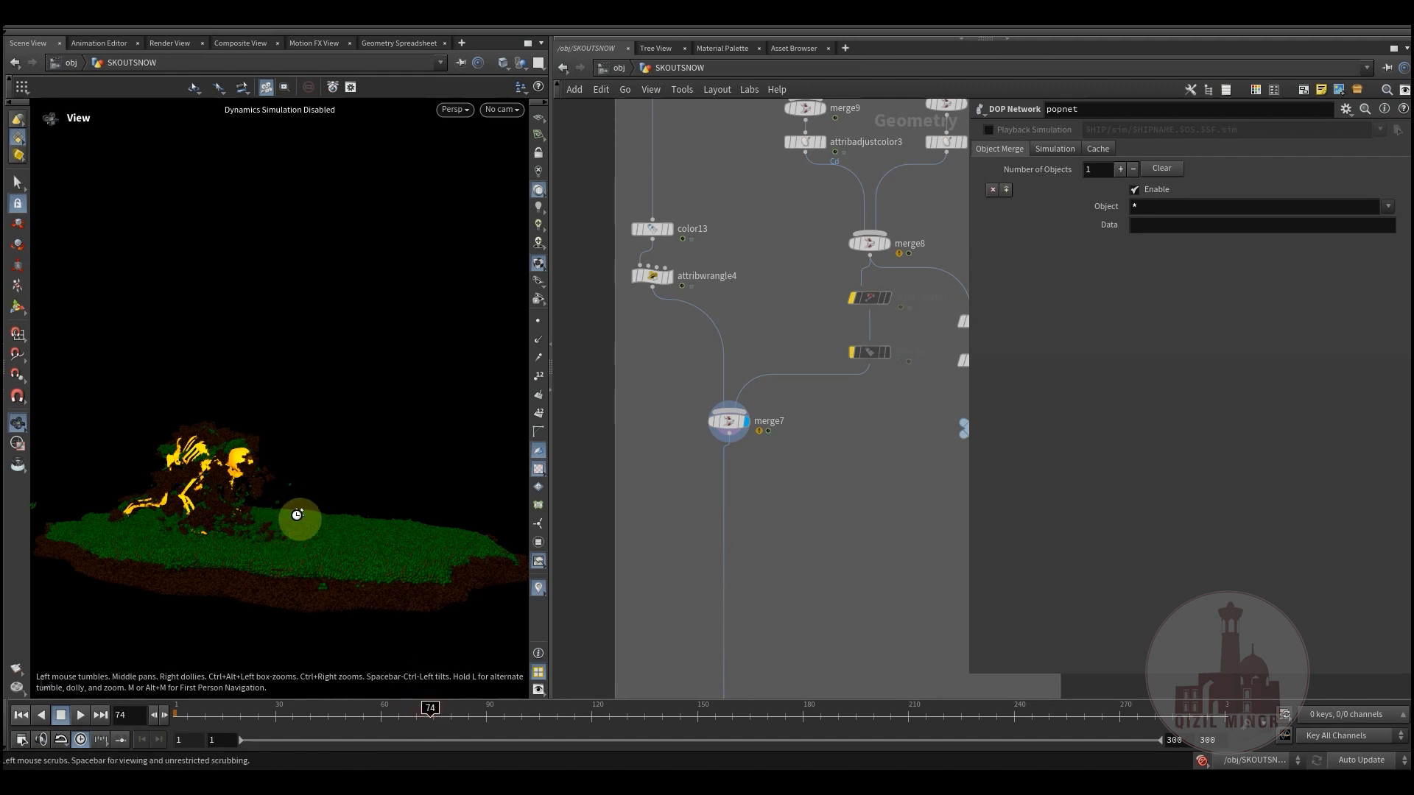
pyautogui.click(479, 708)
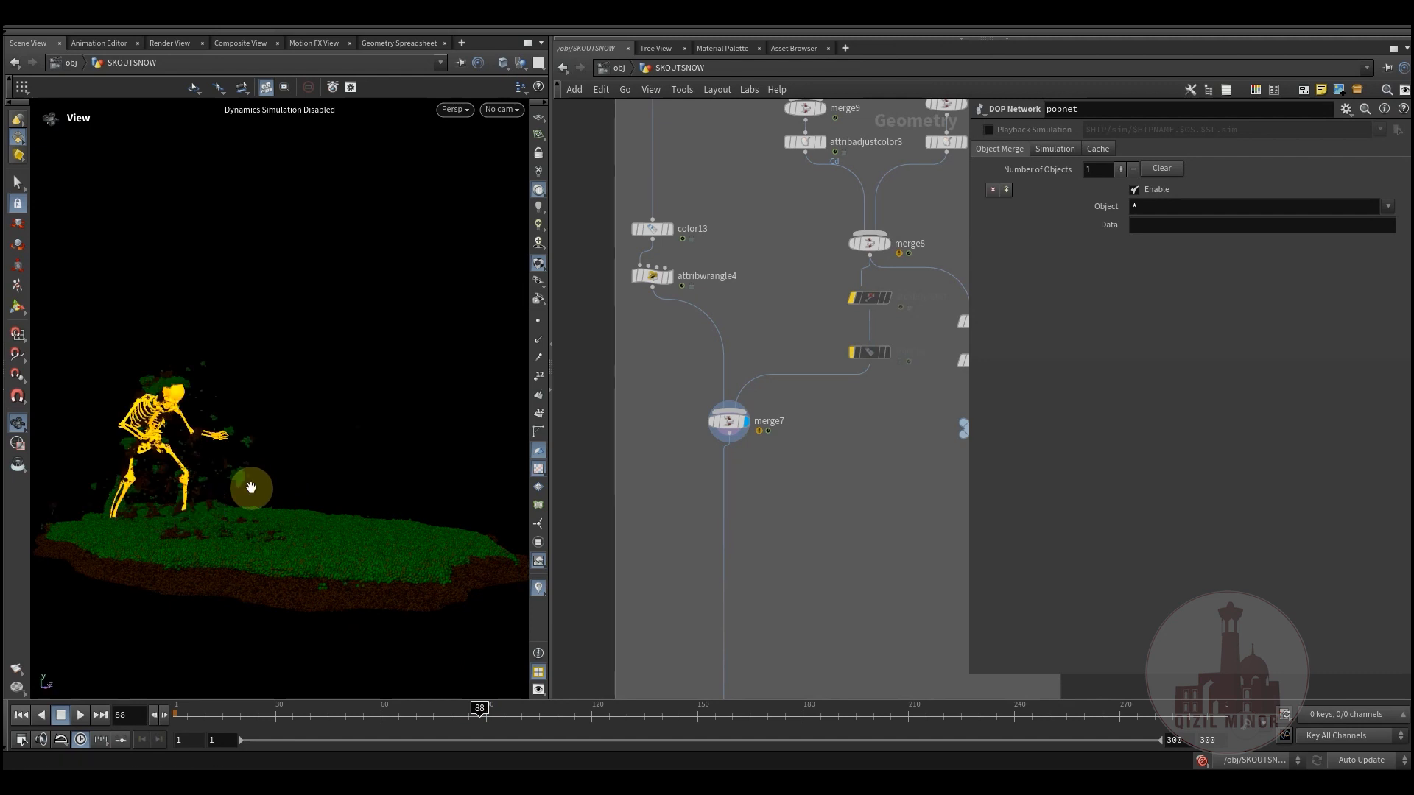
pyautogui.moveTo(268, 477); pyautogui.dragTo(284, 514)
pyautogui.click(485, 729)
pyautogui.click(507, 711)
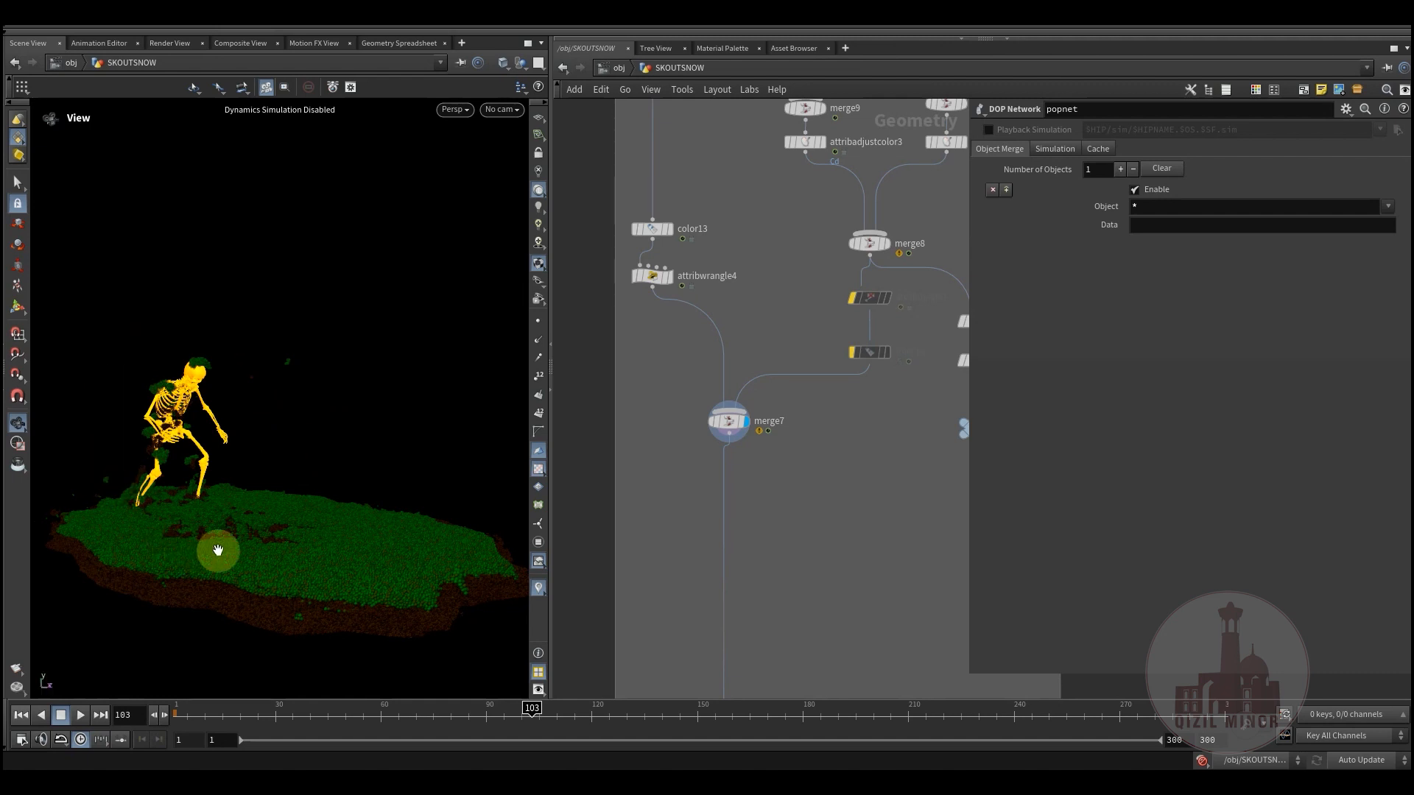
pyautogui.moveTo(273, 513); pyautogui.dragTo(525, 524)
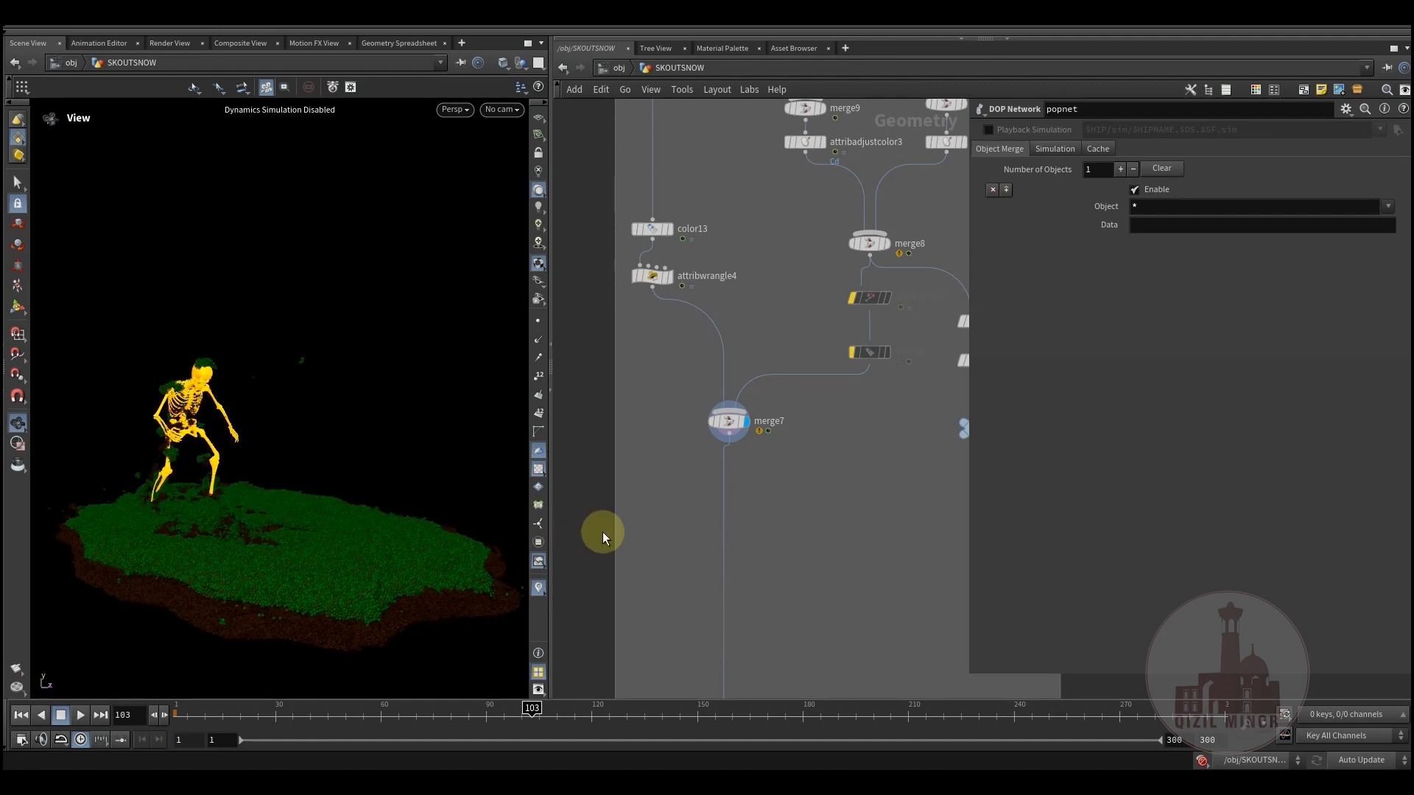
# Select color9 below filecache6, shift it slightly lower in the network, display its grains and examine its color settings
pyautogui.scroll(10, 590, 626)
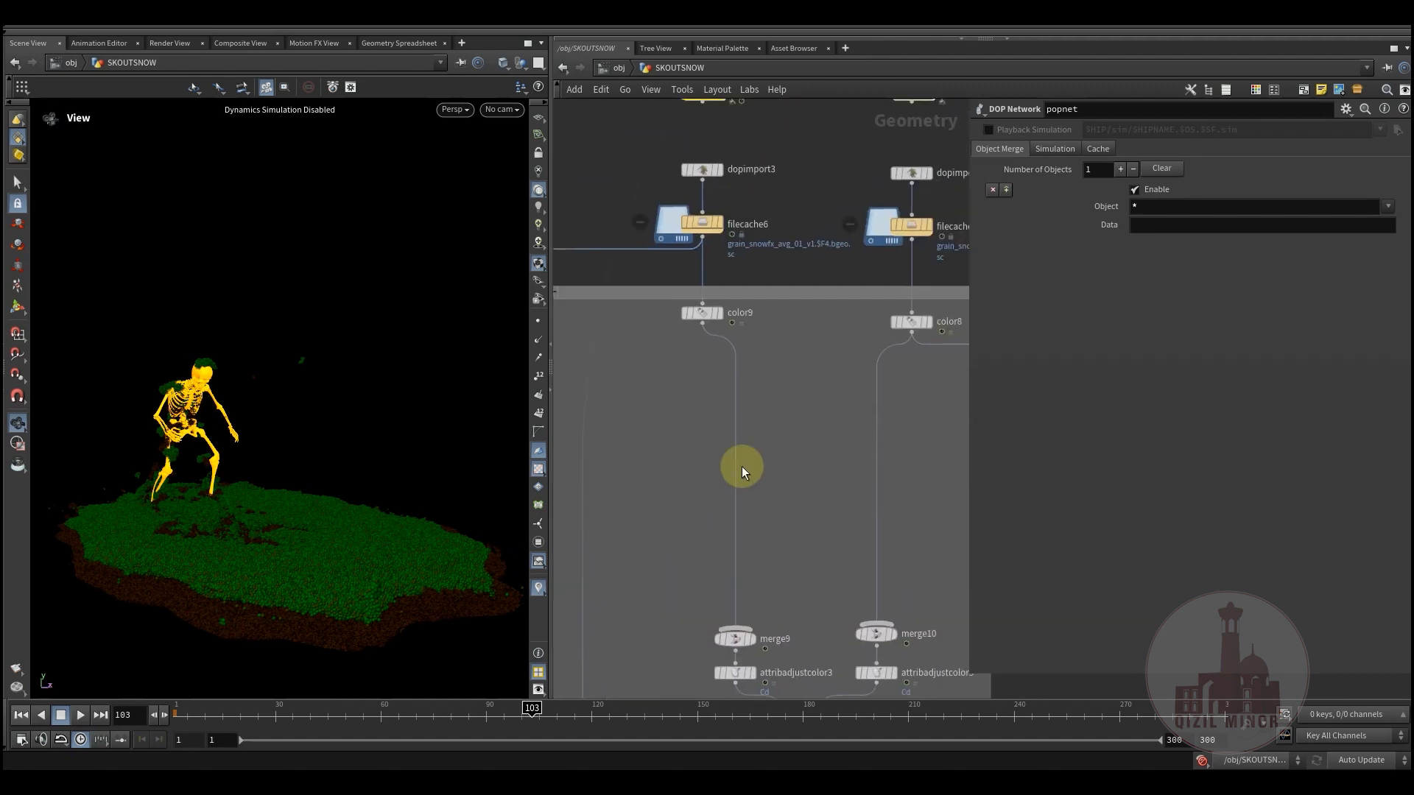
pyautogui.moveTo(766, 384); pyautogui.dragTo(727, 427, button='middle')
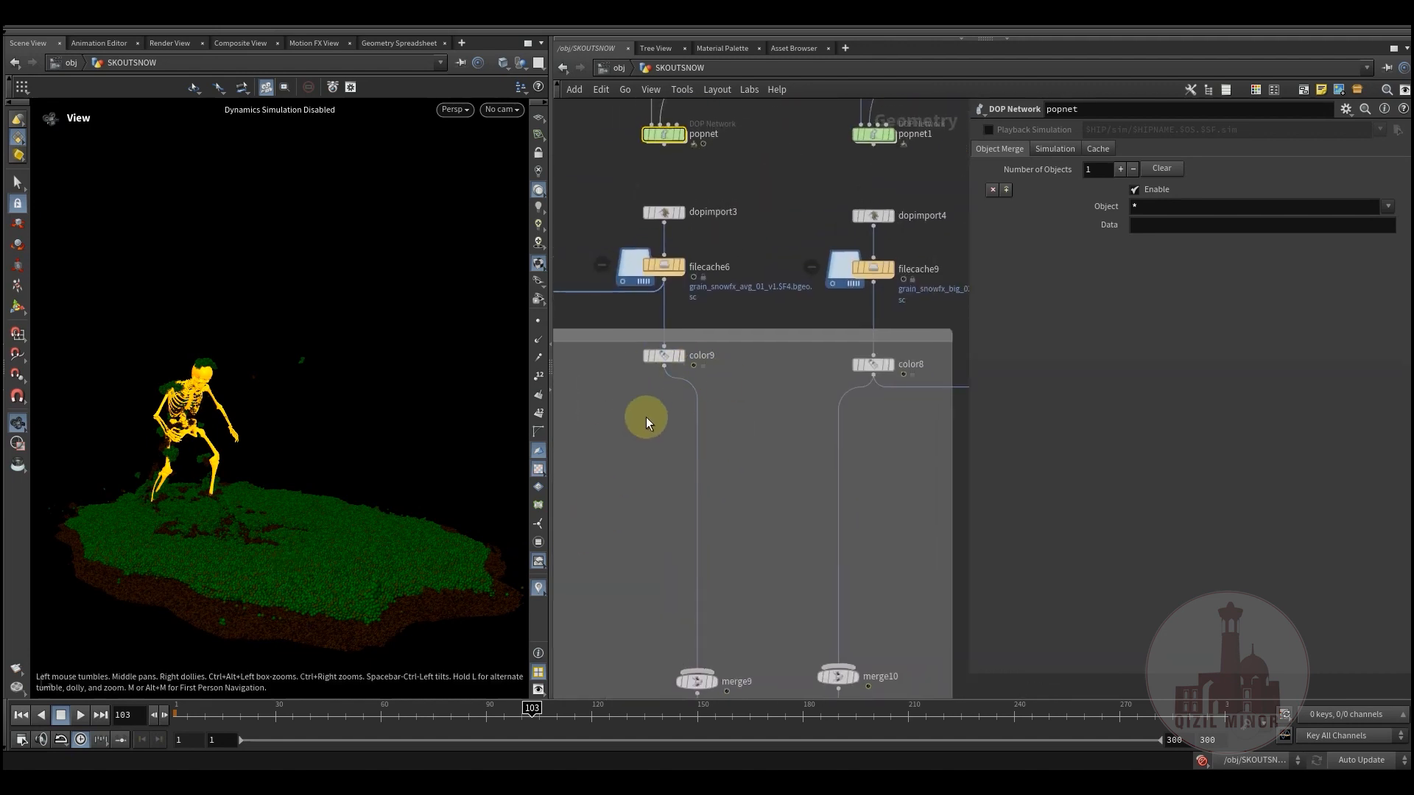
pyautogui.click(669, 357)
pyautogui.moveTo(669, 353); pyautogui.dragTo(679, 399)
pyautogui.moveTo(277, 543); pyautogui.dragTo(374, 548)
pyautogui.moveTo(373, 548); pyautogui.dragTo(442, 544, button='right')
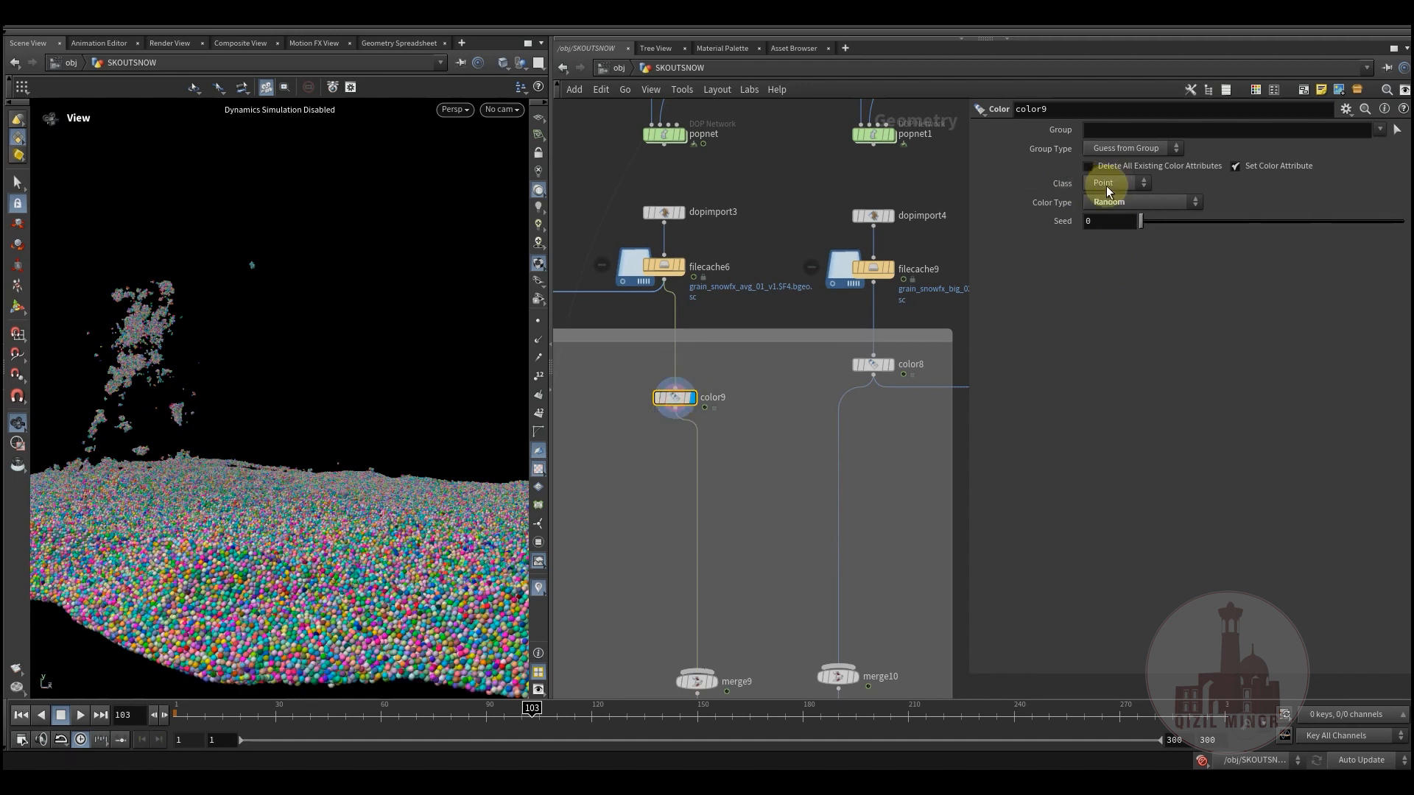
# Display and select attribadjustcolor3 below merge9 and examine the color ramp that recolors the grains
pyautogui.moveTo(723, 514); pyautogui.dragTo(703, 302, button='middle')
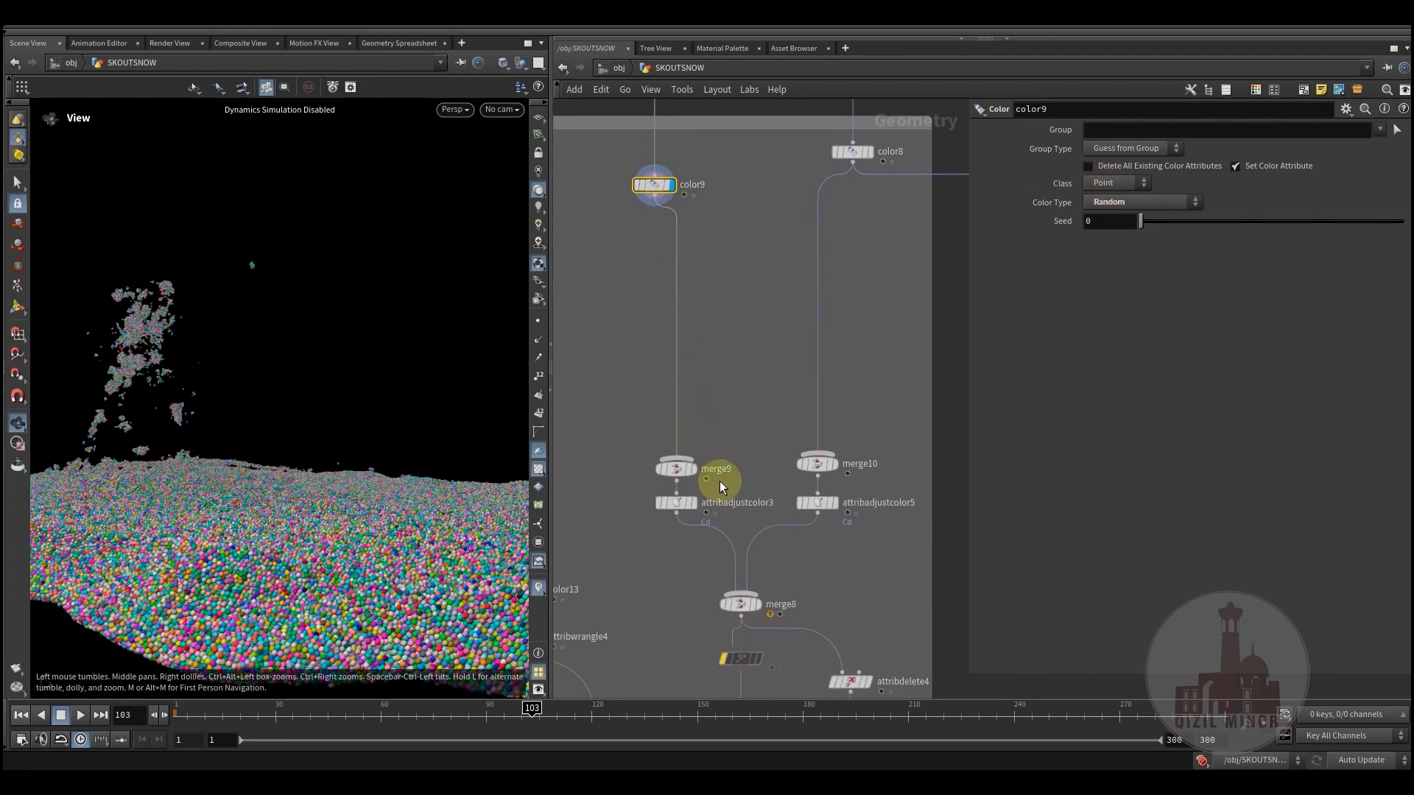
pyautogui.click(692, 503)
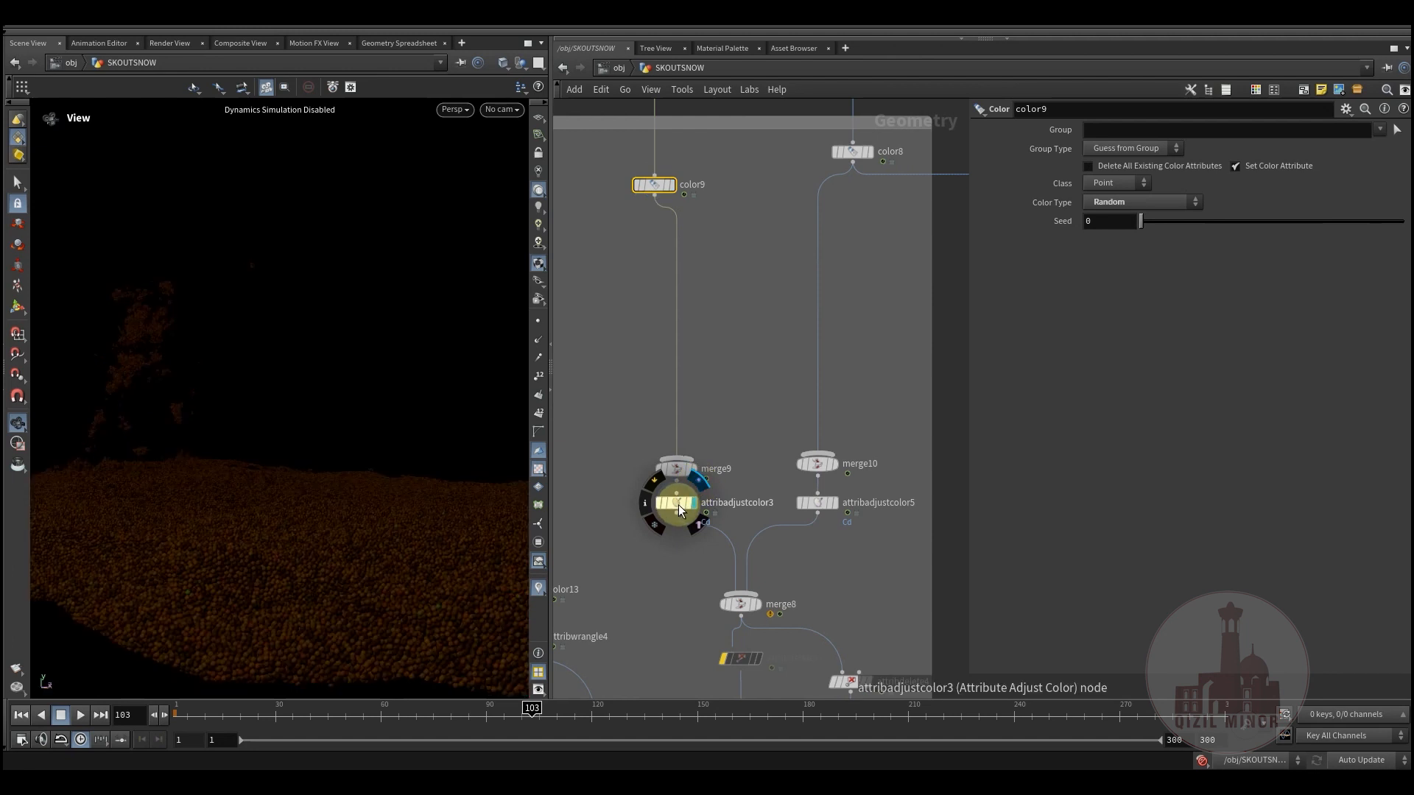
pyautogui.click(678, 506)
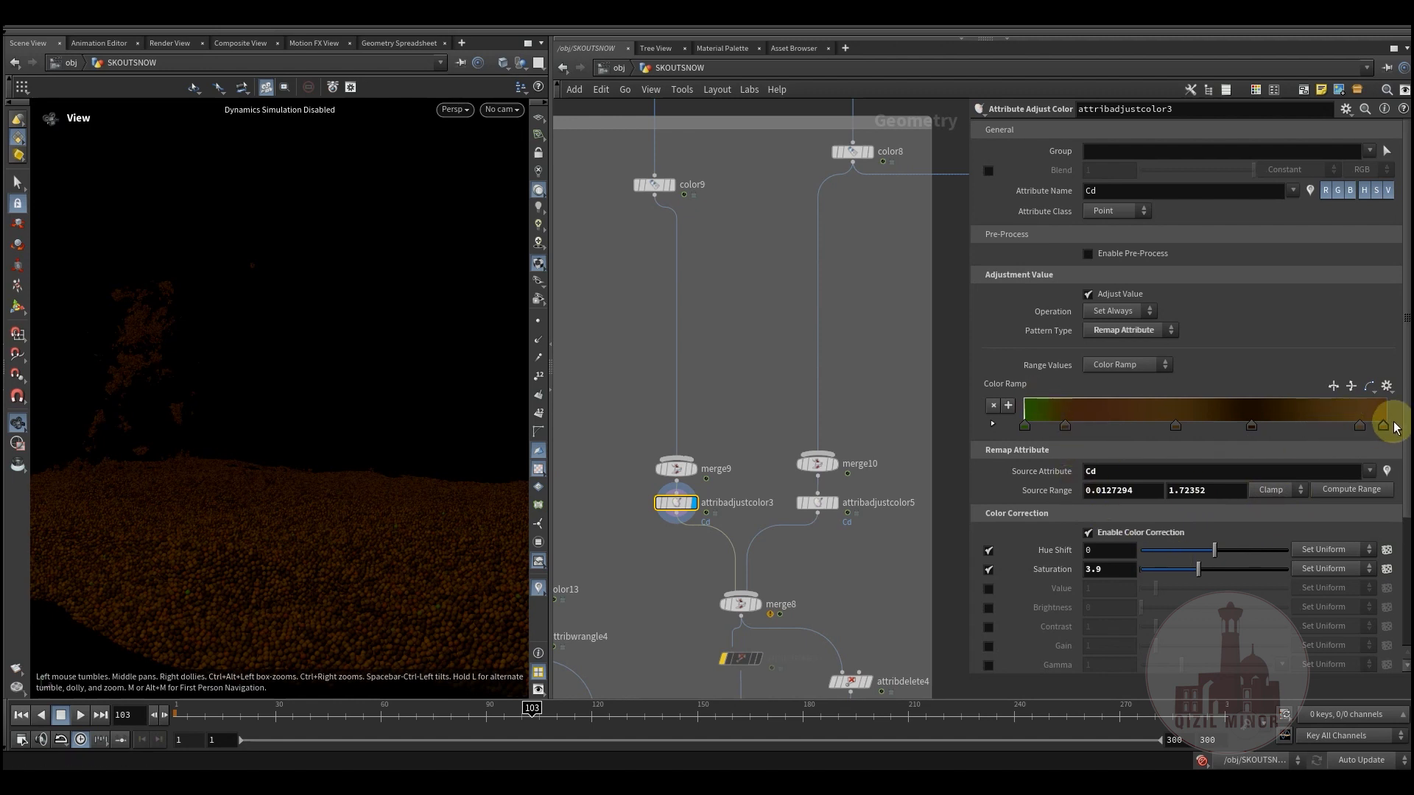
pyautogui.moveTo(285, 542)
pyautogui.mouseDown()
pyautogui.moveTo(262, 559)
pyautogui.moveTo(272, 587)
pyautogui.moveTo(251, 596)
pyautogui.moveTo(300, 550)
pyautogui.moveTo(272, 521)
pyautogui.mouseUp()
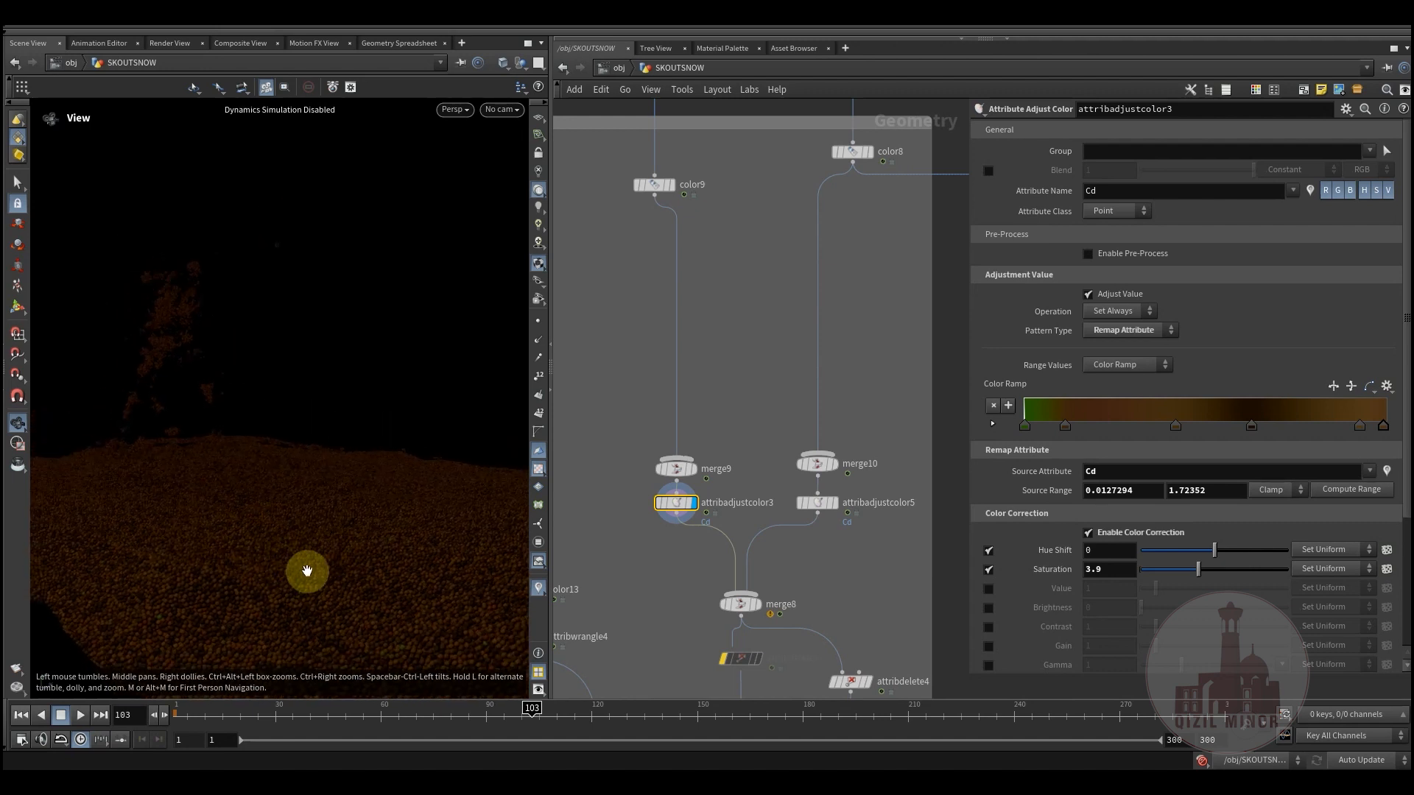
# Display and select attribadjustcolor5 below merge10 and examine its color ramp, color correction and post-process settings
pyautogui.click(841, 489)
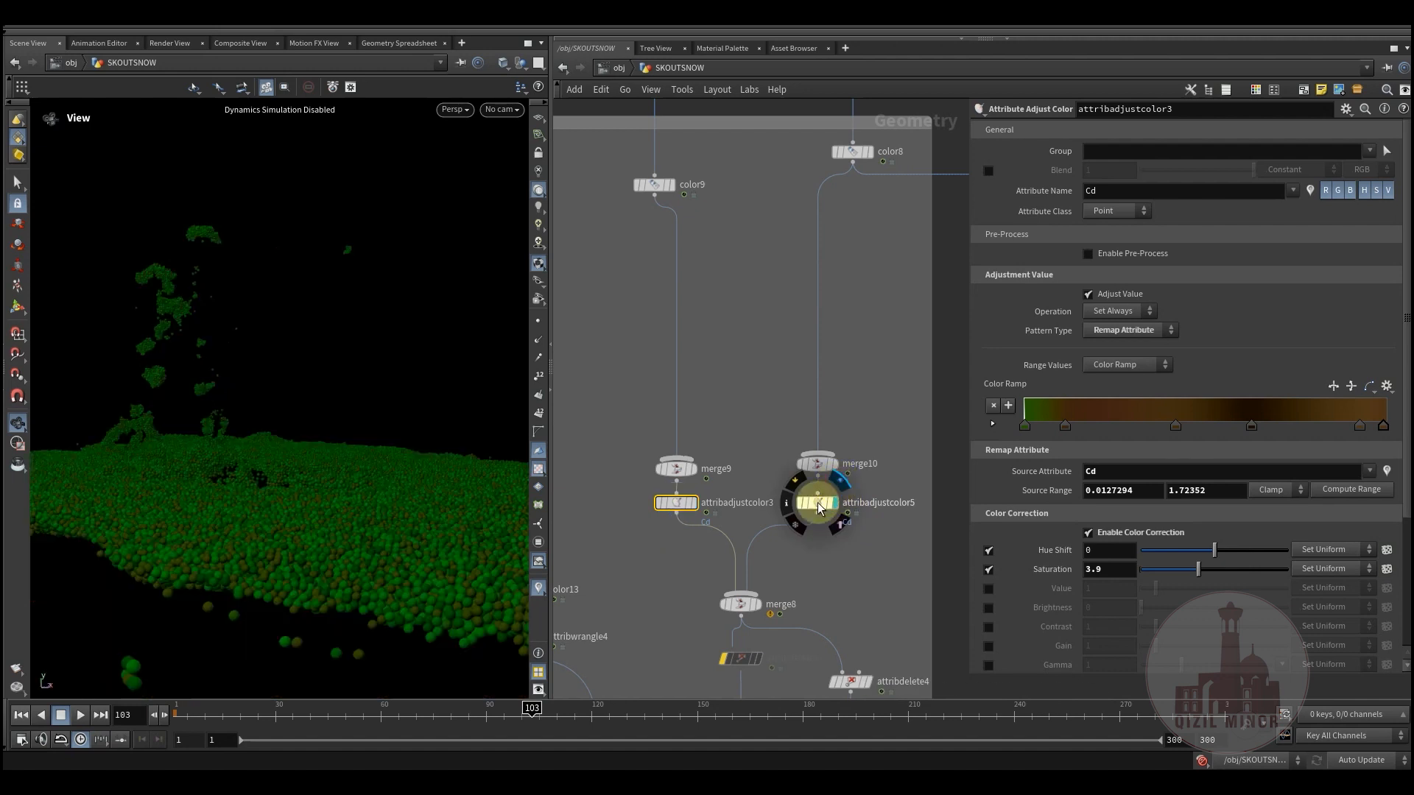
pyautogui.moveTo(307, 521); pyautogui.dragTo(324, 524)
pyautogui.click(979, 436)
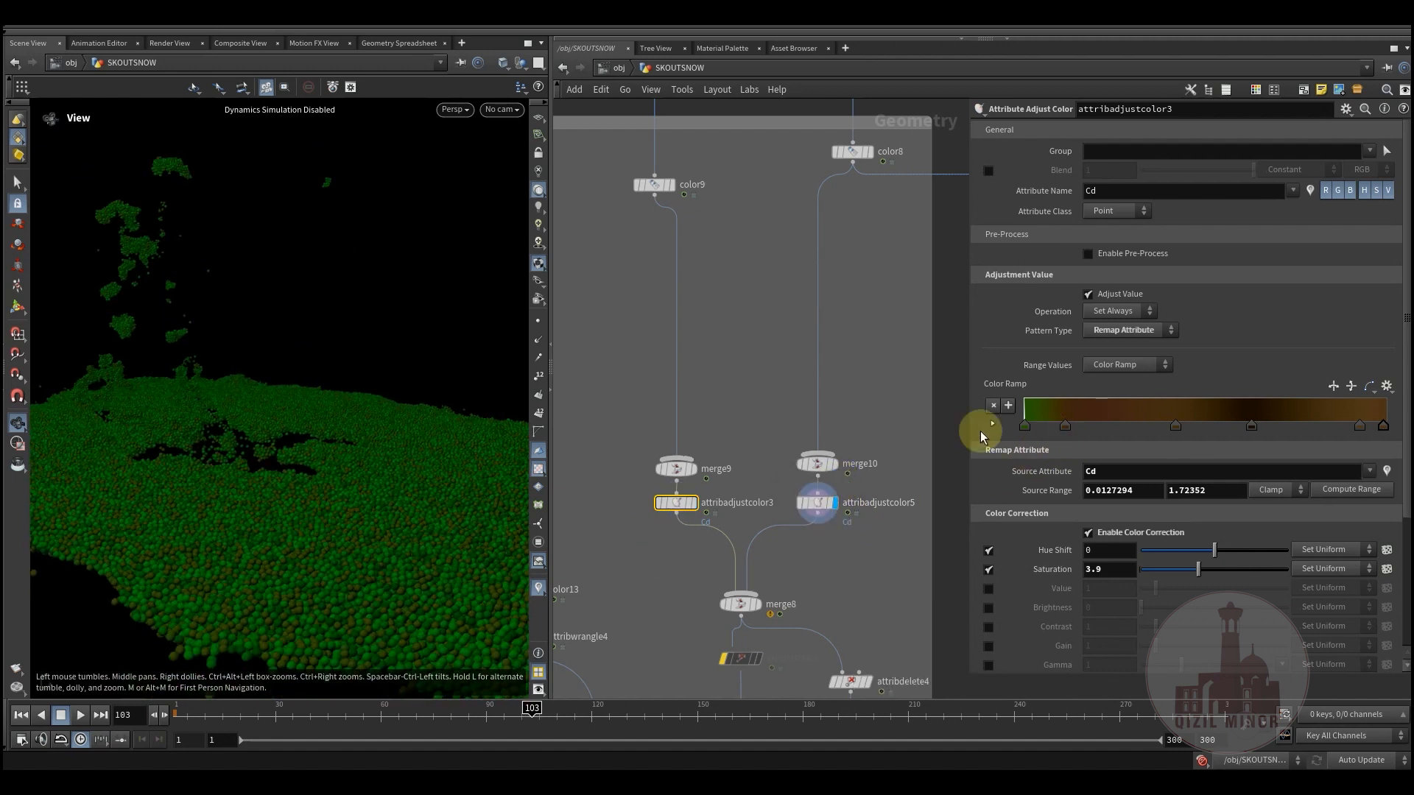
pyautogui.click(817, 502)
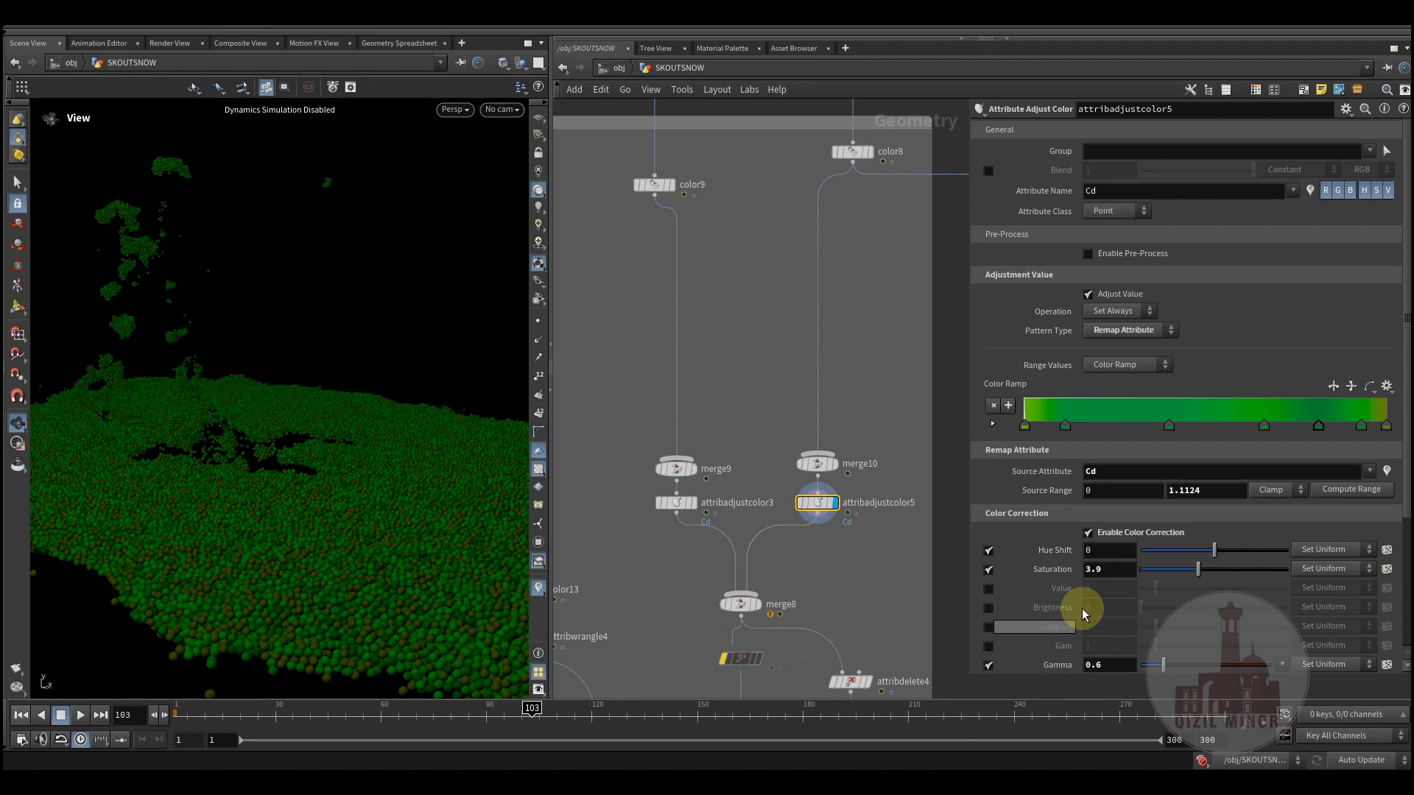
pyautogui.scroll(-3, 1037, 587)
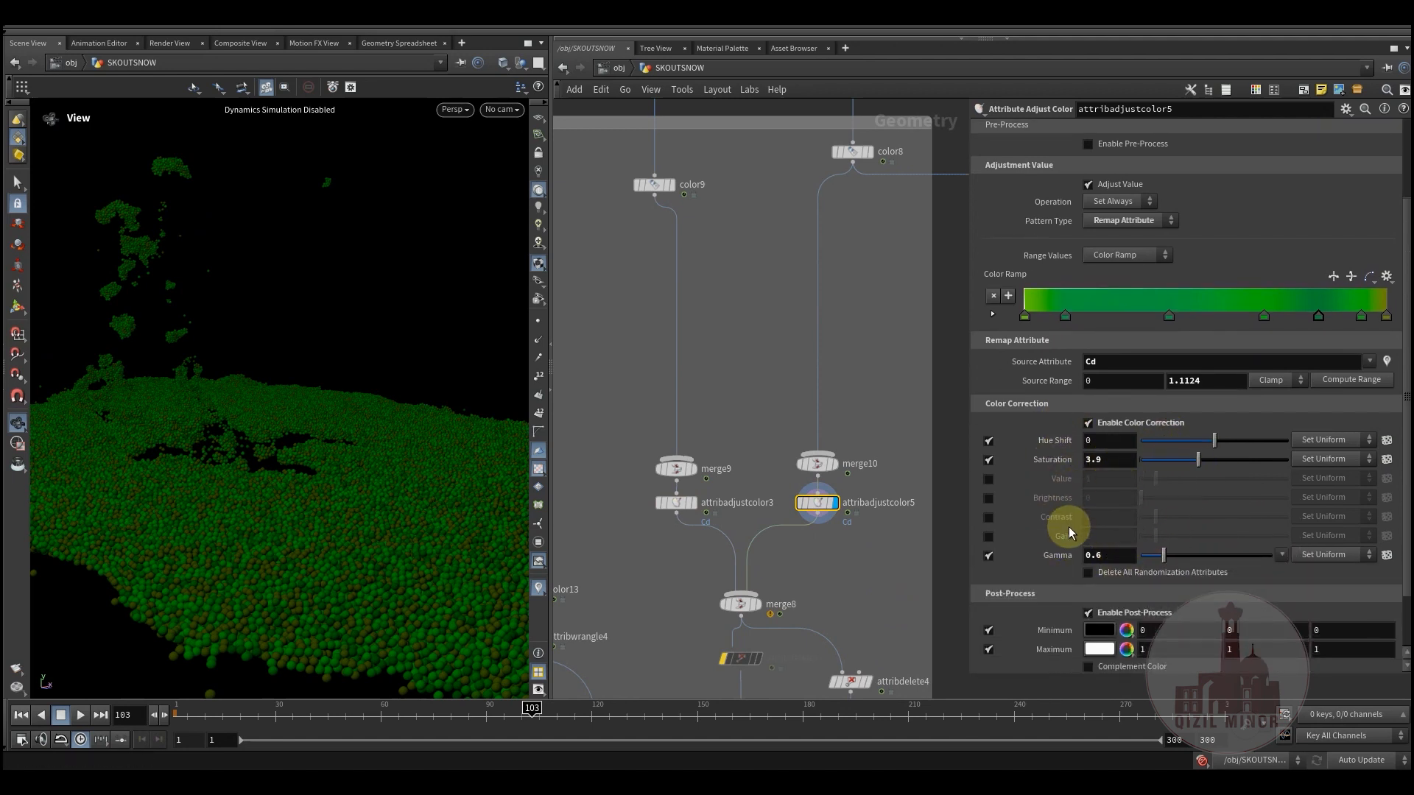
pyautogui.moveTo(319, 486); pyautogui.dragTo(476, 537)
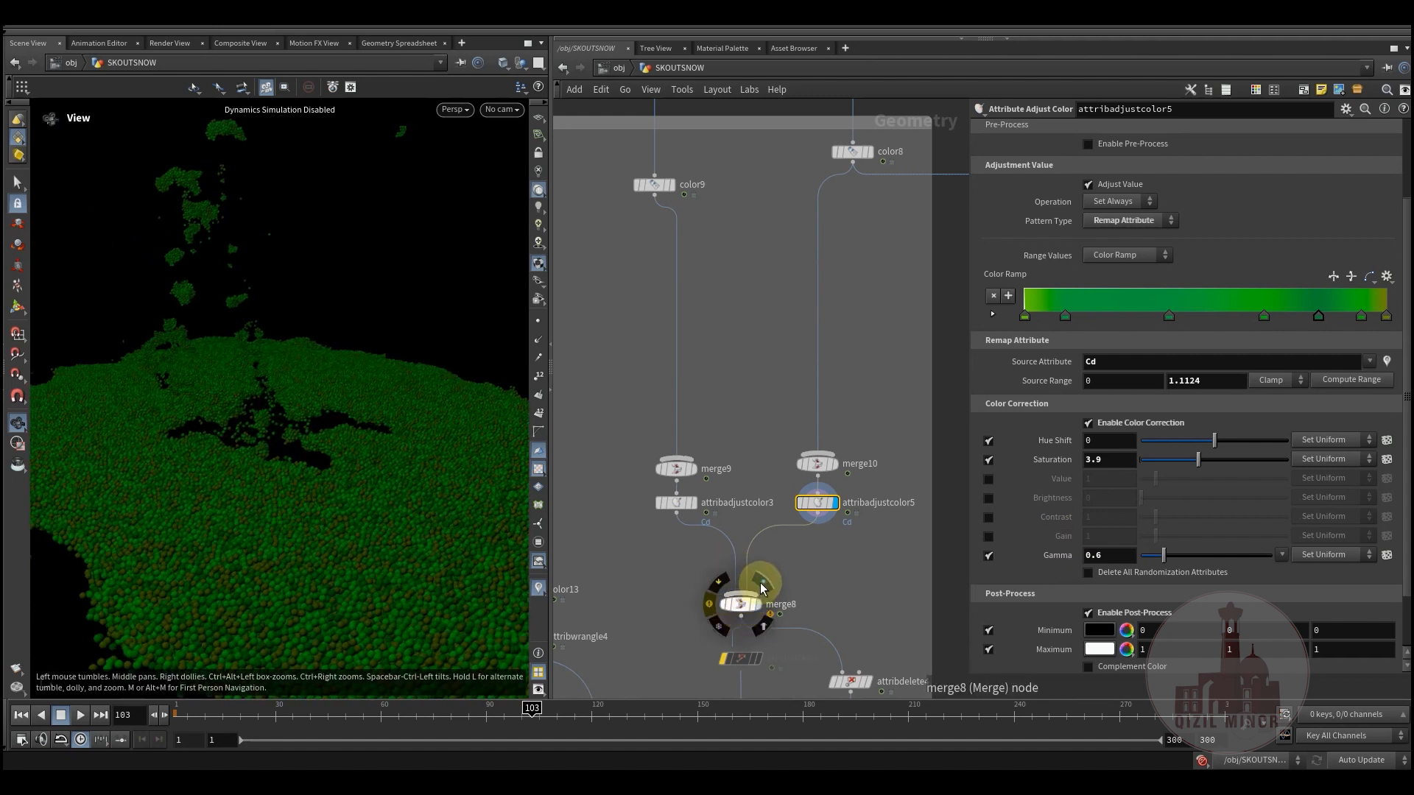
# Display merge8, inspect the combined grains of both color branches, and trace them back to popnet and popnet1
pyautogui.click(760, 582)
pyautogui.moveTo(649, 589); pyautogui.dragTo(661, 513, button='middle')
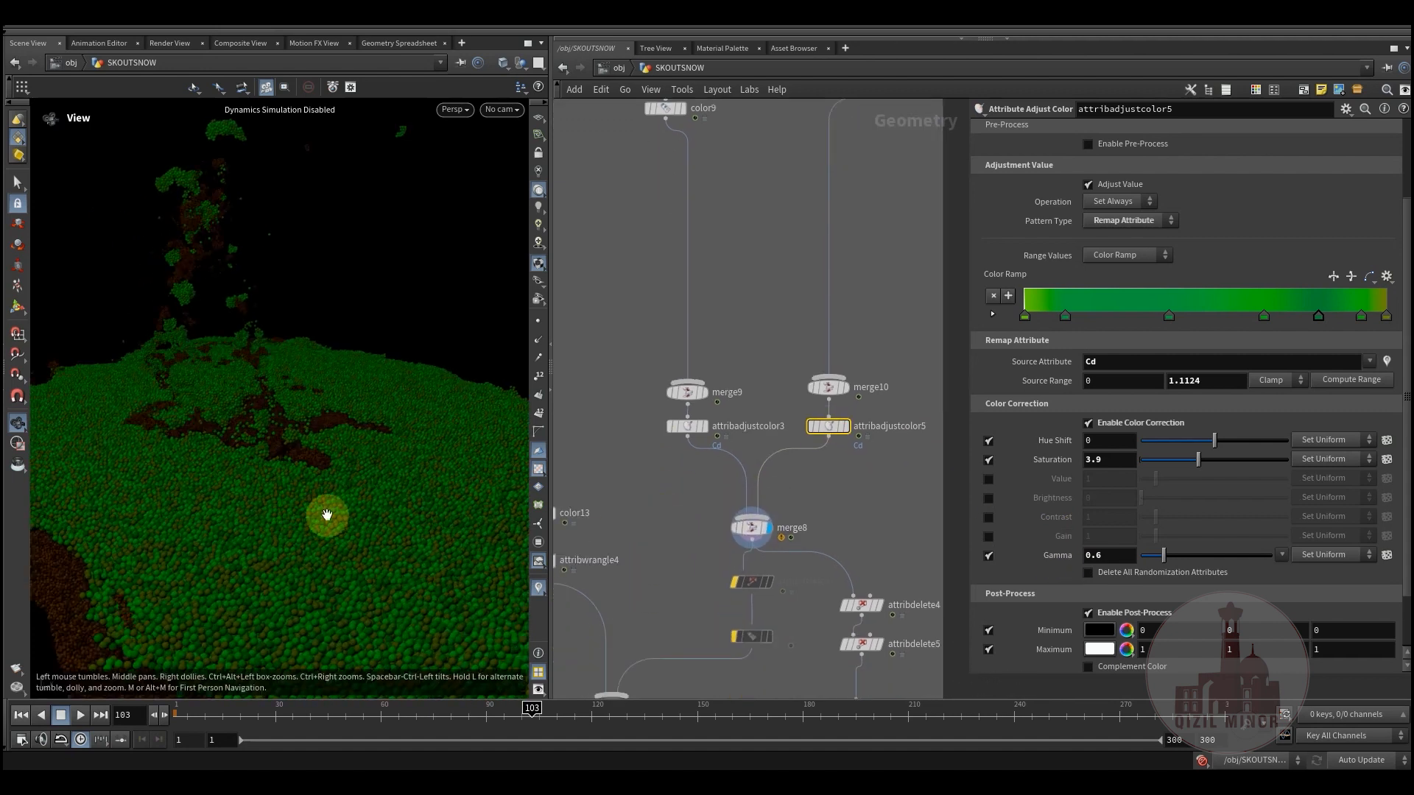
pyautogui.moveTo(285, 489)
pyautogui.mouseDown()
pyautogui.moveTo(306, 489)
pyautogui.moveTo(268, 498)
pyautogui.moveTo(280, 493)
pyautogui.mouseUp()
pyautogui.moveTo(677, 508); pyautogui.dragTo(656, 621, button='middle')
pyautogui.scroll(-3, 656, 620)
pyautogui.moveTo(757, 464); pyautogui.dragTo(674, 517, button='middle')
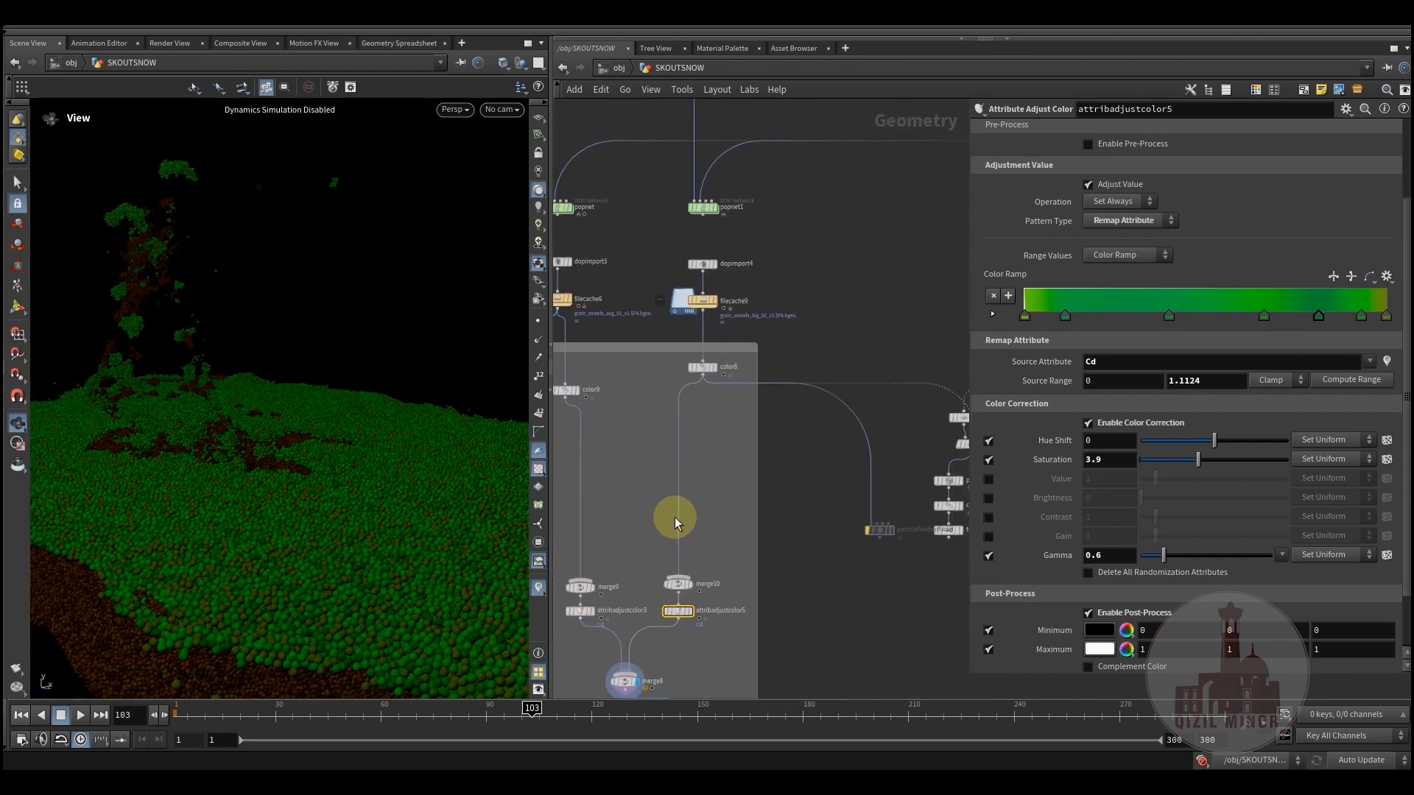
pyautogui.scroll(-2, 674, 517)
pyautogui.moveTo(374, 506); pyautogui.dragTo(524, 516)
# Return to the end of the network below merge7 and display the output null again at frame 103
pyautogui.moveTo(838, 603); pyautogui.dragTo(846, 559, button='middle')
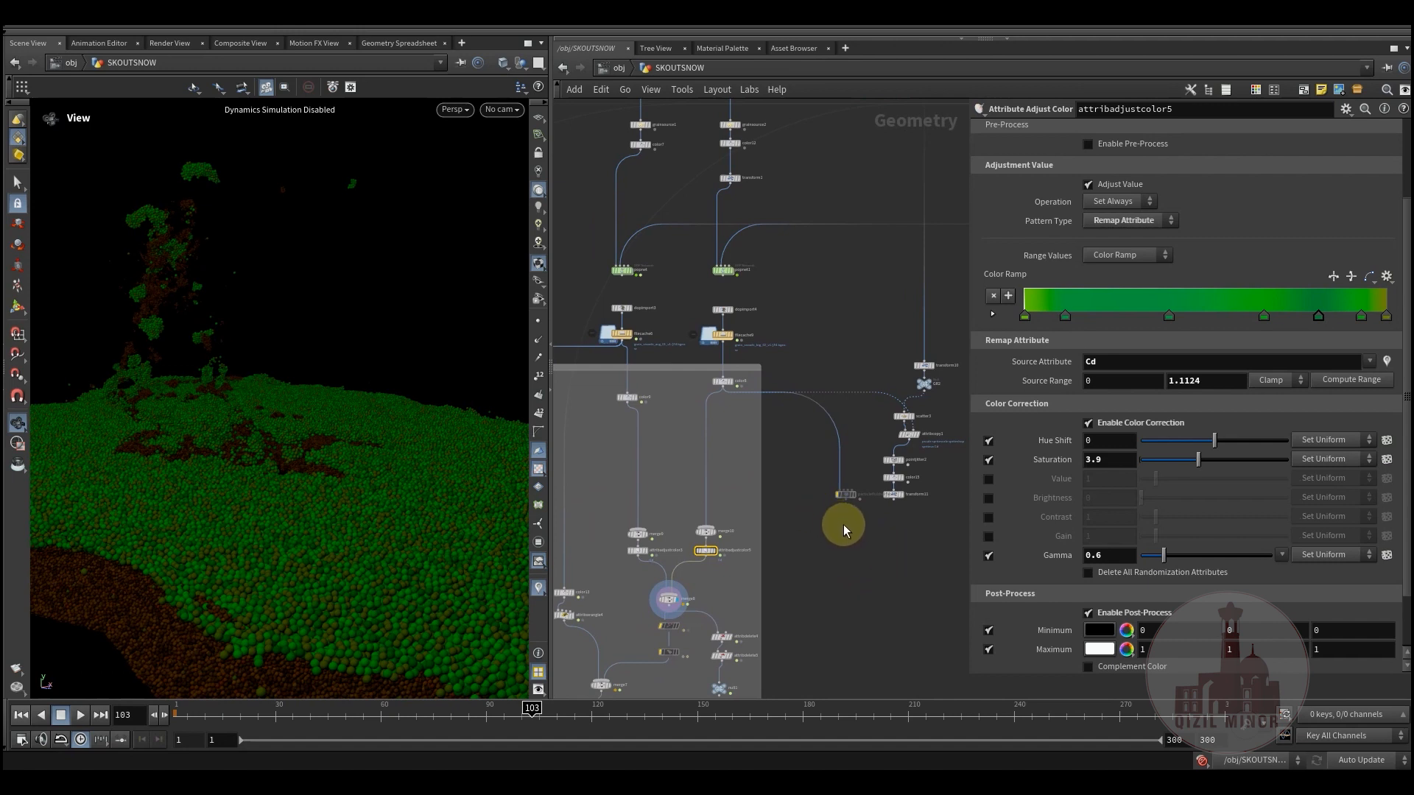
pyautogui.moveTo(843, 519); pyautogui.dragTo(866, 432, button='middle')
pyautogui.scroll(-2, 866, 431)
pyautogui.moveTo(847, 489); pyautogui.dragTo(874, 369, button='middle')
pyautogui.scroll(3, 742, 568)
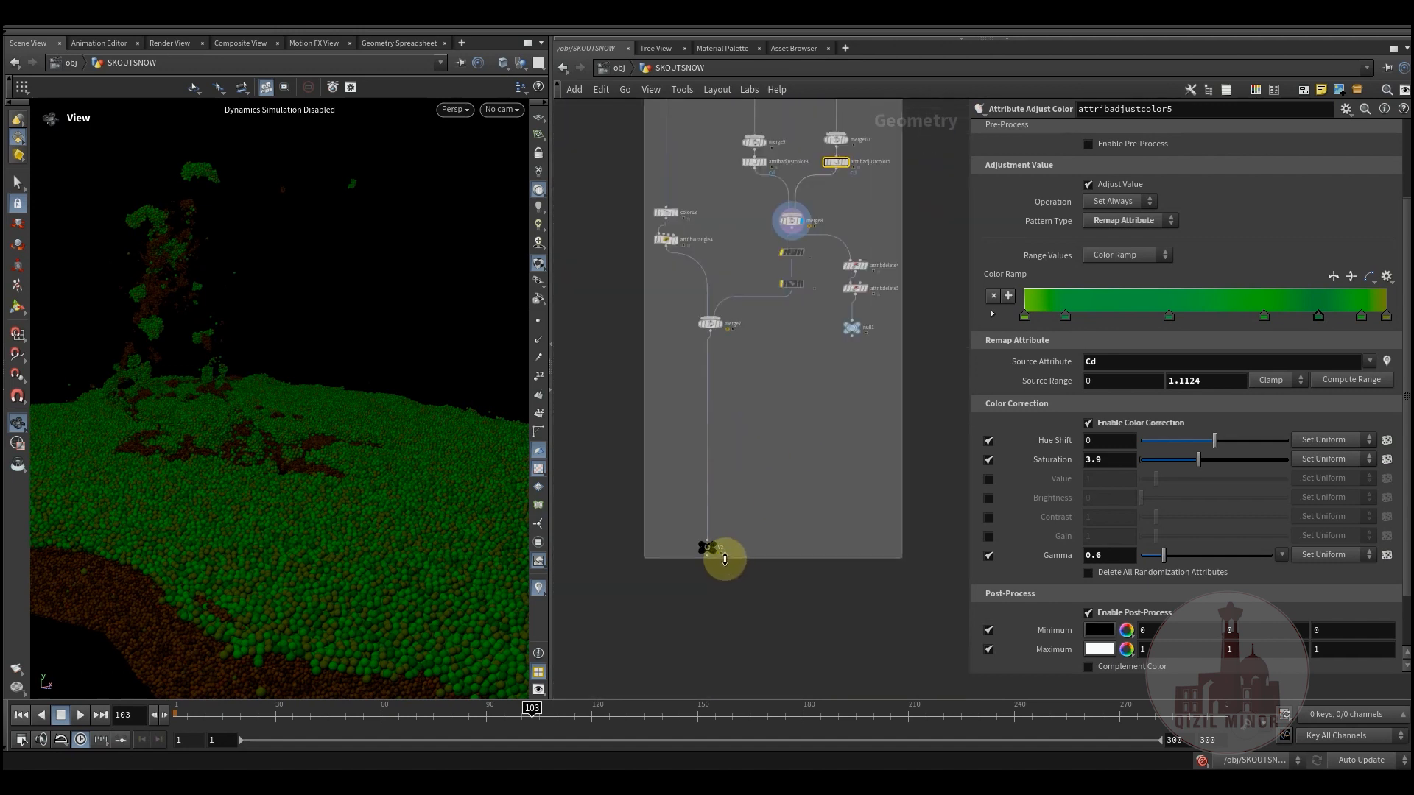
pyautogui.click(725, 543)
pyautogui.moveTo(714, 594); pyautogui.dragTo(729, 637, button='middle')
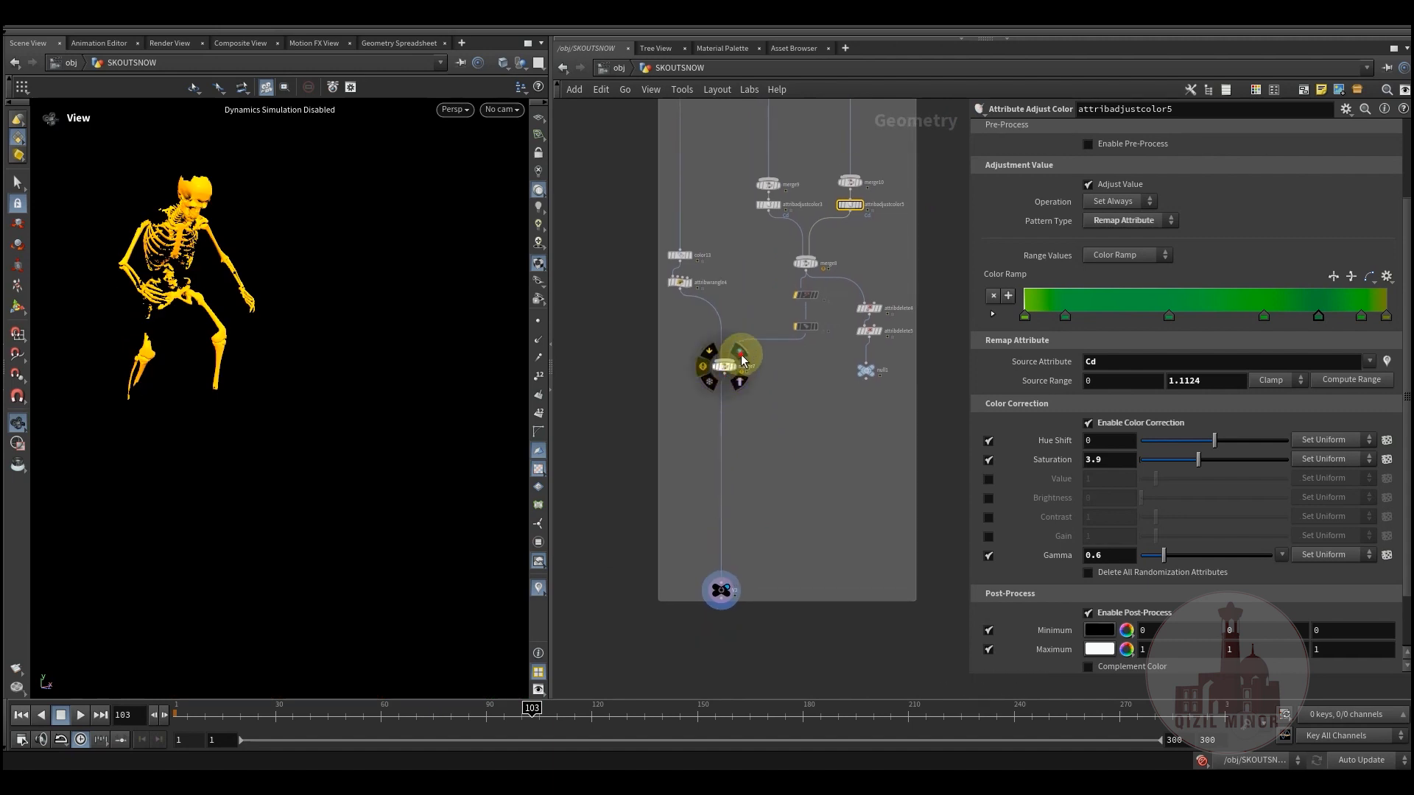
# Display merge7 and examine the combined skeleton and colored ground grains from several angles
pyautogui.click(742, 359)
pyautogui.moveTo(637, 388); pyautogui.dragTo(631, 428, button='middle')
pyautogui.moveTo(217, 426); pyautogui.dragTo(214, 440, button='middle')
pyautogui.moveTo(227, 439); pyautogui.dragTo(240, 441)
pyautogui.moveTo(240, 440)
pyautogui.mouseDown(button='right')
pyautogui.moveTo(208, 441)
pyautogui.moveTo(224, 432)
pyautogui.mouseUp(button='right')
pyautogui.moveTo(222, 434); pyautogui.dragTo(221, 458, button='middle')
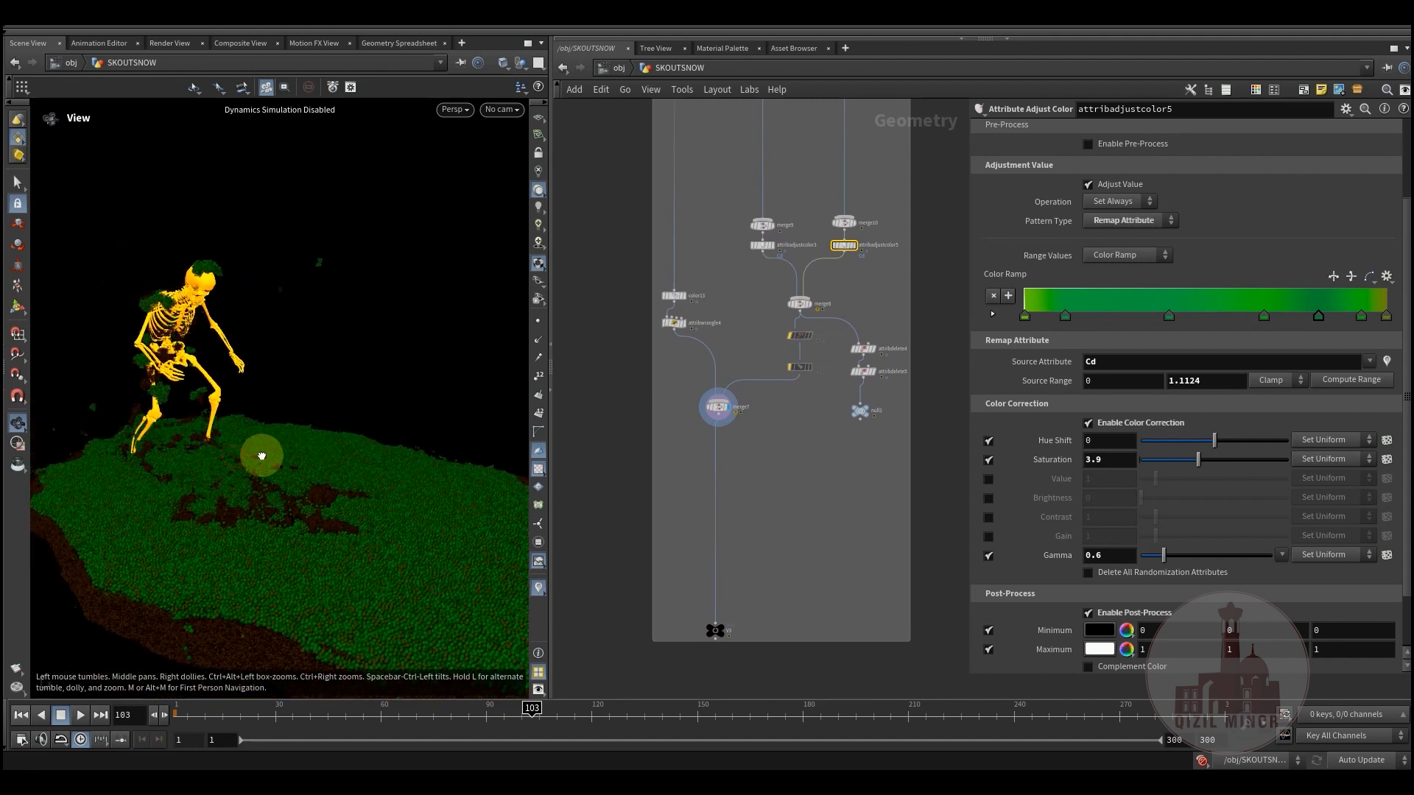
pyautogui.moveTo(261, 456); pyautogui.dragTo(263, 455)
# Trace the network back up to filecache6 below popnet, display and select it, and examine its cached grains
pyautogui.moveTo(642, 505); pyautogui.dragTo(709, 648, button='middle')
pyautogui.moveTo(709, 648); pyautogui.dragTo(689, 466, button='right')
pyautogui.moveTo(696, 393); pyautogui.dragTo(804, 517, button='middle')
pyautogui.scroll(3, 784, 479)
pyautogui.moveTo(776, 470); pyautogui.dragTo(843, 470, button='middle')
pyautogui.moveTo(907, 380); pyautogui.dragTo(789, 537, button='middle')
pyautogui.scroll(3, 873, 529)
pyautogui.moveTo(873, 529); pyautogui.dragTo(822, 425, button='middle')
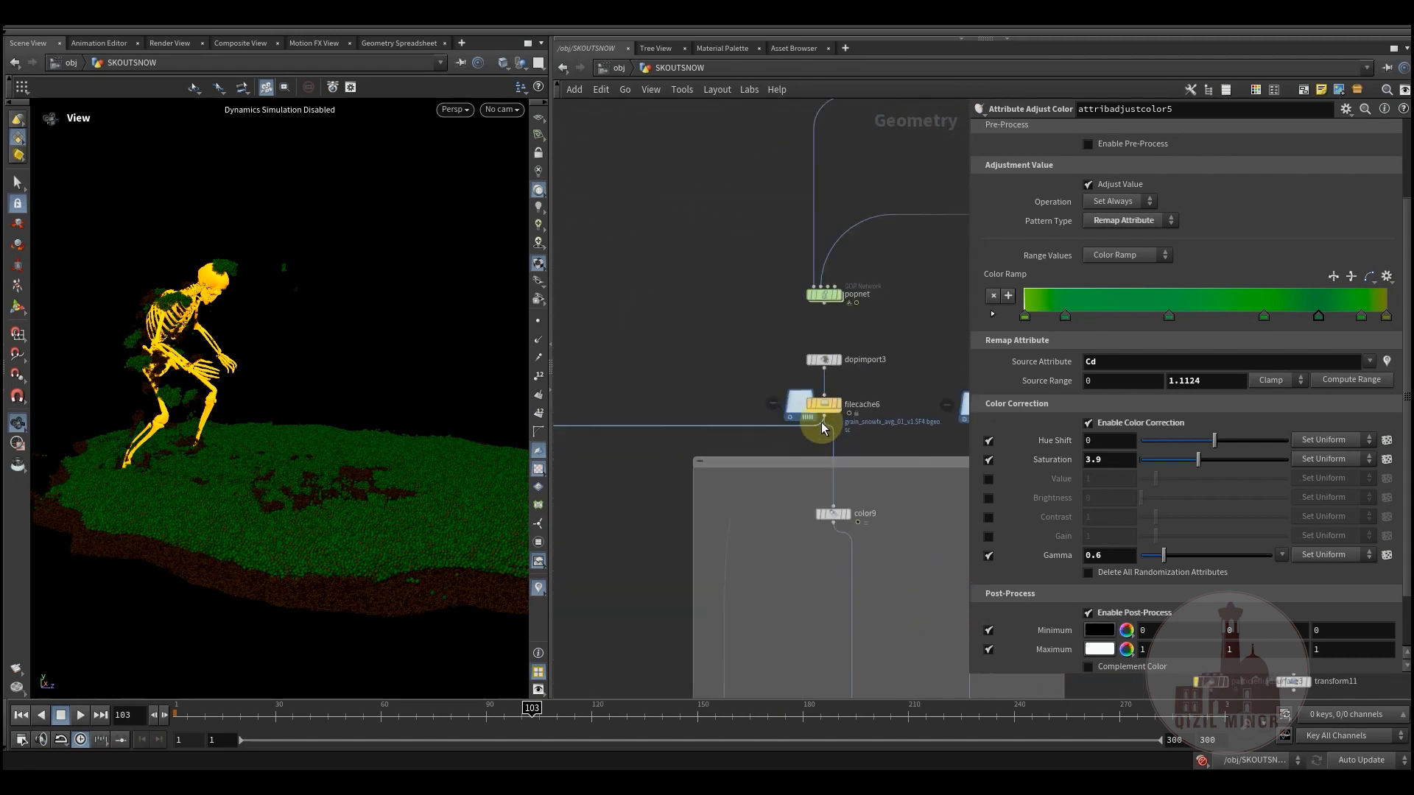
pyautogui.scroll(1, 823, 420)
pyautogui.click(847, 373)
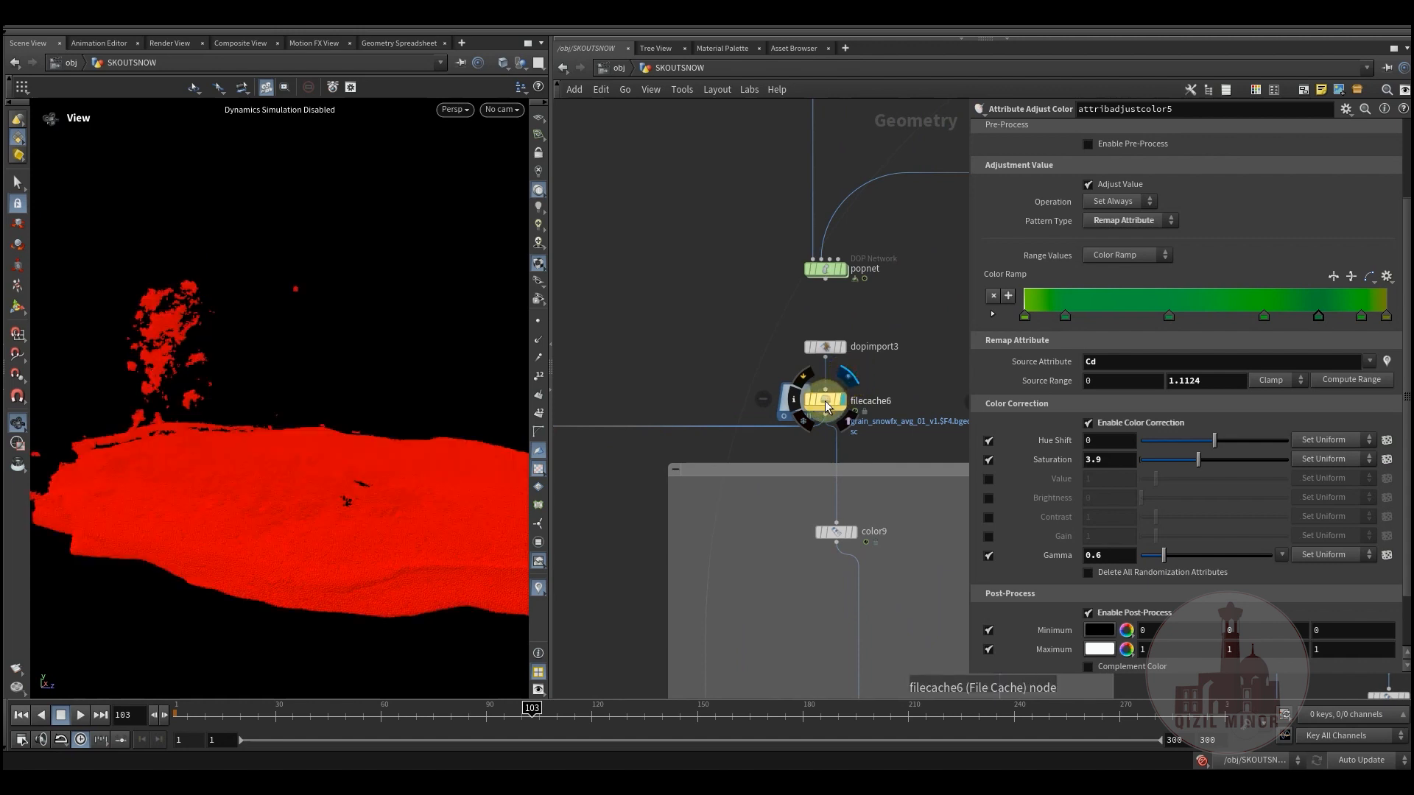
pyautogui.click(825, 401)
pyautogui.moveTo(713, 383); pyautogui.dragTo(859, 360, button='middle')
pyautogui.moveTo(844, 413); pyautogui.dragTo(832, 446, button='middle')
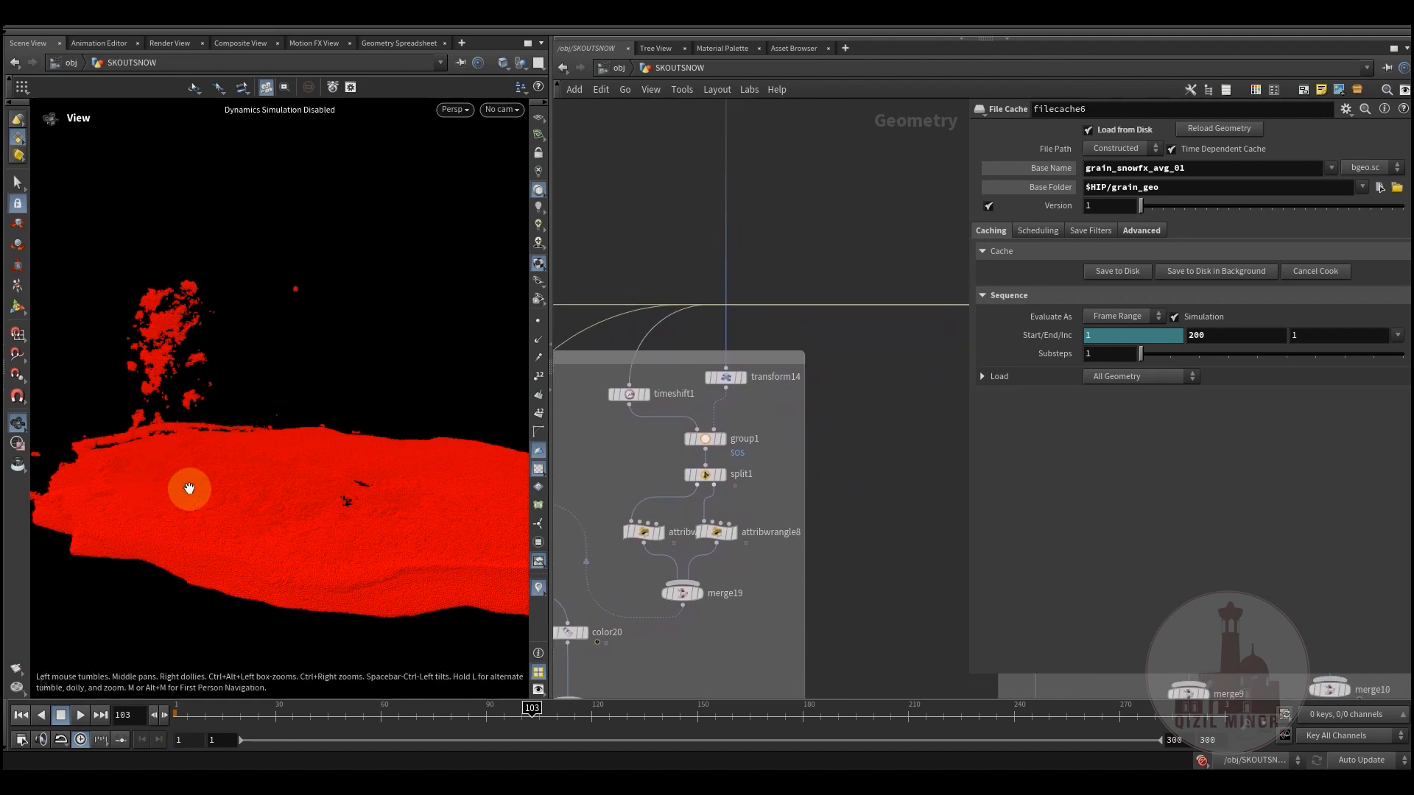
pyautogui.moveTo(274, 494); pyautogui.dragTo(223, 508)
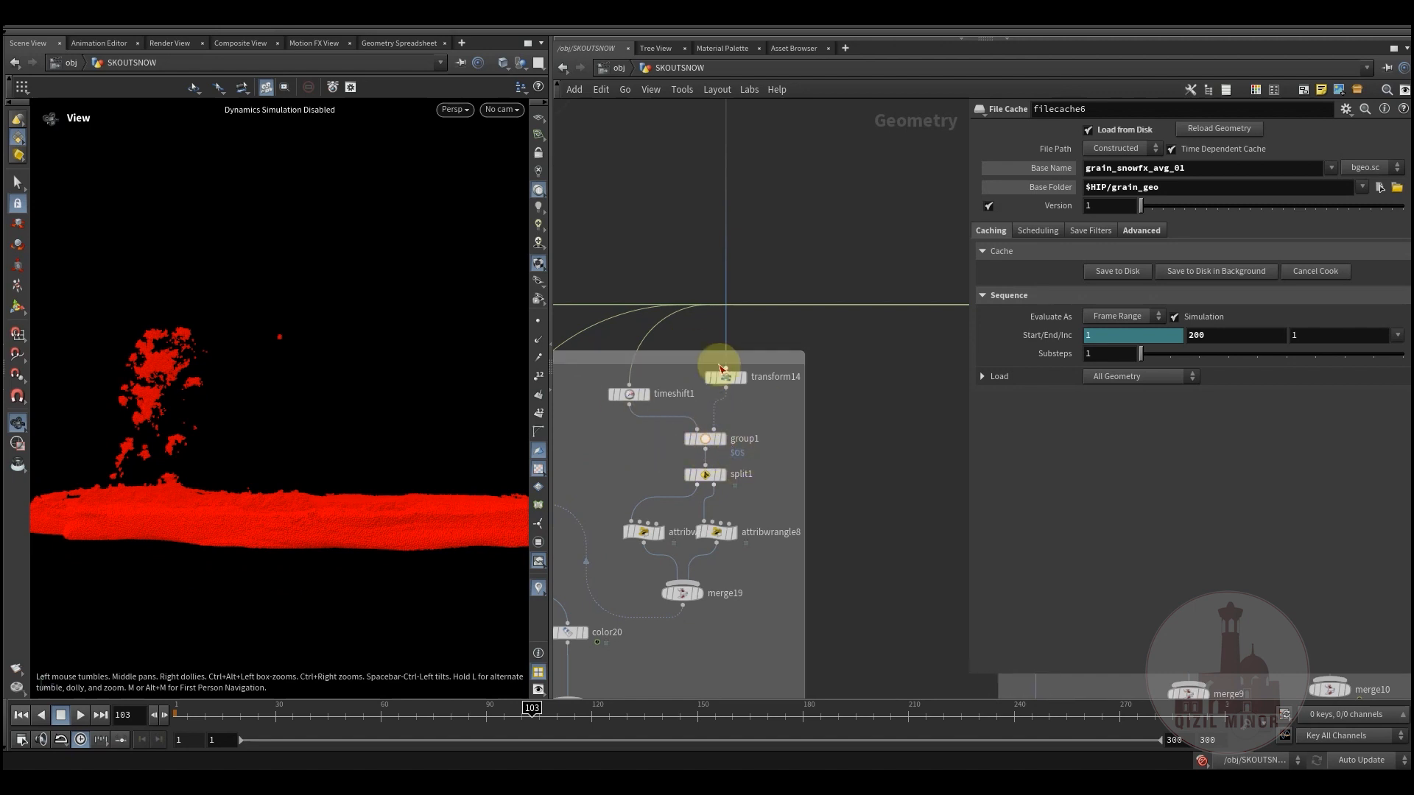
pyautogui.moveTo(341, 500); pyautogui.dragTo(378, 511)
# Display and select transform14 and timeshift1 in turn, examining the ground mesh transform and the time-shifted grains
pyautogui.scroll(3, 676, 469)
pyautogui.moveTo(779, 360)
pyautogui.click(793, 316)
pyautogui.click(767, 319)
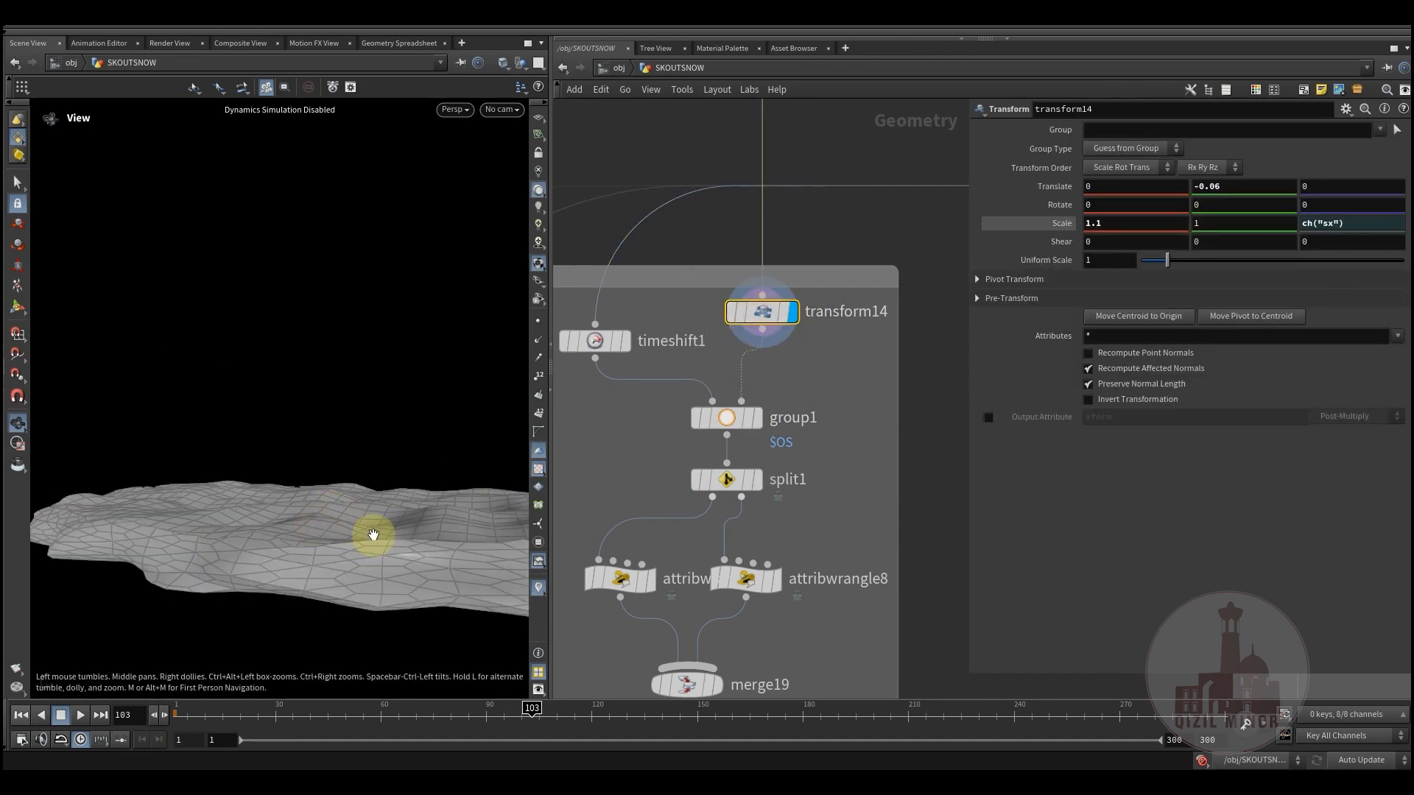
pyautogui.moveTo(329, 496); pyautogui.dragTo(298, 516)
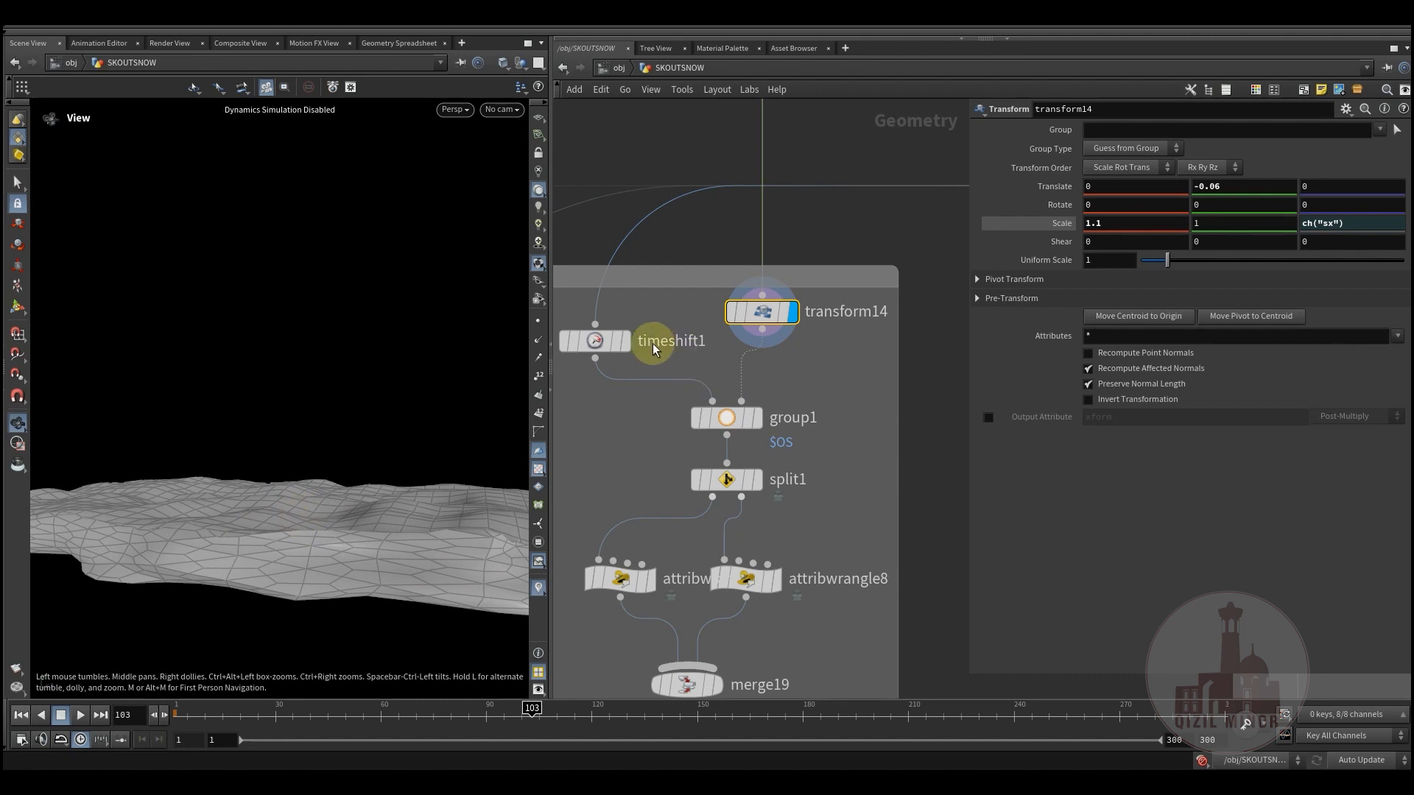
pyautogui.click(624, 341)
pyautogui.click(593, 341)
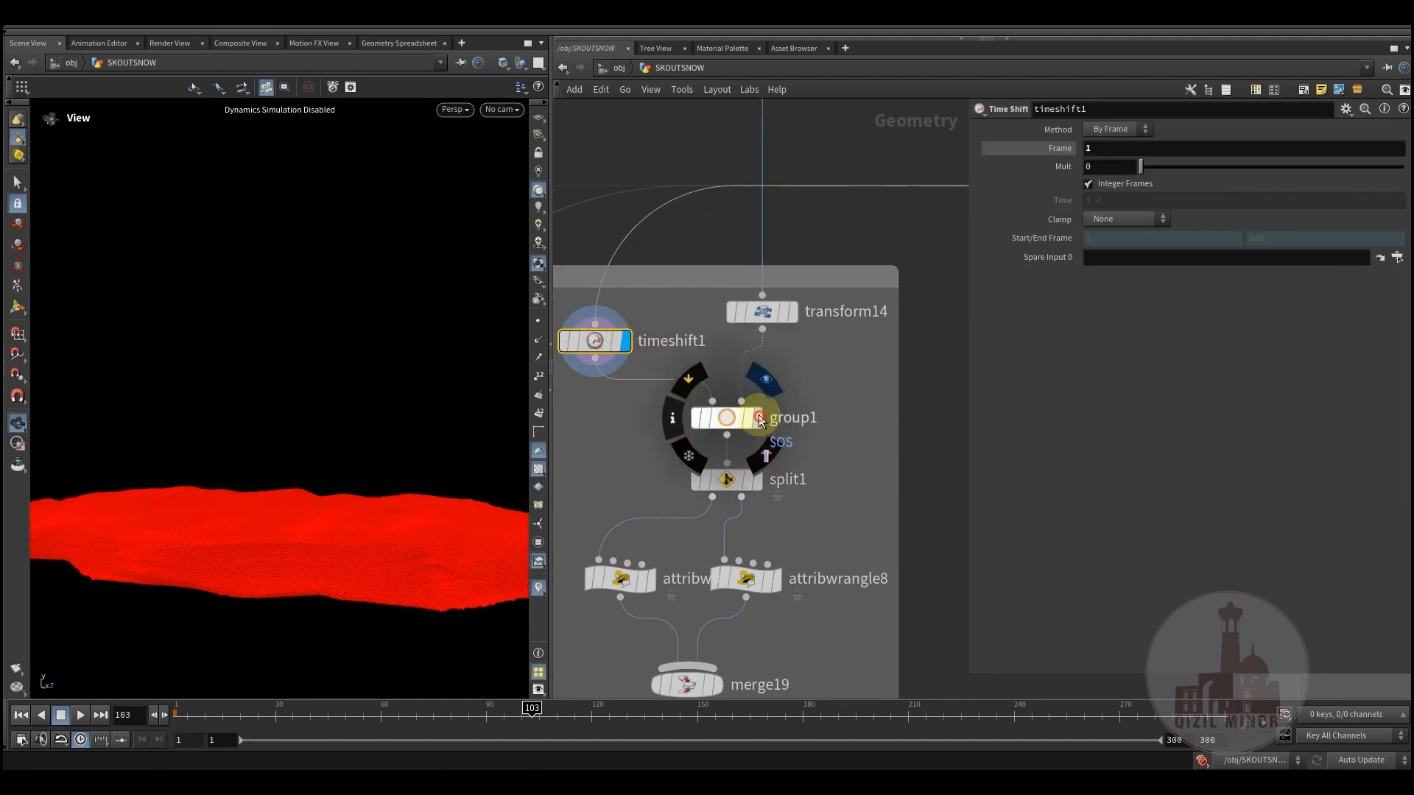
# Display and select group1 to examine its bounding-object point grouping, and check how split1 separates that group
pyautogui.click(757, 418)
pyautogui.click(729, 417)
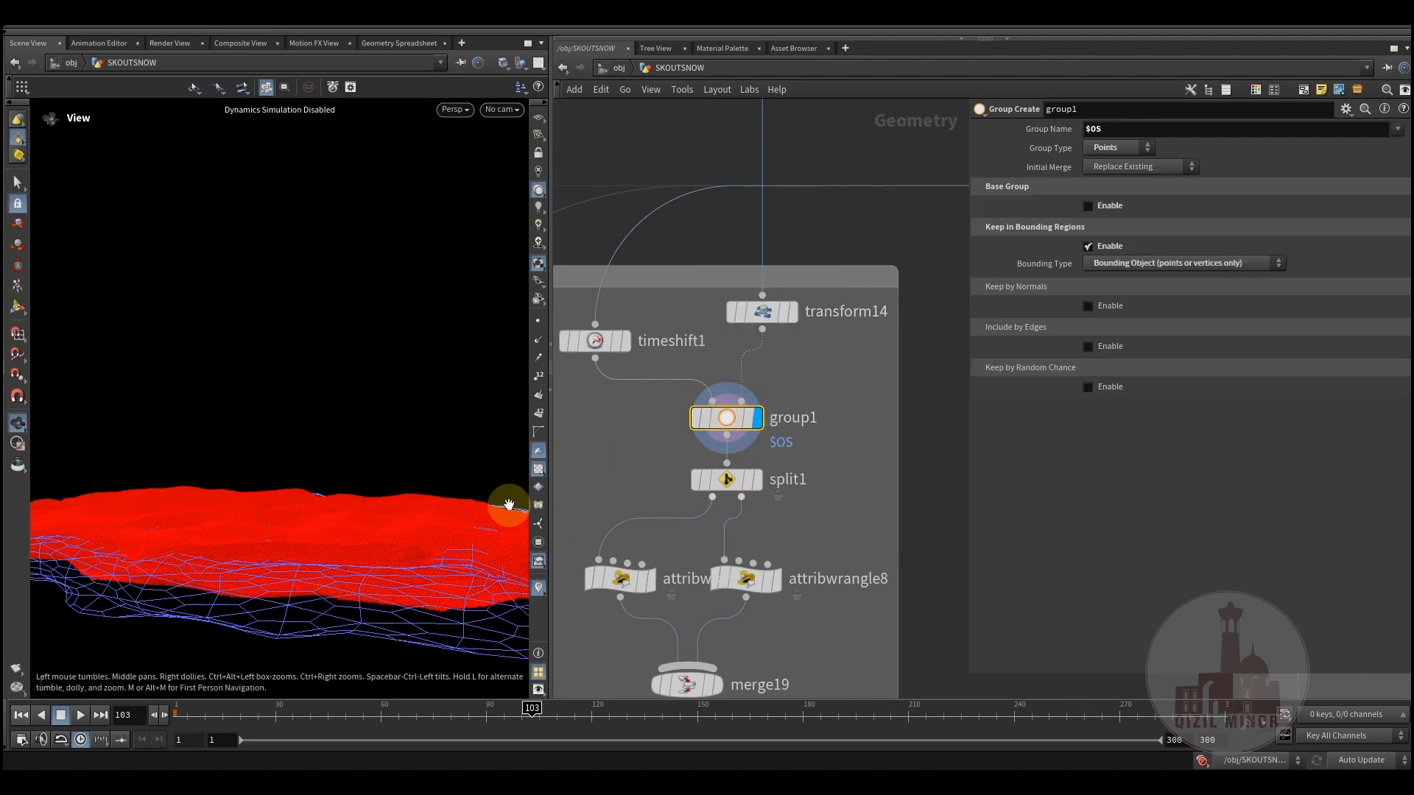
pyautogui.moveTo(330, 547); pyautogui.dragTo(386, 532)
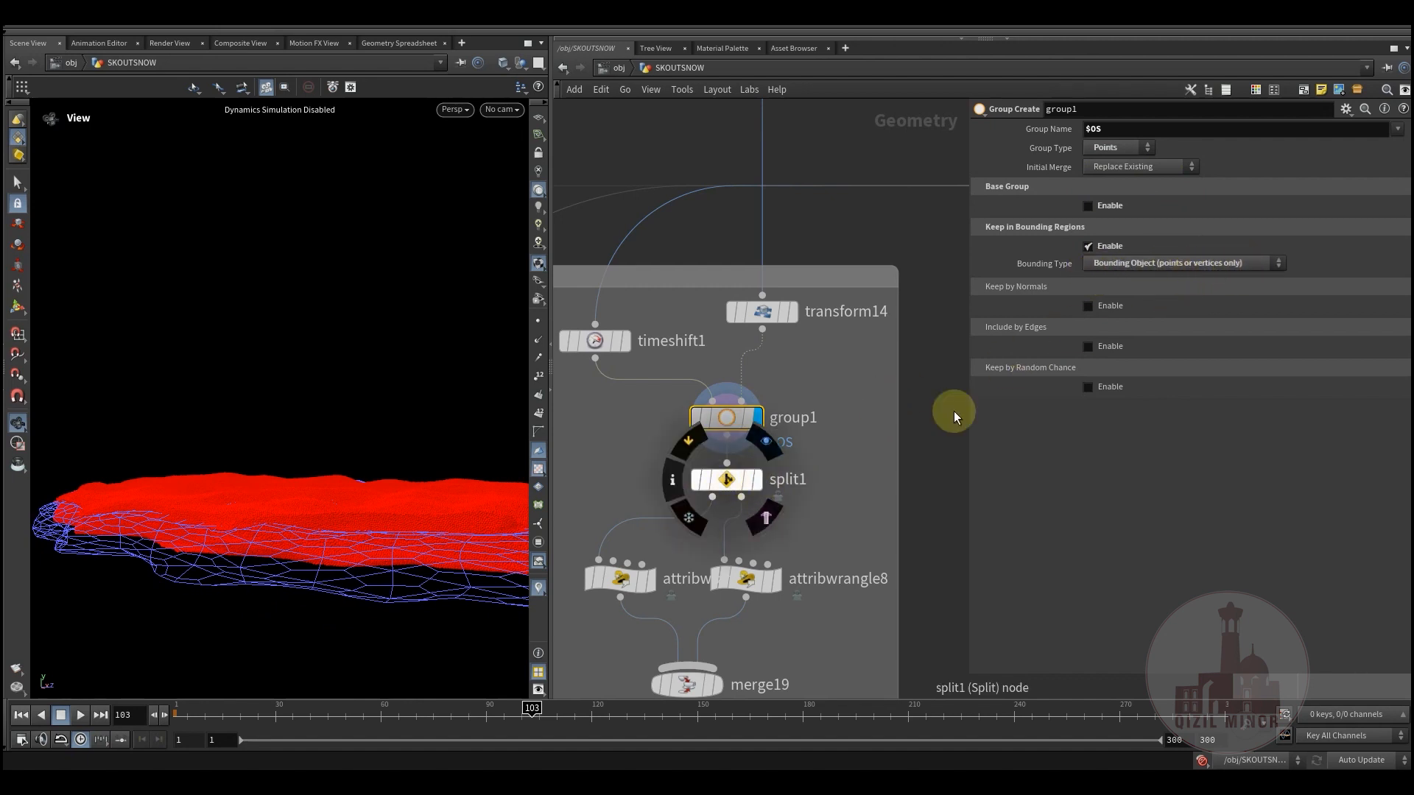
pyautogui.click(726, 479)
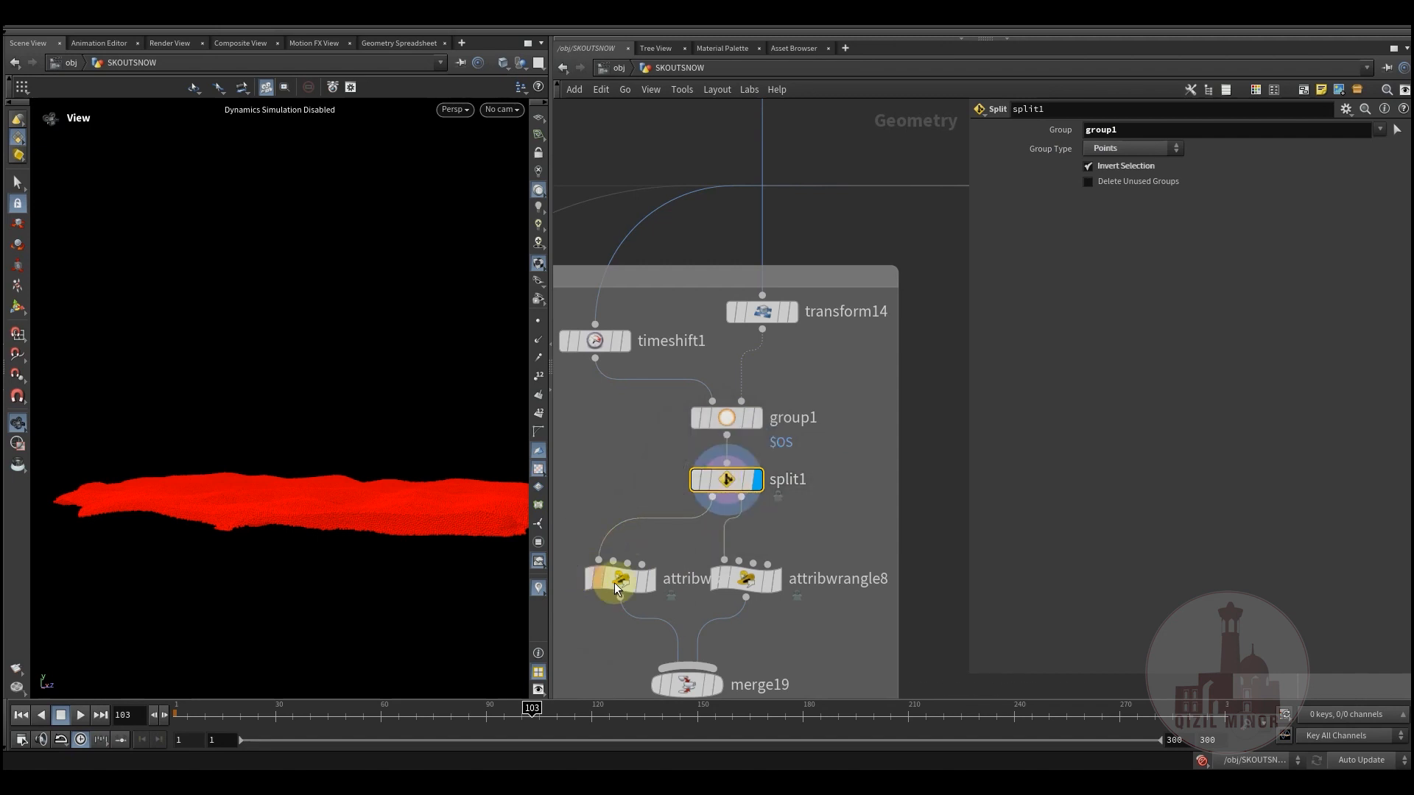
# Display attribwrangle7 and read its ground attribute code, and select attribwrangle8 to compare its expression
pyautogui.click(662, 551)
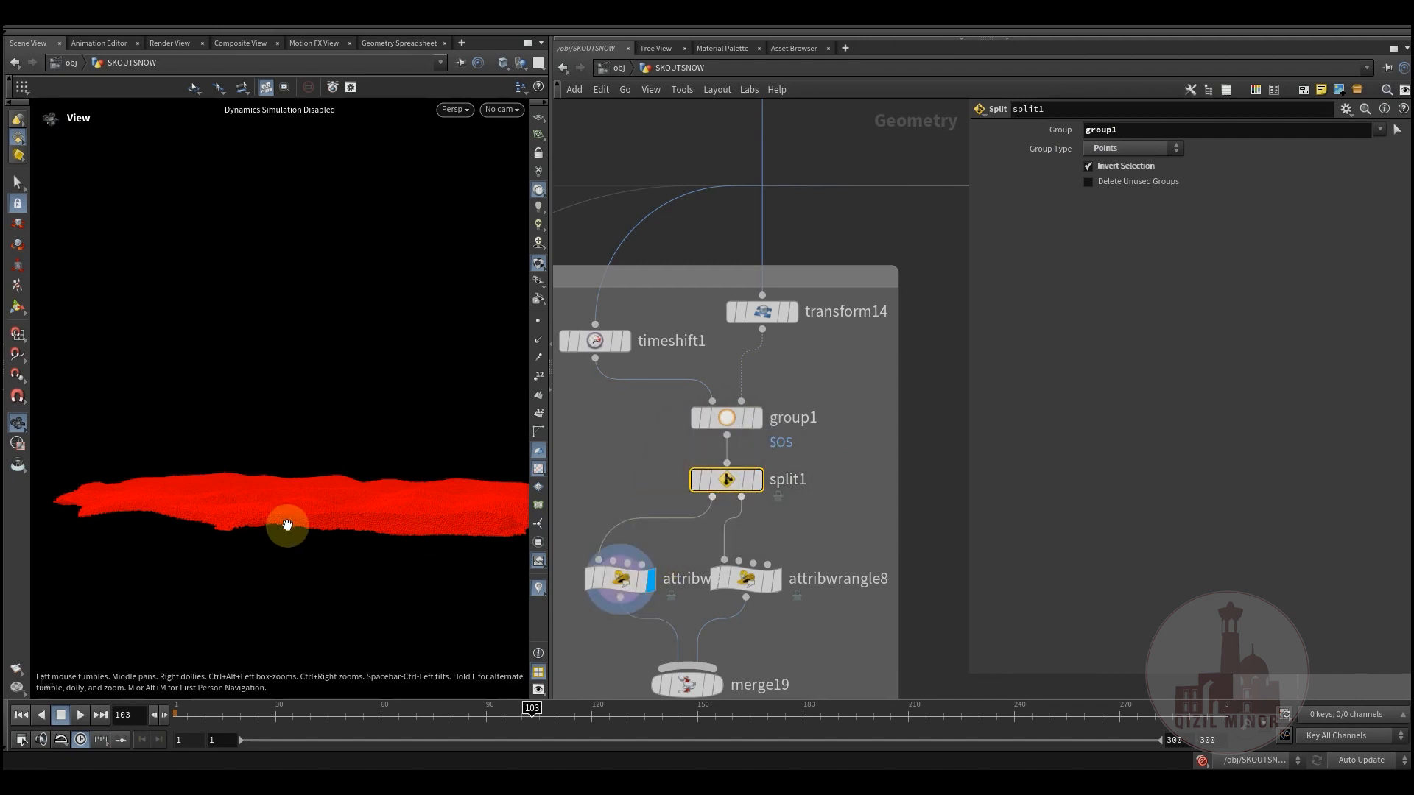
pyautogui.click(598, 587)
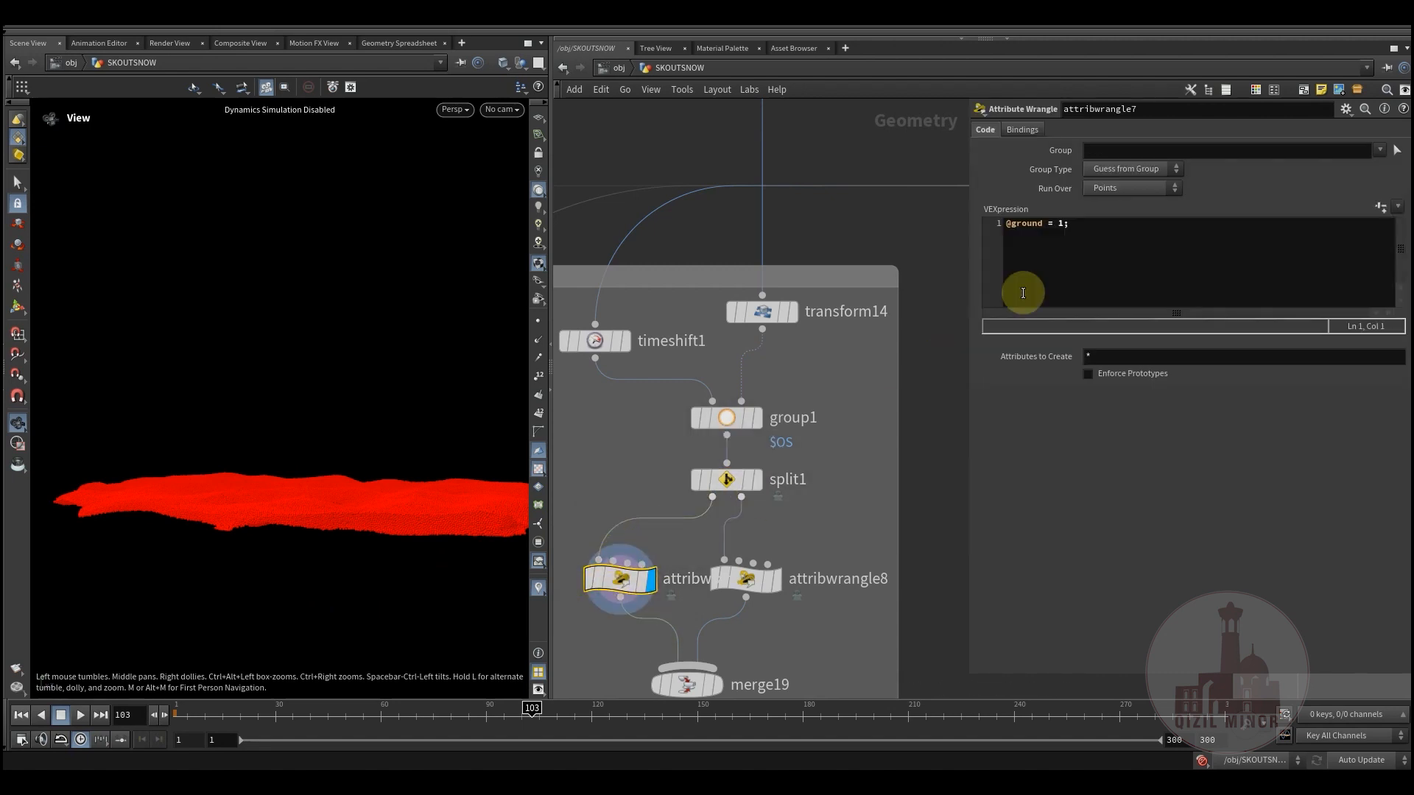
pyautogui.click(1080, 223)
pyautogui.click(764, 568)
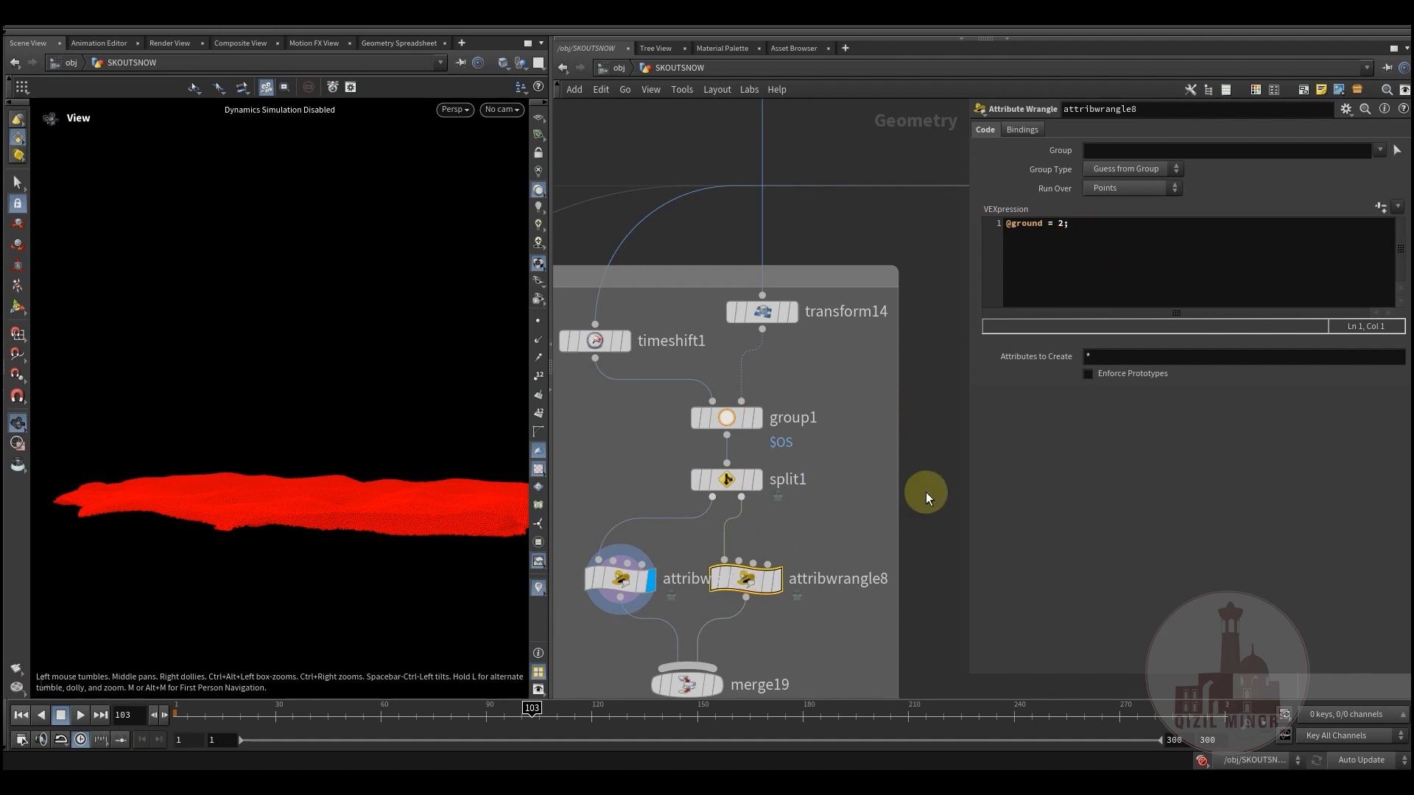
# Display merge19, follow its output to attribcopy2, and examine that node's attribute name and matching attribute
pyautogui.moveTo(926, 492); pyautogui.dragTo(952, 273, button='middle')
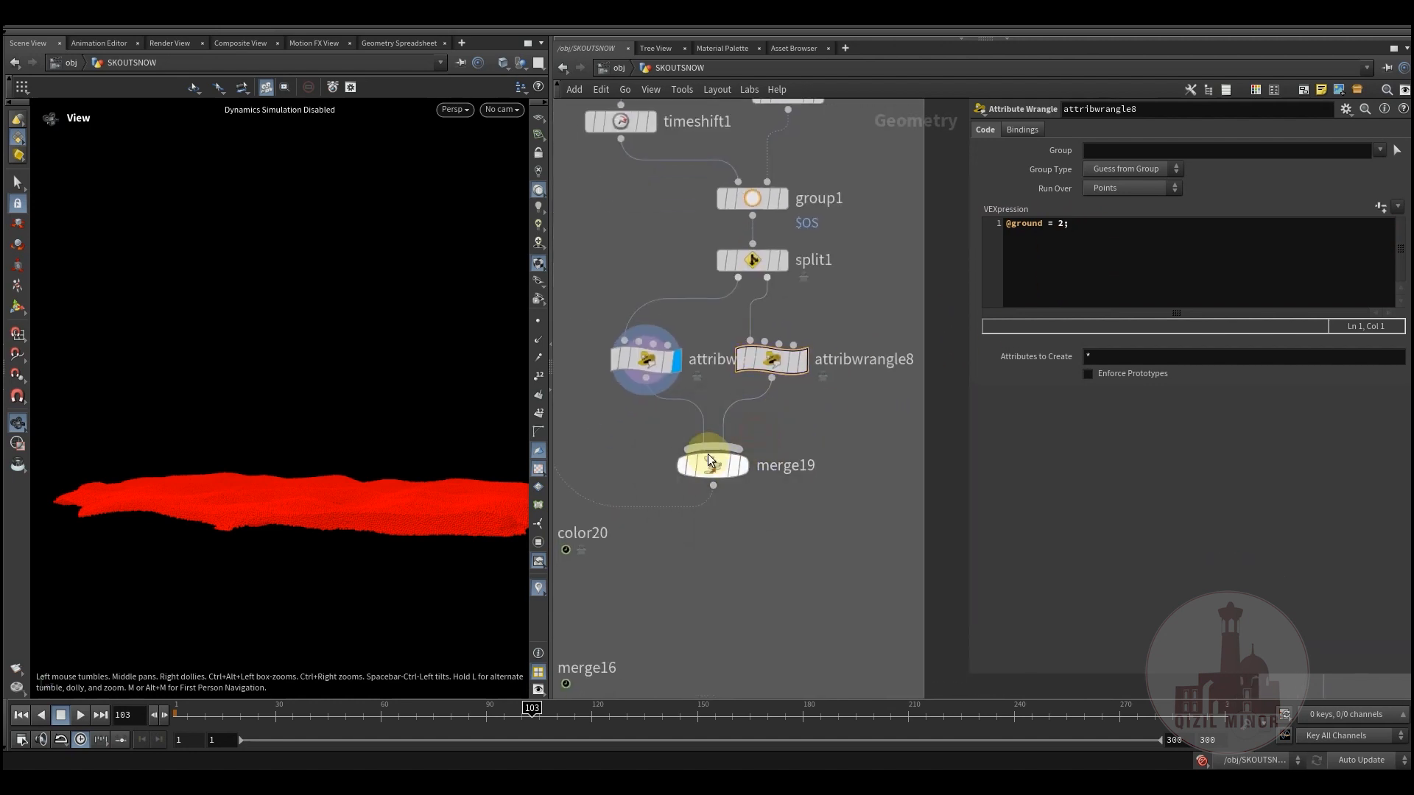
pyautogui.moveTo(756, 431)
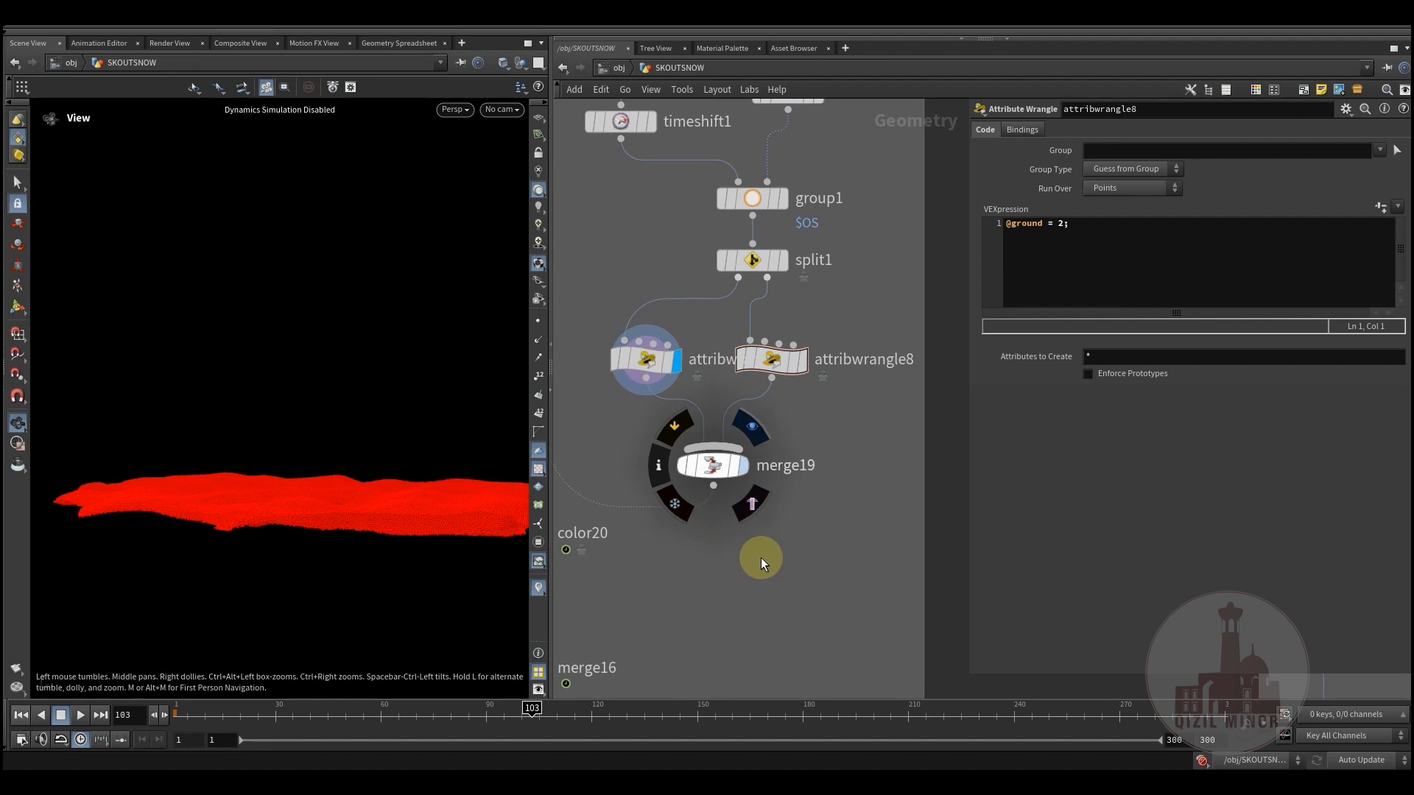
pyautogui.moveTo(613, 577); pyautogui.dragTo(817, 648, button='middle')
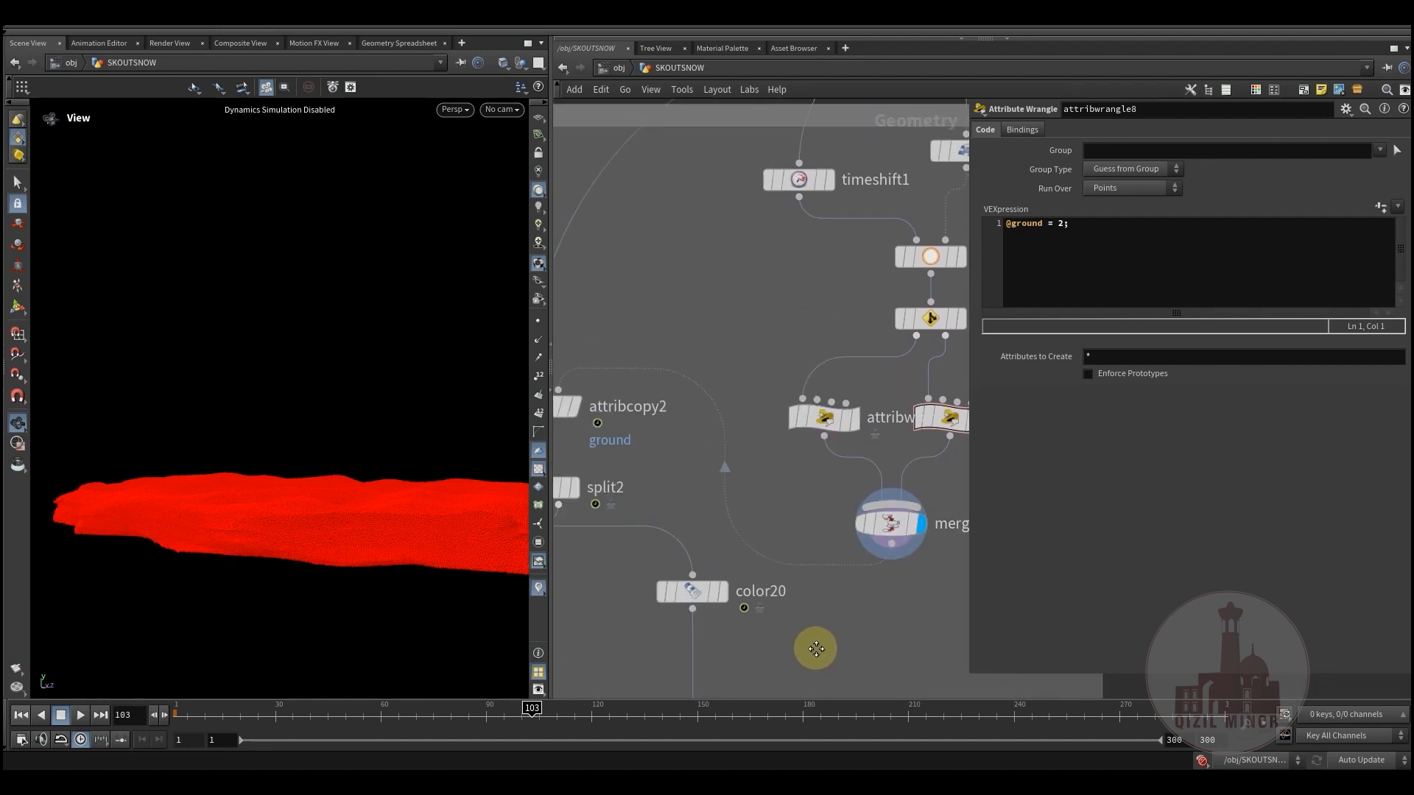
pyautogui.moveTo(587, 419); pyautogui.dragTo(644, 495, button='middle')
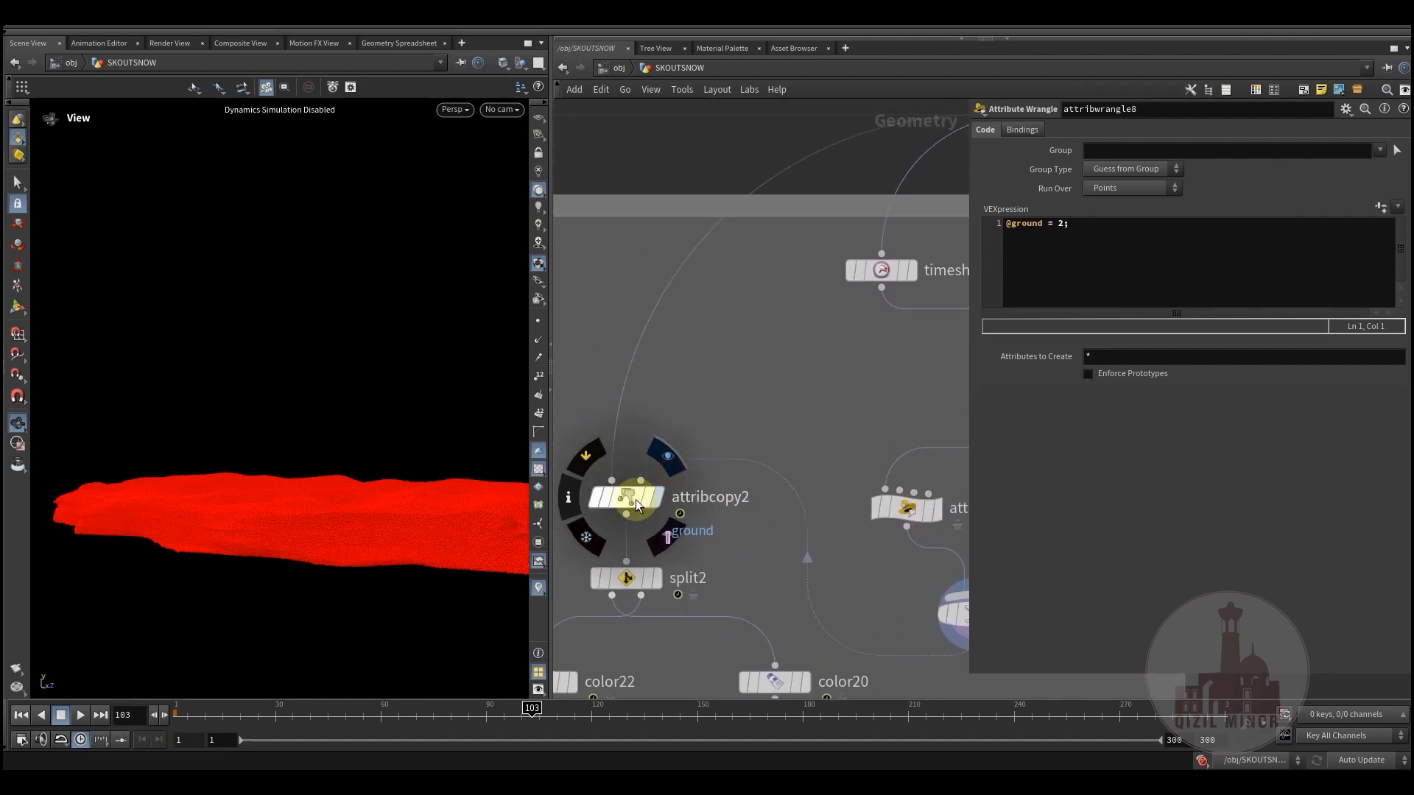
pyautogui.click(625, 497)
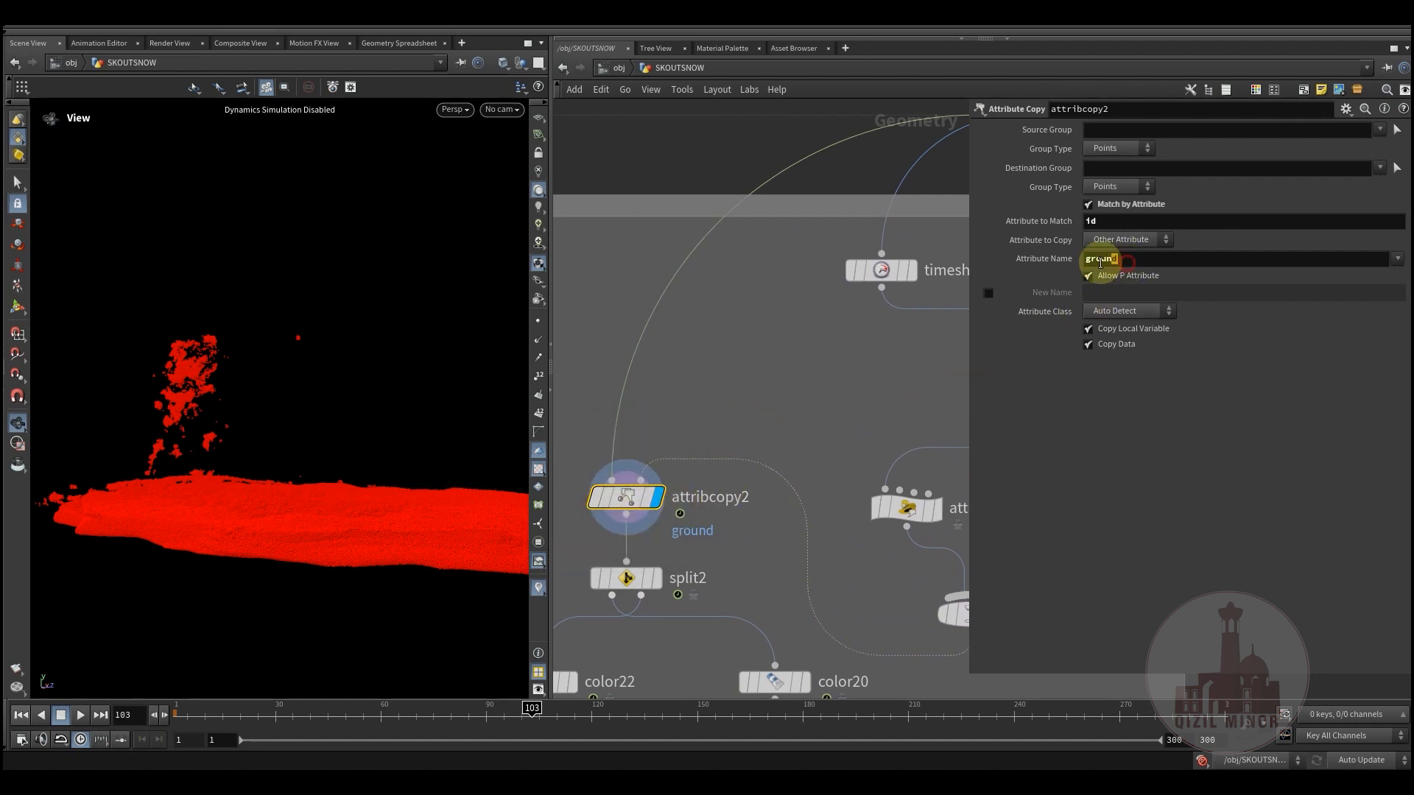
pyautogui.click(1082, 261)
pyautogui.click(1108, 222)
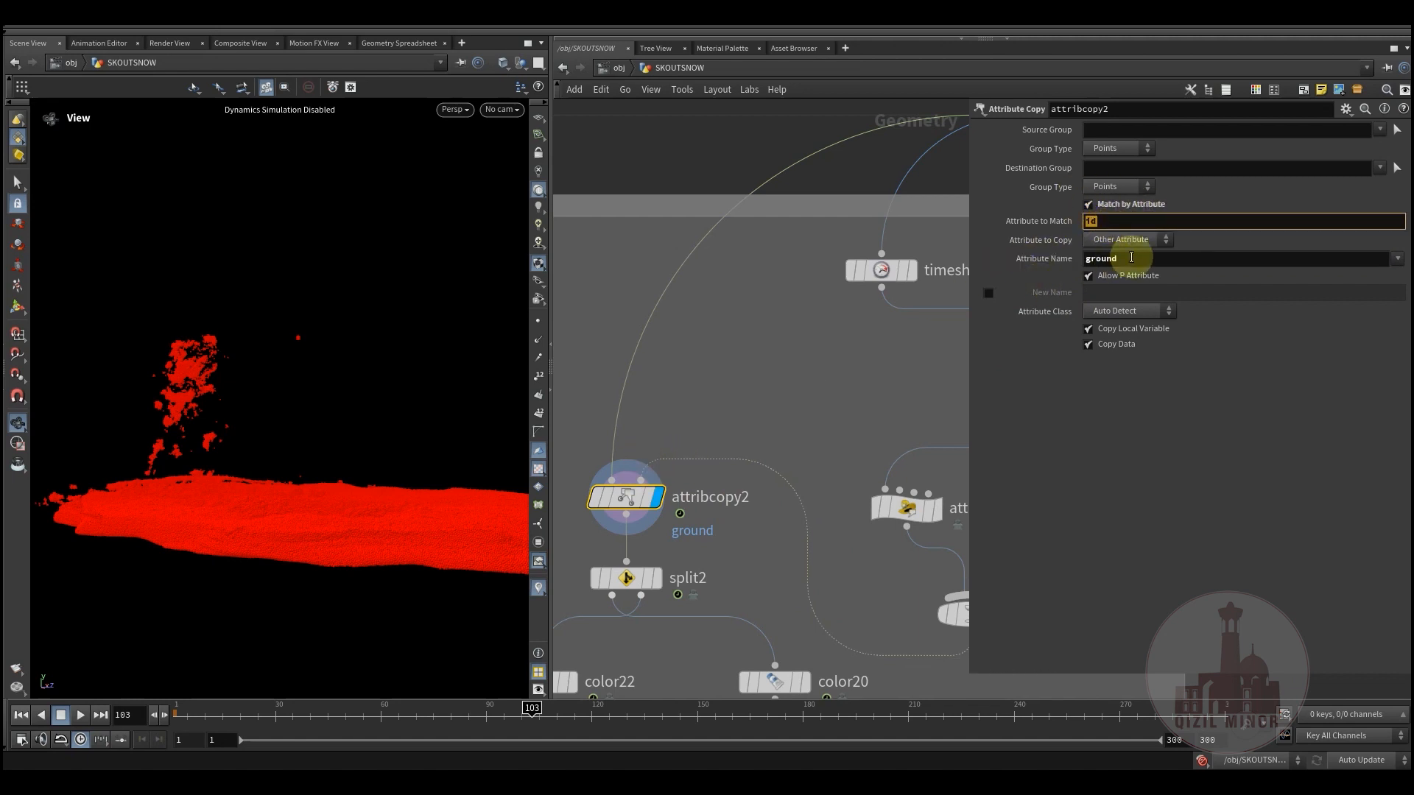
pyautogui.moveTo(629, 500)
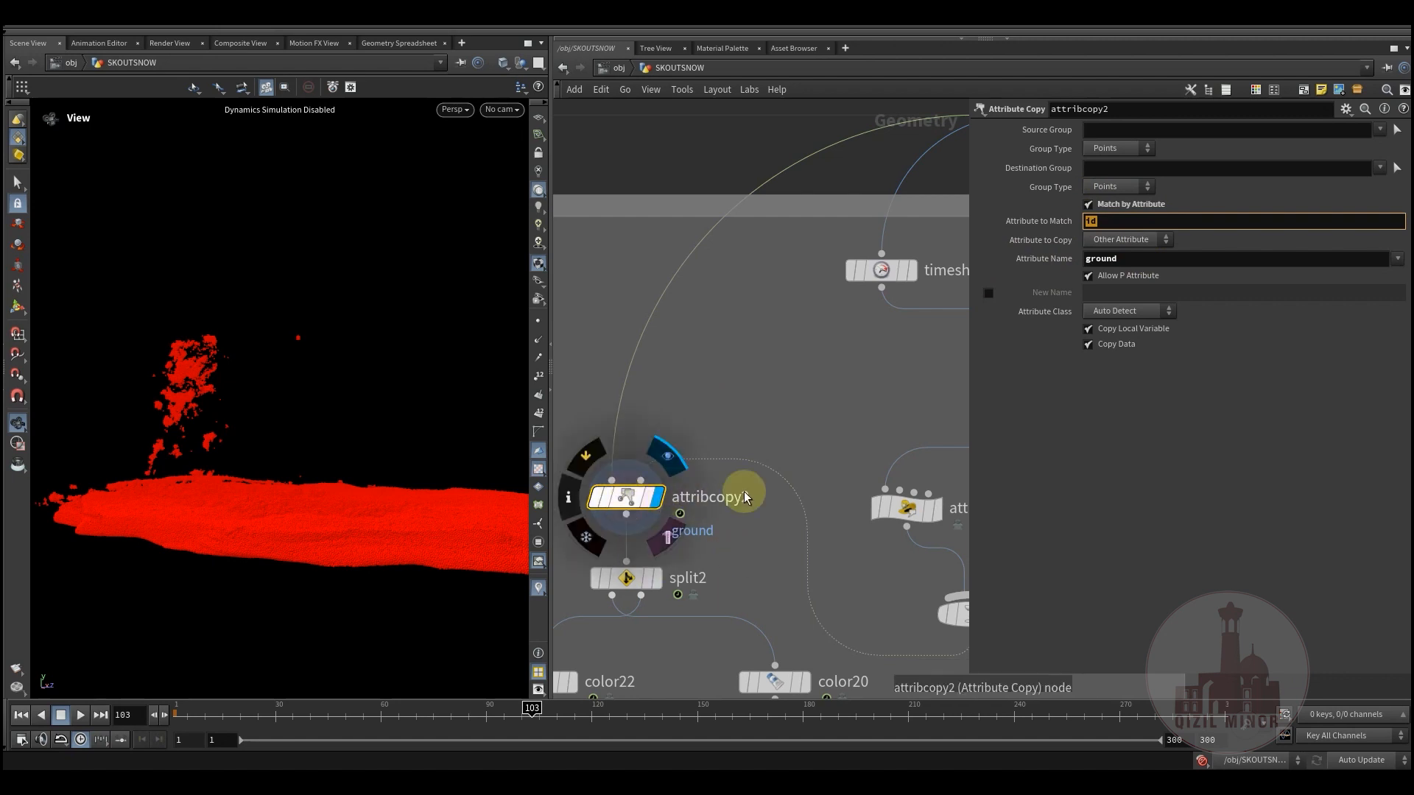
# Display and select split2 and color22 in turn, examining the ground-based split and the random point coloring
pyautogui.moveTo(792, 508); pyautogui.dragTo(824, 358, button='middle')
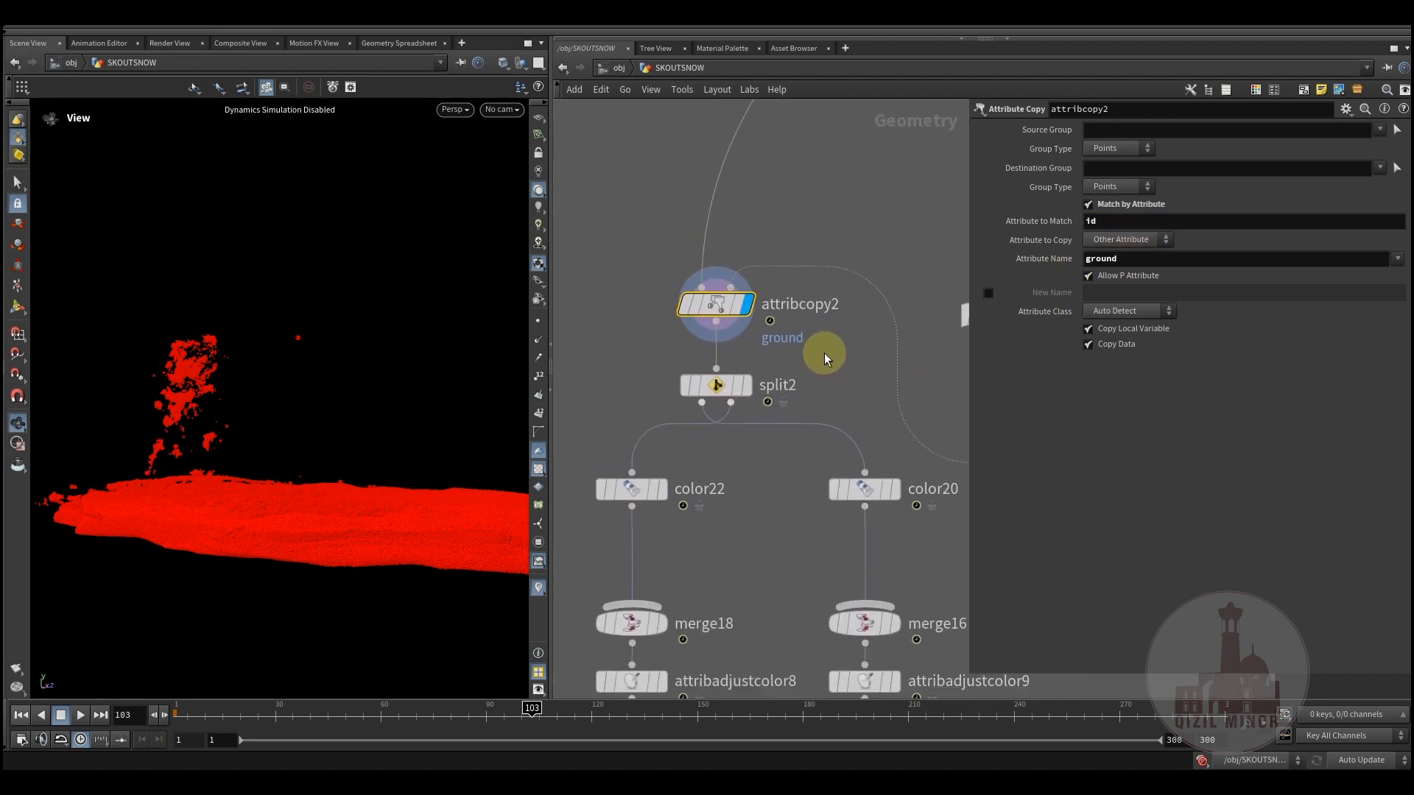
pyautogui.moveTo(745, 395)
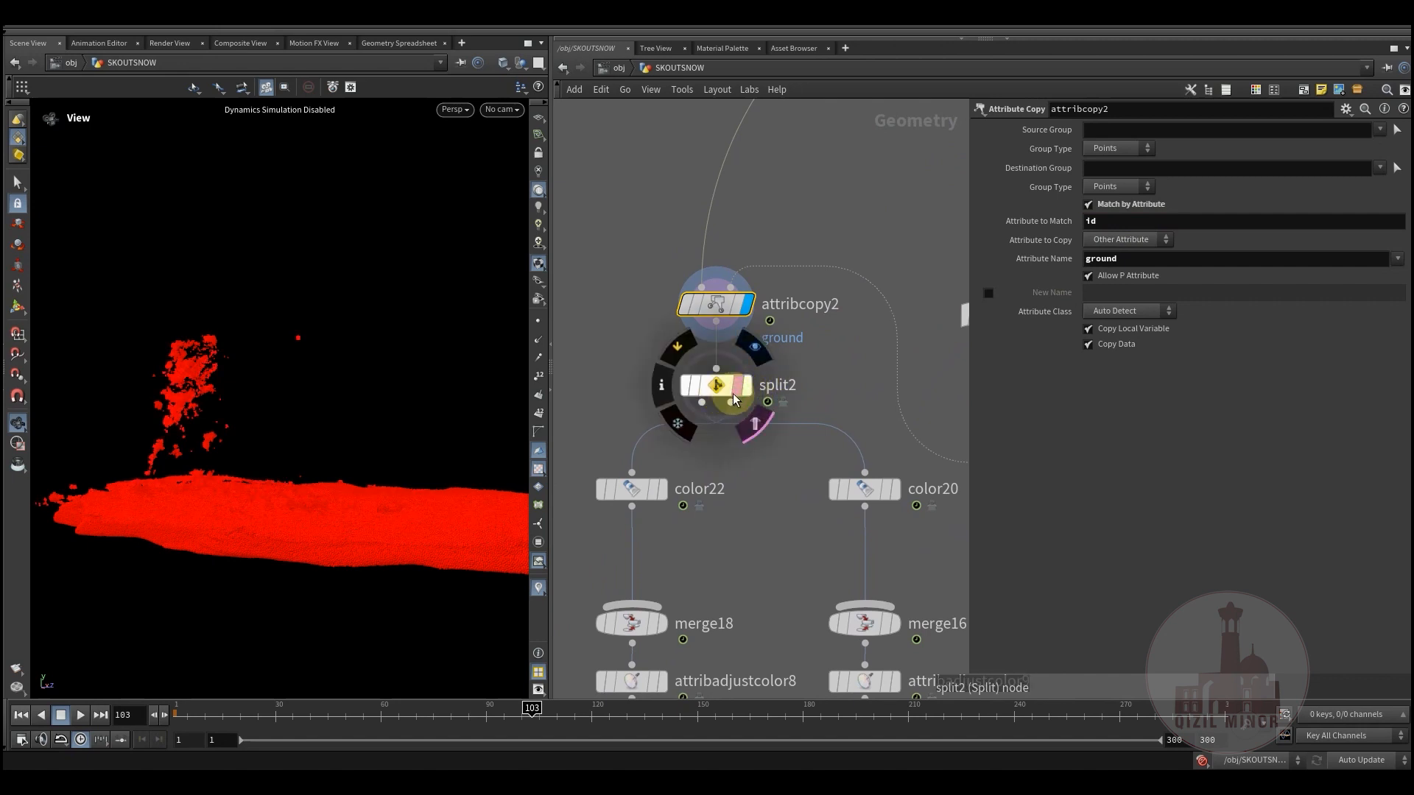
pyautogui.click(747, 386)
pyautogui.click(717, 386)
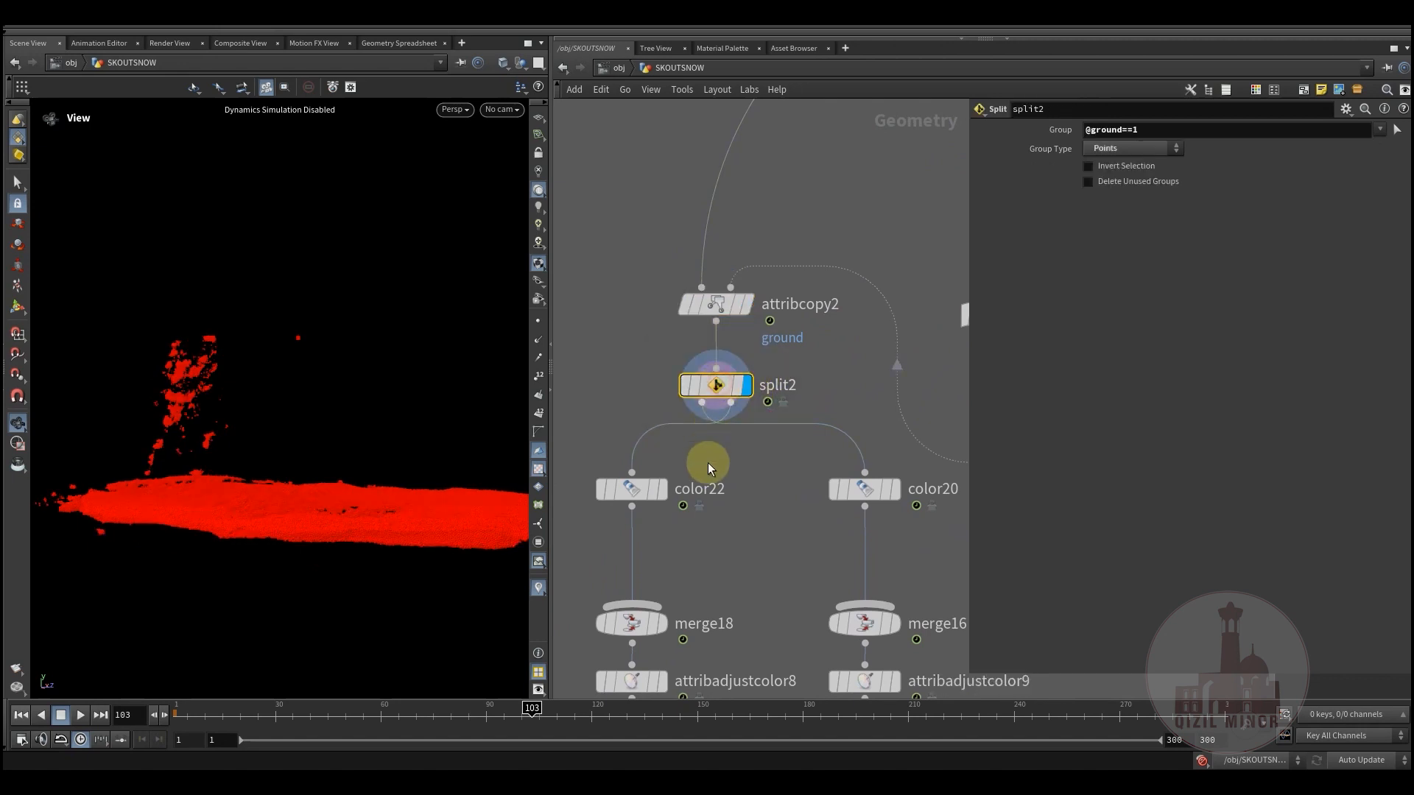
pyautogui.moveTo(710, 496); pyautogui.dragTo(736, 430, button='middle')
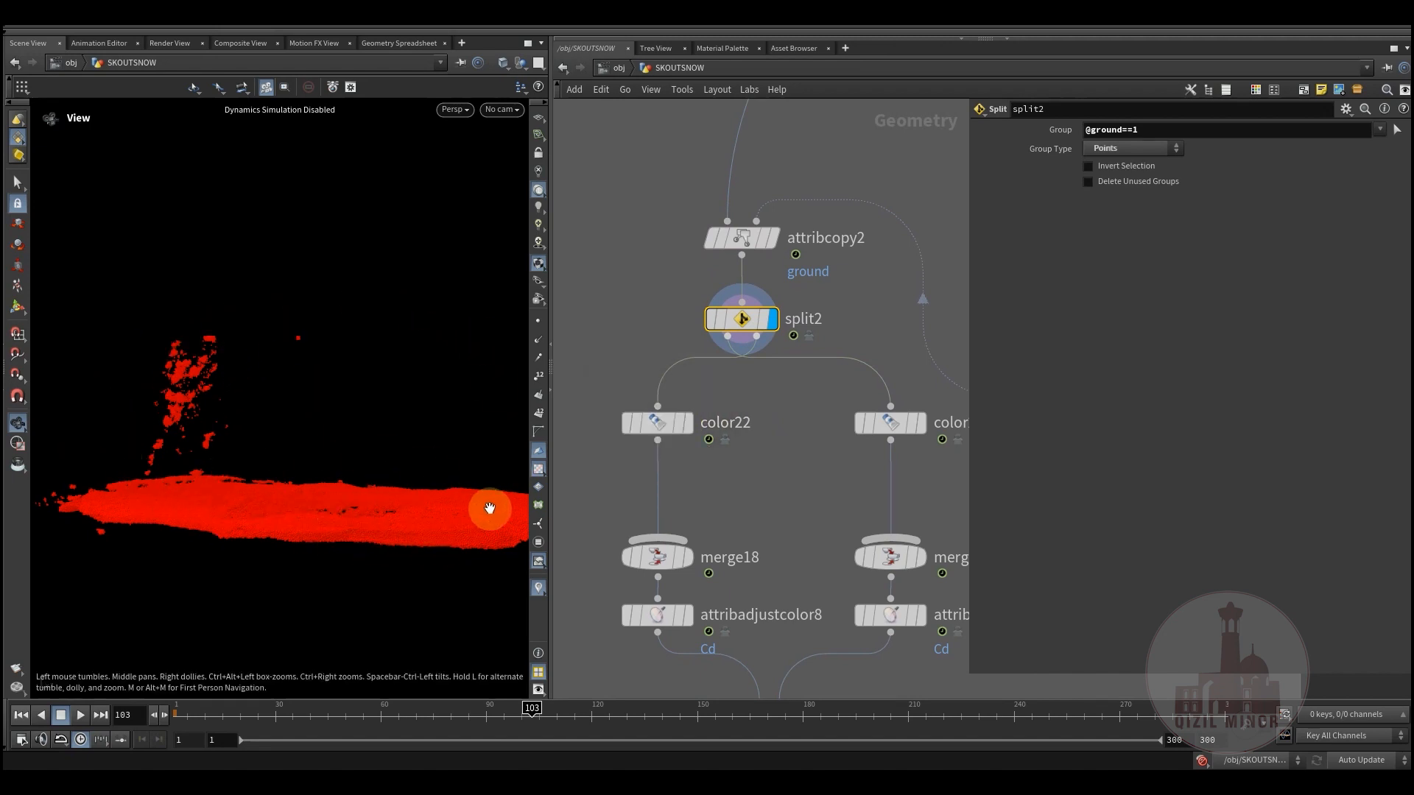
pyautogui.click(665, 427)
pyautogui.click(665, 425)
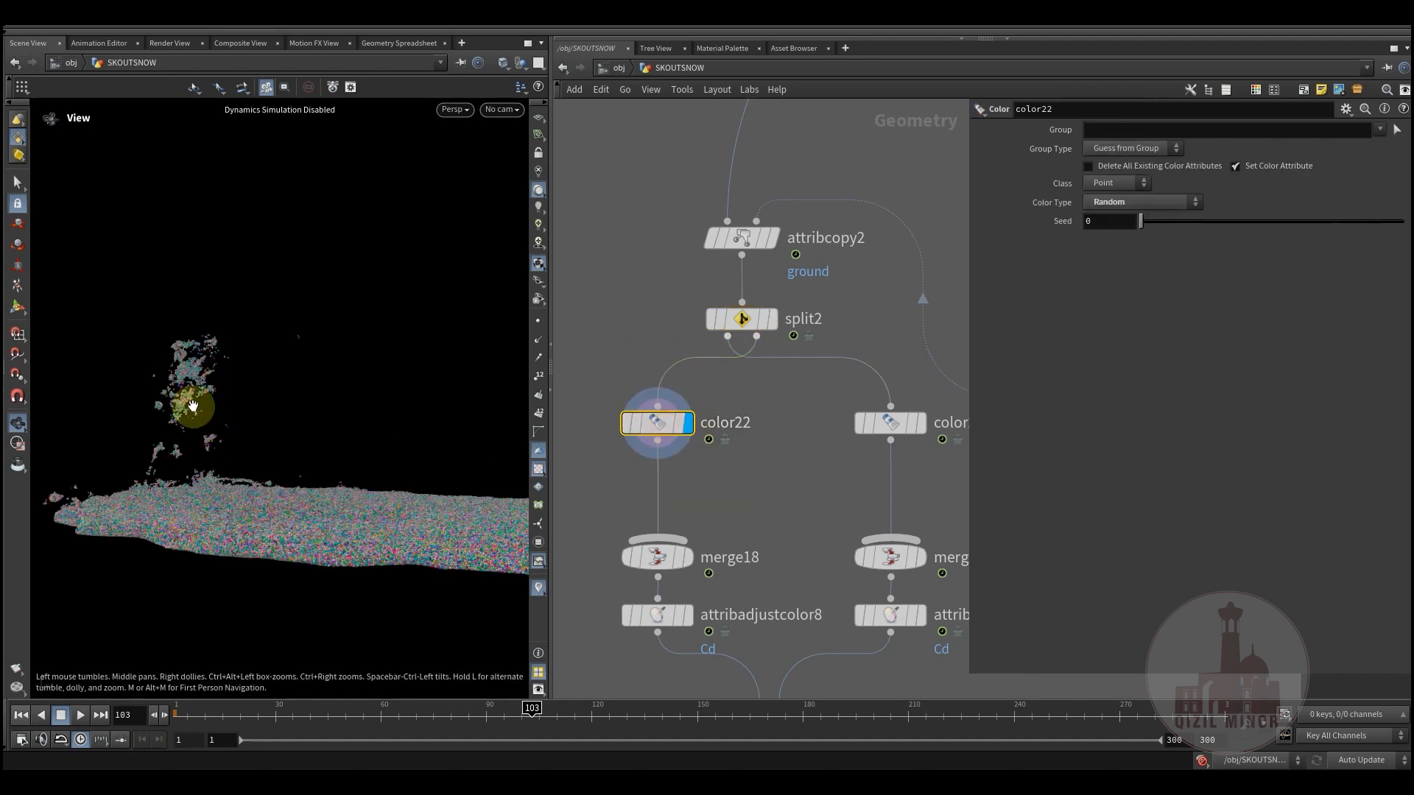
# Display and select attribadjustcolor8 and attribadjustcolor9 in turn and compare their color ramps and correction settings
pyautogui.moveTo(715, 569); pyautogui.dragTo(736, 398, button='middle')
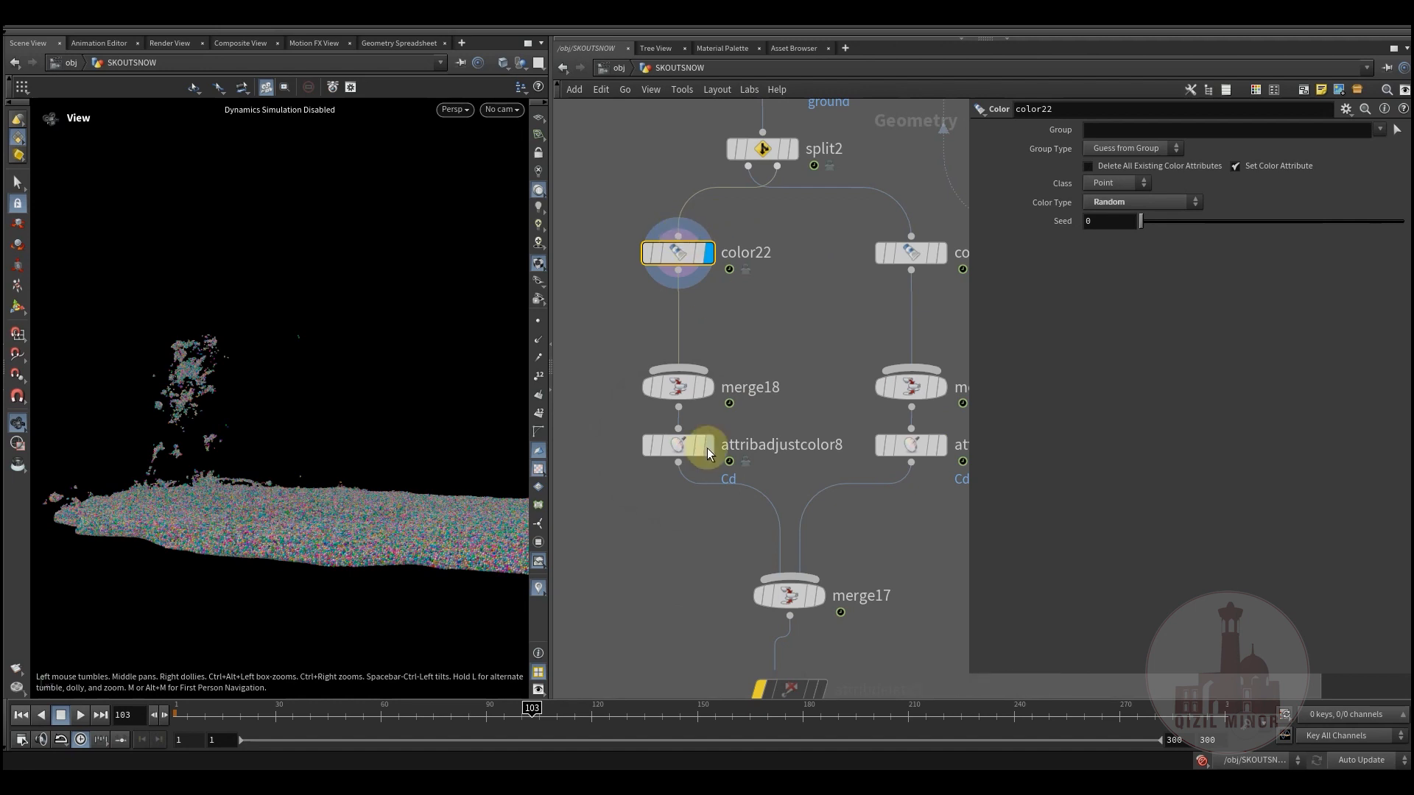
pyautogui.click(707, 448)
pyautogui.click(674, 445)
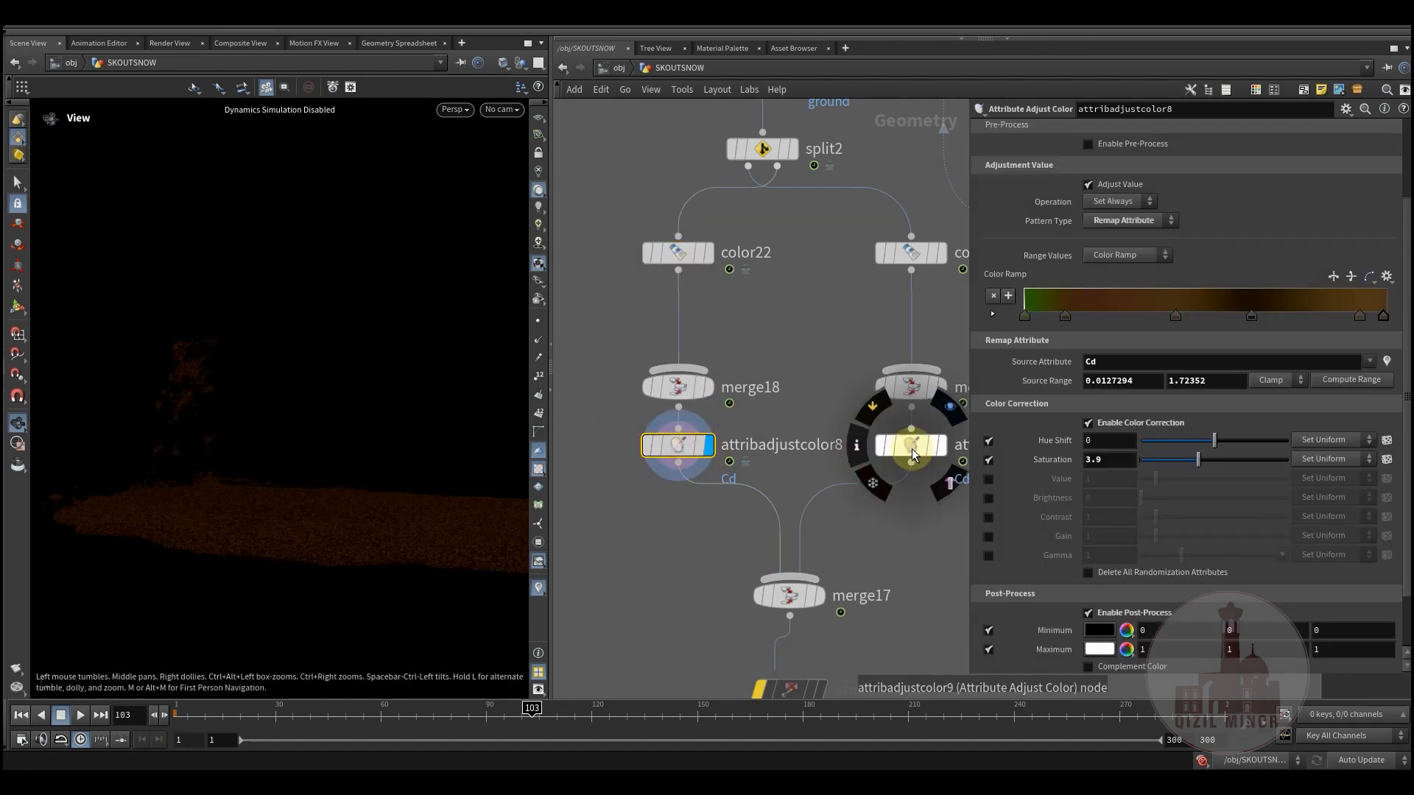
pyautogui.click(951, 409)
pyautogui.click(914, 446)
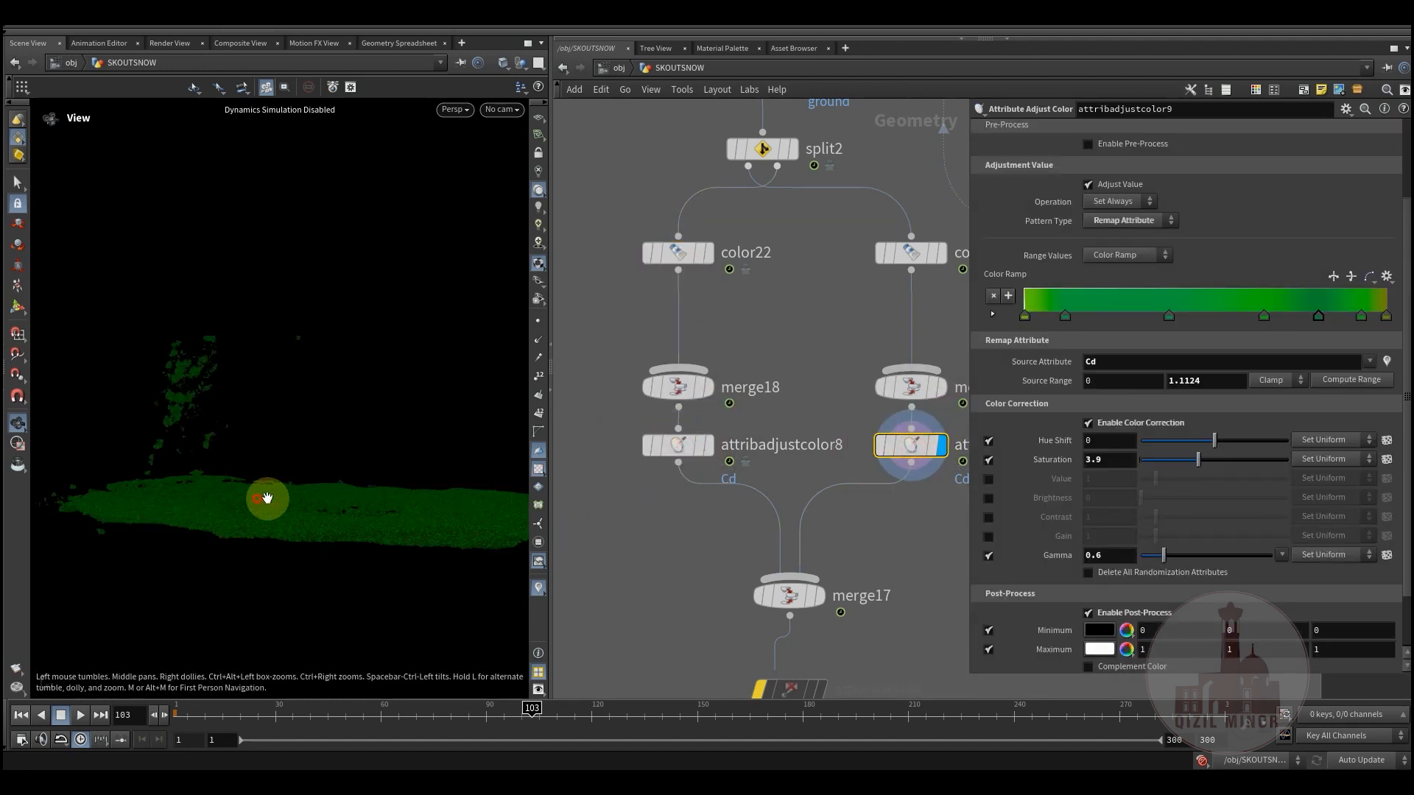
# Display and select merge17, go to frame 36, and inspect the merged green and brown grains from several angles
pyautogui.moveTo(734, 562); pyautogui.dragTo(717, 479, button='middle')
pyautogui.moveTo(780, 504)
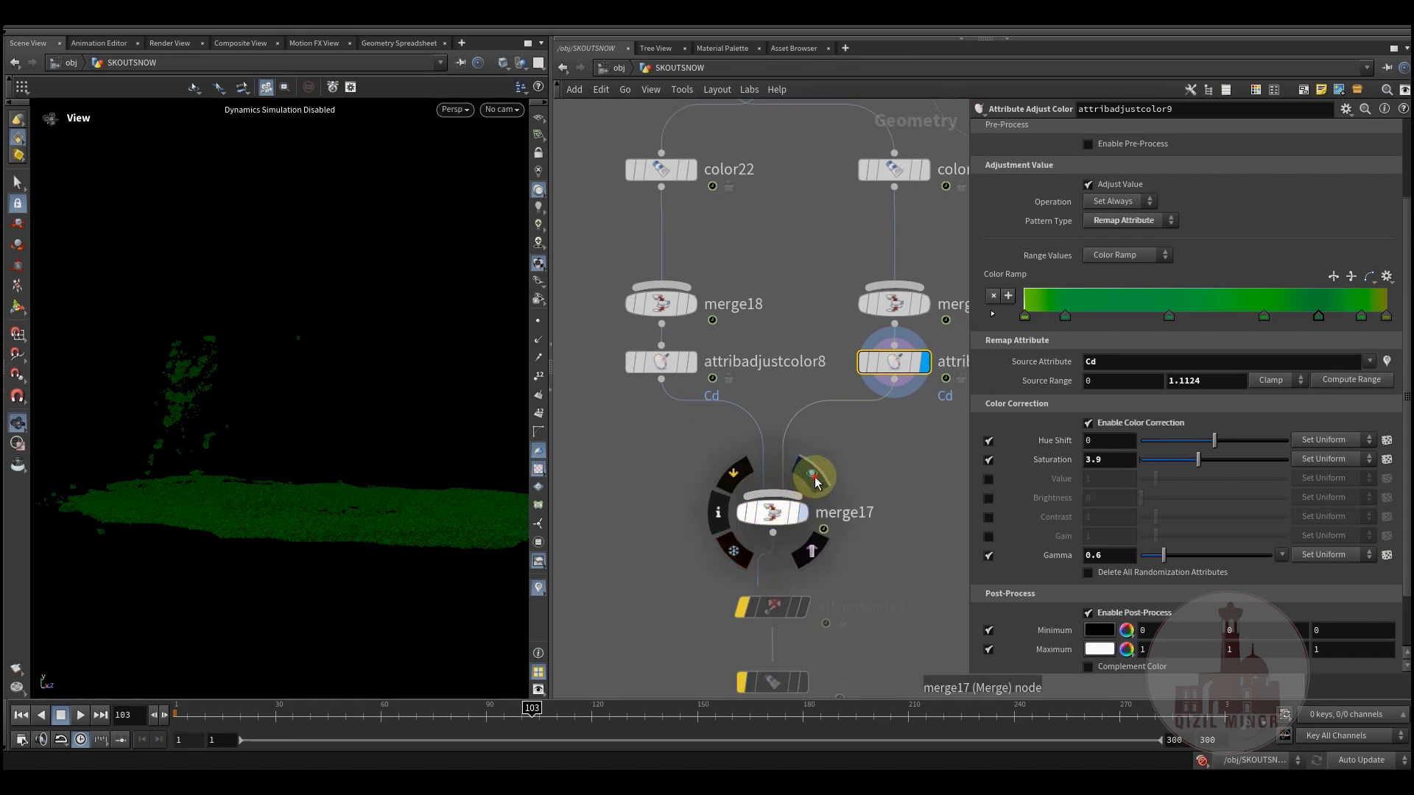
pyautogui.click(812, 474)
pyautogui.click(770, 512)
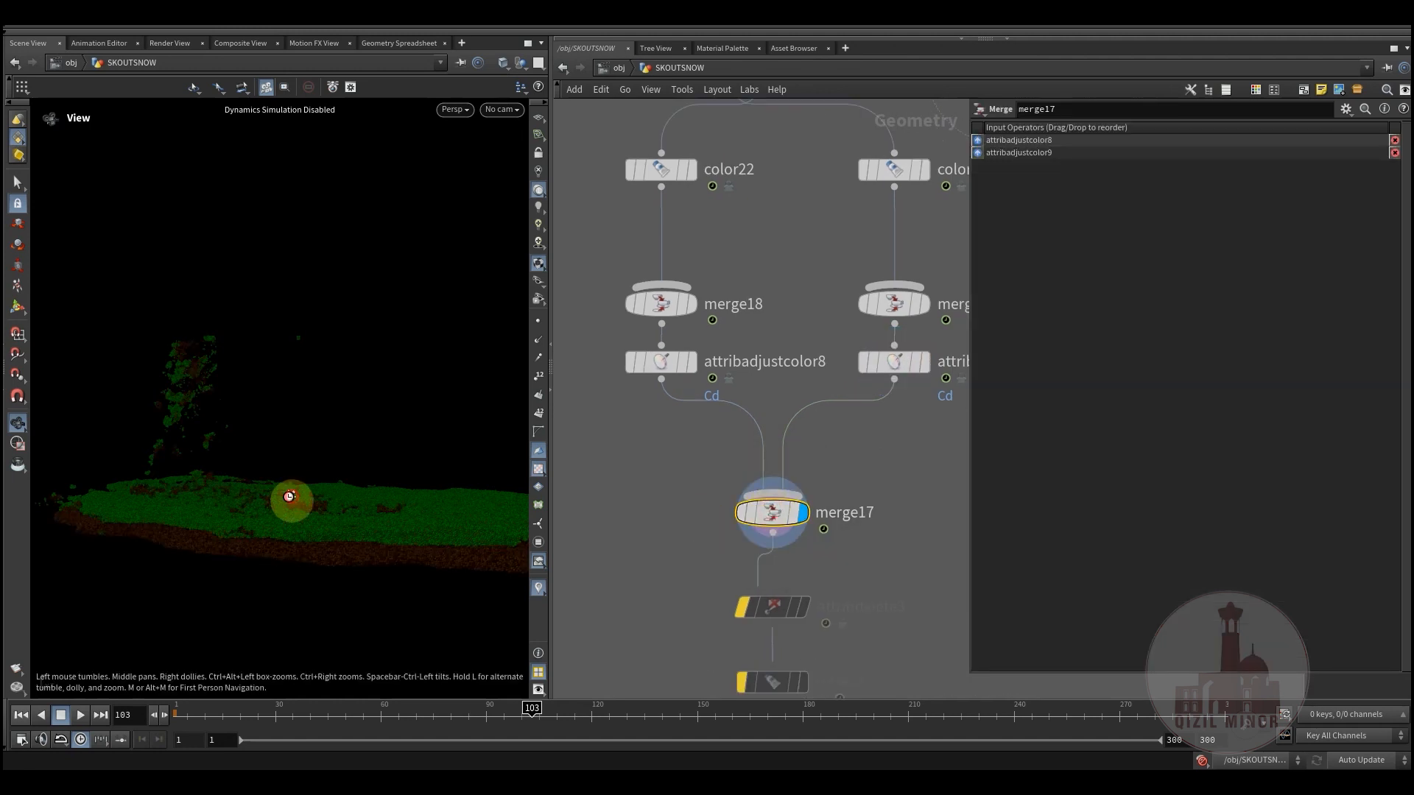
pyautogui.moveTo(290, 495); pyautogui.dragTo(282, 516)
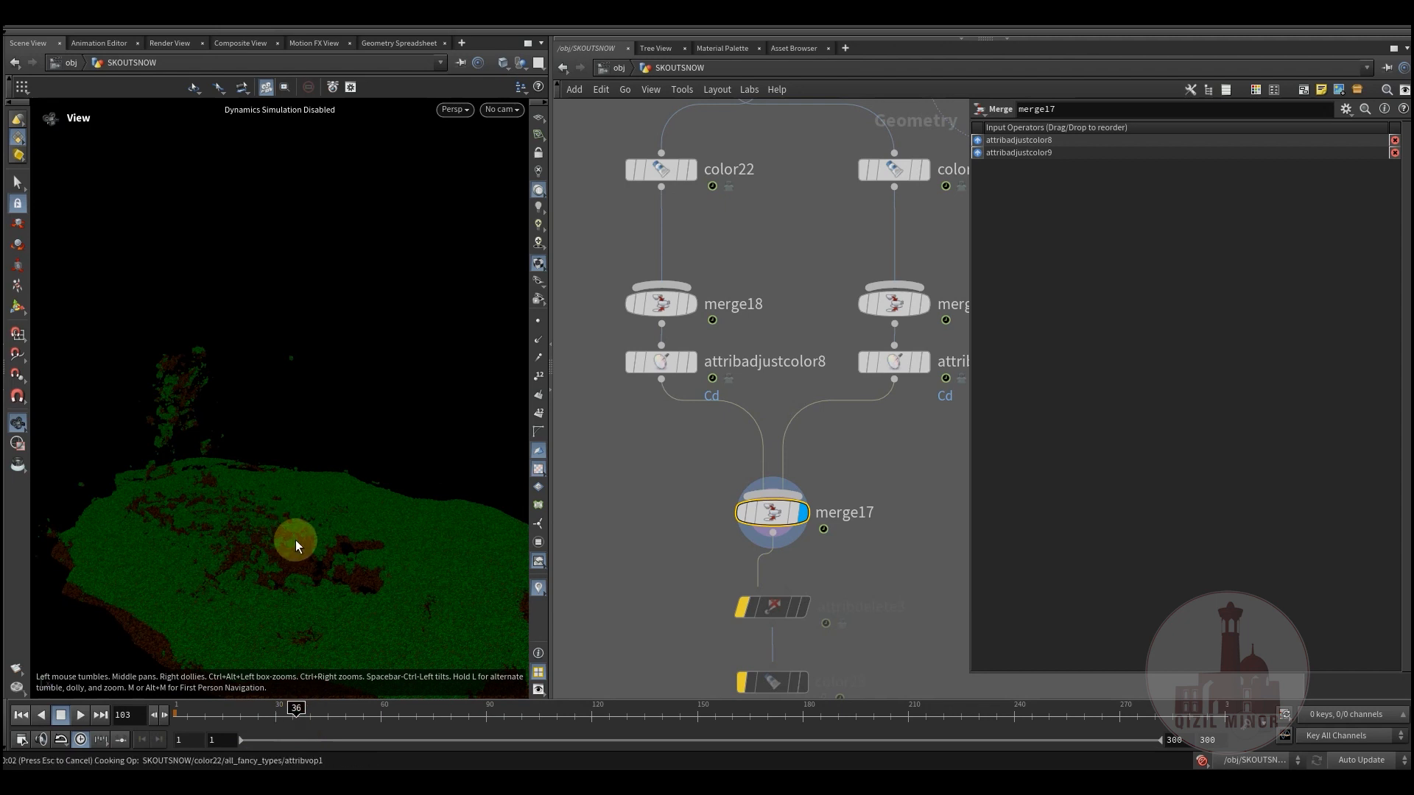
pyautogui.moveTo(335, 553); pyautogui.dragTo(200, 546)
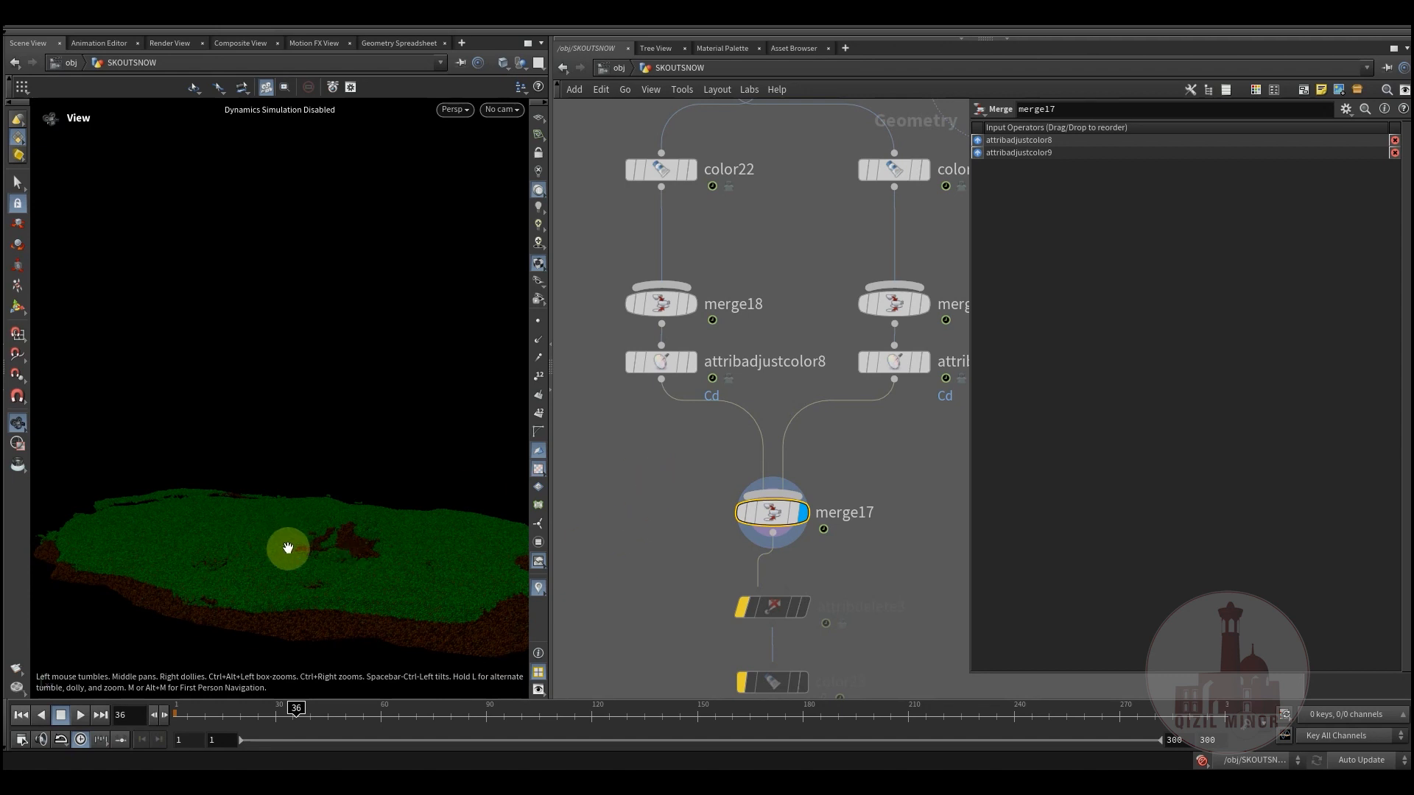
pyautogui.moveTo(326, 541)
pyautogui.mouseDown()
pyautogui.moveTo(297, 542)
pyautogui.moveTo(310, 574)
pyautogui.moveTo(358, 564)
pyautogui.moveTo(347, 571)
pyautogui.moveTo(359, 537)
pyautogui.moveTo(322, 572)
pyautogui.moveTo(299, 533)
pyautogui.moveTo(334, 556)
pyautogui.moveTo(310, 556)
pyautogui.moveTo(317, 567)
pyautogui.moveTo(312, 549)
pyautogui.mouseUp()
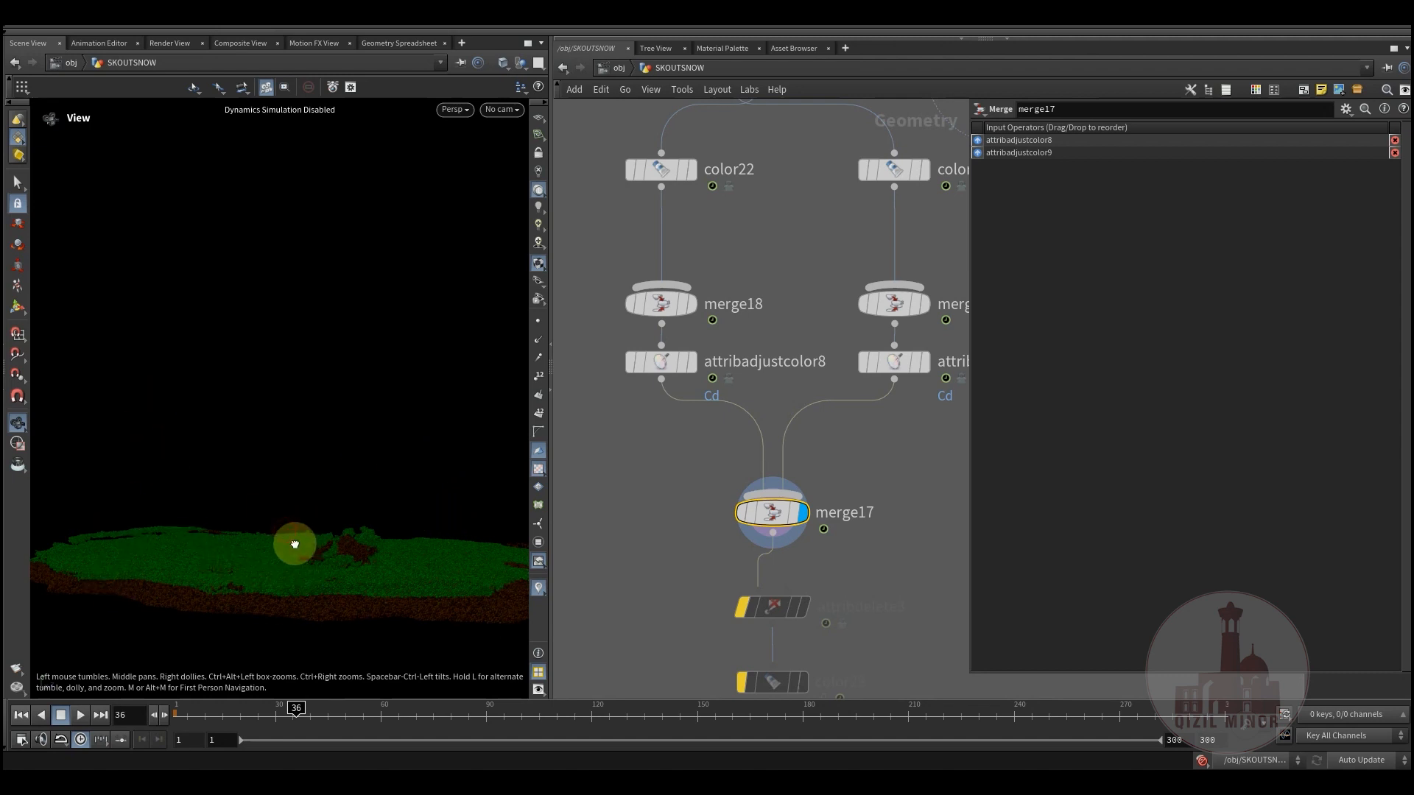
pyautogui.scroll(3, 294, 544)
pyautogui.moveTo(290, 540); pyautogui.dragTo(361, 534)
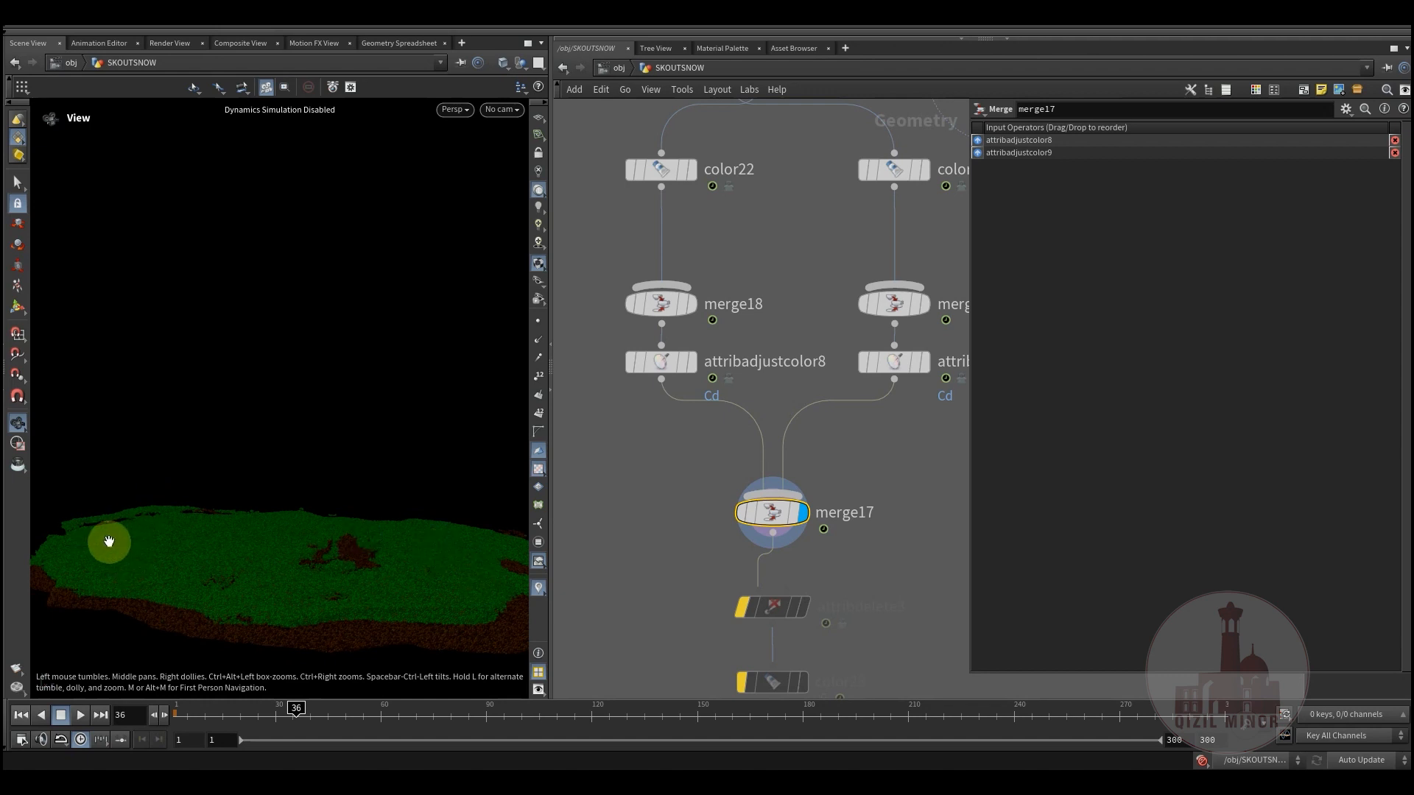
# Display merge15, go to frame 76, and inspect the rising skeleton combined with the colored grains from several angles
pyautogui.moveTo(314, 533); pyautogui.dragTo(315, 530)
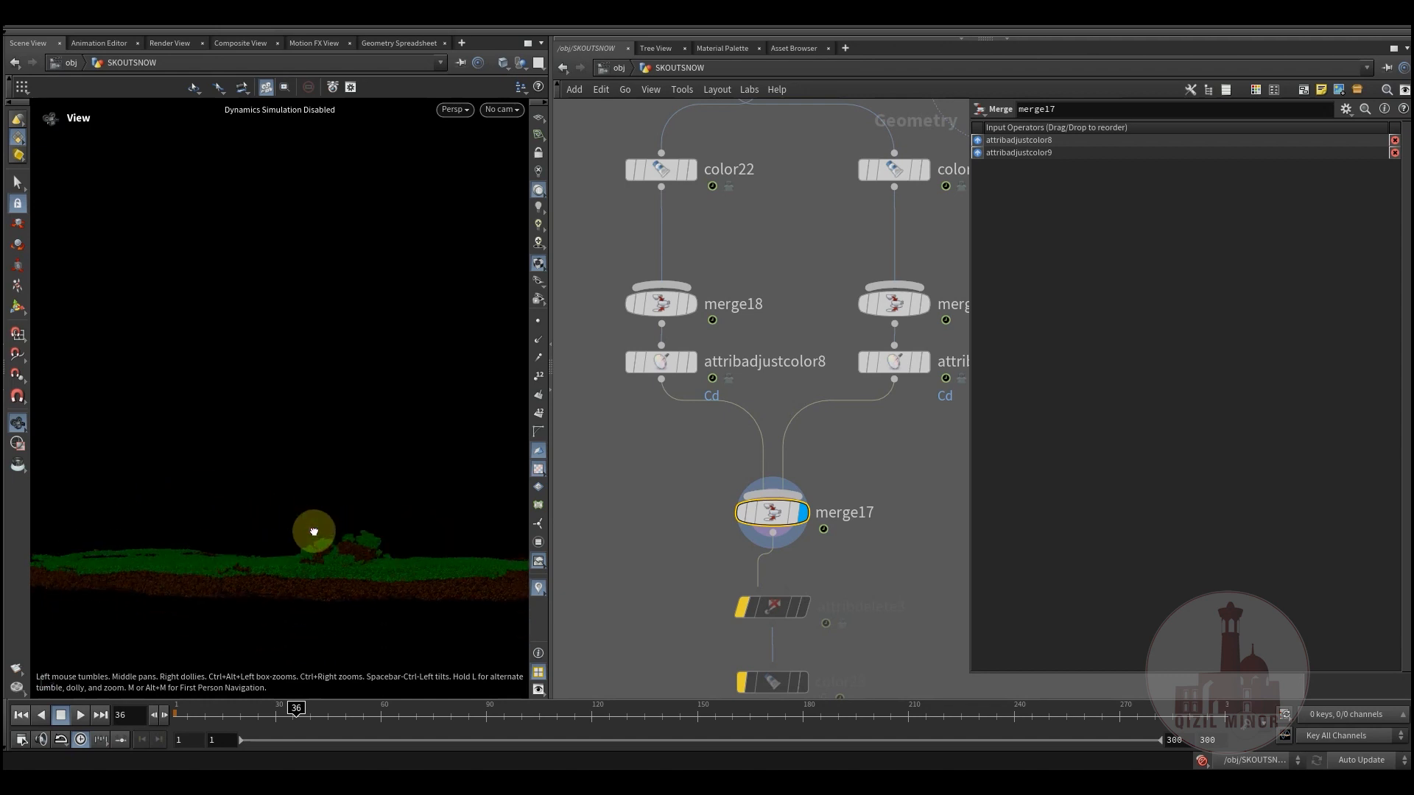
pyautogui.scroll(-5, 742, 357)
pyautogui.scroll(5, 698, 543)
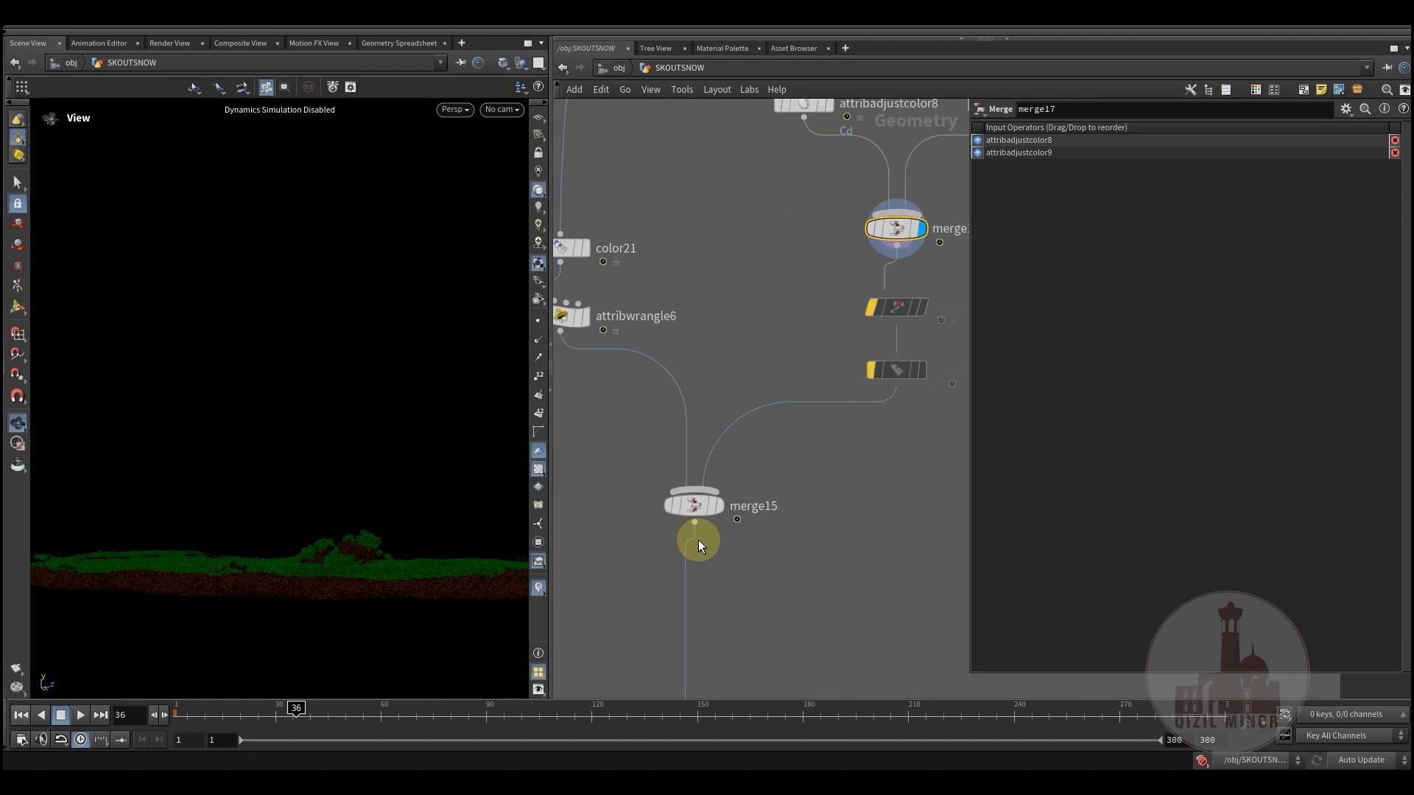
pyautogui.moveTo(683, 601); pyautogui.dragTo(733, 528, button='middle')
pyautogui.moveTo(751, 455)
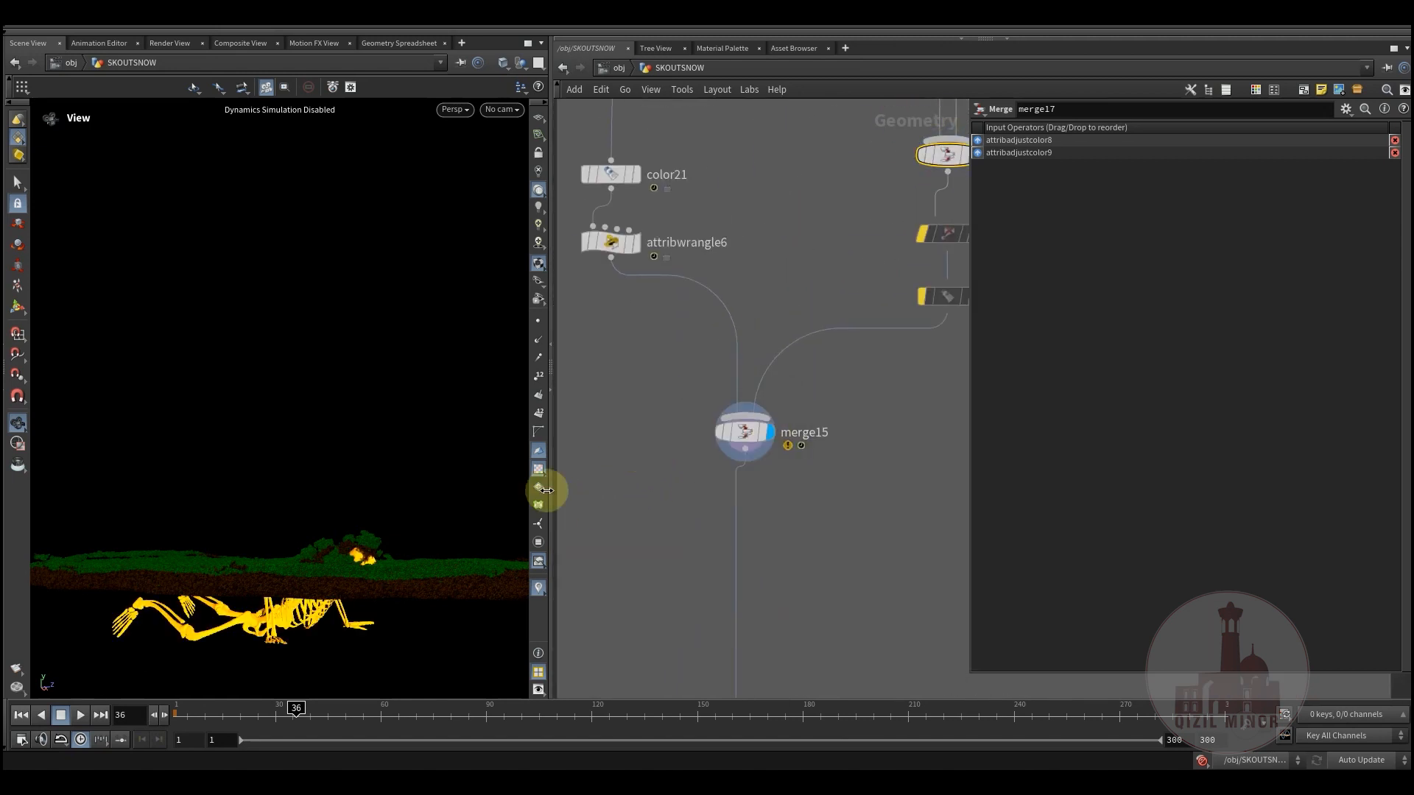
pyautogui.moveTo(290, 529); pyautogui.dragTo(258, 685)
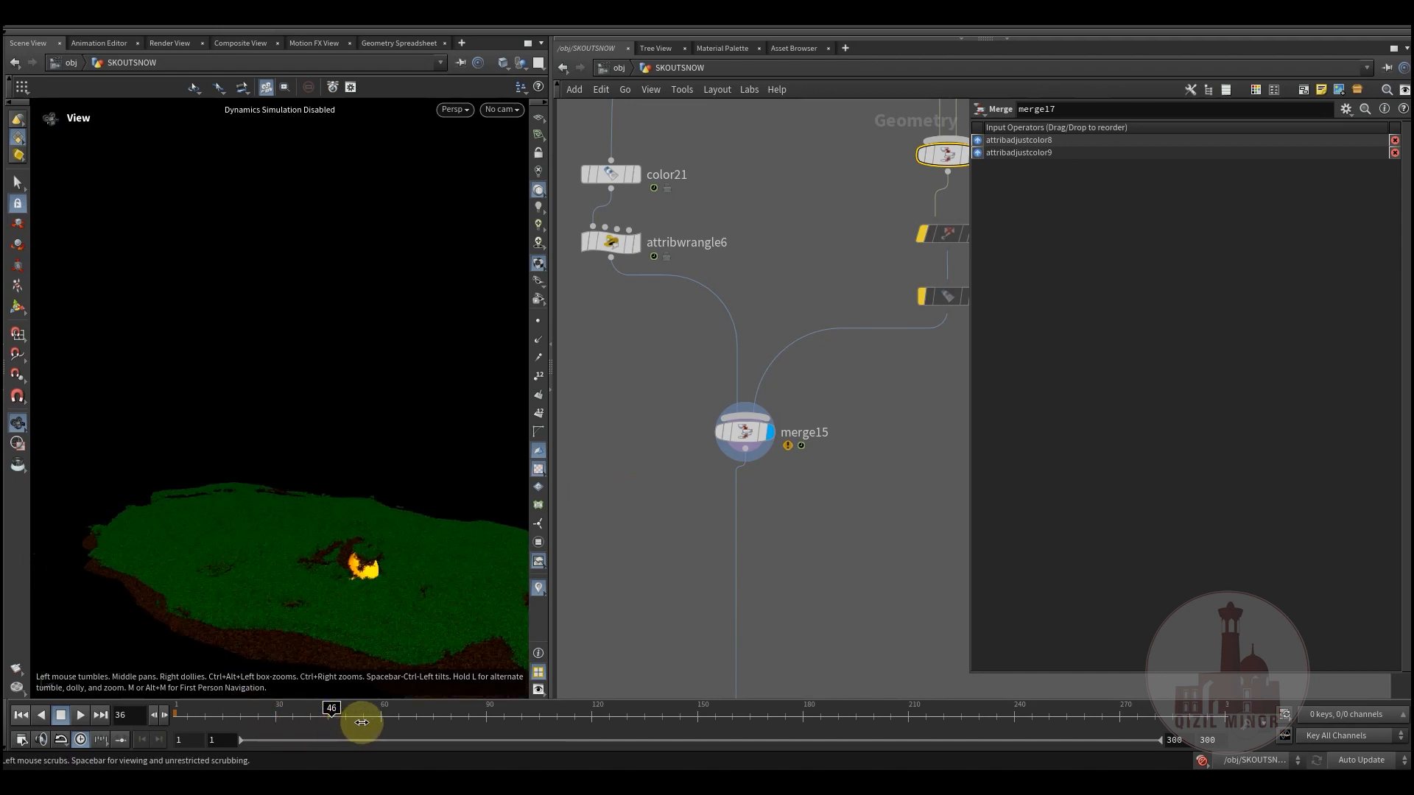
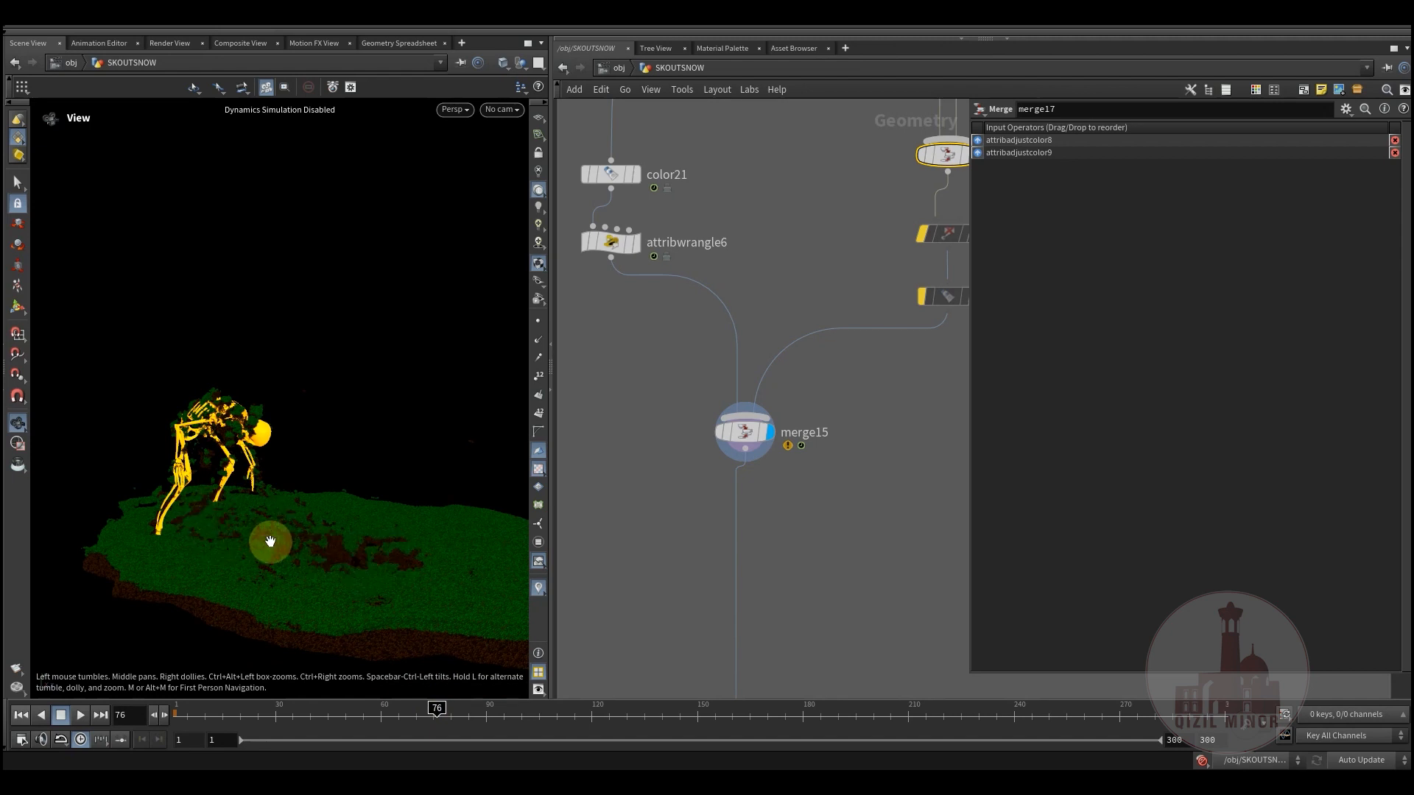
pyautogui.moveTo(271, 528); pyautogui.dragTo(234, 530)
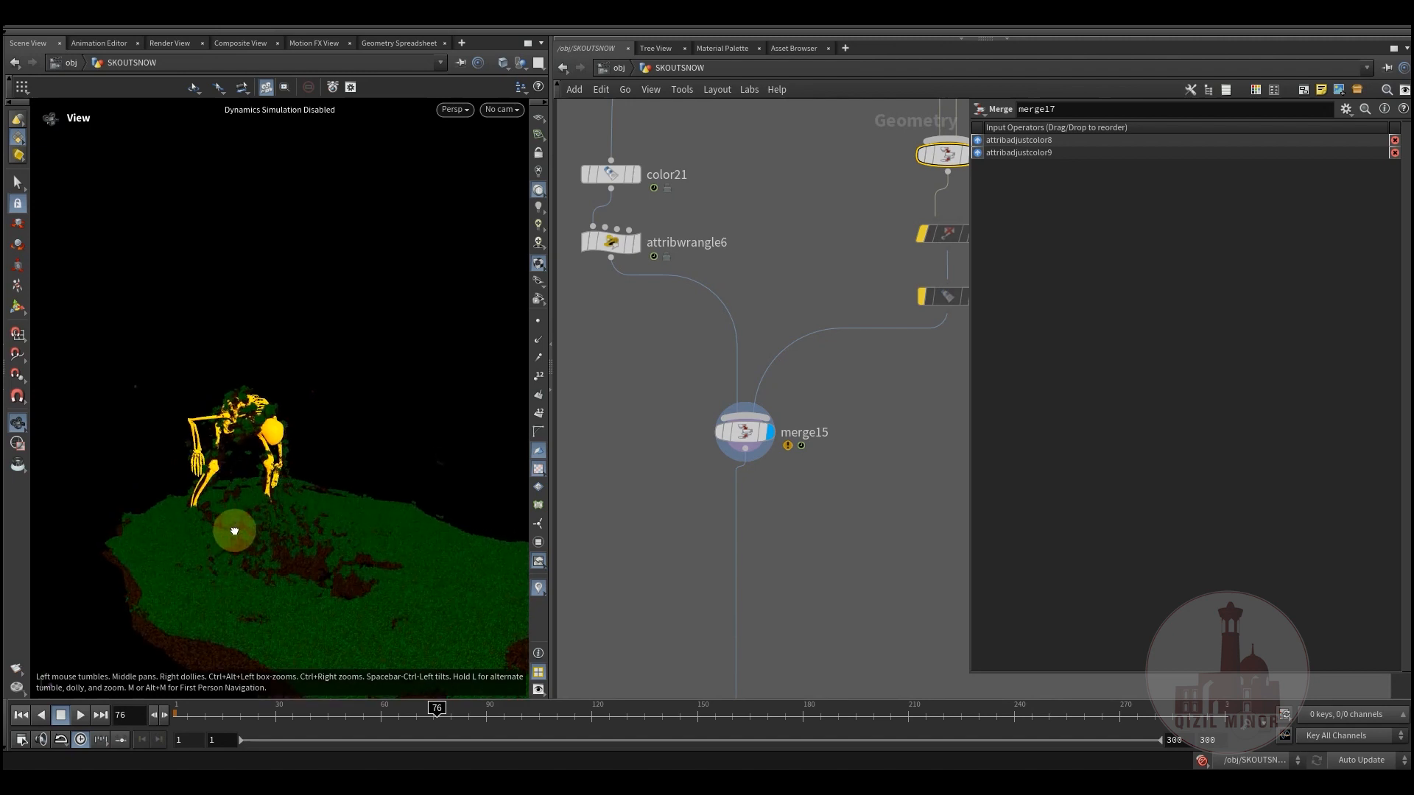
# Find timeshift4 in the neighboring node branch, display and select it, and examine its frame settings and the ground points
pyautogui.moveTo(673, 515); pyautogui.dragTo(751, 611, button='middle')
pyautogui.scroll(-3, 751, 587)
pyautogui.scroll(-3, 748, 584)
pyautogui.moveTo(573, 377); pyautogui.dragTo(890, 526, button='middle')
pyautogui.moveTo(889, 453); pyautogui.dragTo(820, 395, button='middle')
pyautogui.scroll(-3, 663, 425)
pyautogui.scroll(3, 810, 394)
pyautogui.scroll(2, 810, 393)
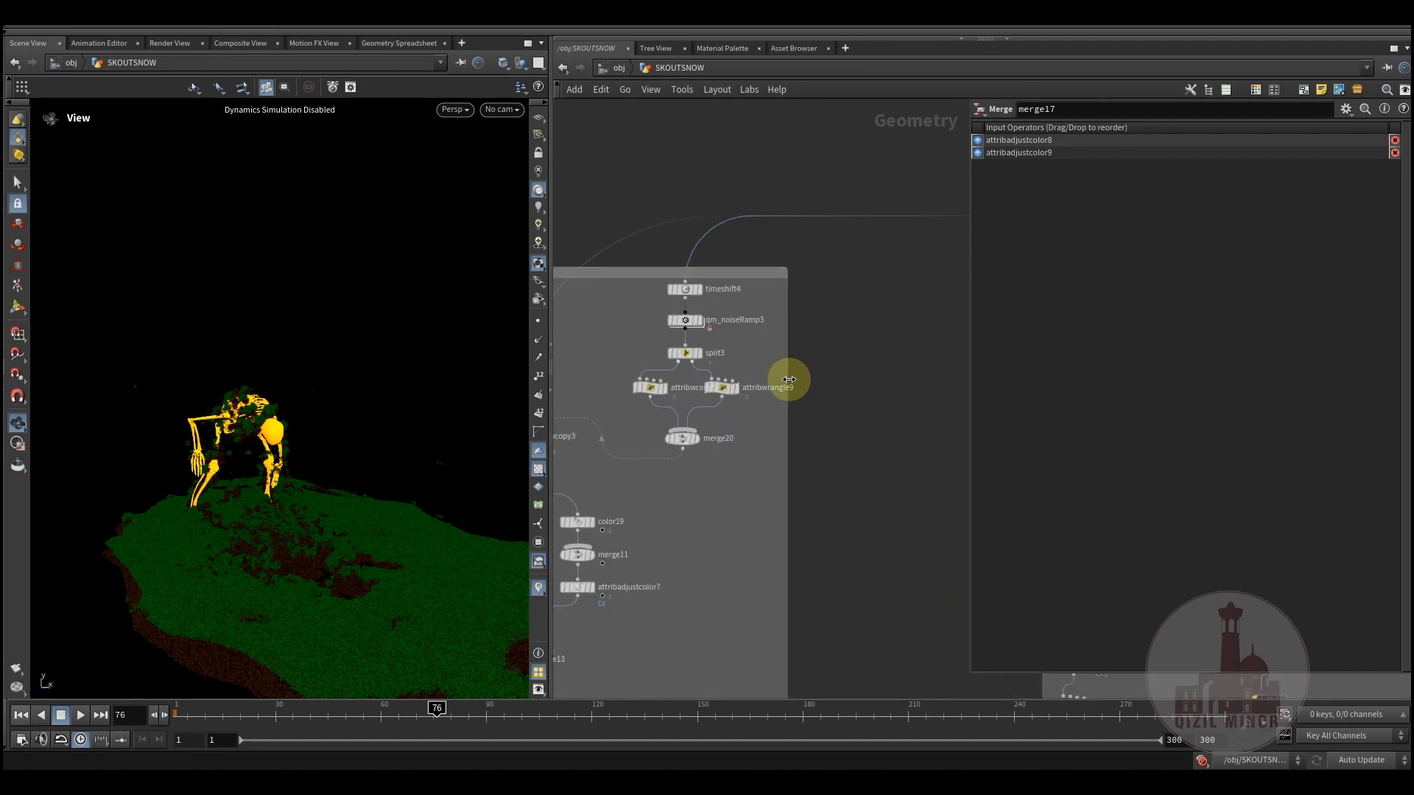
pyautogui.moveTo(667, 329); pyautogui.dragTo(717, 448, button='middle')
pyautogui.scroll(3, 718, 448)
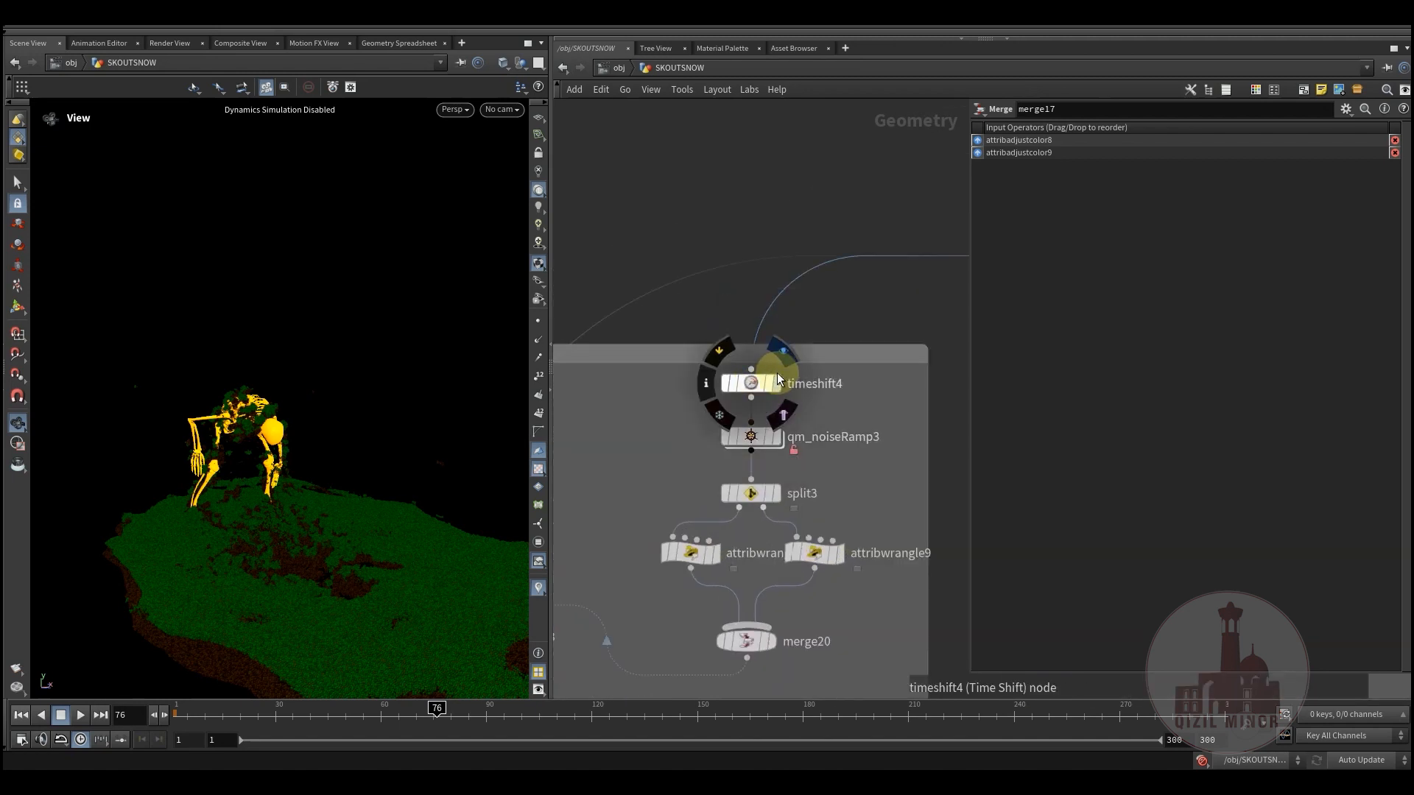
pyautogui.click(751, 386)
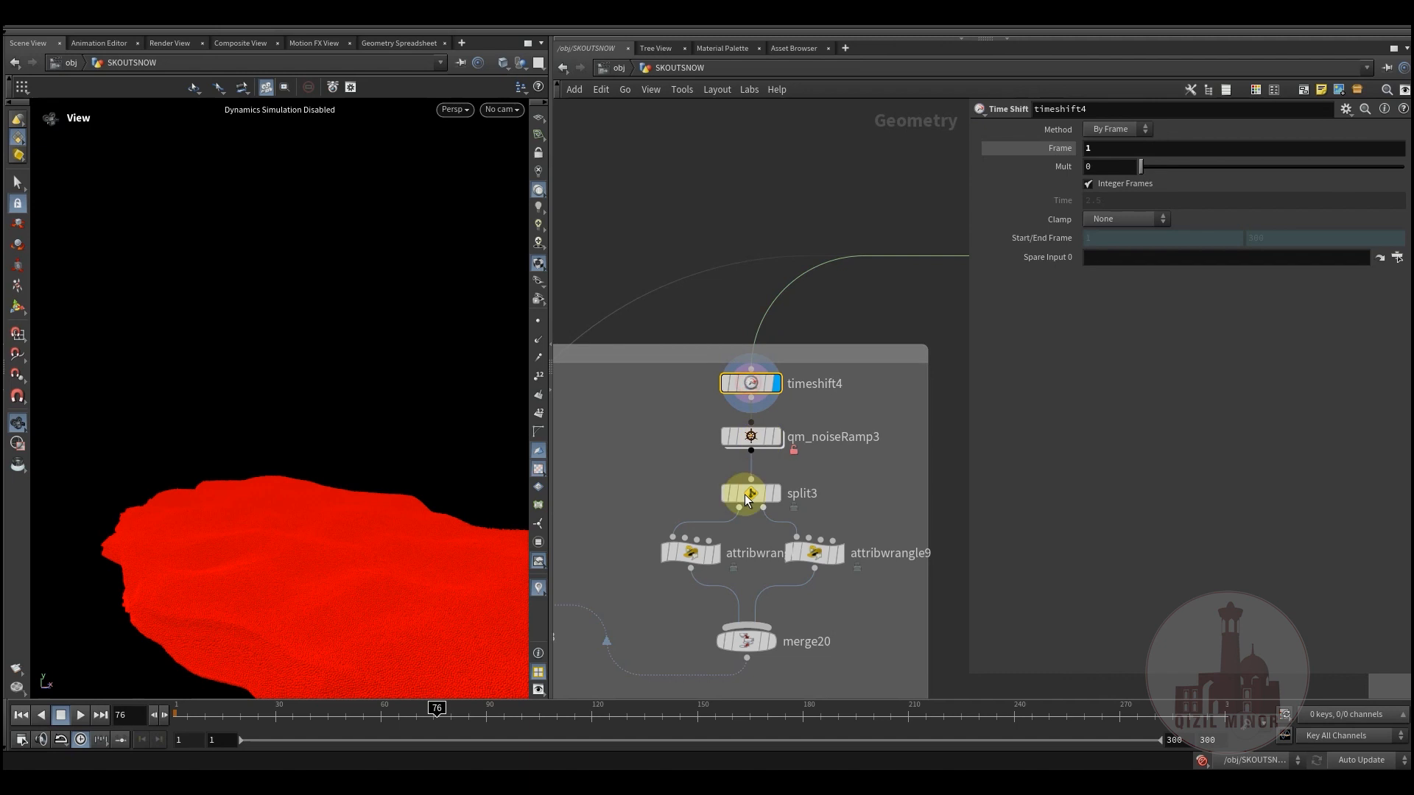
pyautogui.moveTo(373, 483)
pyautogui.mouseDown()
pyautogui.moveTo(351, 439)
pyautogui.moveTo(346, 471)
pyautogui.mouseUp()
# Display and select qm_noiseRamp3, view its SortParm settings, and inspect the noise mask on the ground from several angles
pyautogui.moveTo(752, 439)
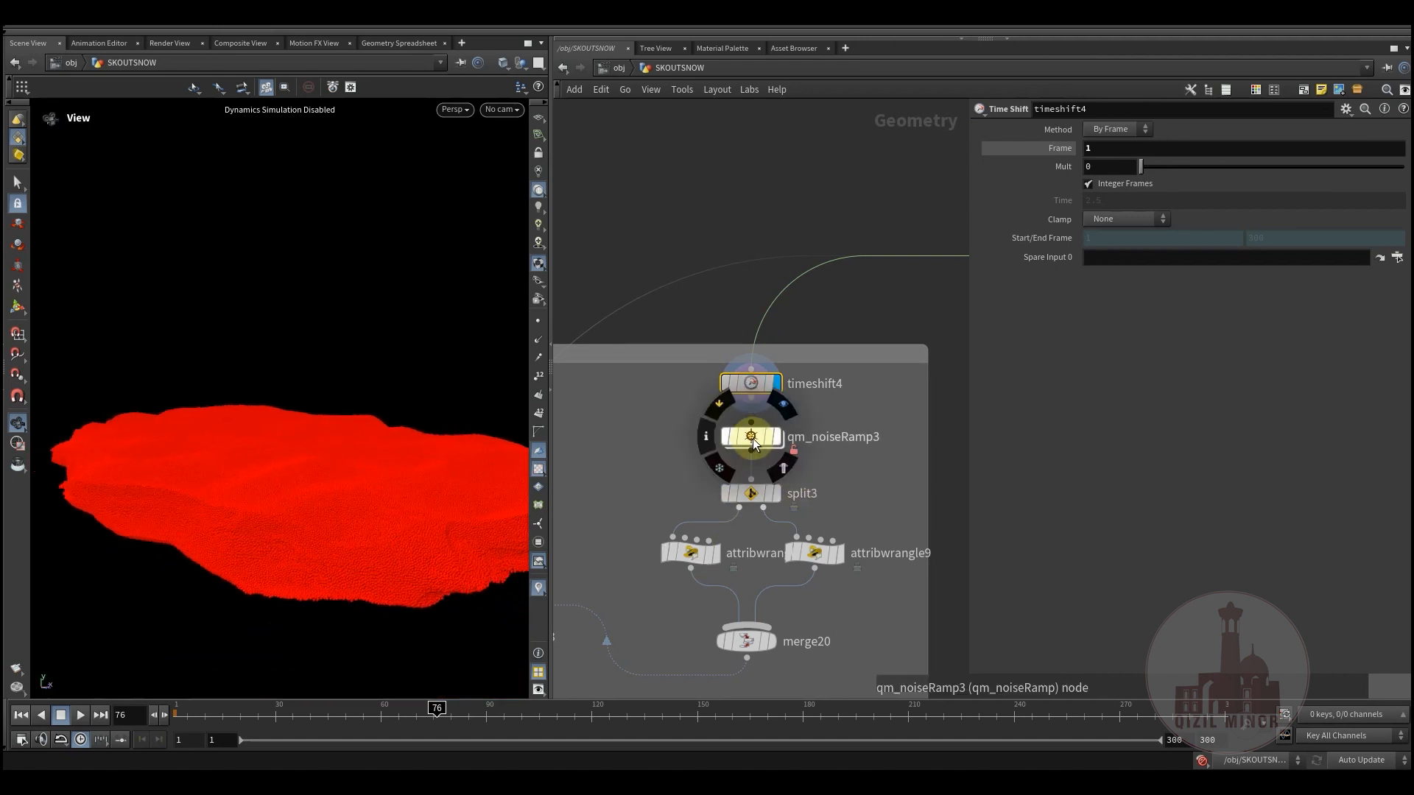
pyautogui.click(782, 412)
pyautogui.click(737, 440)
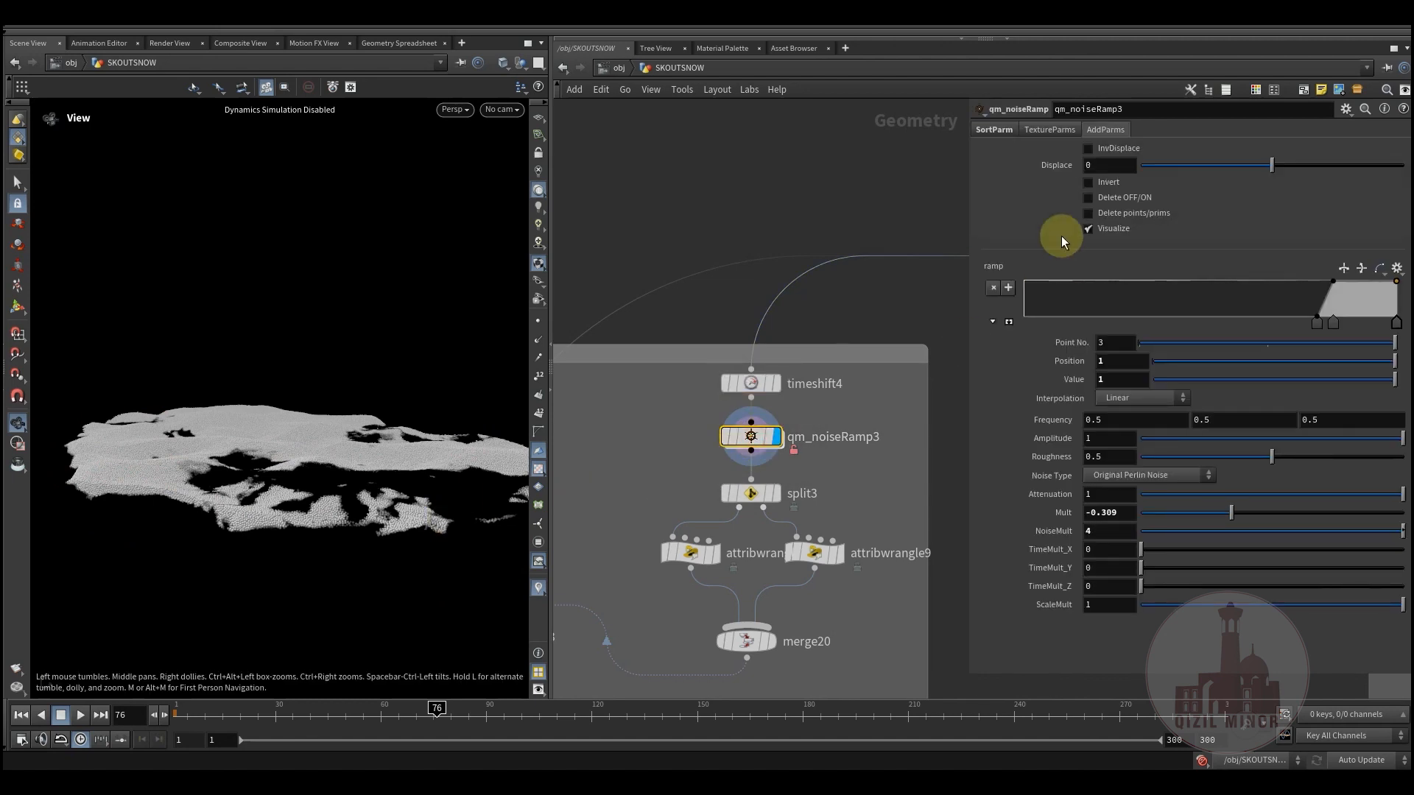
pyautogui.click(991, 128)
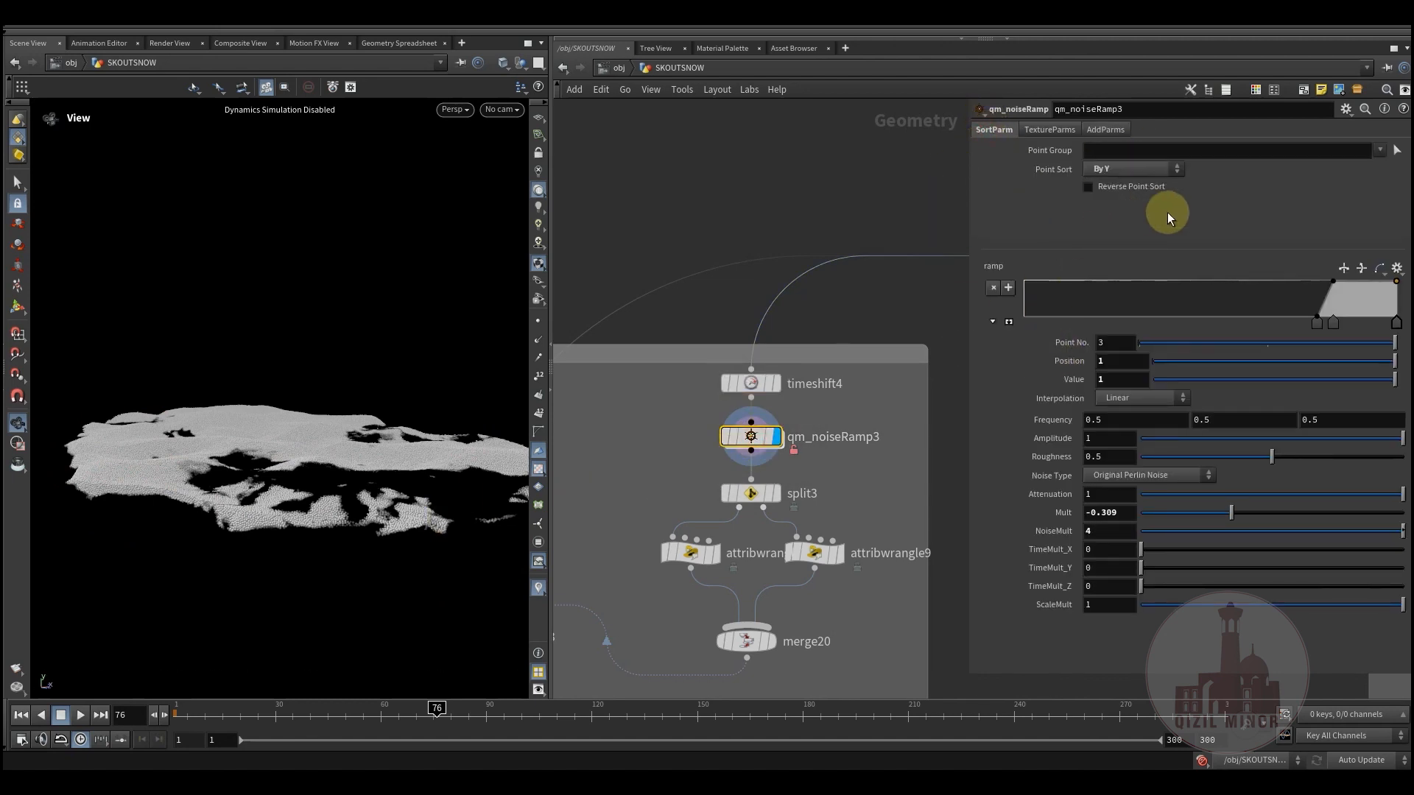
pyautogui.moveTo(355, 395); pyautogui.dragTo(254, 450)
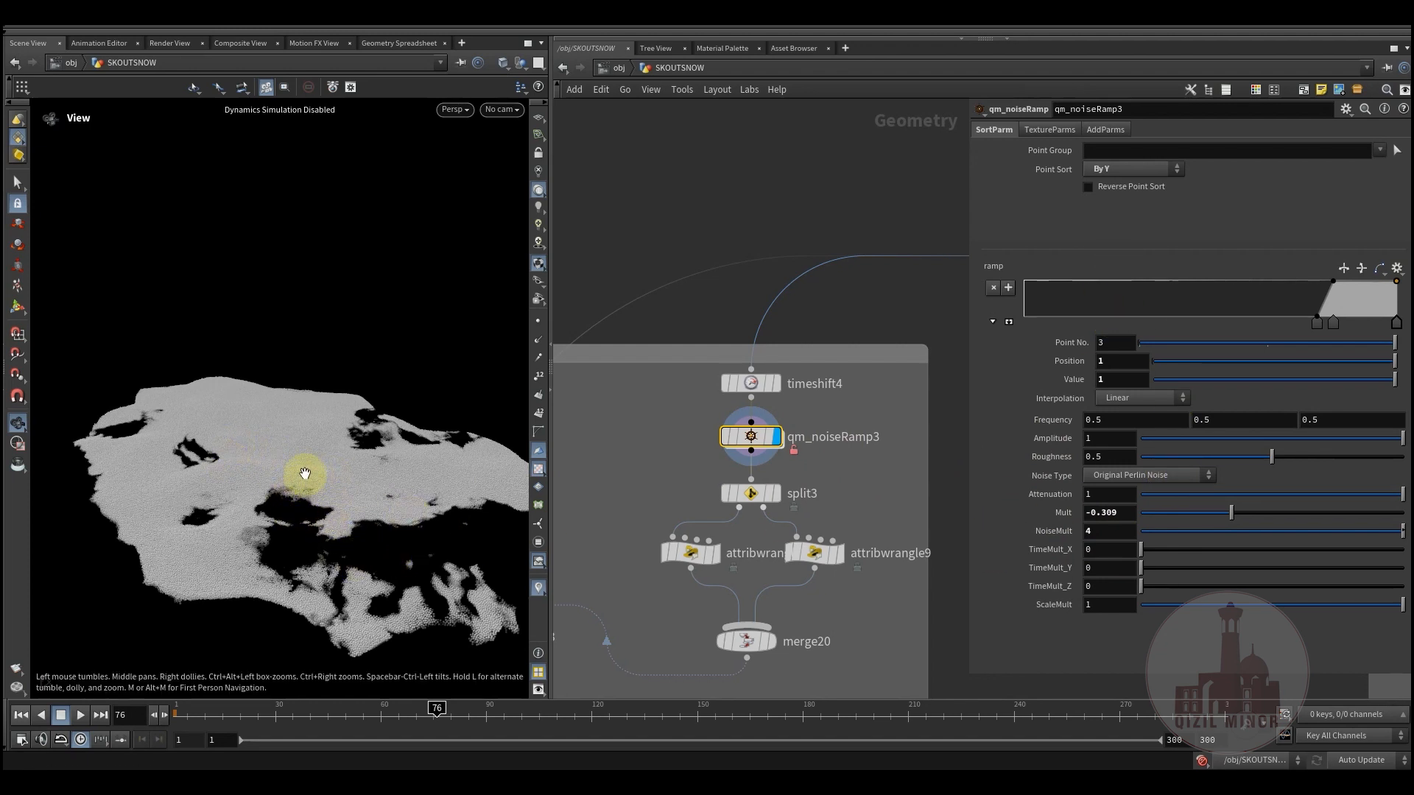
pyautogui.moveTo(353, 466); pyautogui.dragTo(324, 478)
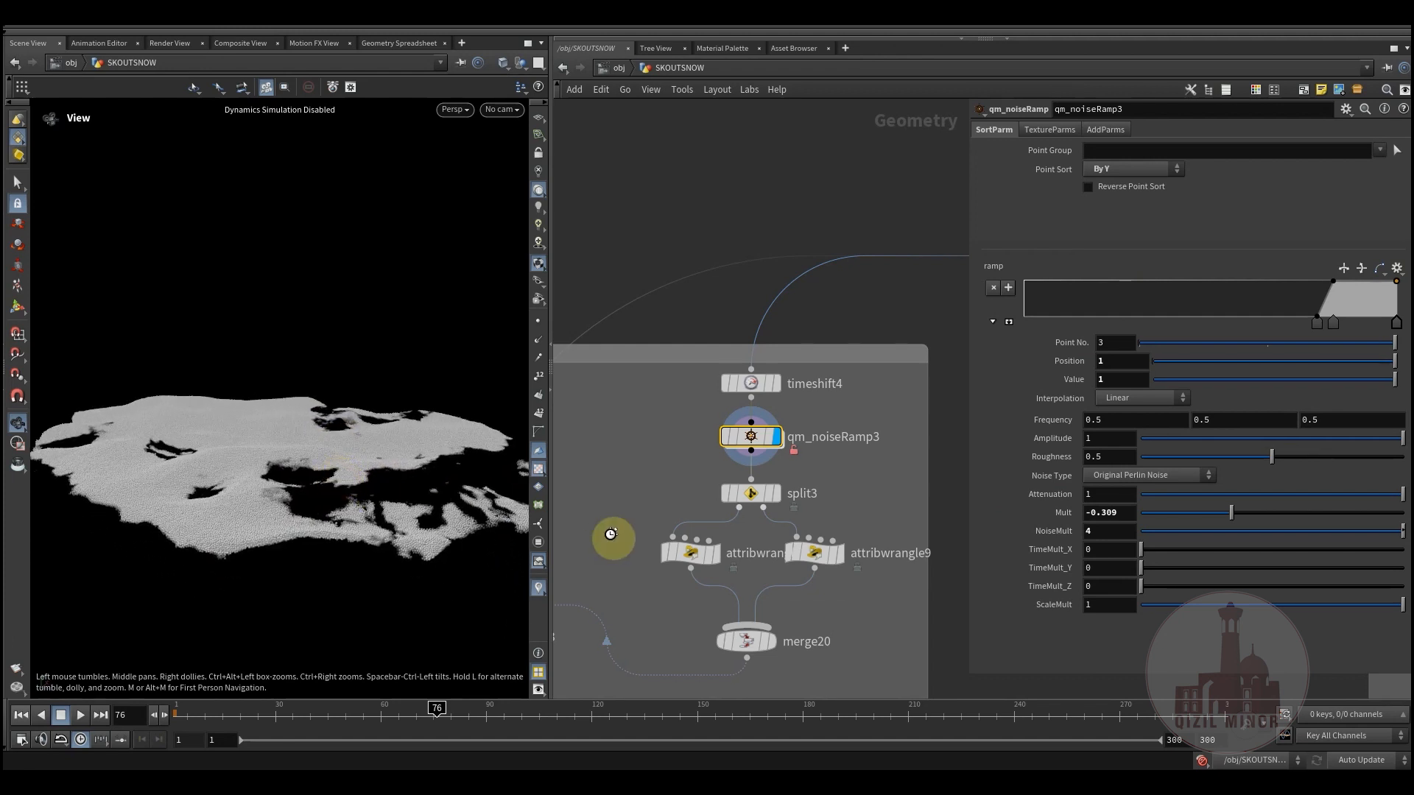
# Display and select split3, attribwrangle10 and attribwrangle9 in turn, examining the split's group expression and each wrangle's ground value
pyautogui.click(756, 490)
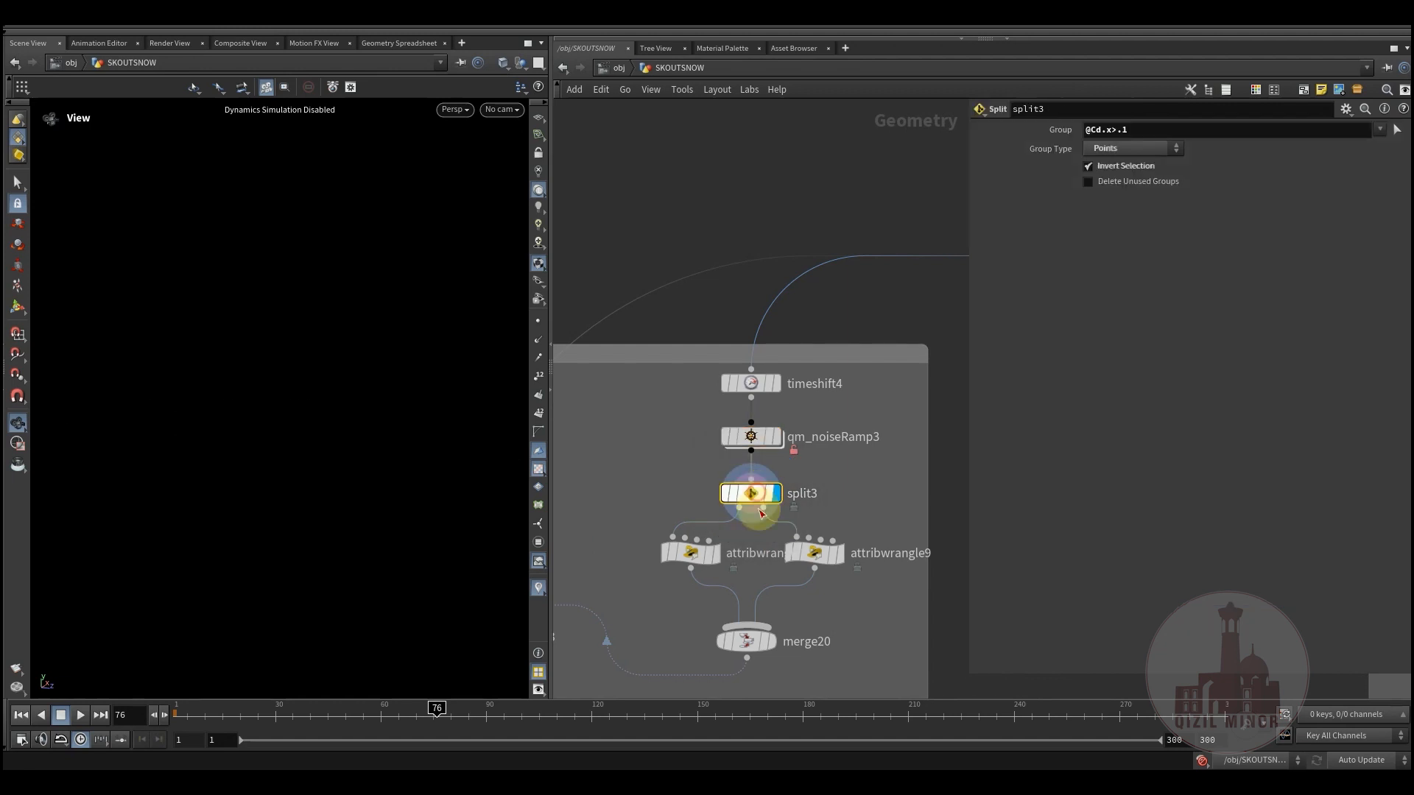
pyautogui.press('Return')
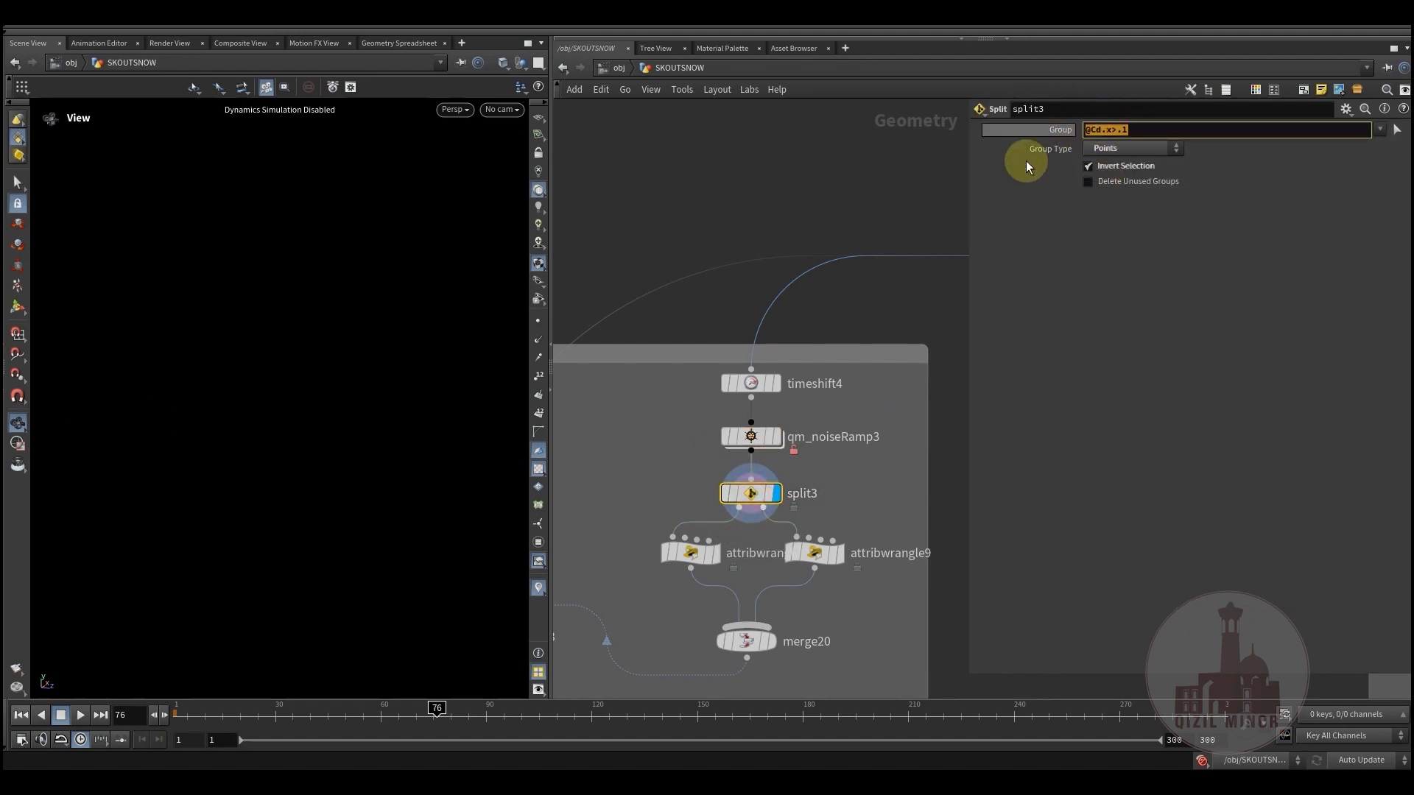
pyautogui.click(712, 553)
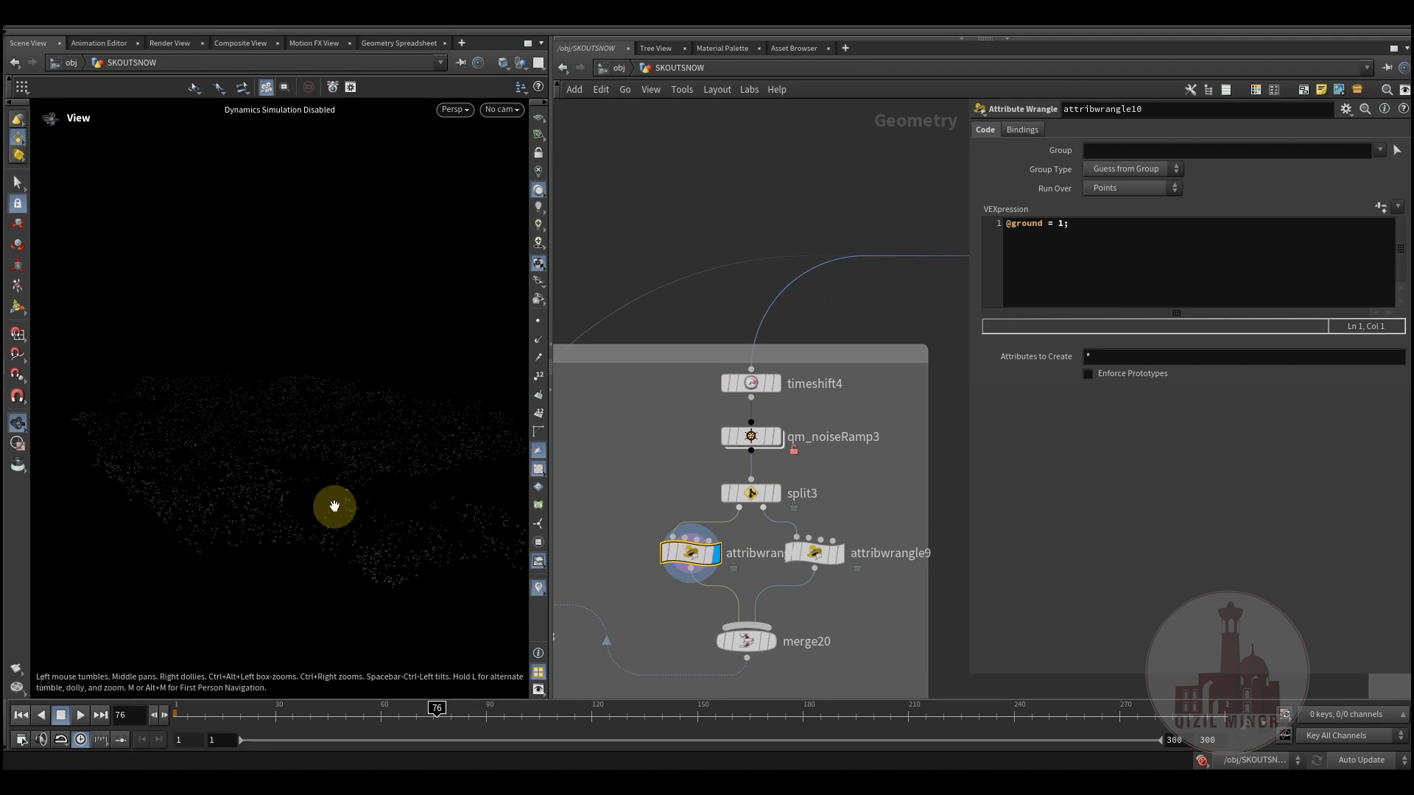
pyautogui.moveTo(825, 562)
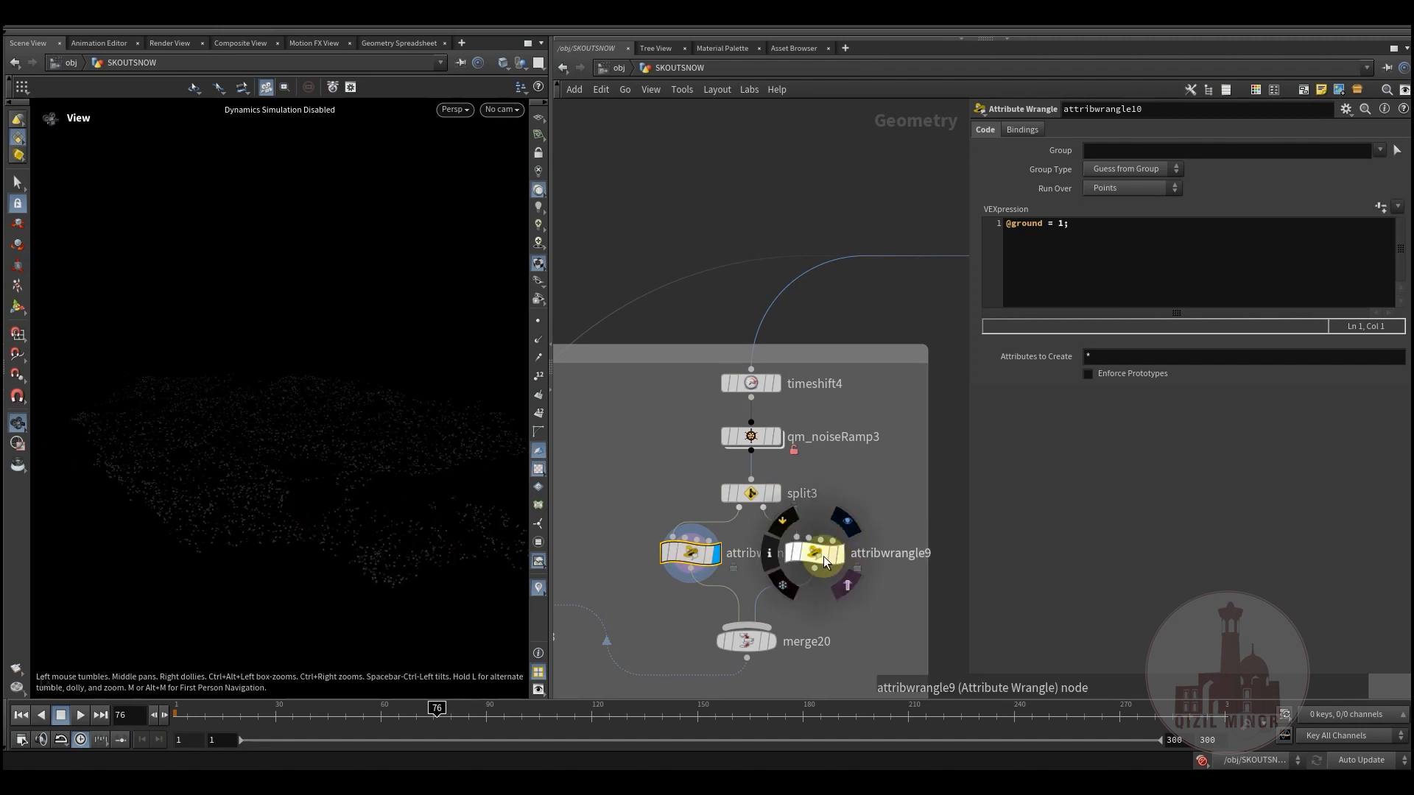
pyautogui.click(846, 523)
# Follow merge20's output to attribcopy3, display and select that node, and examine its attribute name and matching attribute
pyautogui.click(773, 641)
pyautogui.moveTo(682, 605); pyautogui.dragTo(759, 520, button='middle')
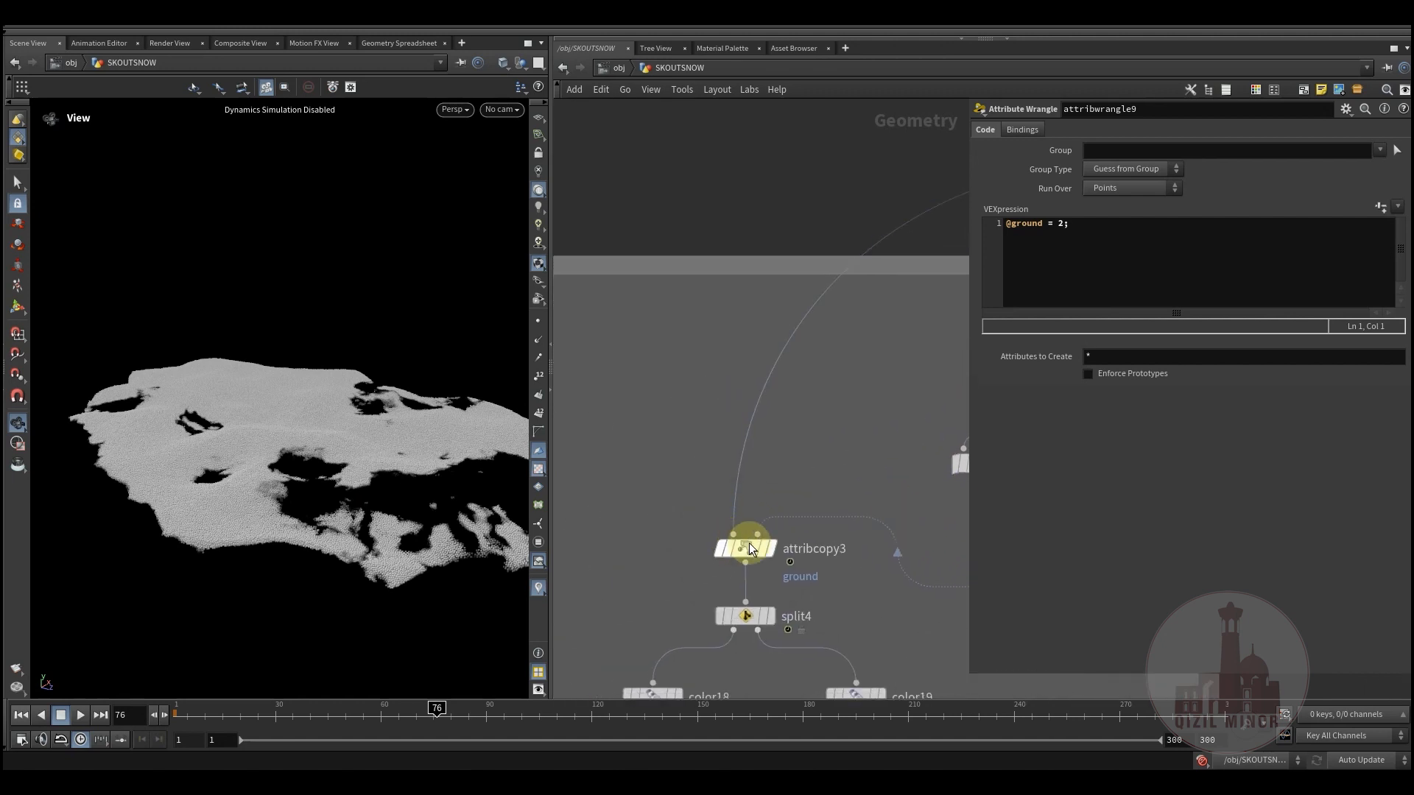
pyautogui.click(800, 516)
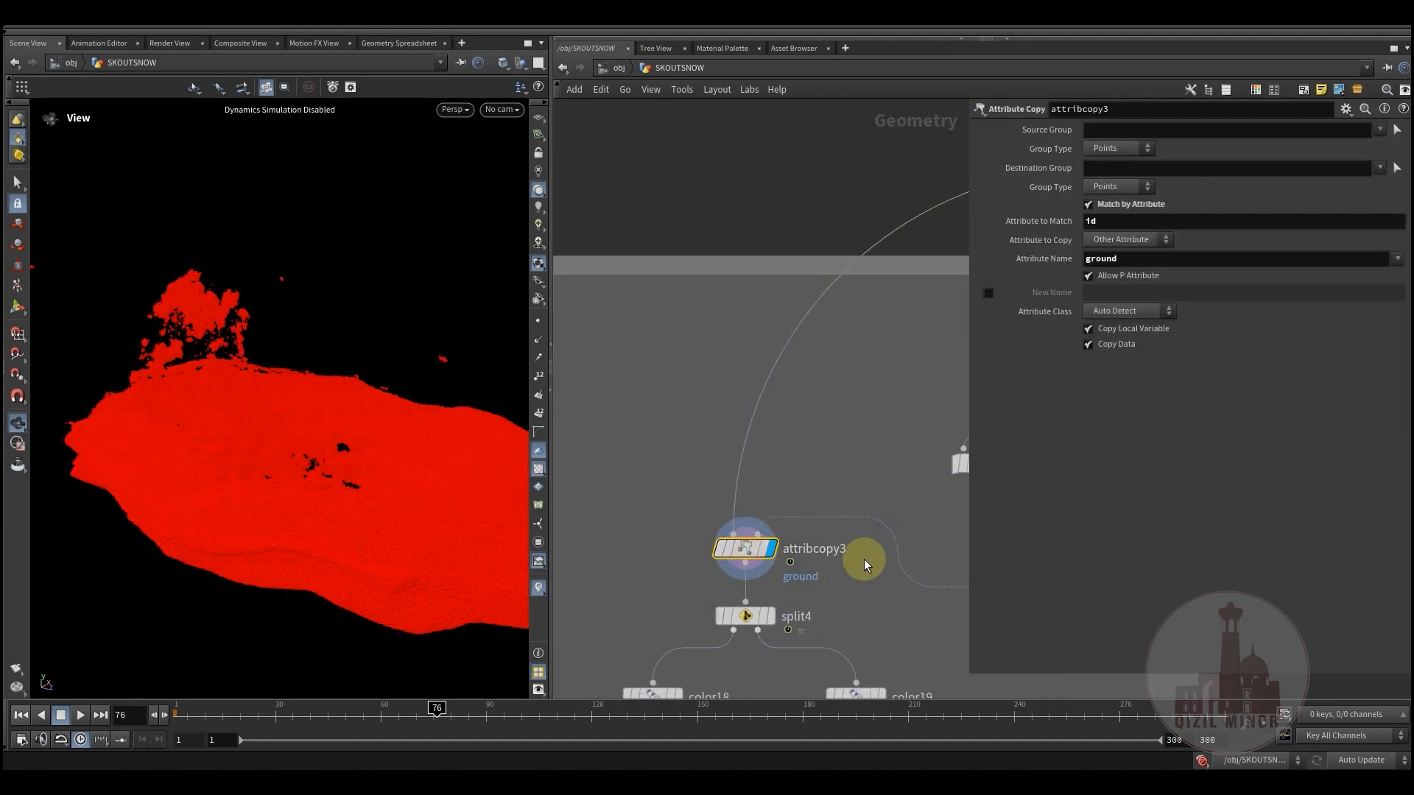
# Display and select split4 below attribcopy3 and examine its ground-based group expression
pyautogui.moveTo(821, 558); pyautogui.dragTo(814, 410, button='middle')
pyautogui.moveTo(707, 448)
pyautogui.click(728, 400)
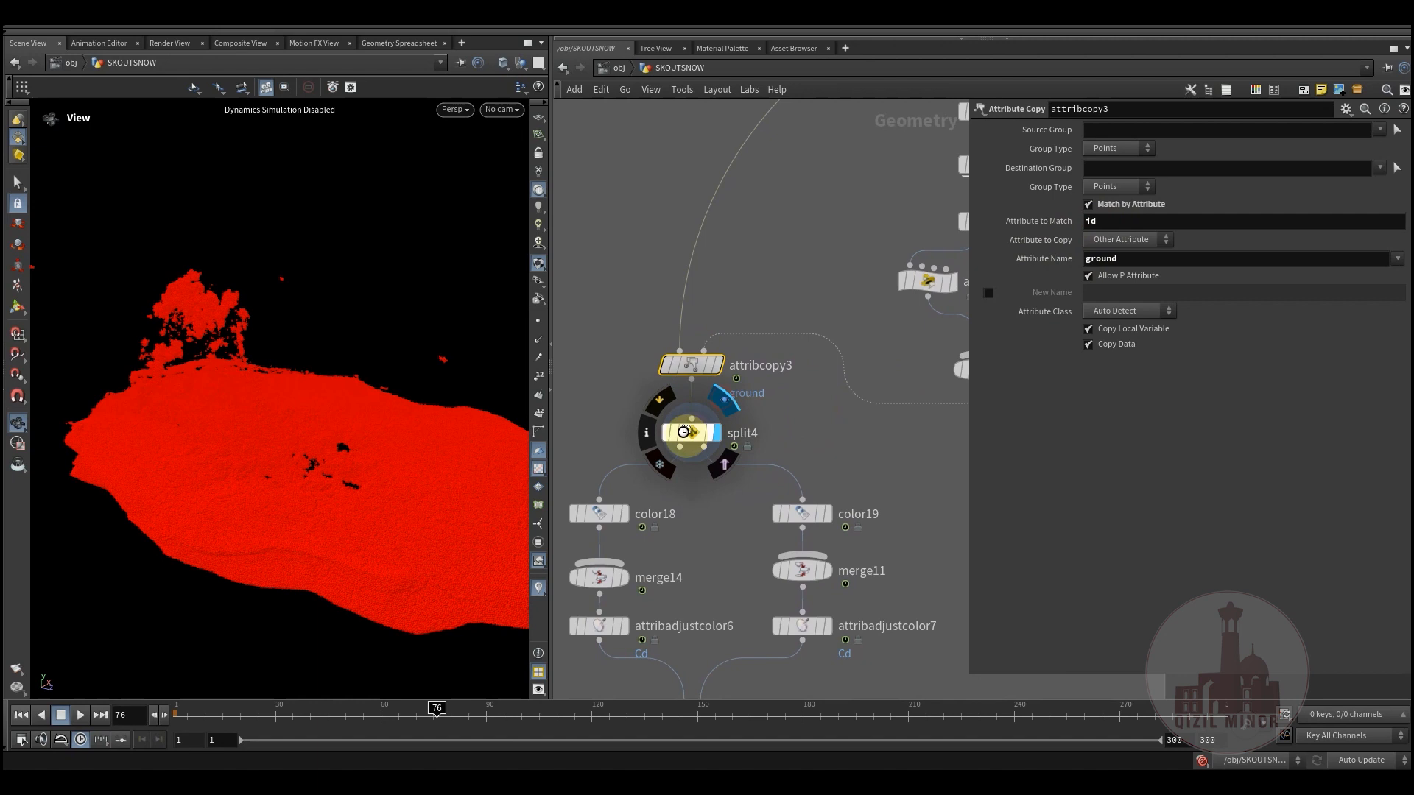
pyautogui.click(691, 436)
# Display attribadjustcolor6, attribadjustcolor7 and merge13 in turn and inspect the separate and merged brown and green grains
pyautogui.moveTo(733, 512); pyautogui.dragTo(764, 354, button='middle')
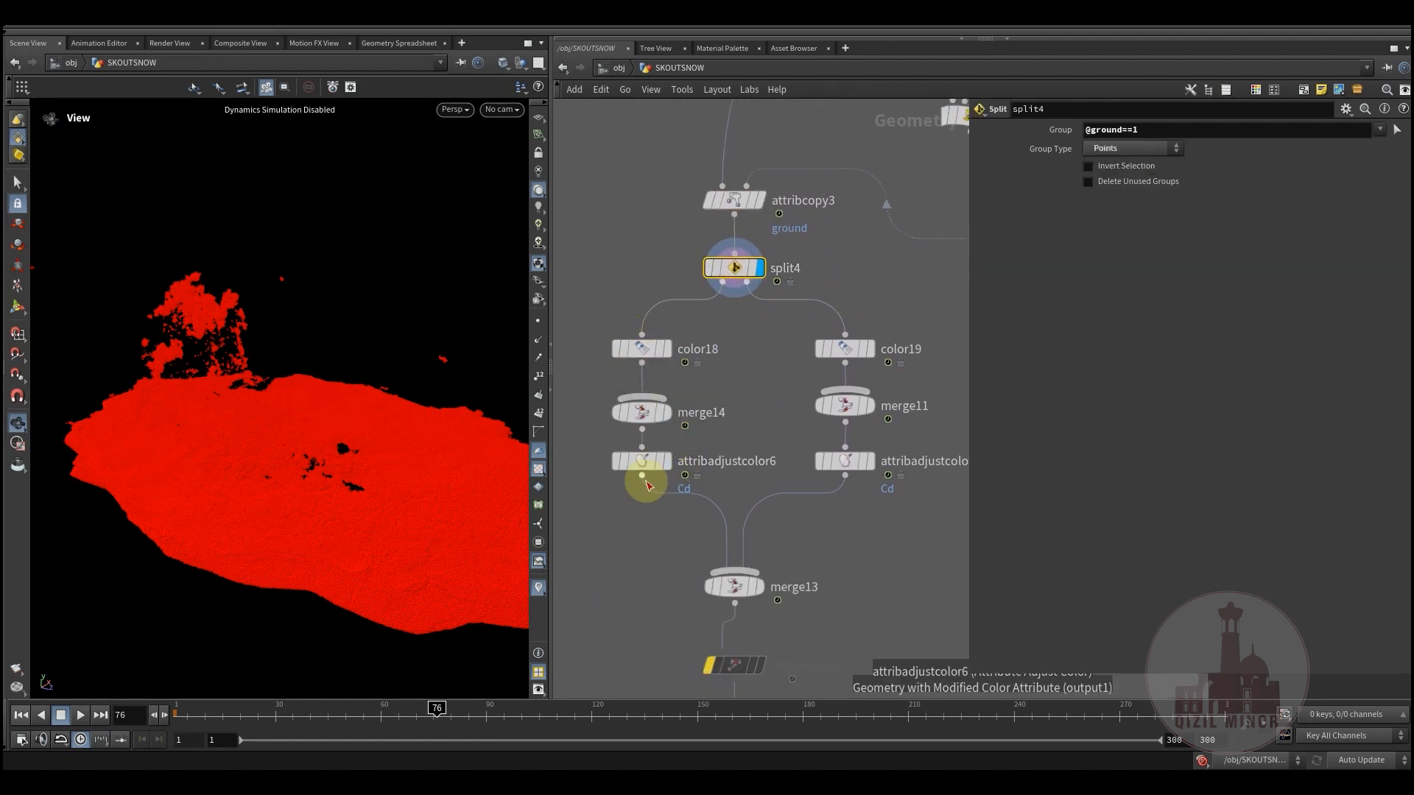
pyautogui.moveTo(665, 438)
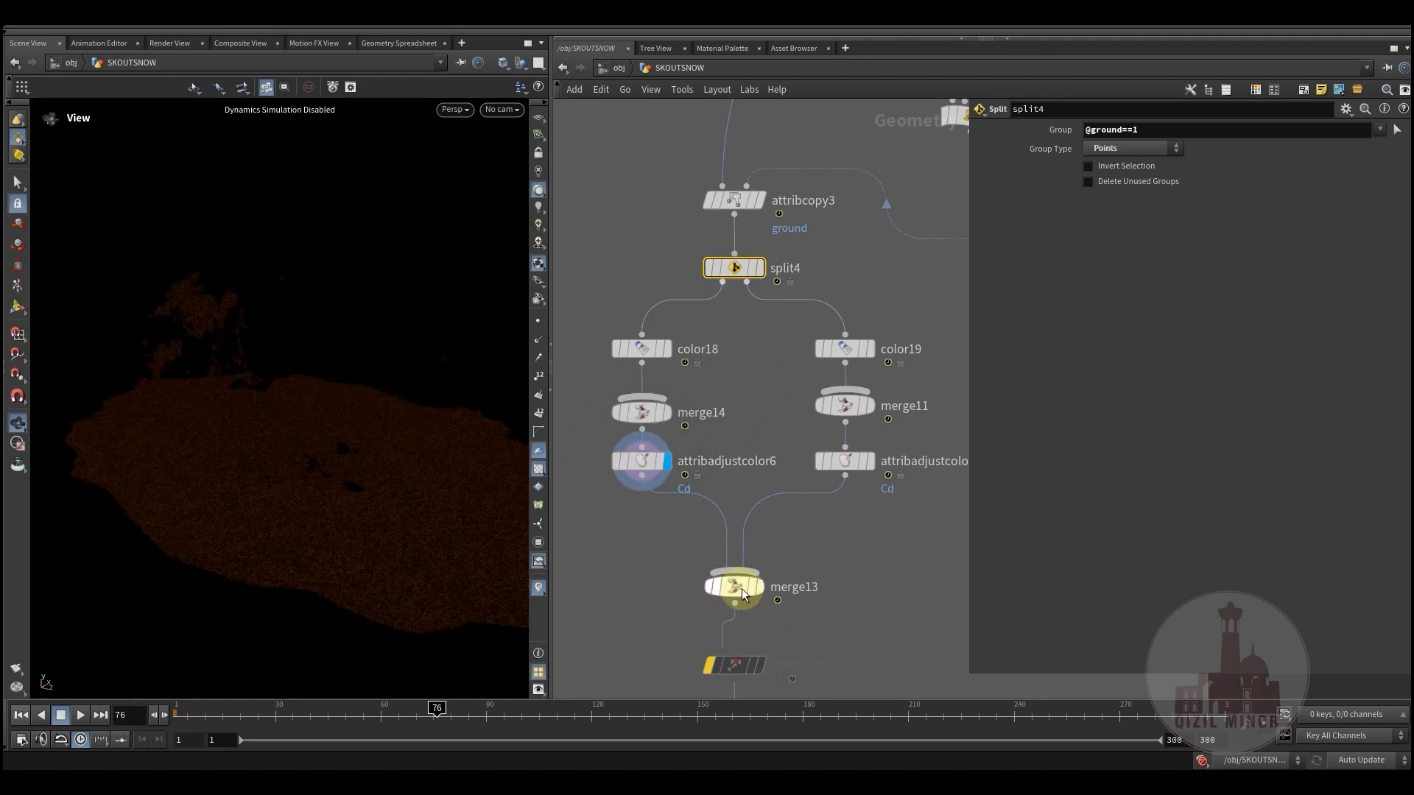
pyautogui.click(879, 438)
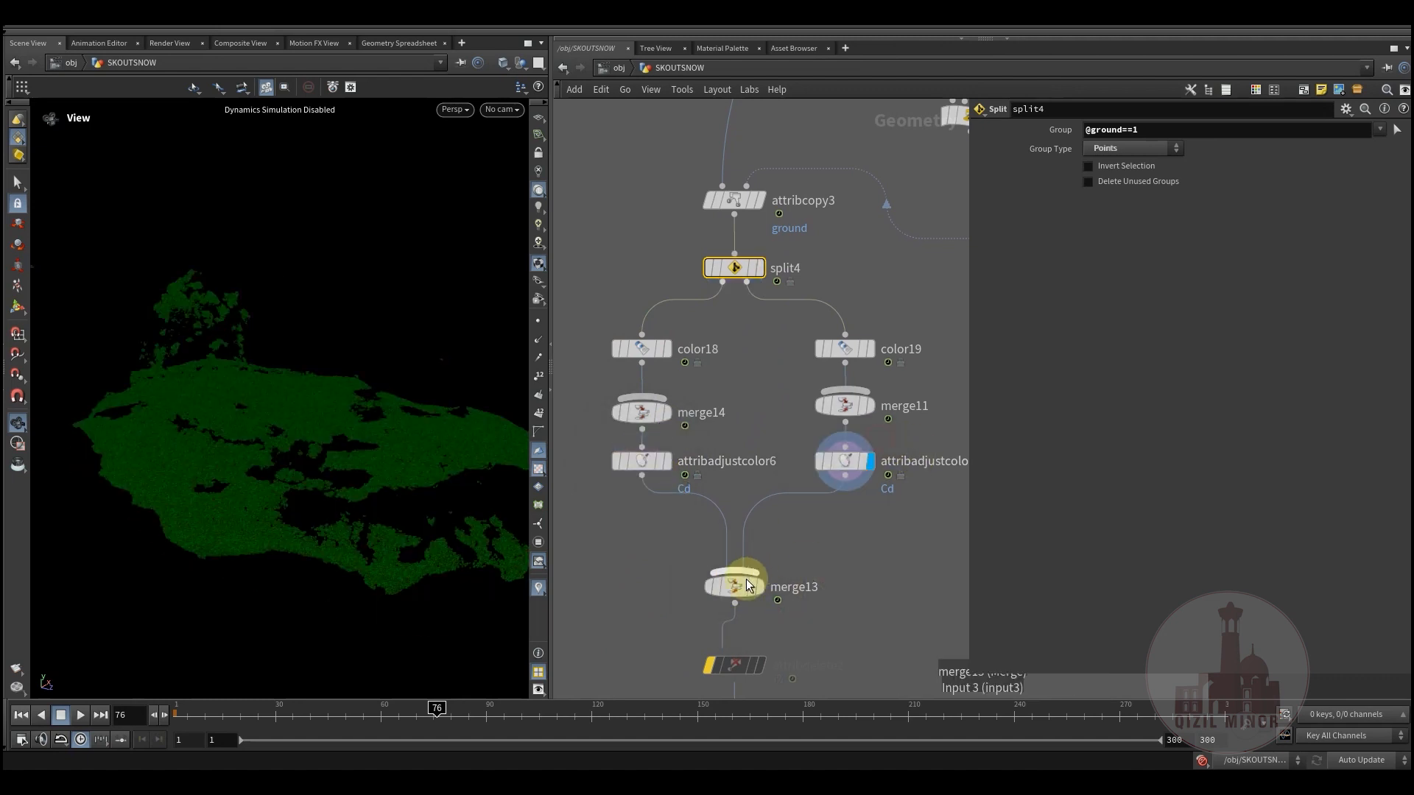
pyautogui.moveTo(767, 561)
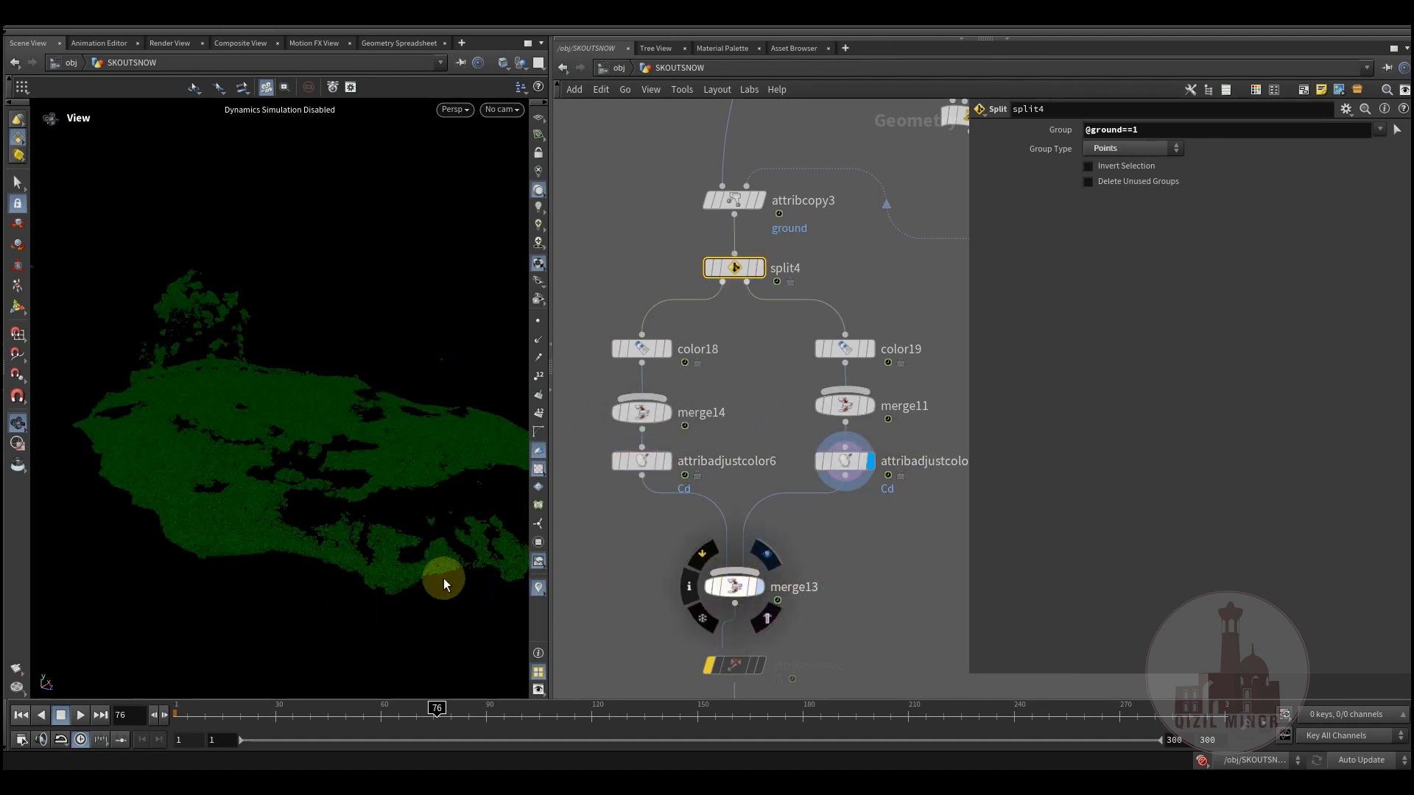
pyautogui.moveTo(301, 490)
pyautogui.mouseDown()
pyautogui.moveTo(308, 511)
pyautogui.moveTo(322, 466)
pyautogui.moveTo(327, 479)
pyautogui.moveTo(306, 473)
pyautogui.mouseUp()
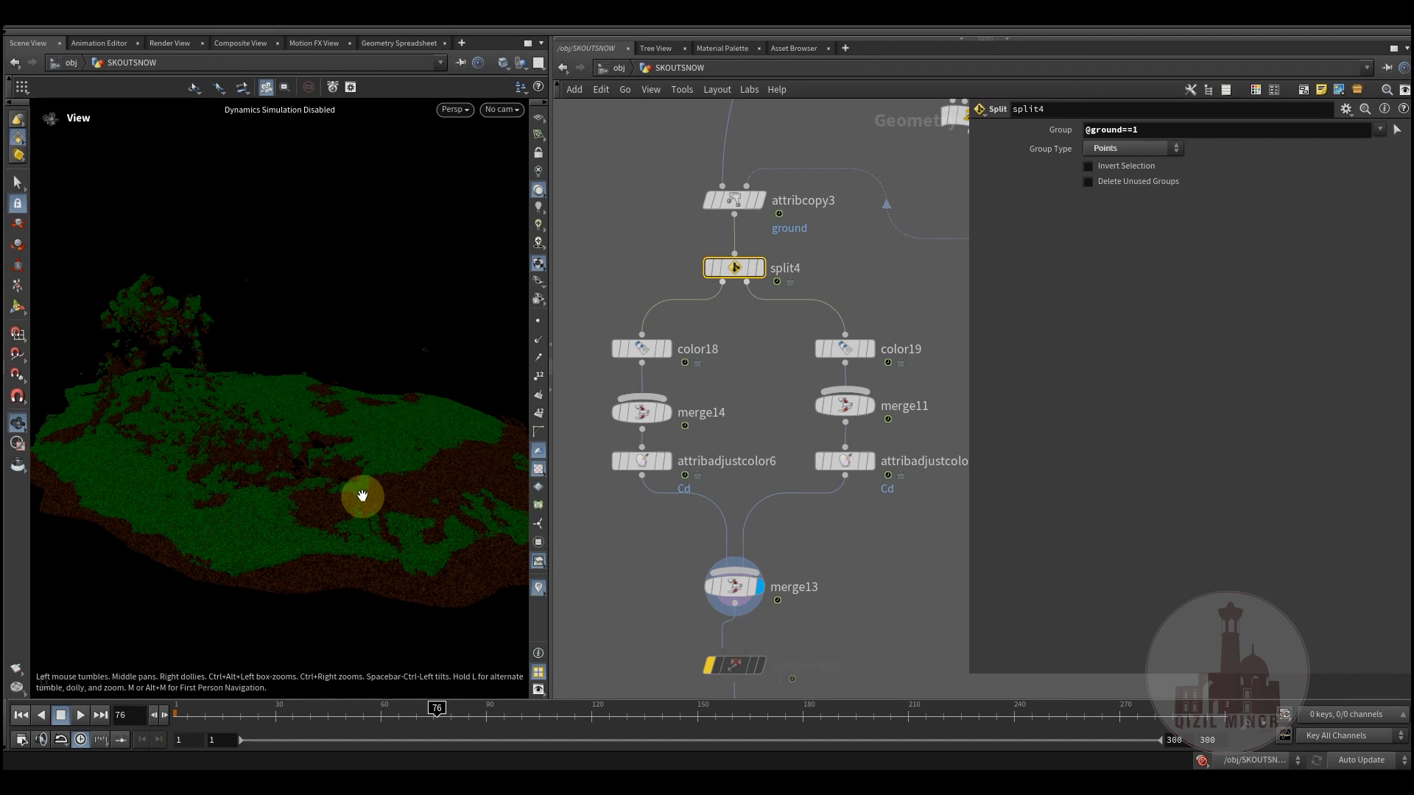
pyautogui.moveTo(320, 483); pyautogui.dragTo(278, 492)
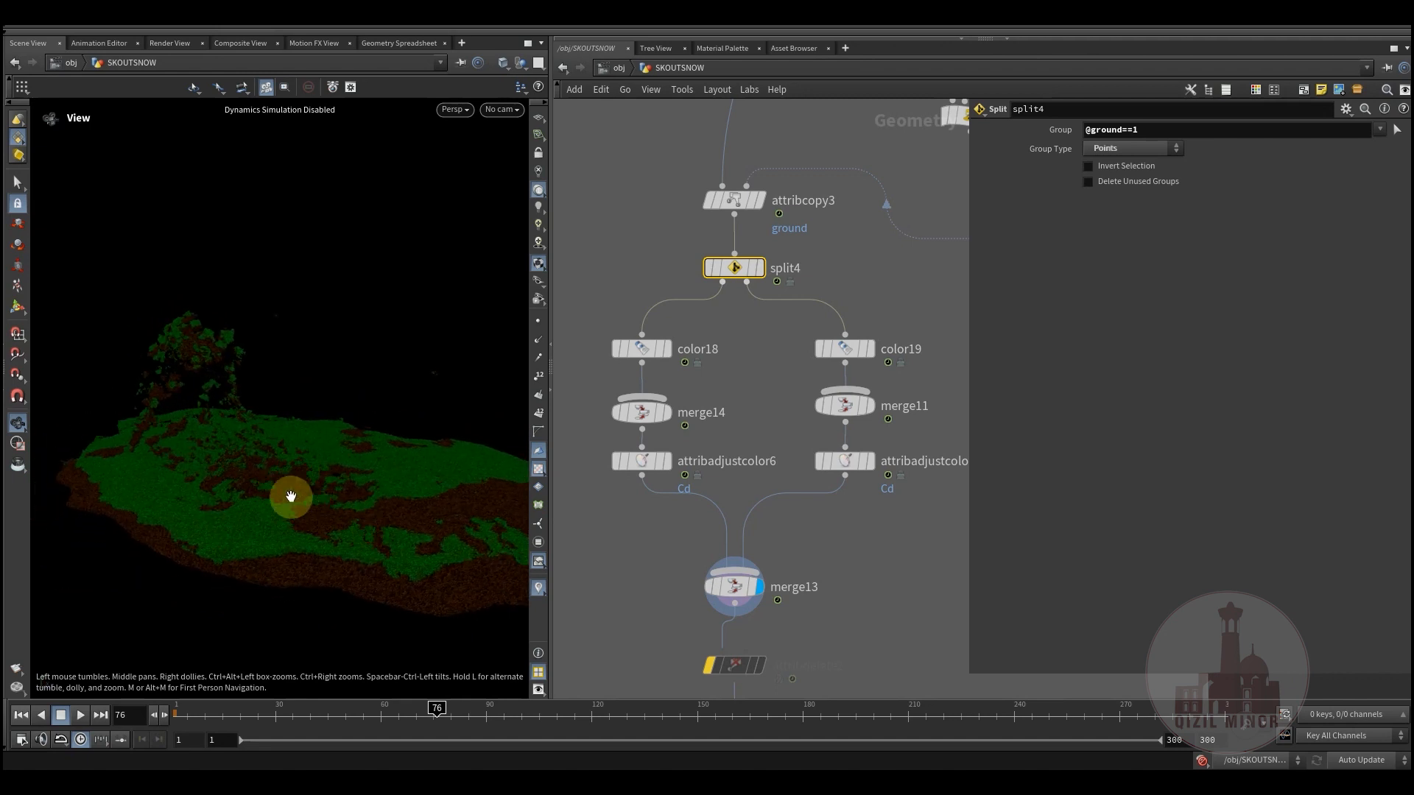
# Return to qm_noiseRamp3, select it, go to frame 21, and set its Mult to 0.101 while merge13 stays displayed
pyautogui.moveTo(745, 363); pyautogui.dragTo(534, 493, button='middle')
pyautogui.moveTo(648, 339); pyautogui.dragTo(884, 336, button='middle')
pyautogui.moveTo(781, 420); pyautogui.dragTo(799, 286, button='middle')
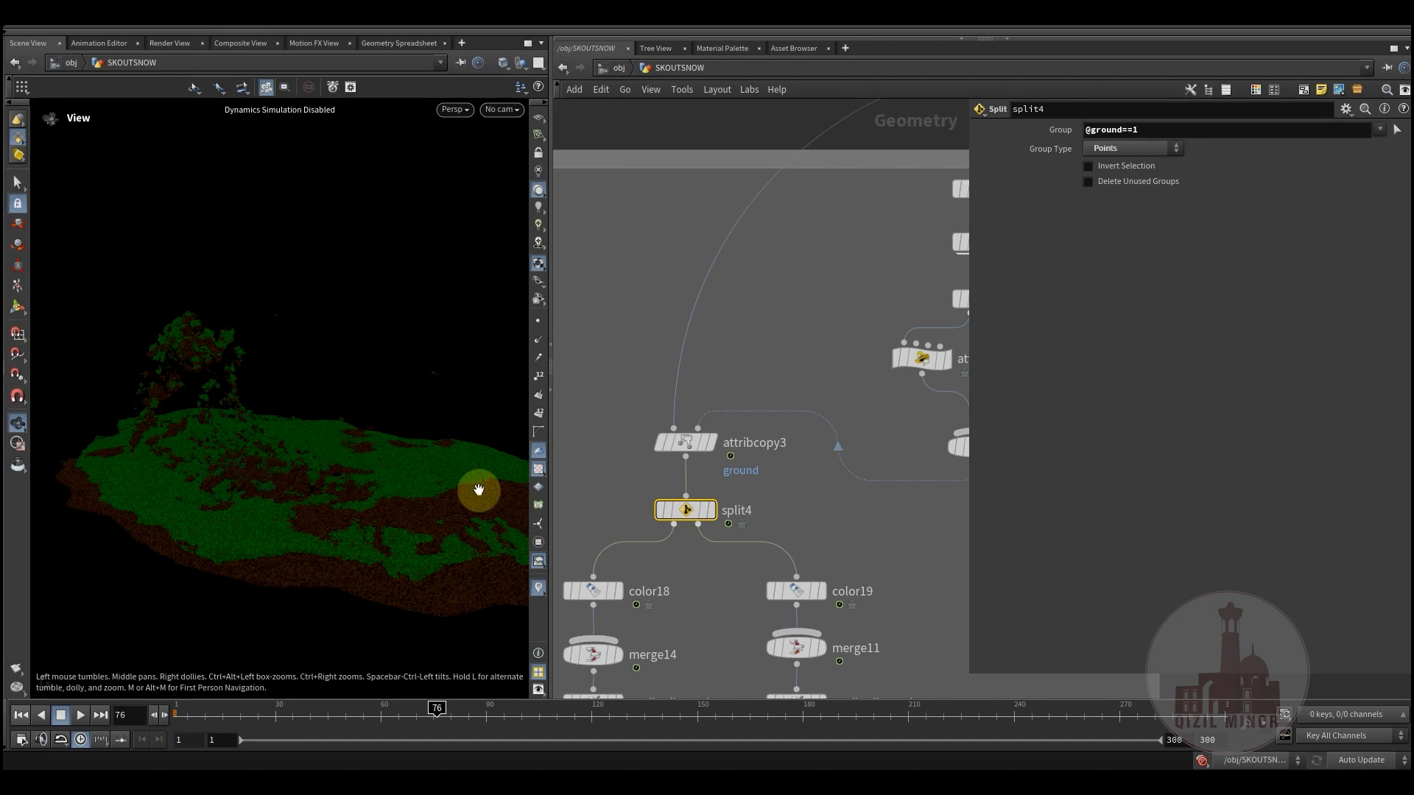
pyautogui.moveTo(788, 316); pyautogui.dragTo(674, 406, button='middle')
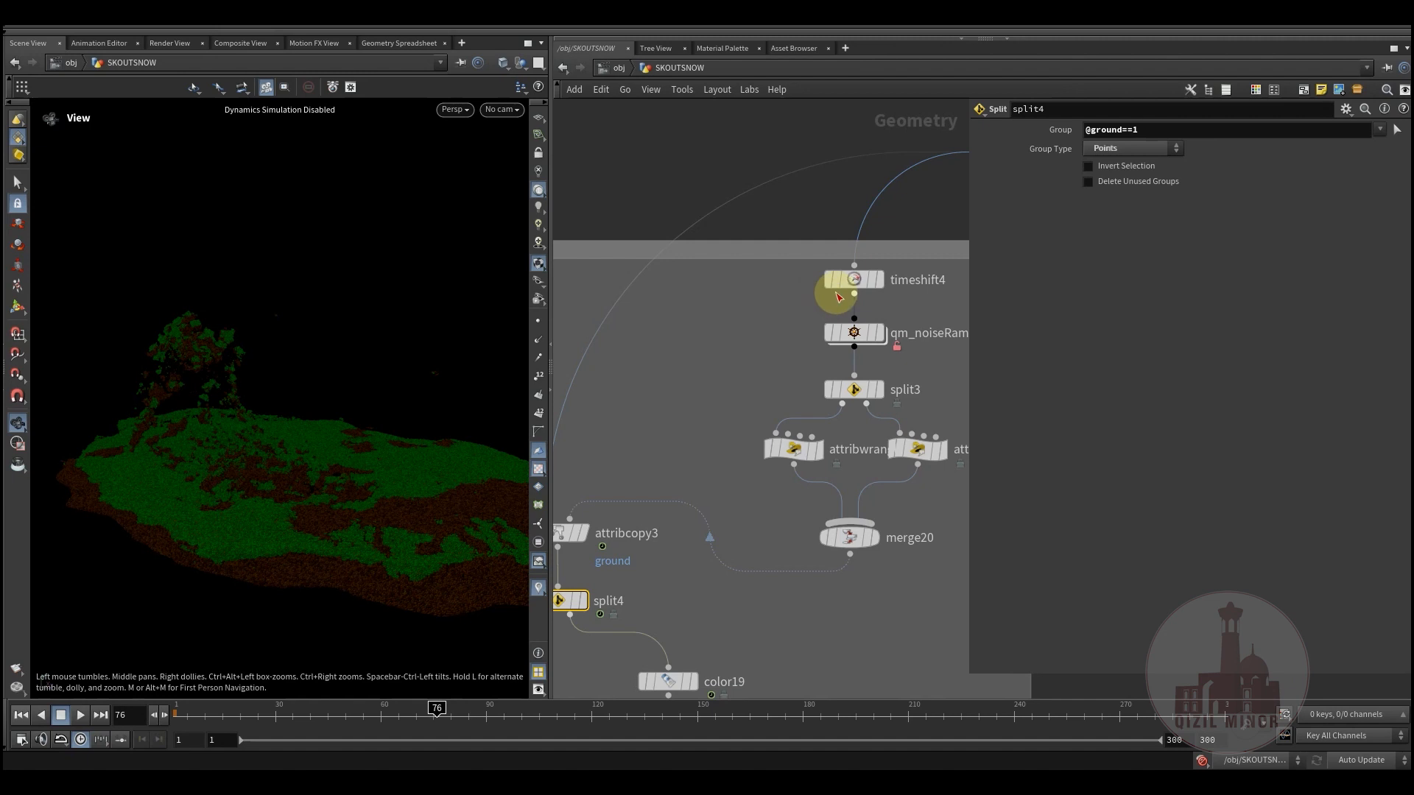
pyautogui.click(854, 332)
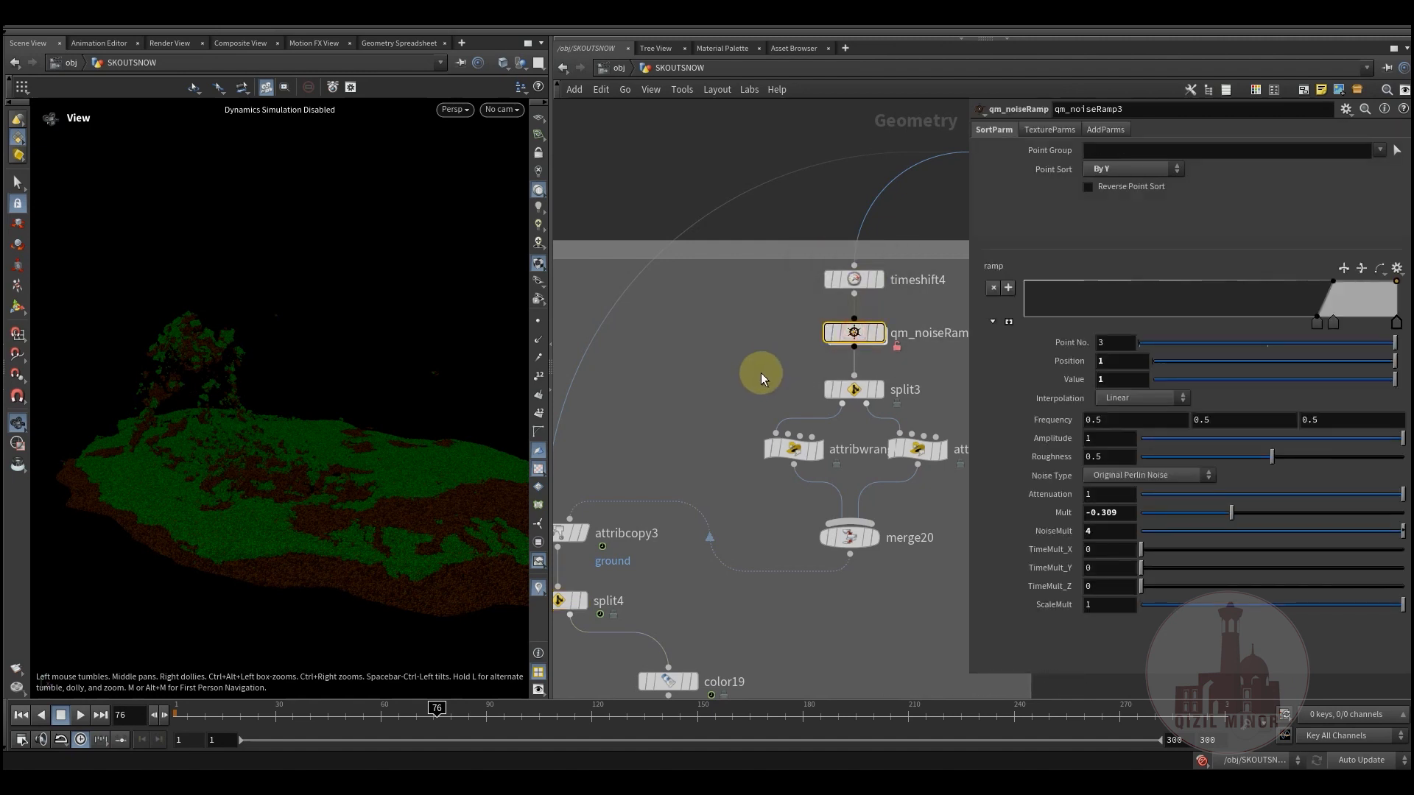
pyautogui.click(295, 723)
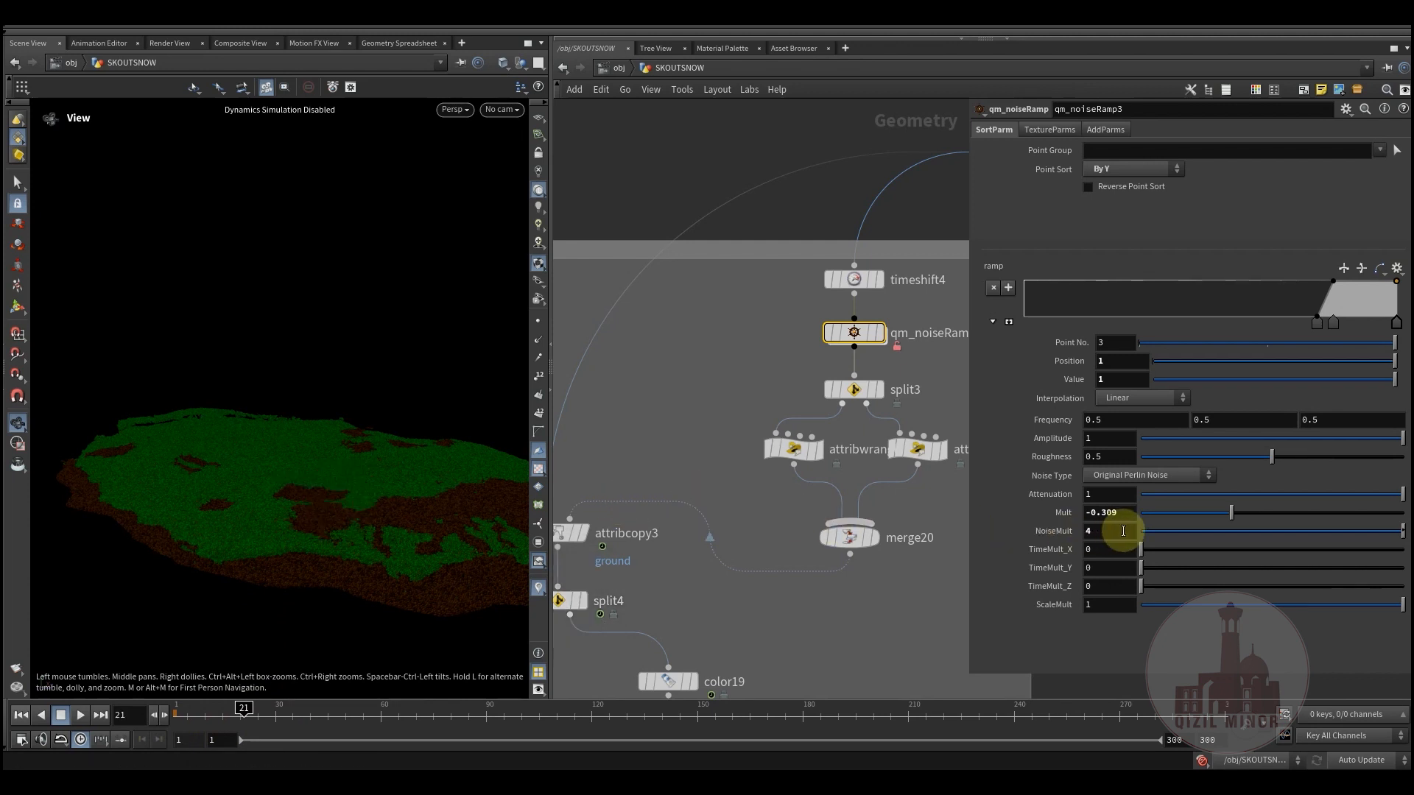
pyautogui.moveTo(309, 486); pyautogui.dragTo(142, 404)
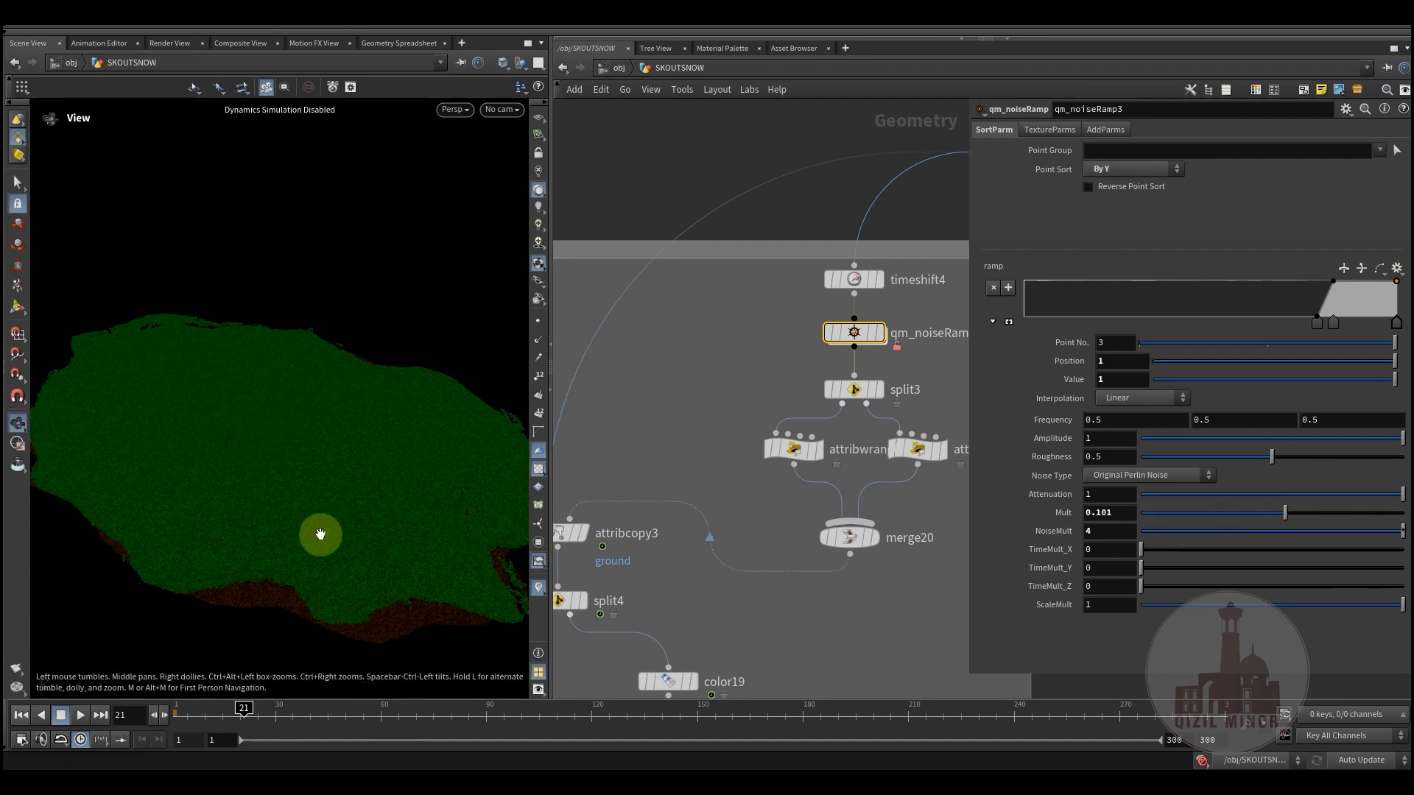
# Go to frame 77, inspect the recolored grains from several angles, and return to frame 21
pyautogui.click(346, 711)
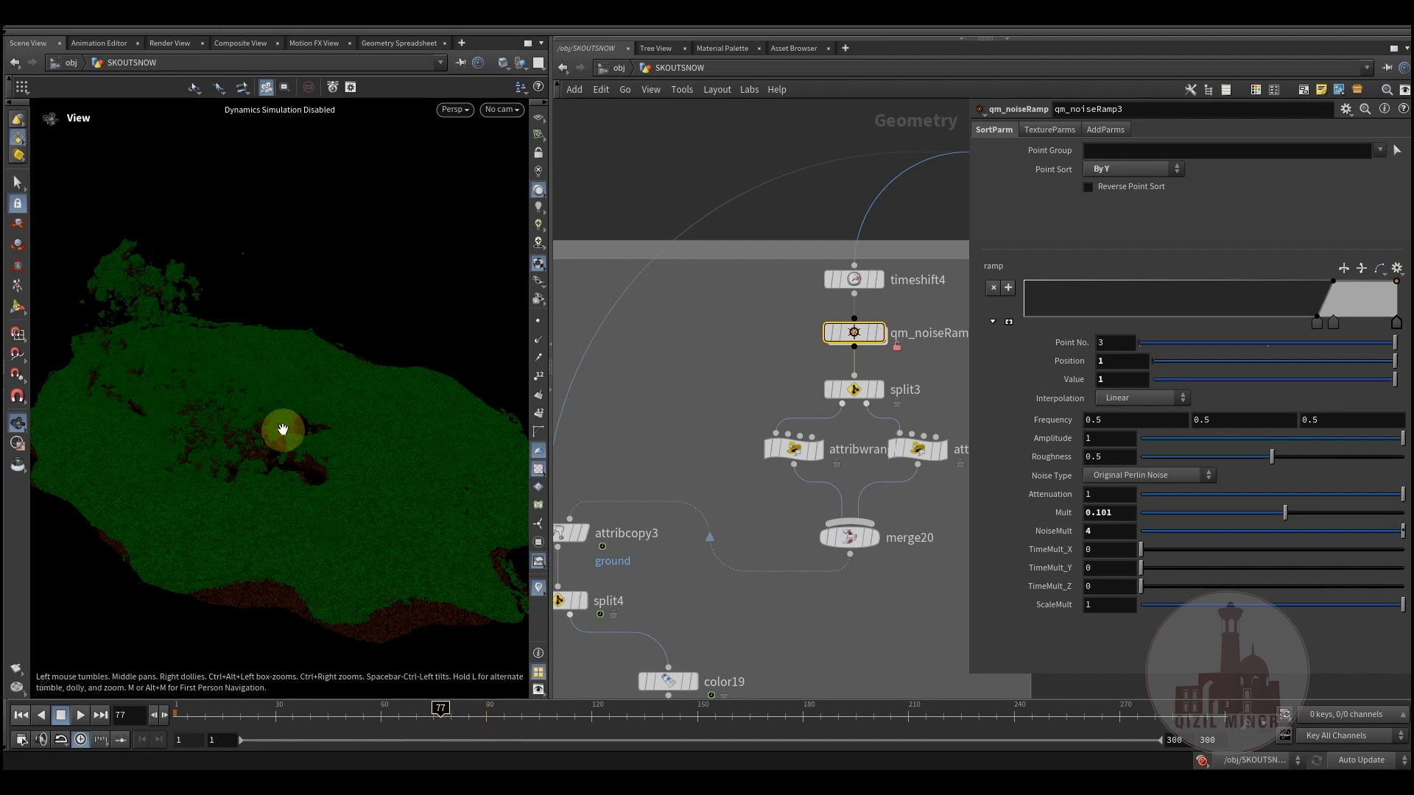
pyautogui.moveTo(274, 397); pyautogui.dragTo(218, 361)
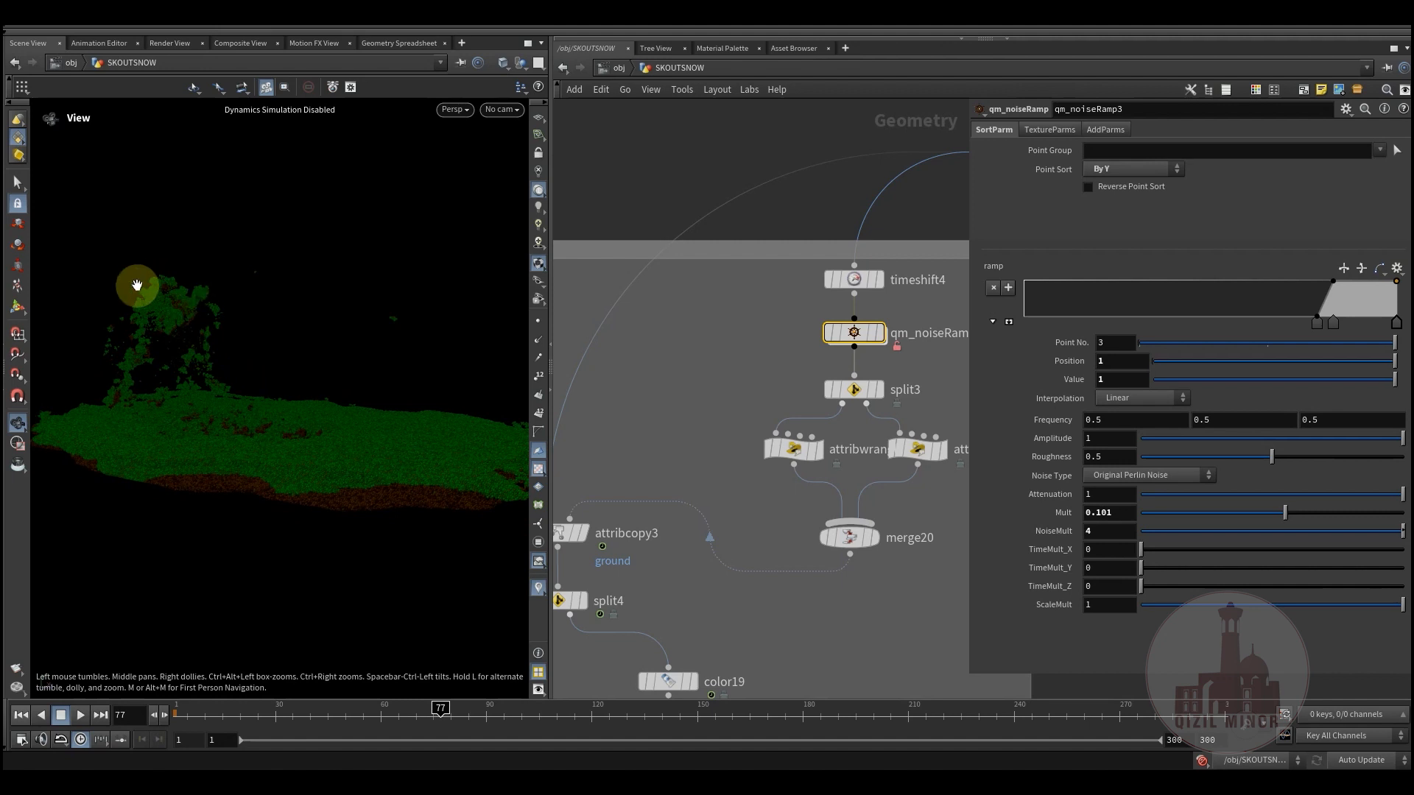
pyautogui.moveTo(316, 481); pyautogui.dragTo(319, 527)
pyautogui.click(244, 721)
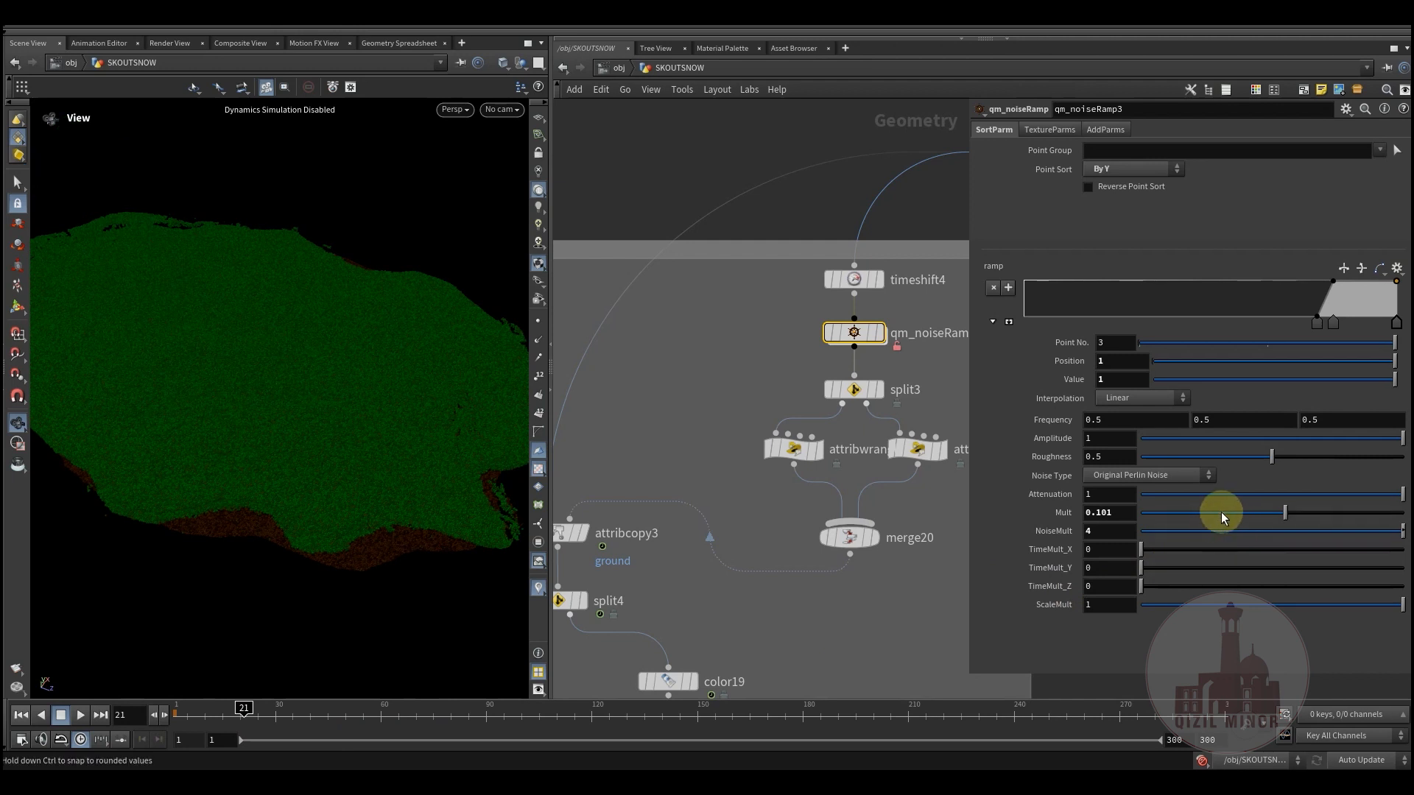
# Try a Mult of -0.382 and a NoiseMult of 0.952 on qm_noiseRamp3 to change the grain color split
pyautogui.moveTo(1199, 511); pyautogui.dragTo(1238, 514)
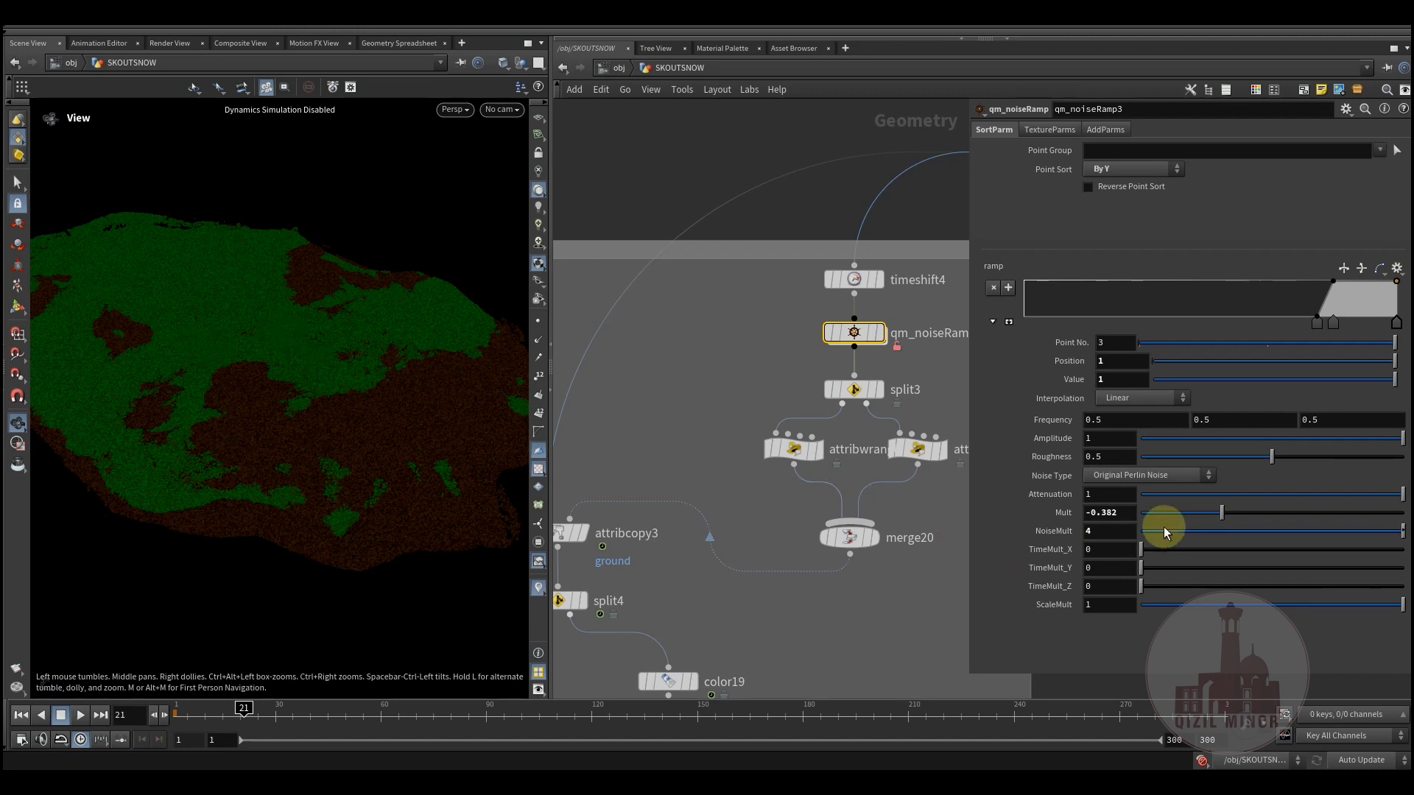
pyautogui.click(1243, 532)
pyautogui.moveTo(1243, 532); pyautogui.dragTo(1385, 548)
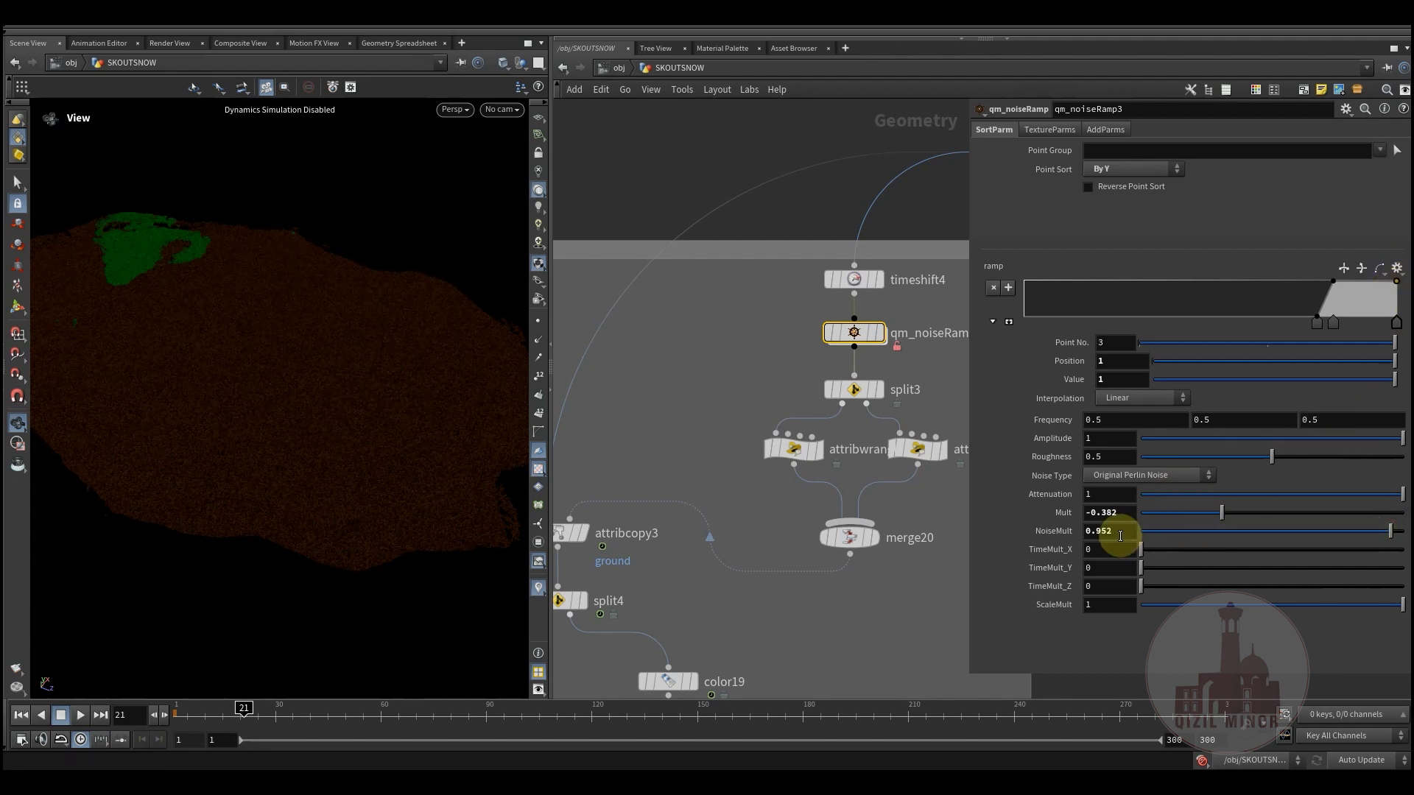
# Try a NoiseMult of 3 on qm_noiseRamp3, and return it to 4
pyautogui.doubleClick(1104, 531)
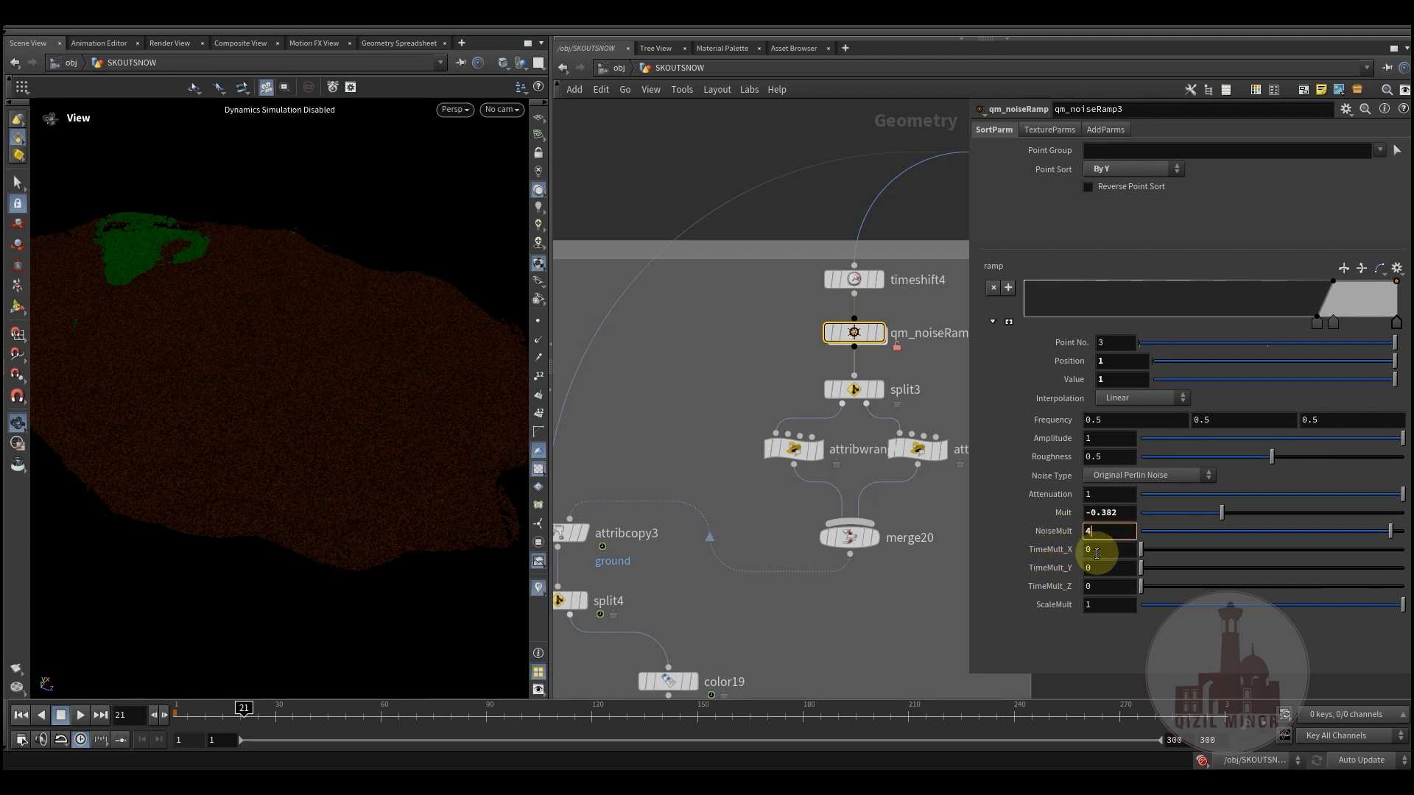
pyautogui.write('3')
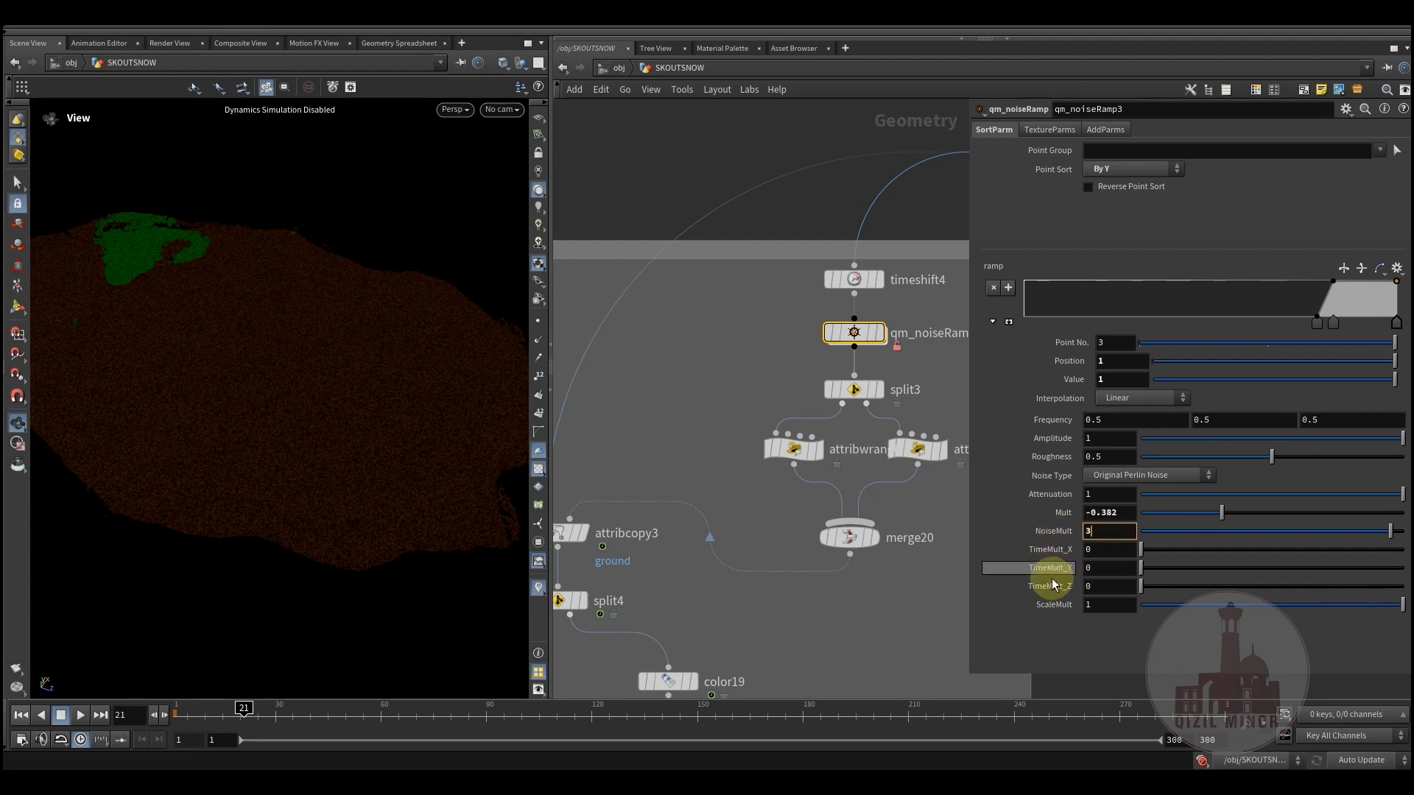
pyautogui.press('Return')
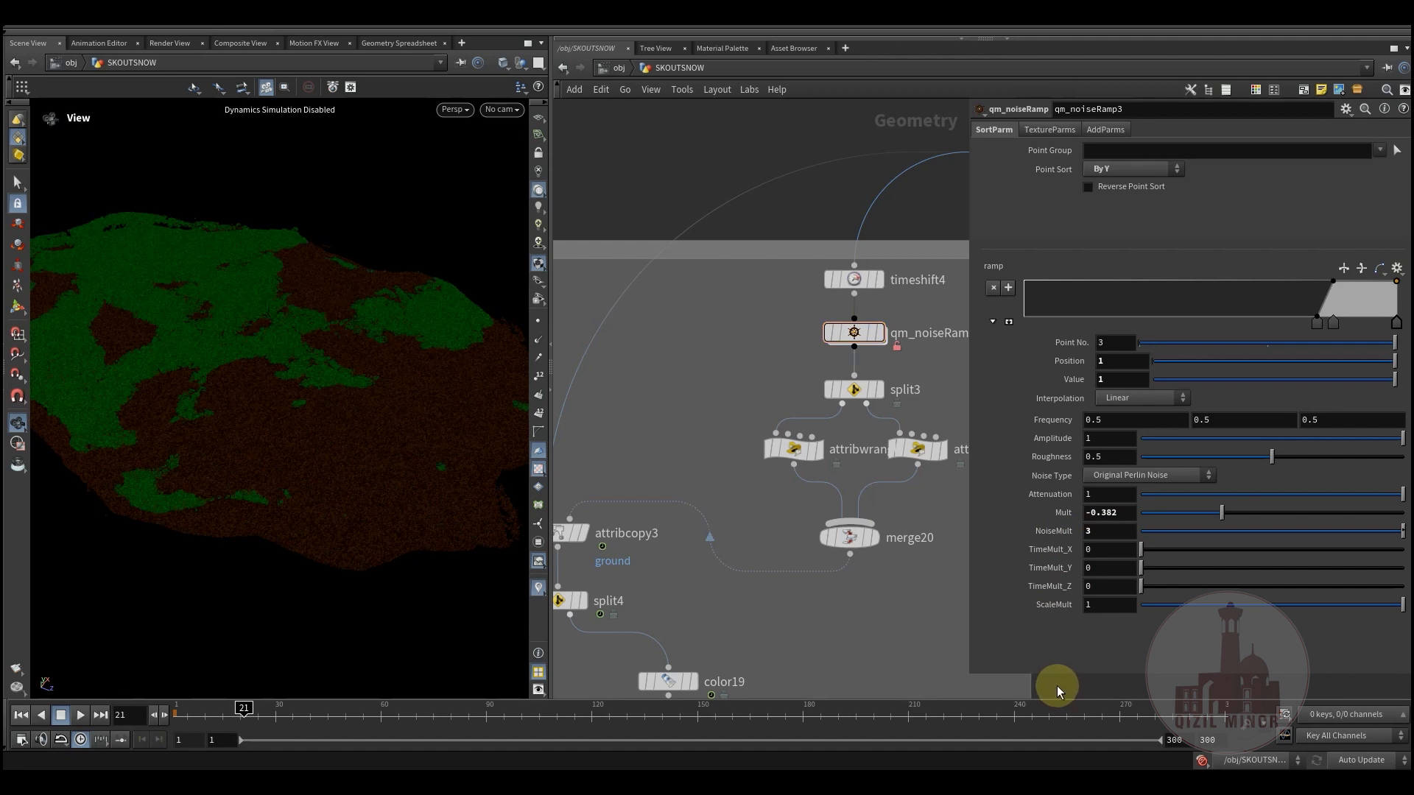
pyautogui.click(1109, 530)
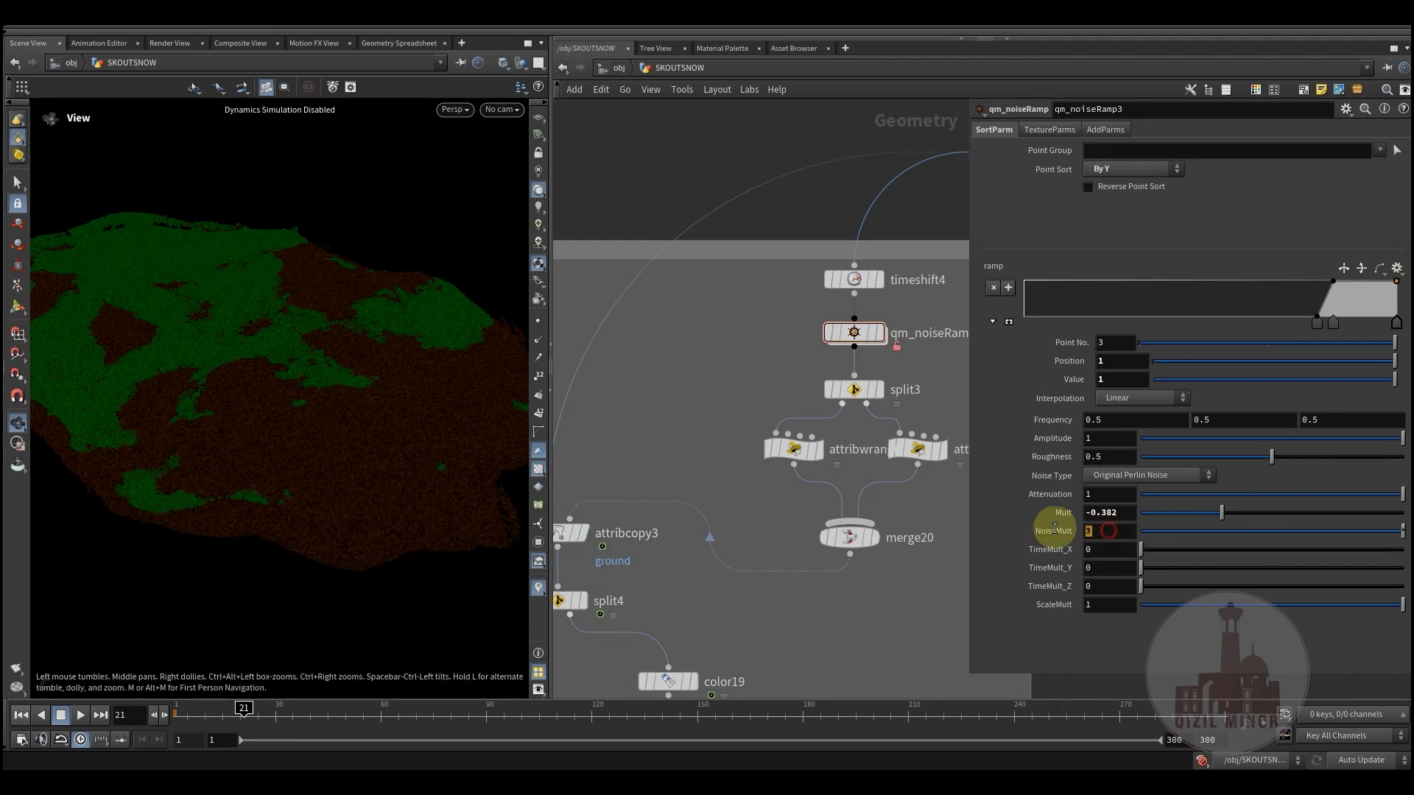
pyautogui.write('4')
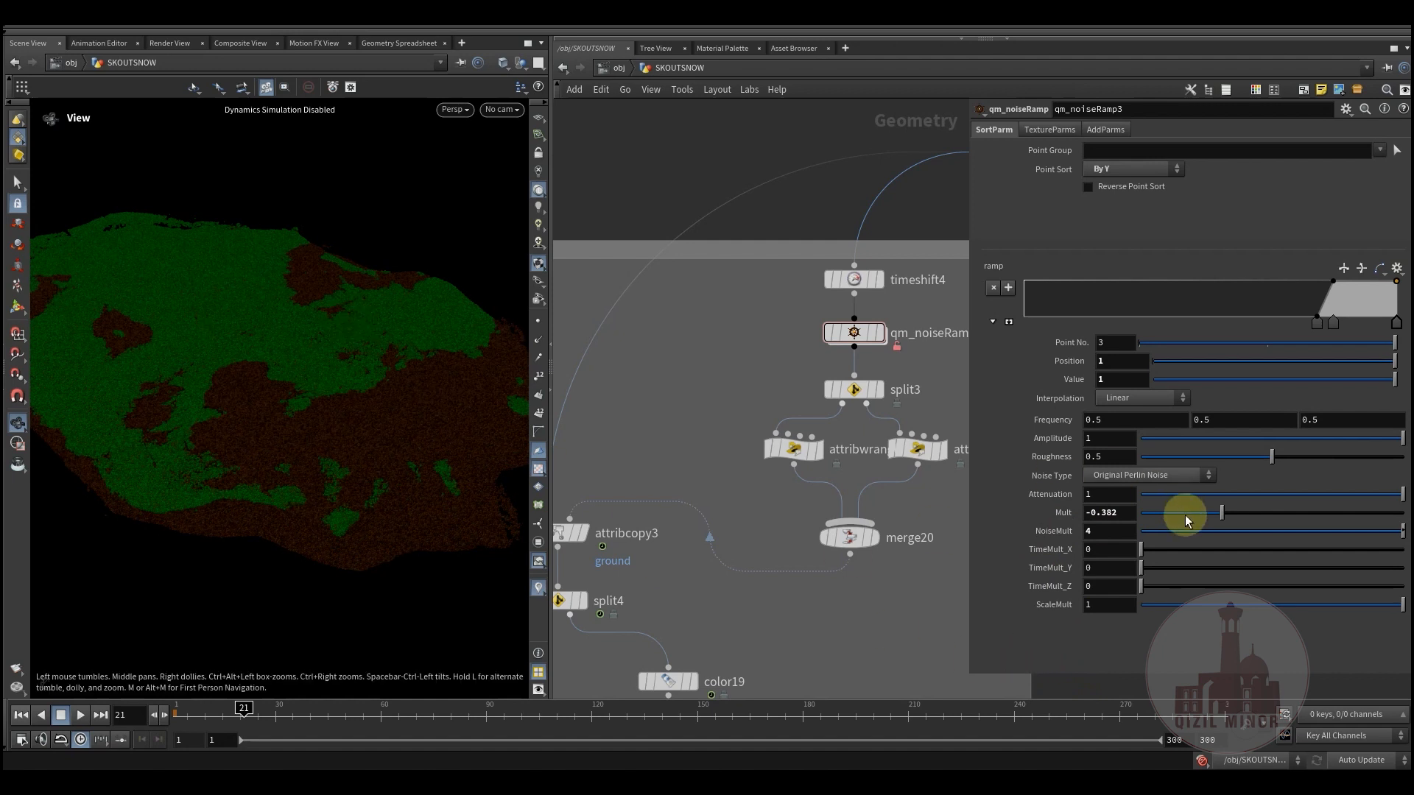
# Try Sparse Convolution Noise on qm_noiseRamp3, switch its Noise Type to Simplex Noise, and set Mult to -0.444
pyautogui.click(1178, 475)
pyautogui.click(1147, 517)
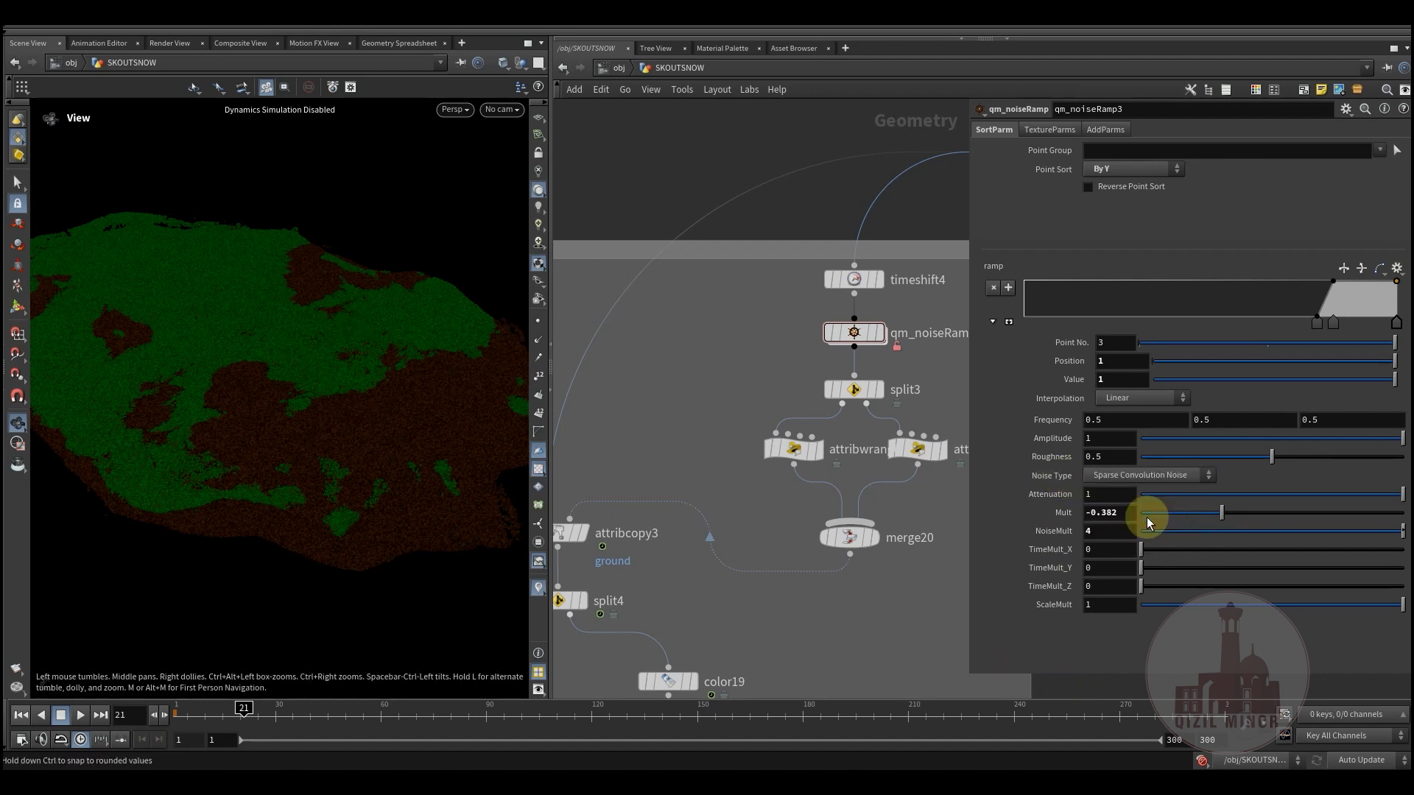
pyautogui.click(1193, 475)
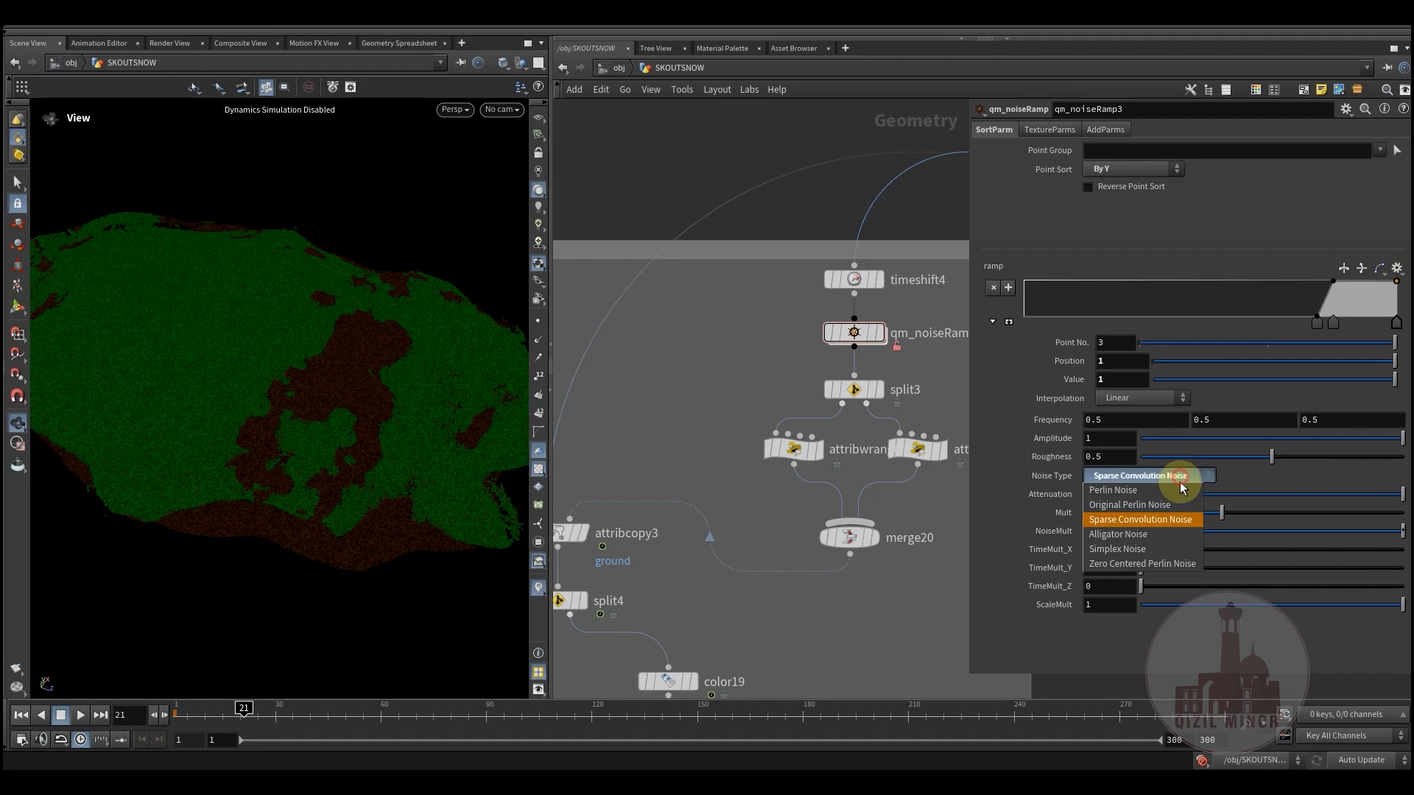
pyautogui.click(1139, 549)
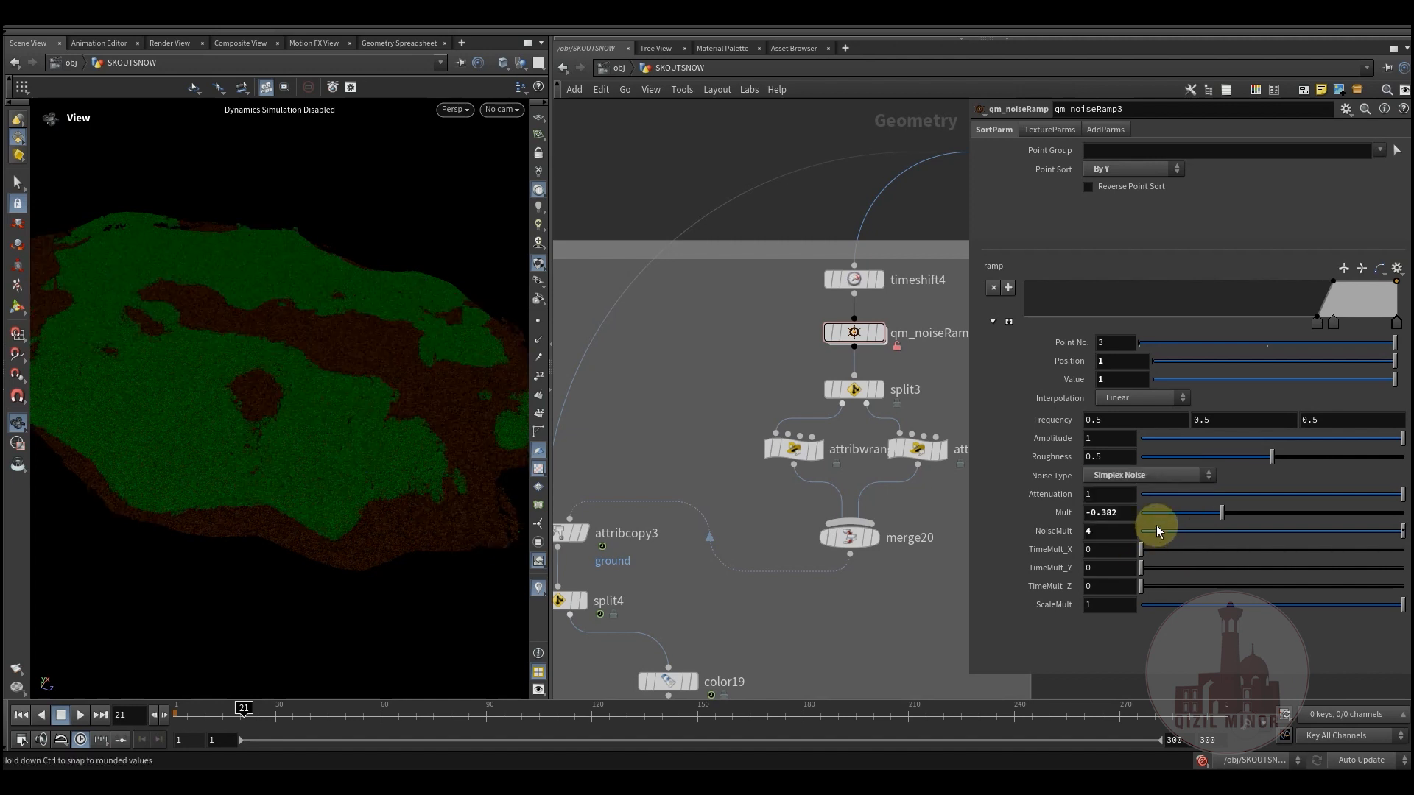
pyautogui.click(1240, 516)
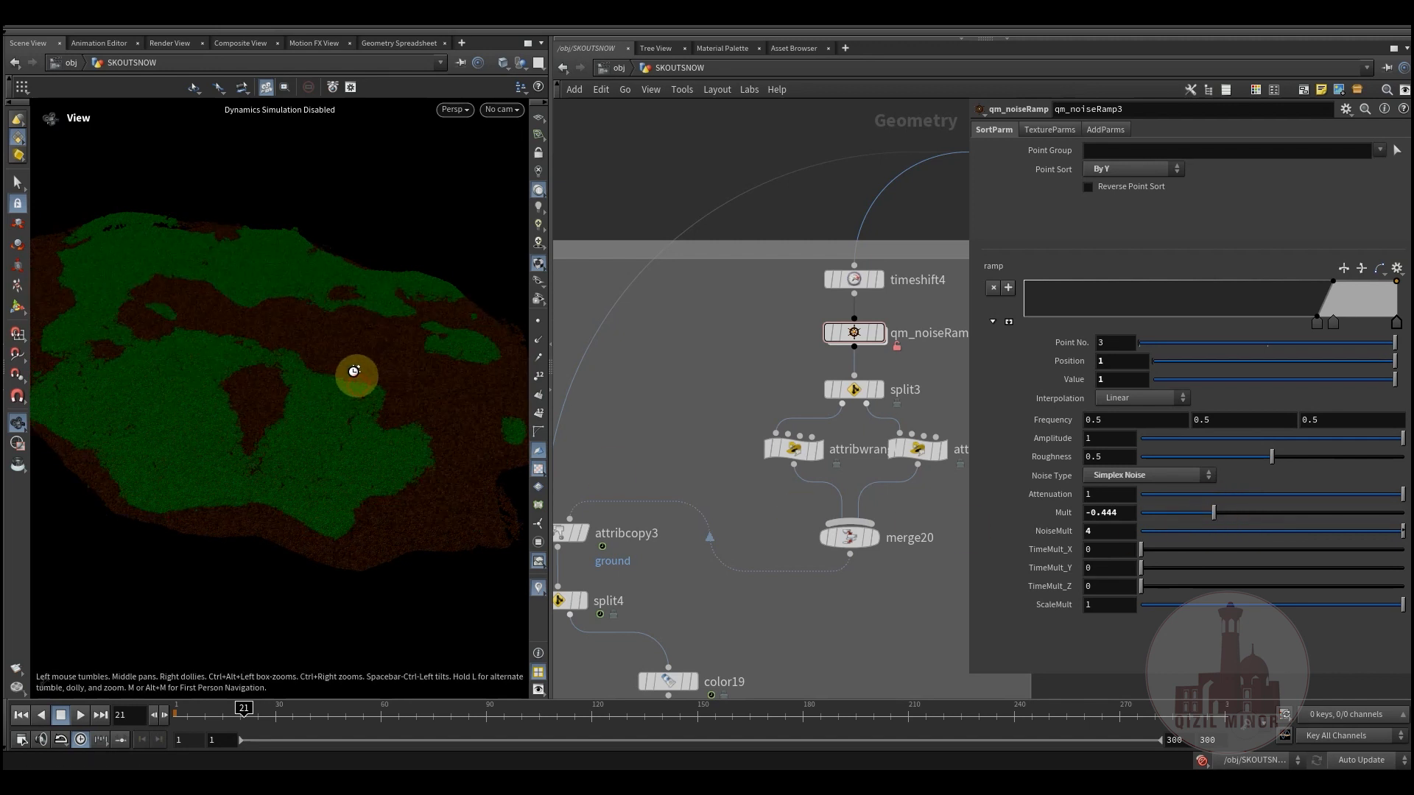
# Go to frame 55 and inspect the brown and green grain distribution from a lower angle
pyautogui.moveTo(355, 374); pyautogui.dragTo(347, 476)
pyautogui.click(363, 715)
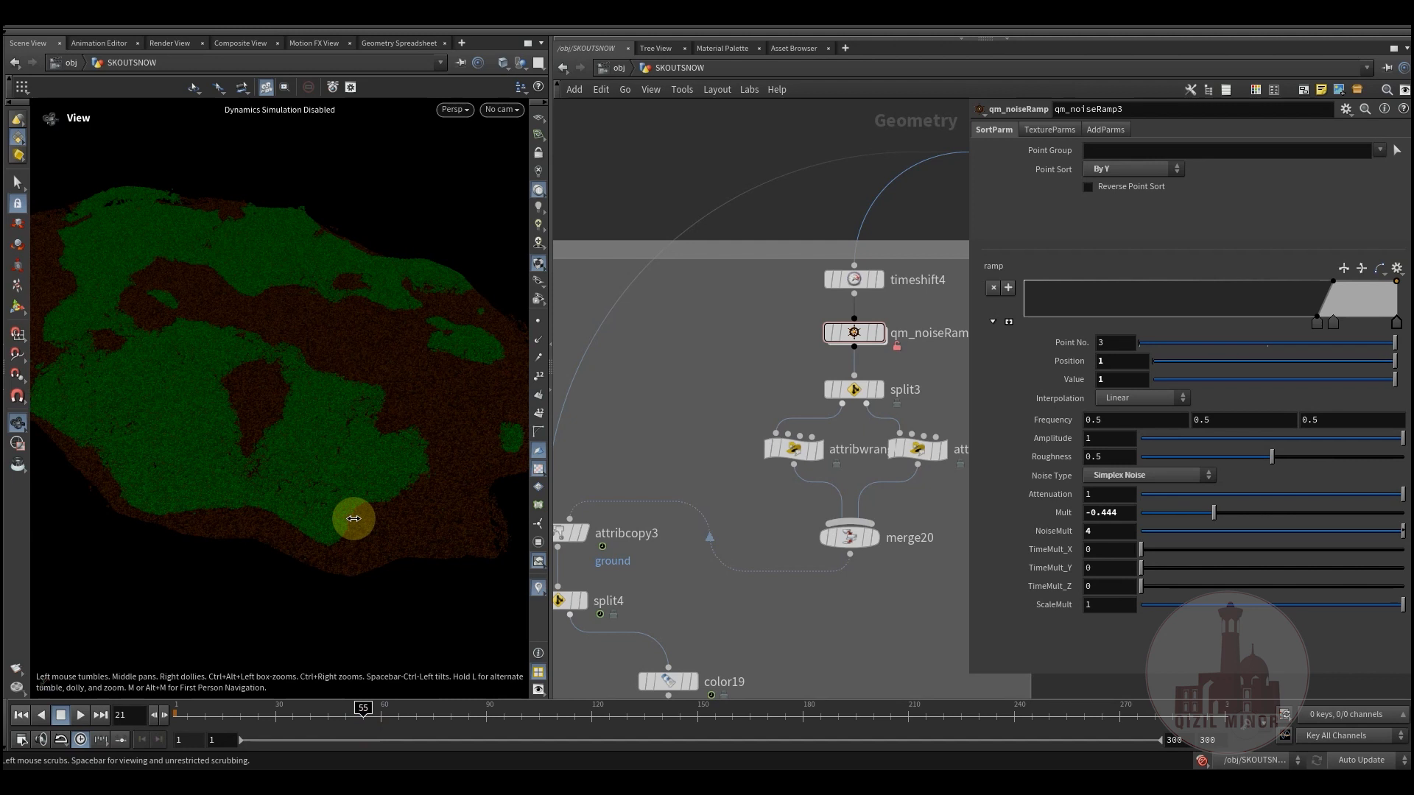
pyautogui.moveTo(305, 371); pyautogui.dragTo(285, 313)
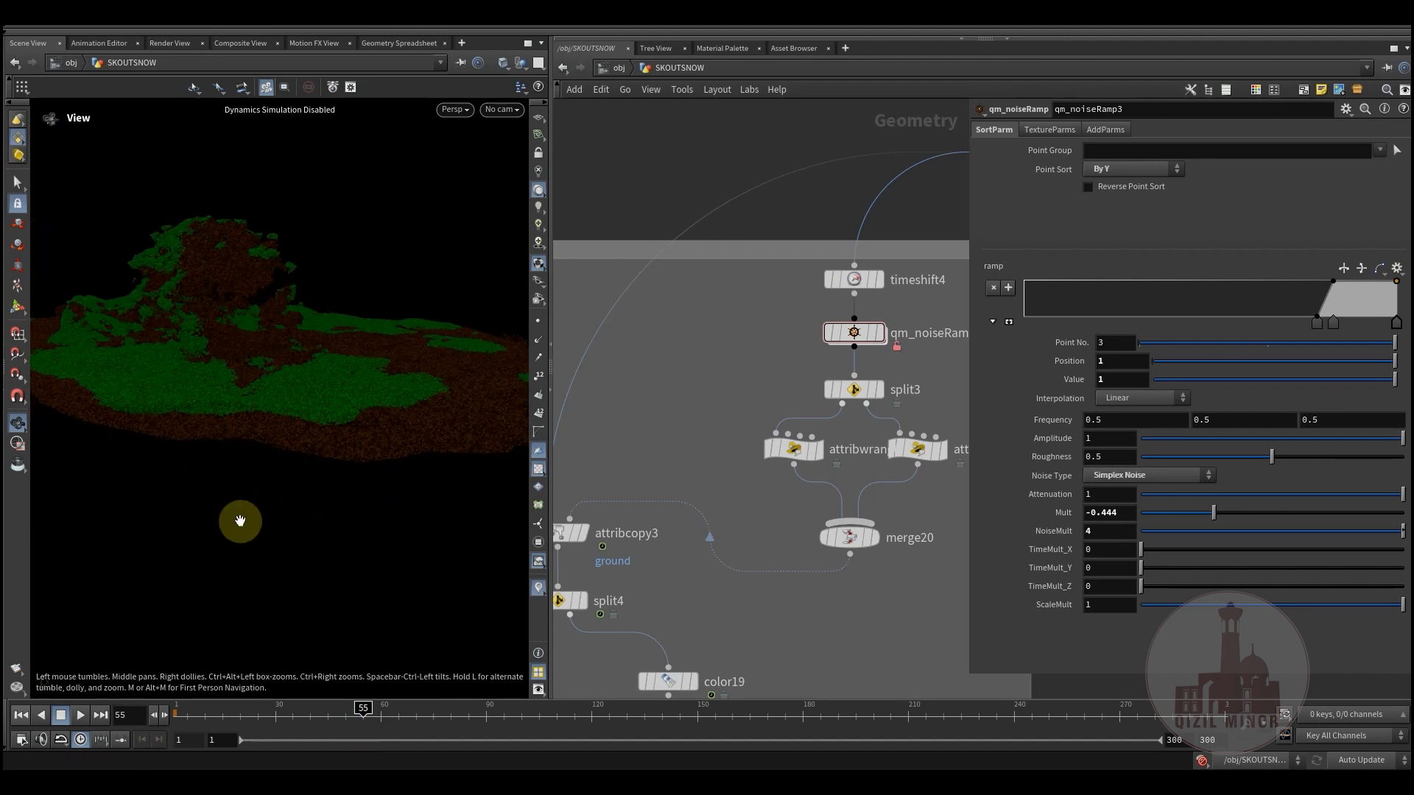
# Display merge12, go to frame 67, and inspect the skeleton together with the colored grains from several angles
pyautogui.moveTo(672, 578); pyautogui.dragTo(788, 339, button='middle')
pyautogui.moveTo(710, 462); pyautogui.dragTo(738, 336, button='middle')
pyautogui.moveTo(825, 504); pyautogui.dragTo(1011, 275, button='middle')
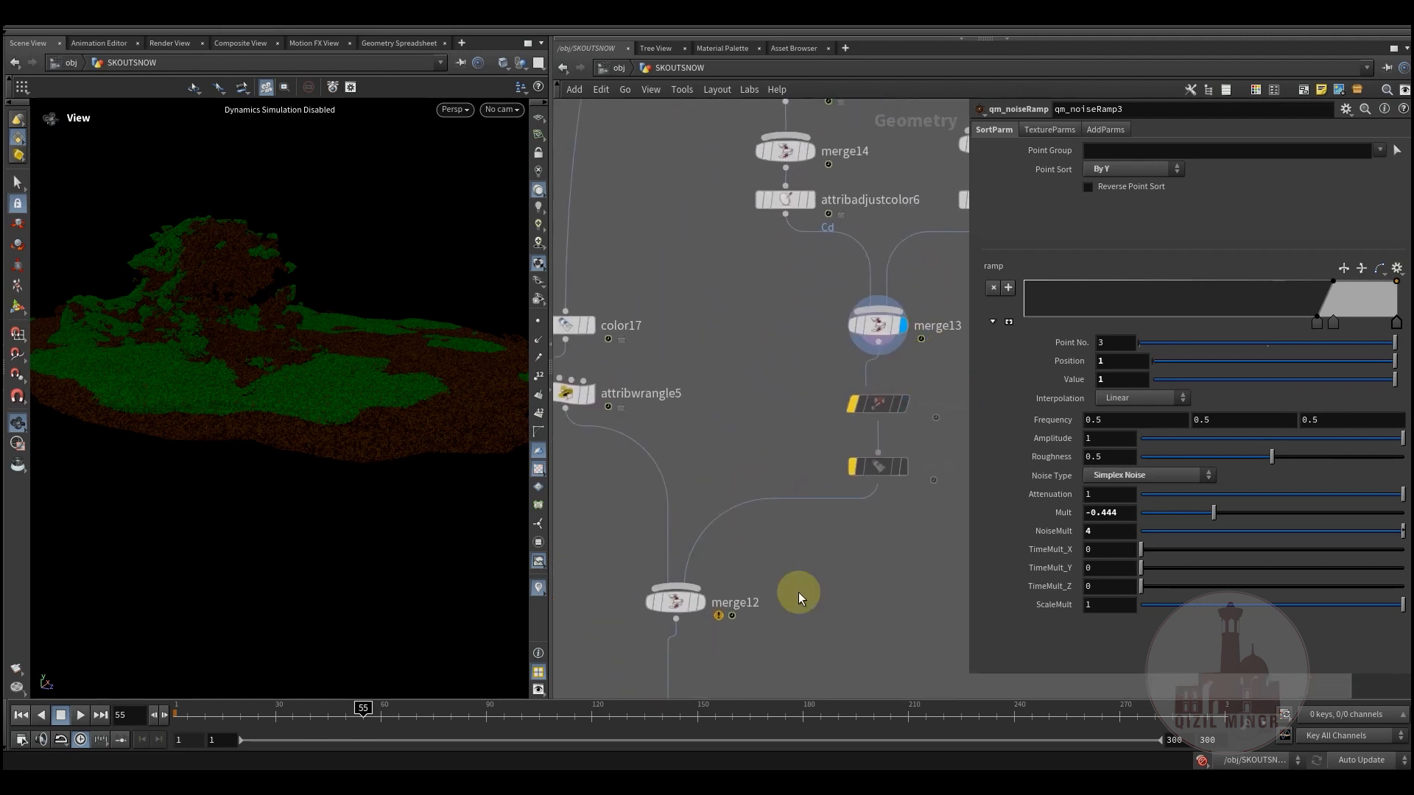
pyautogui.moveTo(667, 603)
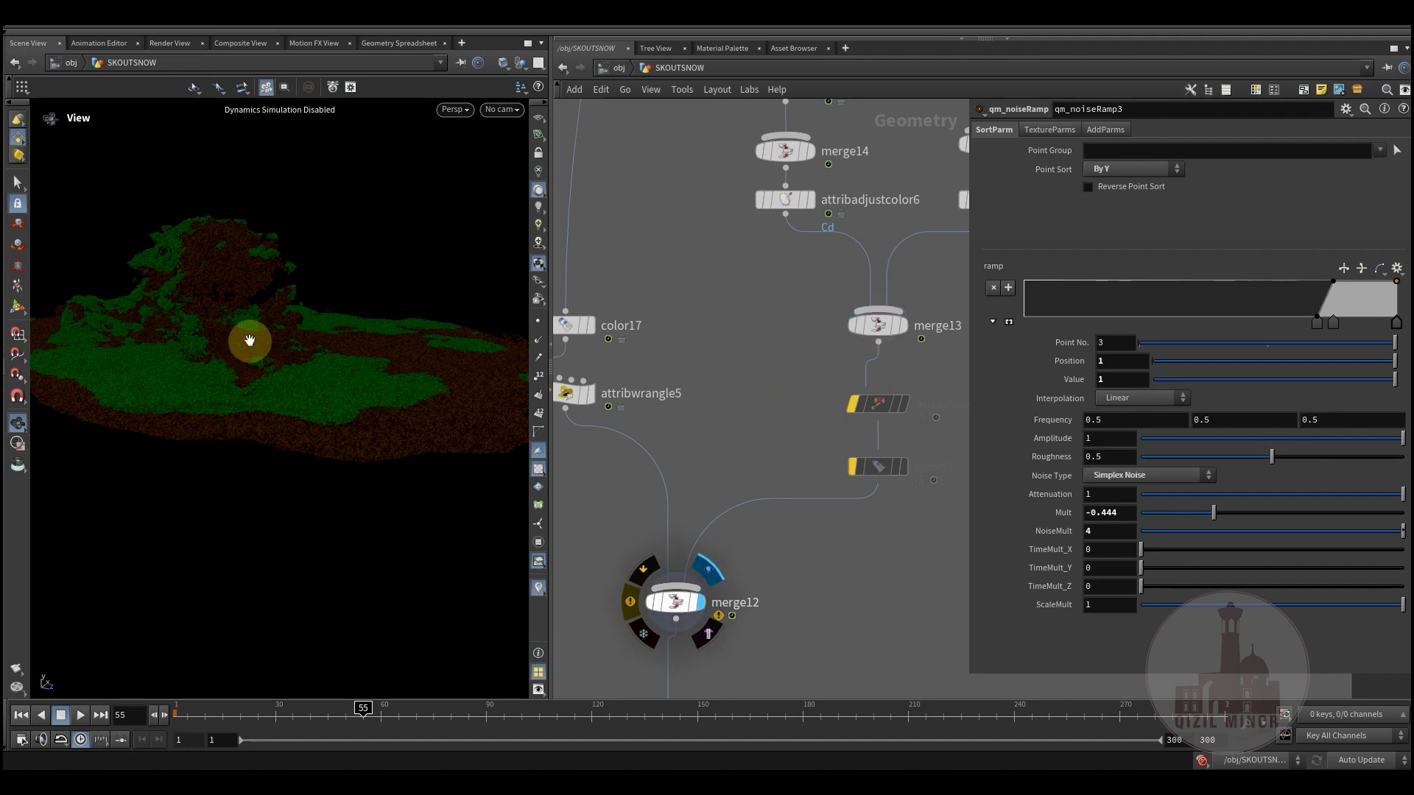
pyautogui.press('r')
pyautogui.moveTo(244, 322); pyautogui.dragTo(309, 577)
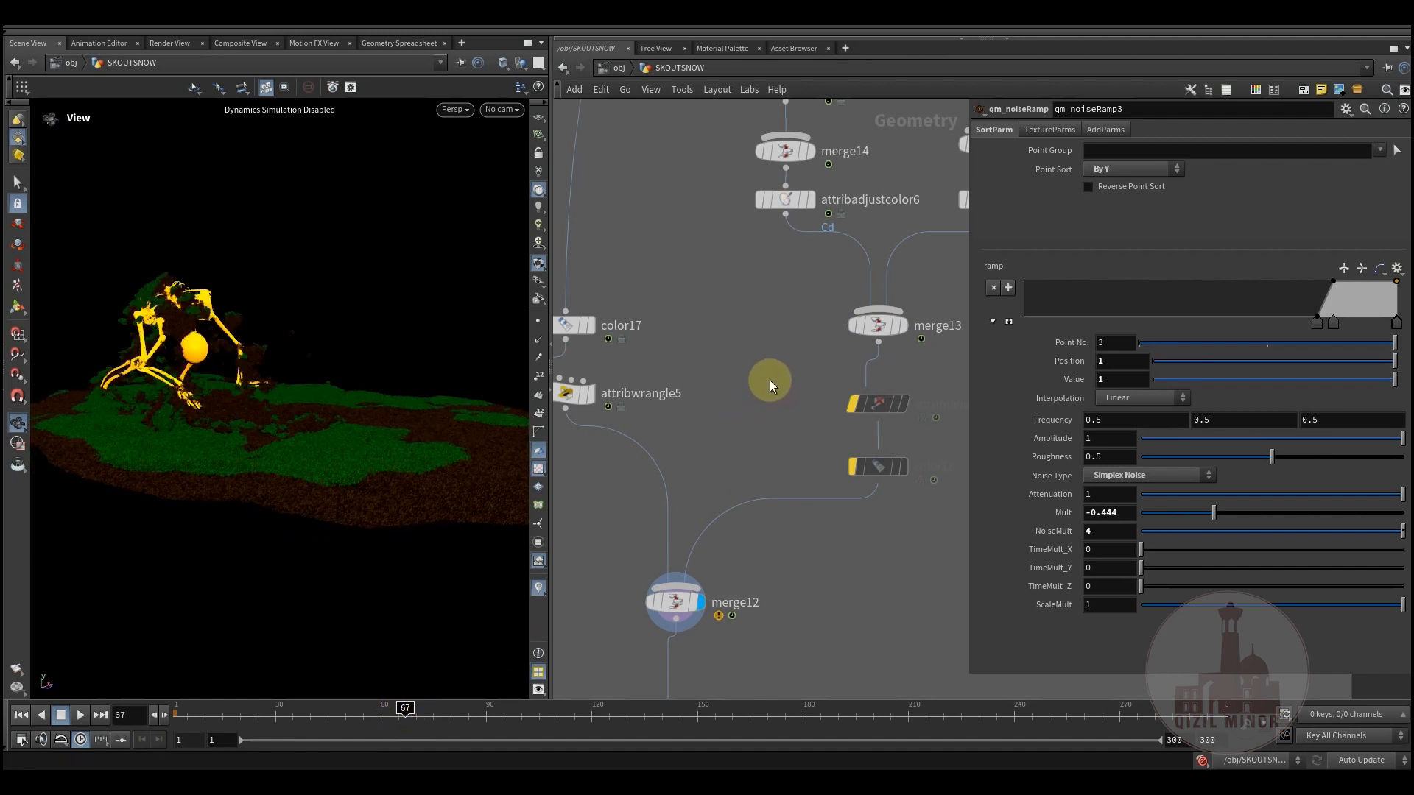
pyautogui.moveTo(318, 371); pyautogui.dragTo(322, 407)
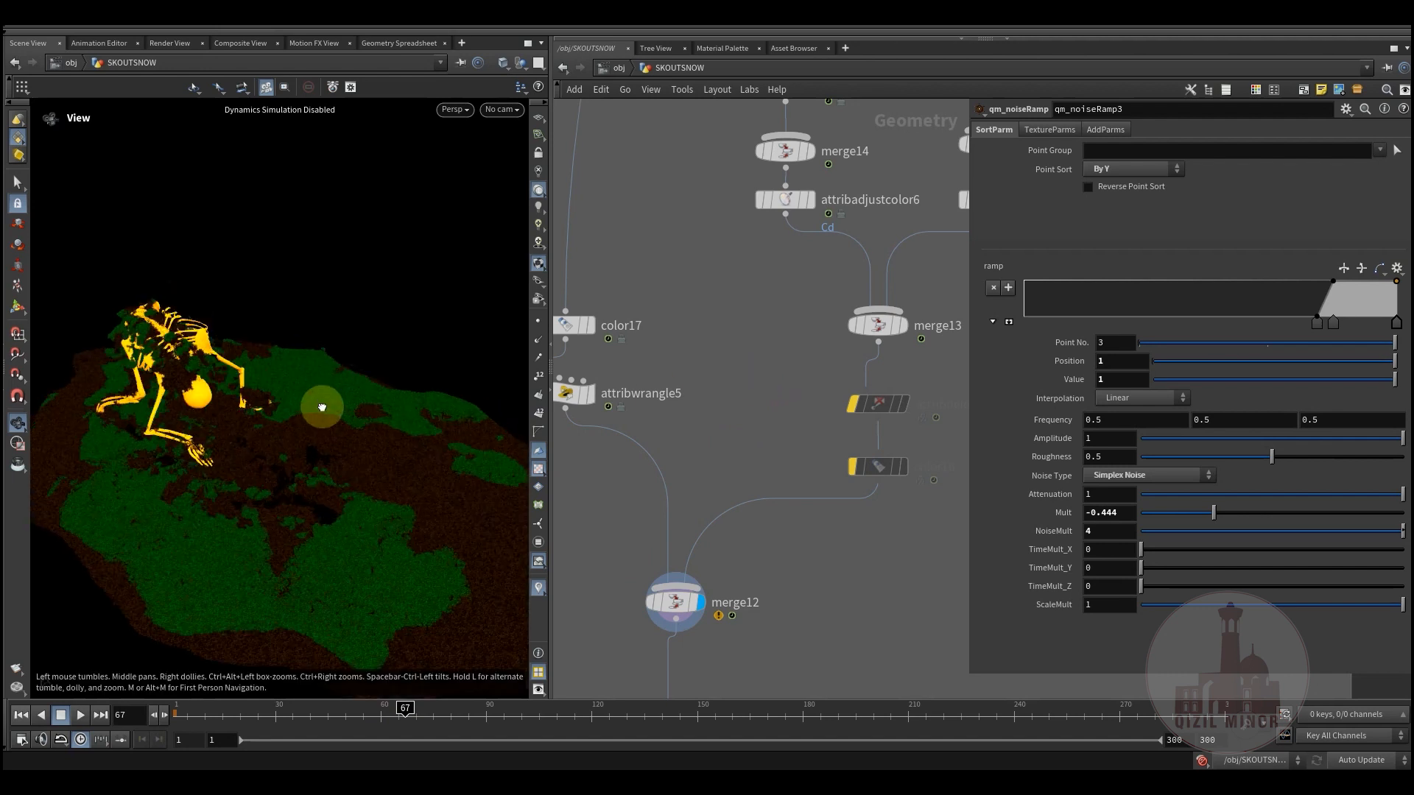
pyautogui.moveTo(370, 448); pyautogui.dragTo(369, 445)
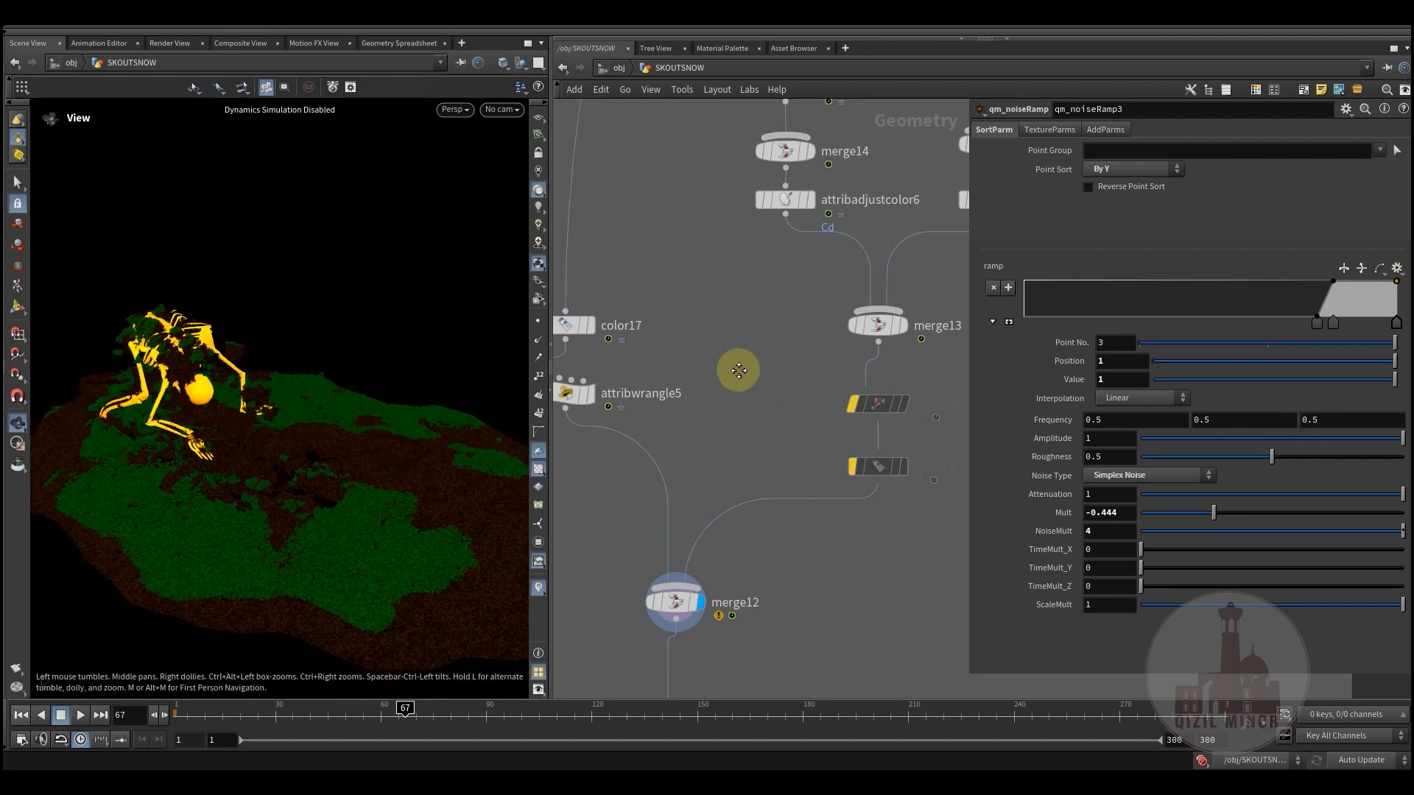
# Return to qm_noiseRamp3 and set its Mult to -0.202 while merge12 stays displayed
pyautogui.moveTo(809, 296); pyautogui.dragTo(625, 558, button='middle')
pyautogui.moveTo(799, 267); pyautogui.dragTo(631, 570, button='middle')
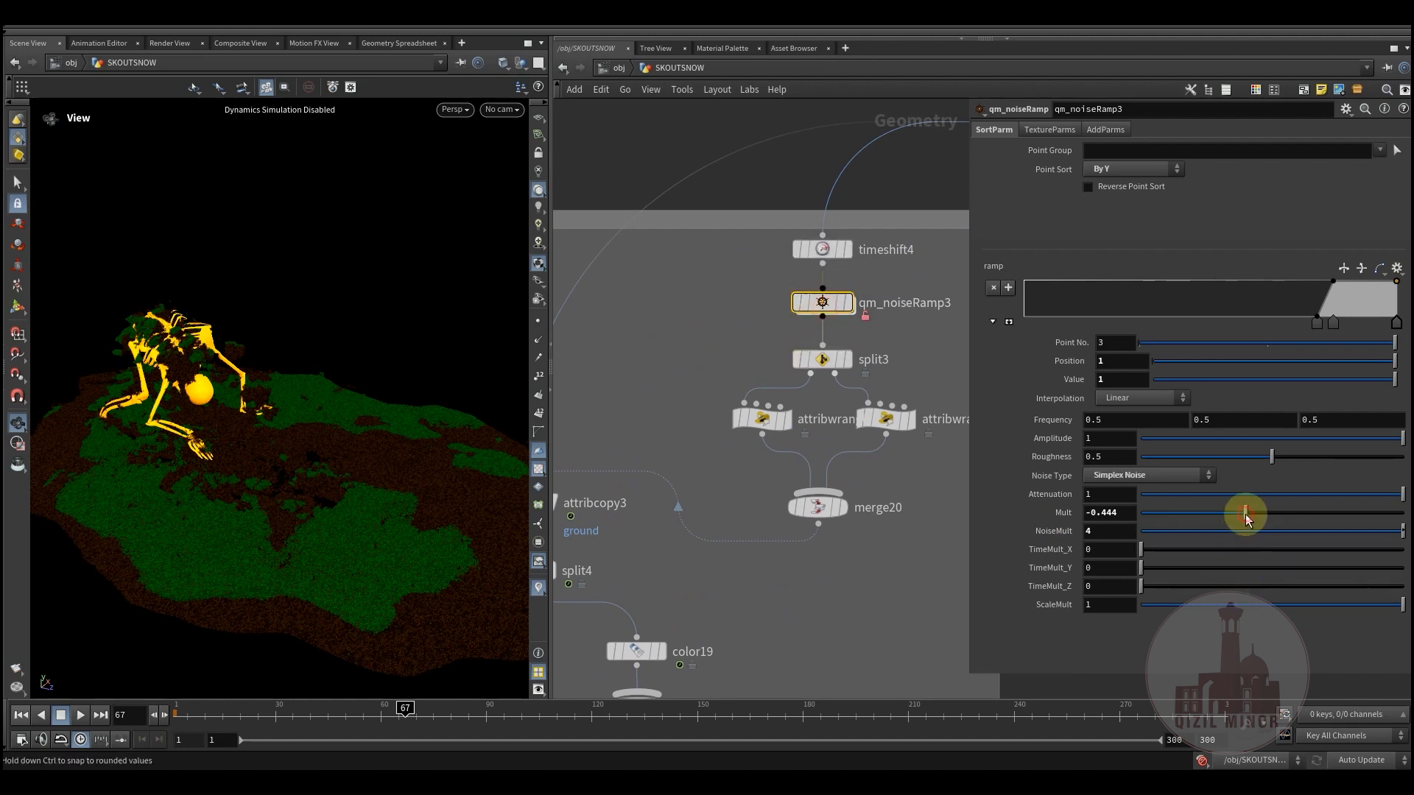
pyautogui.moveTo(269, 466); pyautogui.dragTo(234, 475)
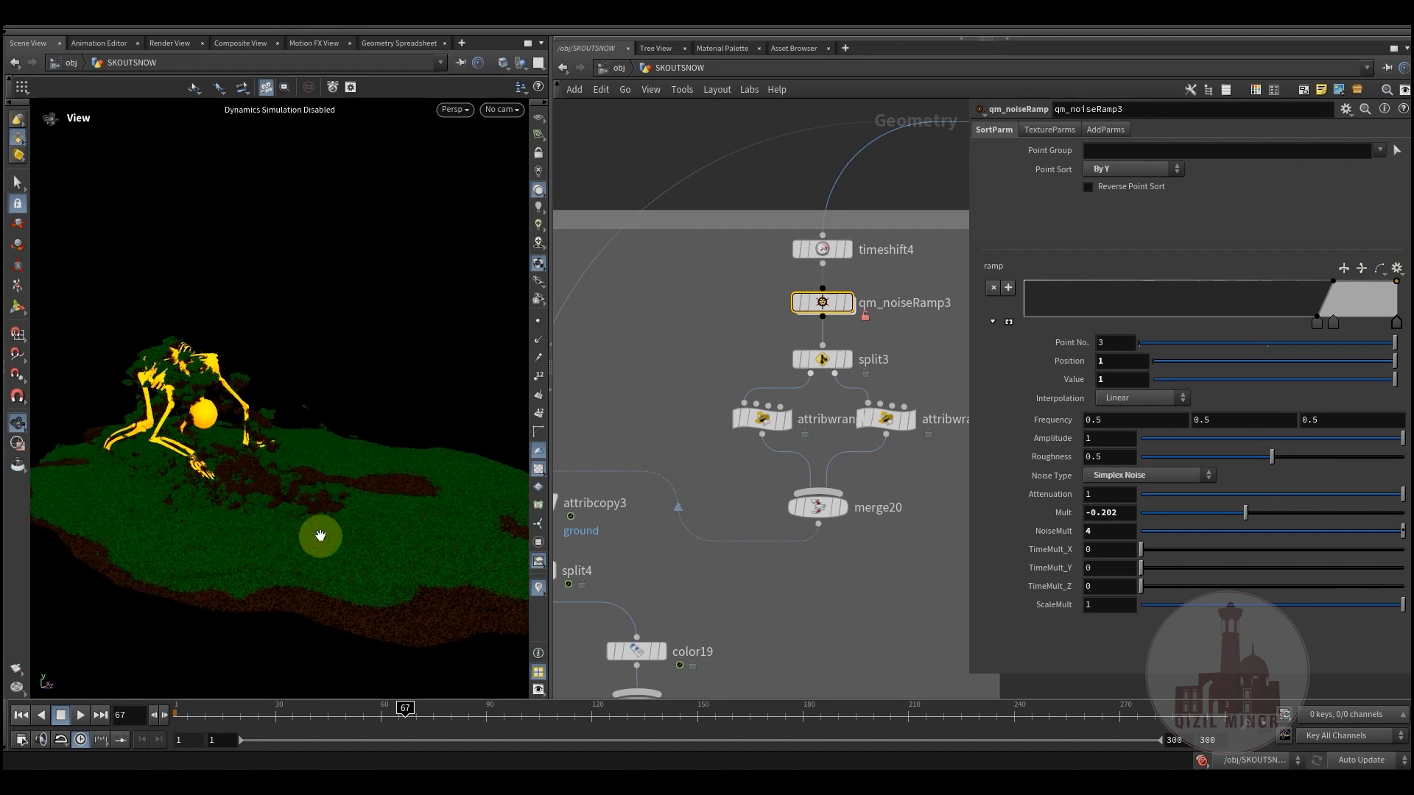
# Display the final node at the end of the chain below merge12 and inspect the merged skeleton and grains from several angles
pyautogui.moveTo(668, 578); pyautogui.dragTo(725, 368, button='middle')
pyautogui.scroll(-5, 734, 411)
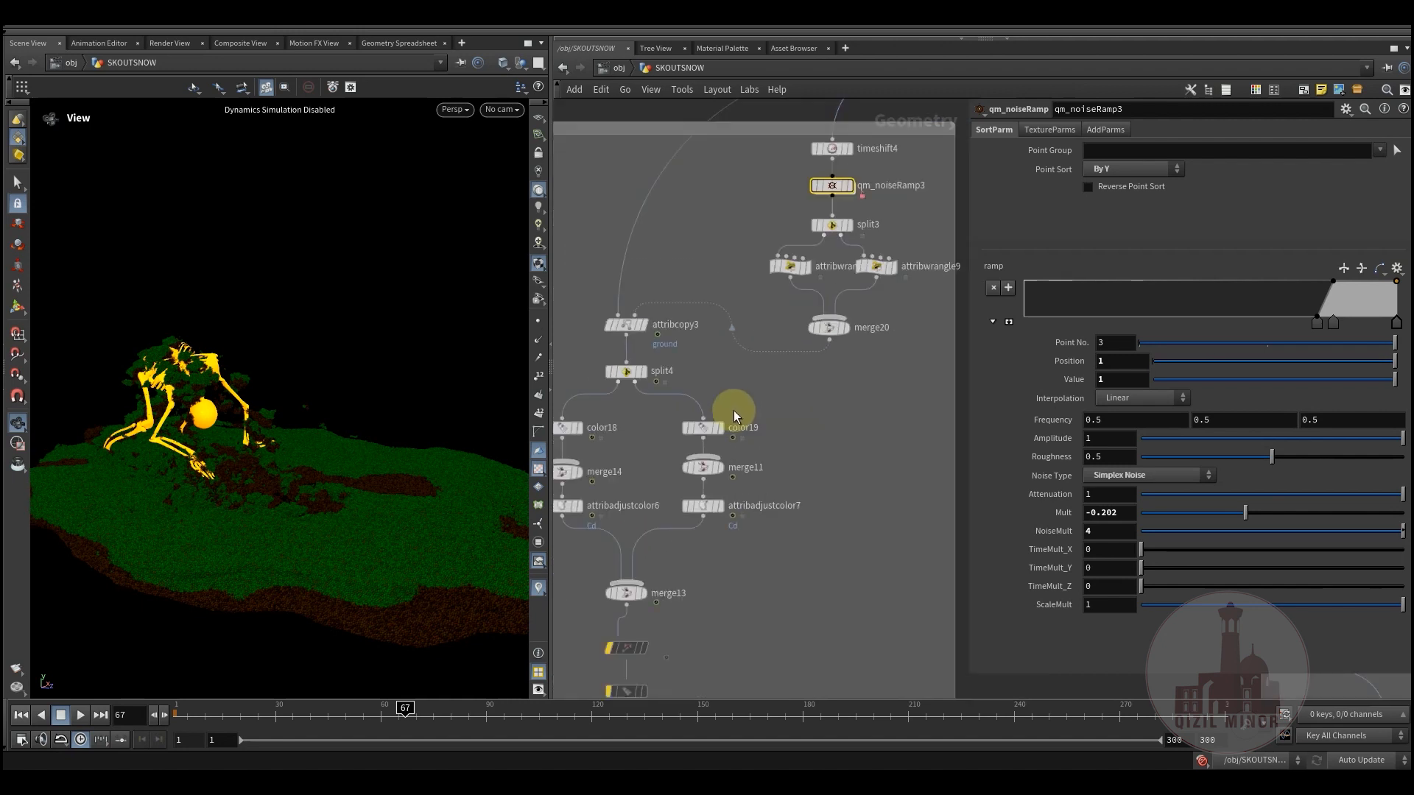
pyautogui.moveTo(745, 579); pyautogui.dragTo(927, 226, button='middle')
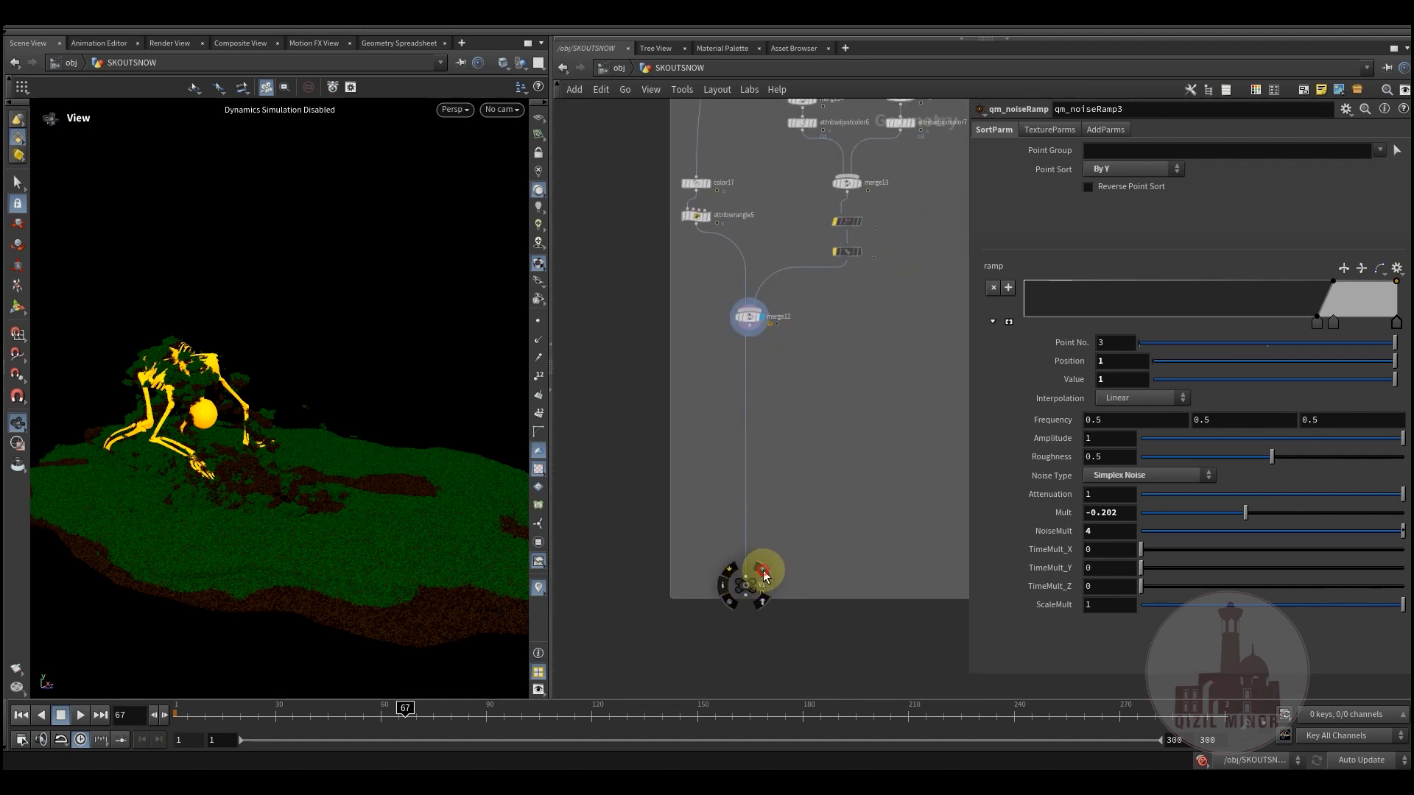
pyautogui.click(763, 572)
pyautogui.moveTo(749, 592); pyautogui.dragTo(599, 602, button='middle')
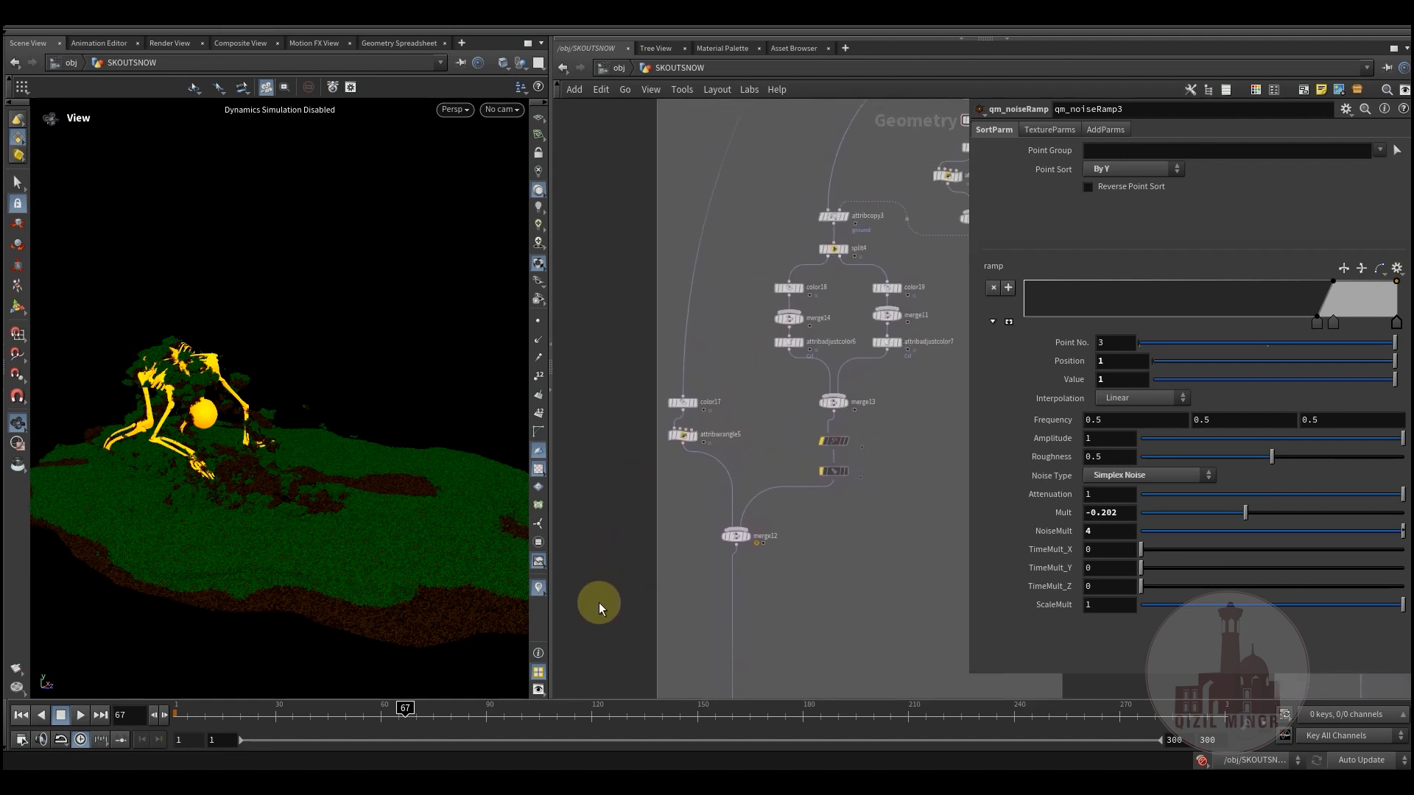
pyautogui.moveTo(604, 506); pyautogui.dragTo(638, 577, button='middle')
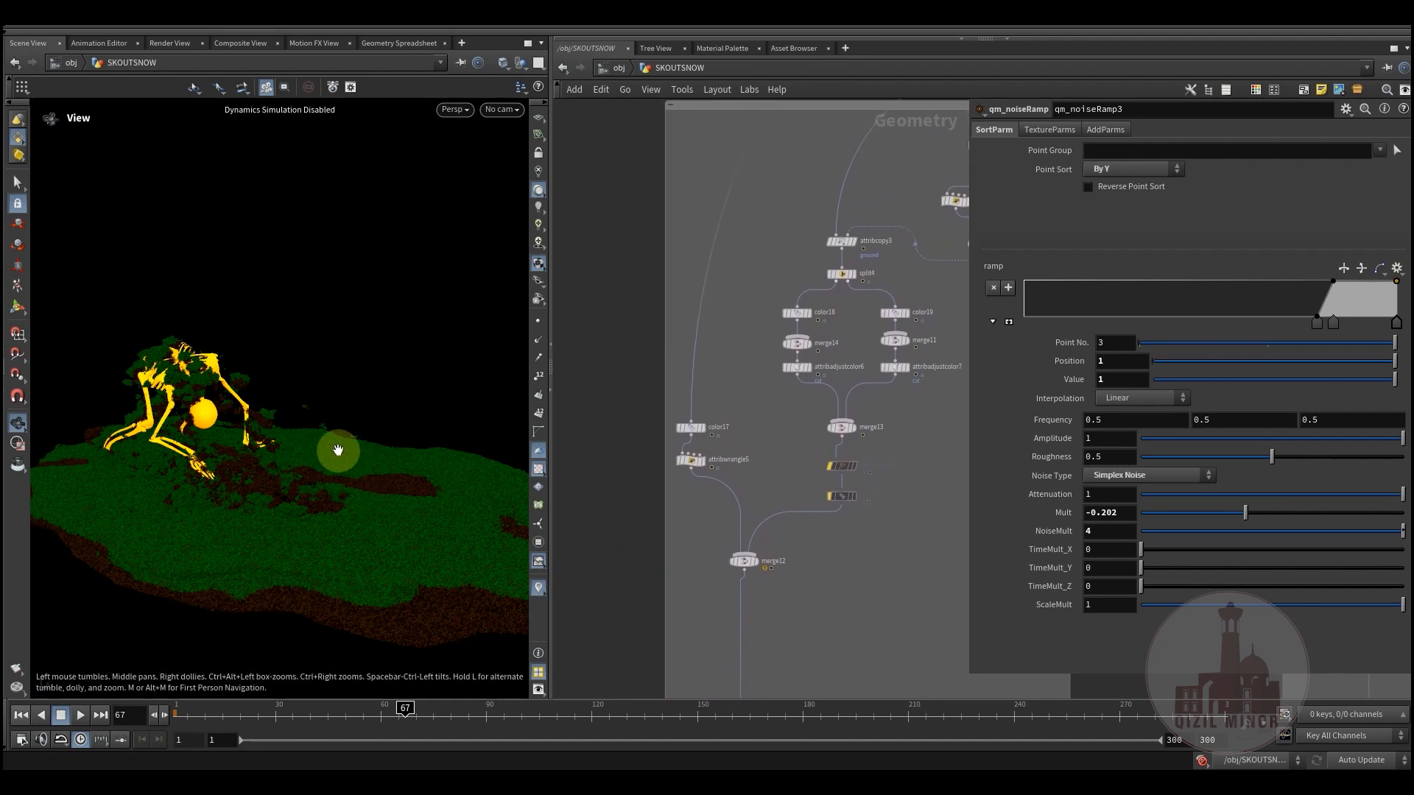
pyautogui.moveTo(335, 437); pyautogui.dragTo(308, 450)
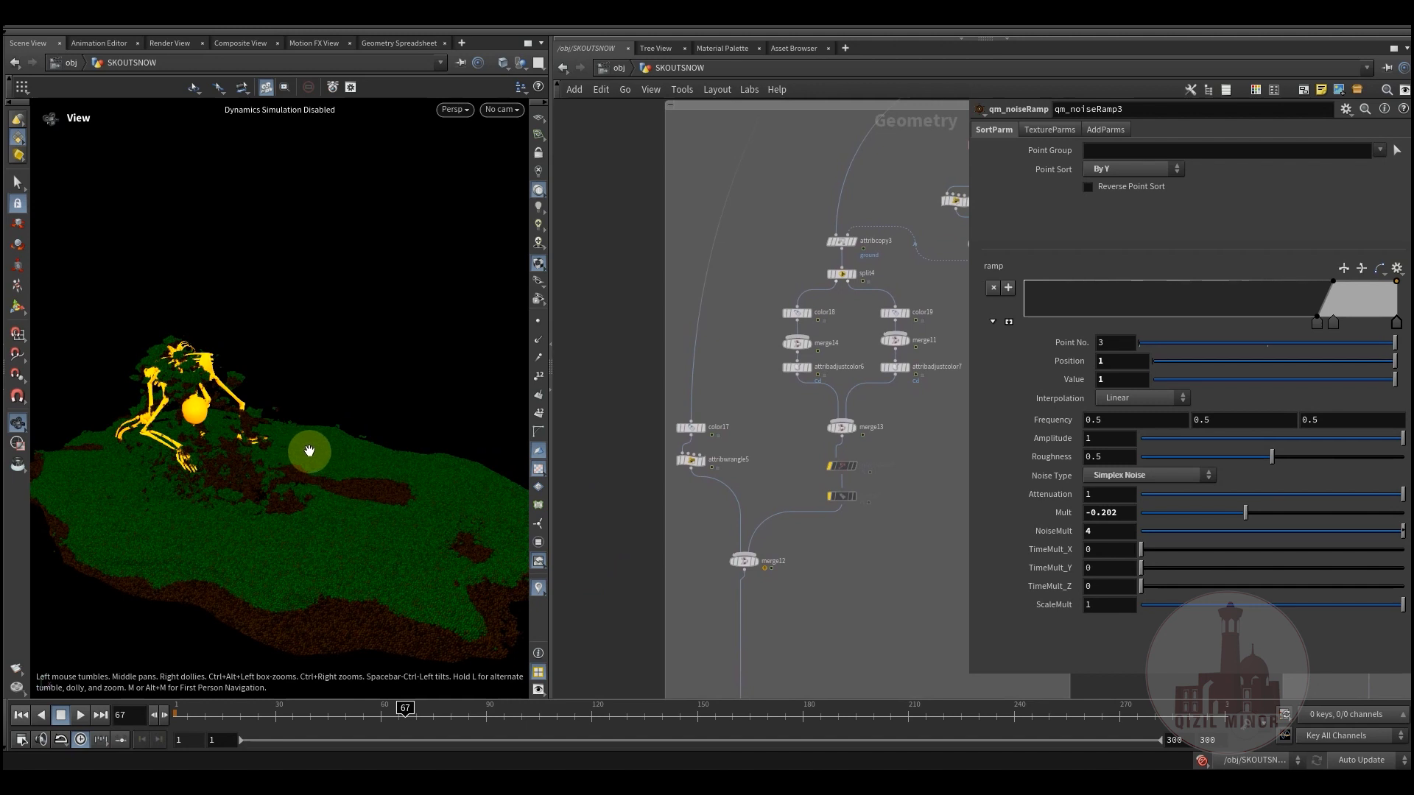
pyautogui.moveTo(292, 448); pyautogui.dragTo(285, 407)
pyautogui.moveTo(280, 456); pyautogui.dragTo(225, 444)
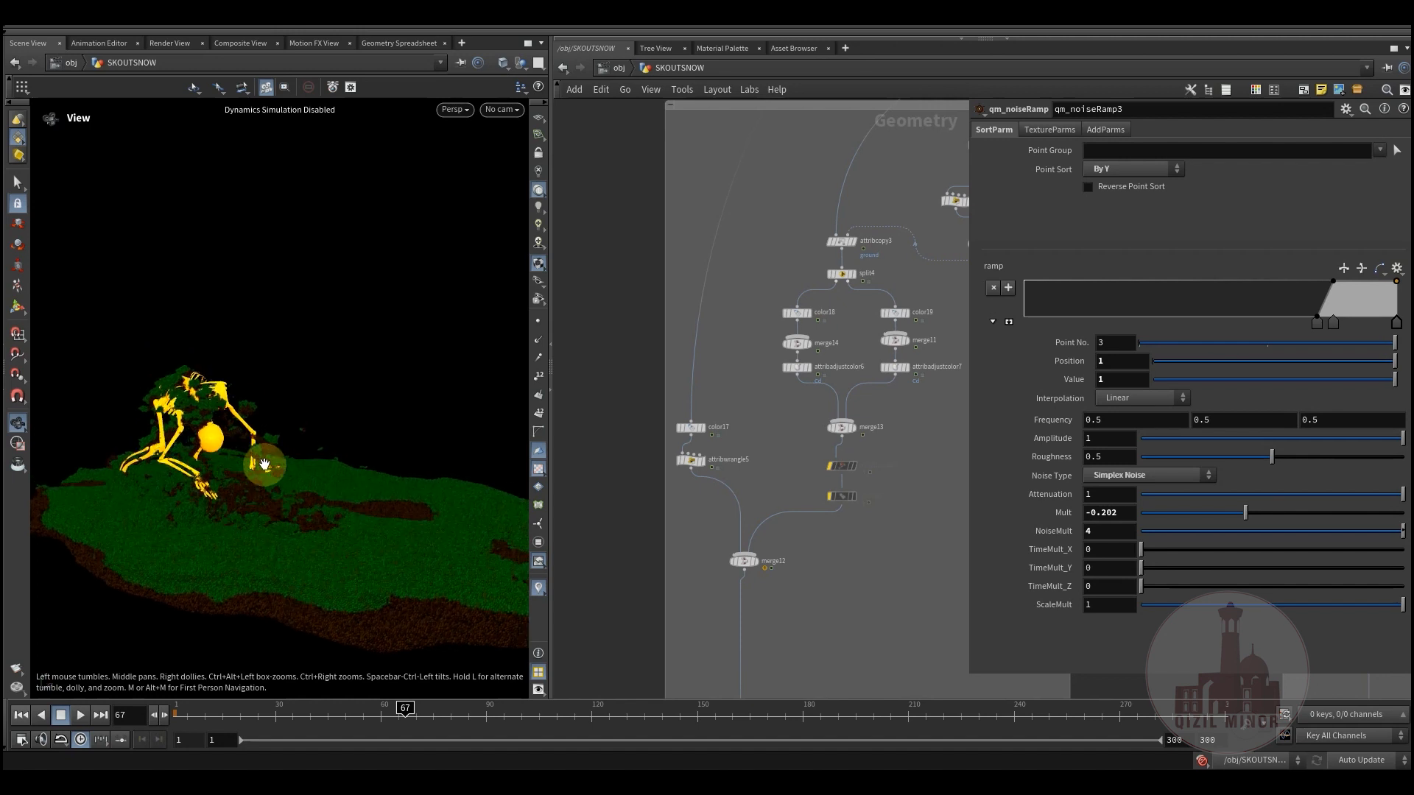